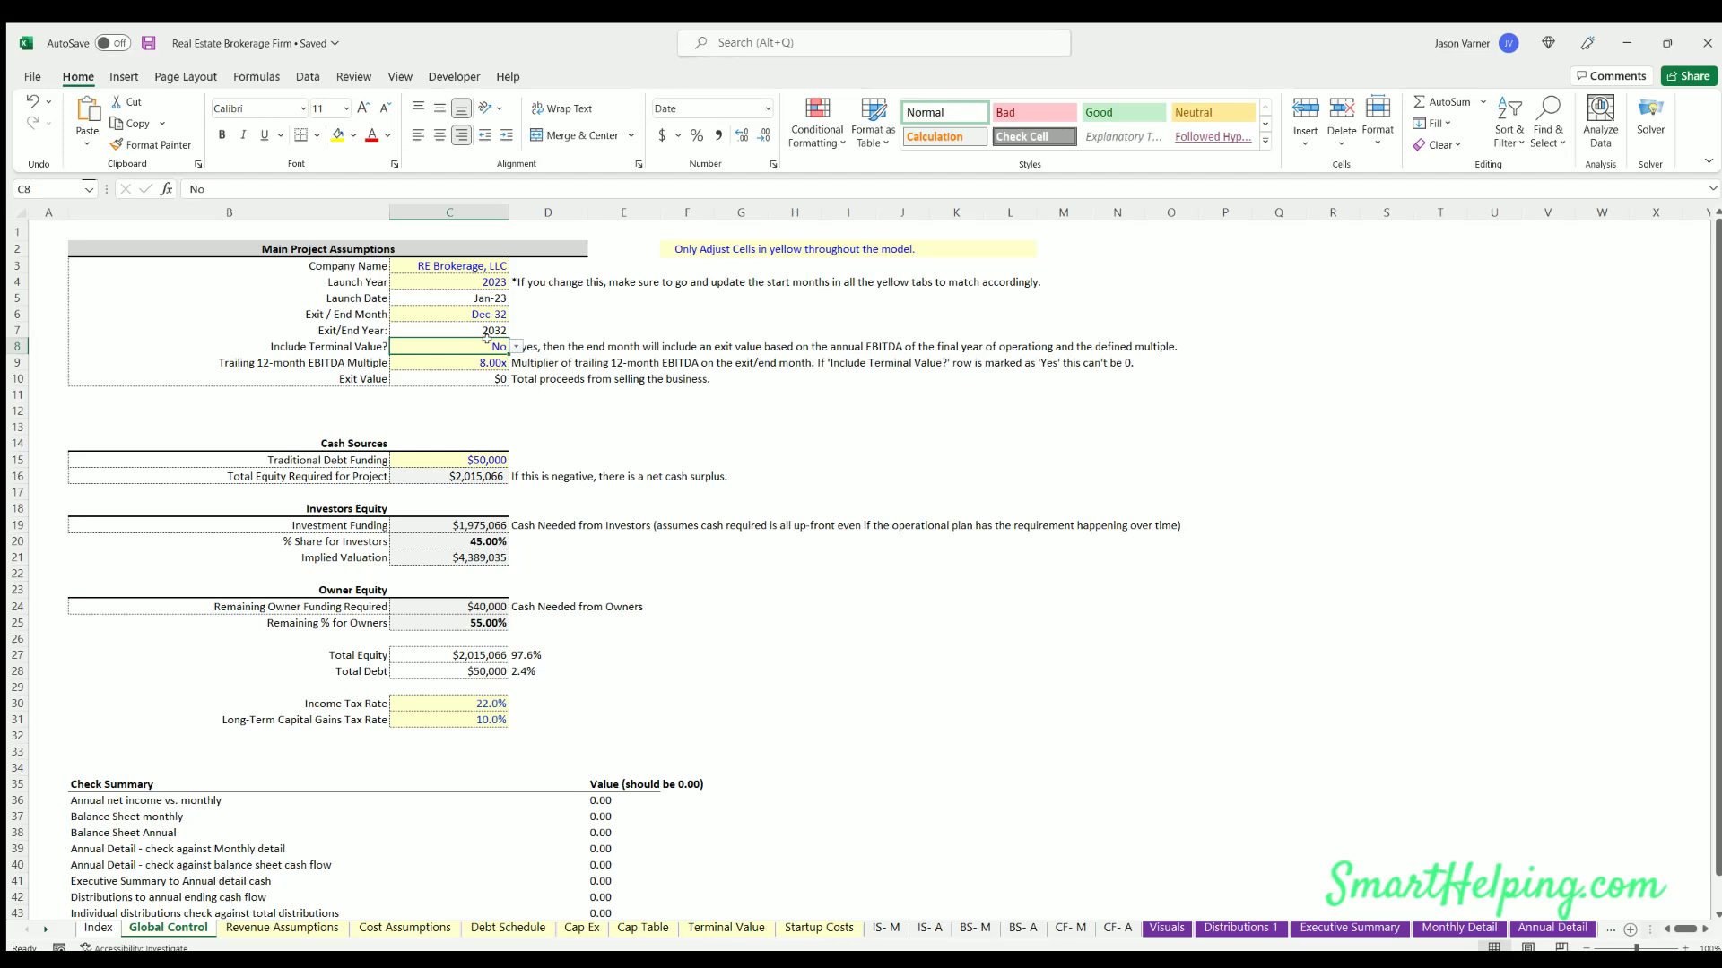
# - Review the company name, launch year, exit month, terminal value setting and EBITDA multiple assumptions
pyautogui.click(445, 266)
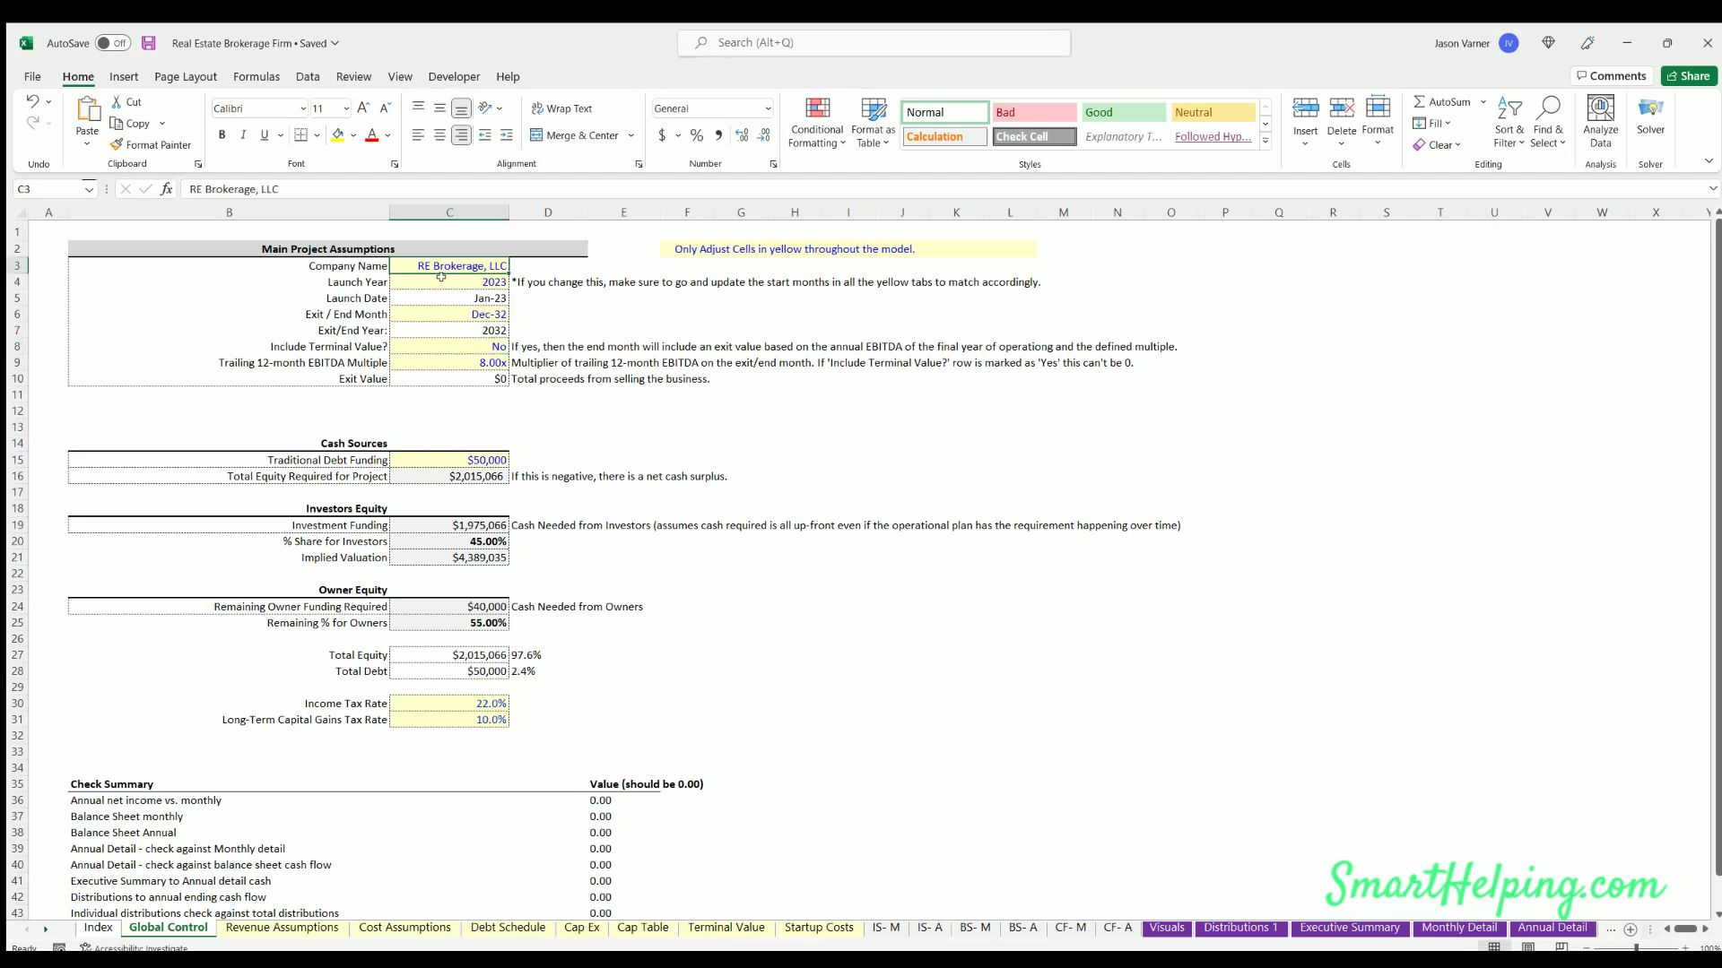
pyautogui.click(441, 279)
pyautogui.click(444, 308)
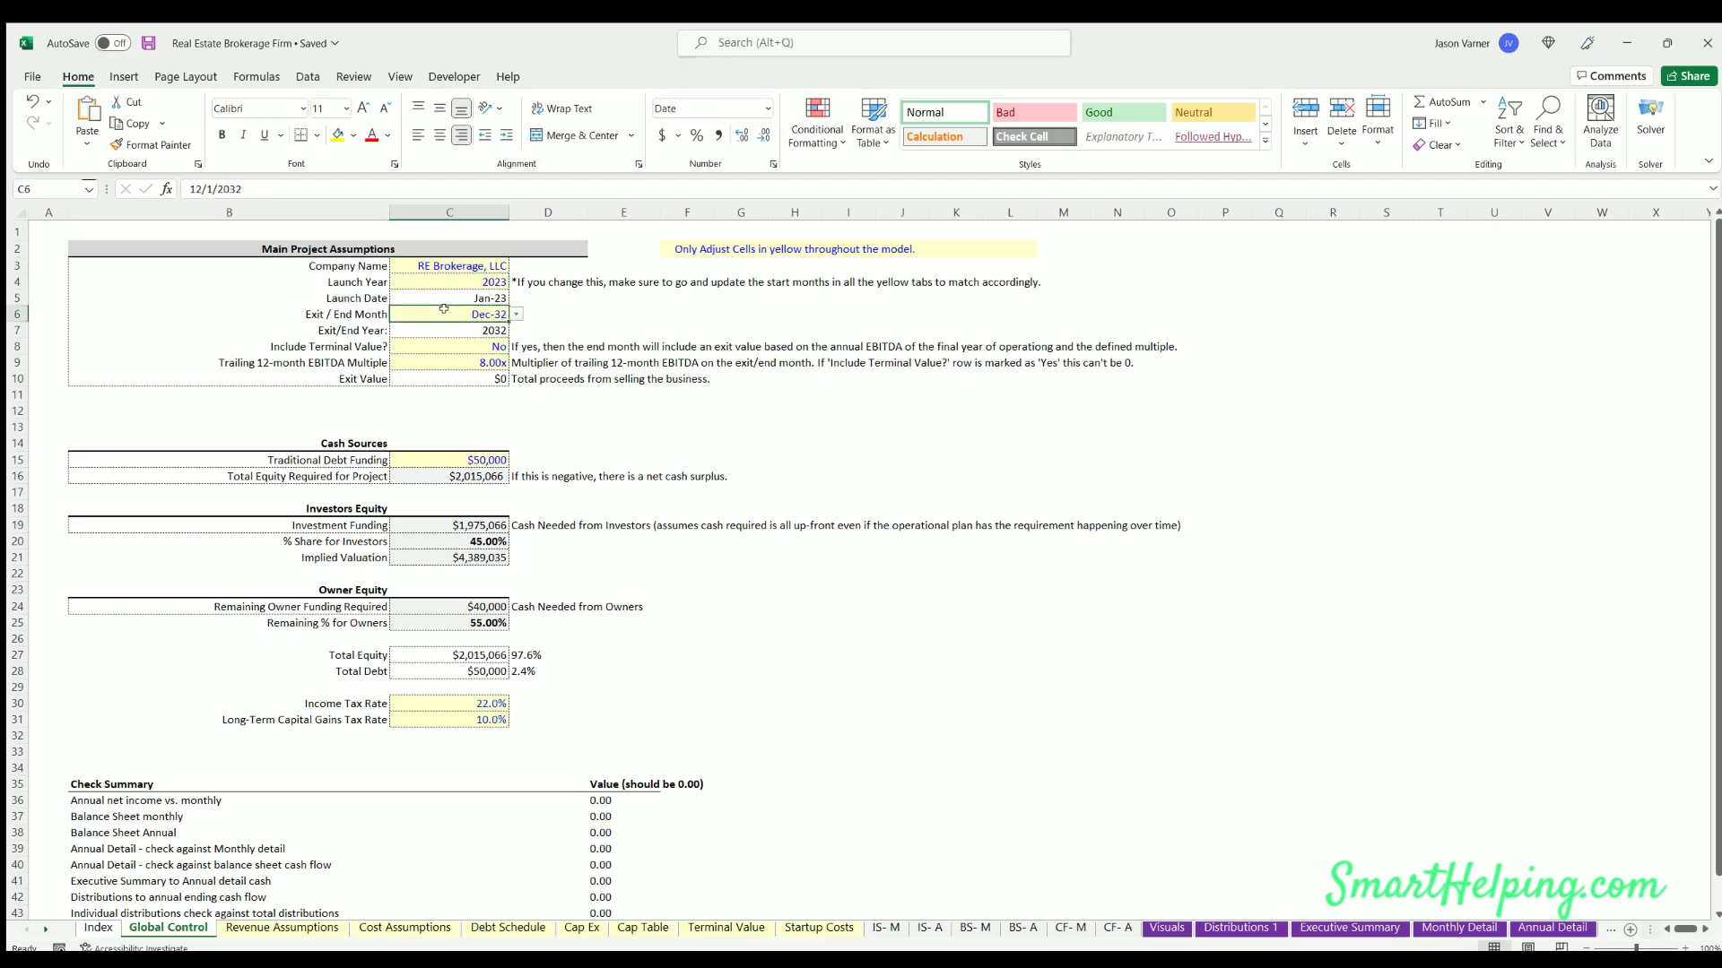
pyautogui.click(462, 343)
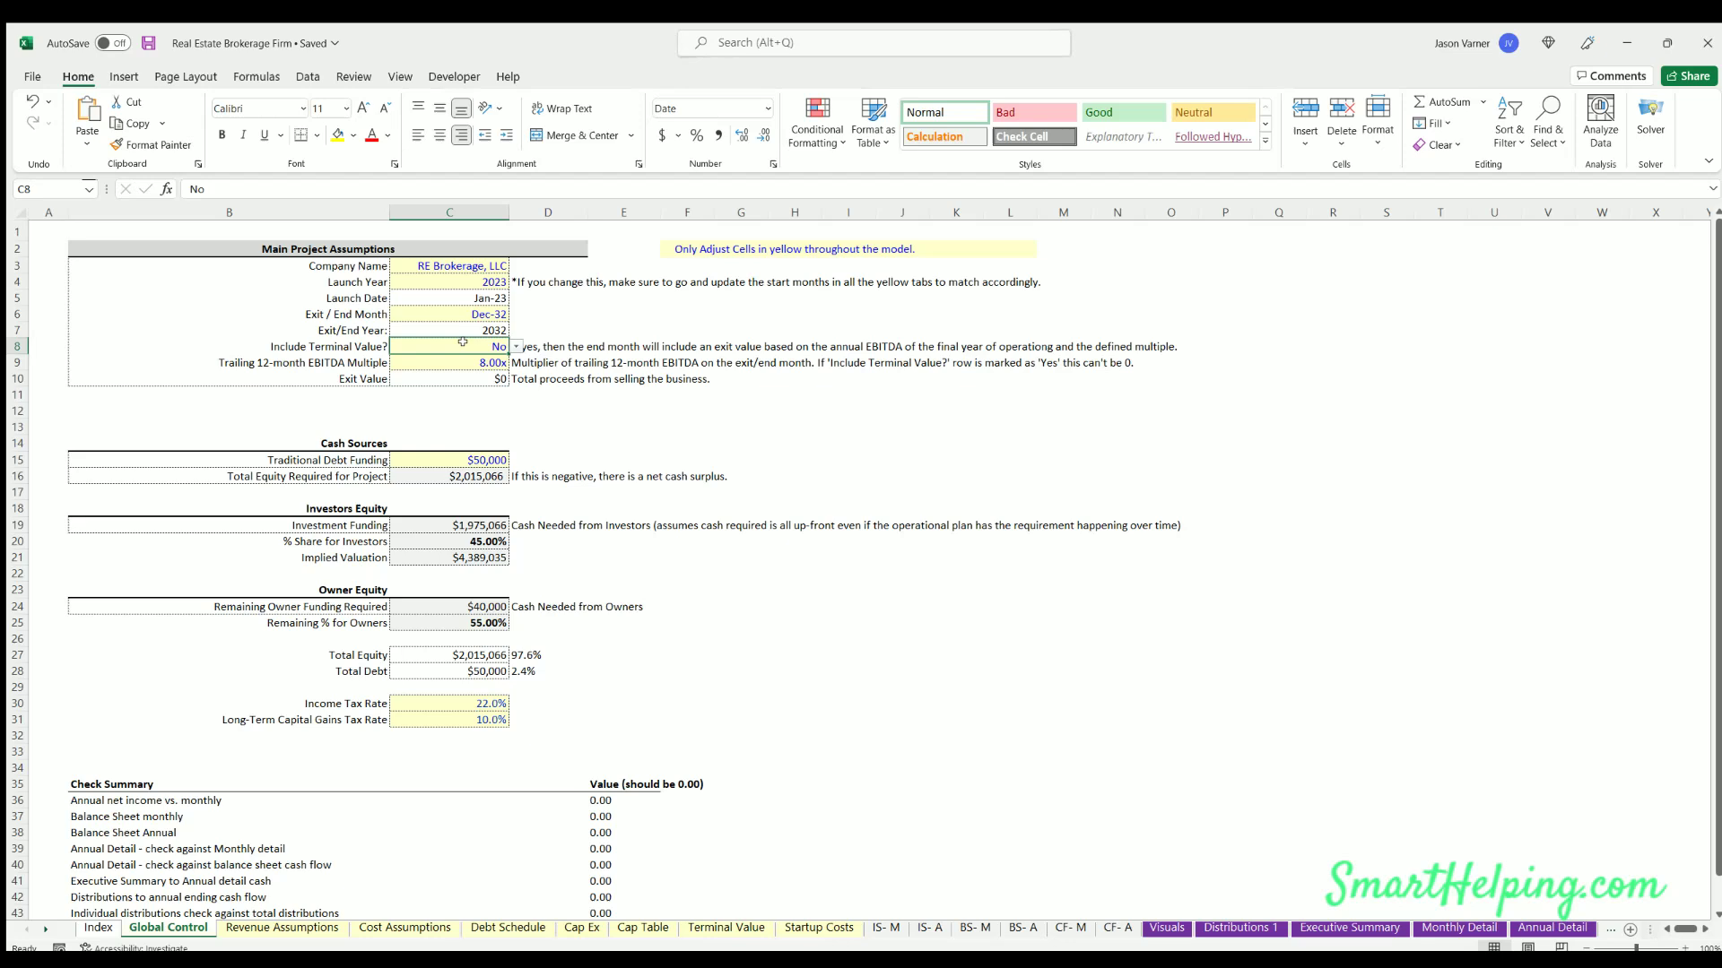
pyautogui.press('Left')
pyautogui.click(457, 339)
pyautogui.click(462, 357)
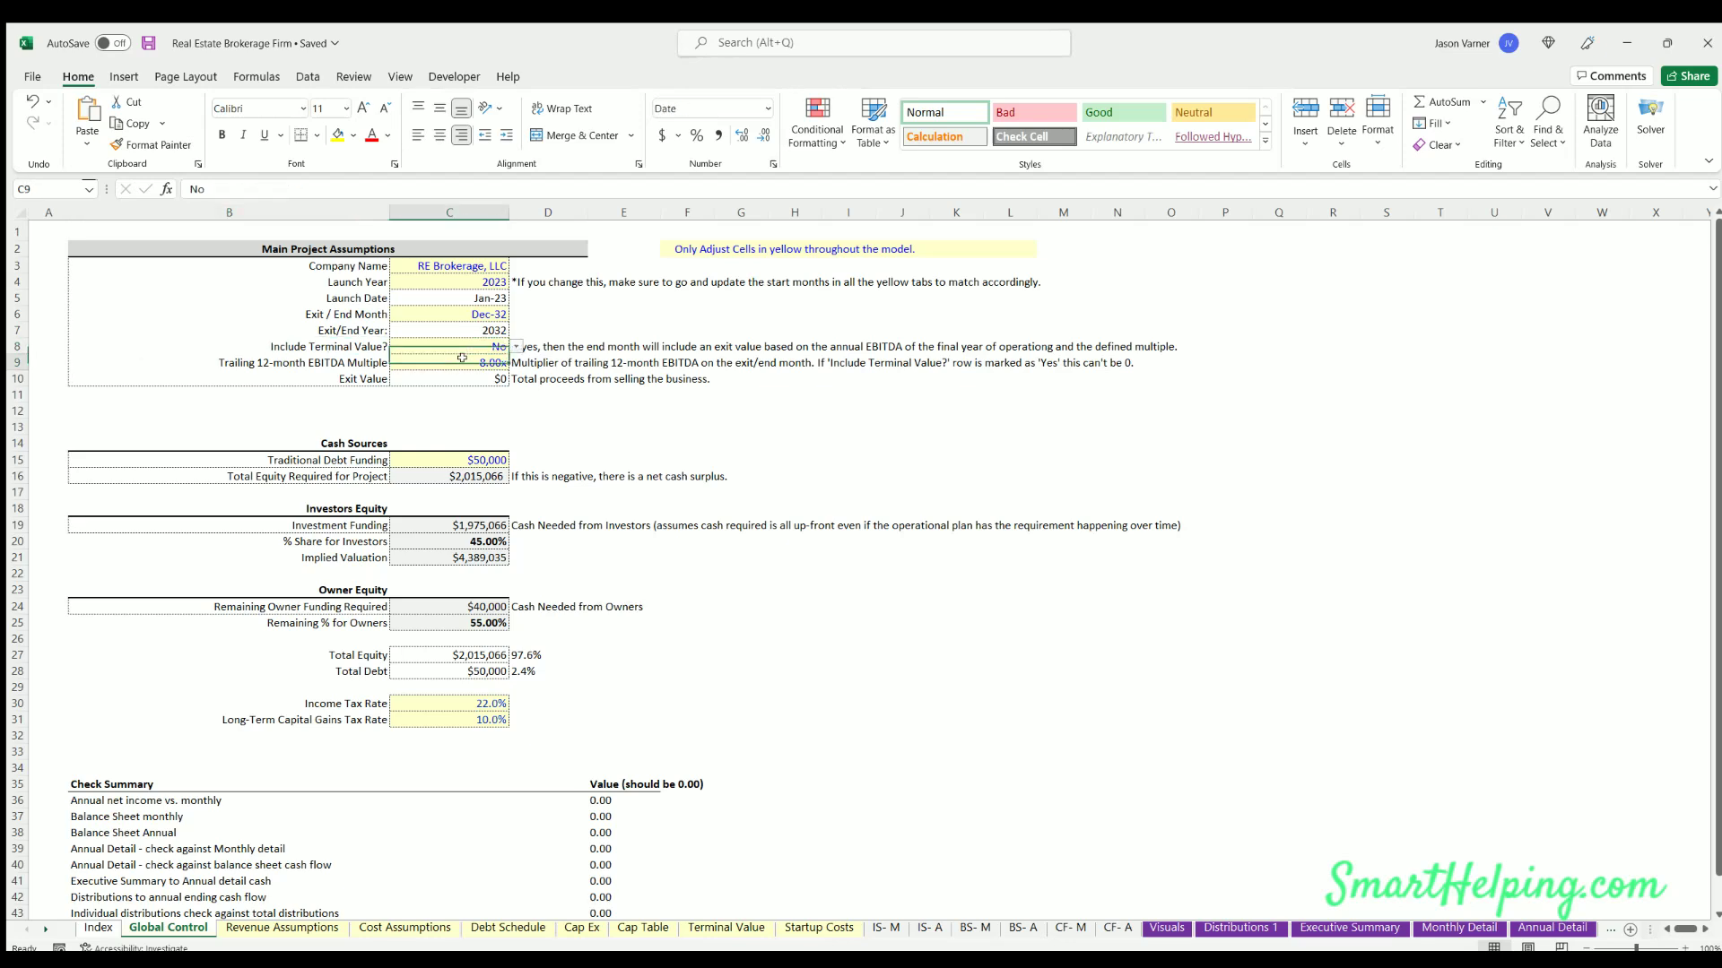
pyautogui.click(350, 355)
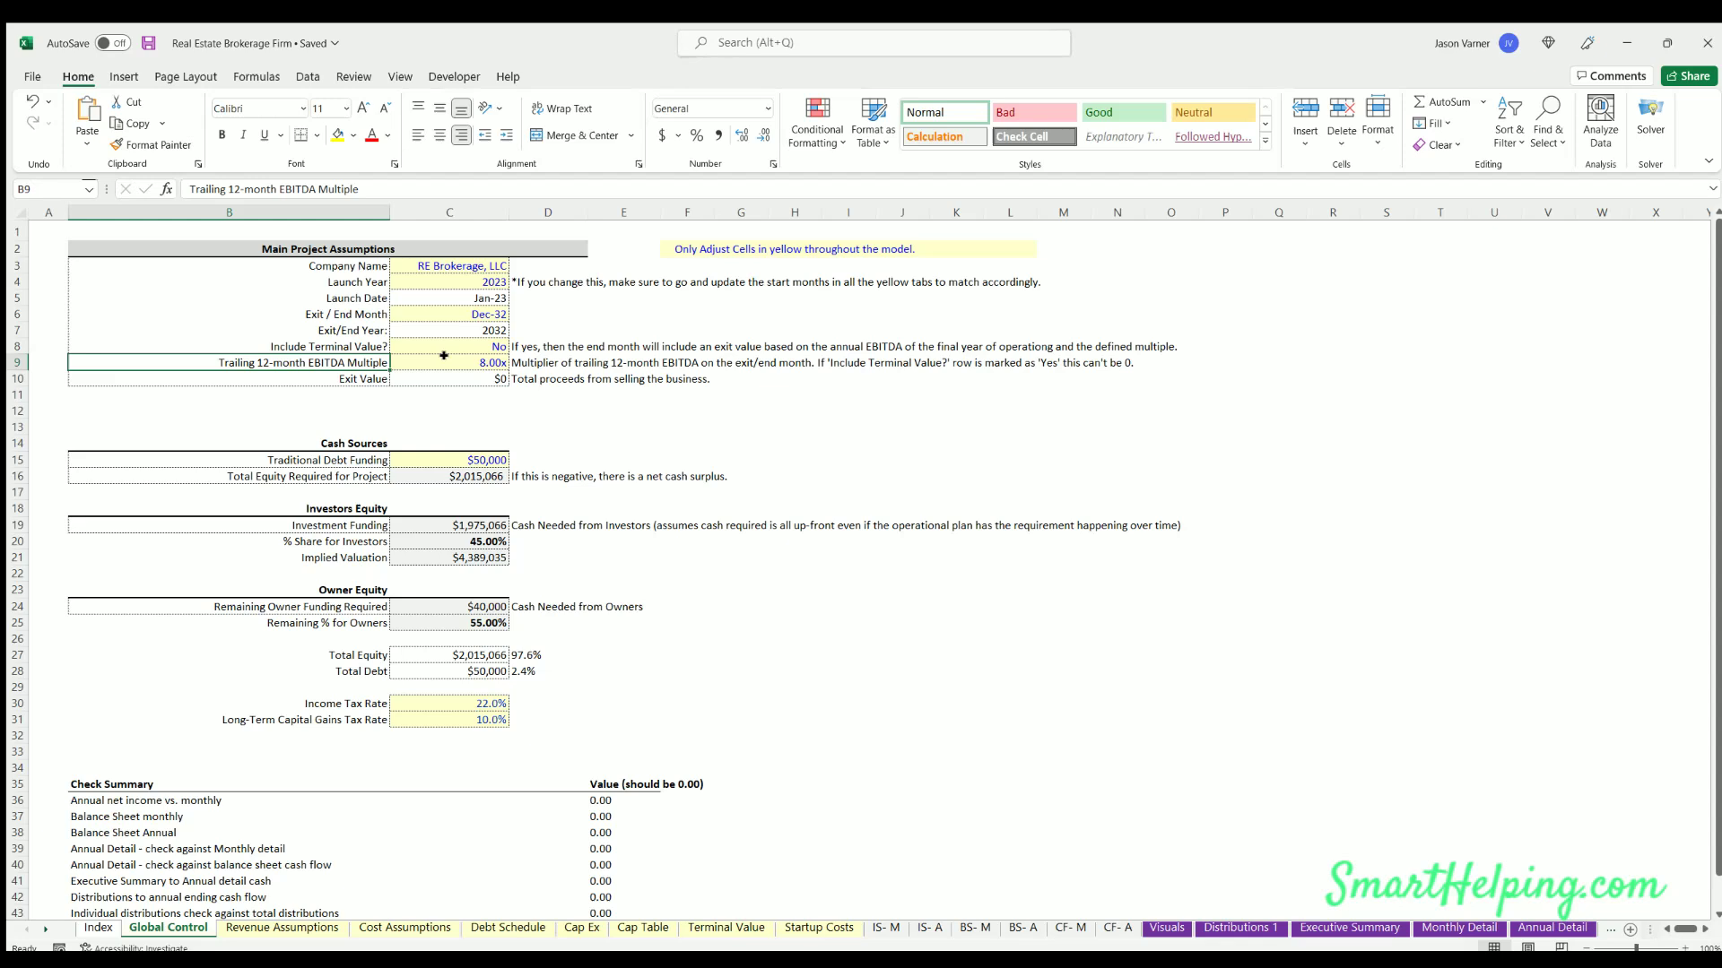
pyautogui.click(459, 359)
# - Set Include Terminal Value to Yes, giving a $64,521,718 exit value
pyautogui.click(458, 347)
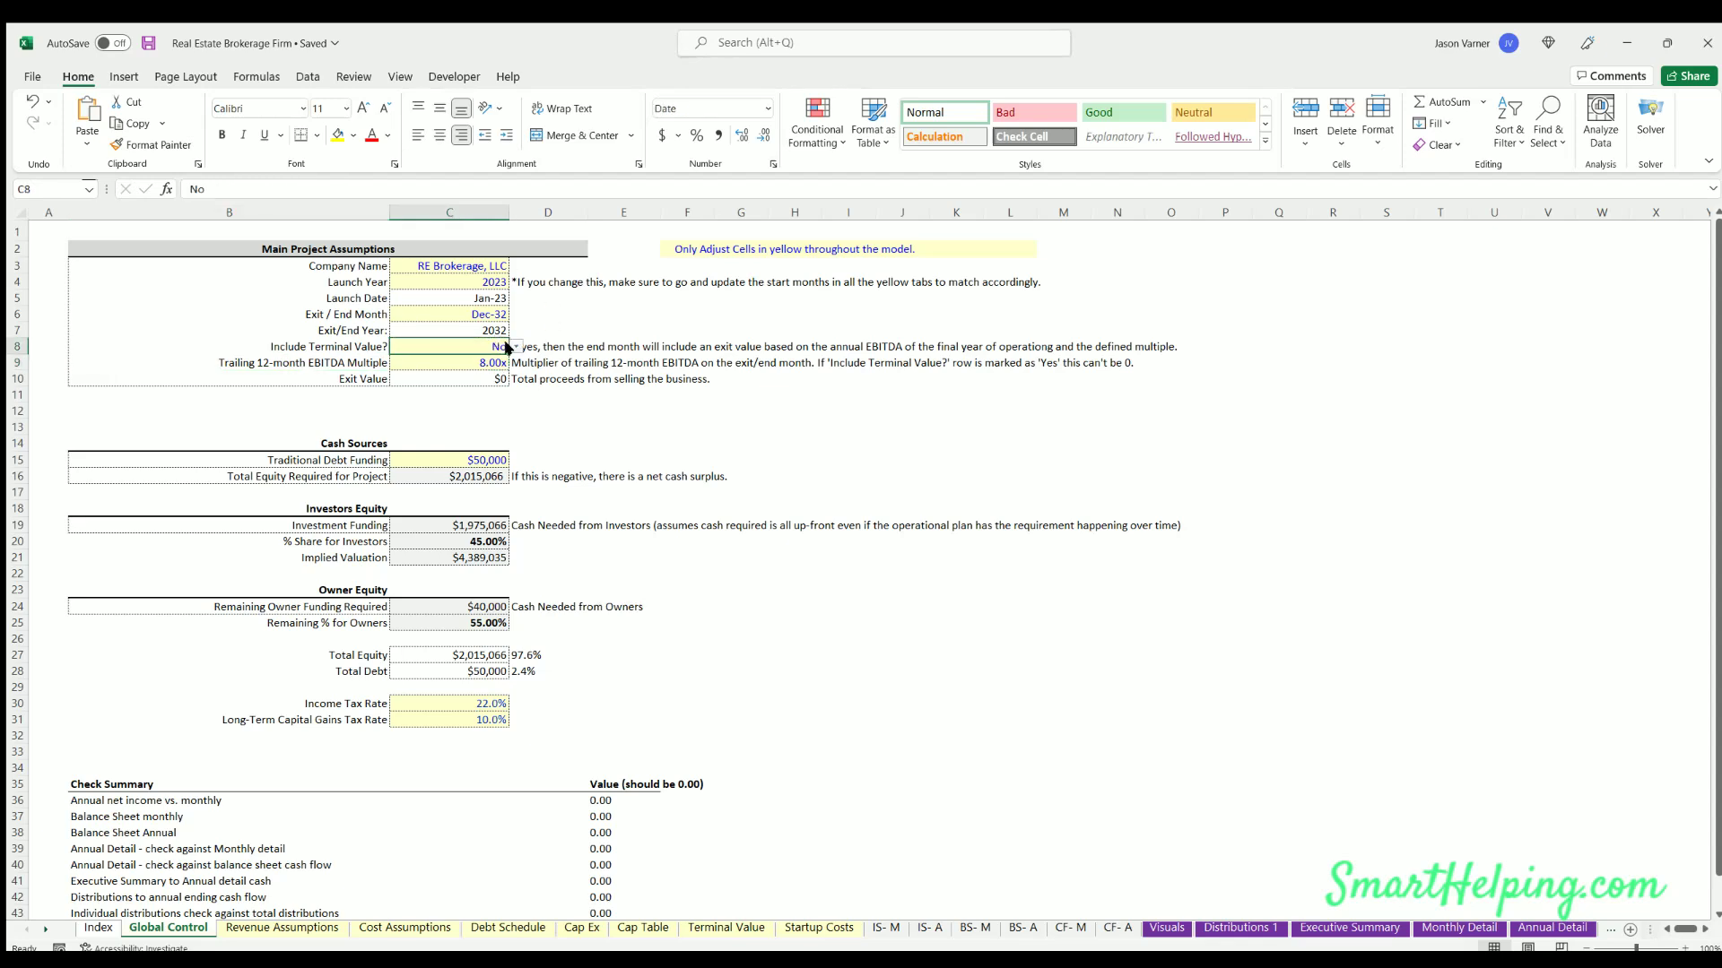
pyautogui.click(516, 347)
pyautogui.click(462, 376)
pyautogui.click(341, 439)
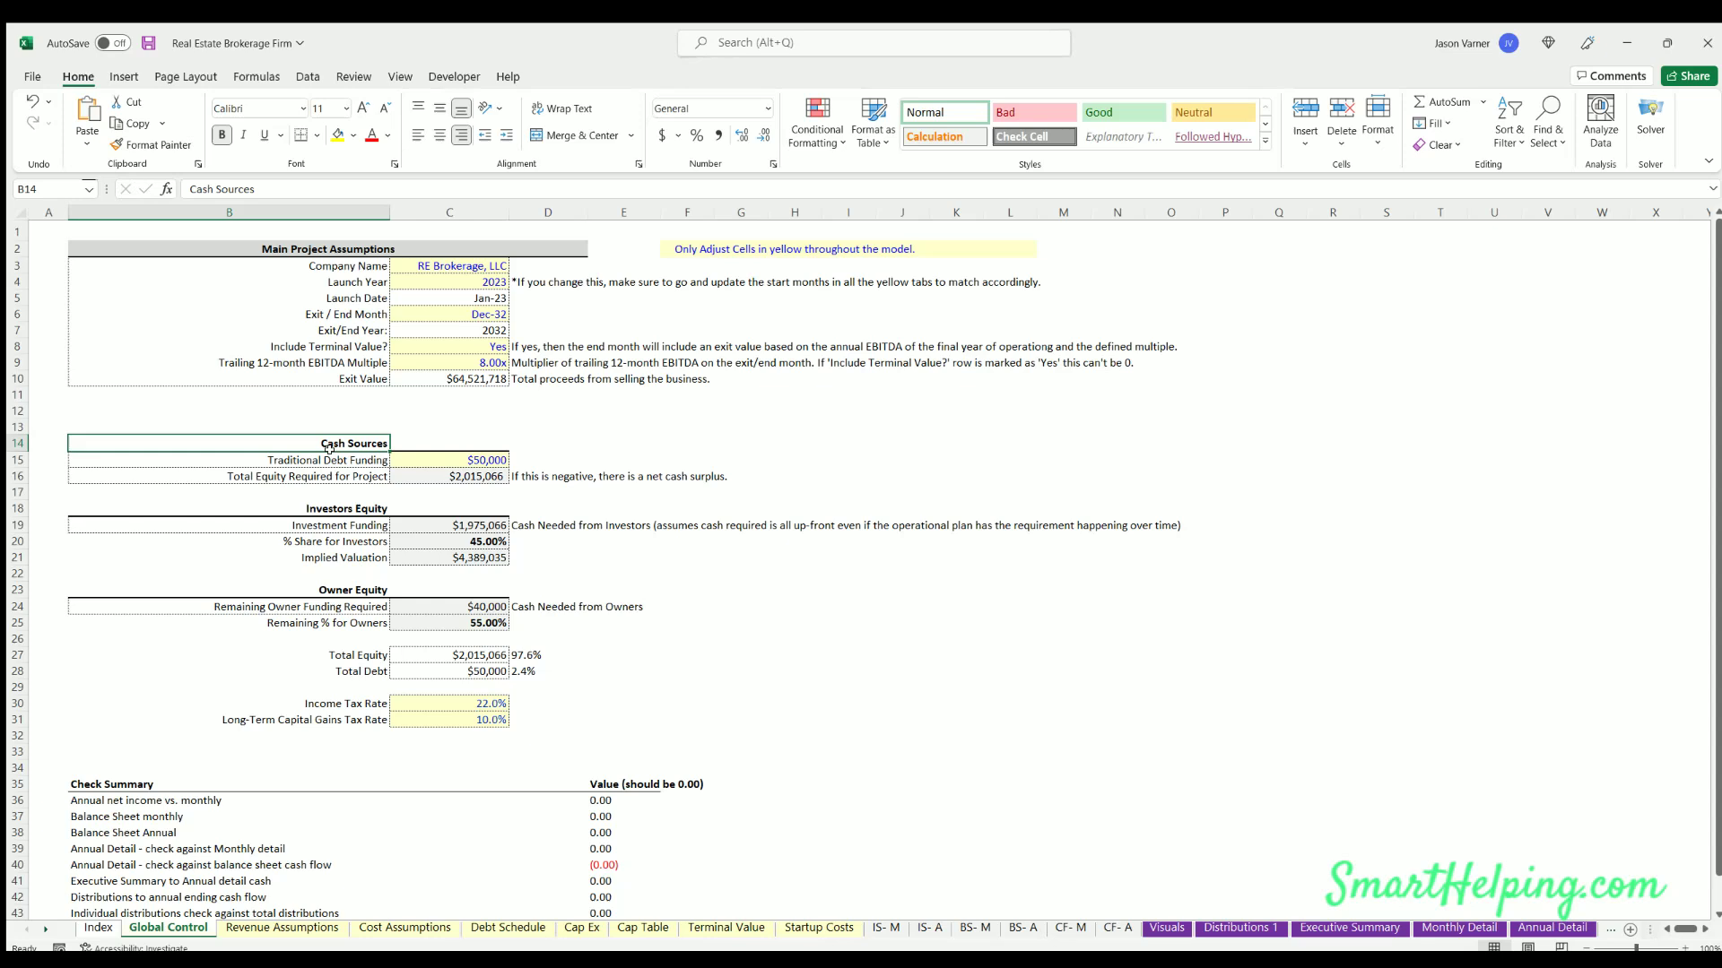
# - Enter 250,000 as Traditional Debt Funding, dropping total equity required to $1,816,242
pyautogui.moveTo(329, 454); pyautogui.dragTo(430, 456)
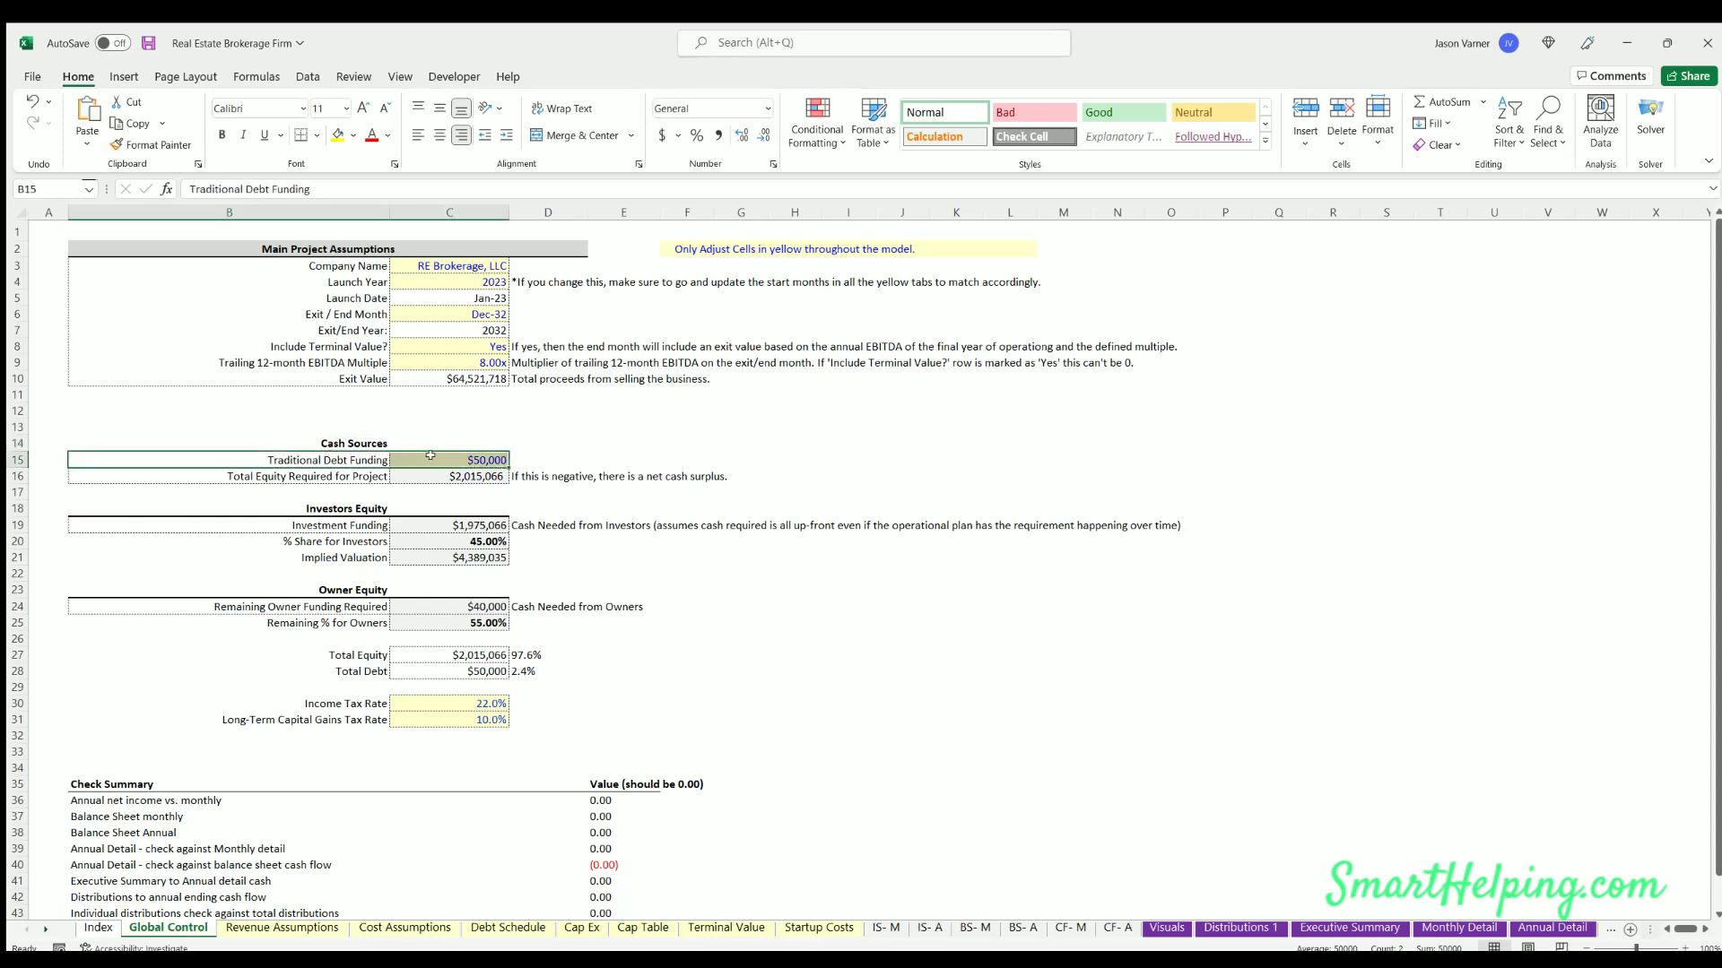
pyautogui.click(442, 457)
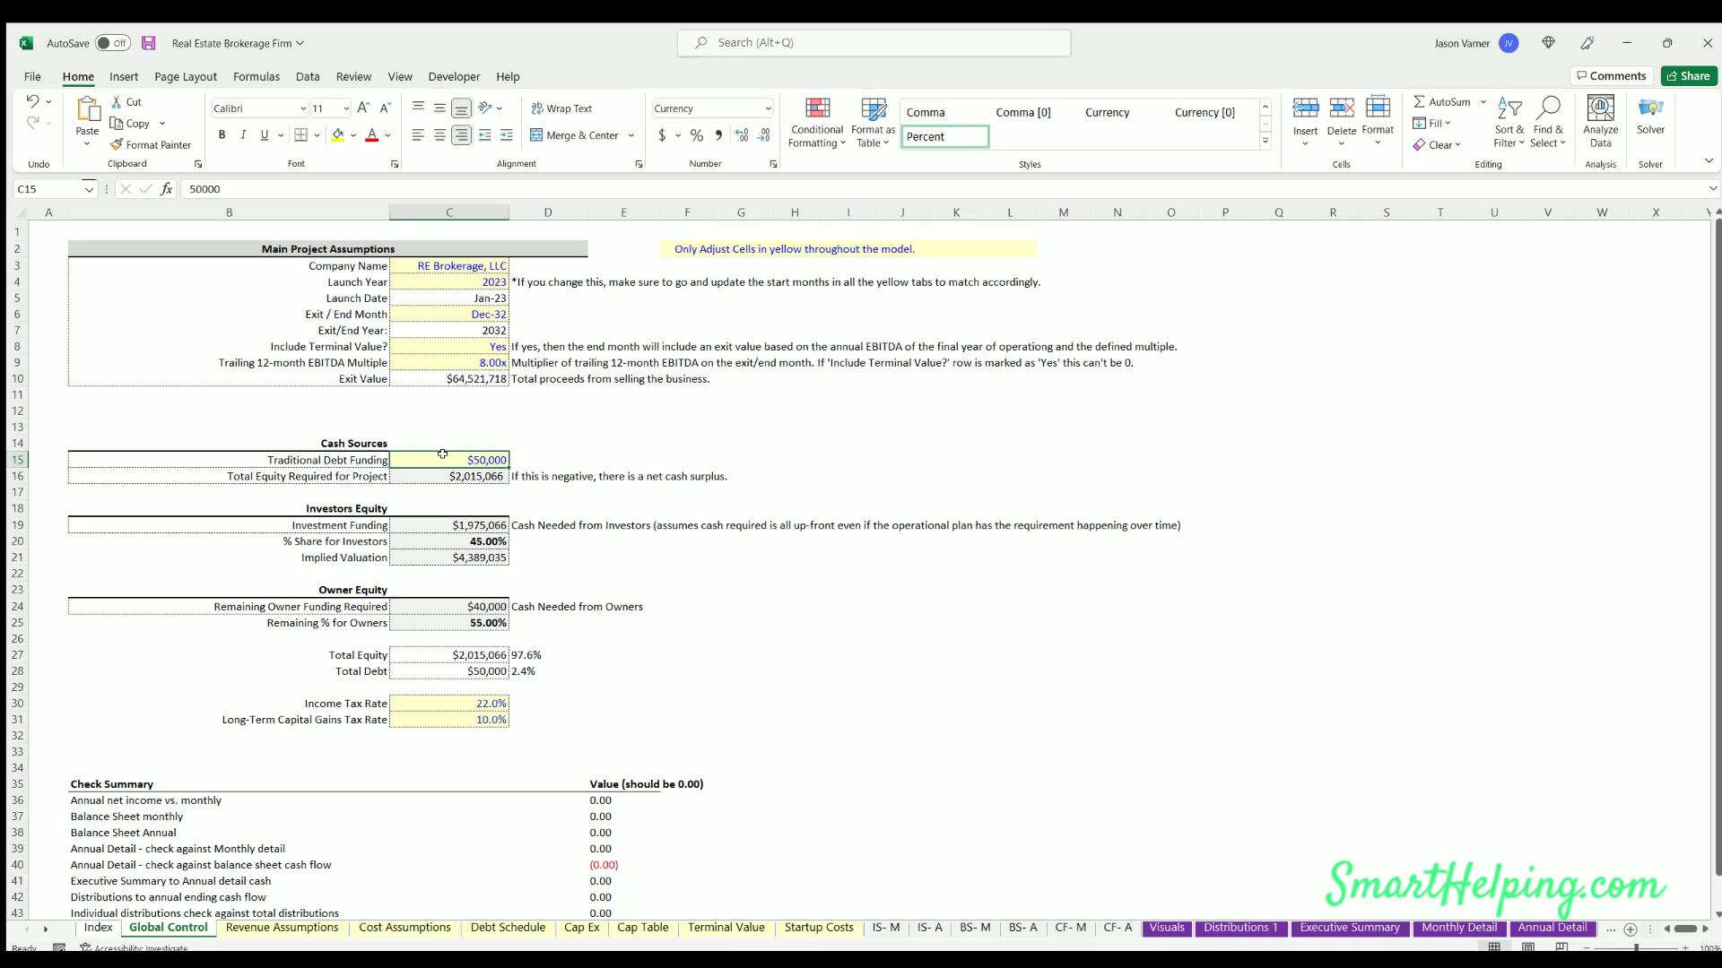
pyautogui.write('2')
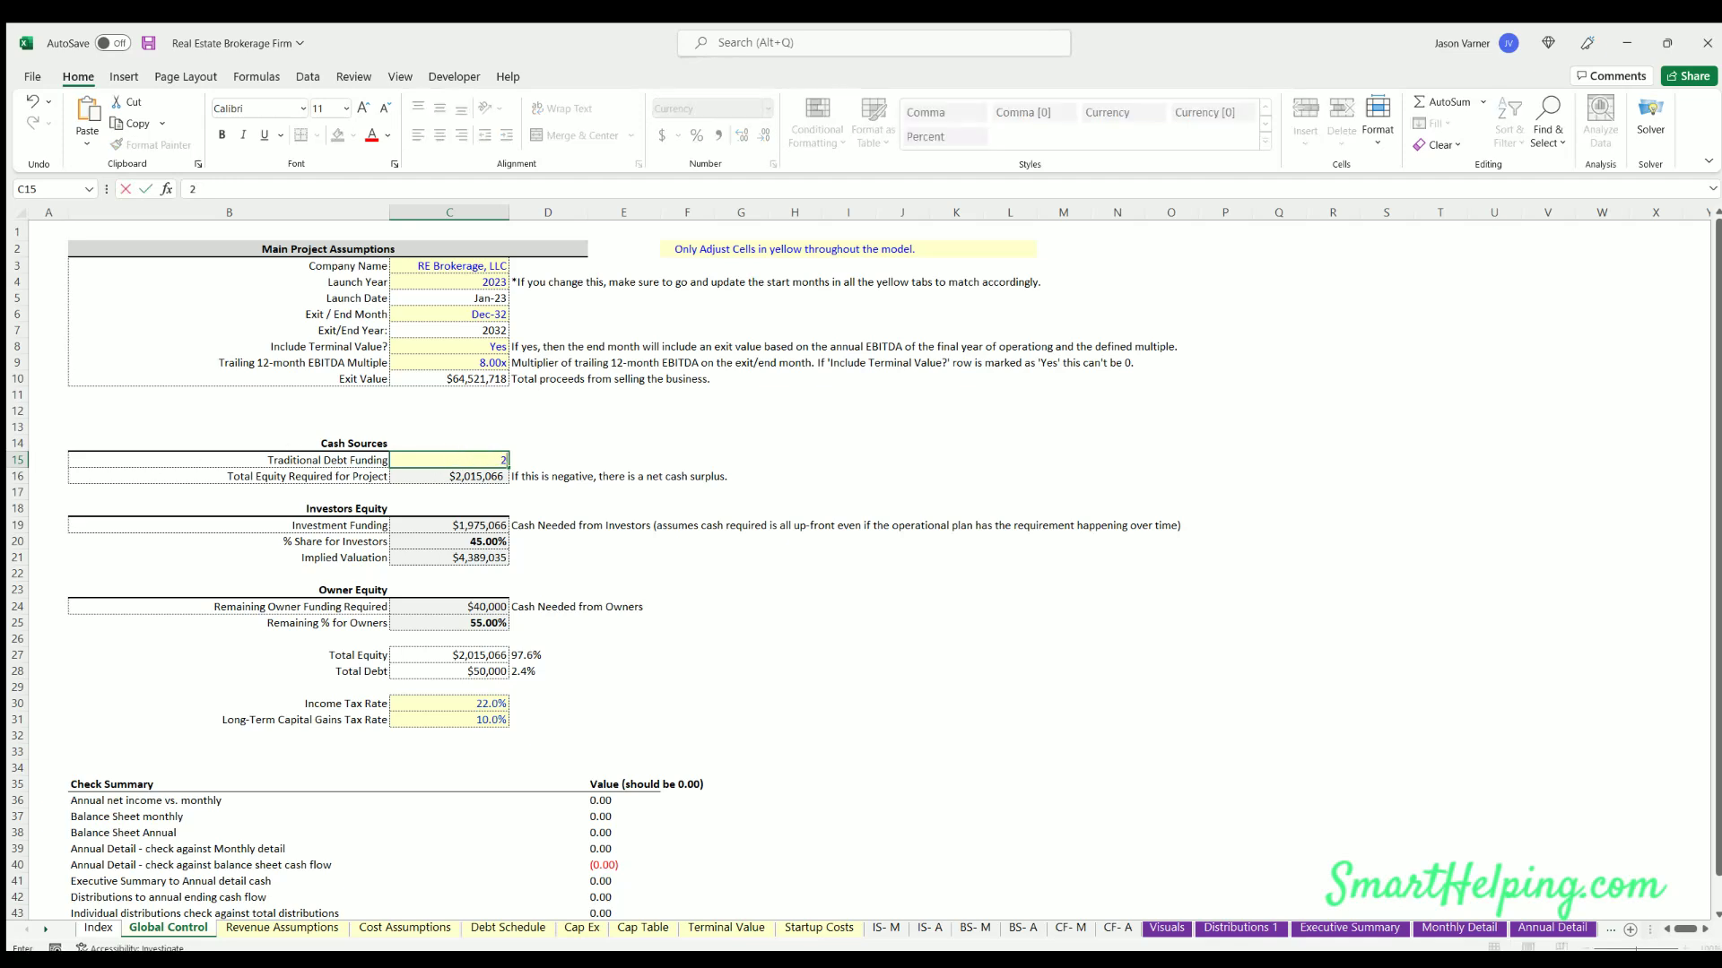
pyautogui.write('50000')
pyautogui.press('Return')
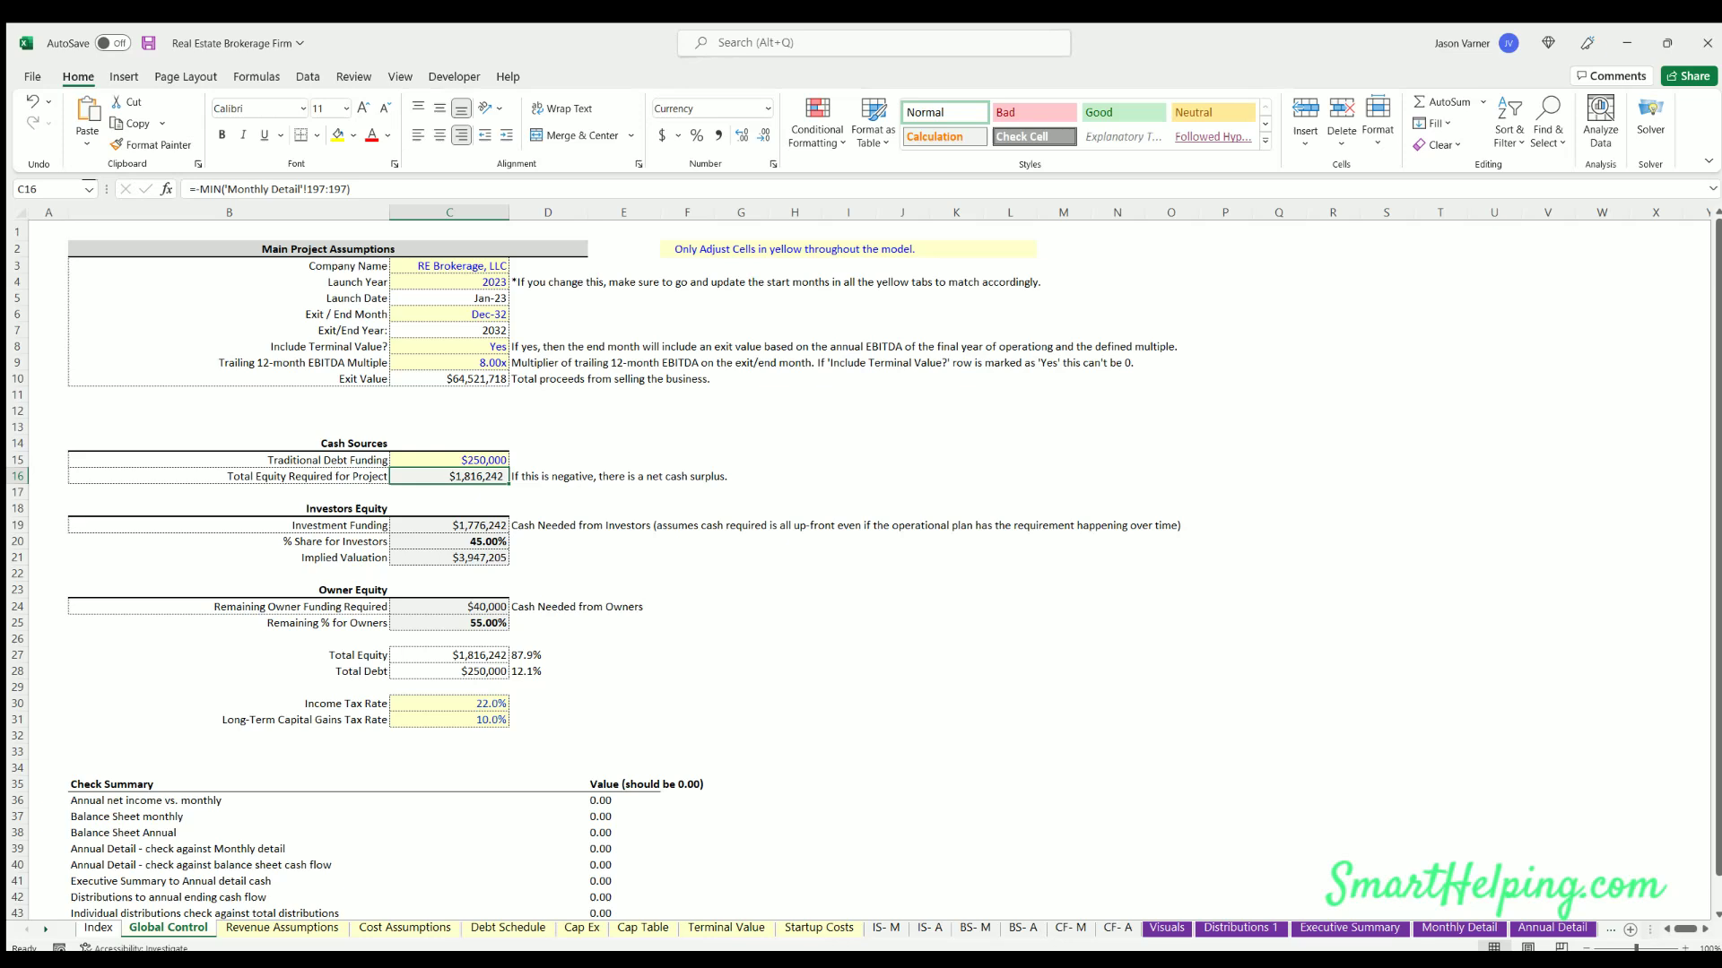
pyautogui.click(463, 462)
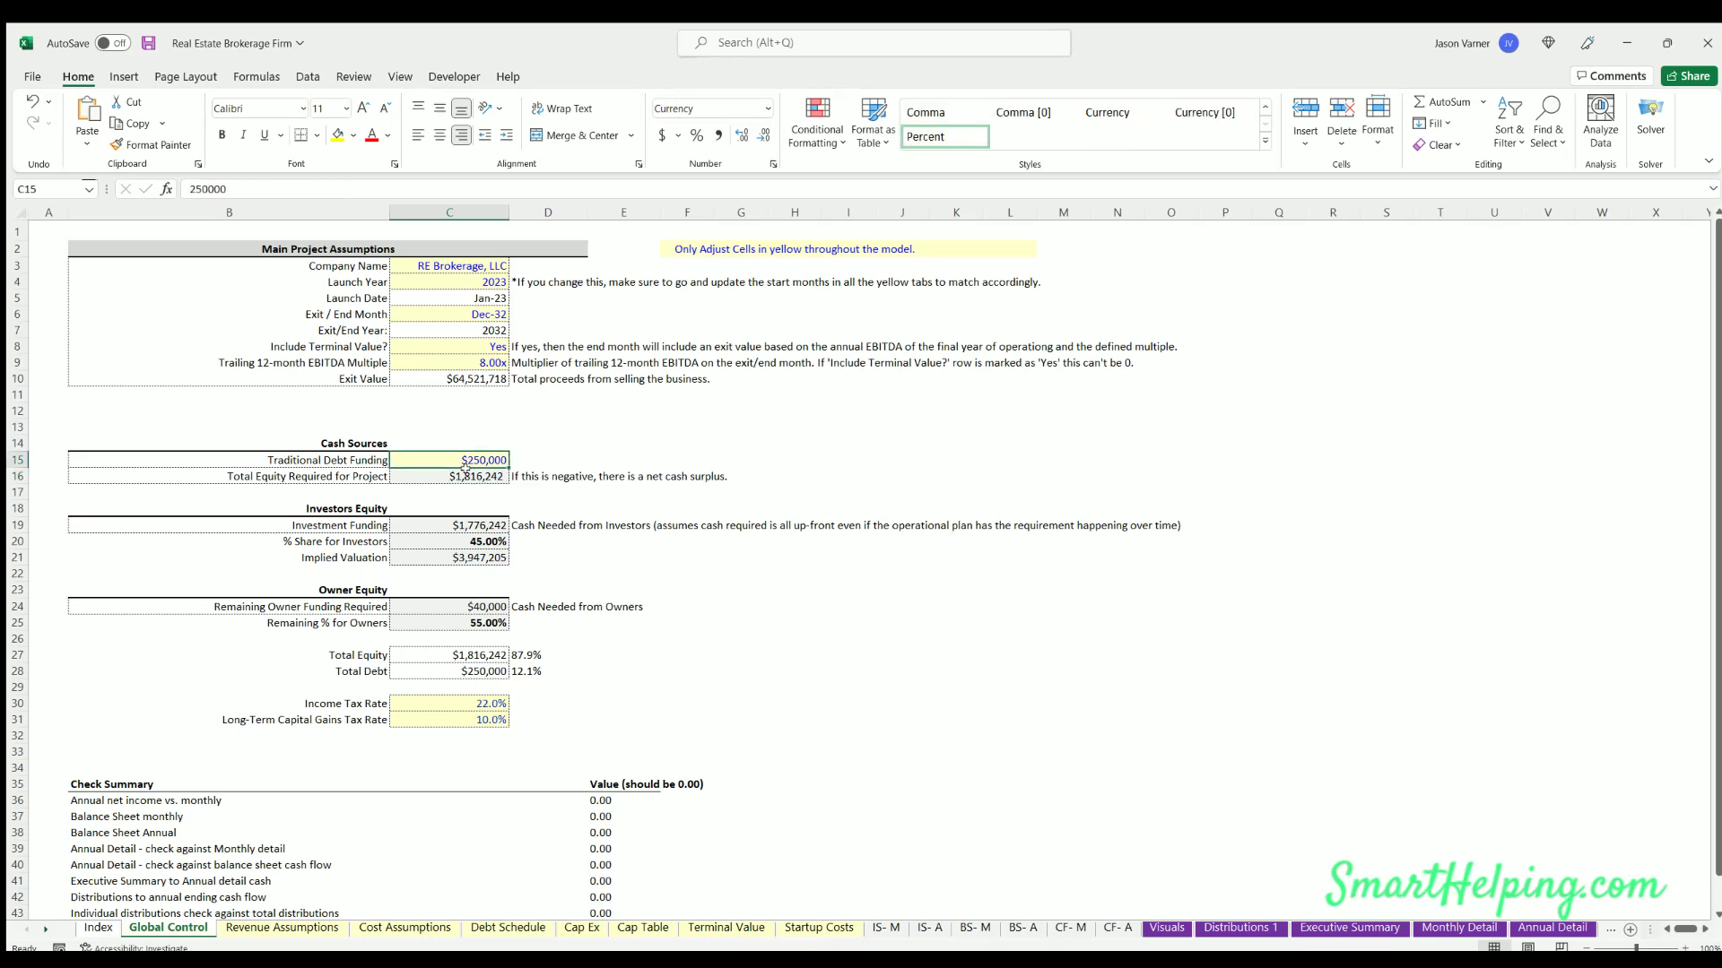
pyautogui.click(464, 471)
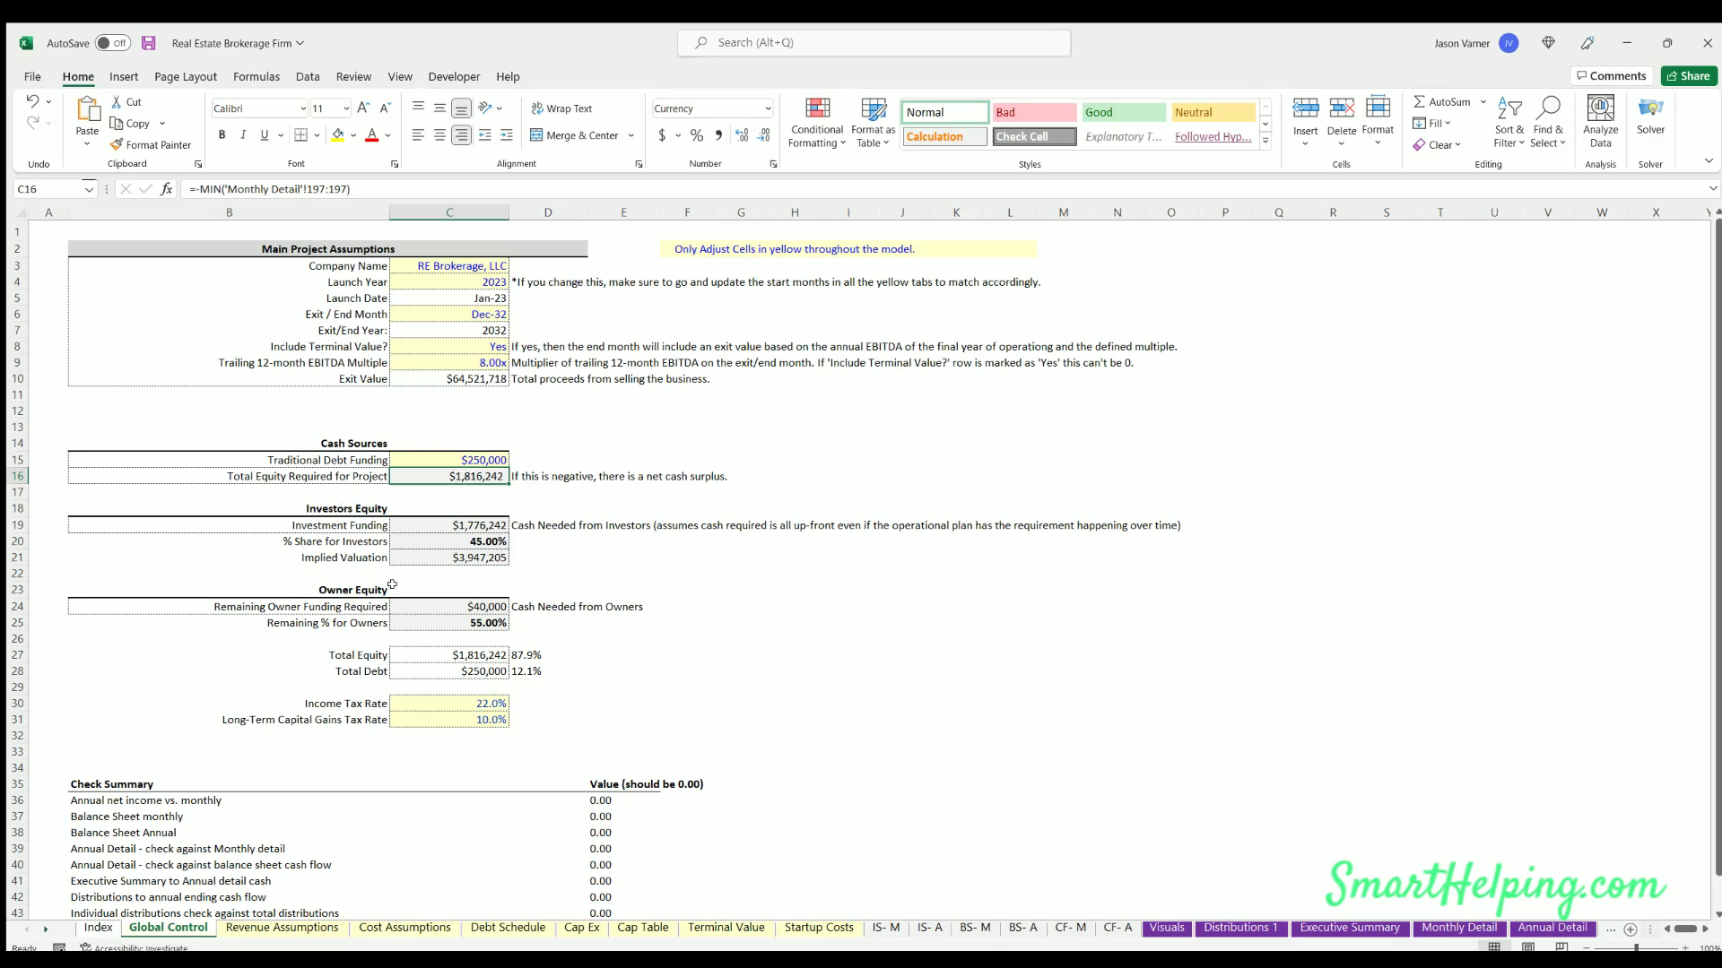
# - On the Cap Table, select the outside investors' and founders' contributed funds to check their totals
pyautogui.click(642, 927)
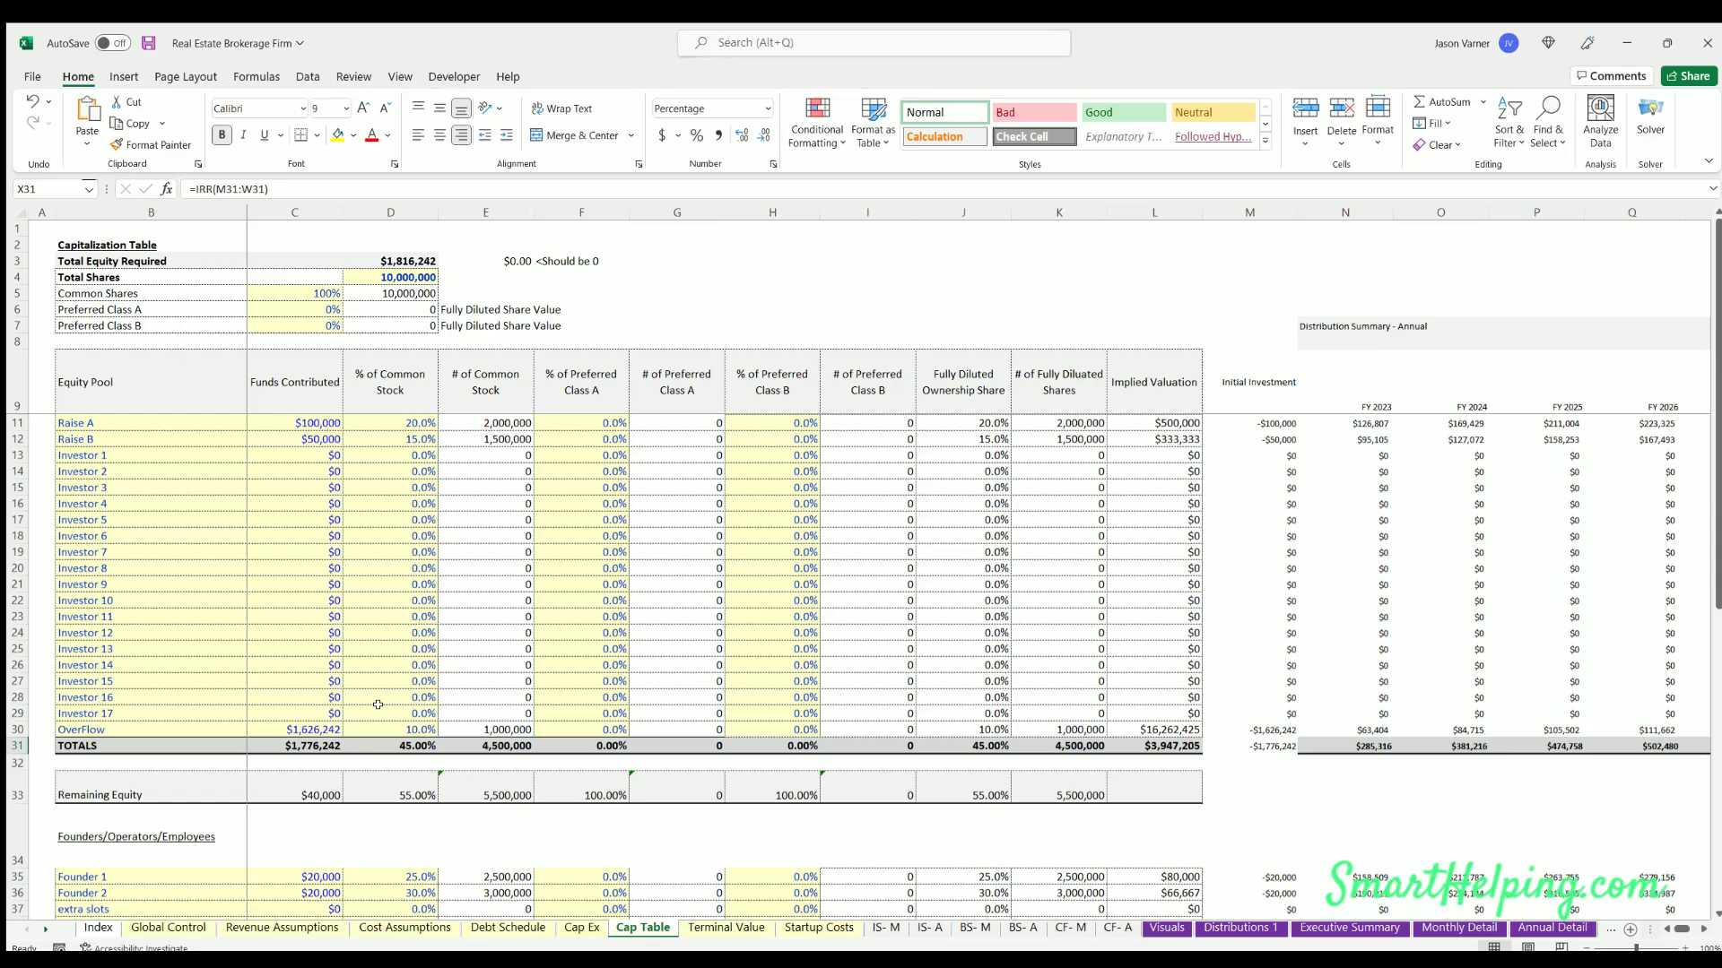
pyautogui.moveTo(304, 447); pyautogui.dragTo(300, 761)
pyautogui.scroll(-7, 163, 551)
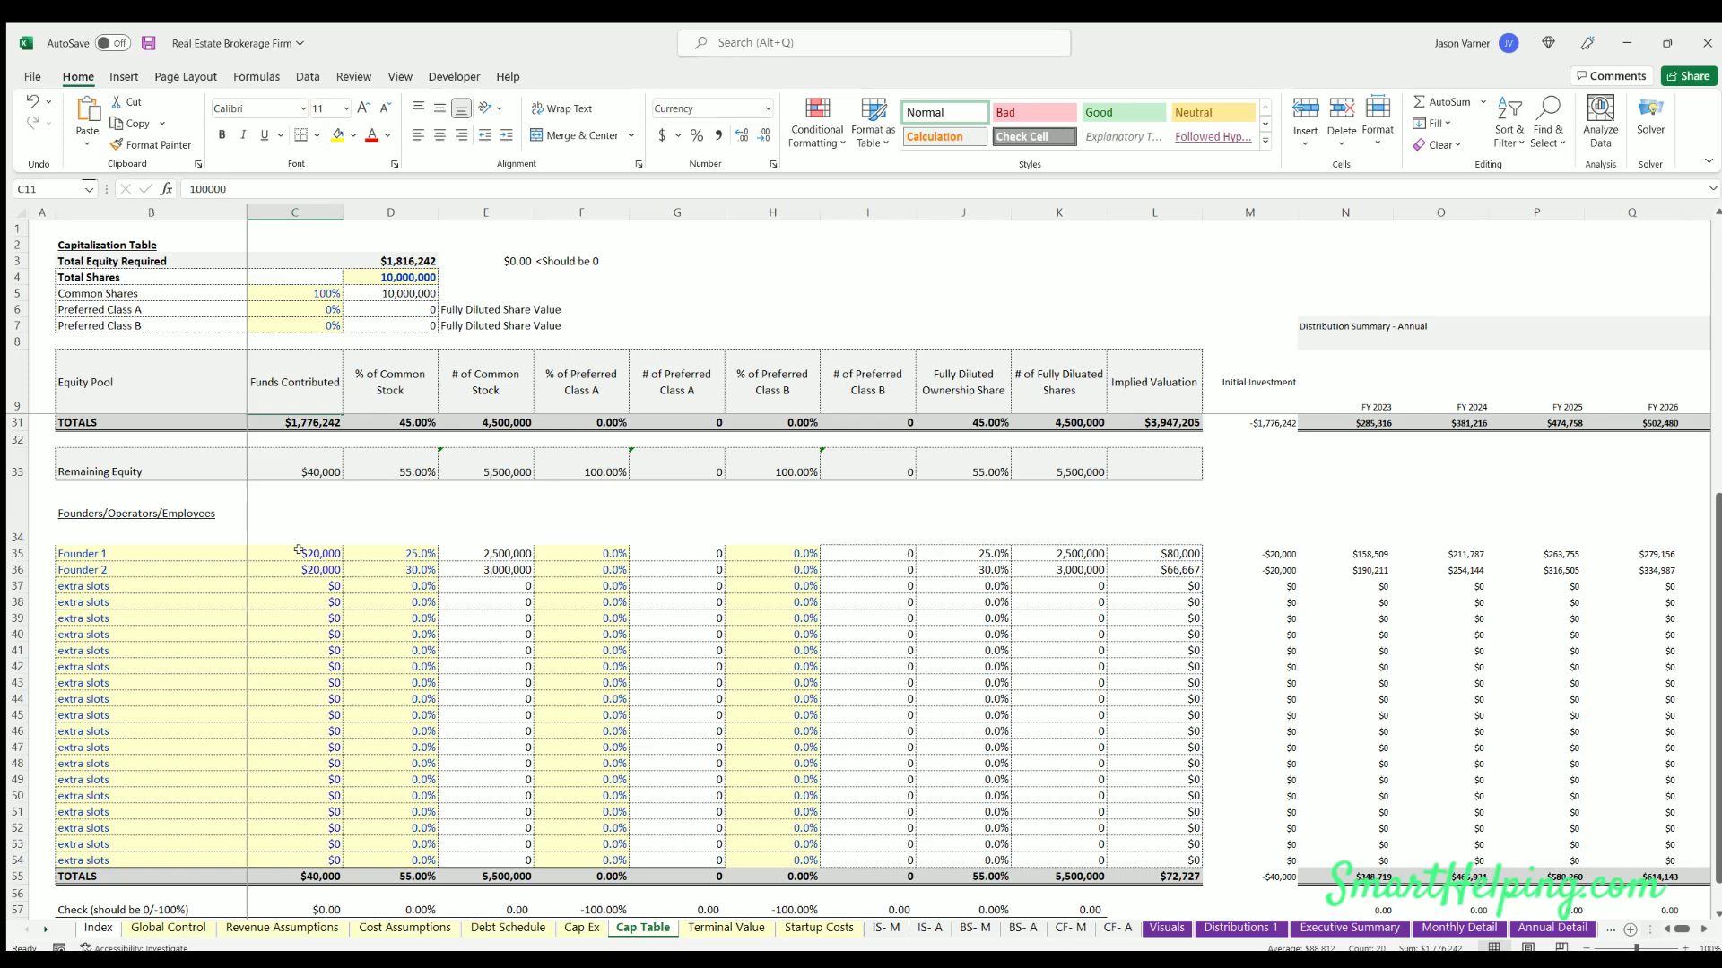
pyautogui.moveTo(296, 554); pyautogui.dragTo(283, 847)
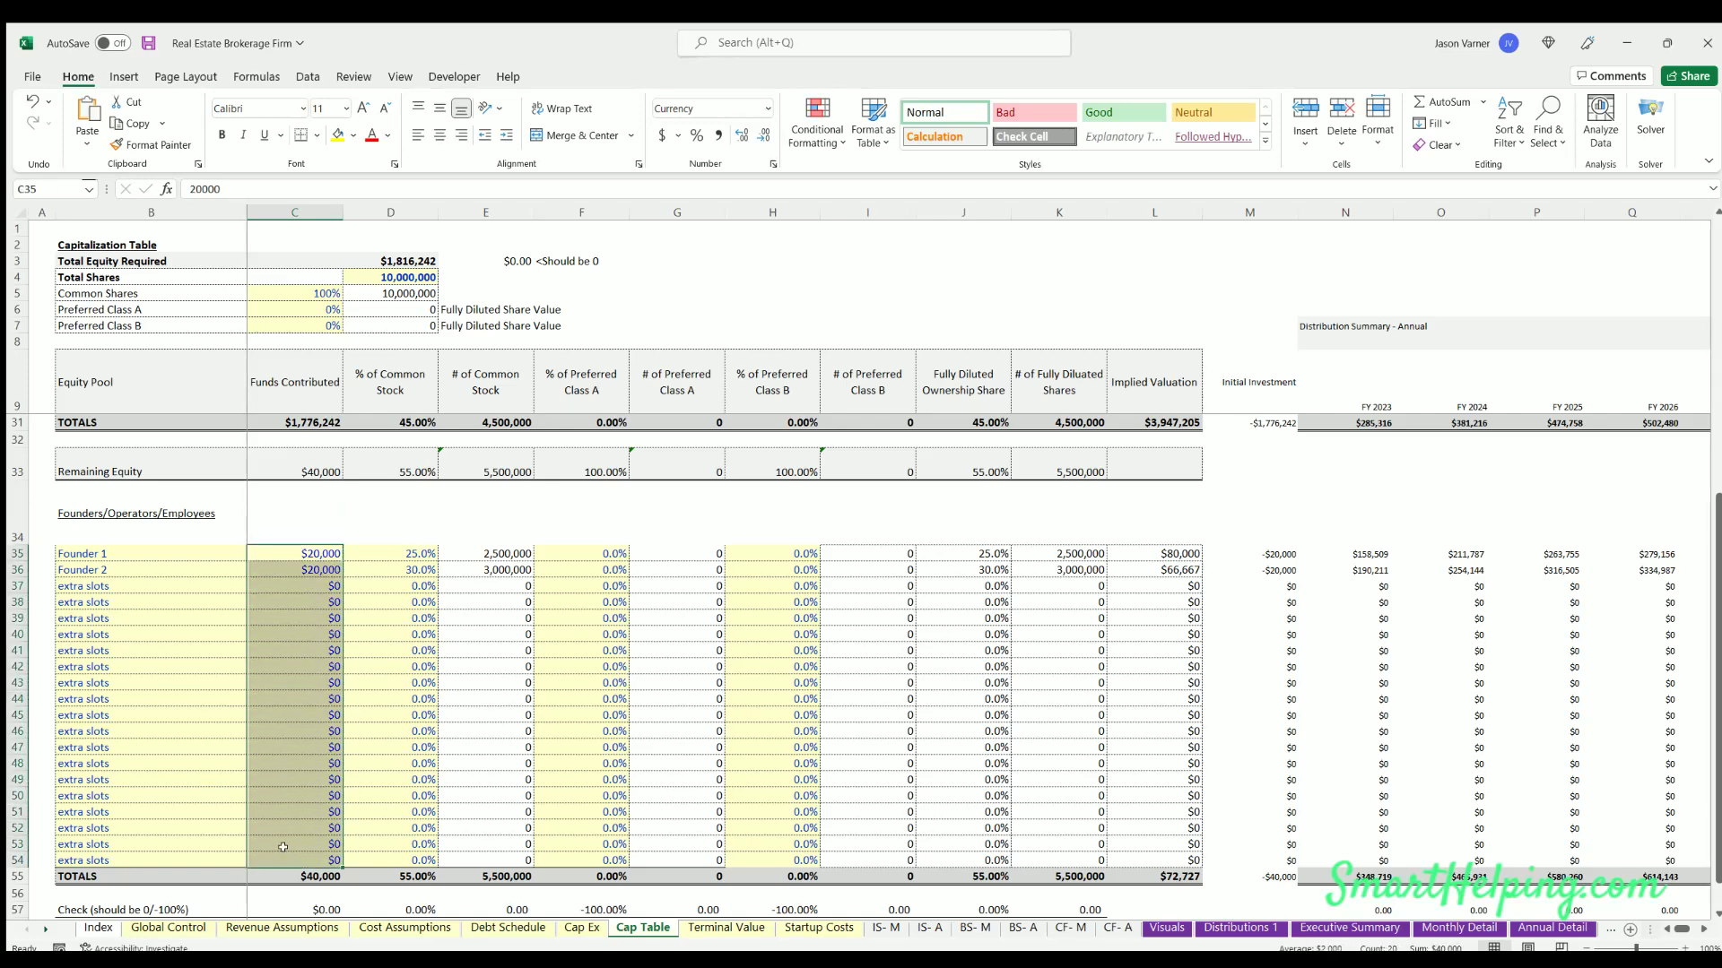
pyautogui.click(390, 570)
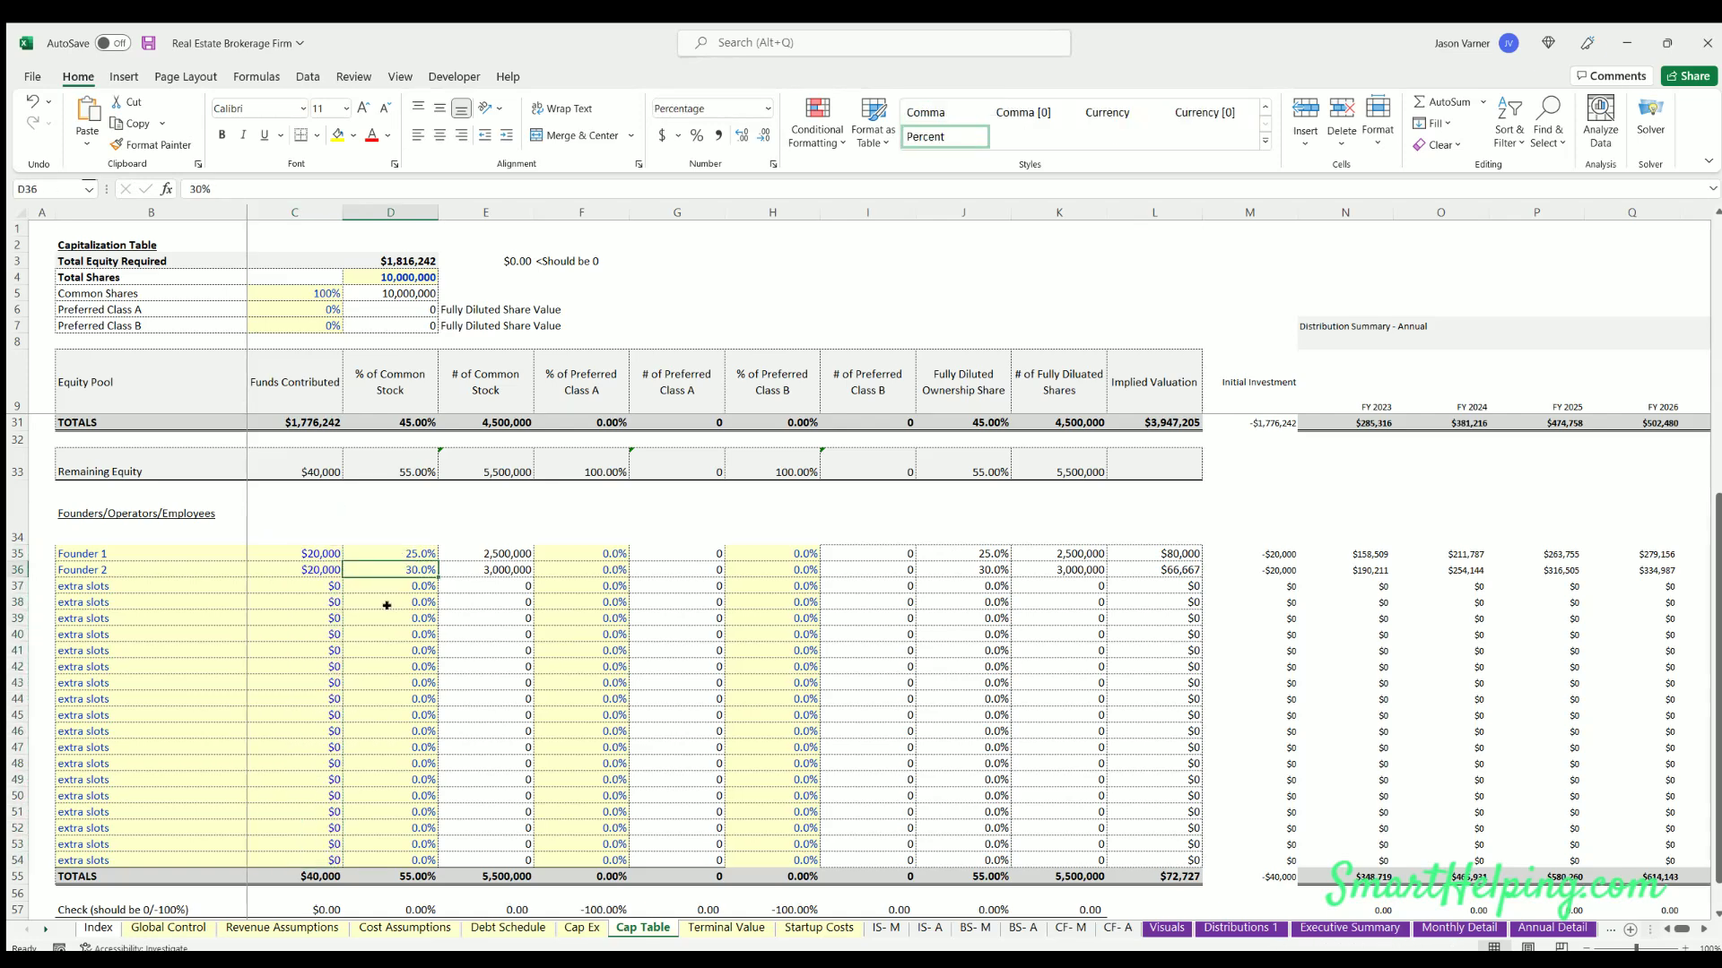
pyautogui.press('Down')
pyautogui.press('Down')
pyautogui.press('Down')
pyautogui.press('Down')
pyautogui.press('Down')
pyautogui.press('Down')
pyautogui.press('Down')
pyautogui.scroll(7, 383, 673)
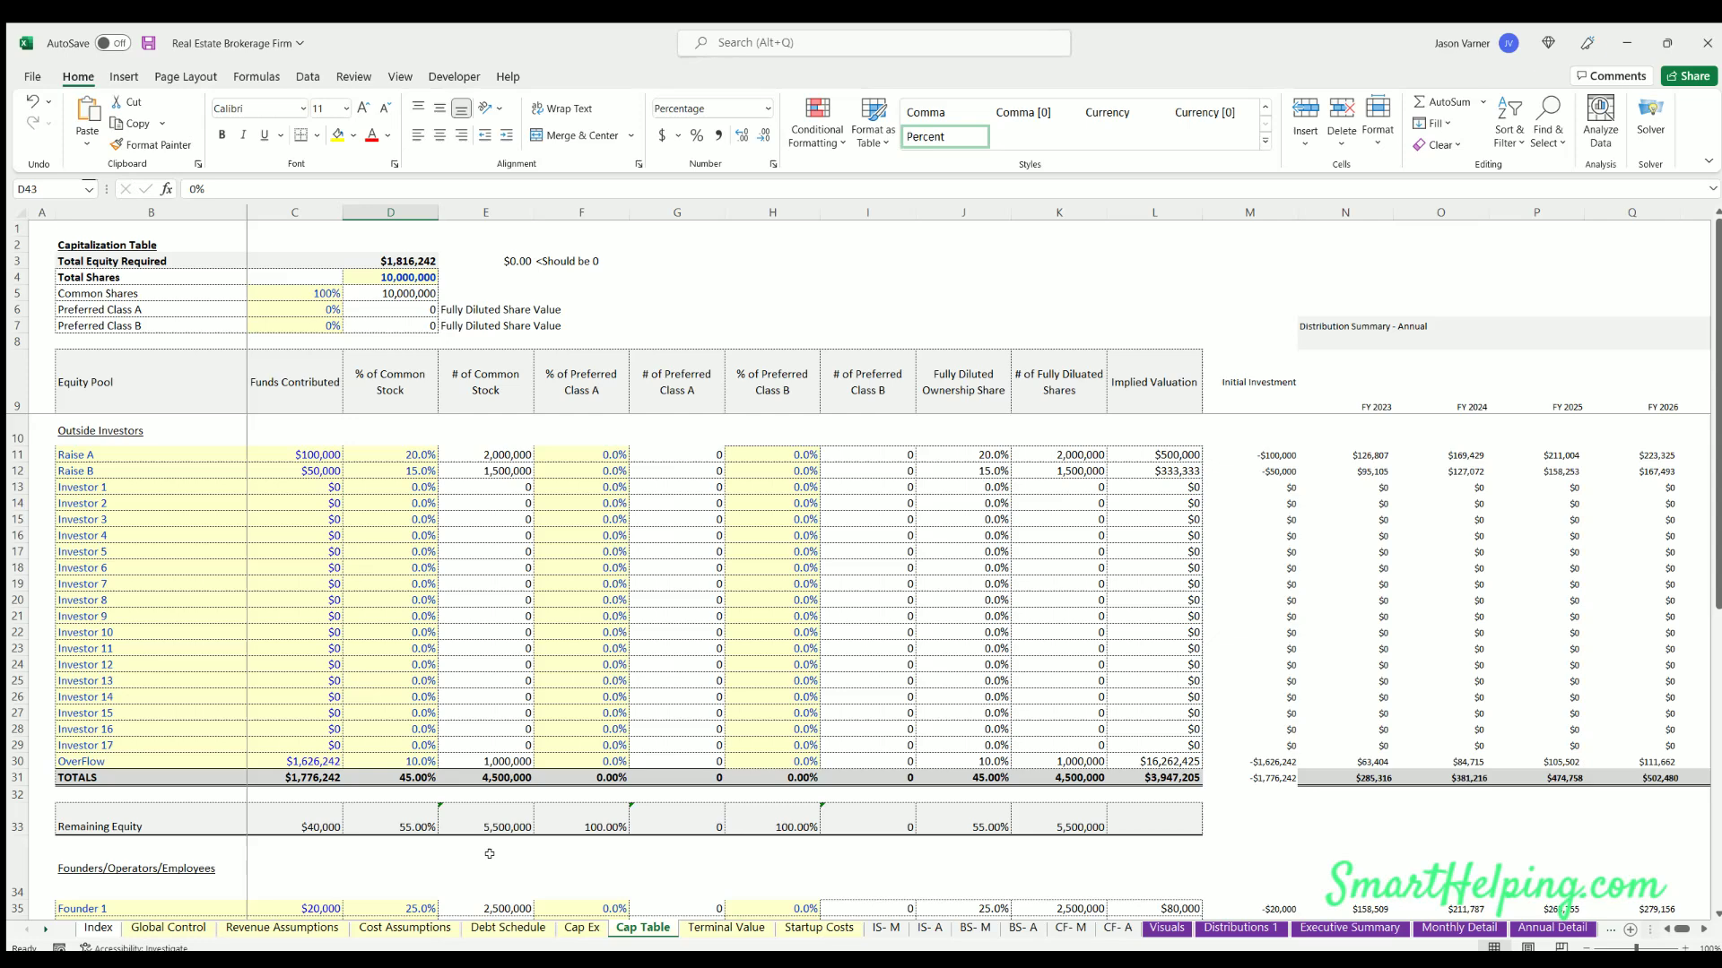
pyautogui.click(201, 925)
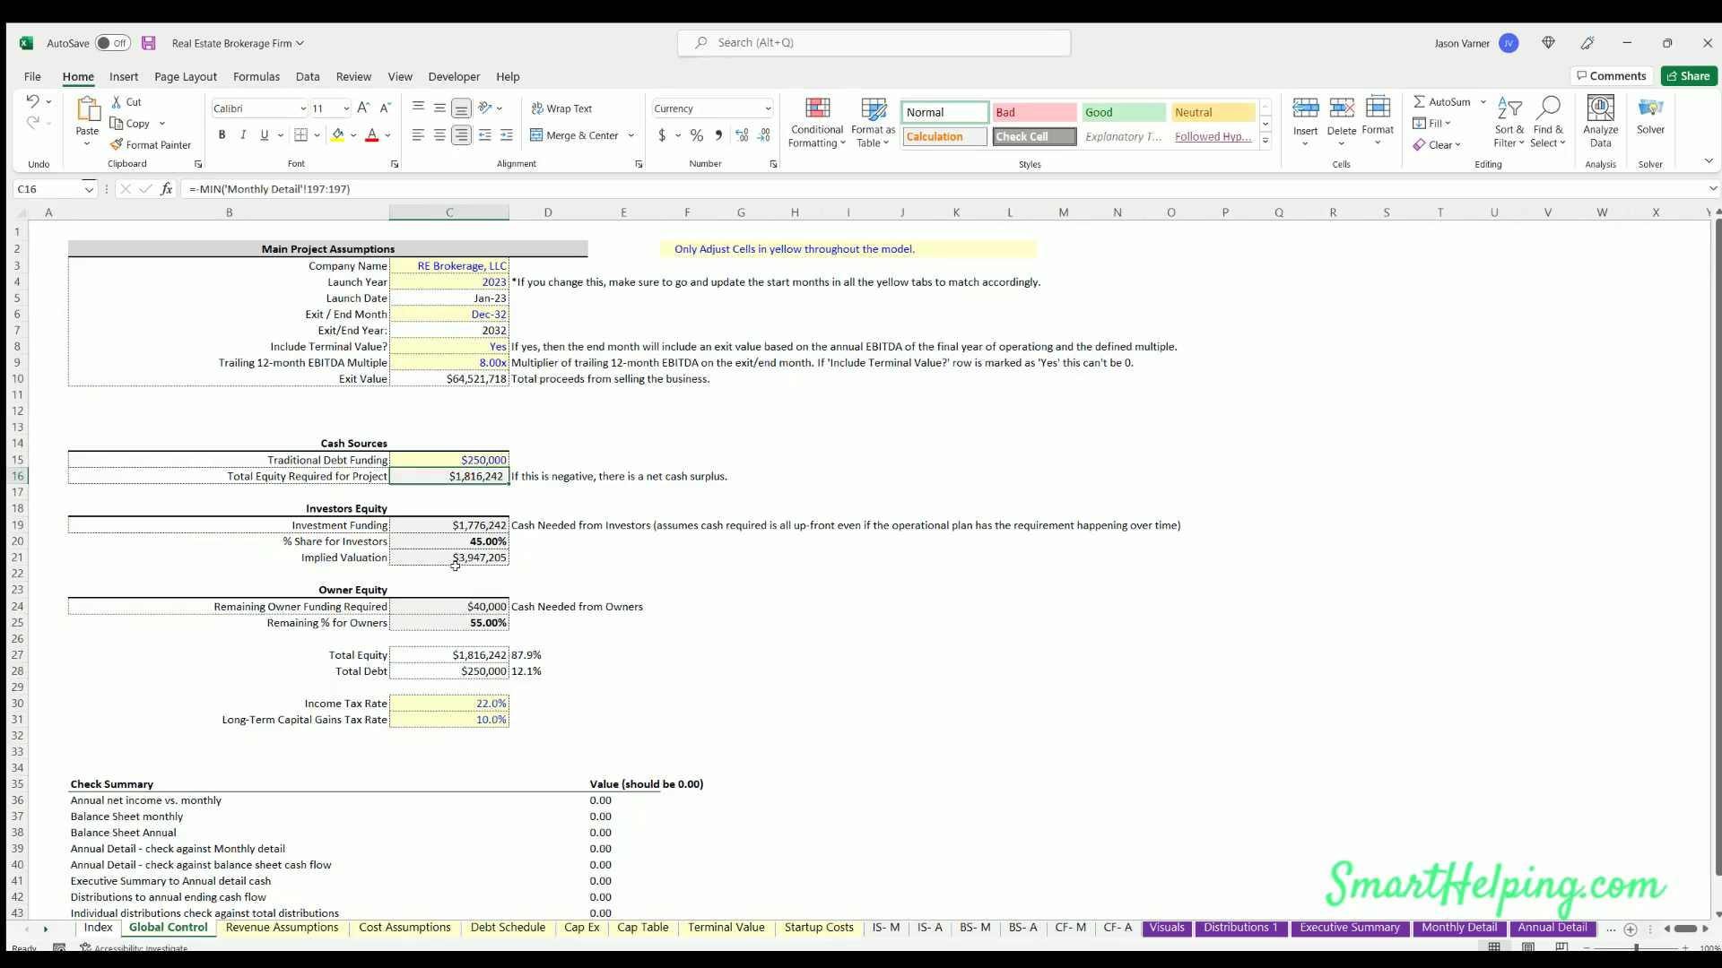
# - Look over the income tax and capital gains tax rate assumptions
pyautogui.click(440, 702)
pyautogui.click(457, 714)
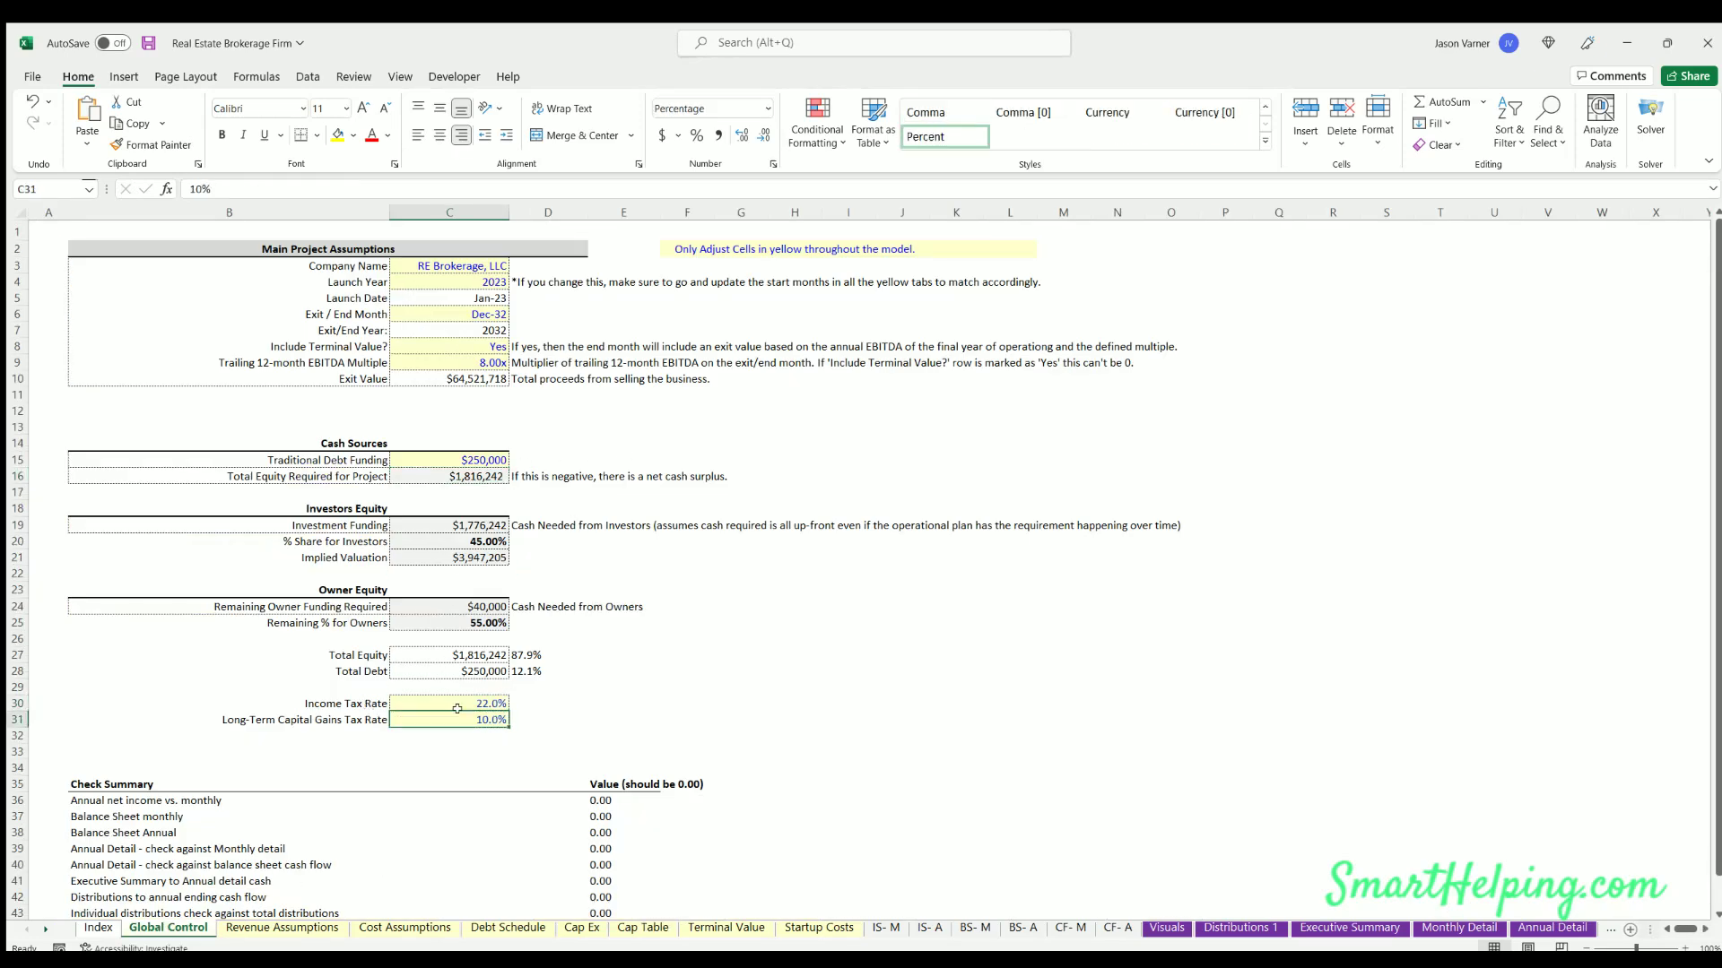
pyautogui.click(487, 699)
# - Select the Check Summary values and verify the net income and balance sheet checks read 0.00
pyautogui.scroll(-4, 484, 686)
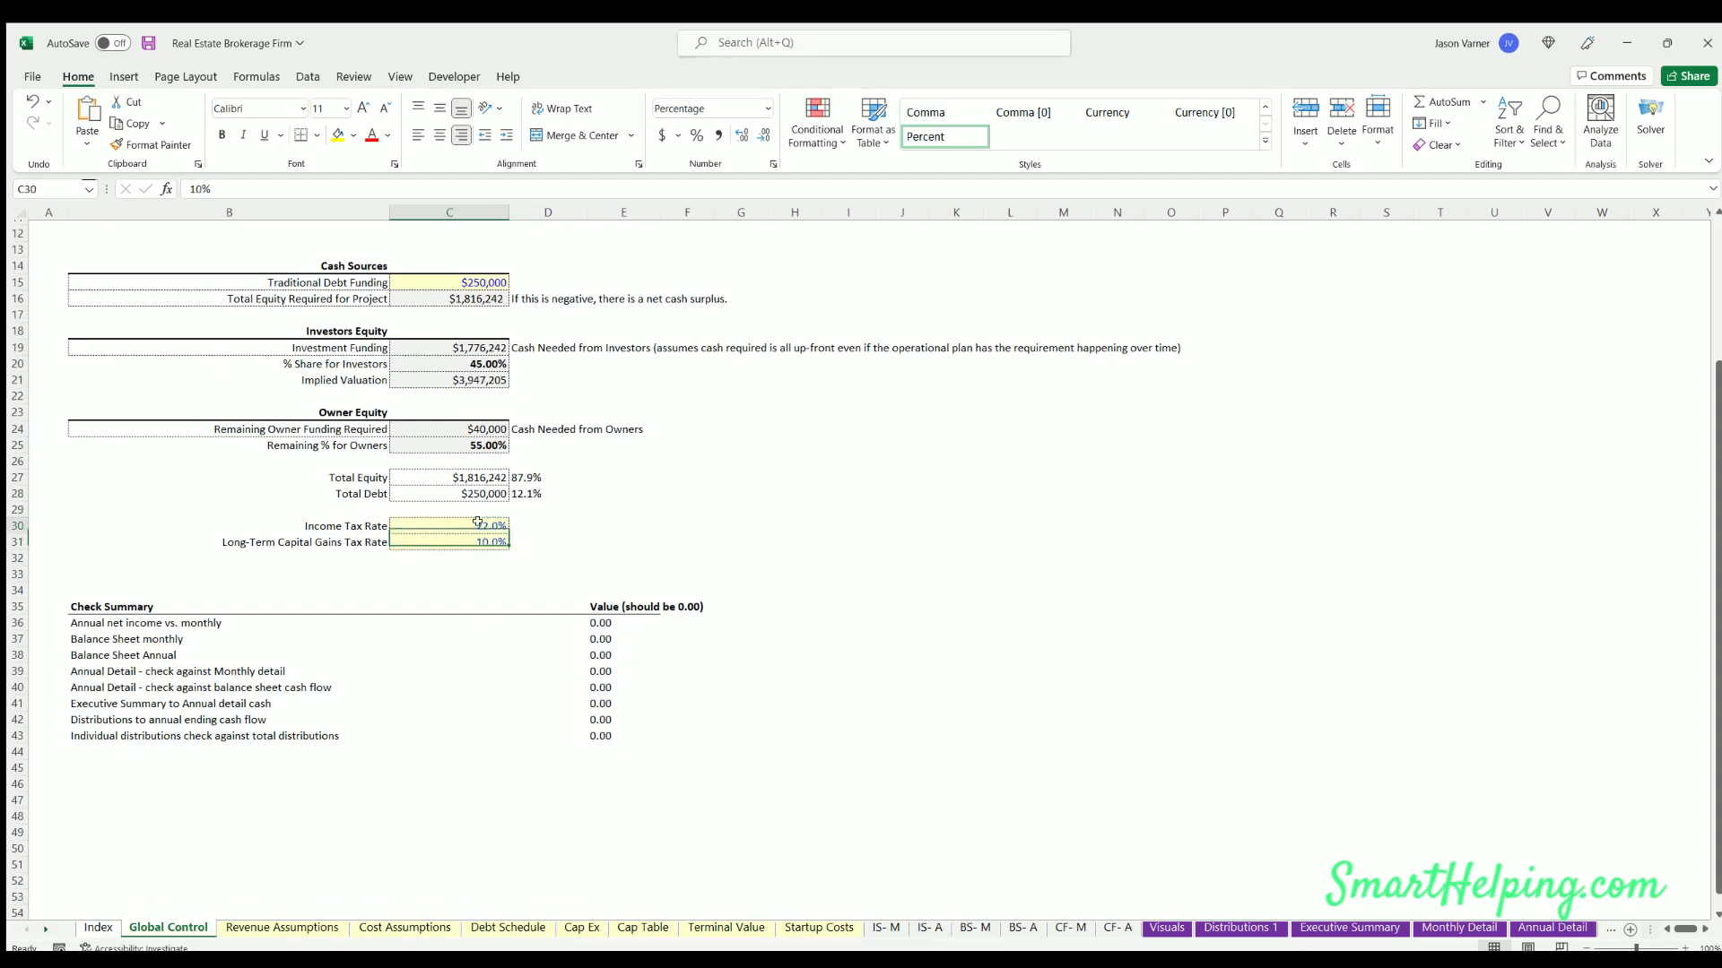
pyautogui.moveTo(603, 622); pyautogui.dragTo(598, 733)
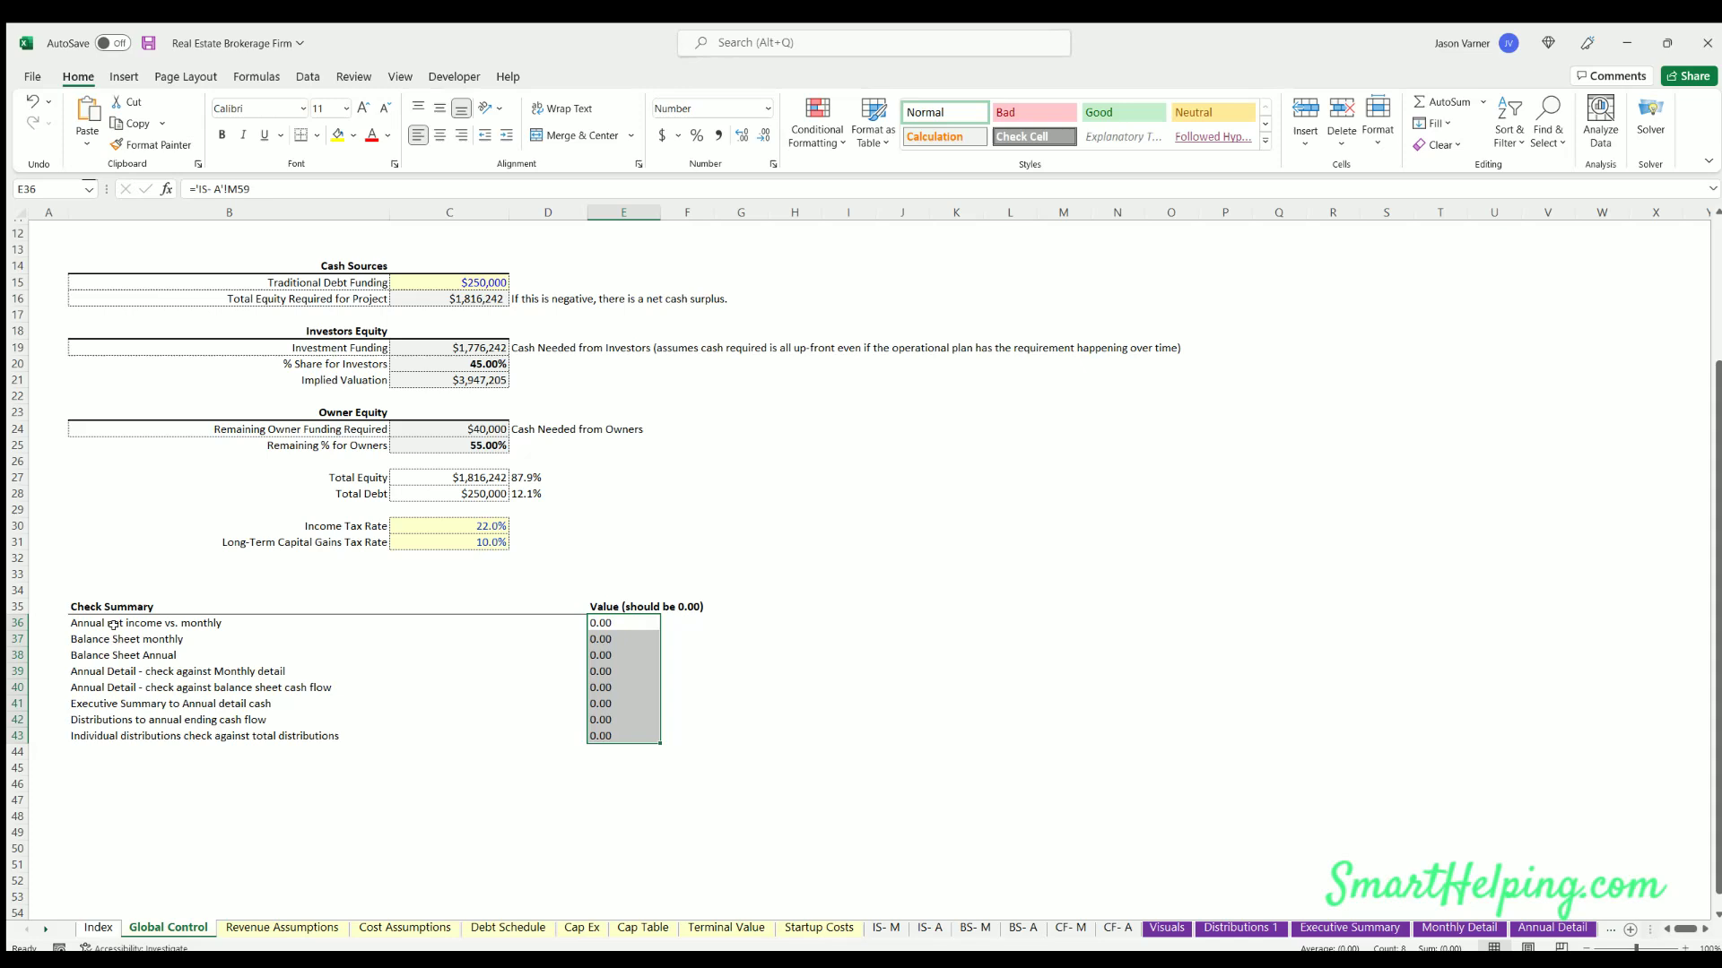
pyautogui.click(605, 621)
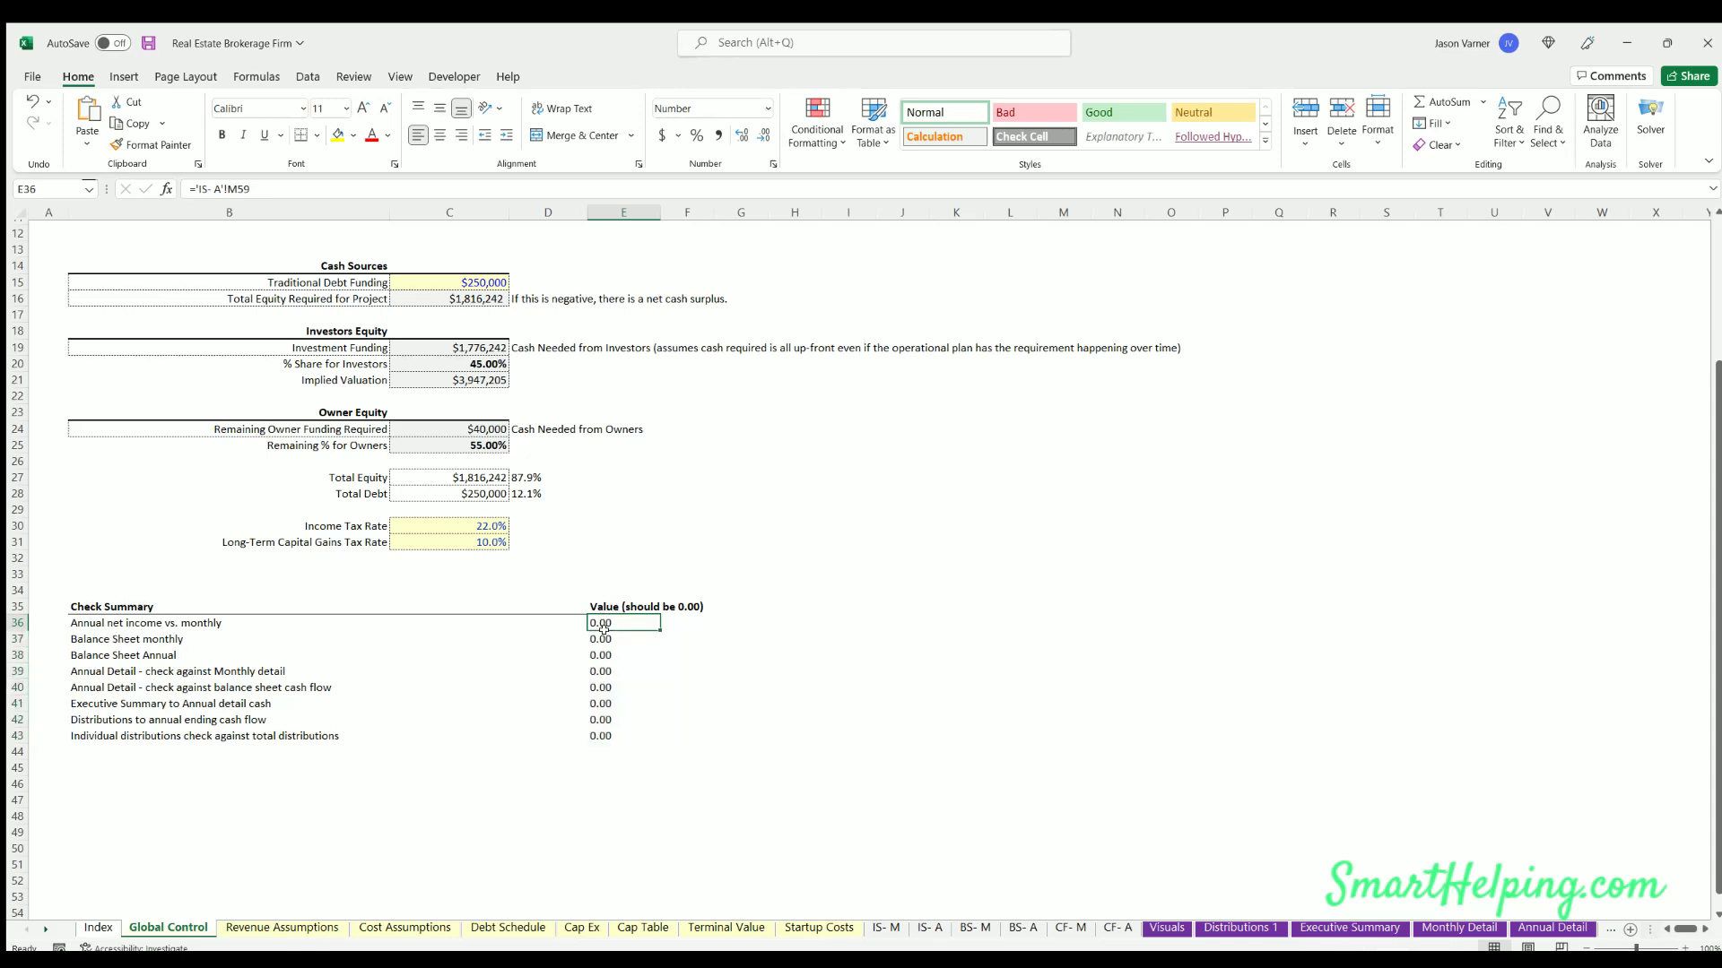
pyautogui.click(603, 636)
pyautogui.click(604, 650)
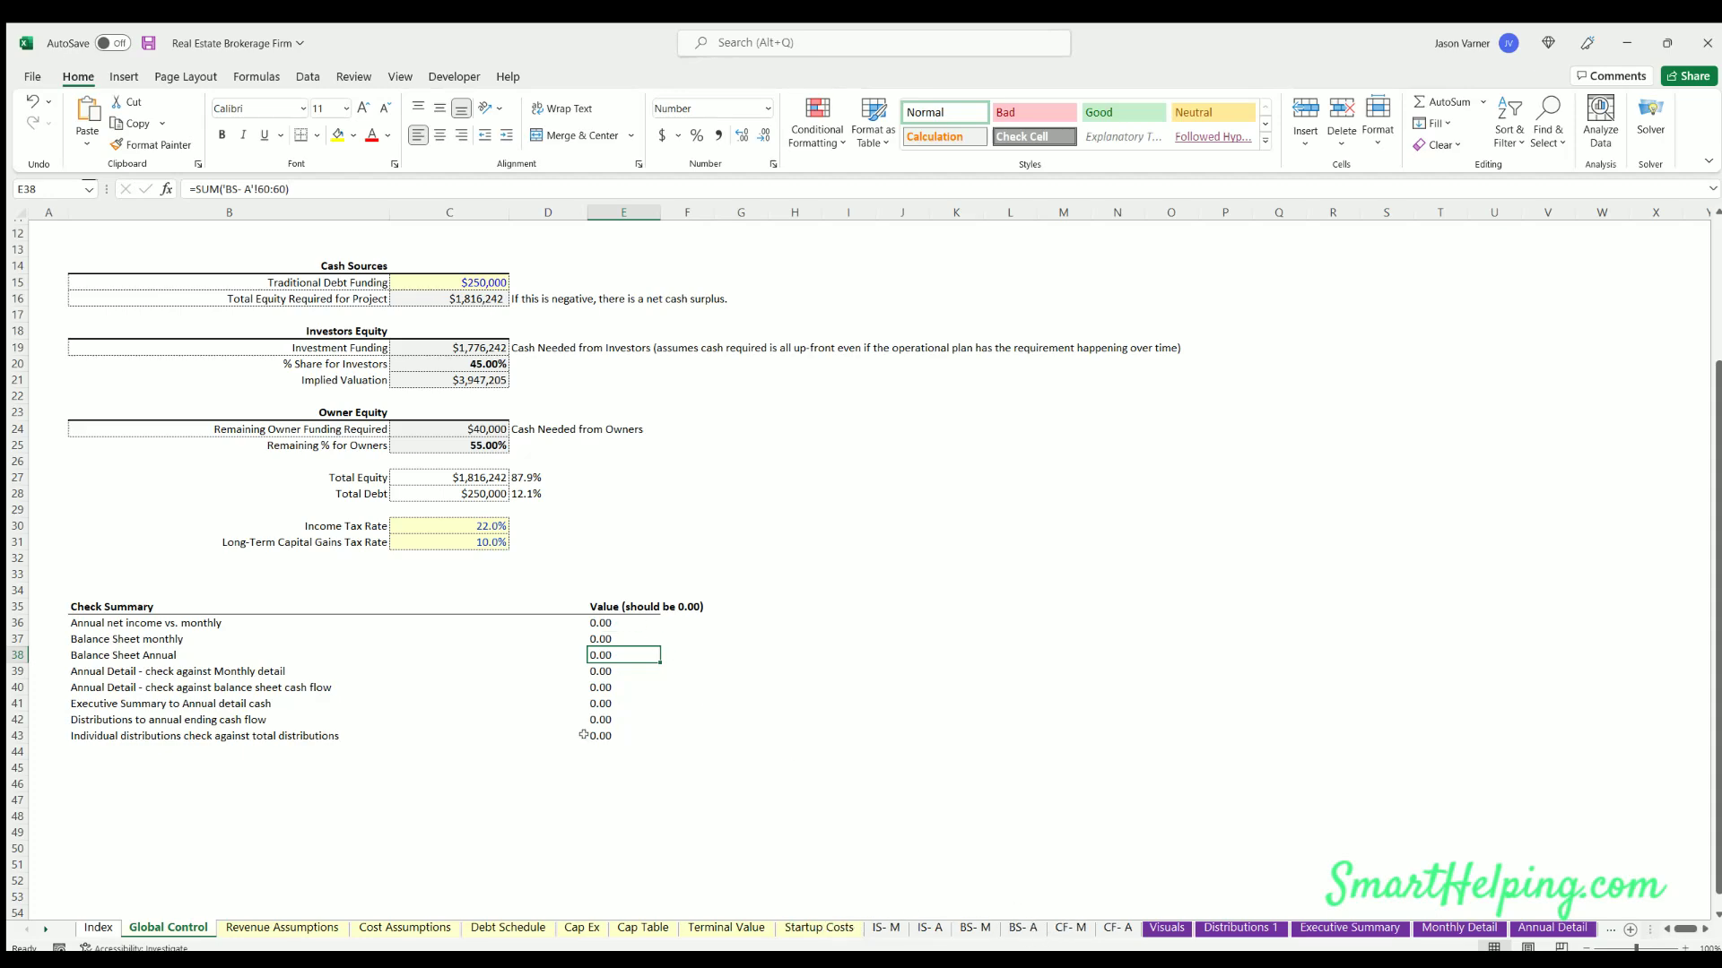
pyautogui.scroll(2, 468, 742)
pyautogui.scroll(3, 468, 743)
pyautogui.click(274, 927)
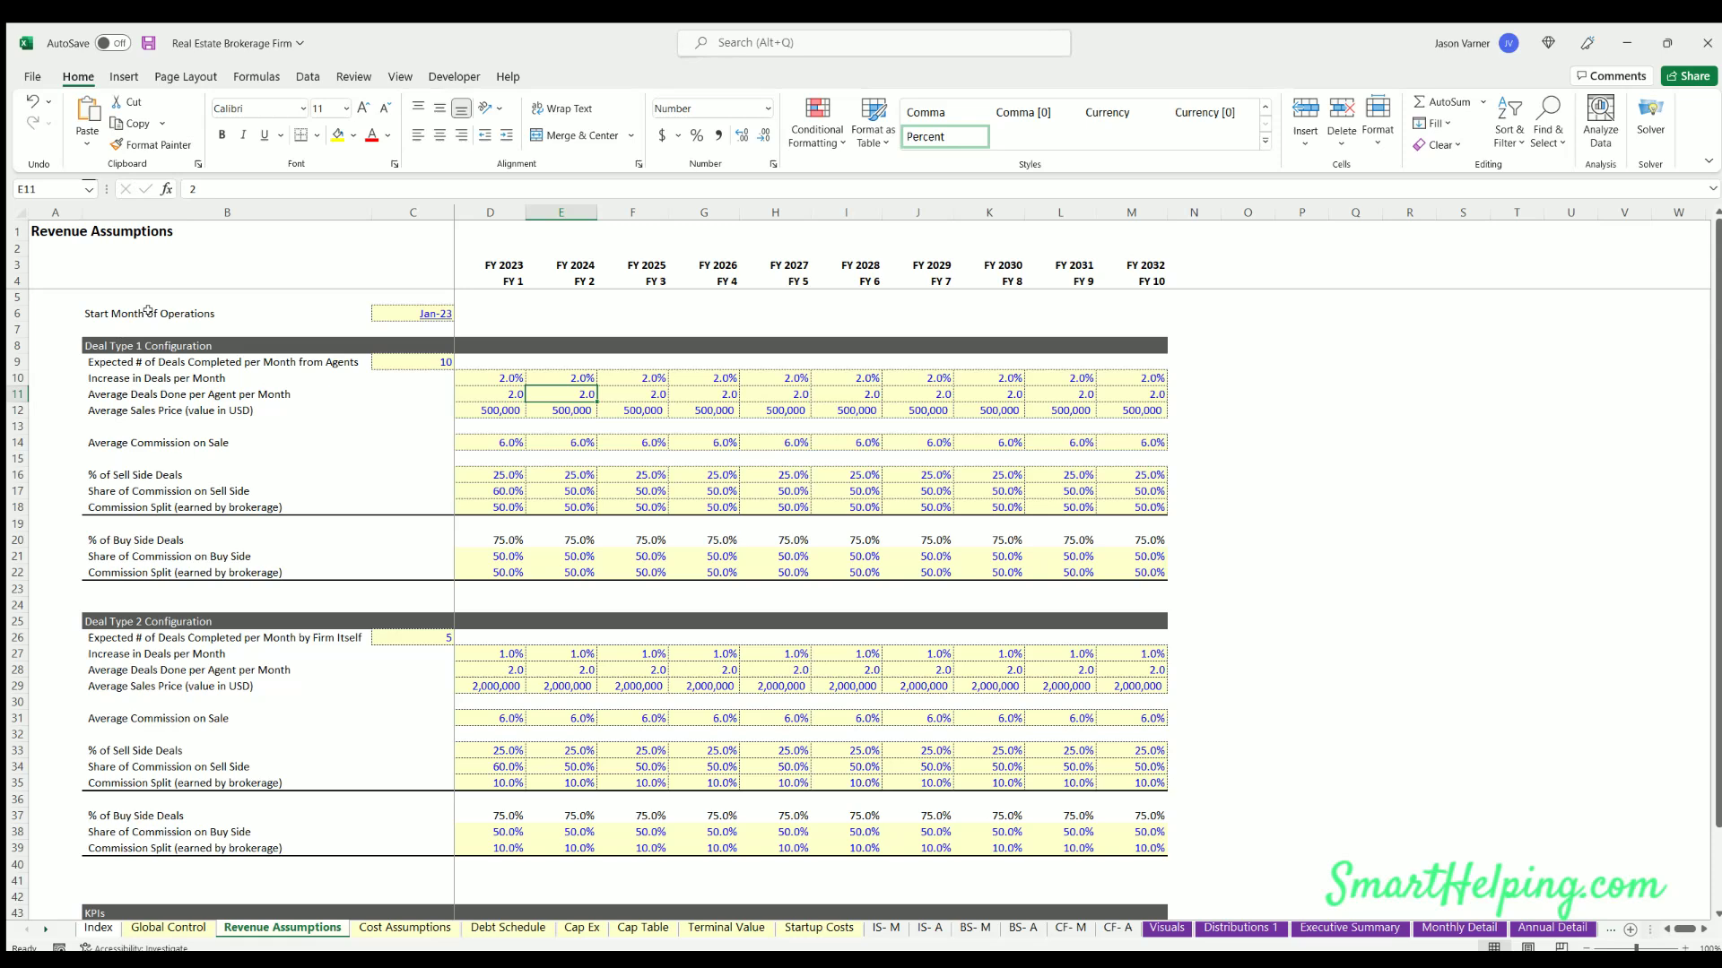
pyautogui.click(383, 307)
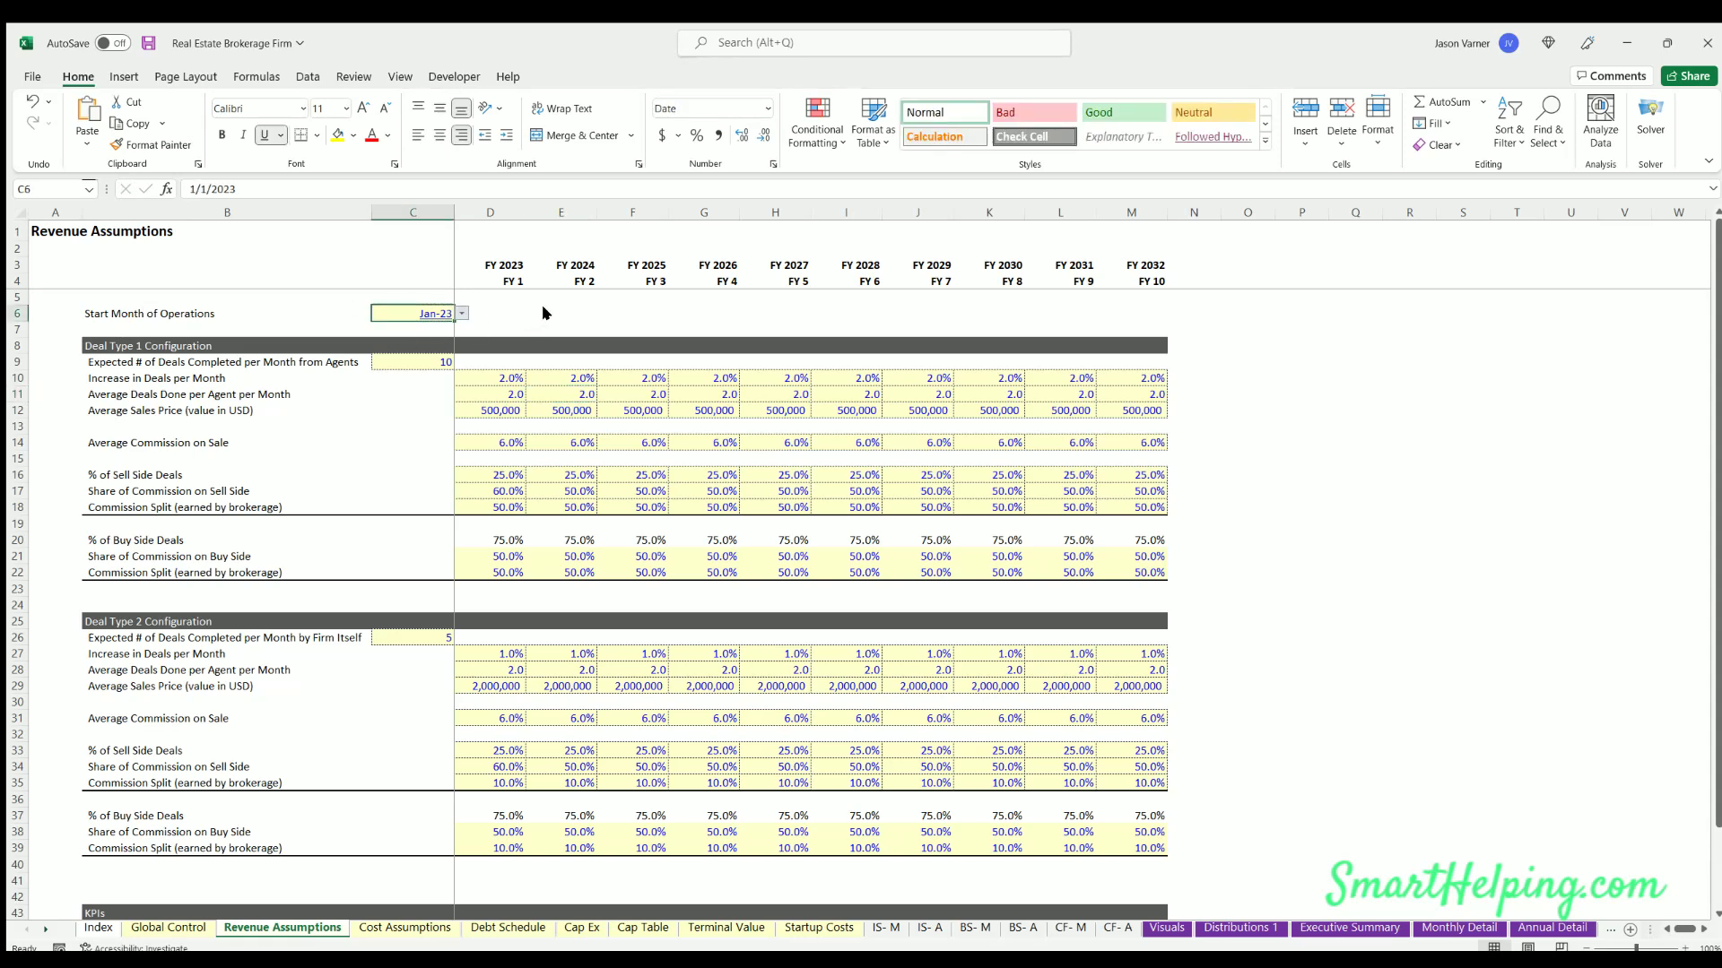
pyautogui.click(412, 363)
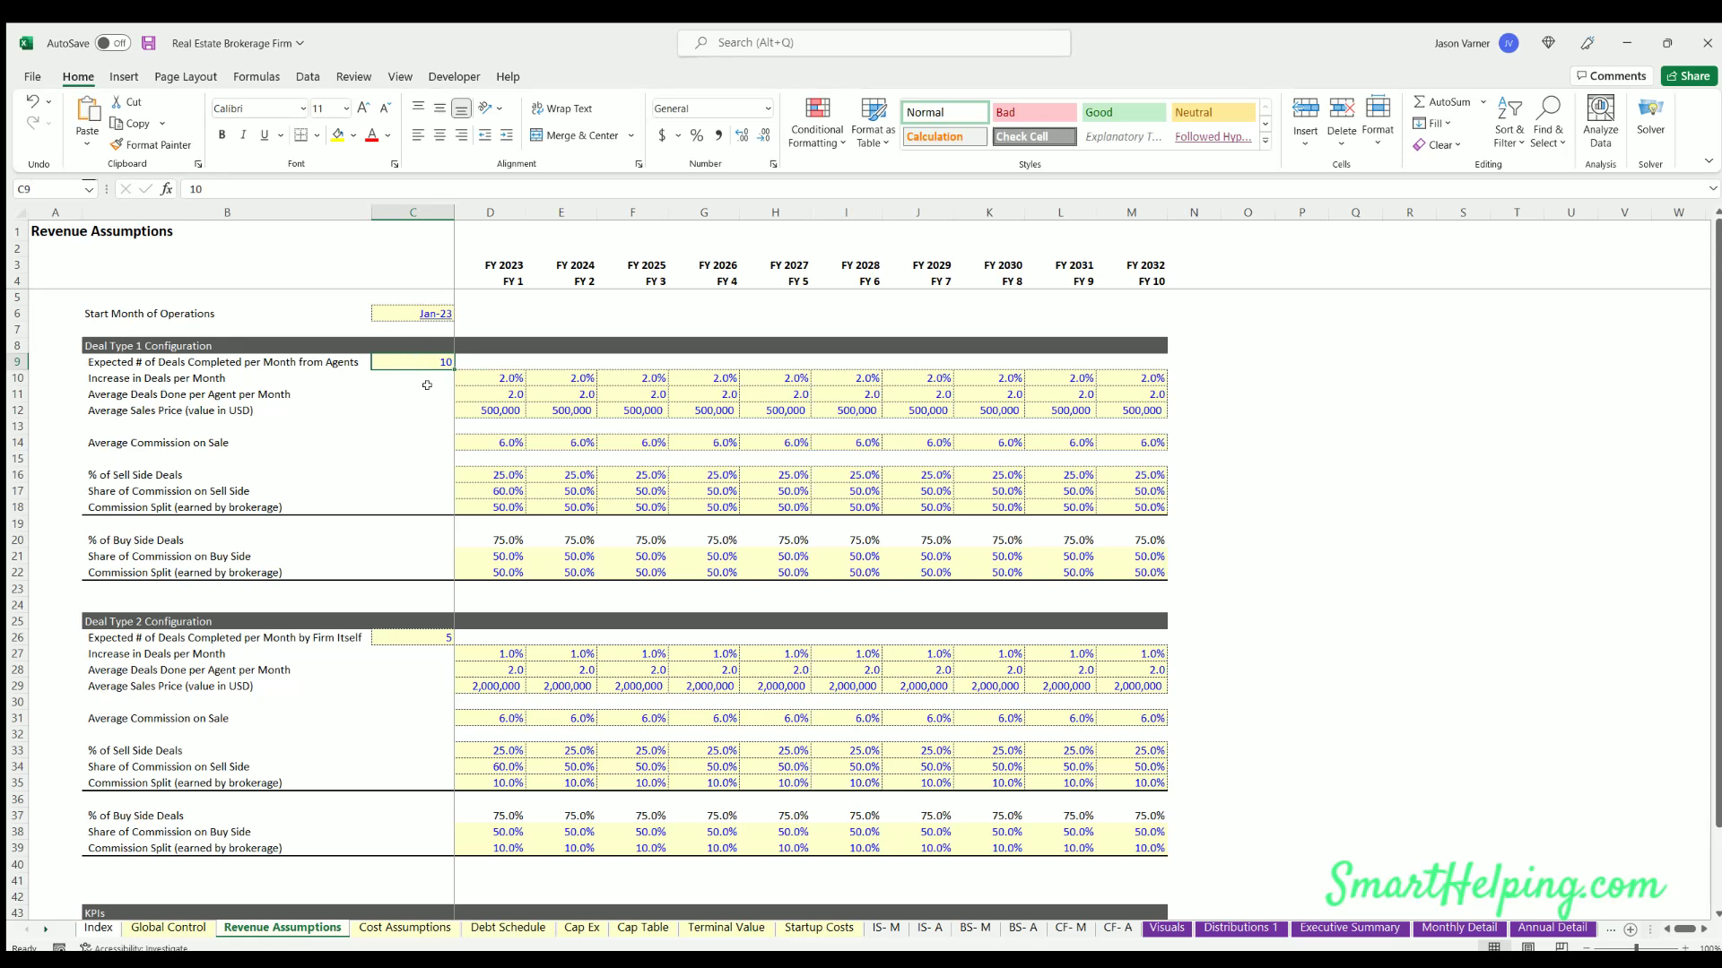
pyautogui.click(499, 373)
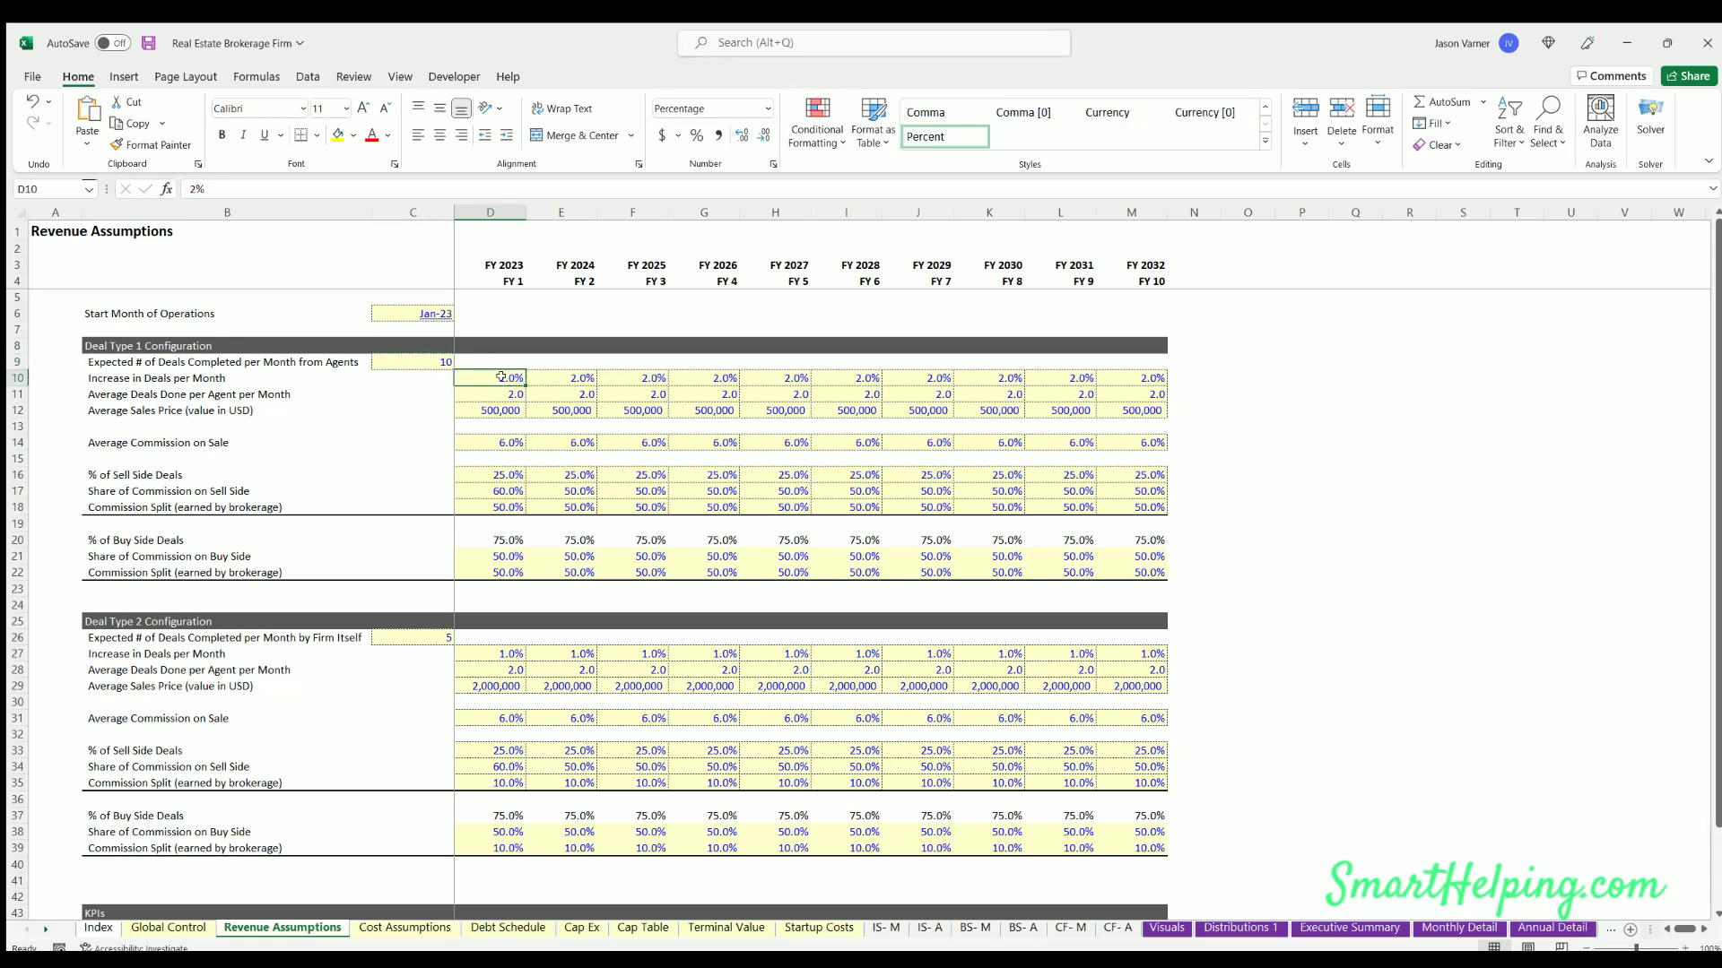
pyautogui.press('Right')
pyautogui.press('Right')
pyautogui.press('Right')
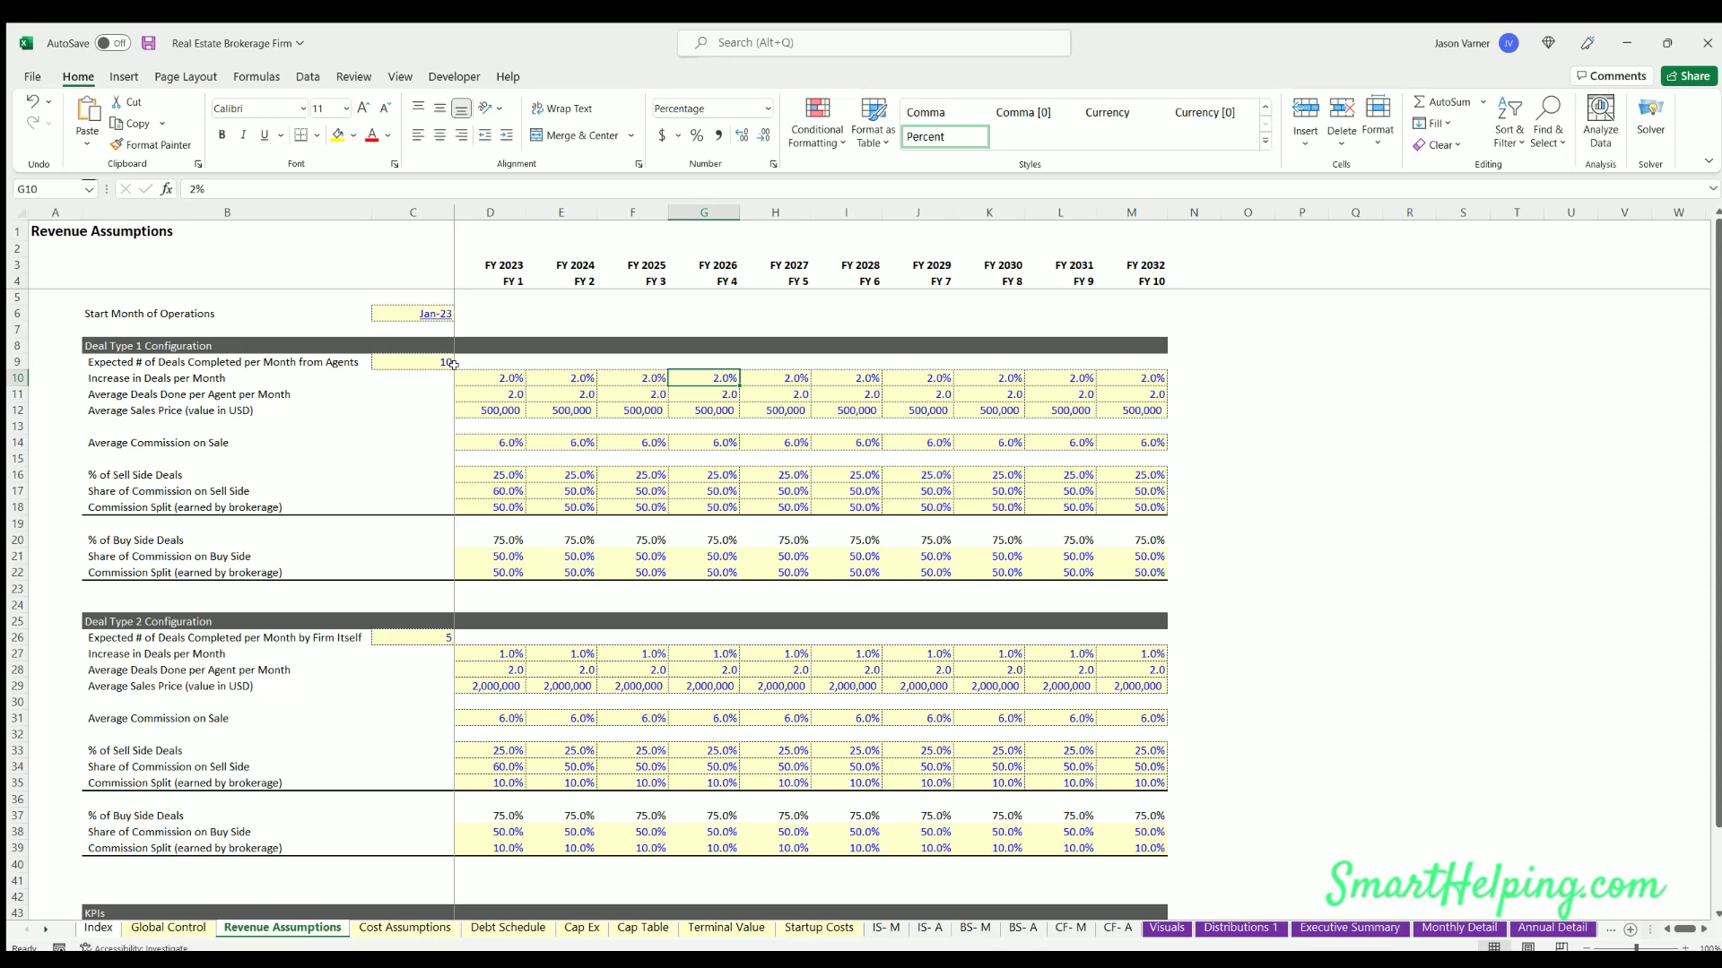
pyautogui.click(423, 357)
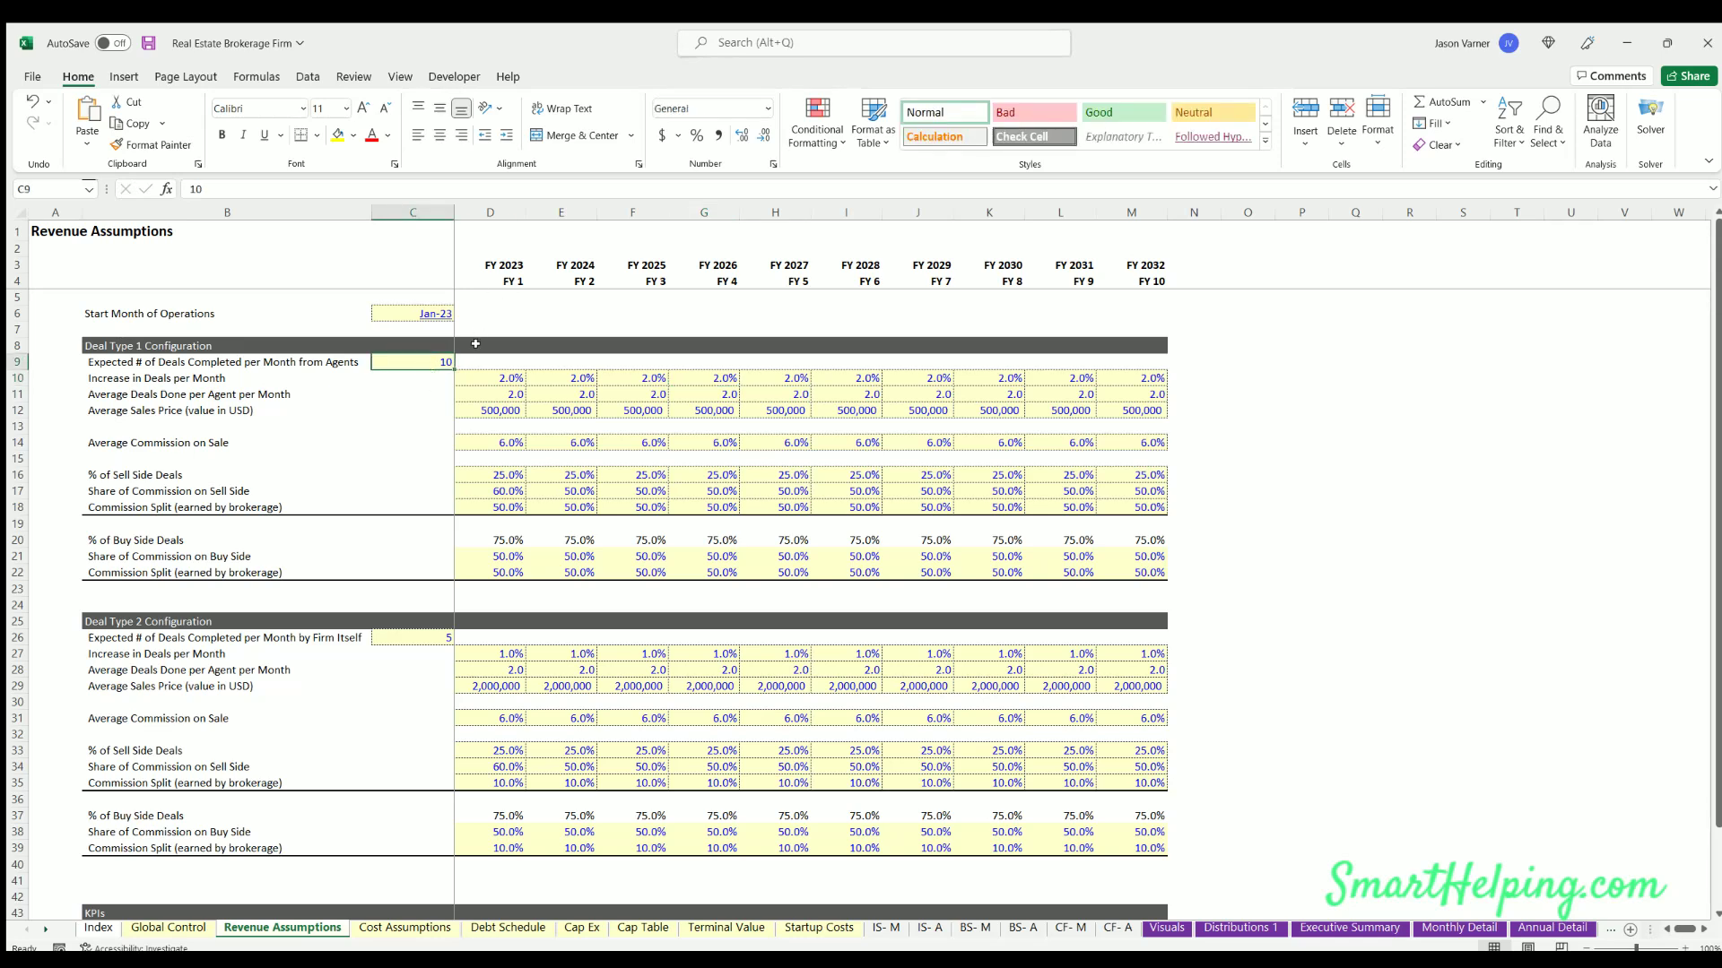
pyautogui.click(434, 311)
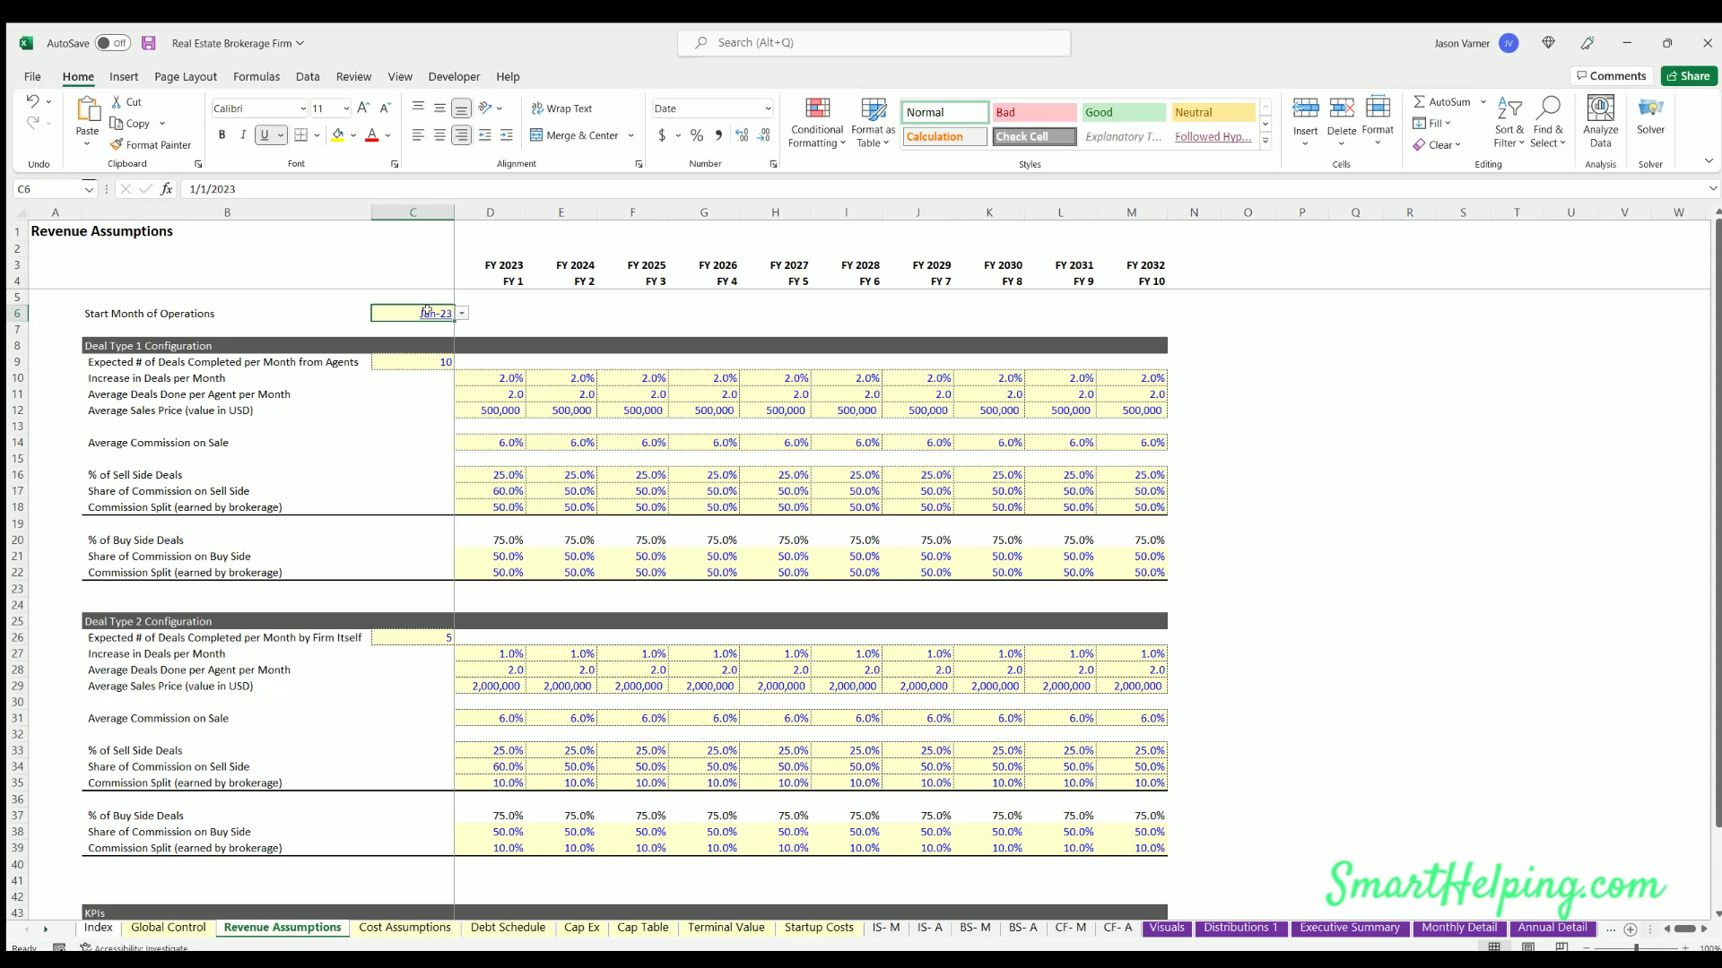
pyautogui.click(426, 358)
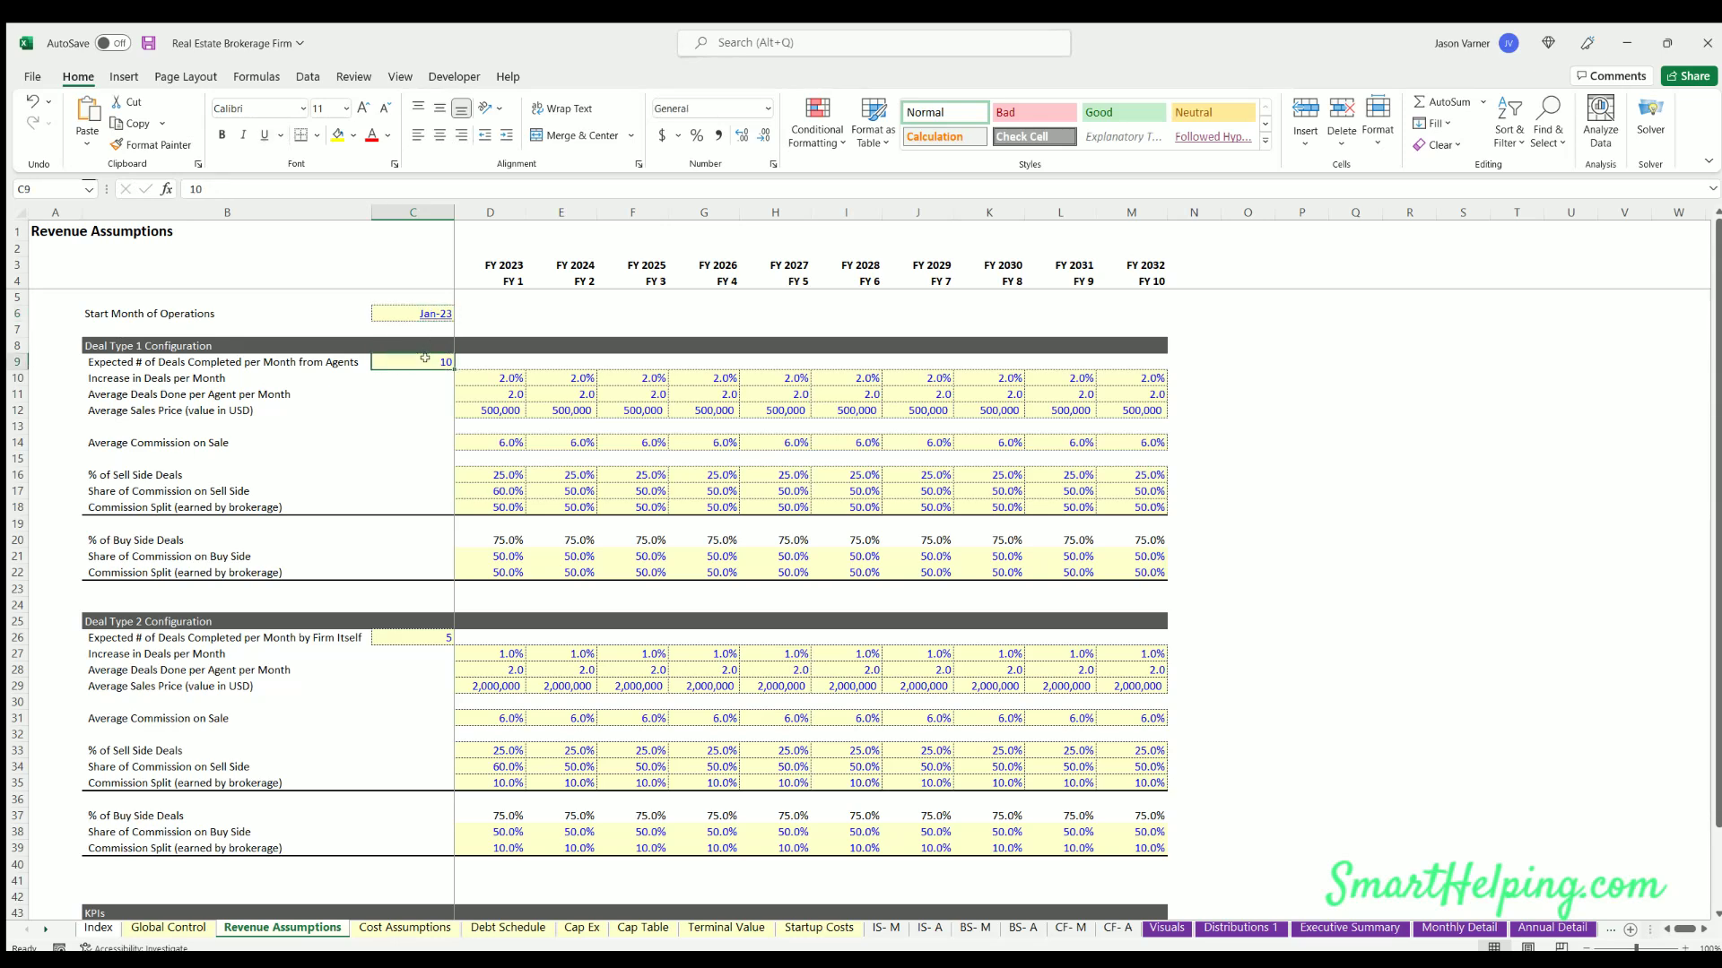
pyautogui.click(500, 373)
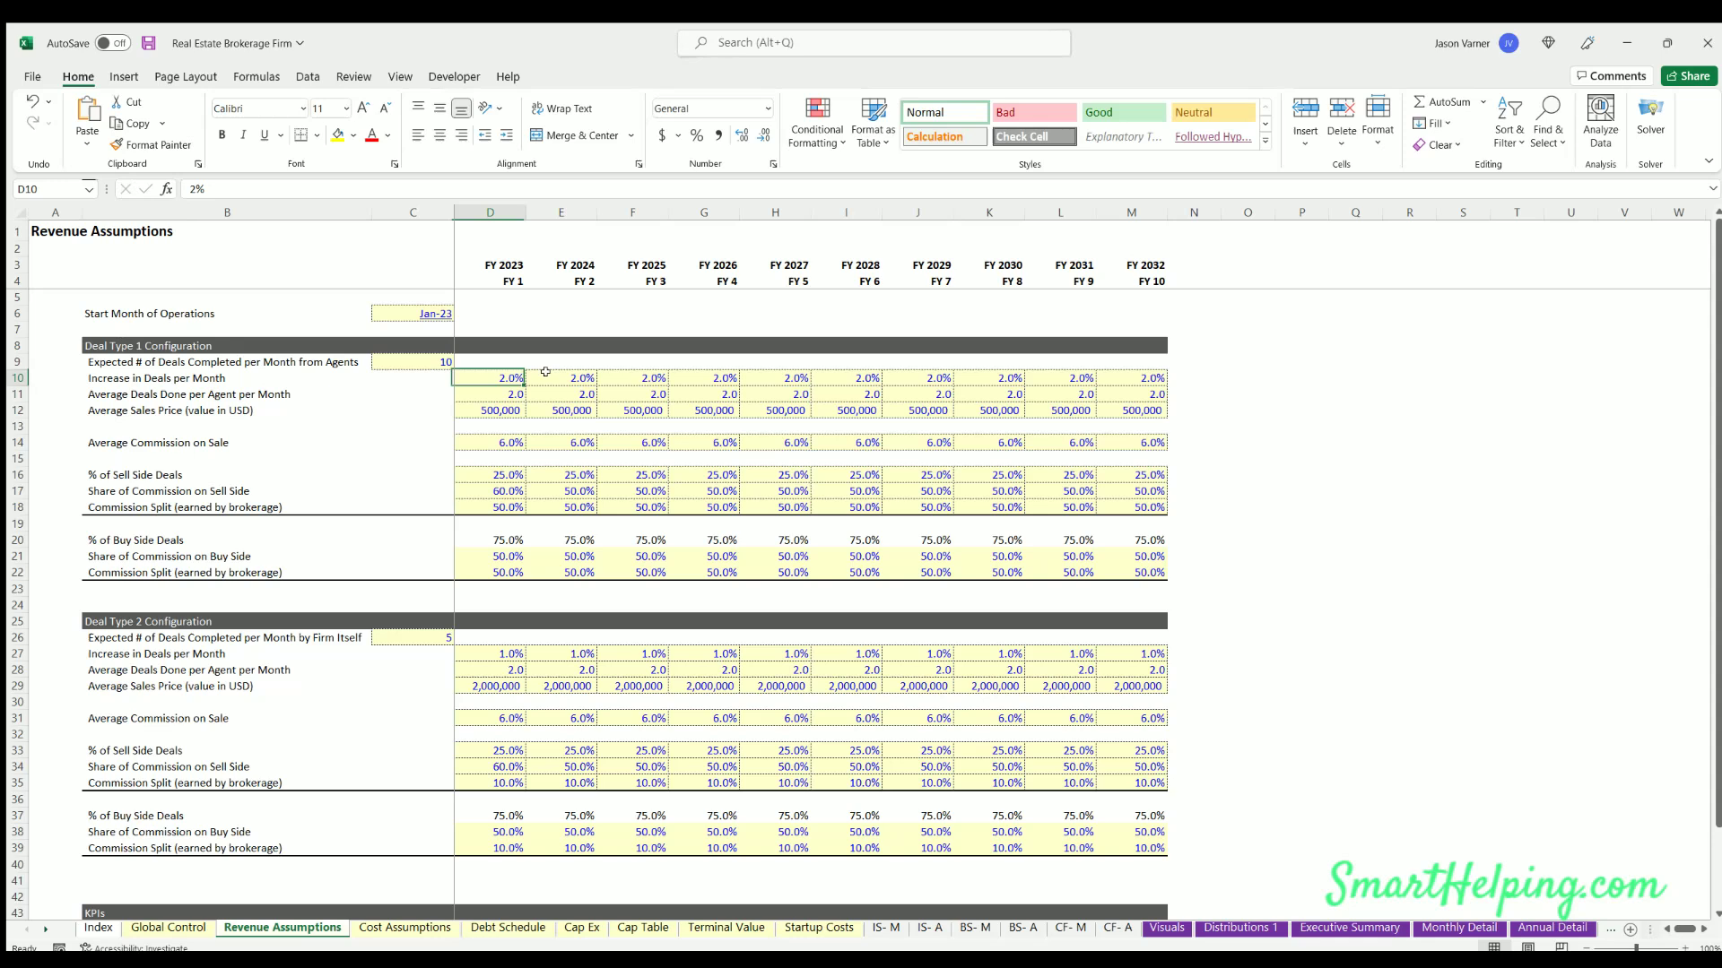
pyautogui.click(561, 376)
pyautogui.click(628, 372)
pyautogui.click(707, 373)
pyautogui.click(773, 375)
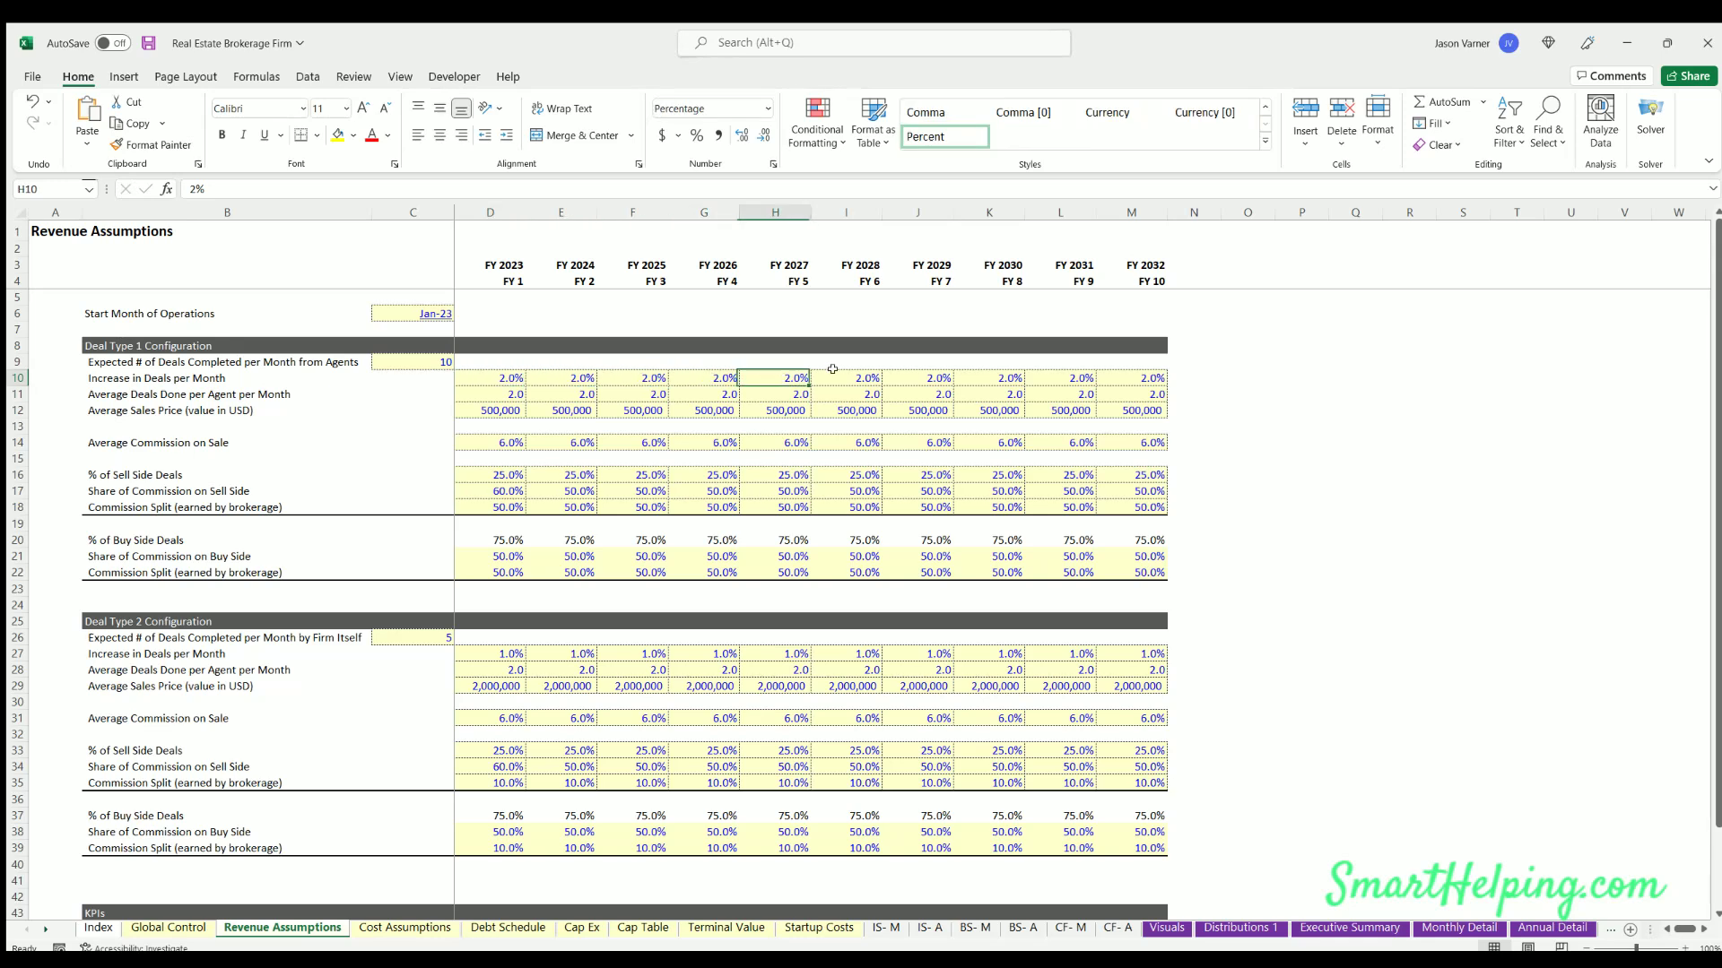
pyautogui.click(832, 371)
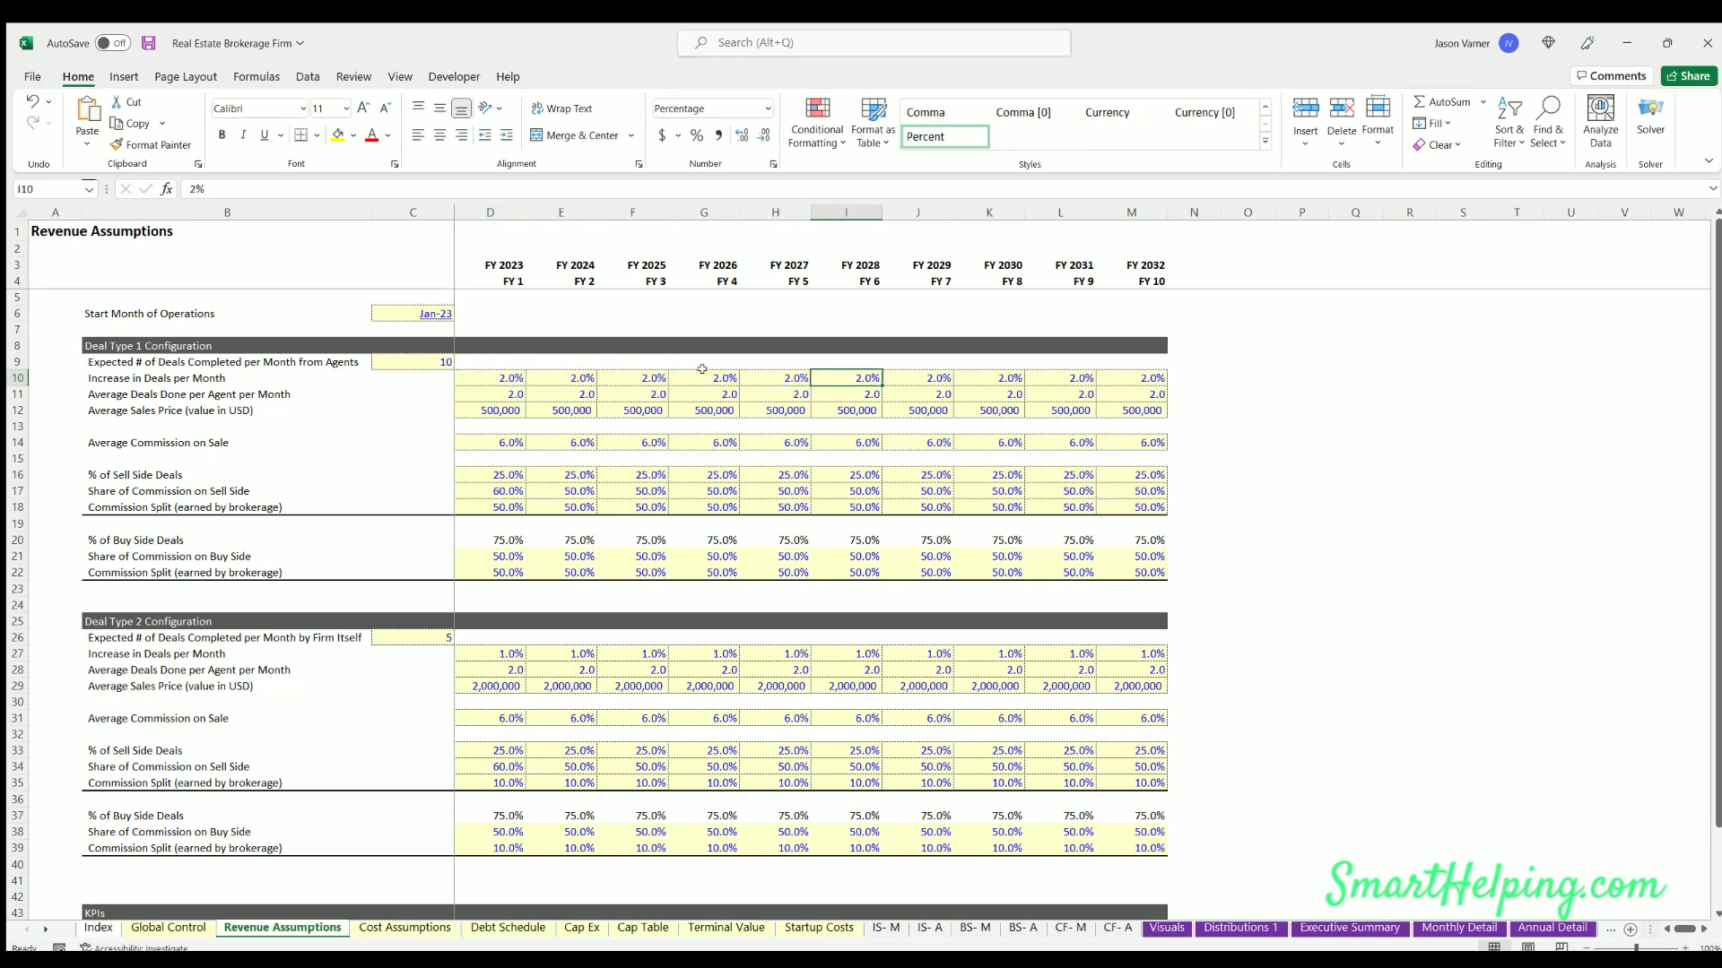
pyautogui.click(181, 391)
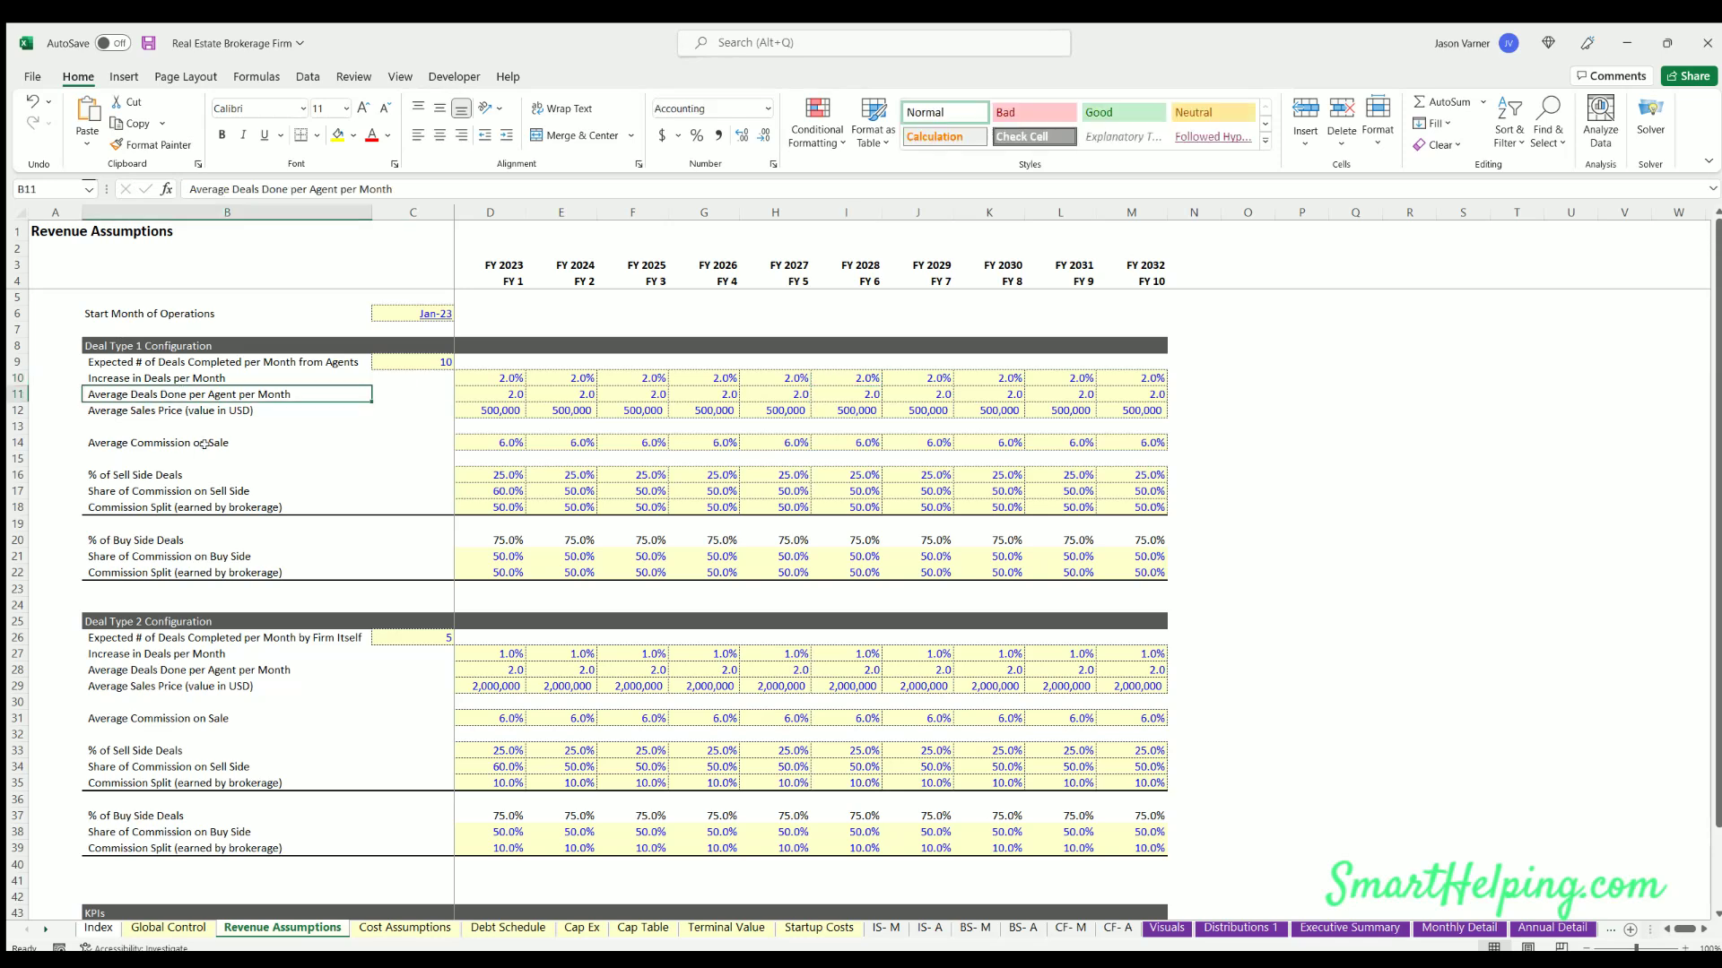
pyautogui.click(501, 393)
pyautogui.click(562, 391)
pyautogui.click(638, 391)
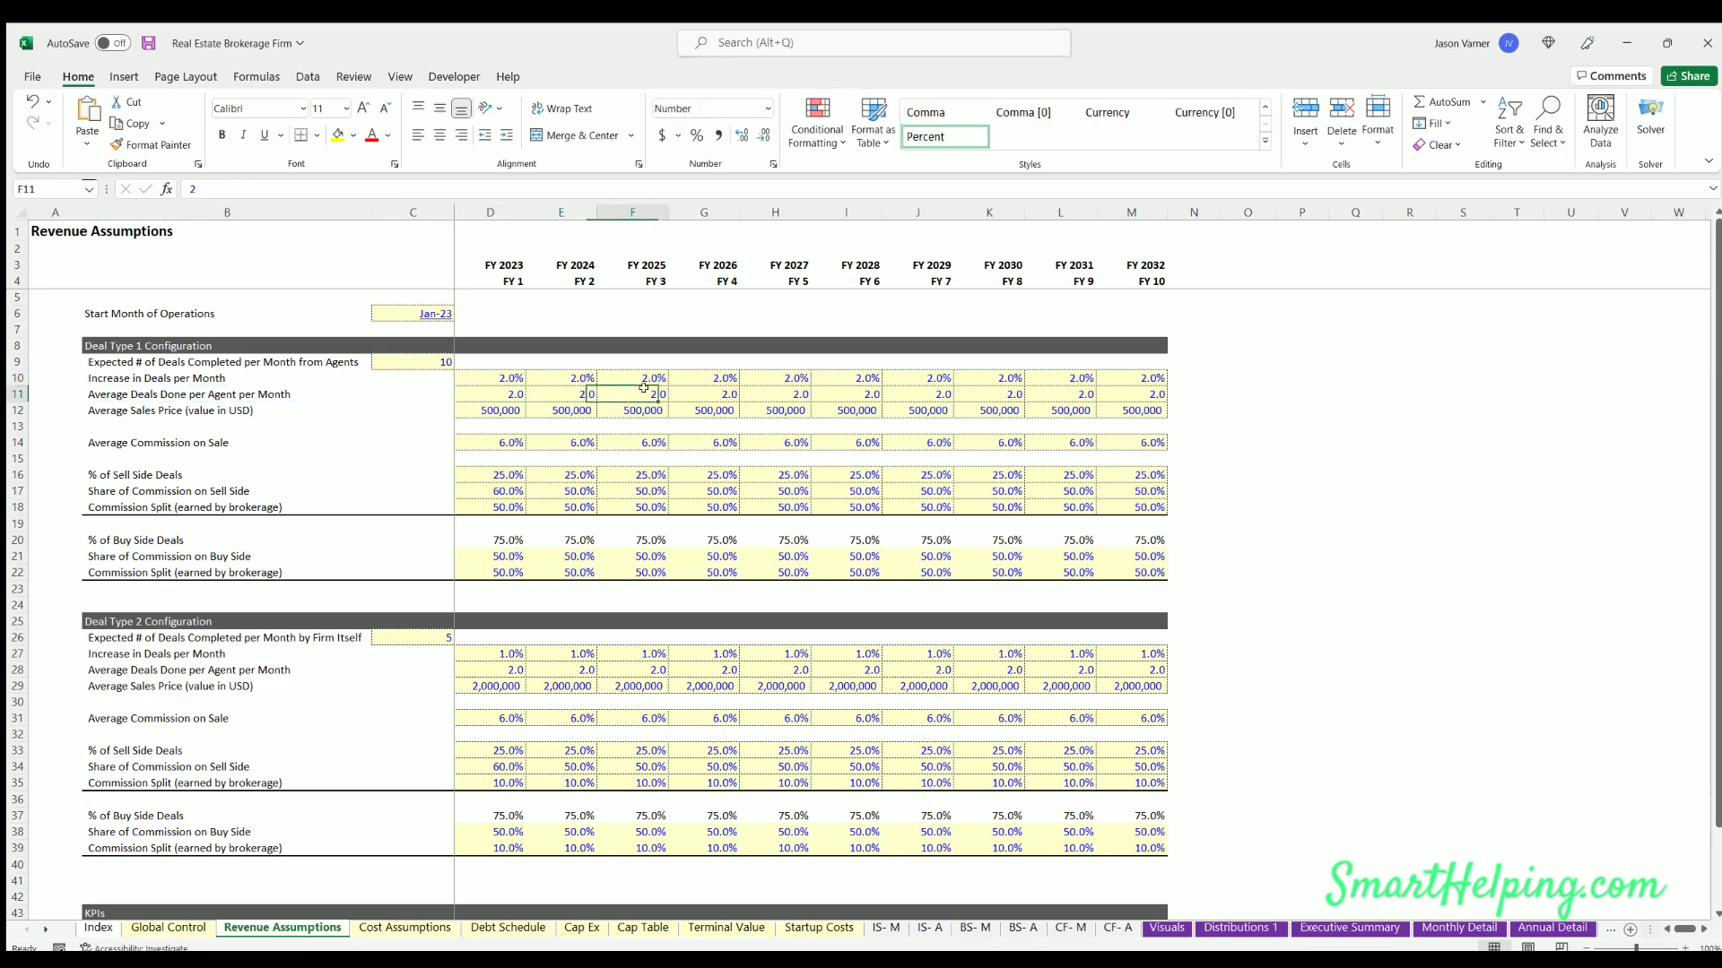
pyautogui.click(723, 391)
pyautogui.click(785, 391)
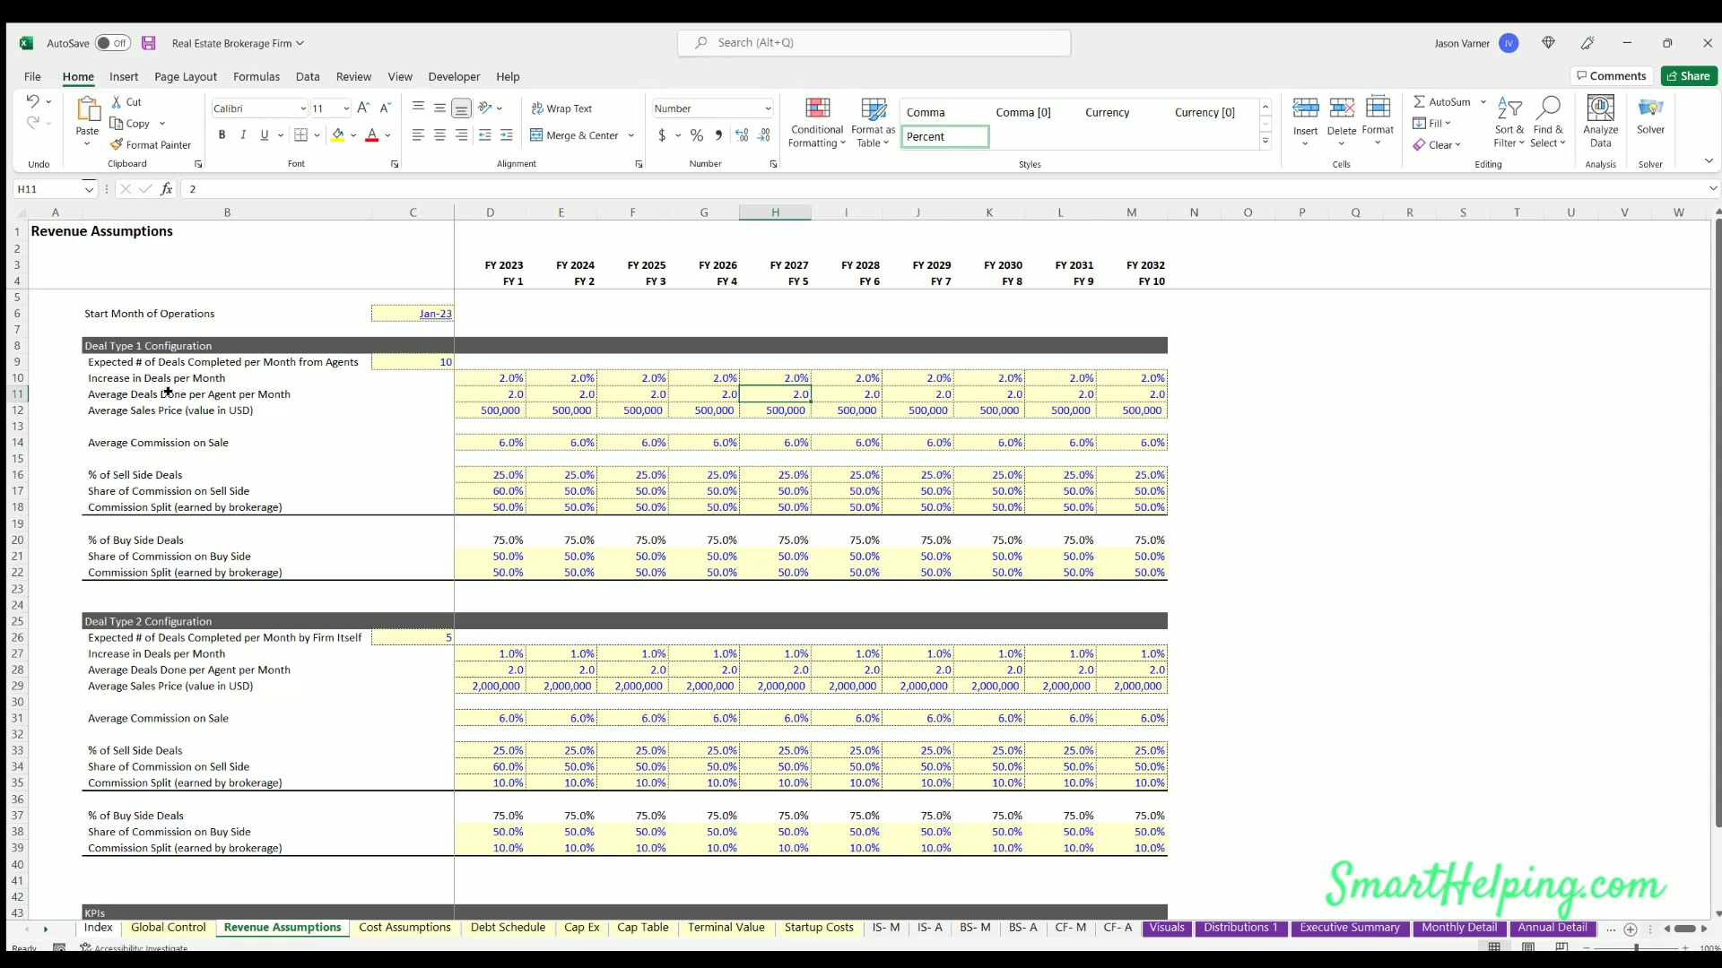
pyautogui.click(170, 392)
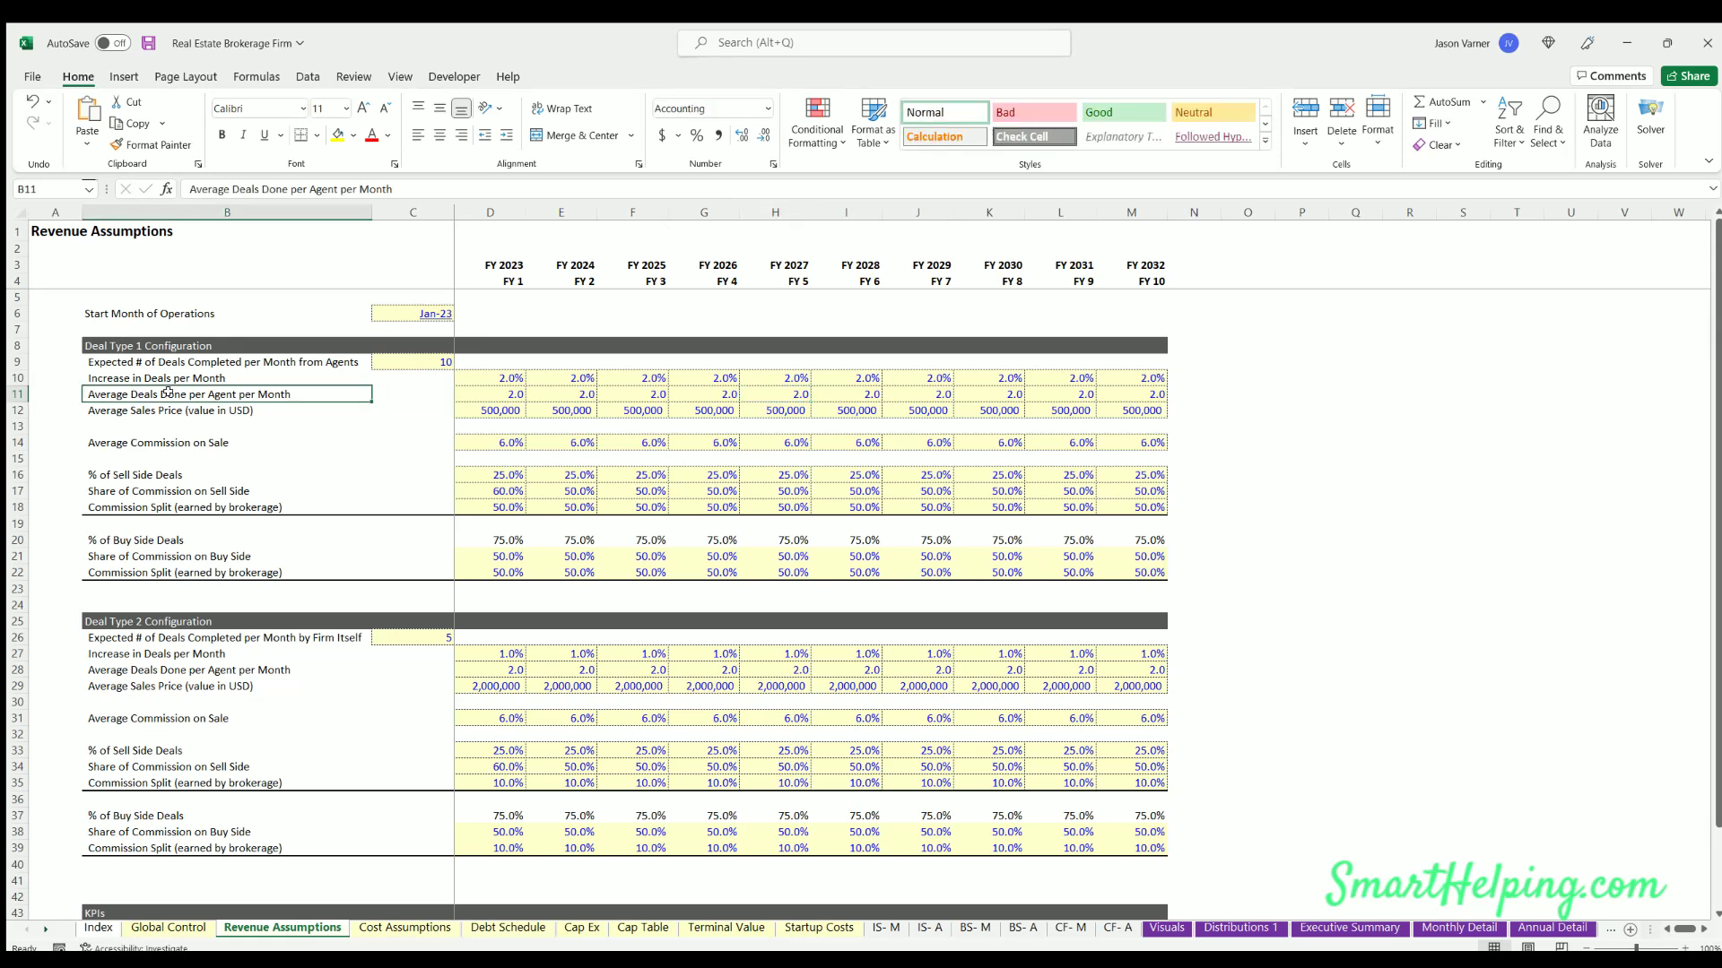
pyautogui.click(490, 388)
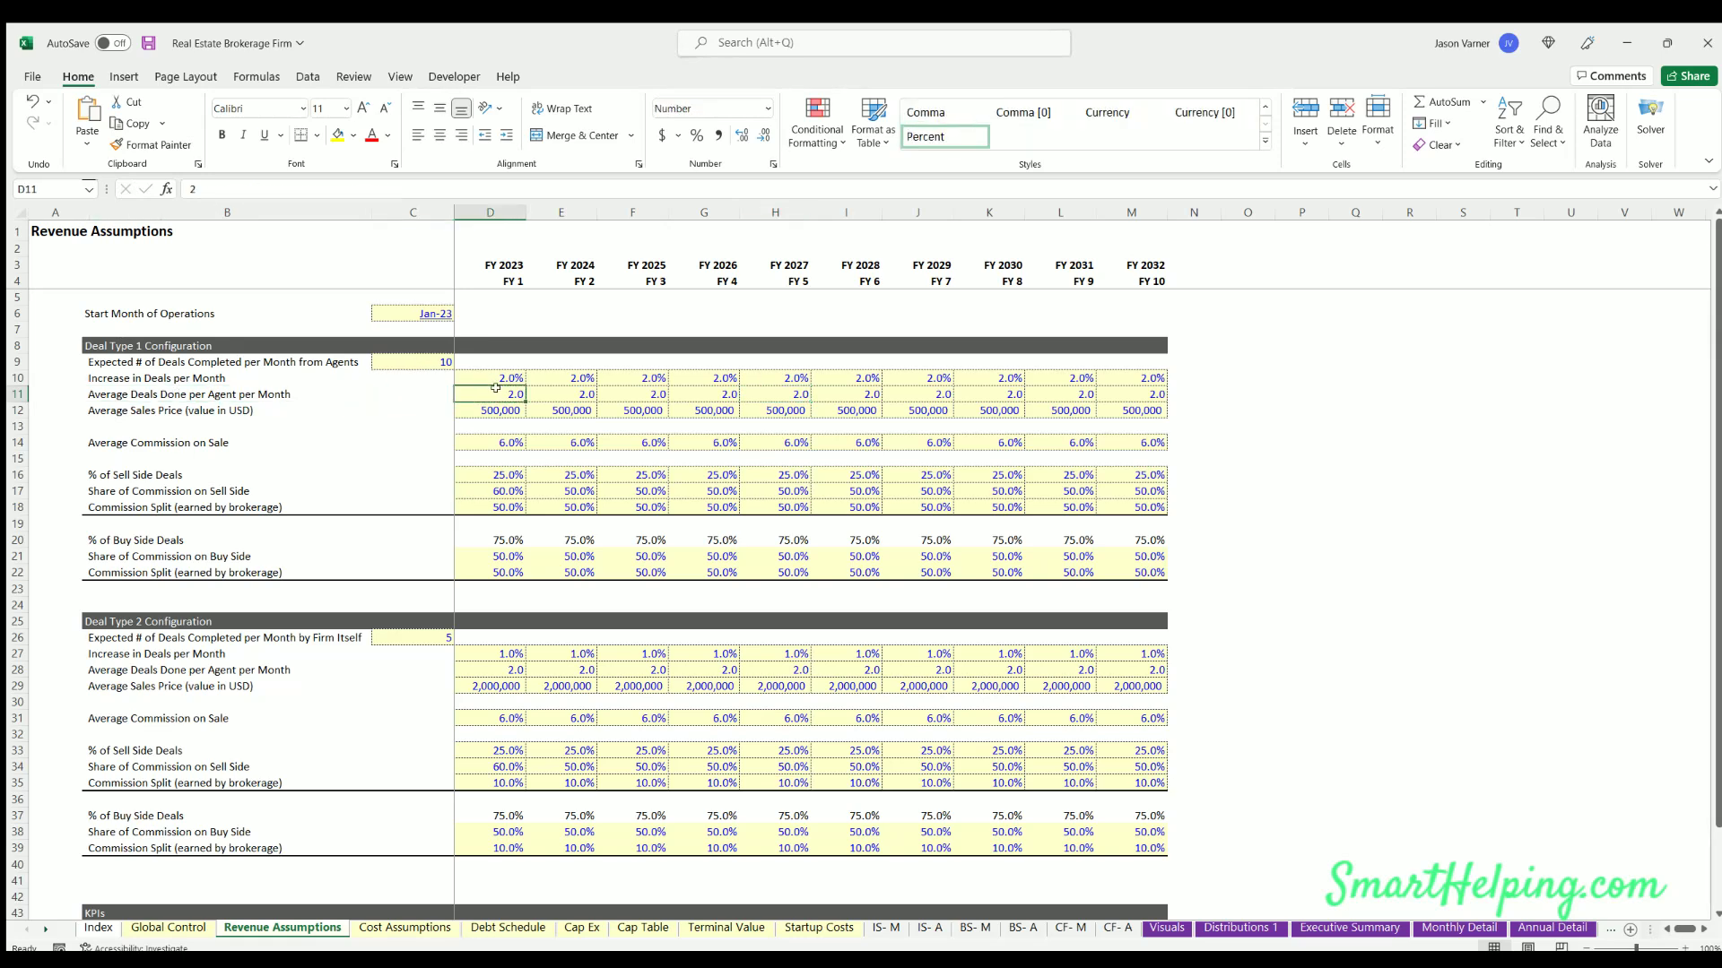
pyautogui.click(152, 413)
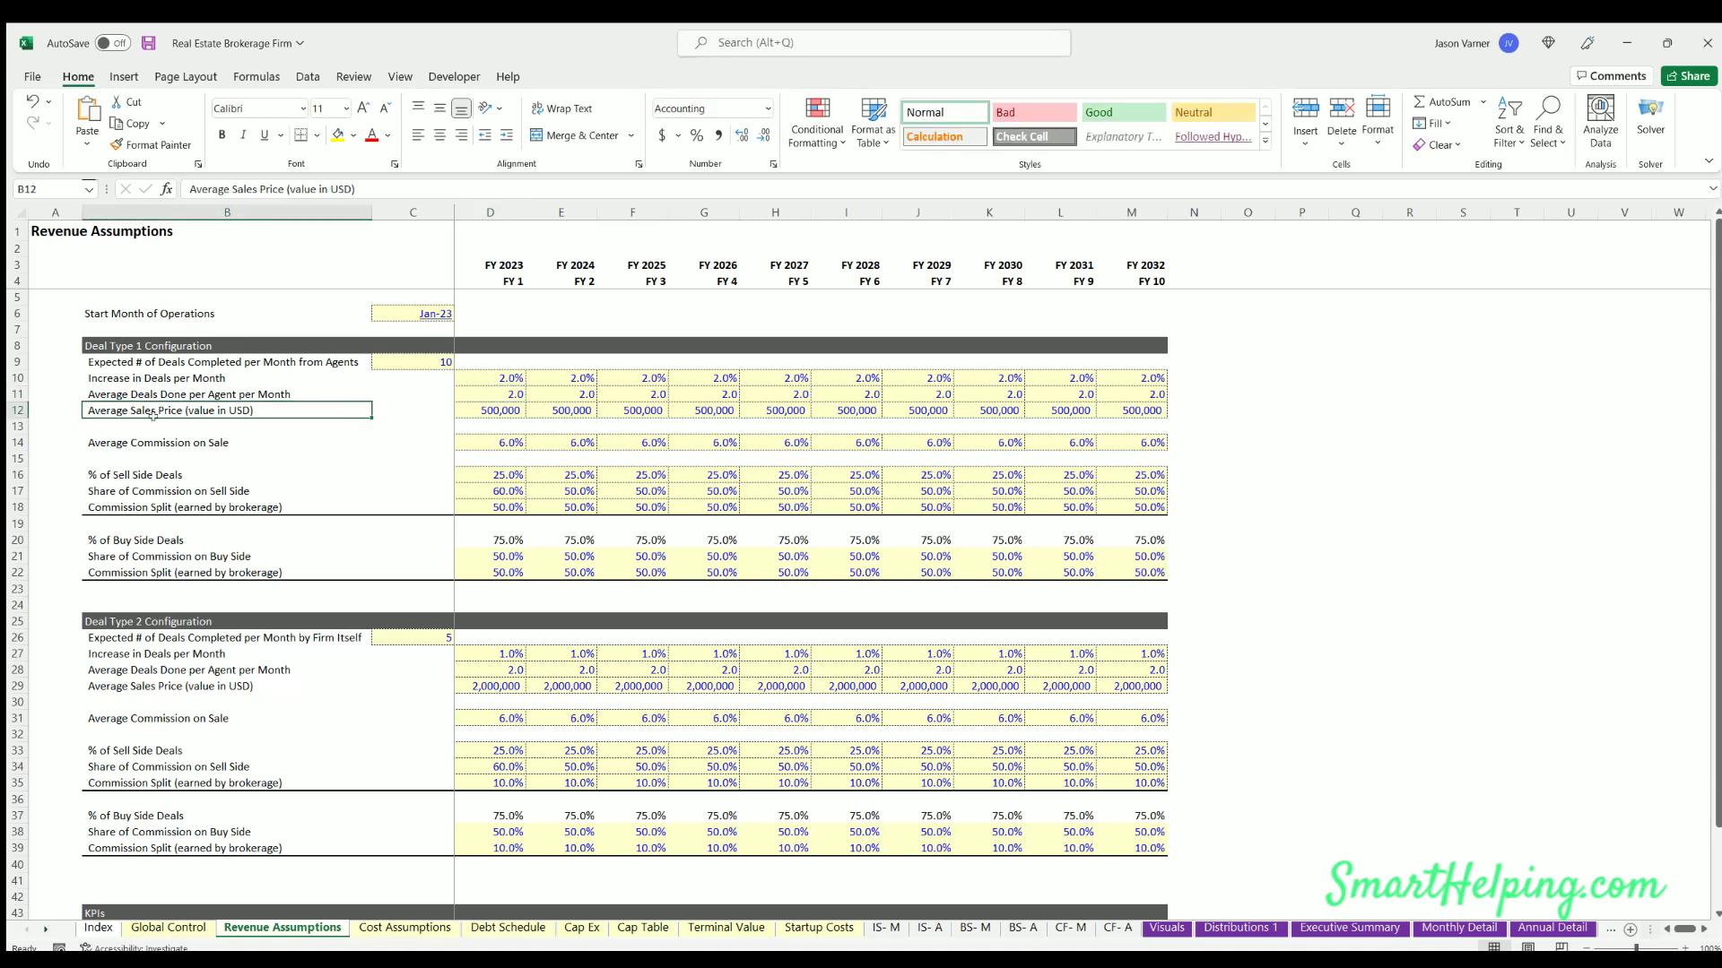
pyautogui.click(493, 405)
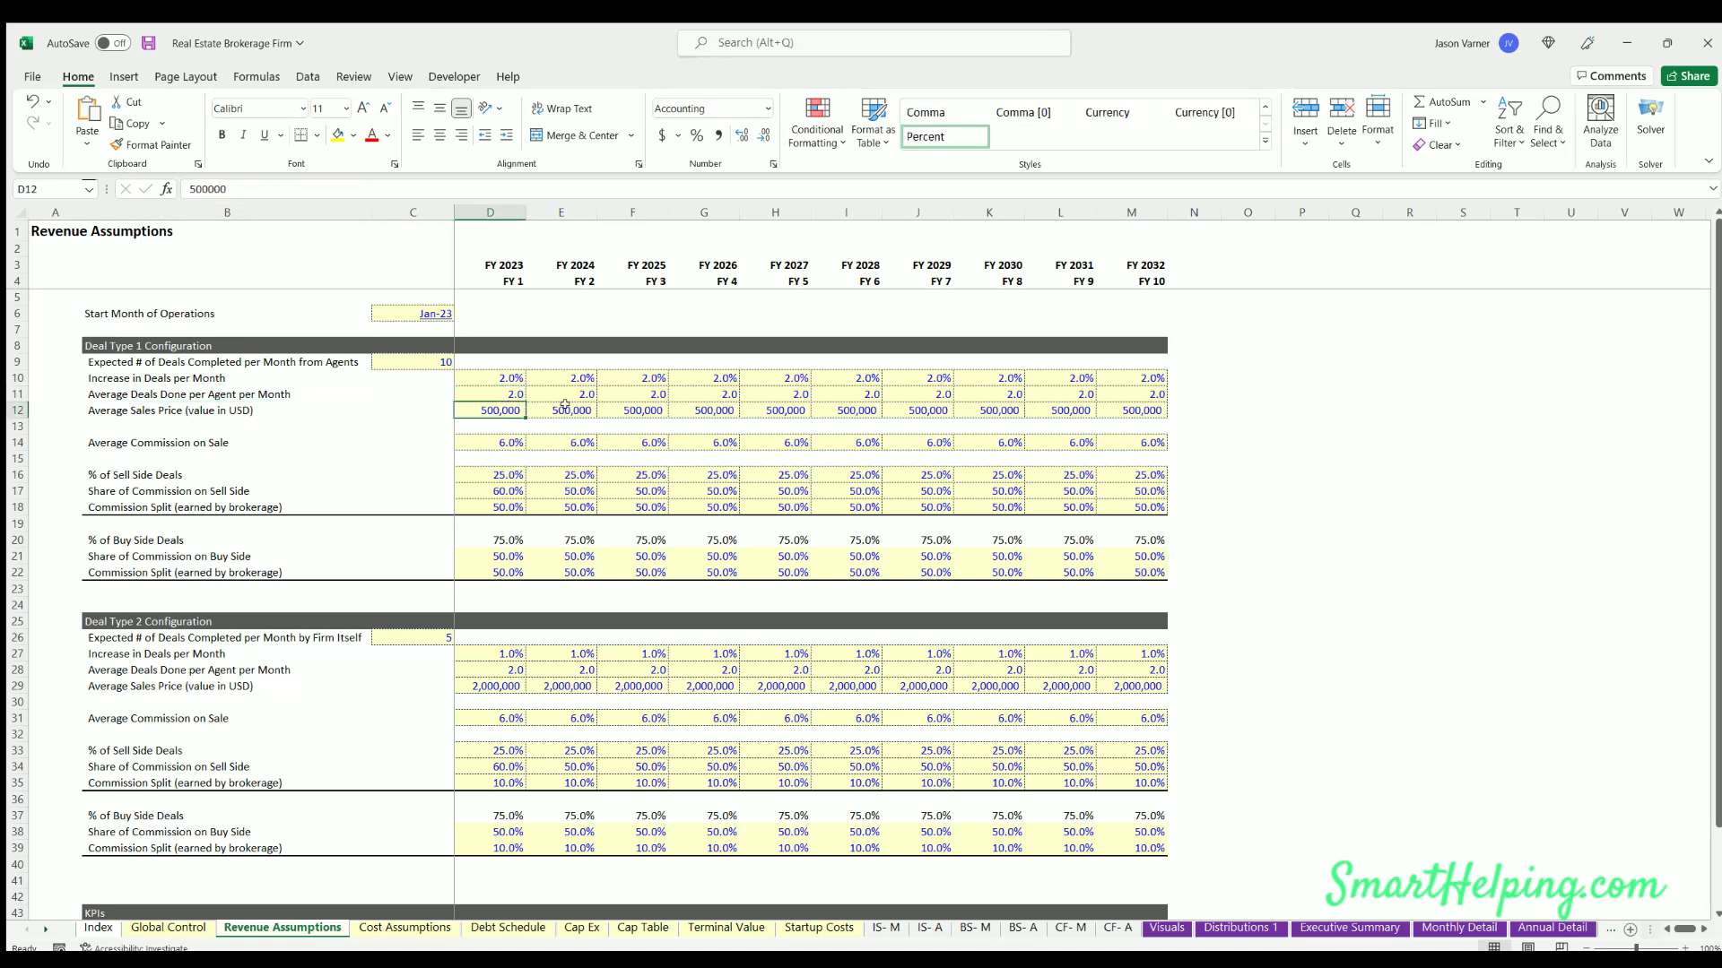
pyautogui.click(561, 408)
pyautogui.click(650, 408)
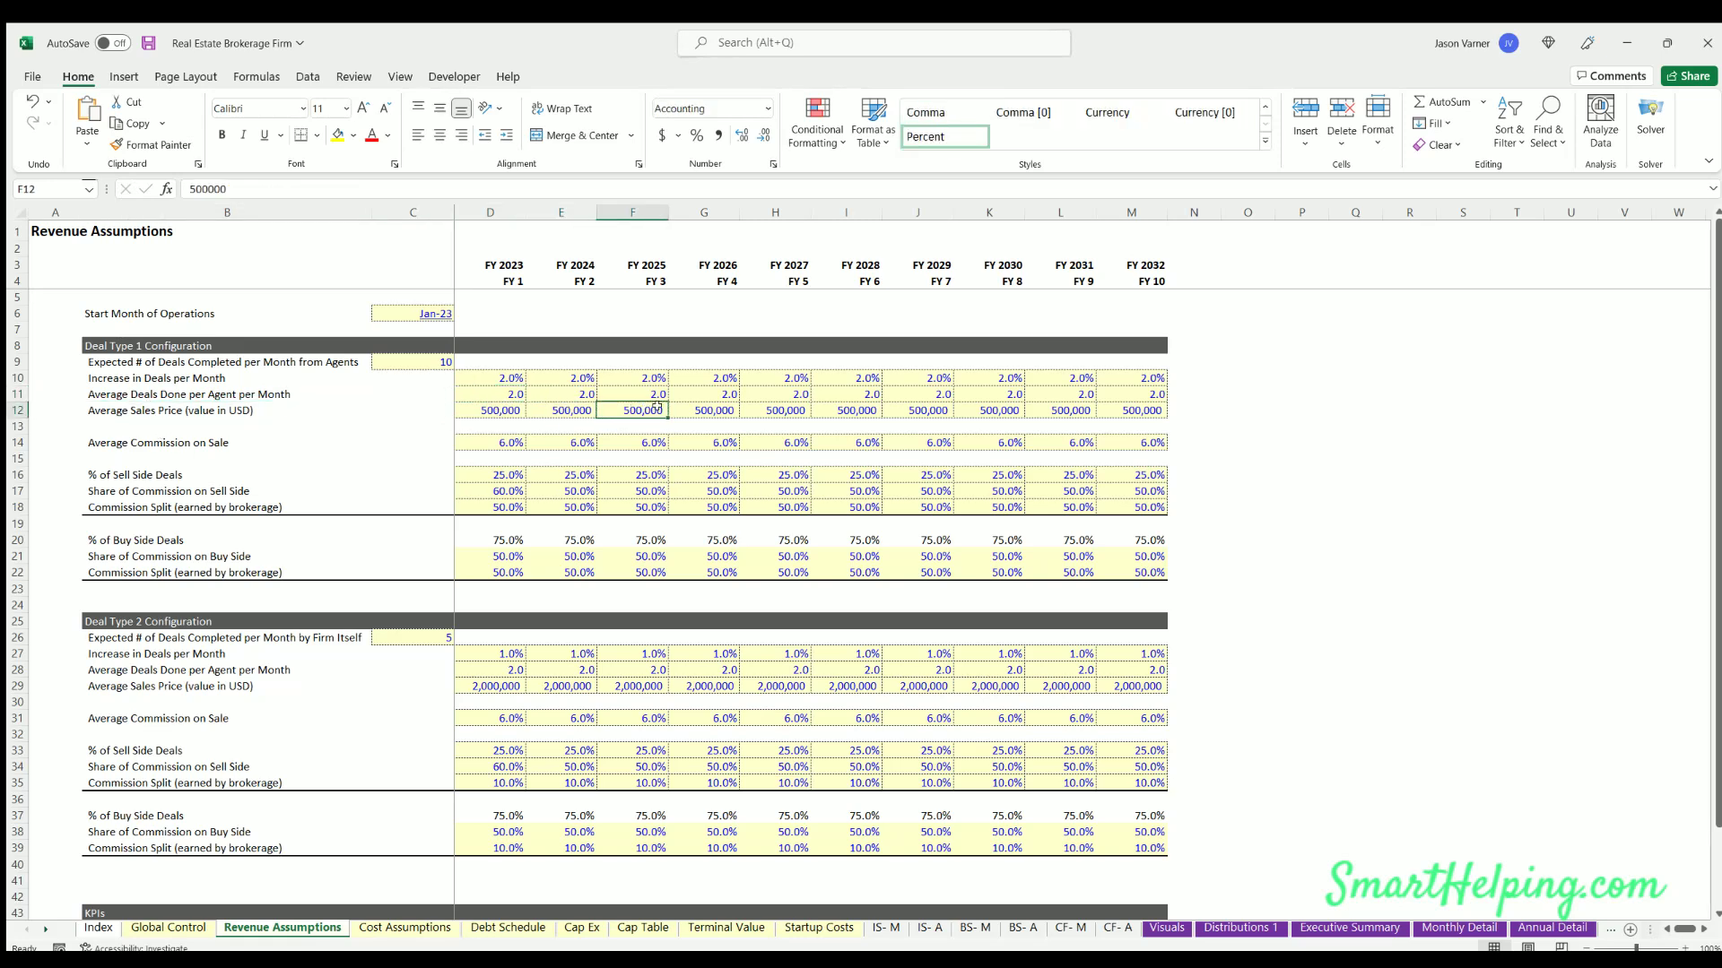
pyautogui.click(708, 409)
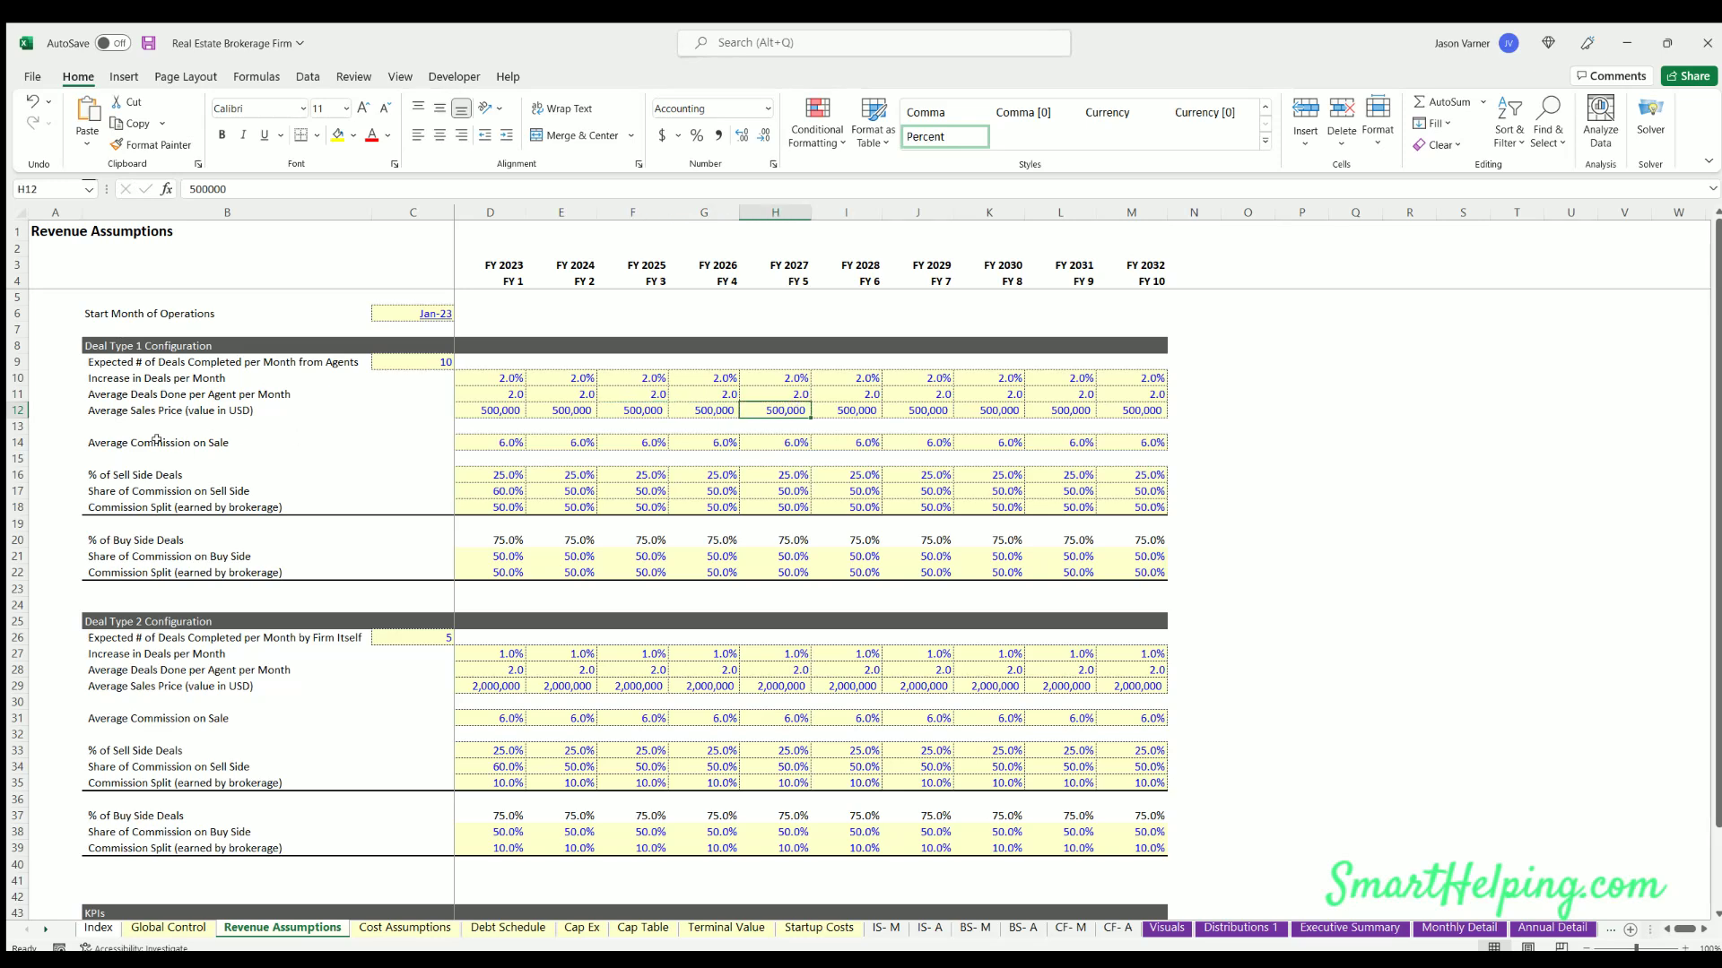
pyautogui.click(197, 444)
pyautogui.click(500, 439)
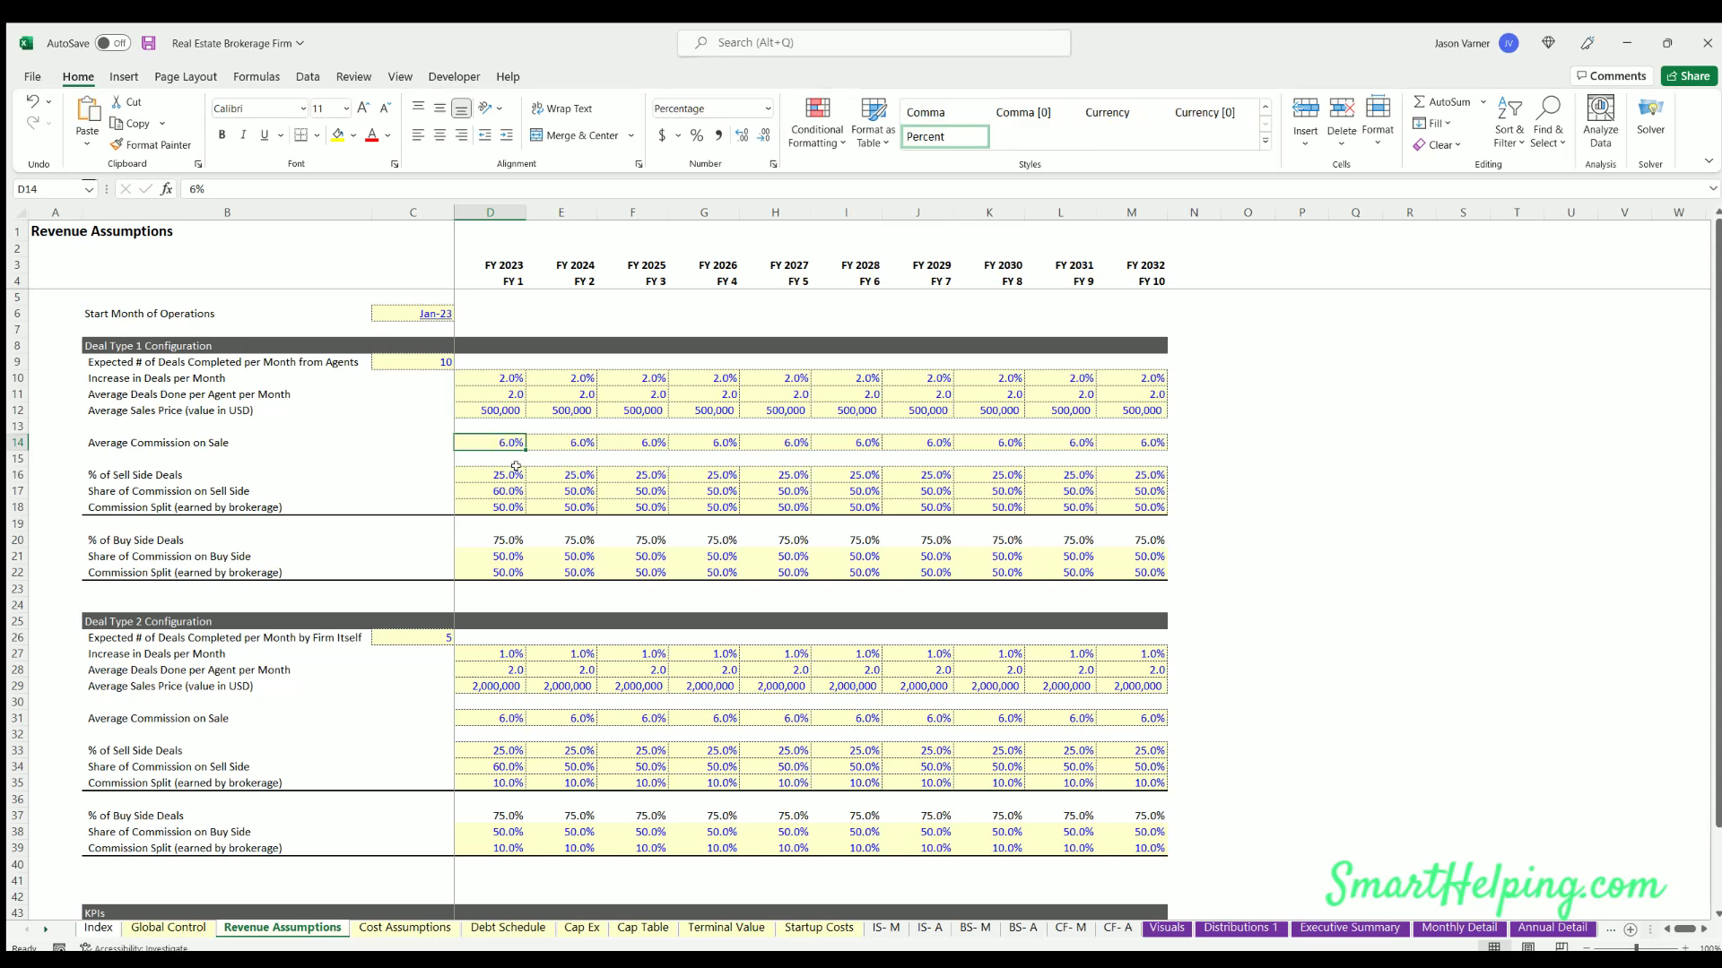
pyautogui.click(557, 434)
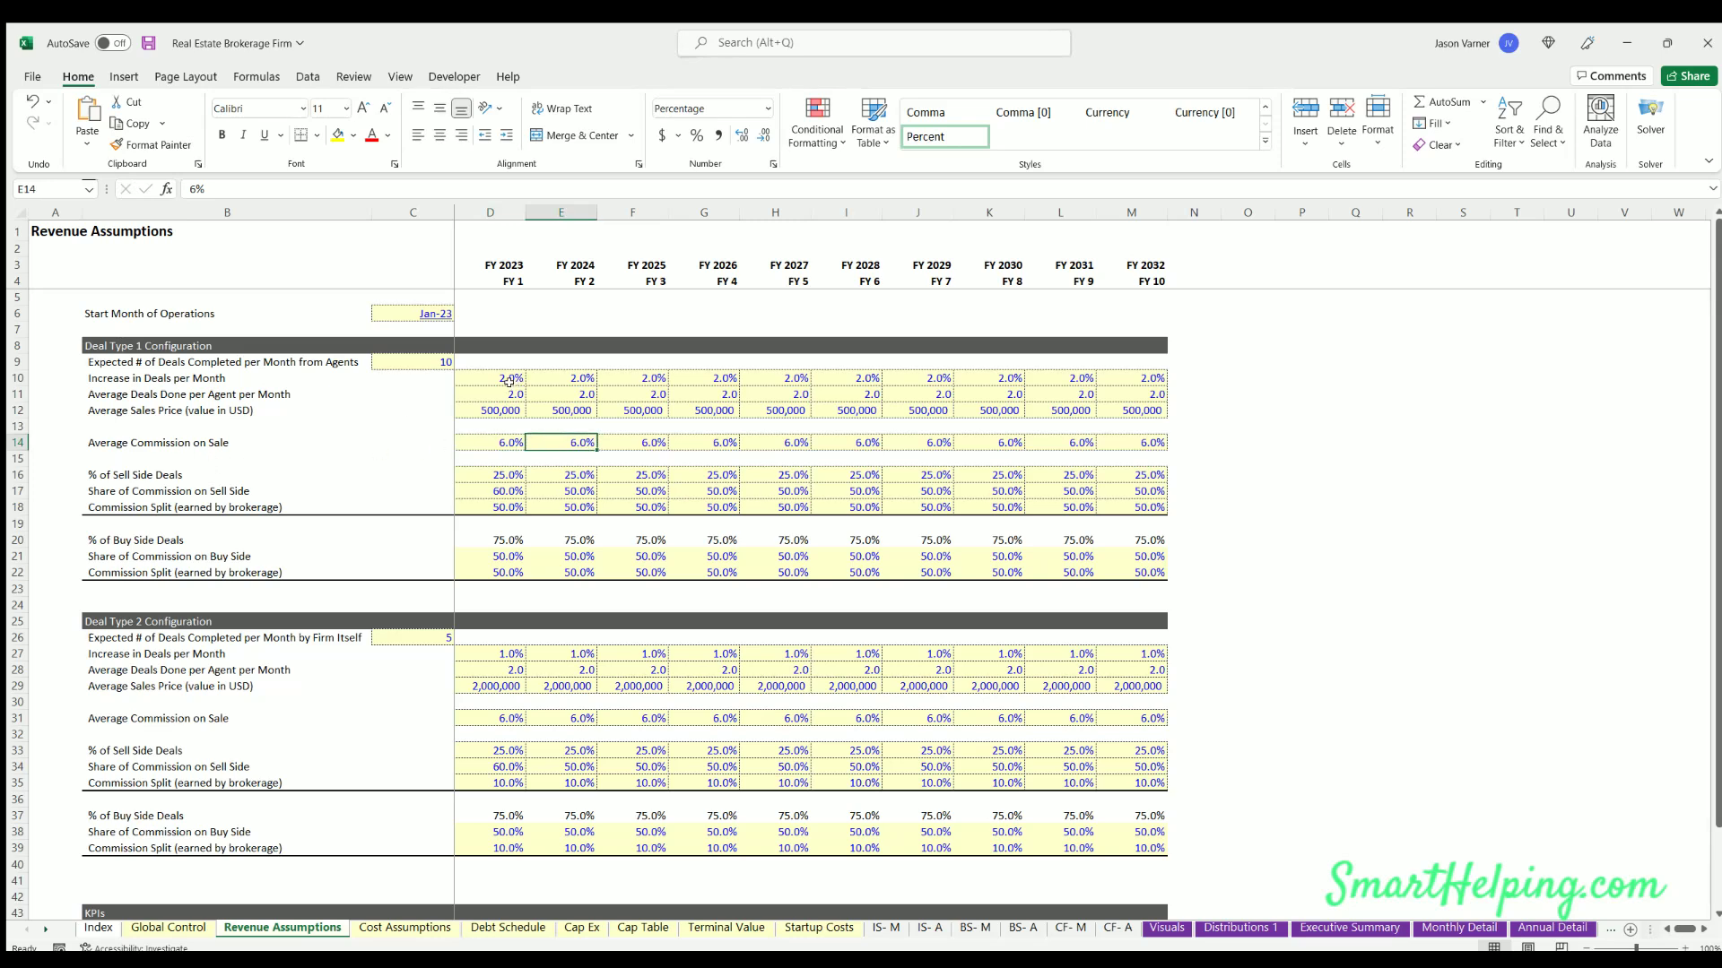
pyautogui.click(417, 359)
pyautogui.moveTo(418, 359); pyautogui.dragTo(599, 374)
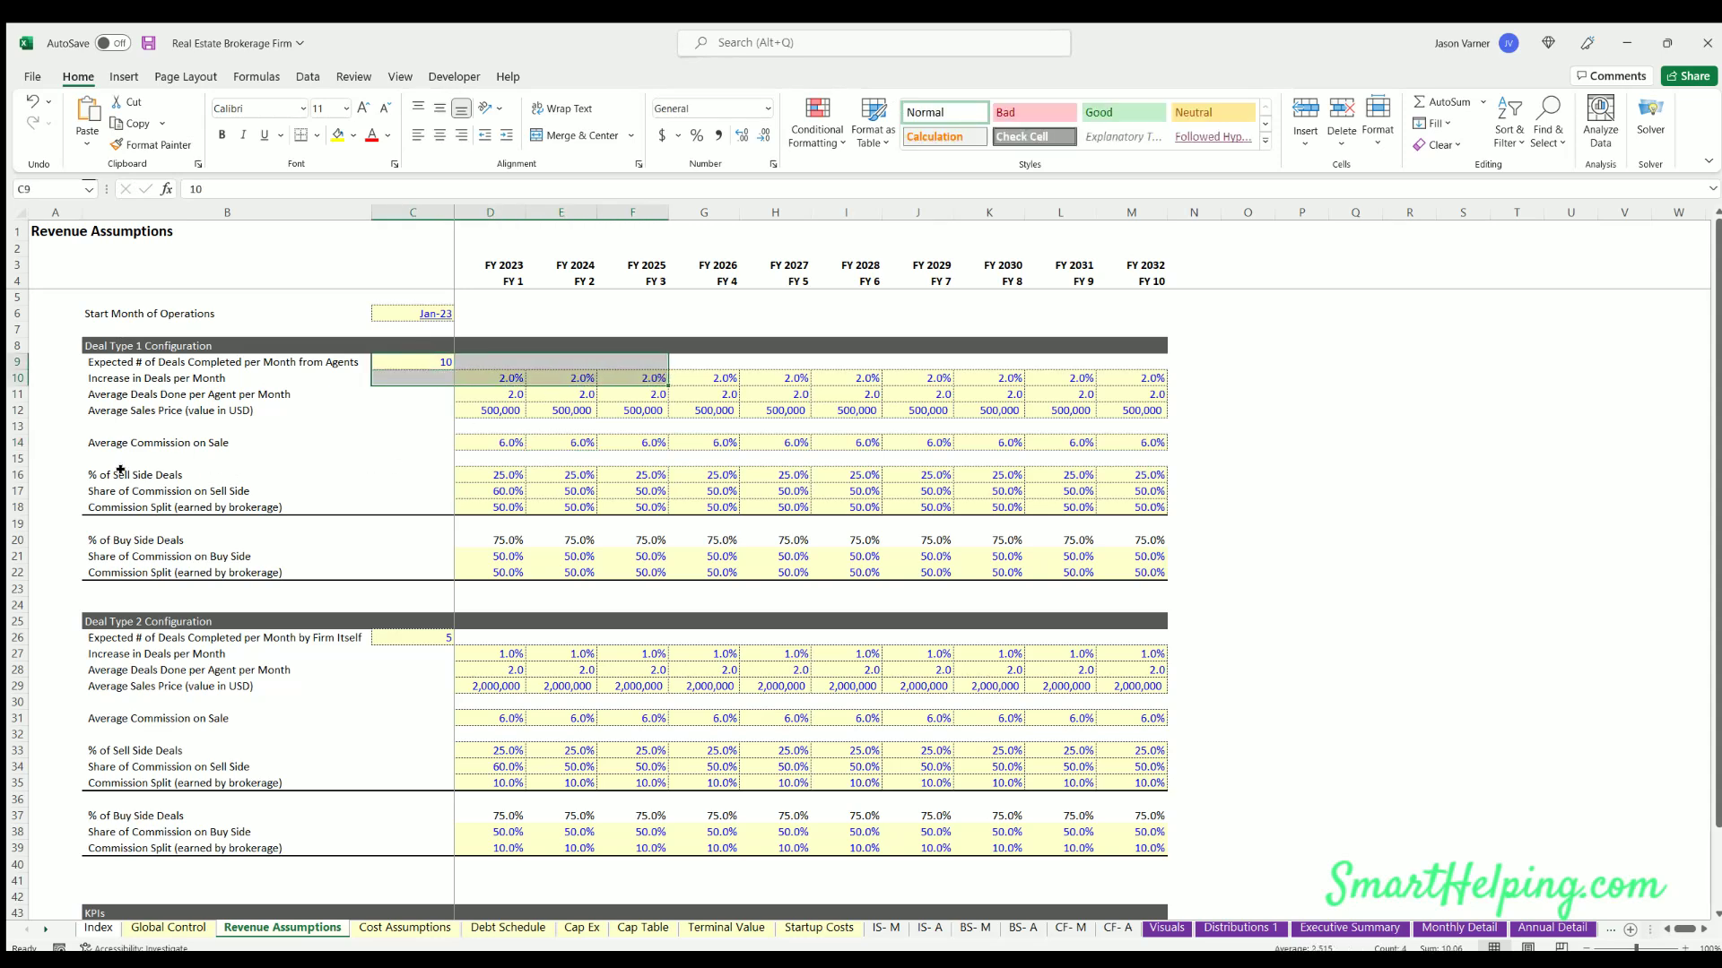
pyautogui.moveTo(120, 470); pyautogui.dragTo(645, 475)
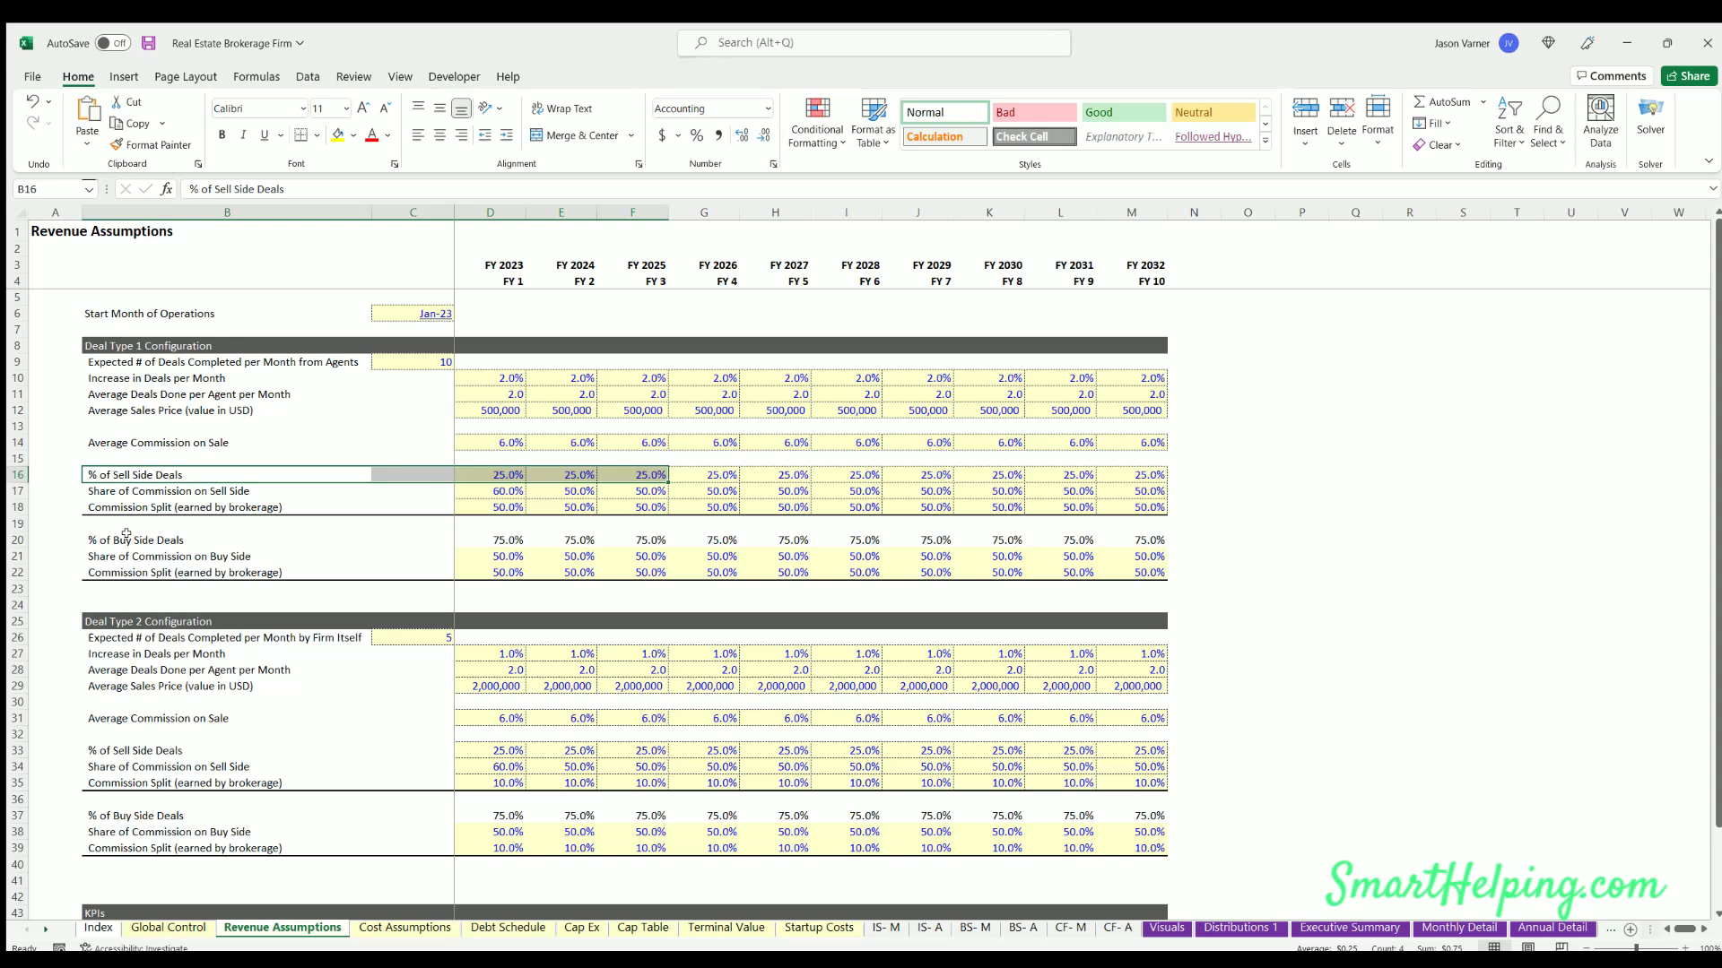
pyautogui.moveTo(127, 535); pyautogui.dragTo(553, 535)
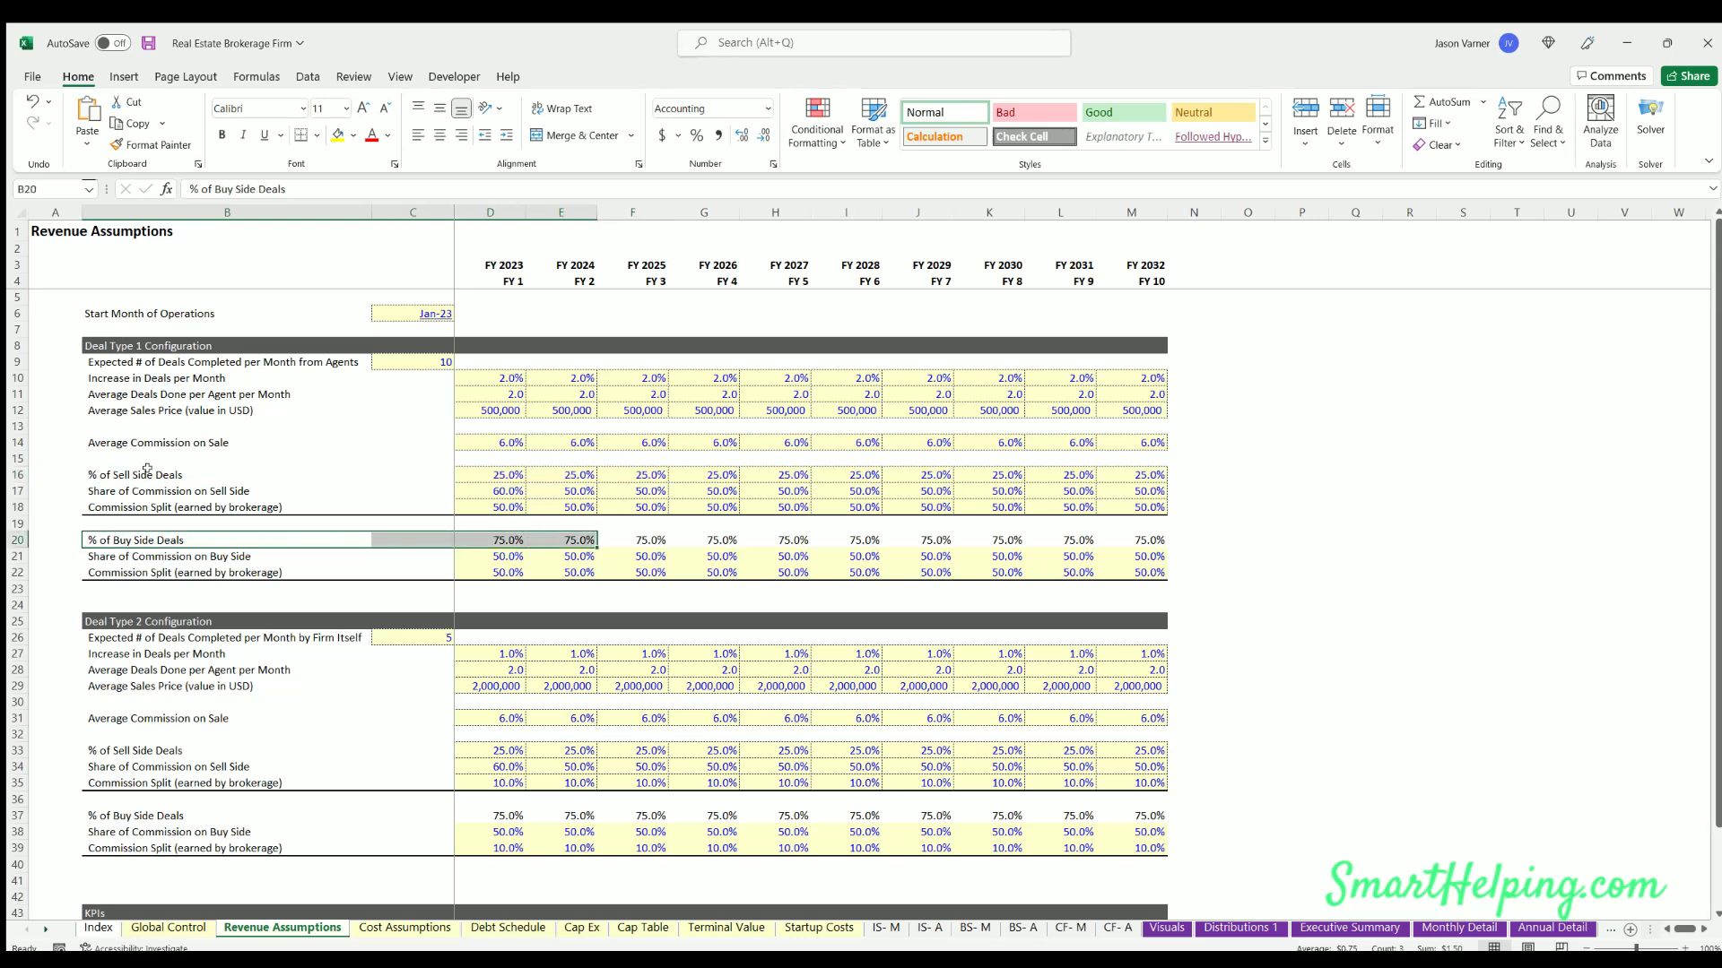
pyautogui.click(145, 475)
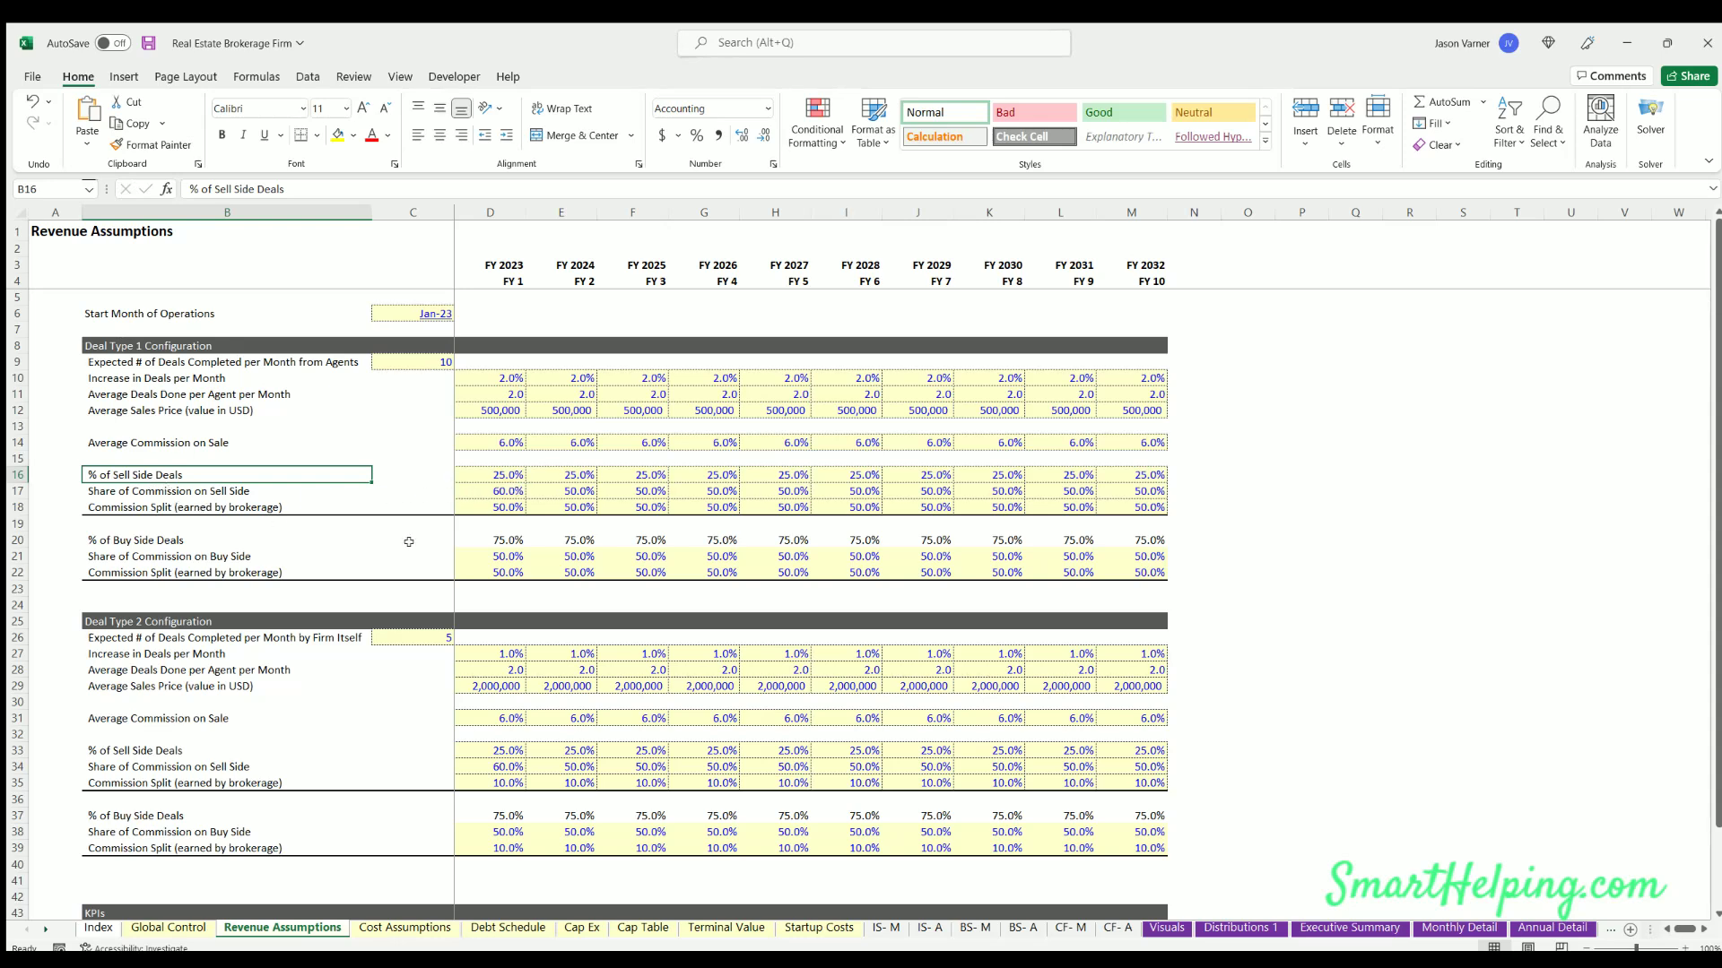
pyautogui.click(497, 471)
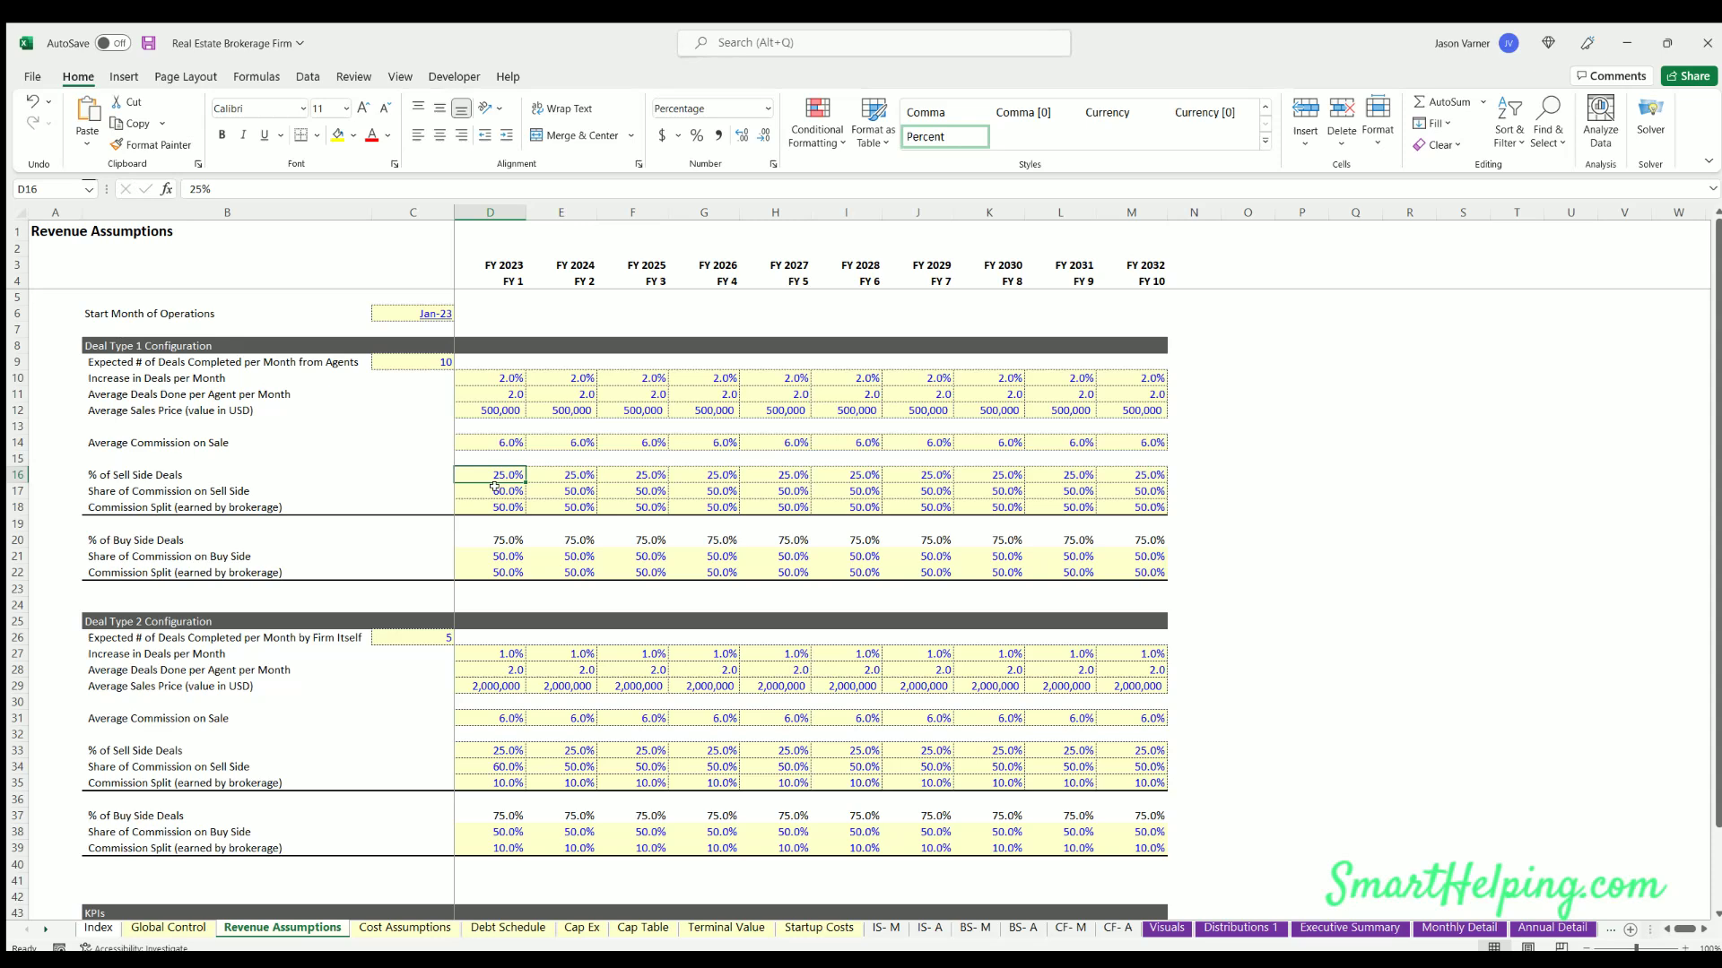
pyautogui.click(495, 487)
pyautogui.click(486, 504)
pyautogui.moveTo(263, 504); pyautogui.dragTo(632, 508)
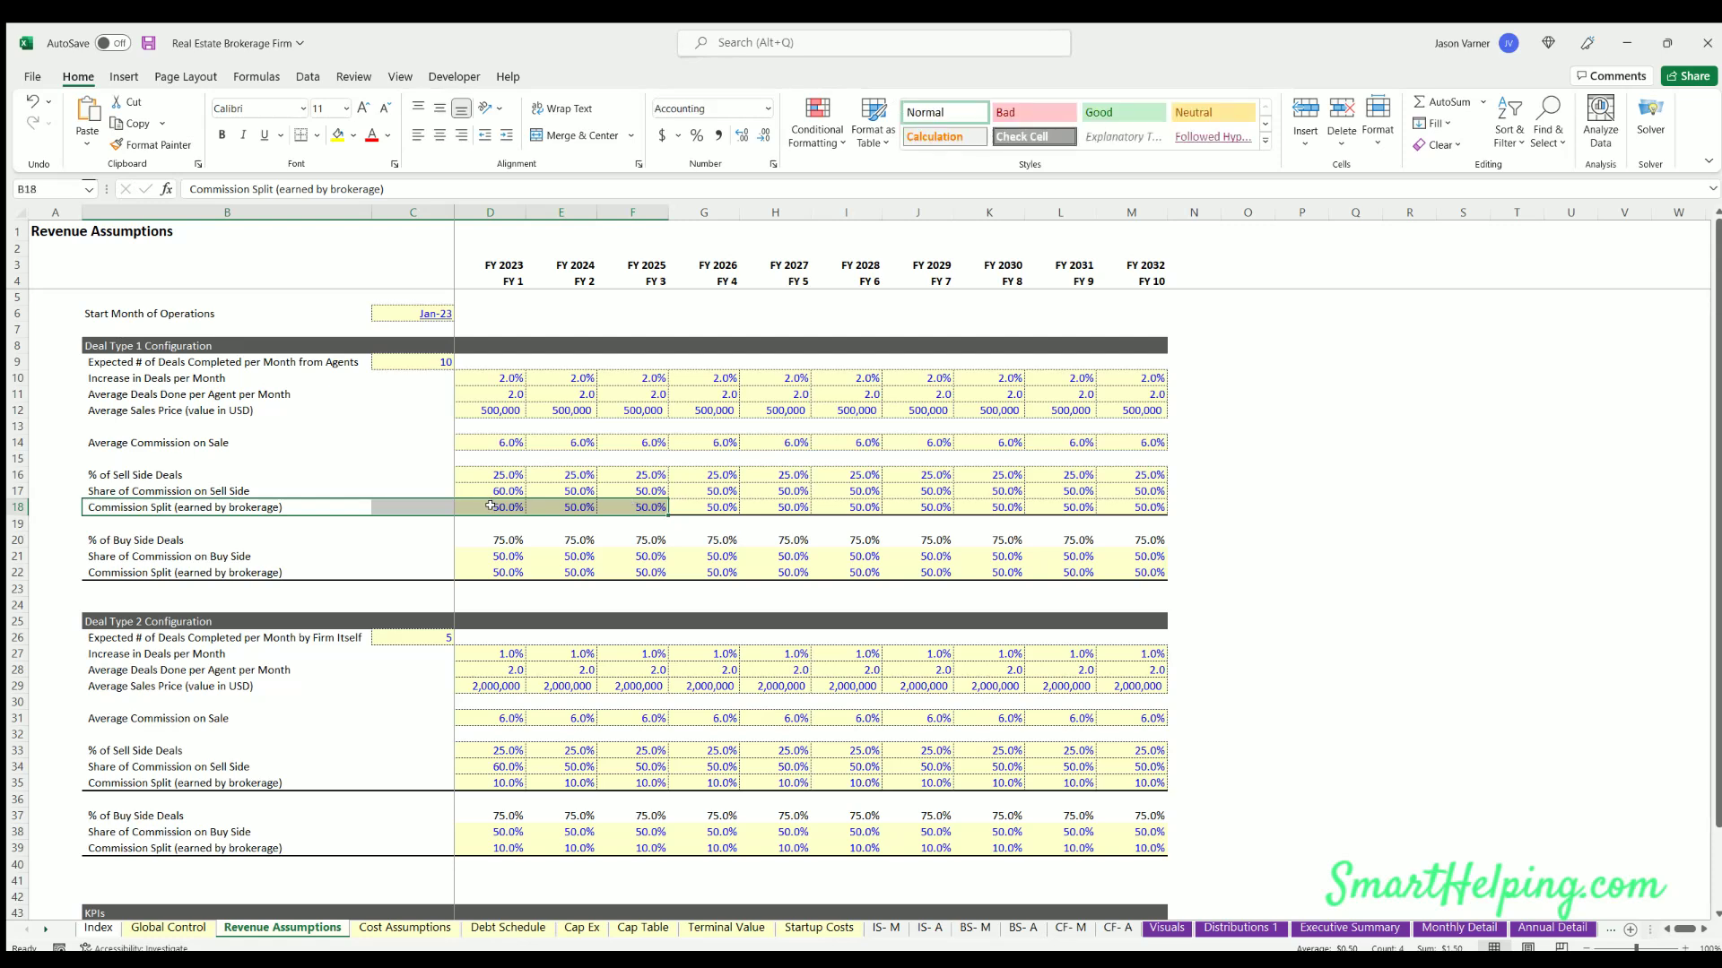
pyautogui.moveTo(489, 501); pyautogui.dragTo(762, 494)
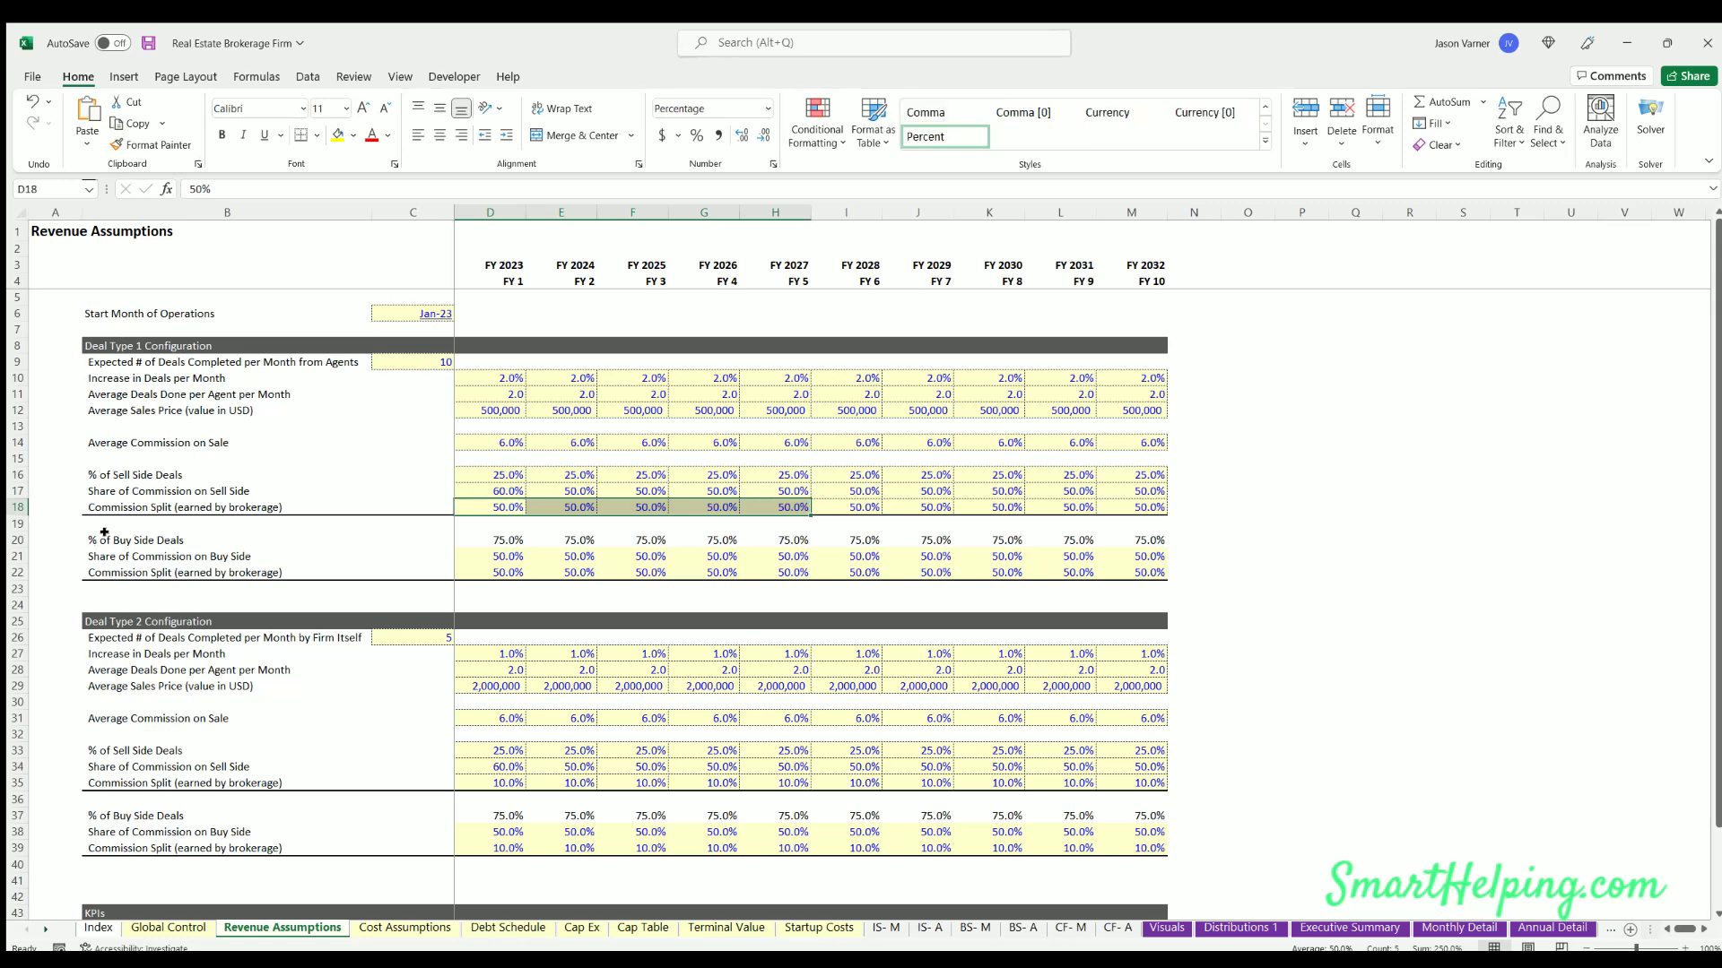
pyautogui.moveTo(104, 534); pyautogui.dragTo(518, 542)
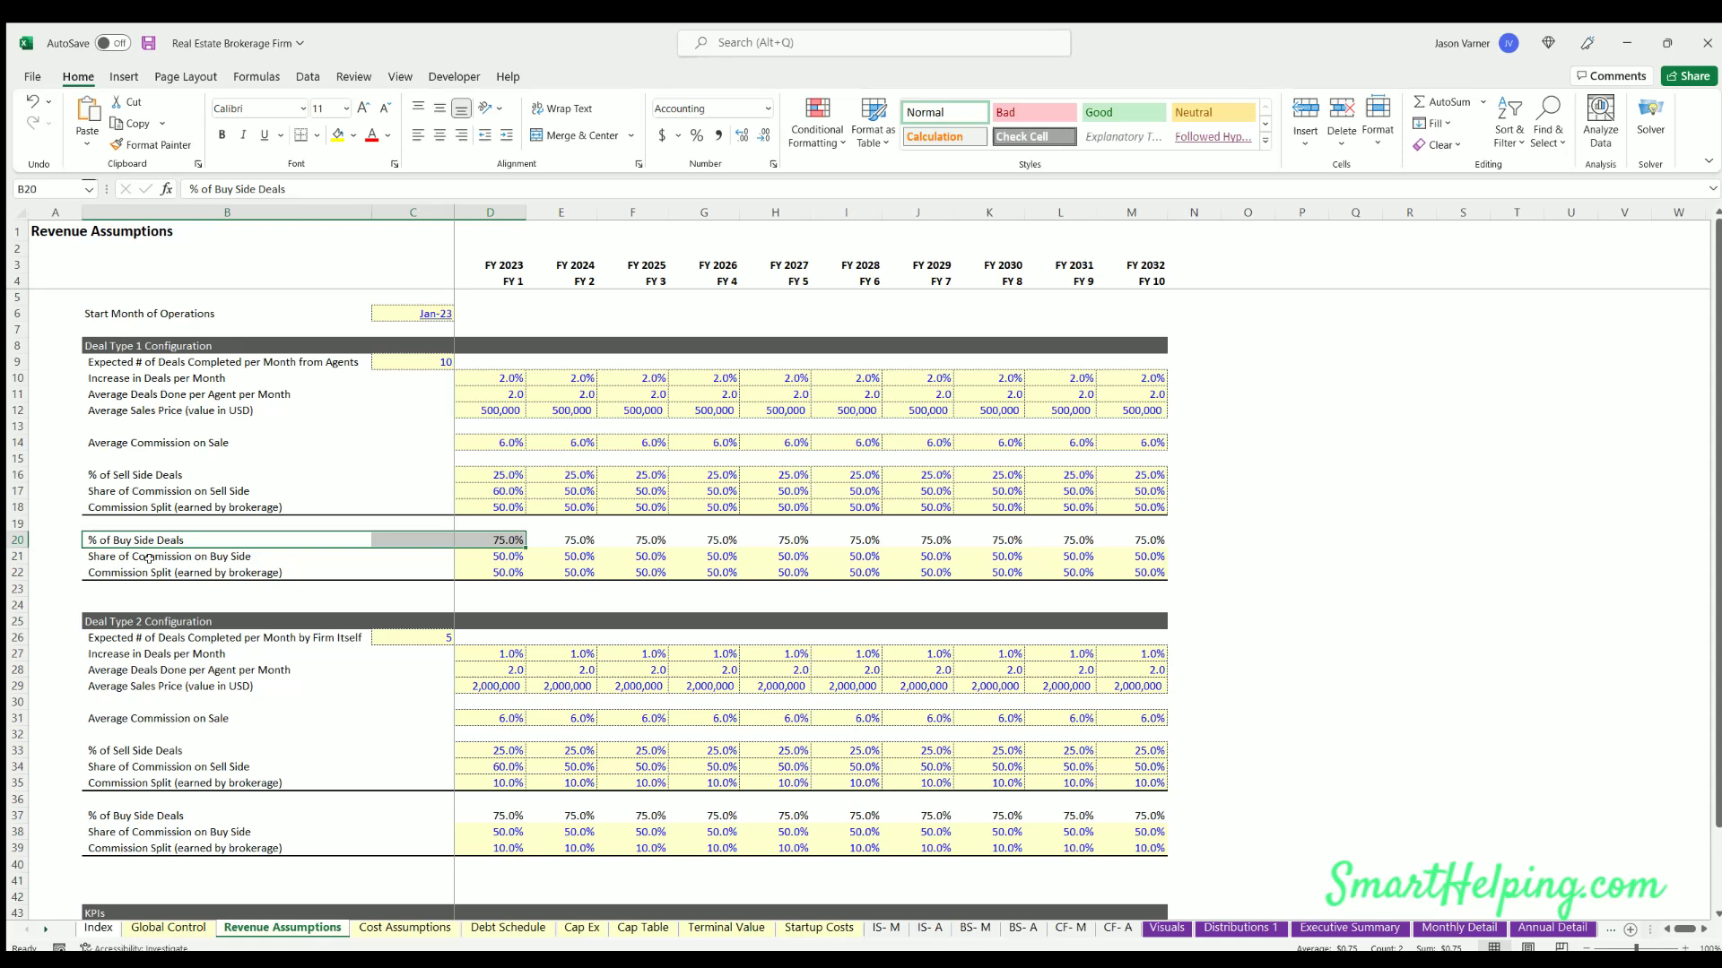
pyautogui.moveTo(150, 553); pyautogui.dragTo(583, 554)
pyautogui.click(127, 565)
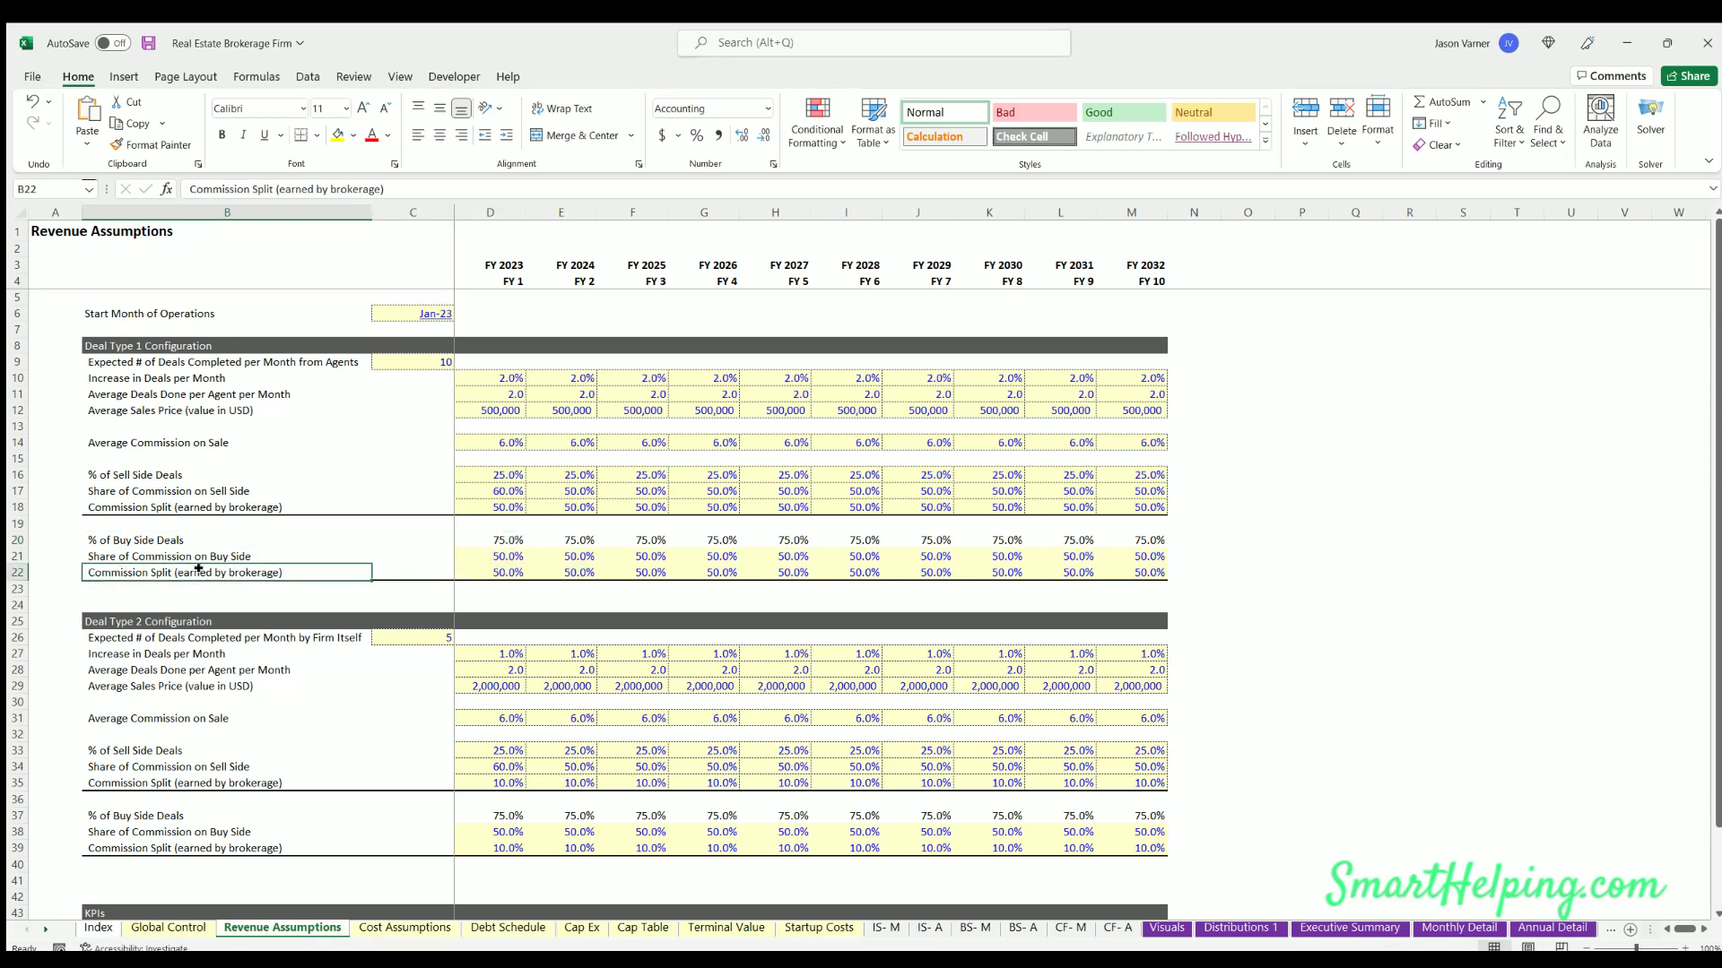
pyautogui.moveTo(288, 564); pyautogui.dragTo(715, 568)
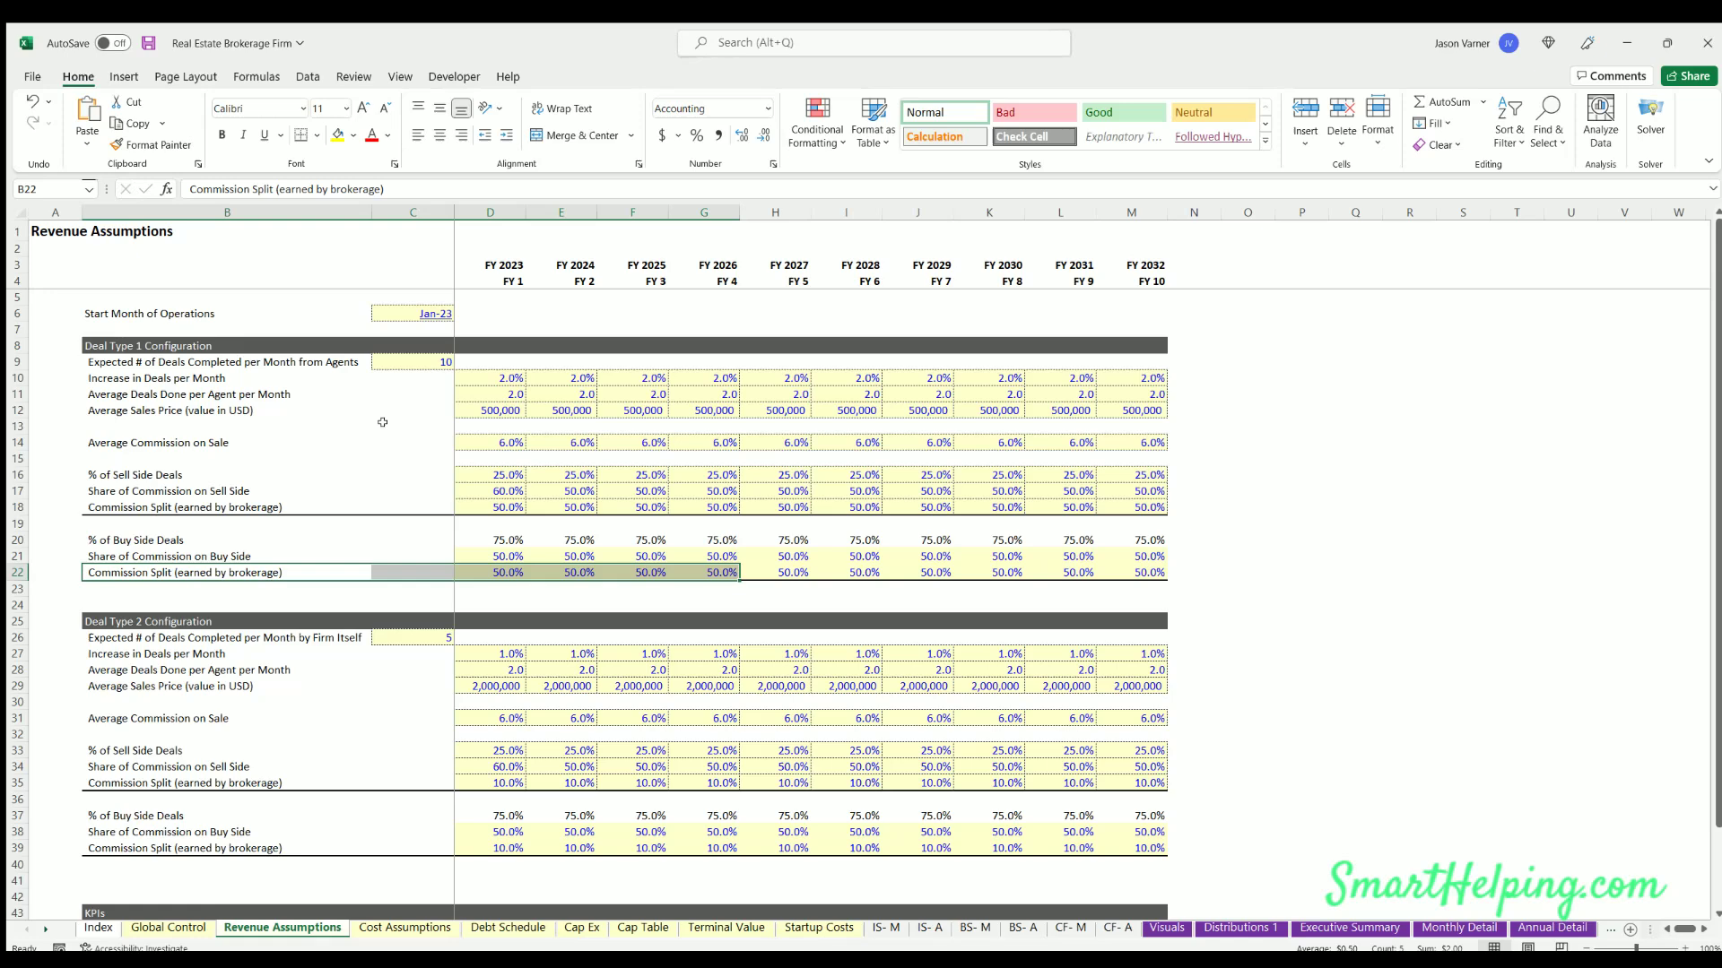
pyautogui.scroll(-4, 154, 589)
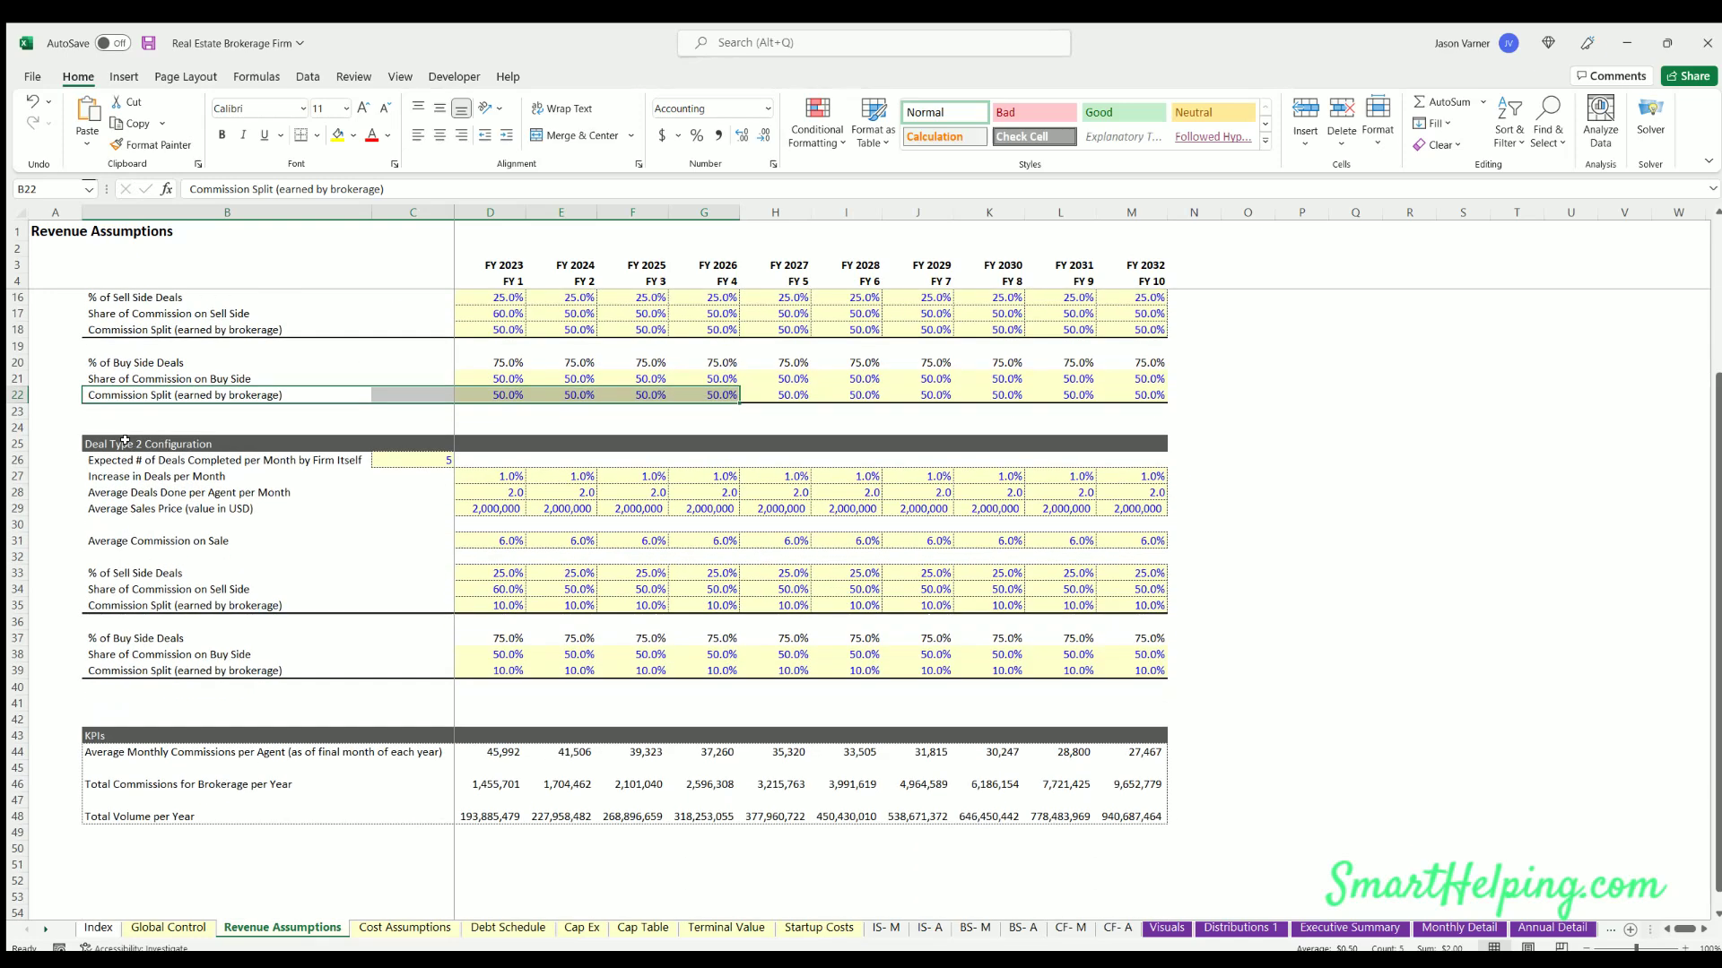
pyautogui.moveTo(124, 442); pyautogui.dragTo(269, 460)
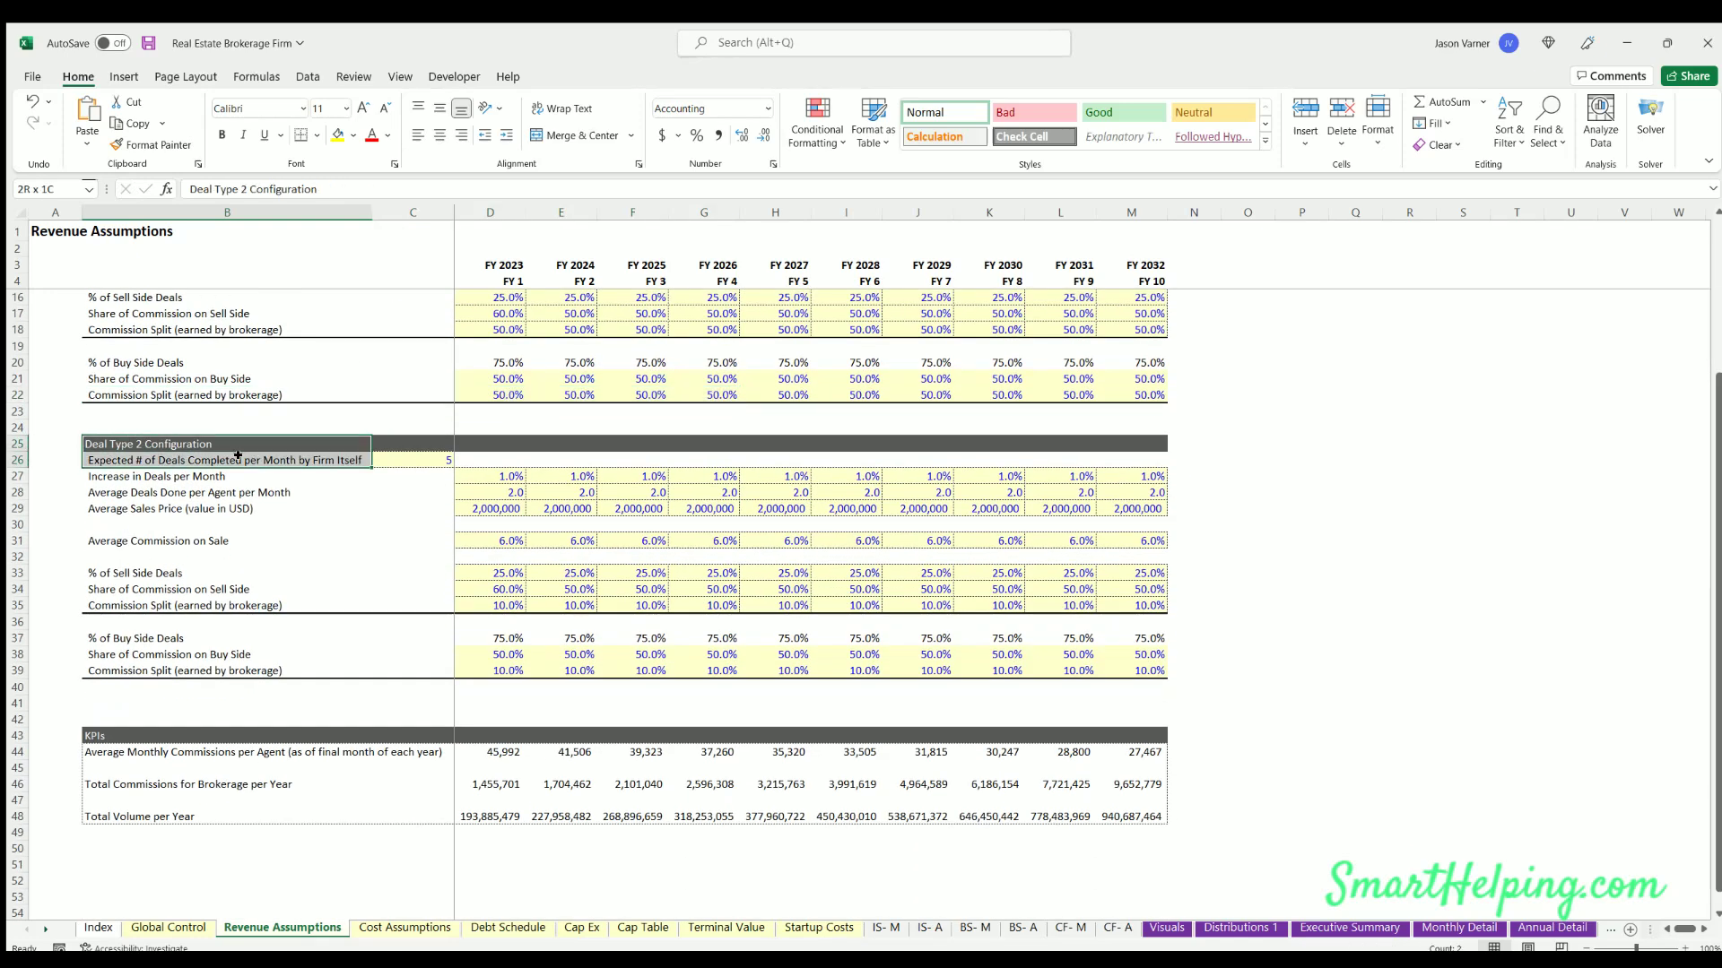
pyautogui.click(430, 459)
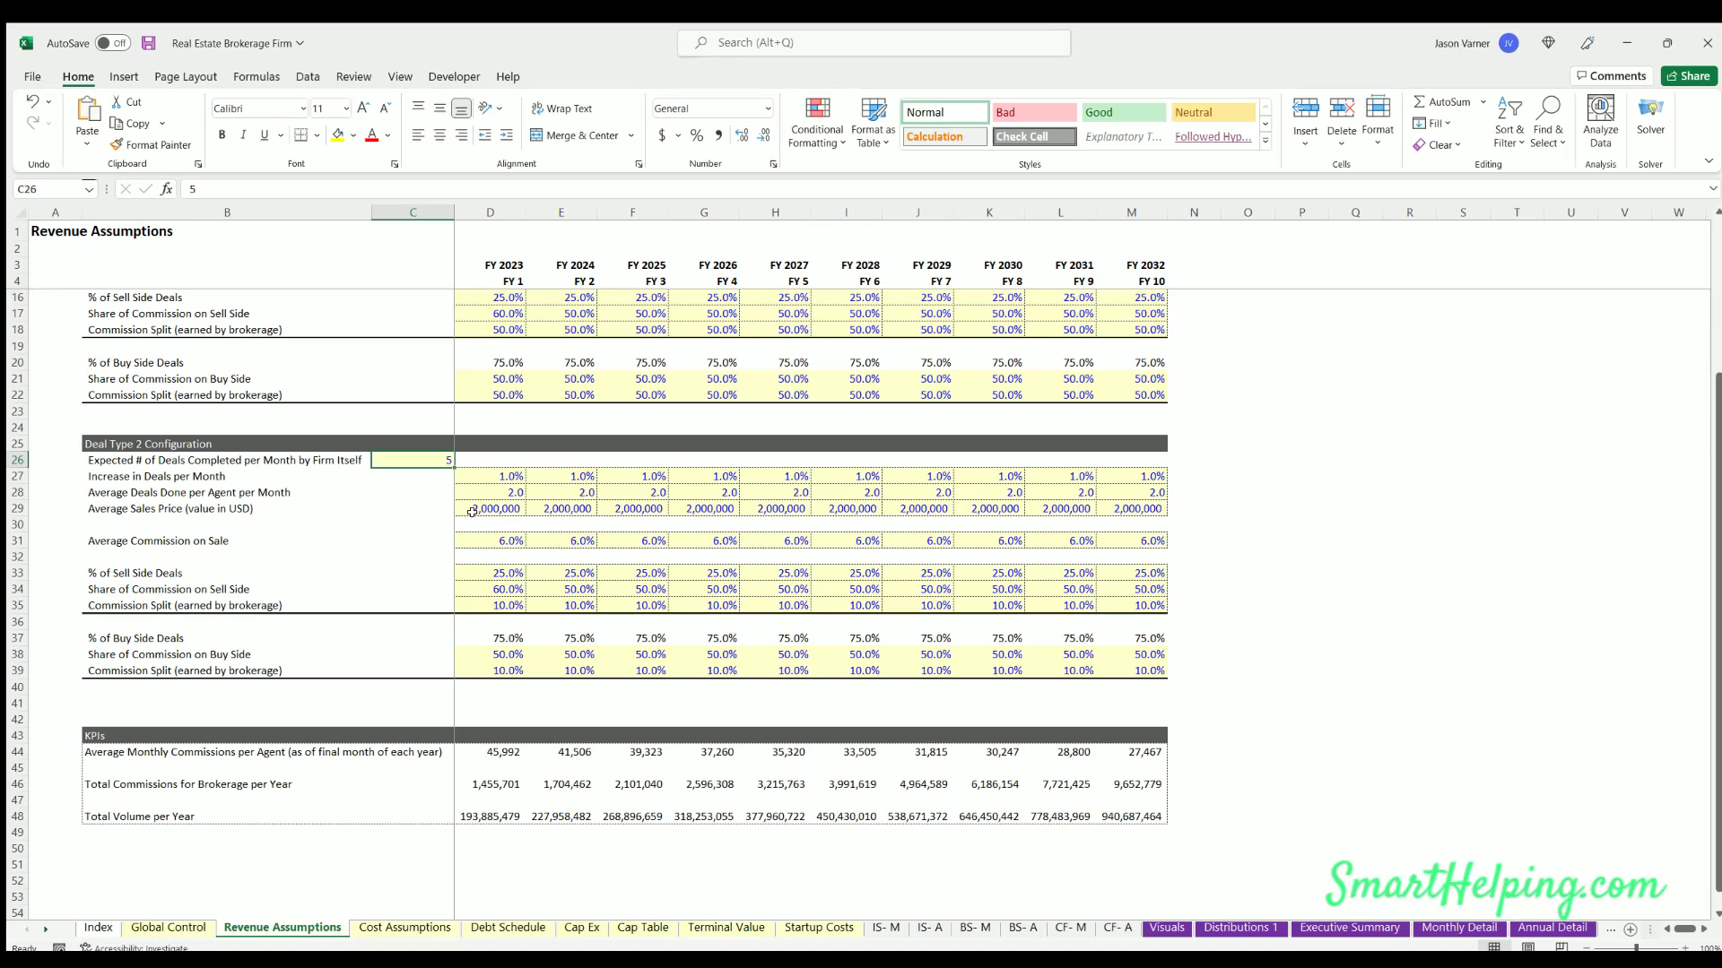
pyautogui.click(489, 475)
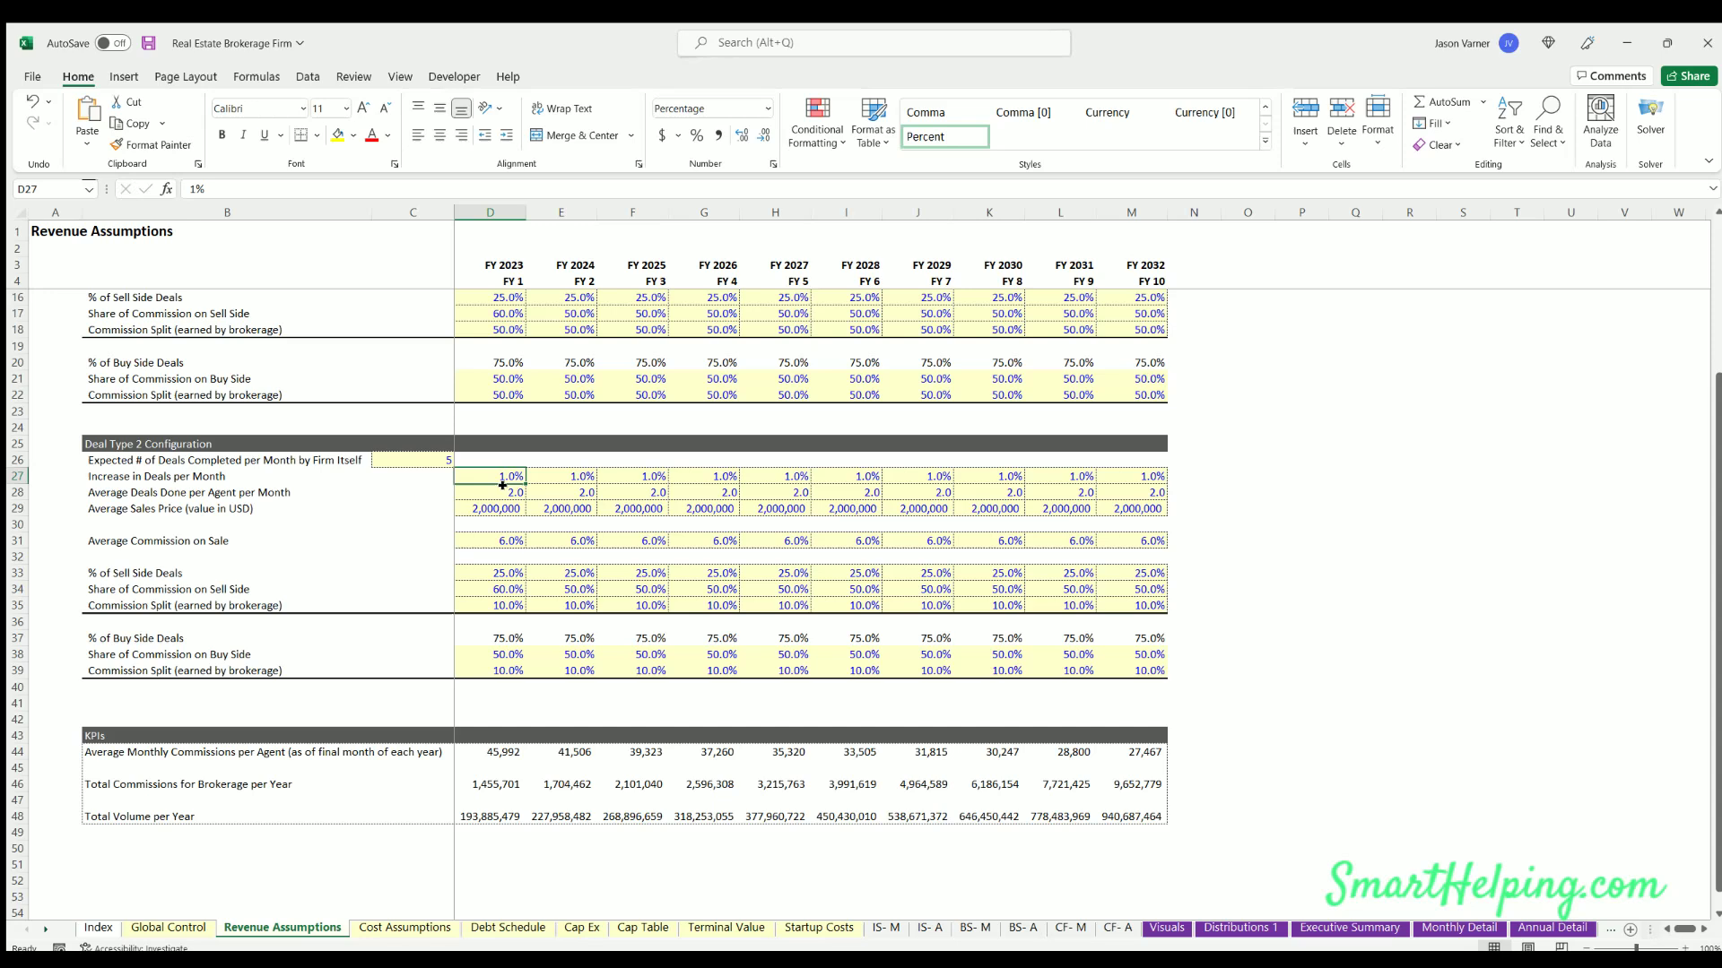
pyautogui.click(495, 492)
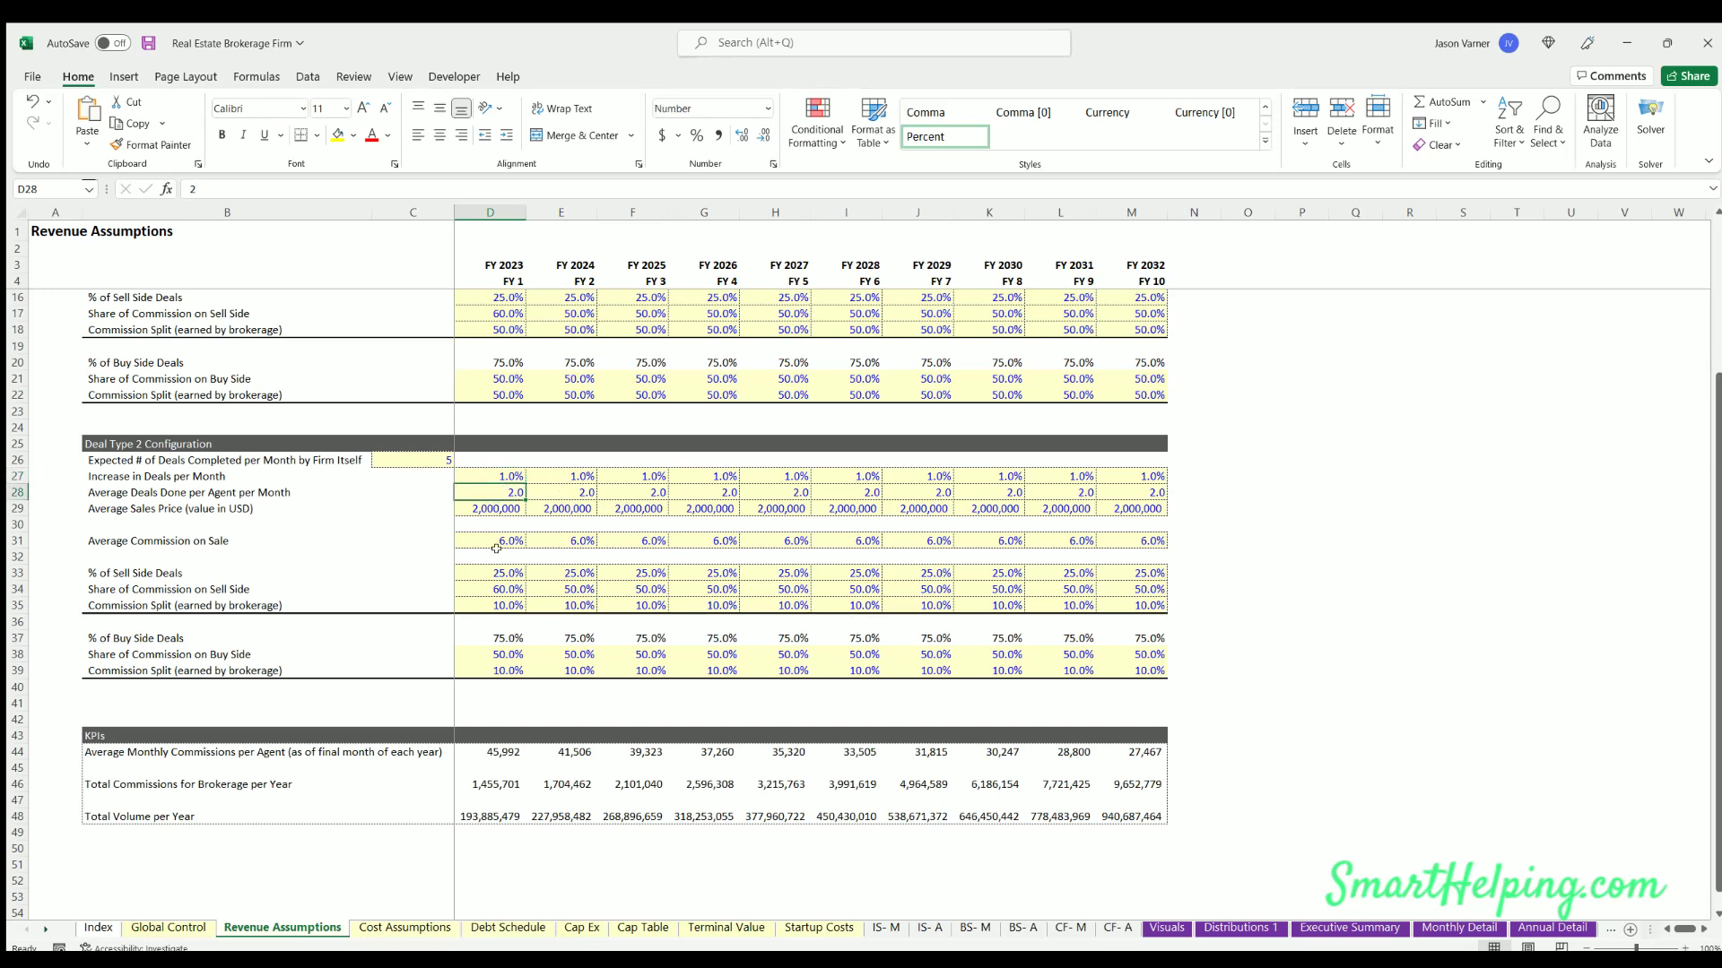
pyautogui.click(499, 603)
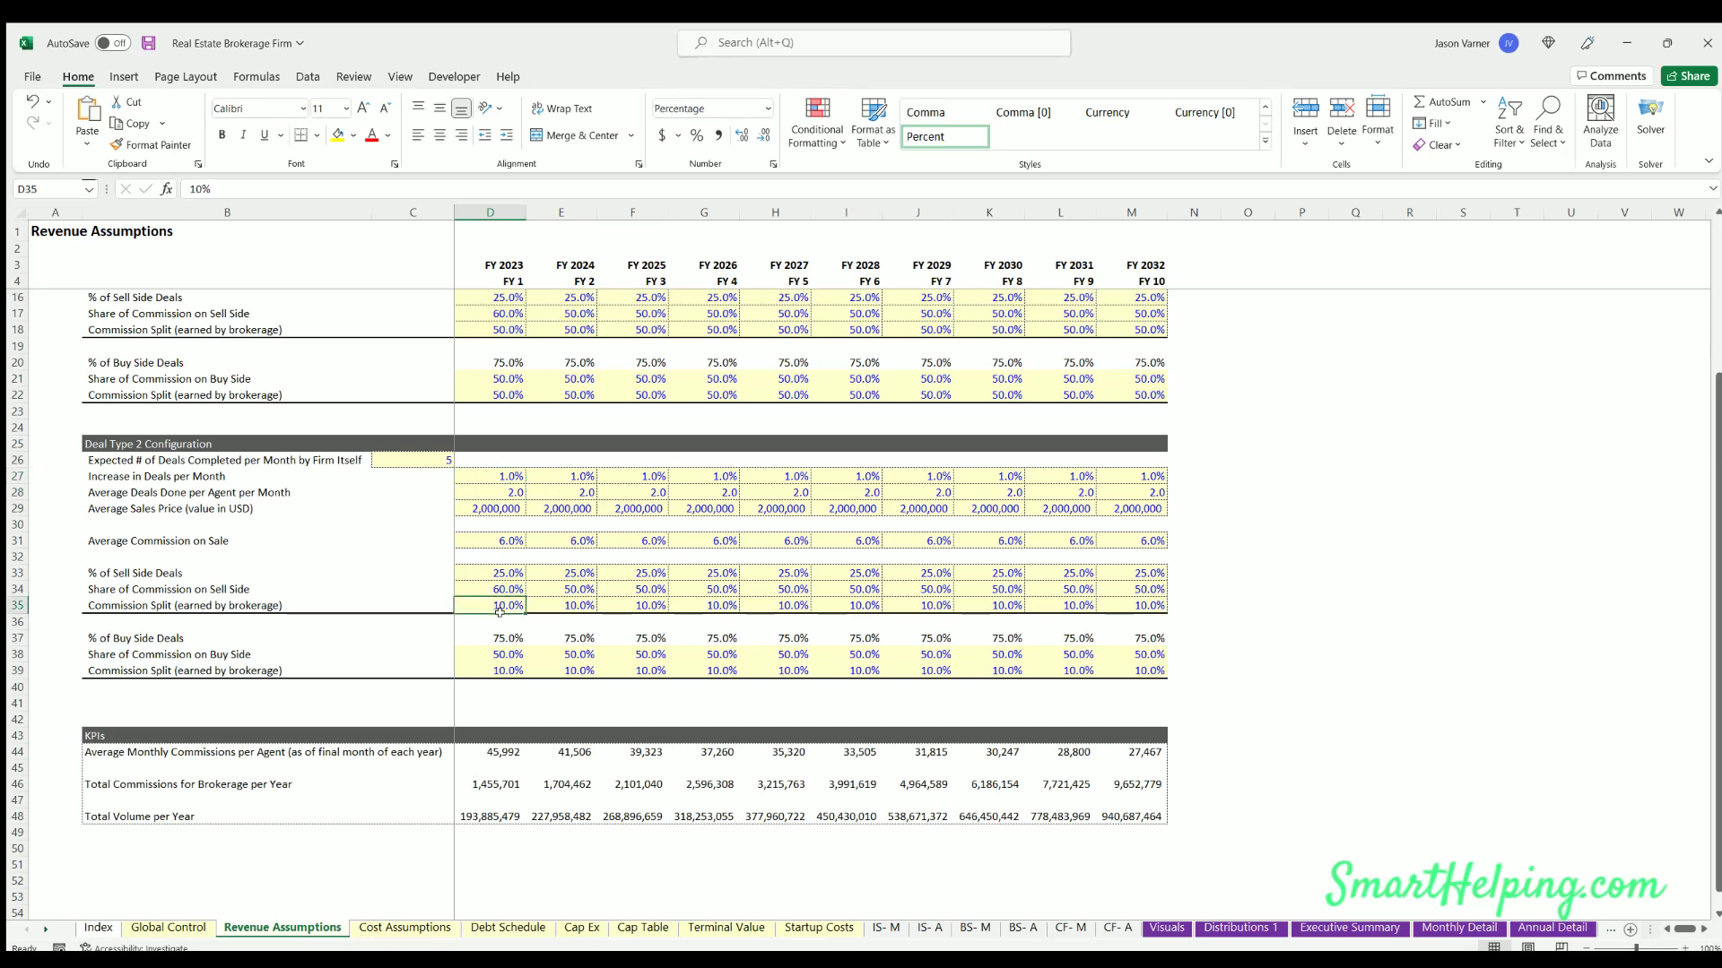
pyautogui.click(497, 668)
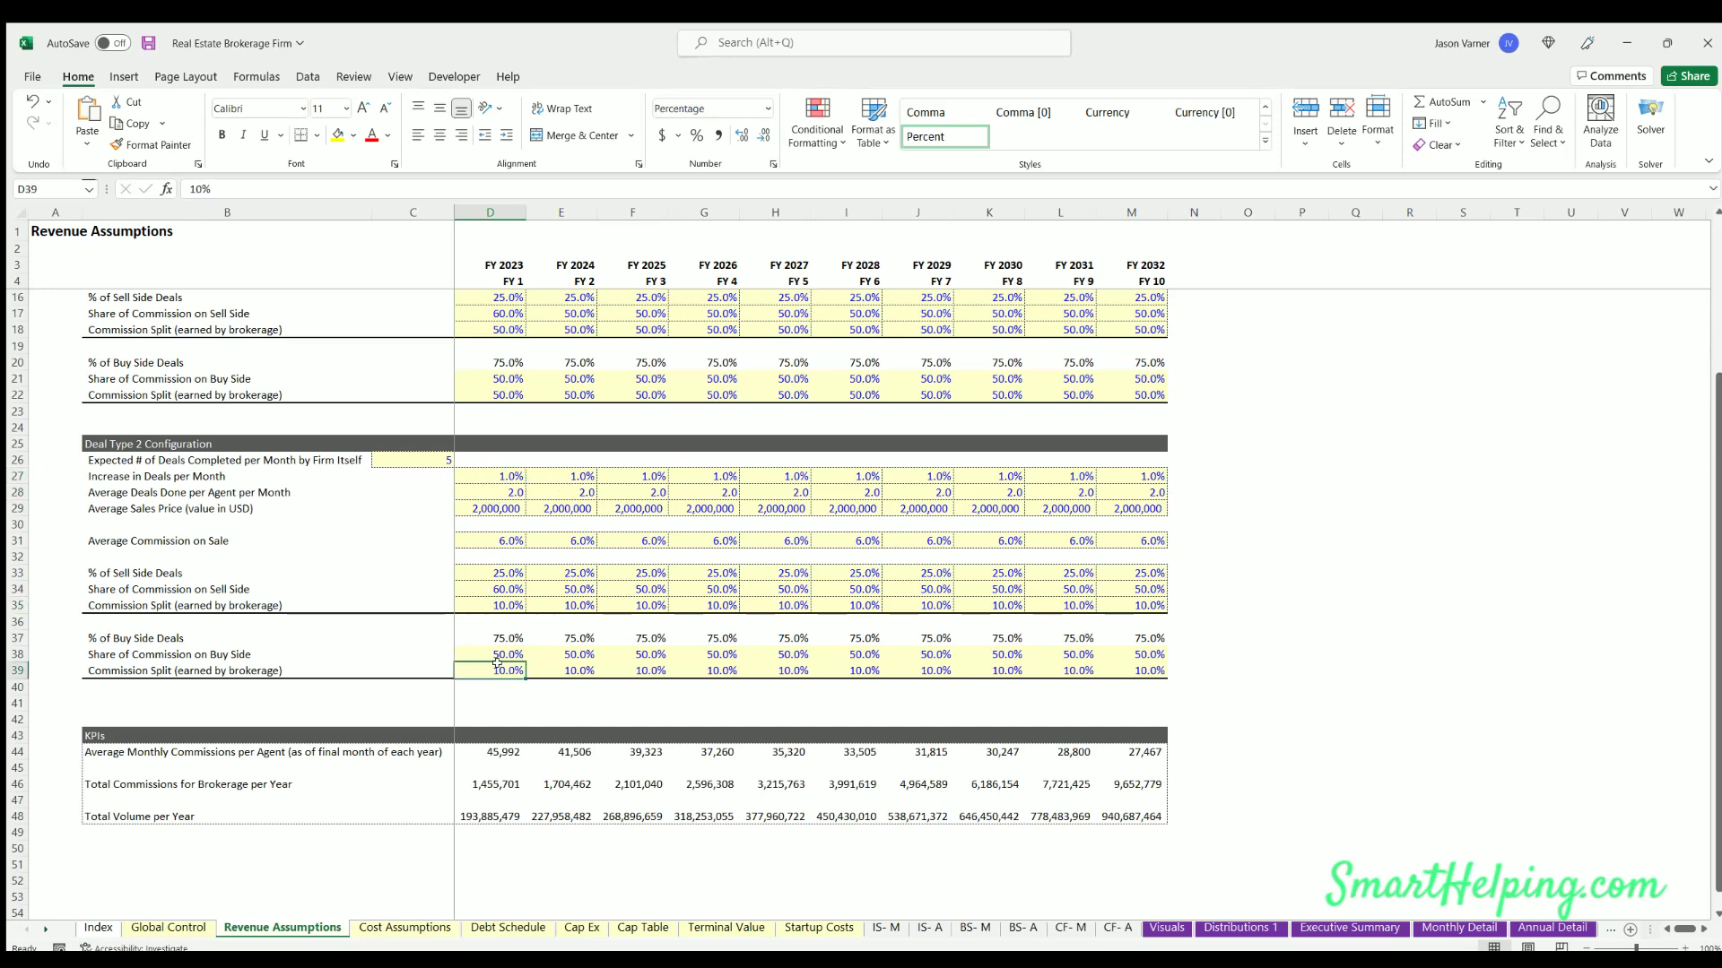
pyautogui.click(497, 570)
pyautogui.click(500, 637)
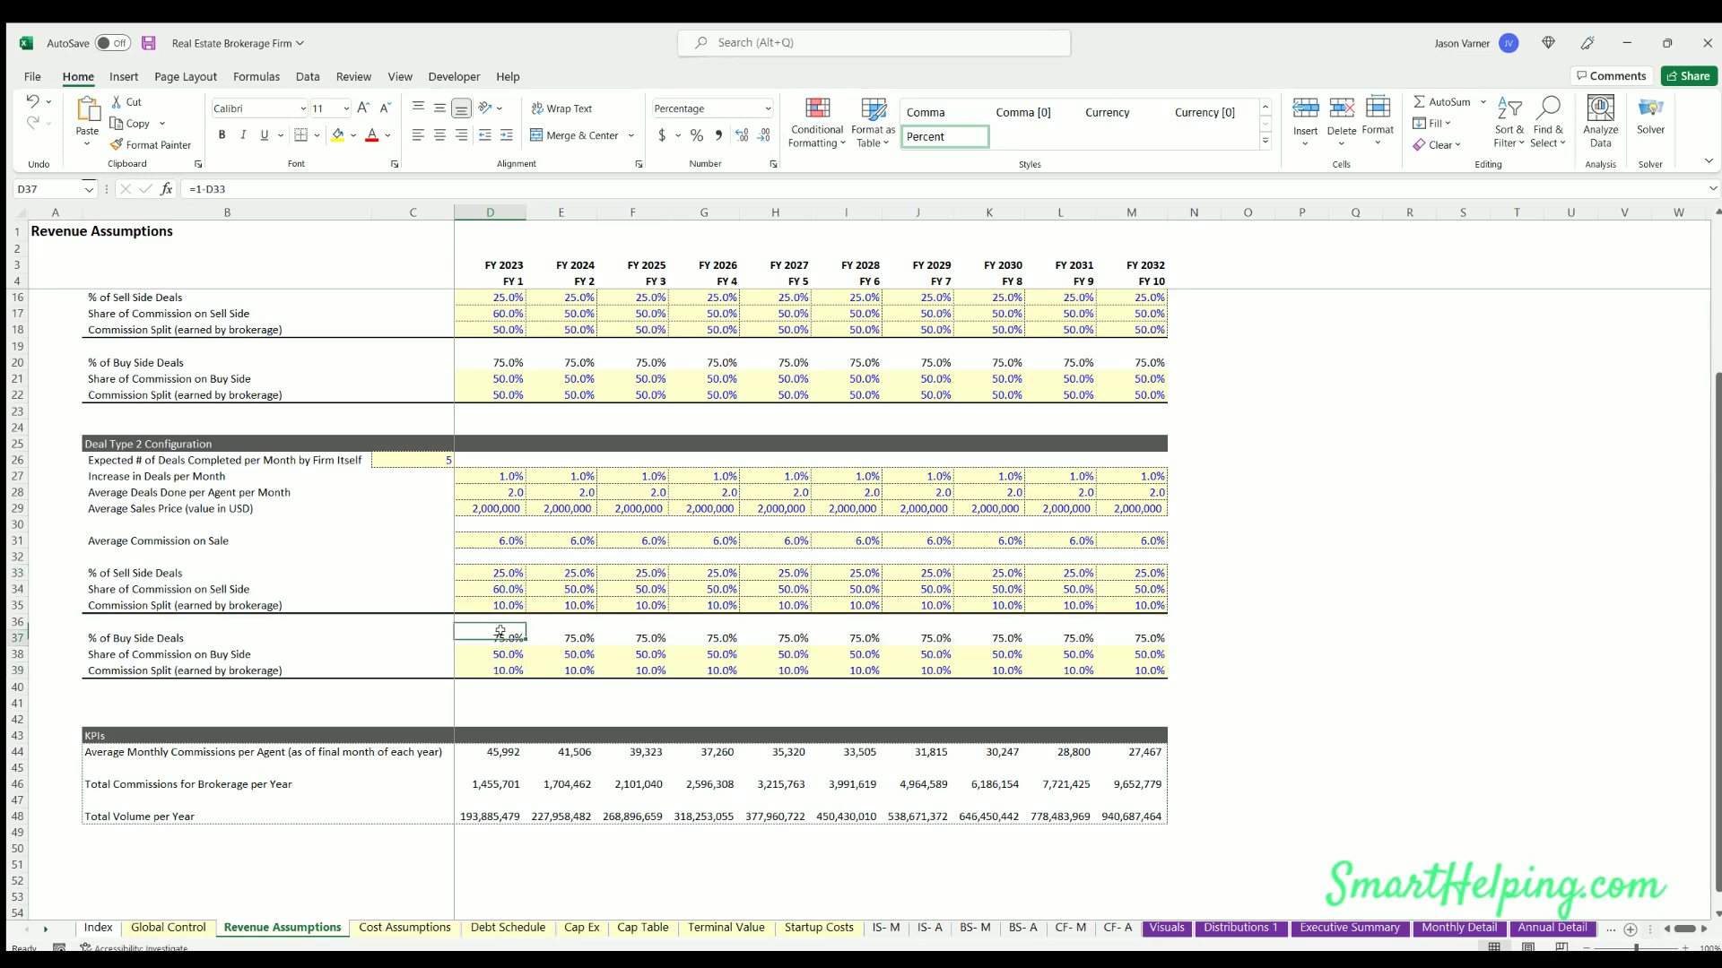
pyautogui.click(485, 504)
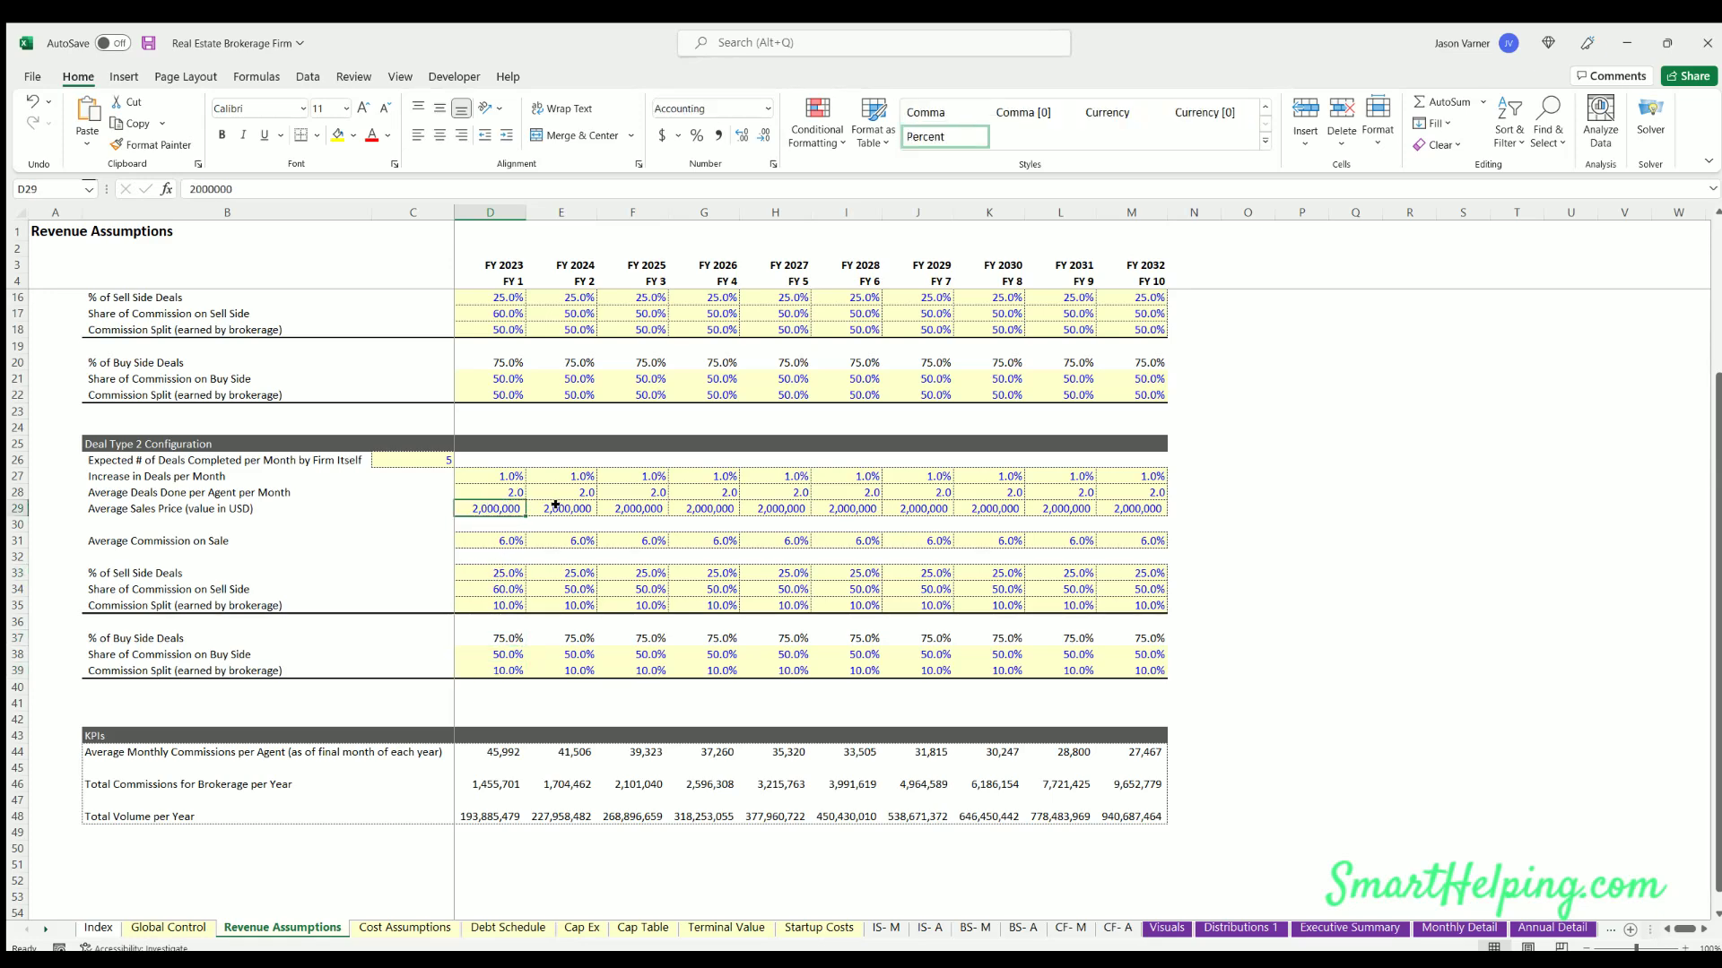
pyautogui.press('Right')
pyautogui.press('Right')
pyautogui.scroll(4, 340, 386)
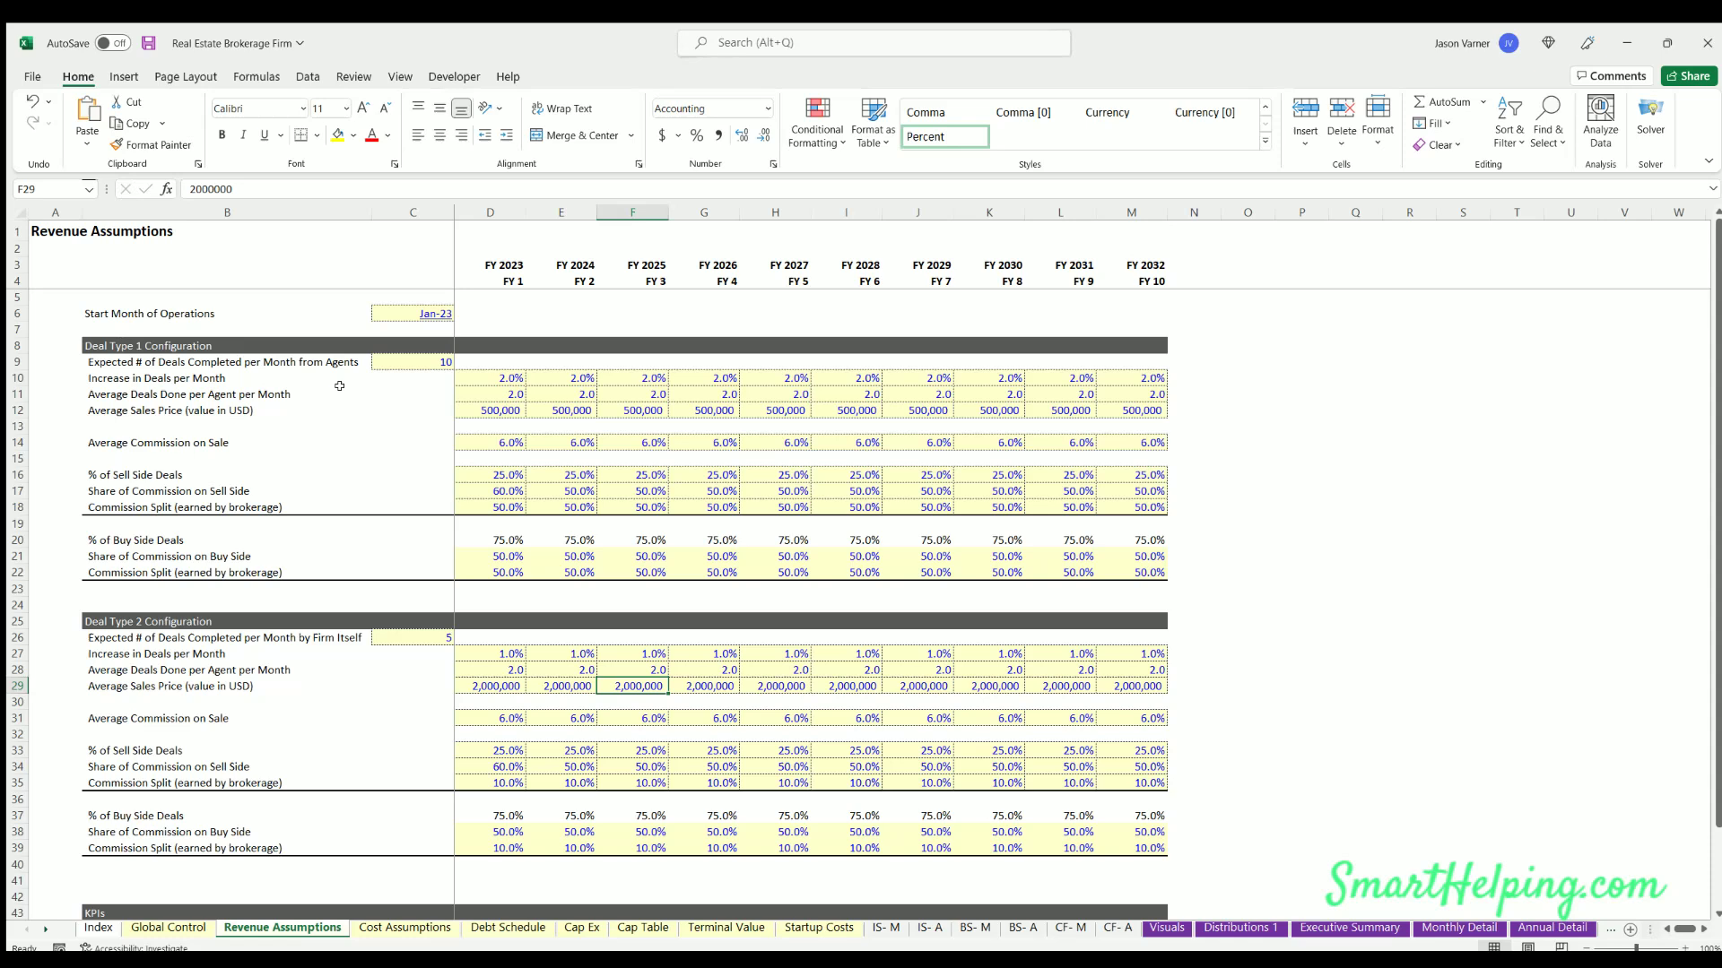
pyautogui.moveTo(117, 345)
pyautogui.mouseDown()
pyautogui.moveTo(377, 363)
pyautogui.moveTo(827, 574)
pyautogui.mouseUp()
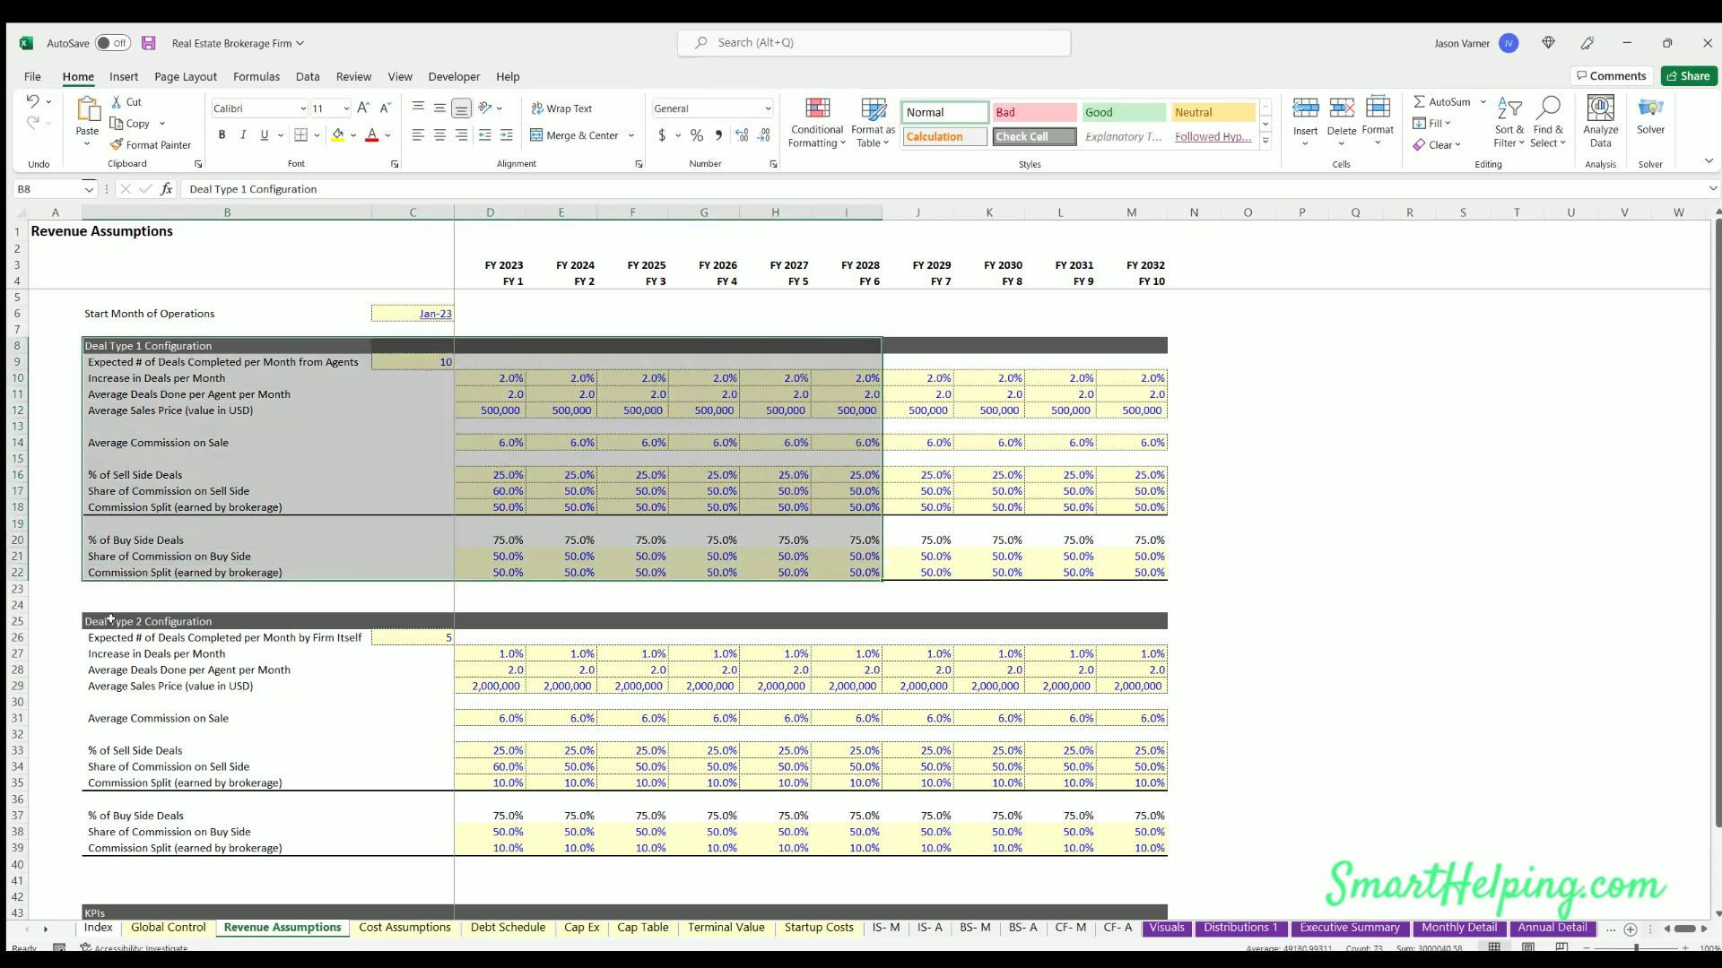
pyautogui.moveTo(116, 346); pyautogui.dragTo(794, 574)
pyautogui.moveTo(99, 617); pyautogui.dragTo(645, 834)
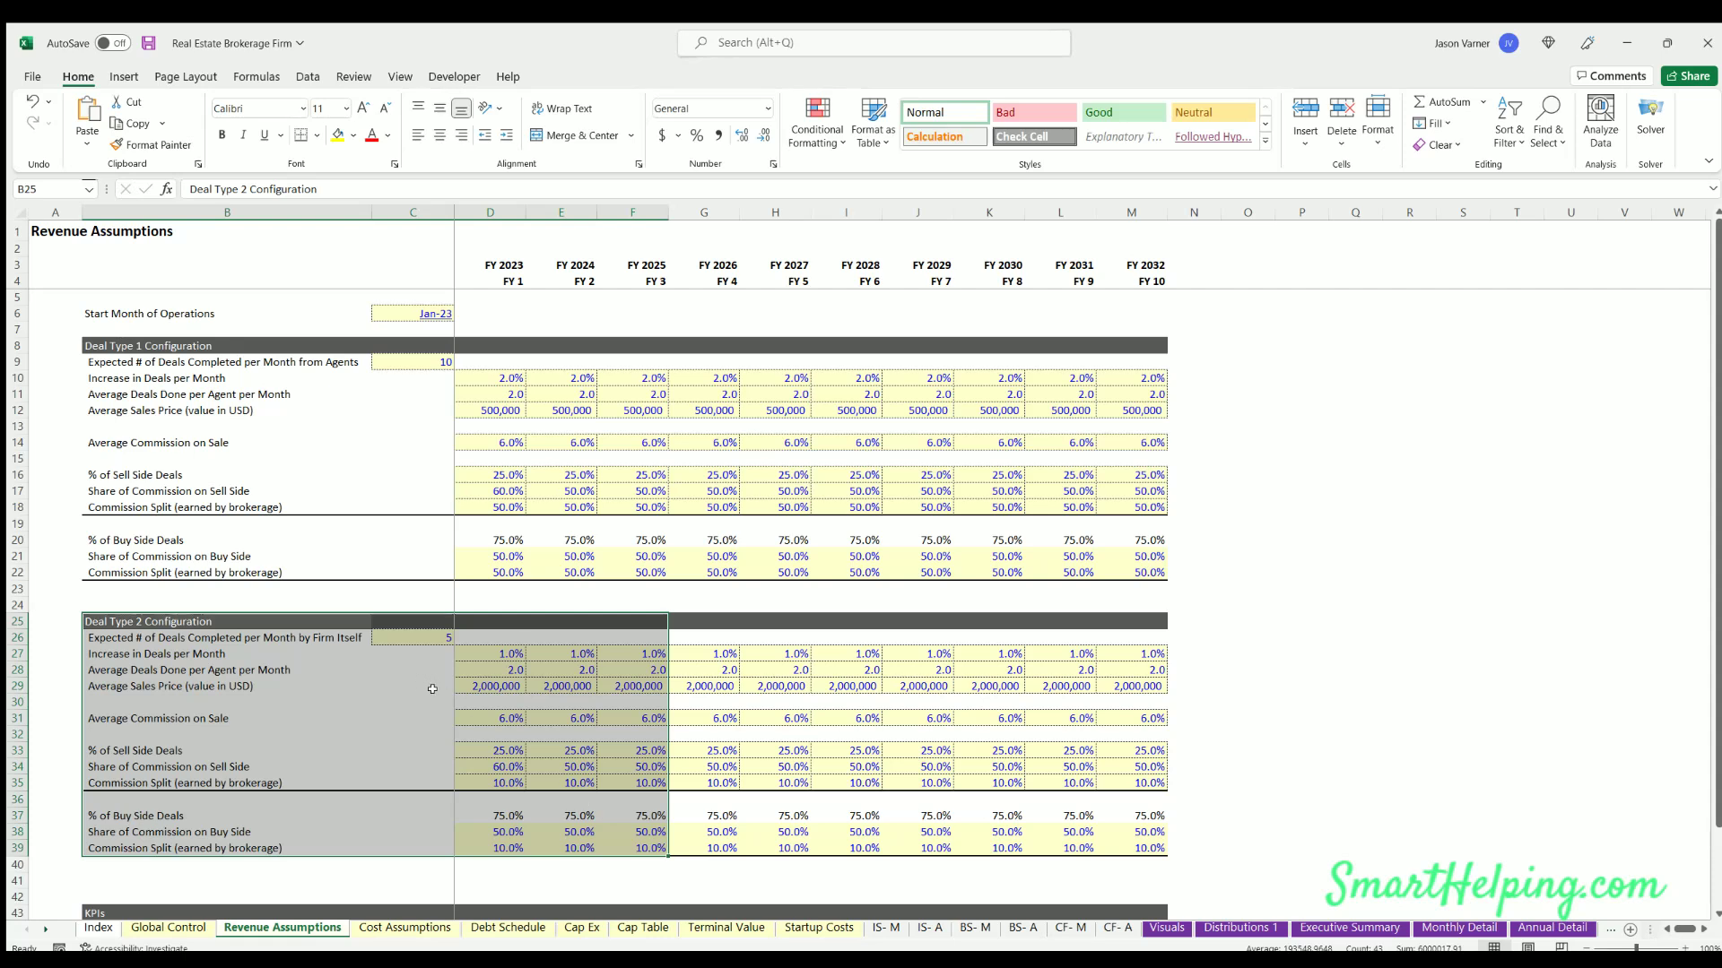
pyautogui.click(495, 777)
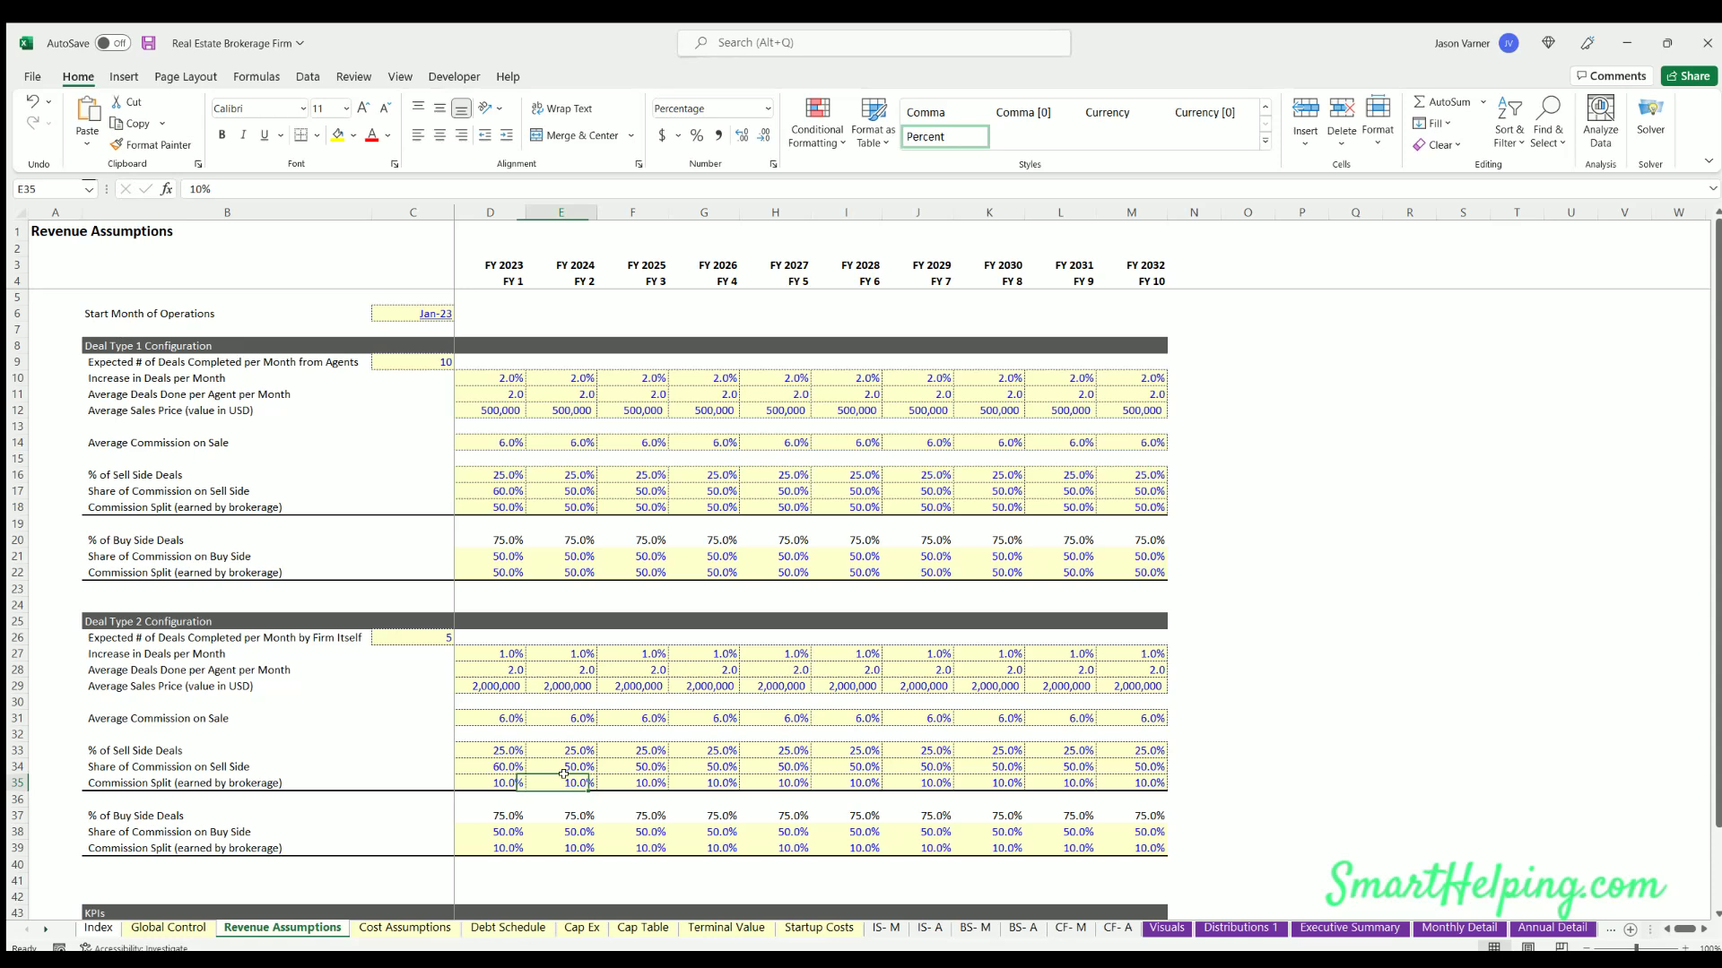
pyautogui.click(509, 843)
pyautogui.click(575, 844)
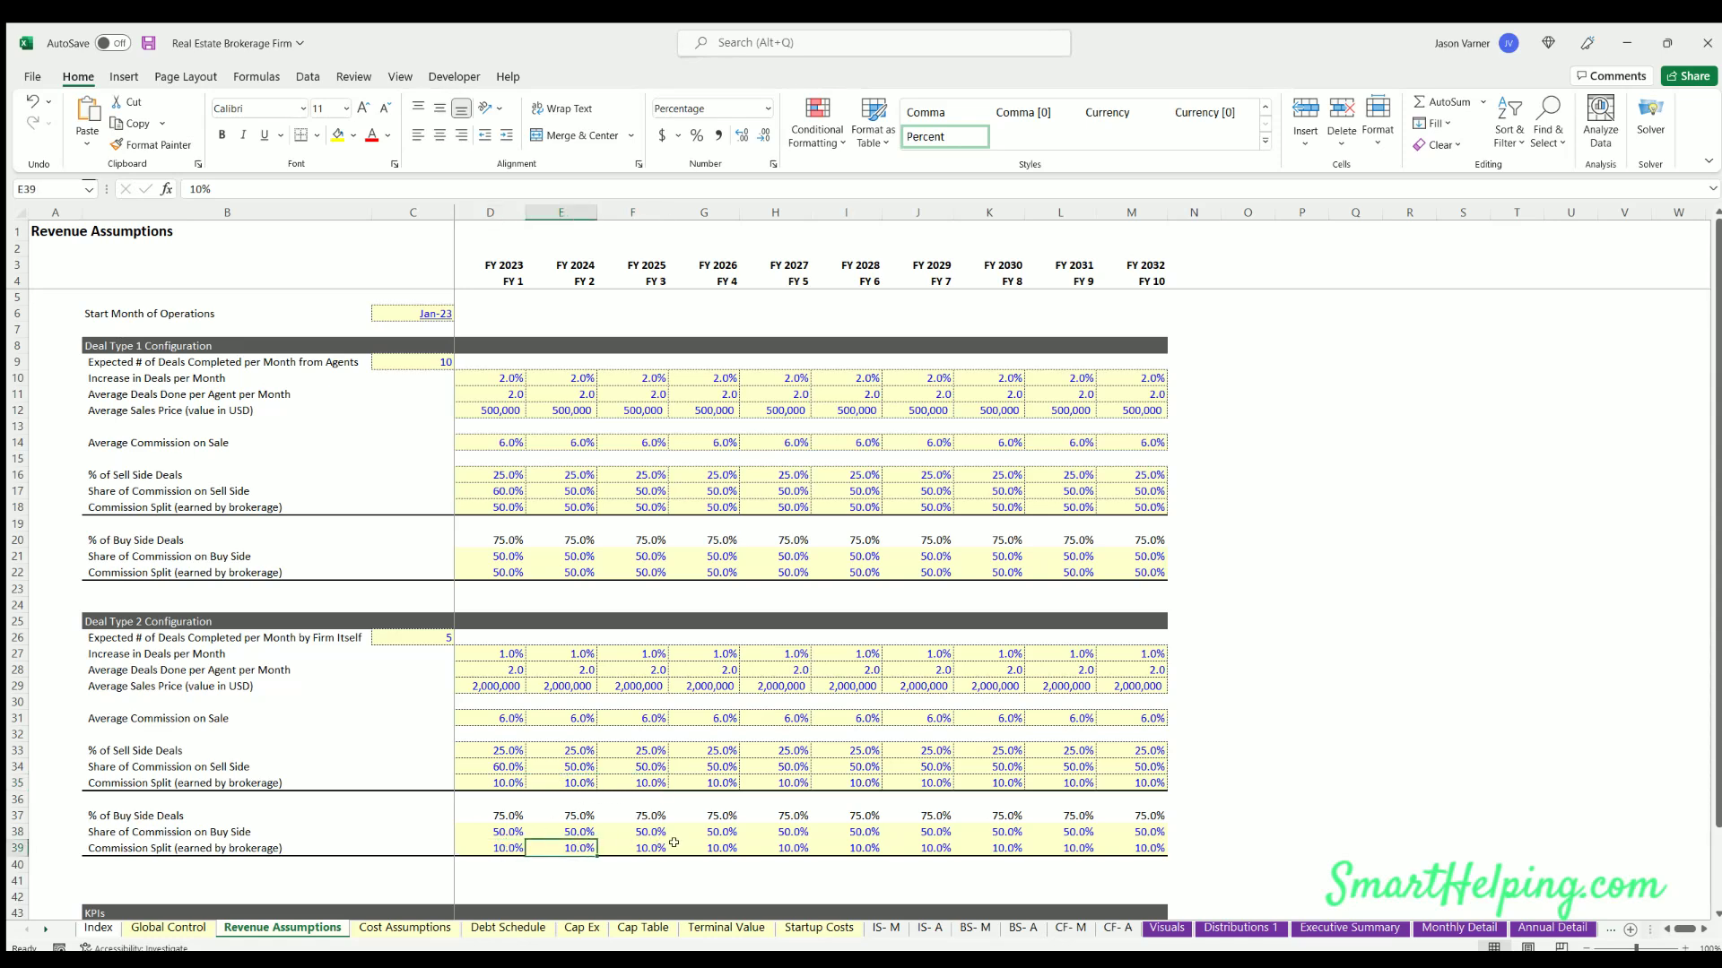
pyautogui.click(130, 344)
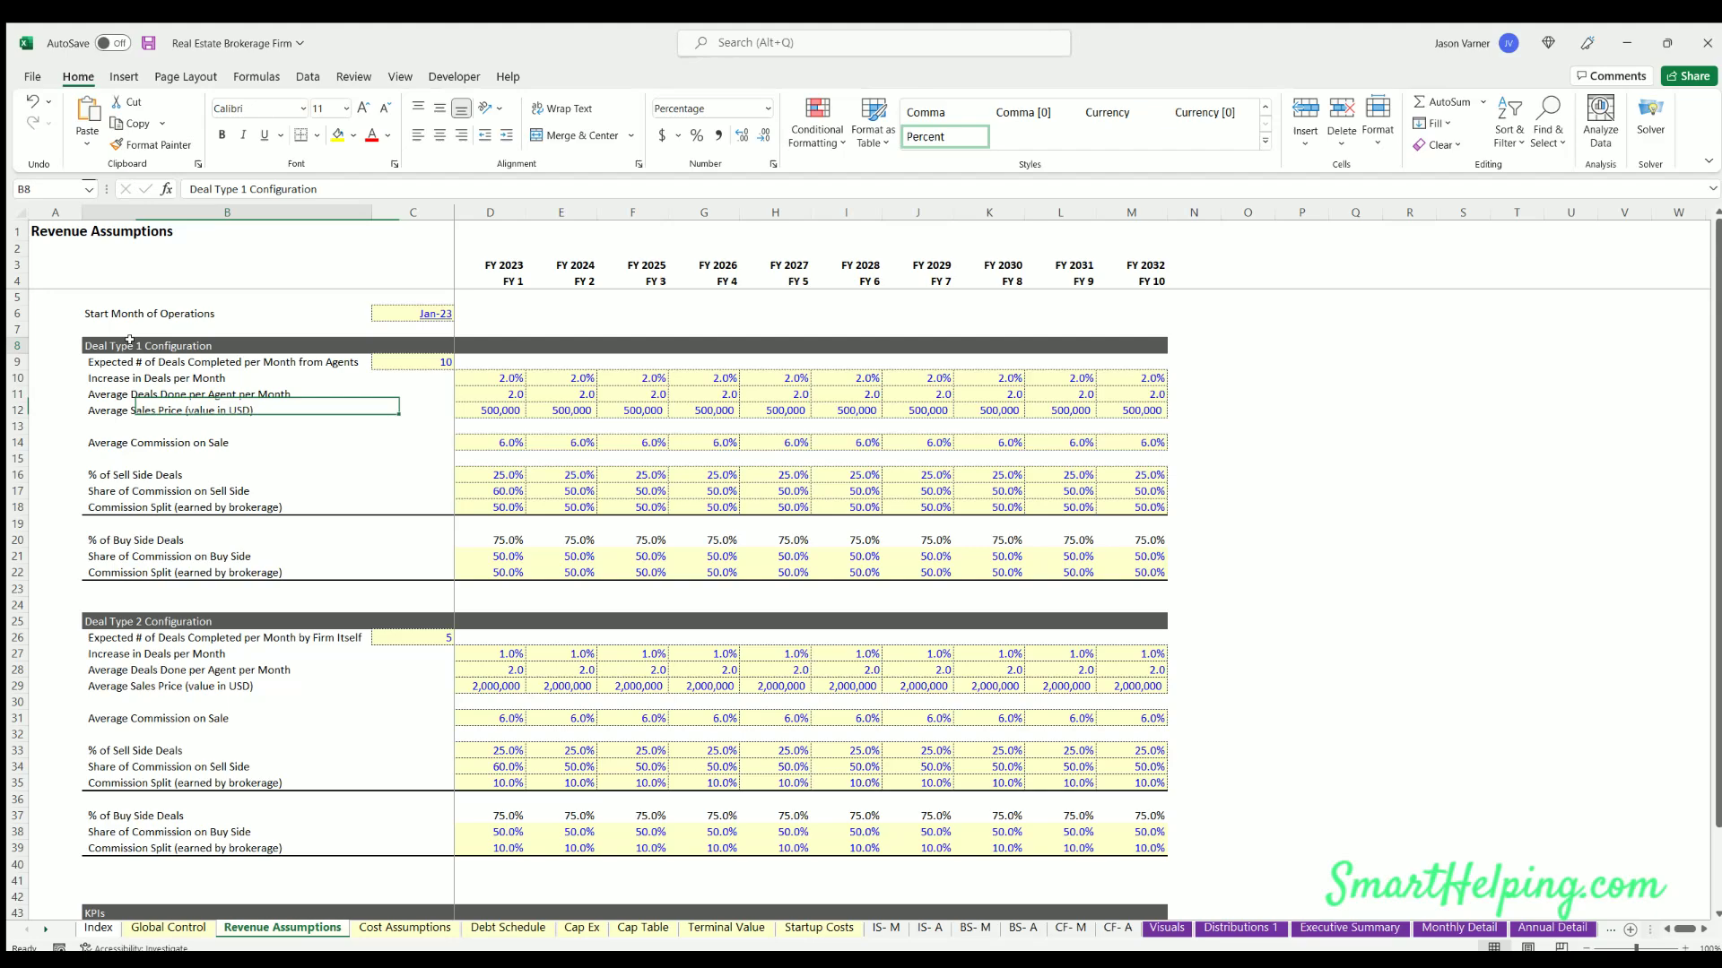
pyautogui.scroll(-7, 214, 508)
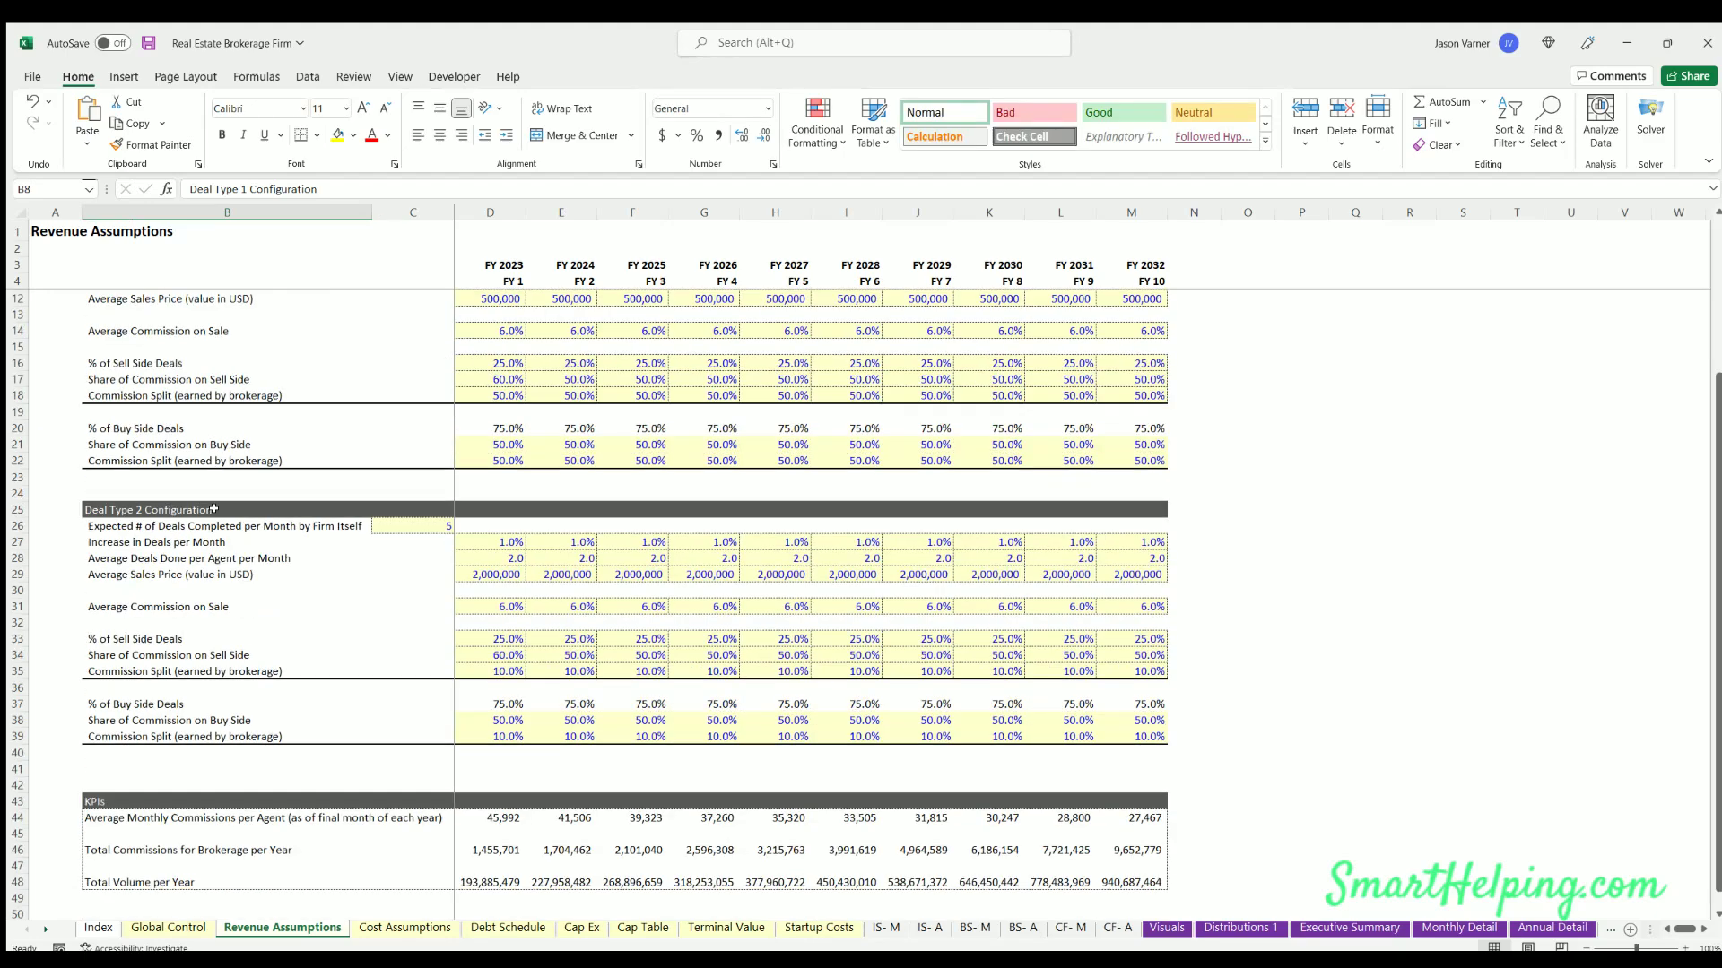
pyautogui.click(141, 563)
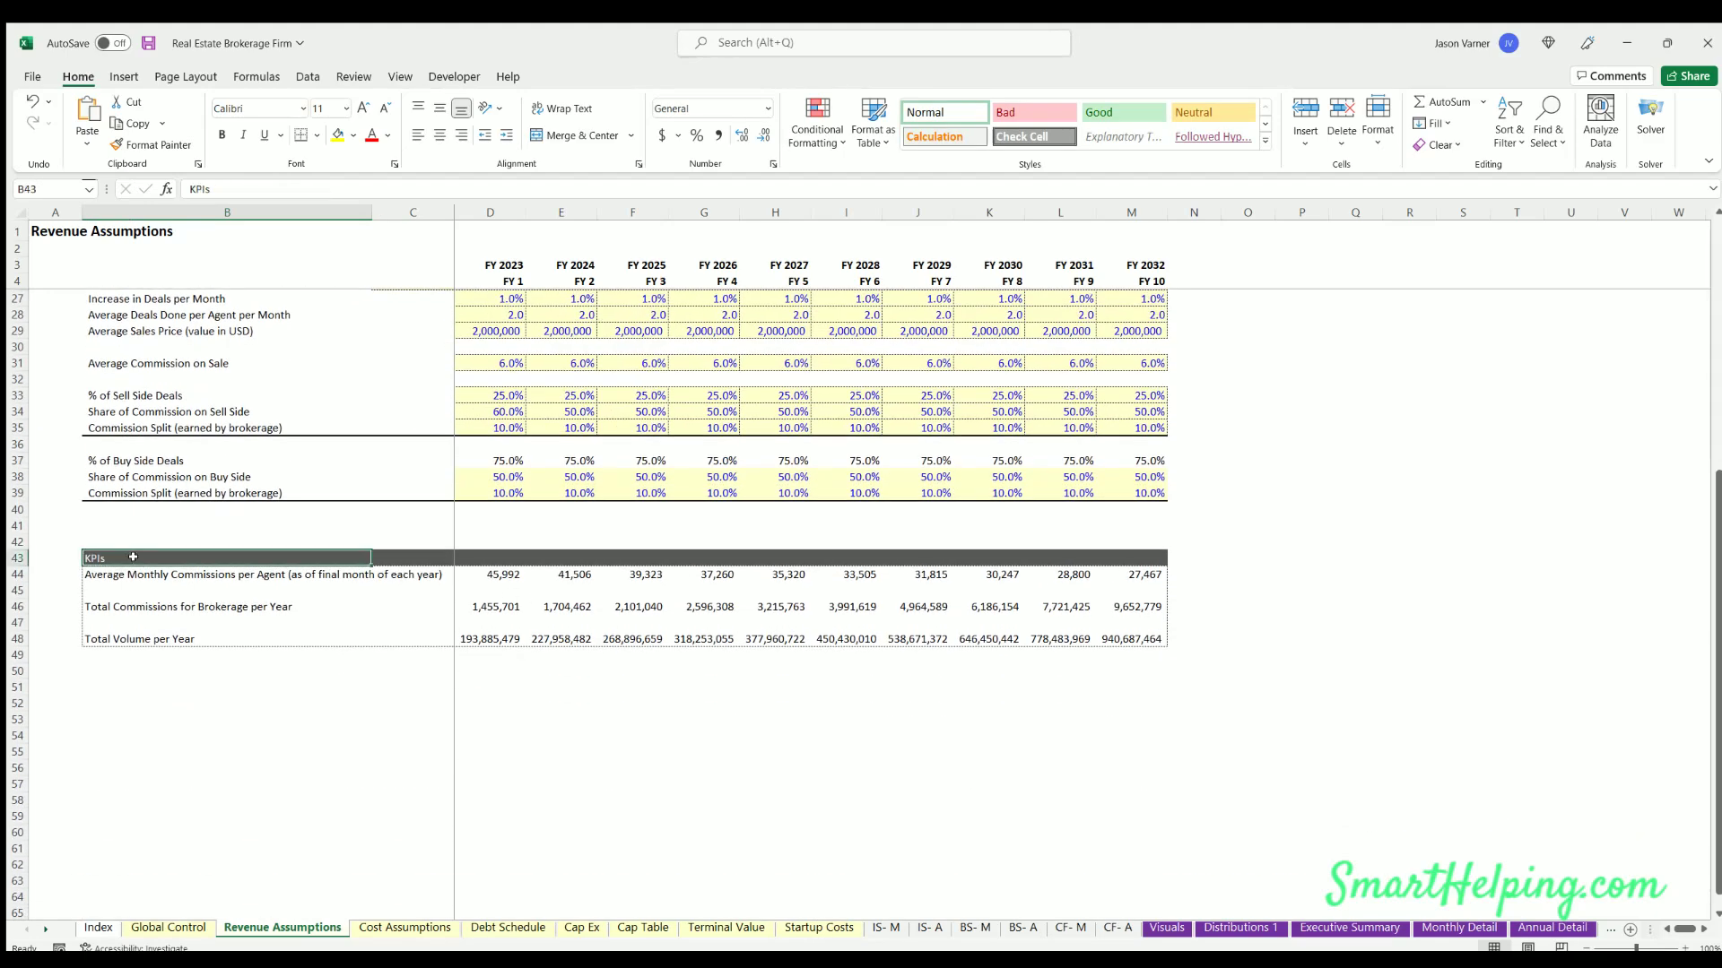
pyautogui.scroll(4, 417, 599)
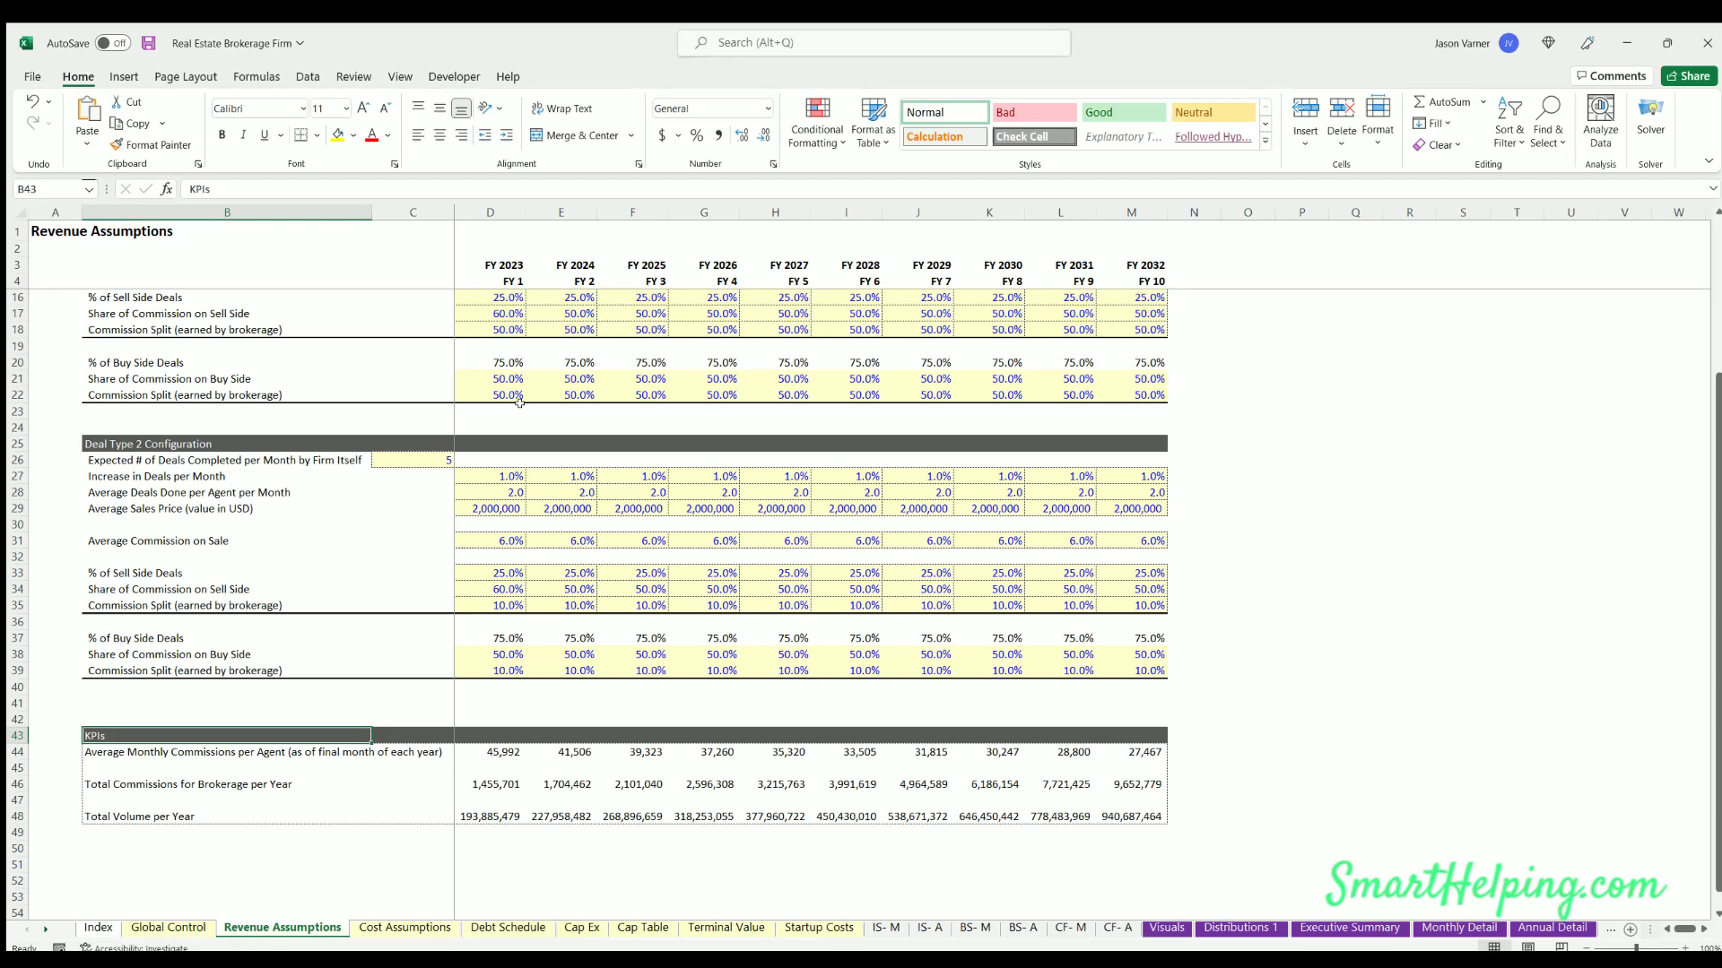
pyautogui.scroll(-4, 460, 614)
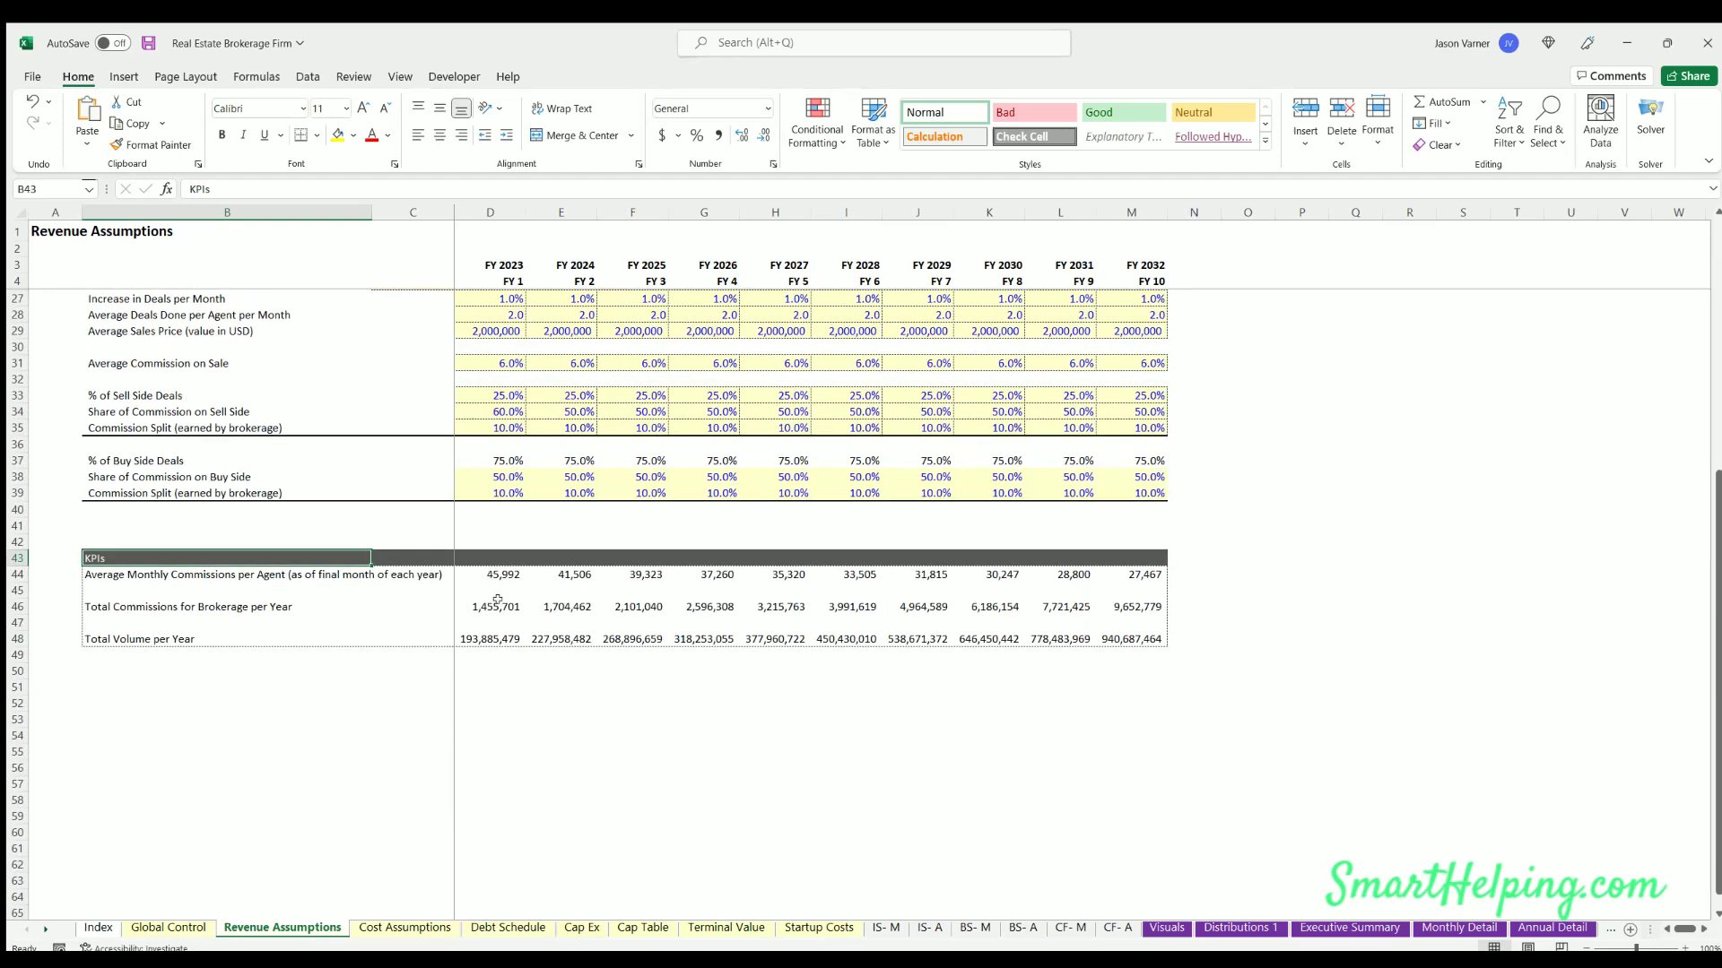
pyautogui.click(499, 573)
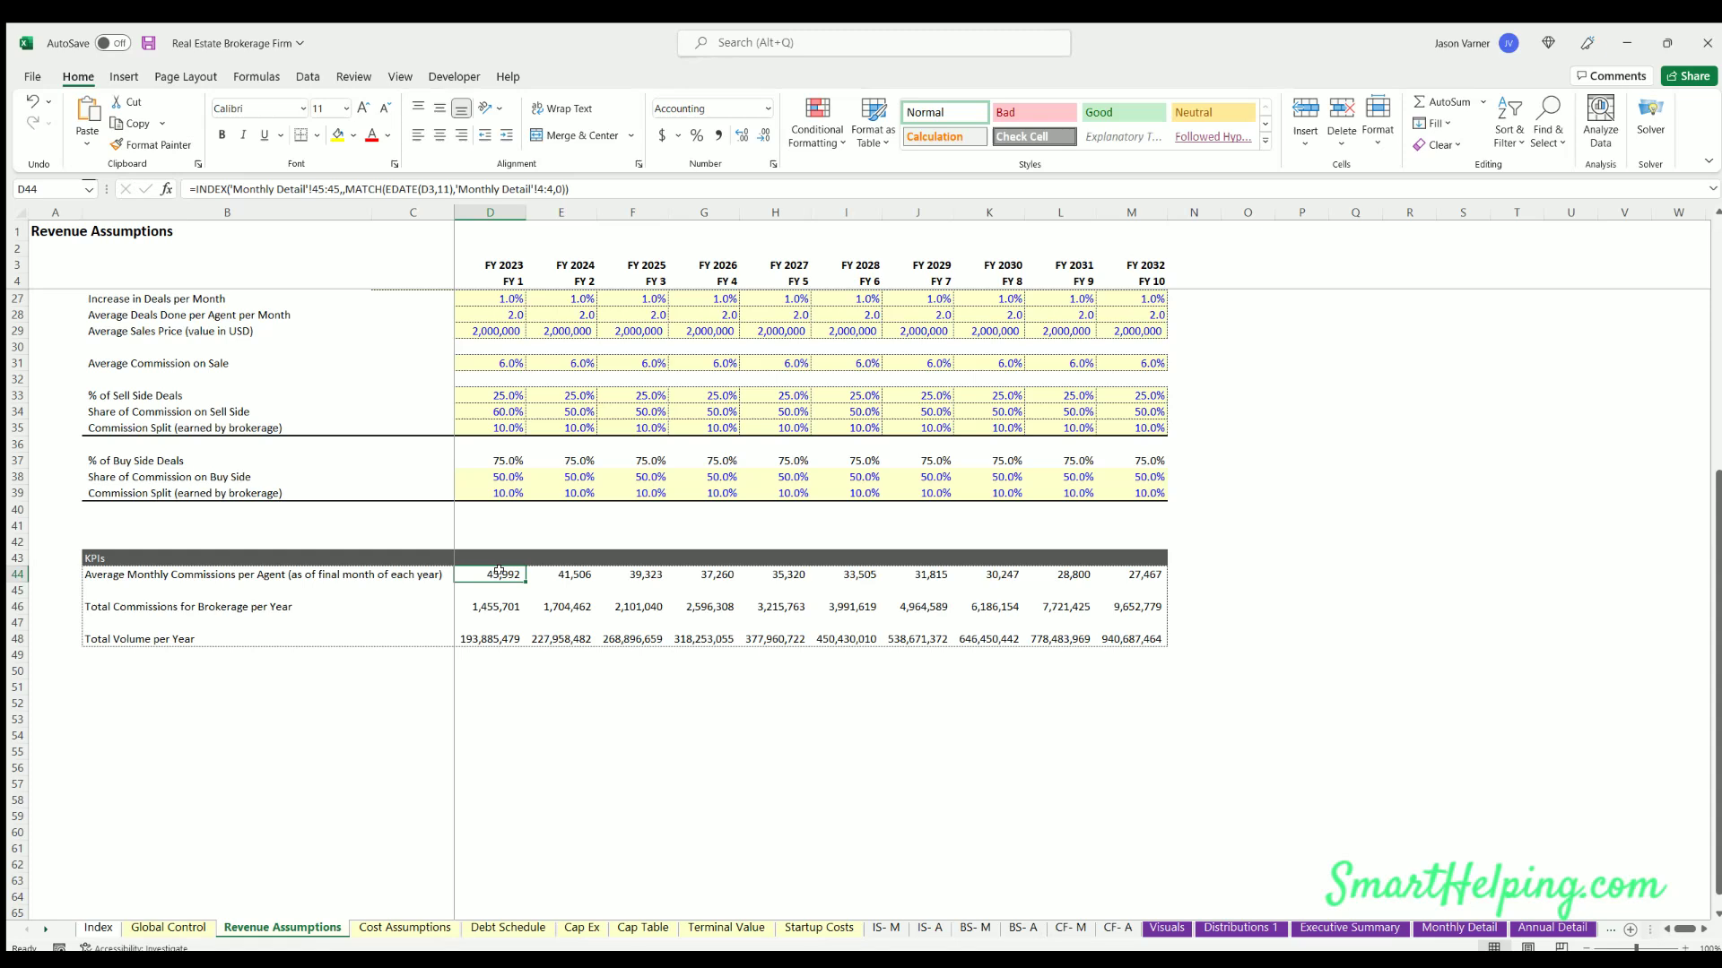
pyautogui.click(570, 573)
pyautogui.click(633, 574)
pyautogui.click(704, 573)
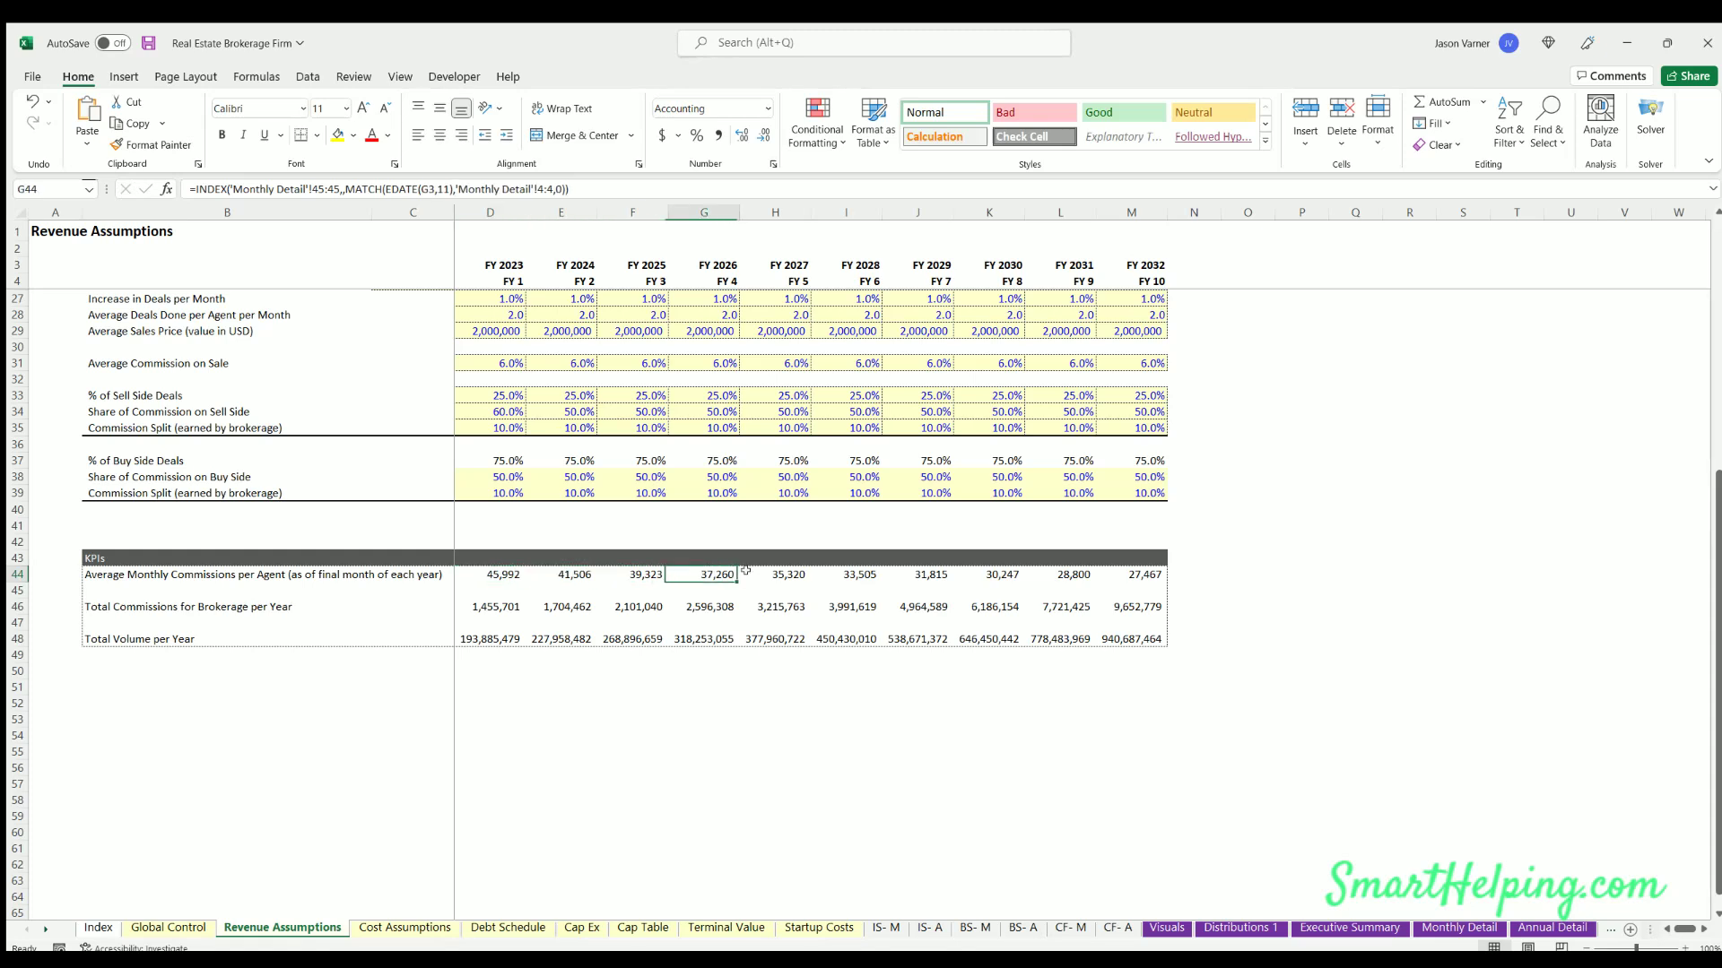
pyautogui.click(767, 574)
pyautogui.click(503, 572)
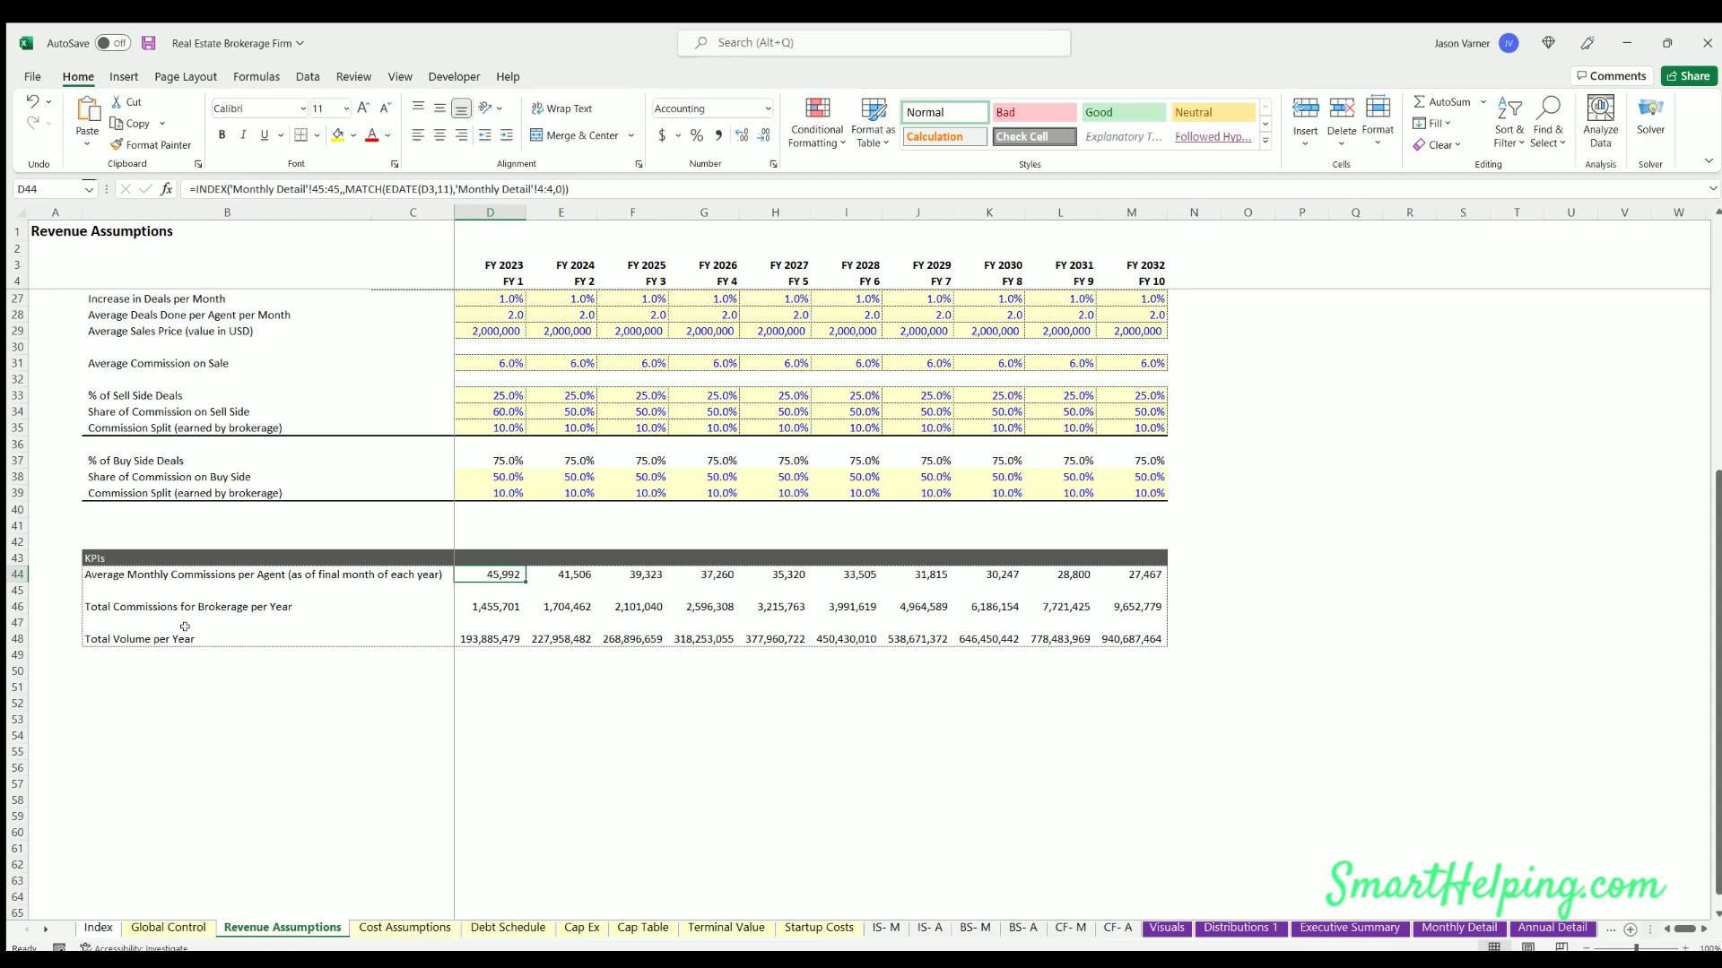
pyautogui.click(498, 604)
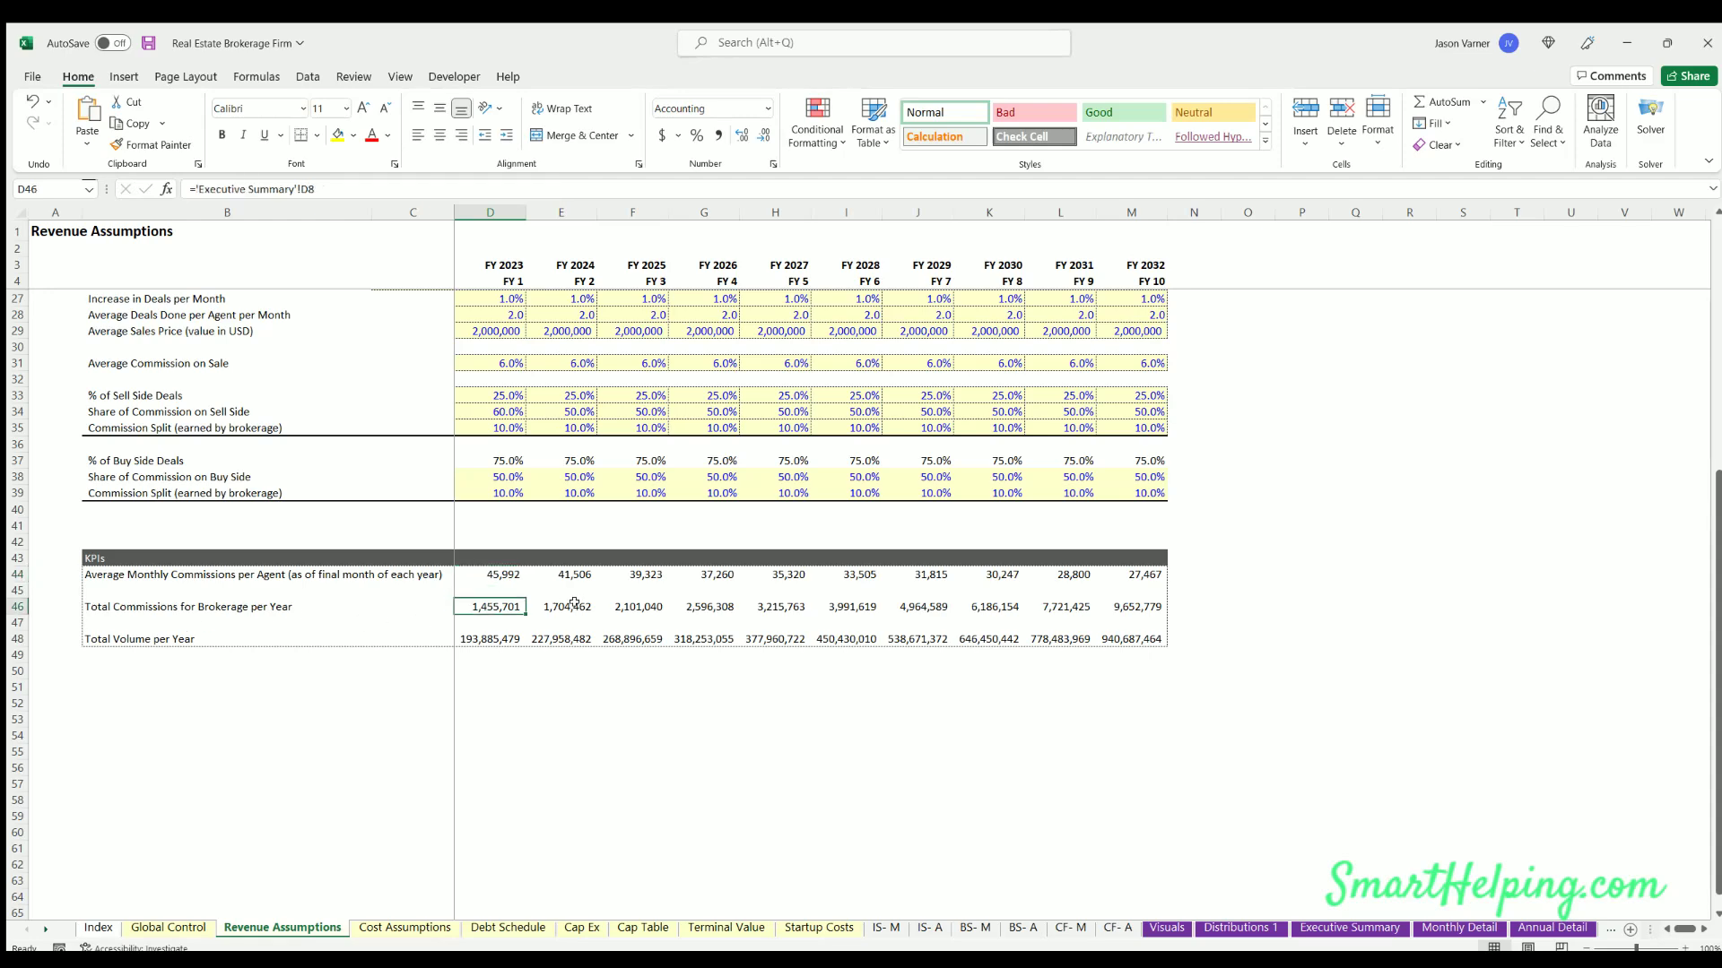
pyautogui.click(572, 604)
pyautogui.moveTo(495, 489); pyautogui.dragTo(565, 493)
pyautogui.moveTo(495, 420); pyautogui.dragTo(548, 437)
pyautogui.scroll(7, 549, 438)
pyautogui.moveTo(496, 565); pyautogui.dragTo(561, 572)
pyautogui.moveTo(486, 505); pyautogui.dragTo(565, 507)
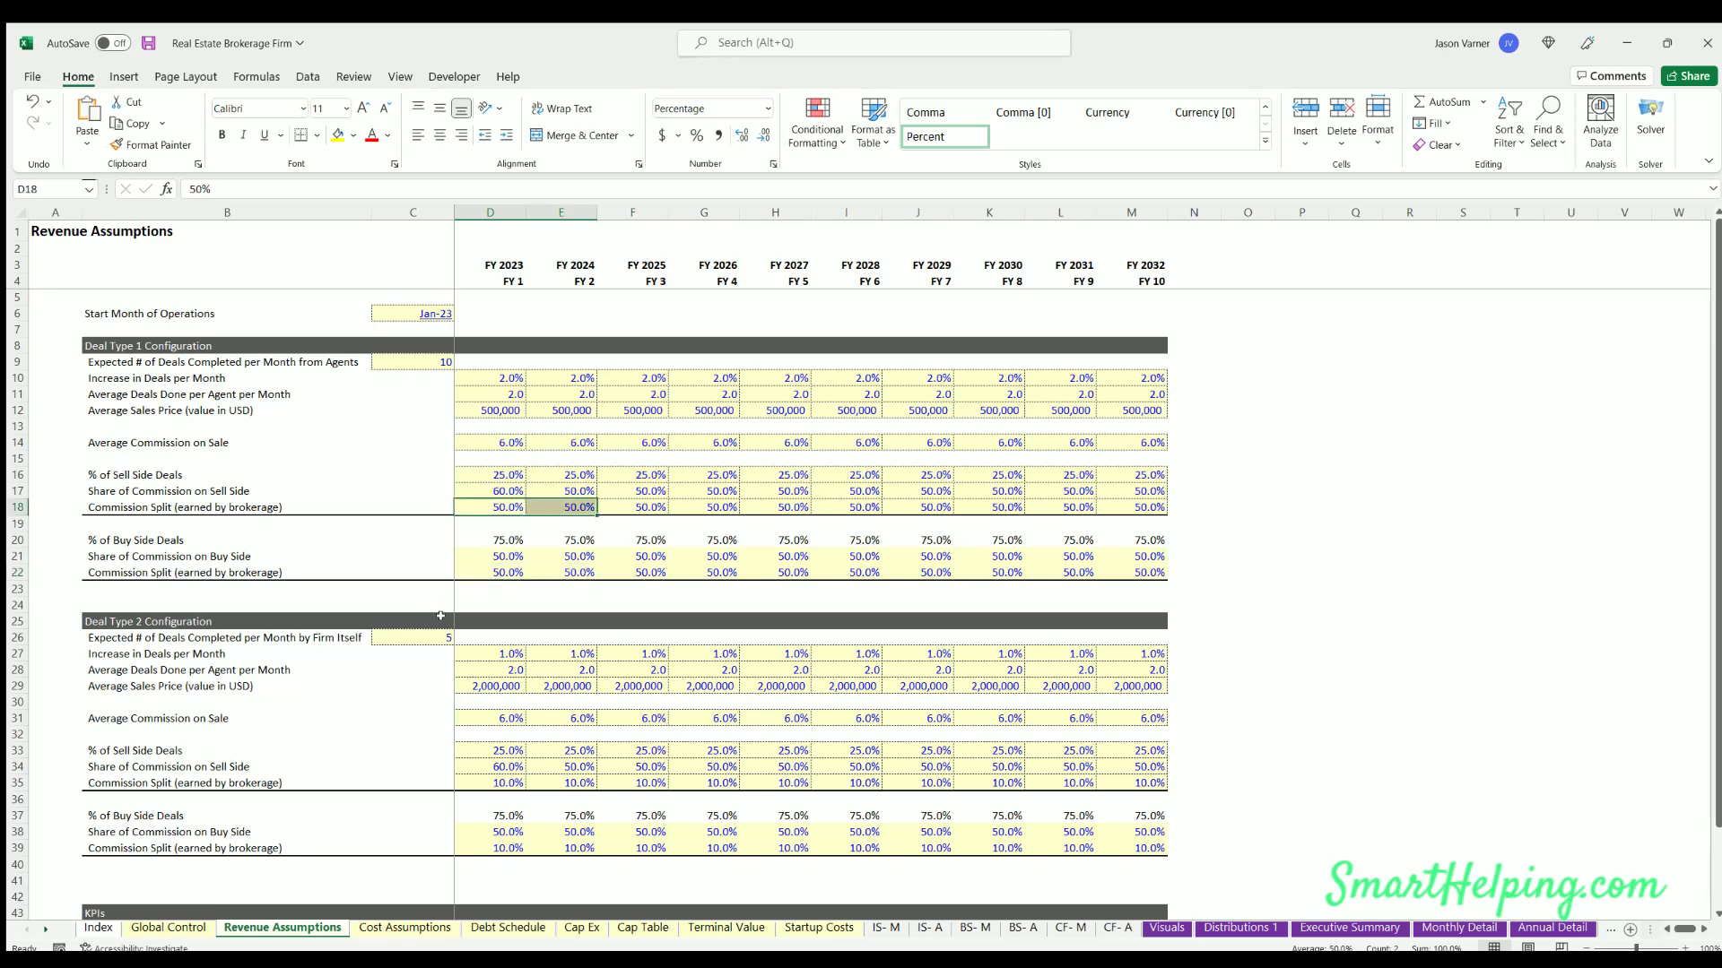
pyautogui.scroll(-7, 440, 616)
pyautogui.click(119, 633)
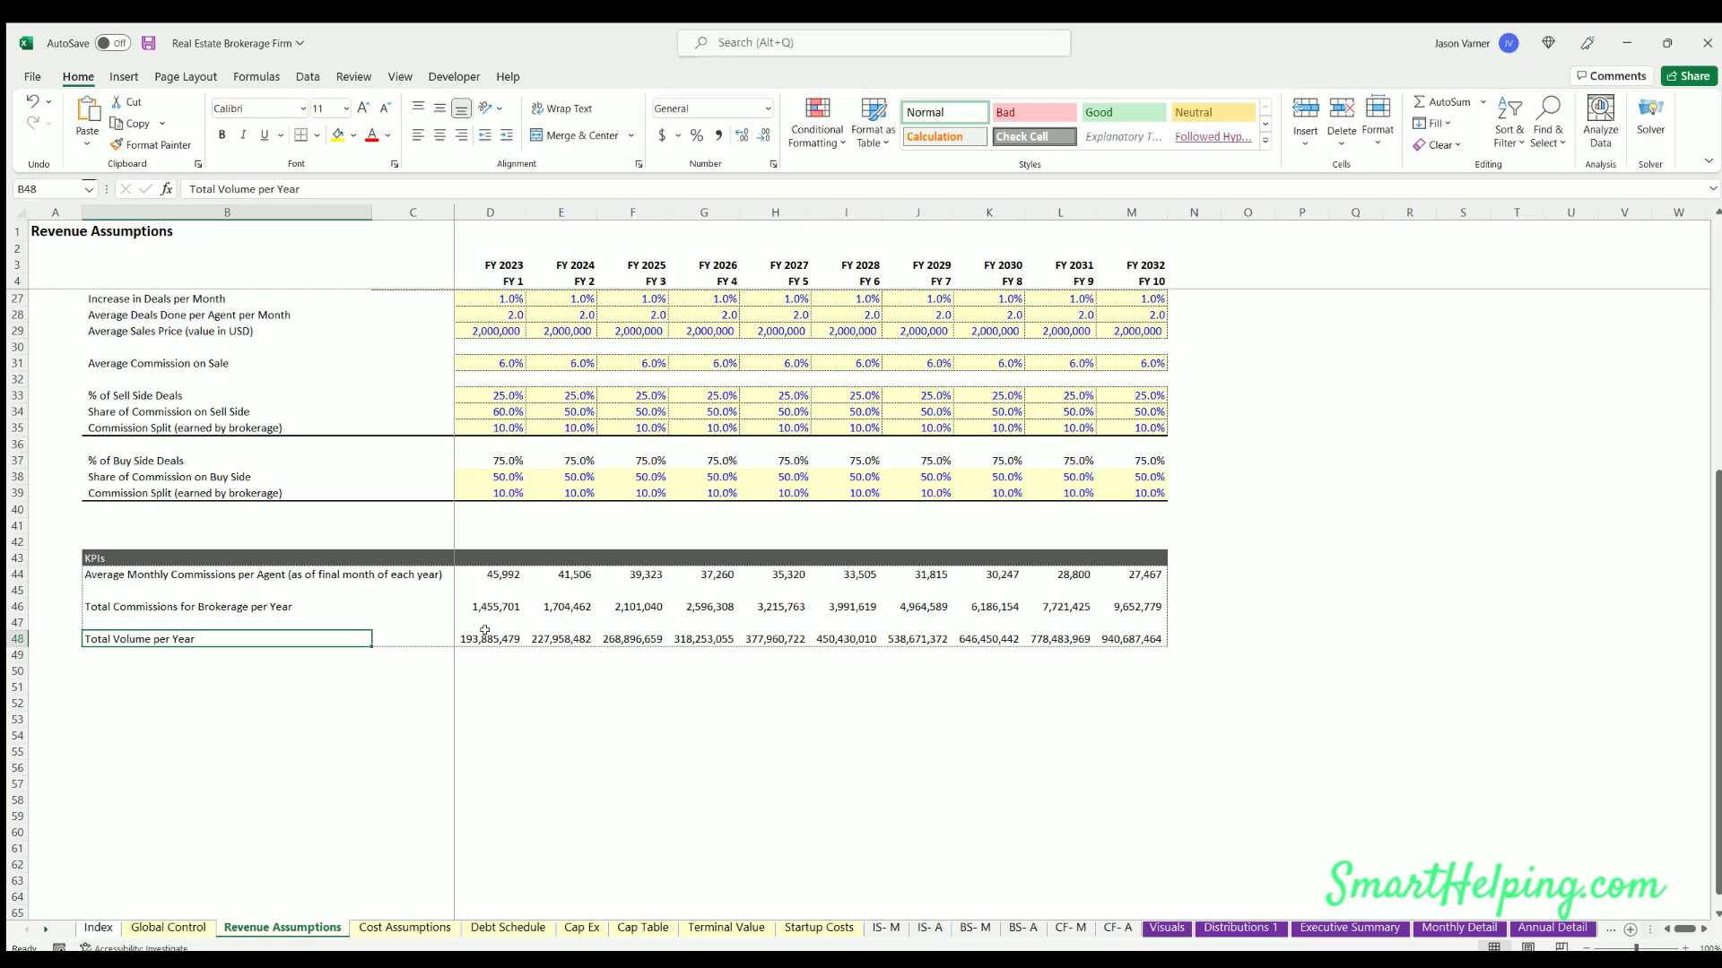
pyautogui.click(485, 634)
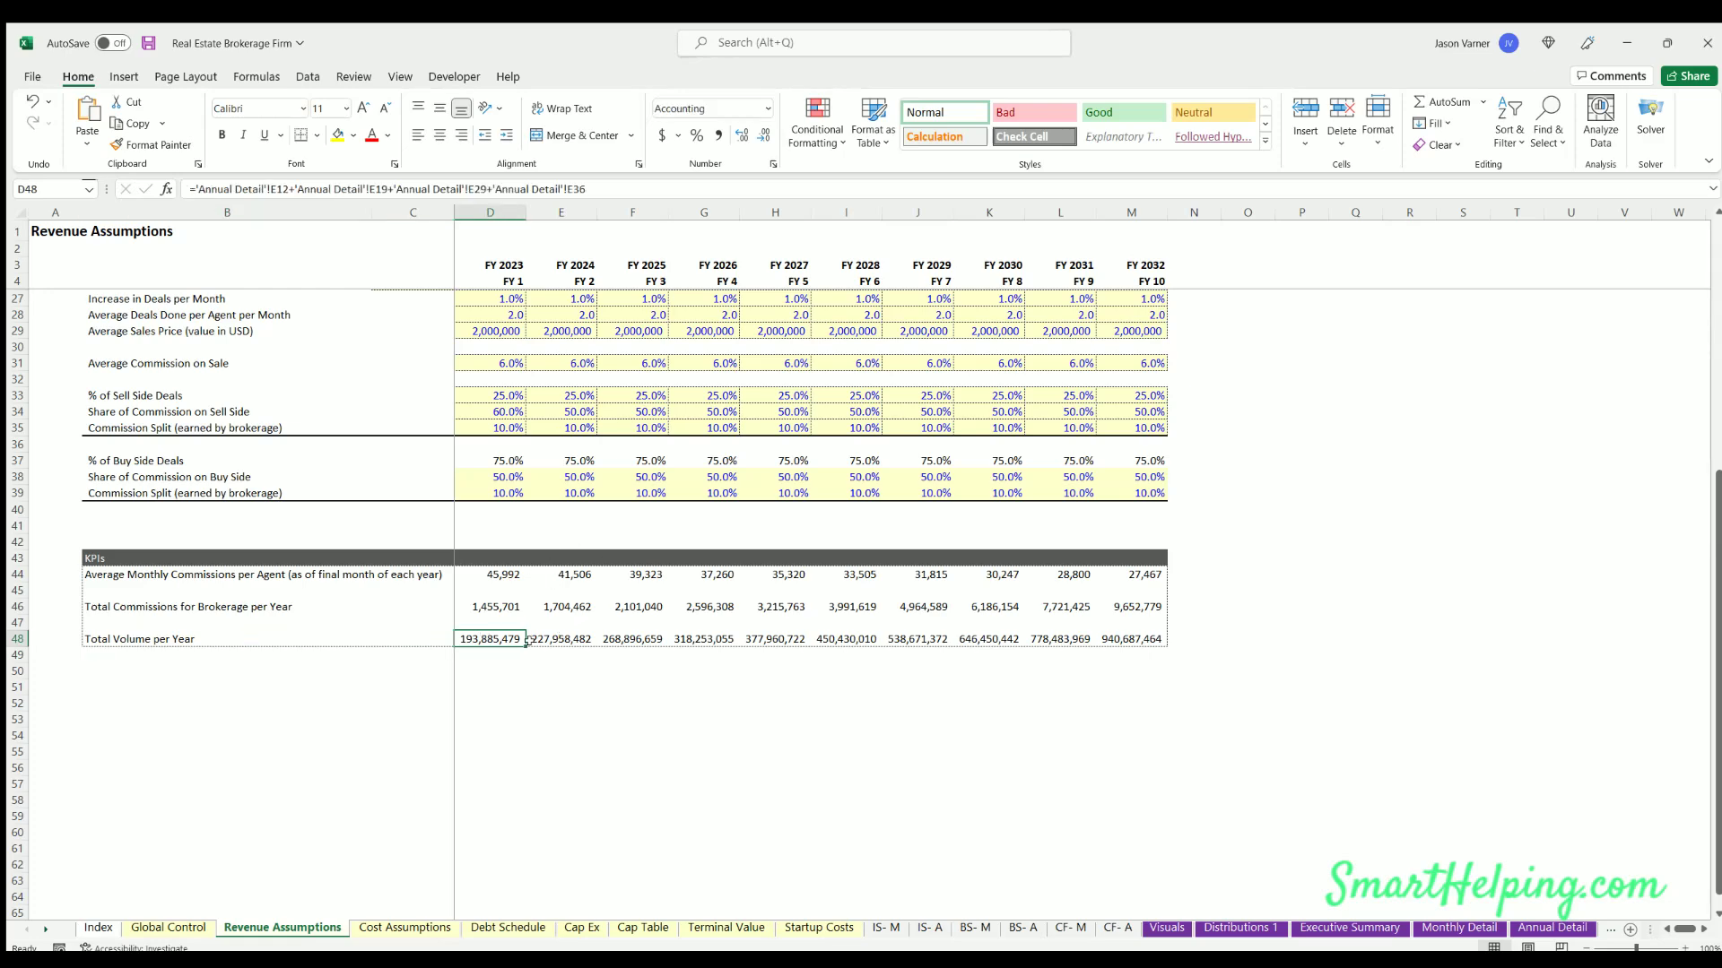
pyautogui.scroll(7, 375, 361)
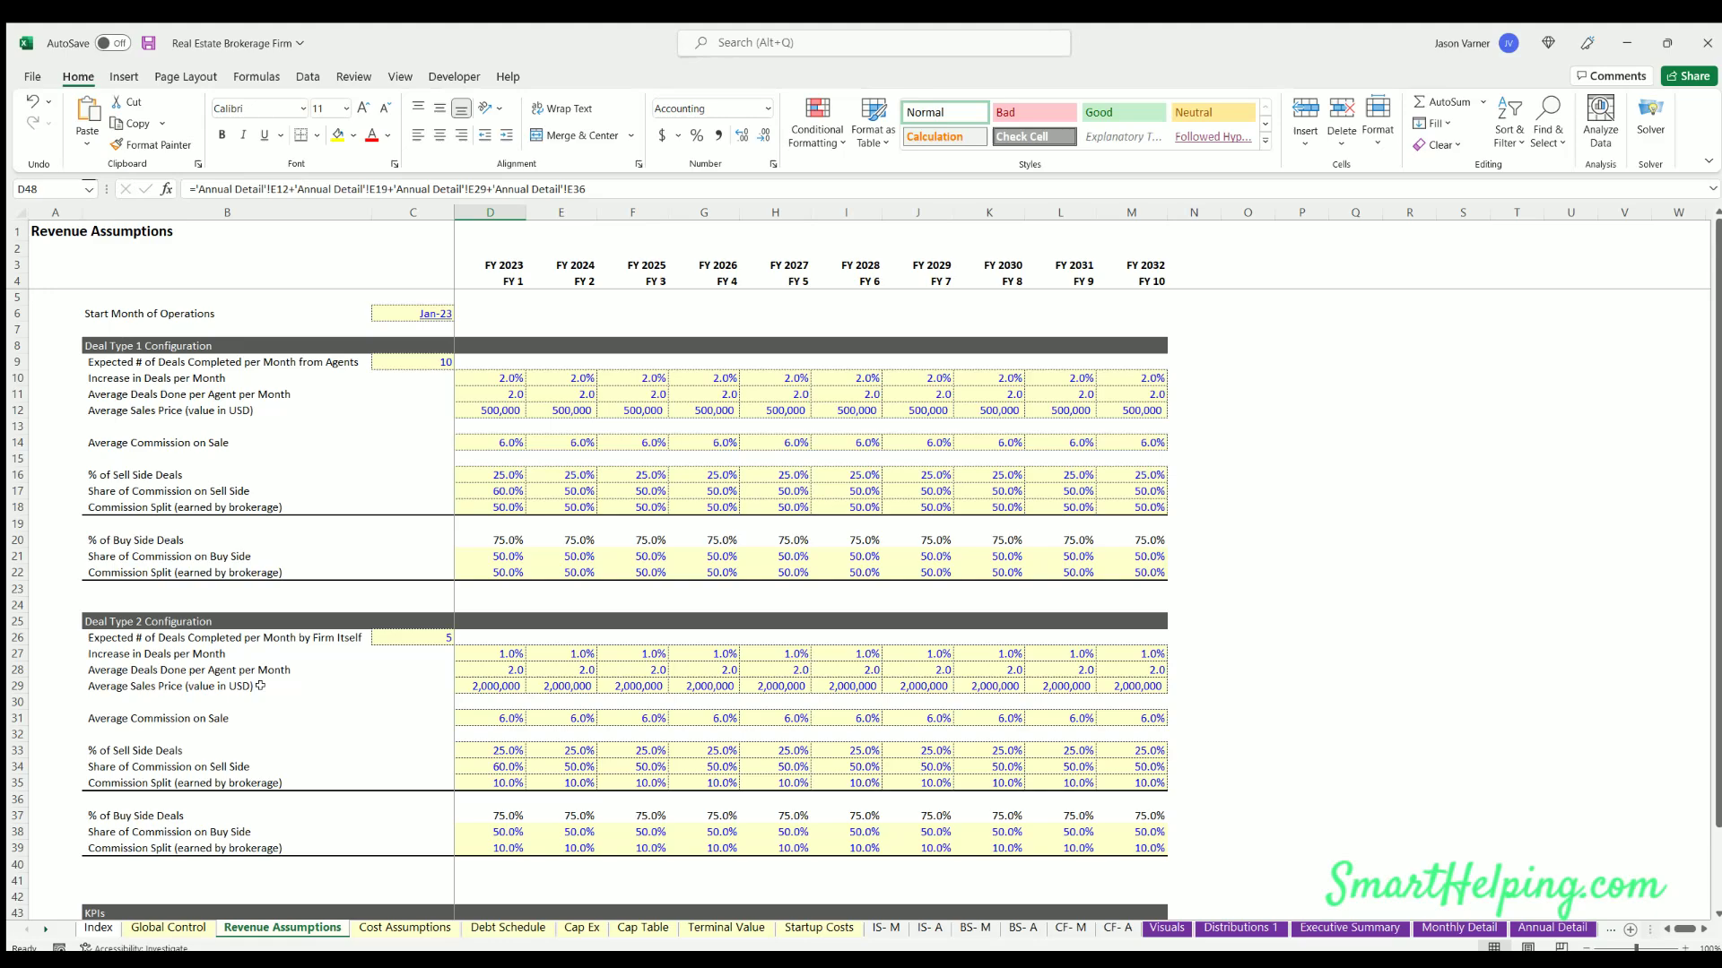
pyautogui.scroll(-3, 259, 685)
pyautogui.scroll(3, 259, 685)
pyautogui.click(405, 927)
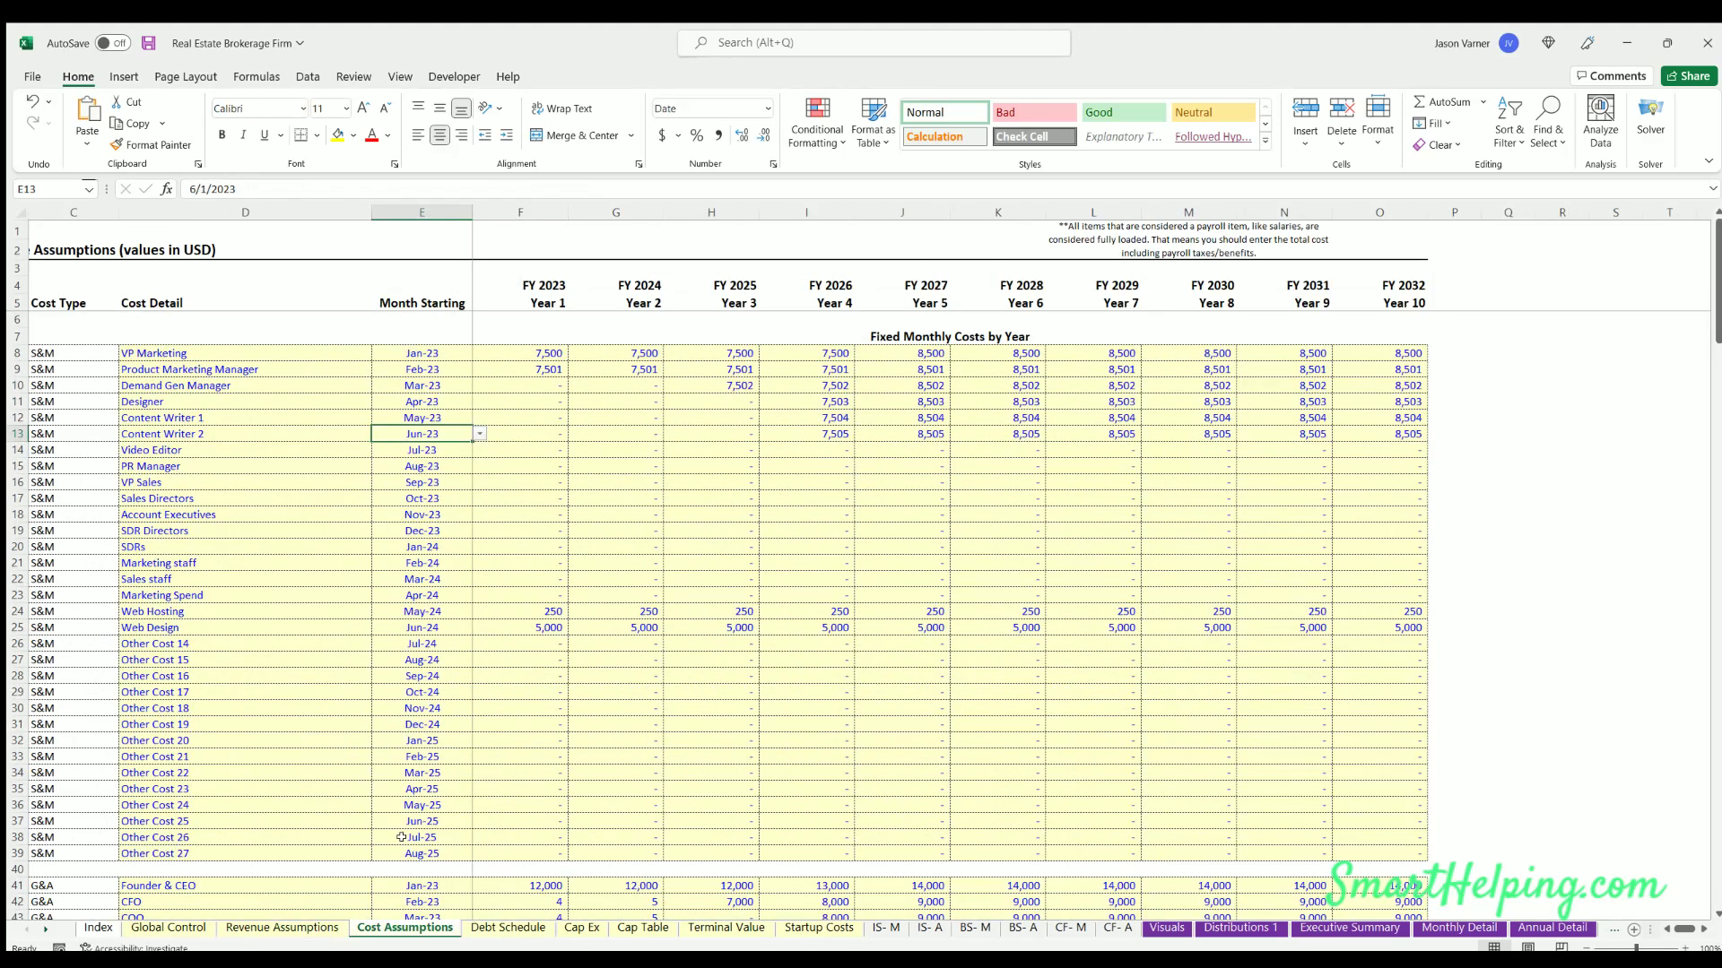
pyautogui.click(199, 353)
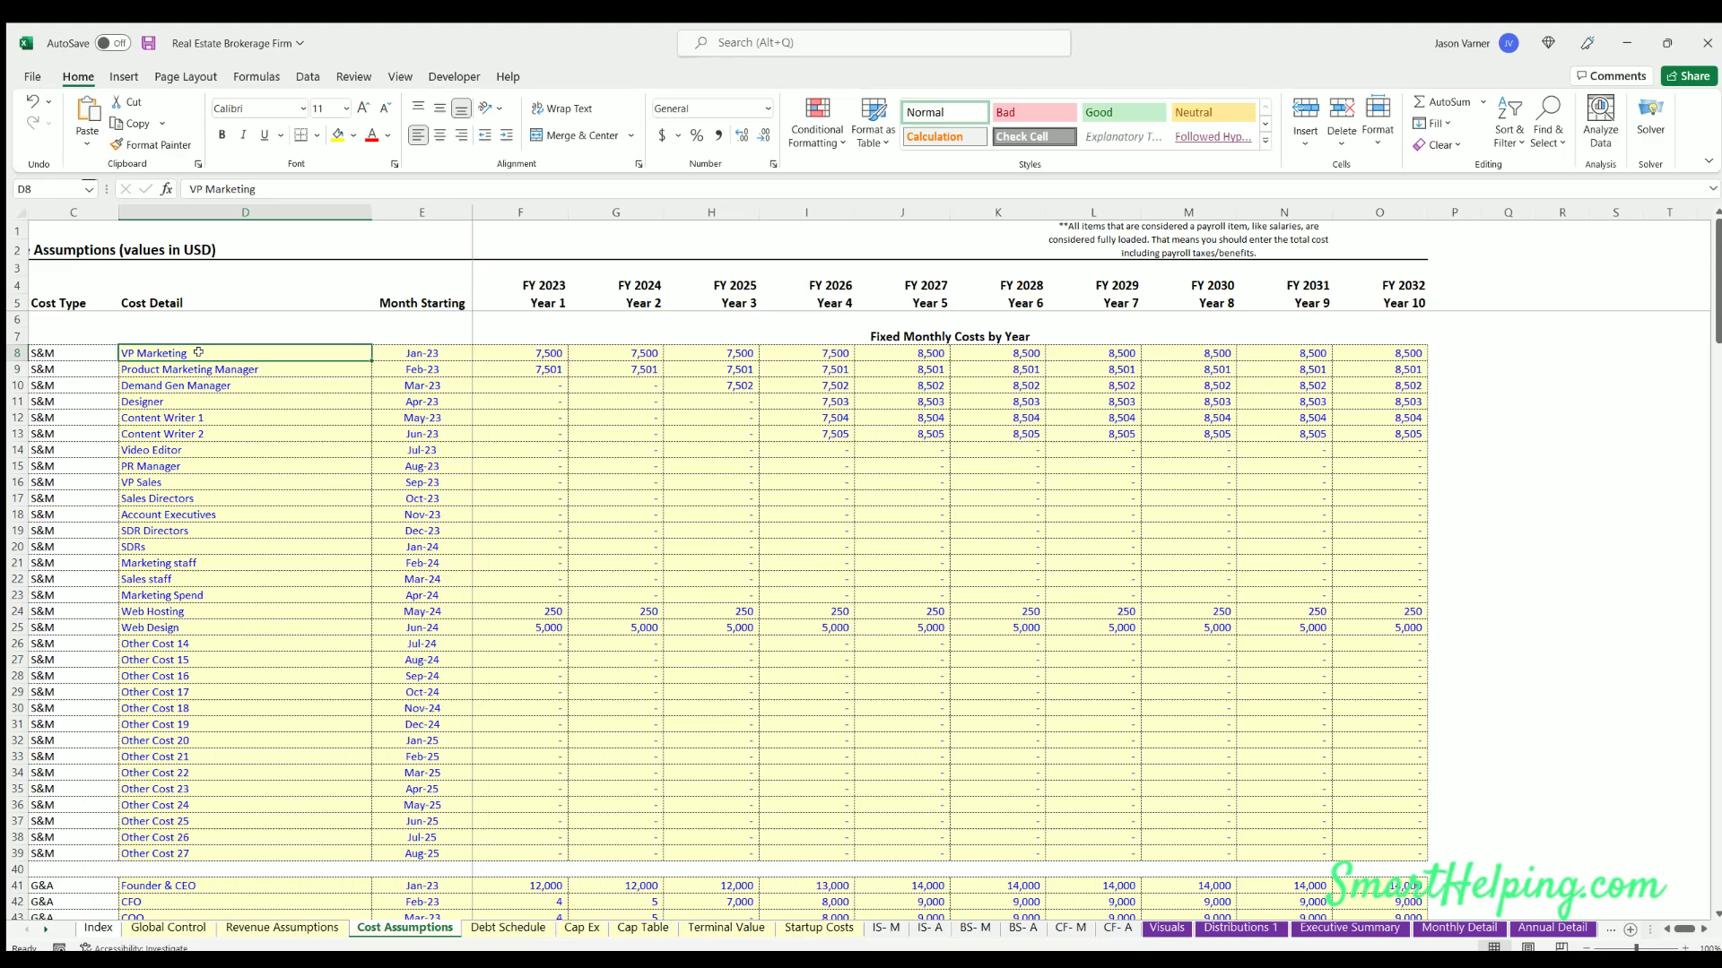
pyautogui.click(207, 400)
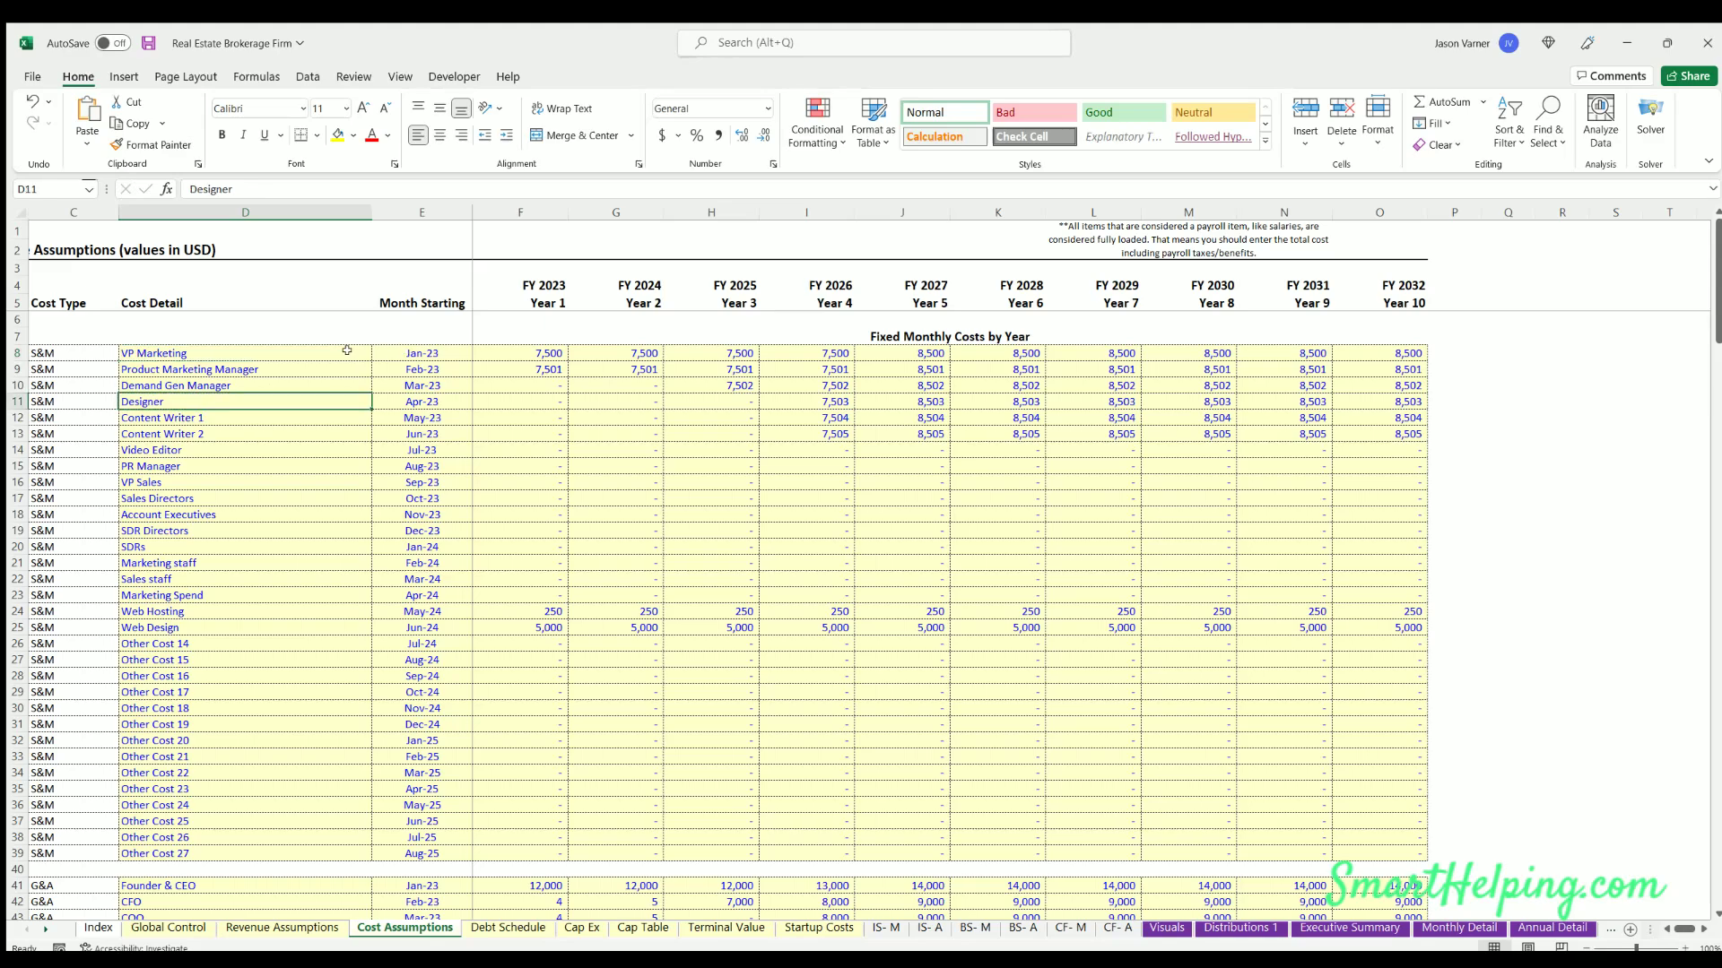
pyautogui.scroll(-5, 257, 507)
pyautogui.scroll(-1, 224, 502)
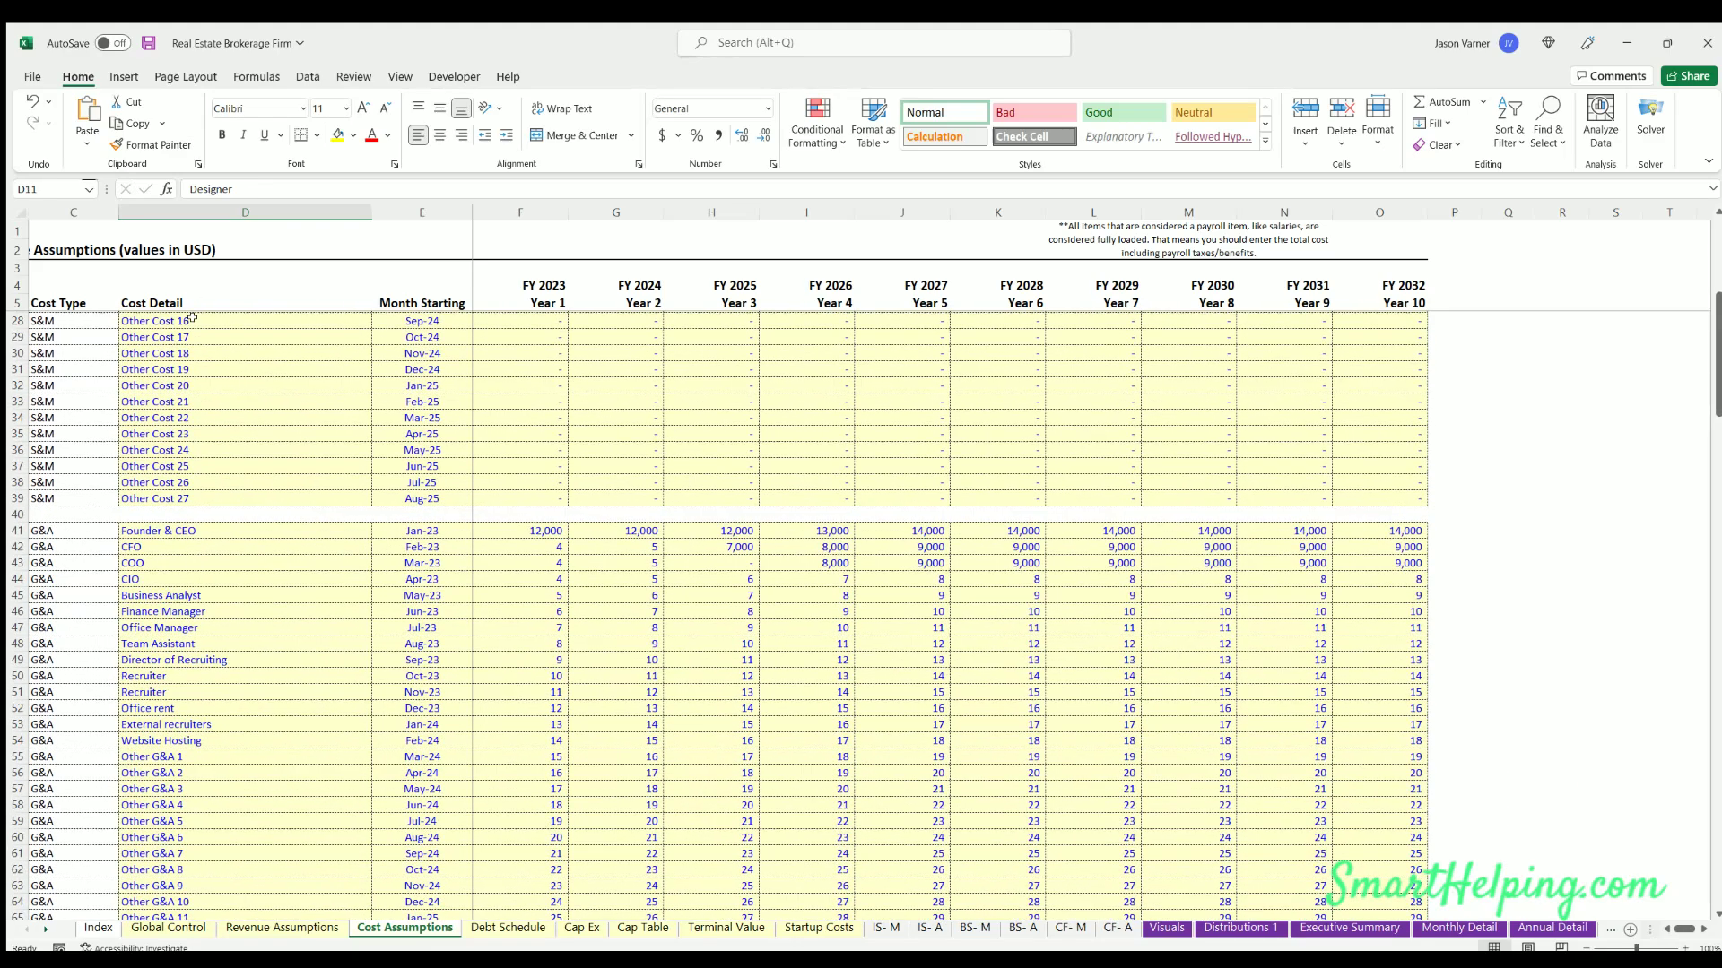
pyautogui.scroll(-8, 192, 395)
pyautogui.scroll(-4, 192, 484)
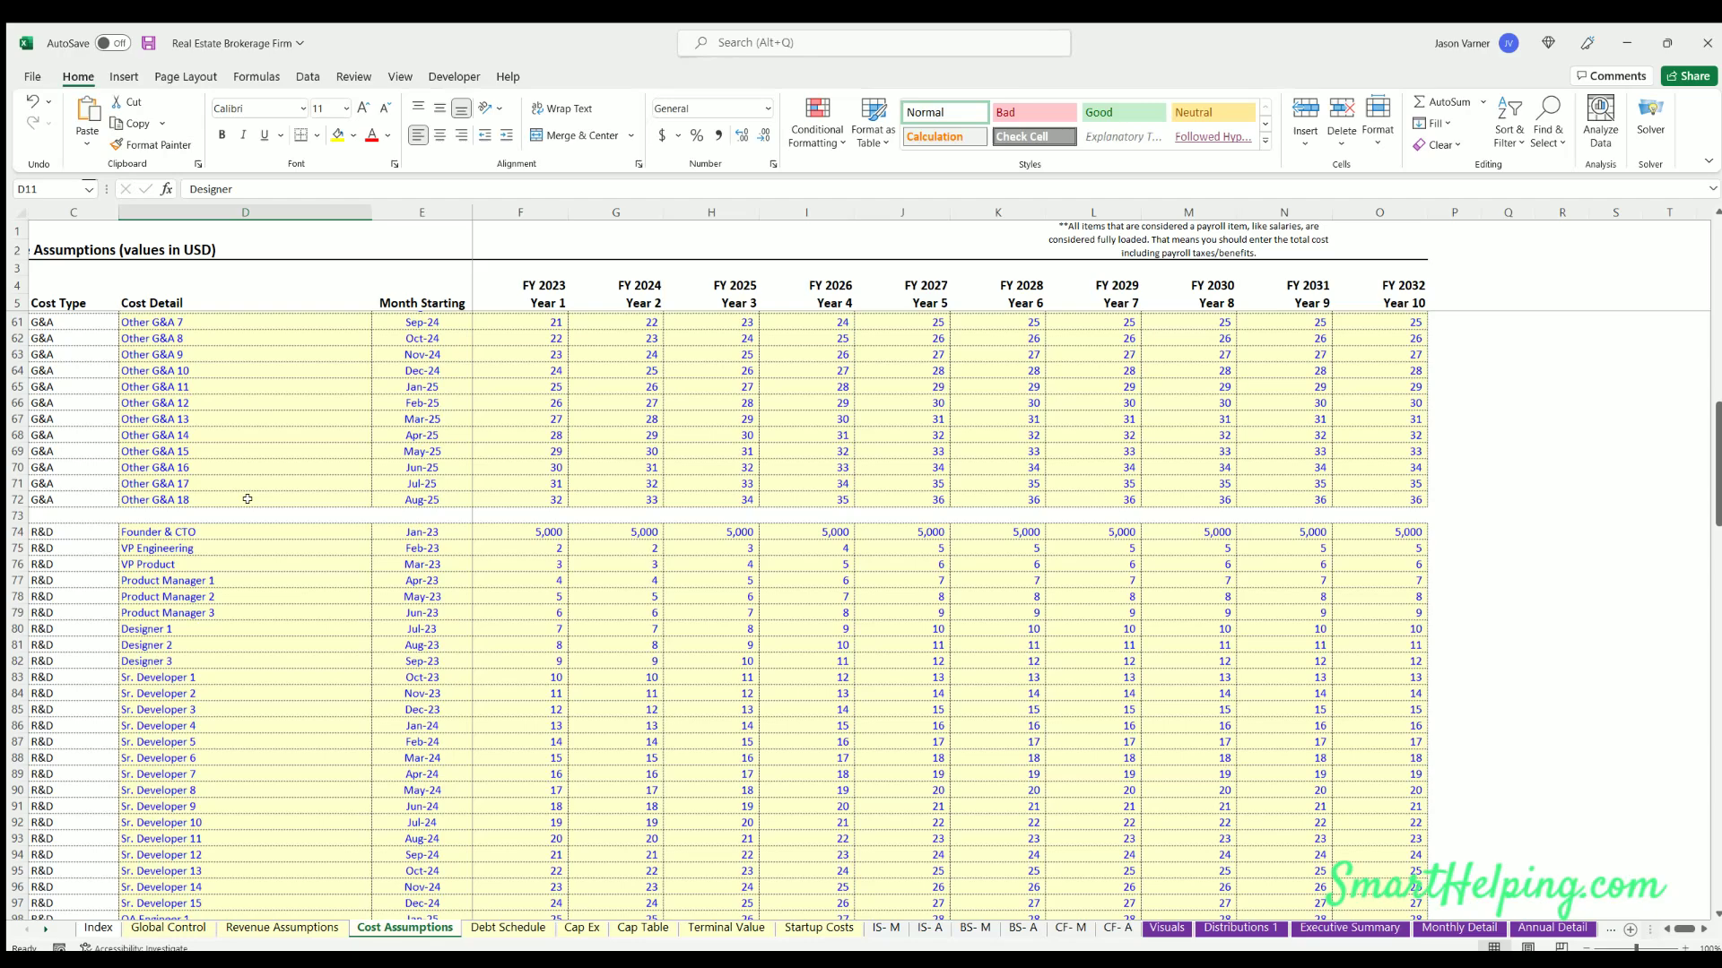
pyautogui.click(422, 400)
pyautogui.press('Down')
pyautogui.press('Down')
pyautogui.click(541, 397)
pyautogui.press('Right')
pyautogui.press('Right')
pyautogui.press('Right')
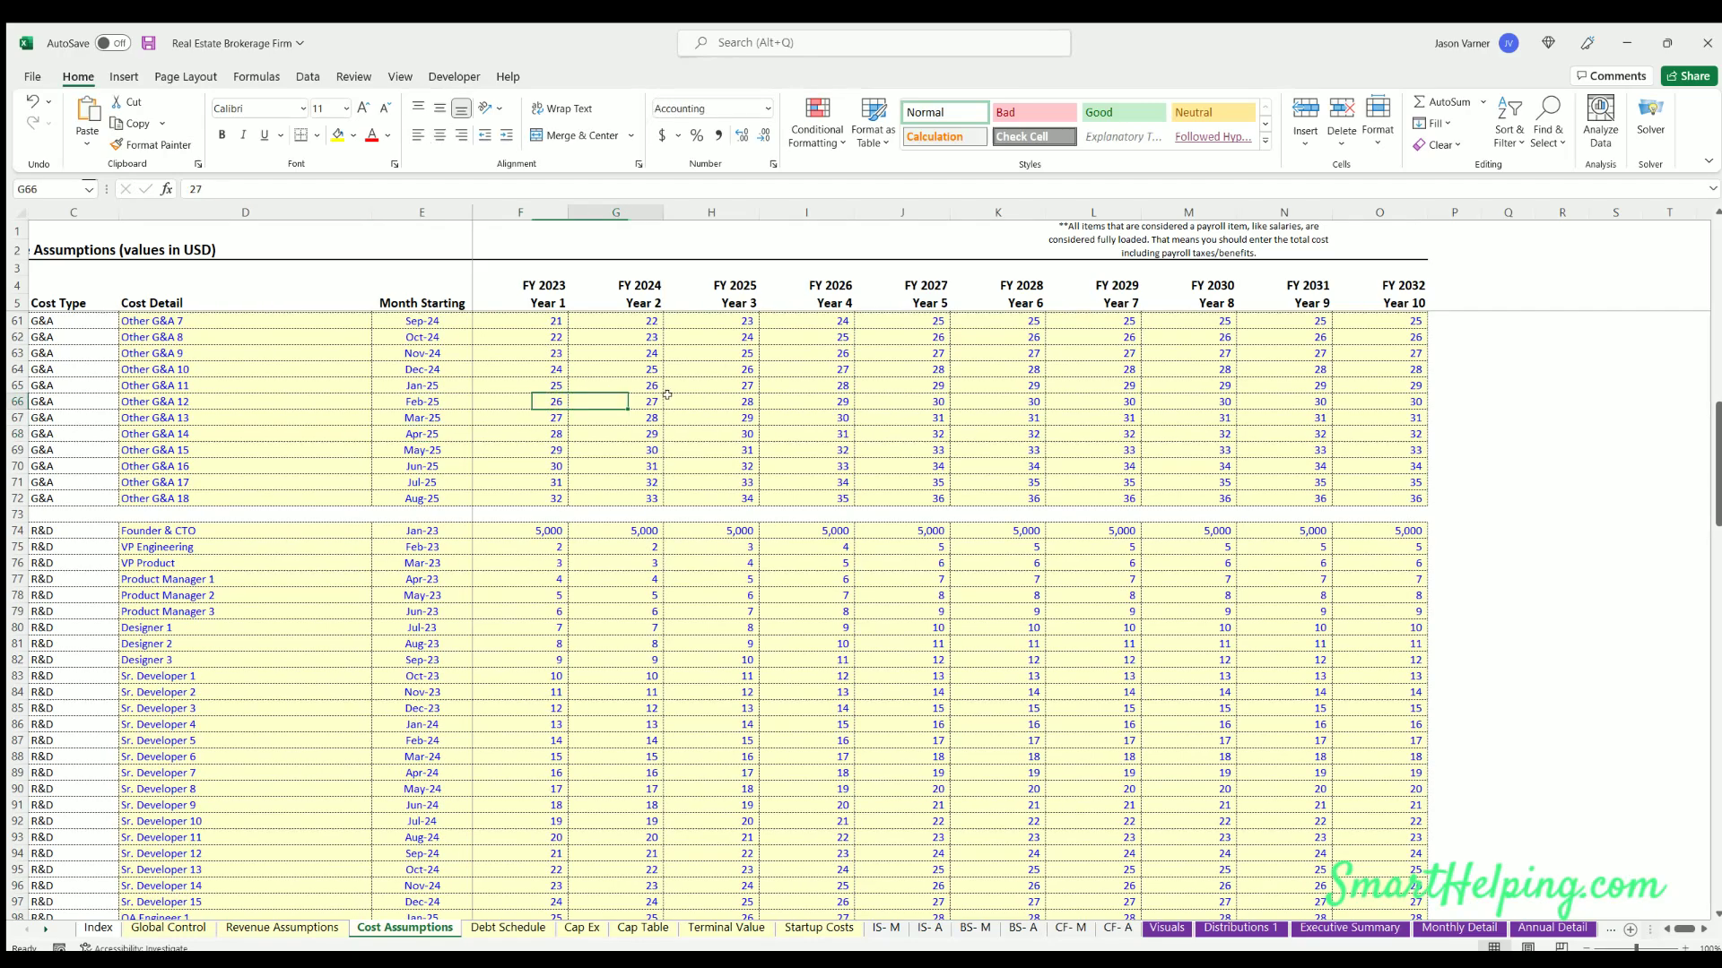
pyautogui.scroll(-3, 707, 566)
pyautogui.scroll(-8, 707, 566)
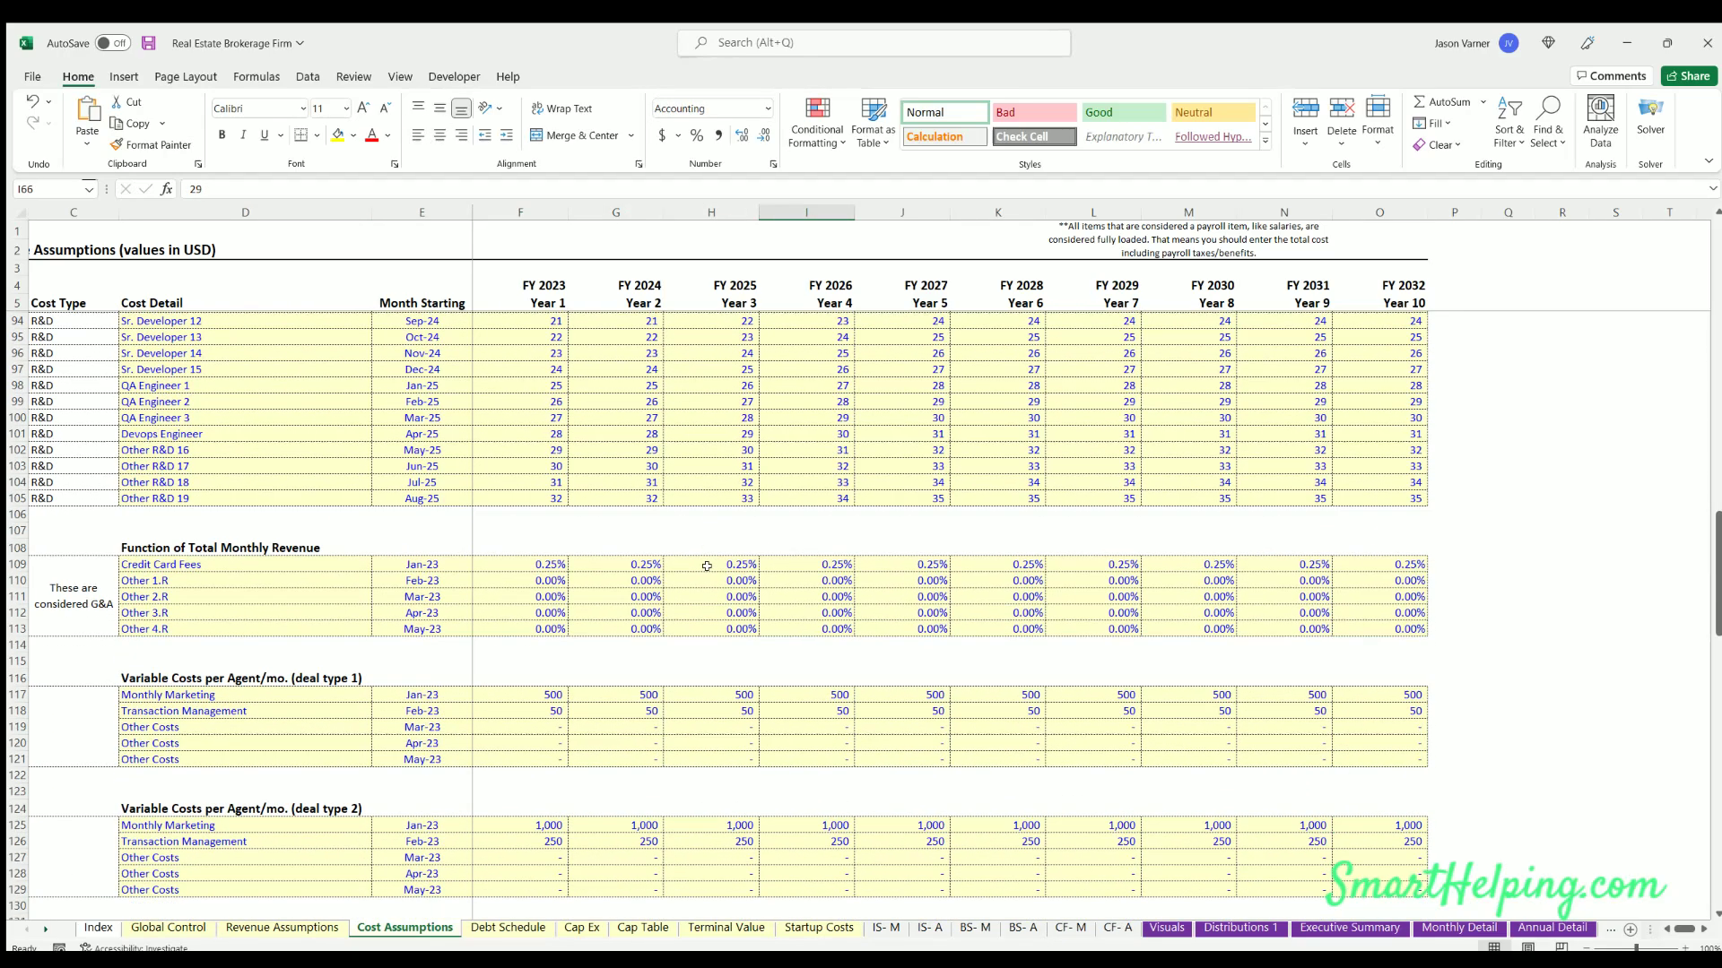
pyautogui.scroll(4, 707, 566)
pyautogui.scroll(20, 706, 566)
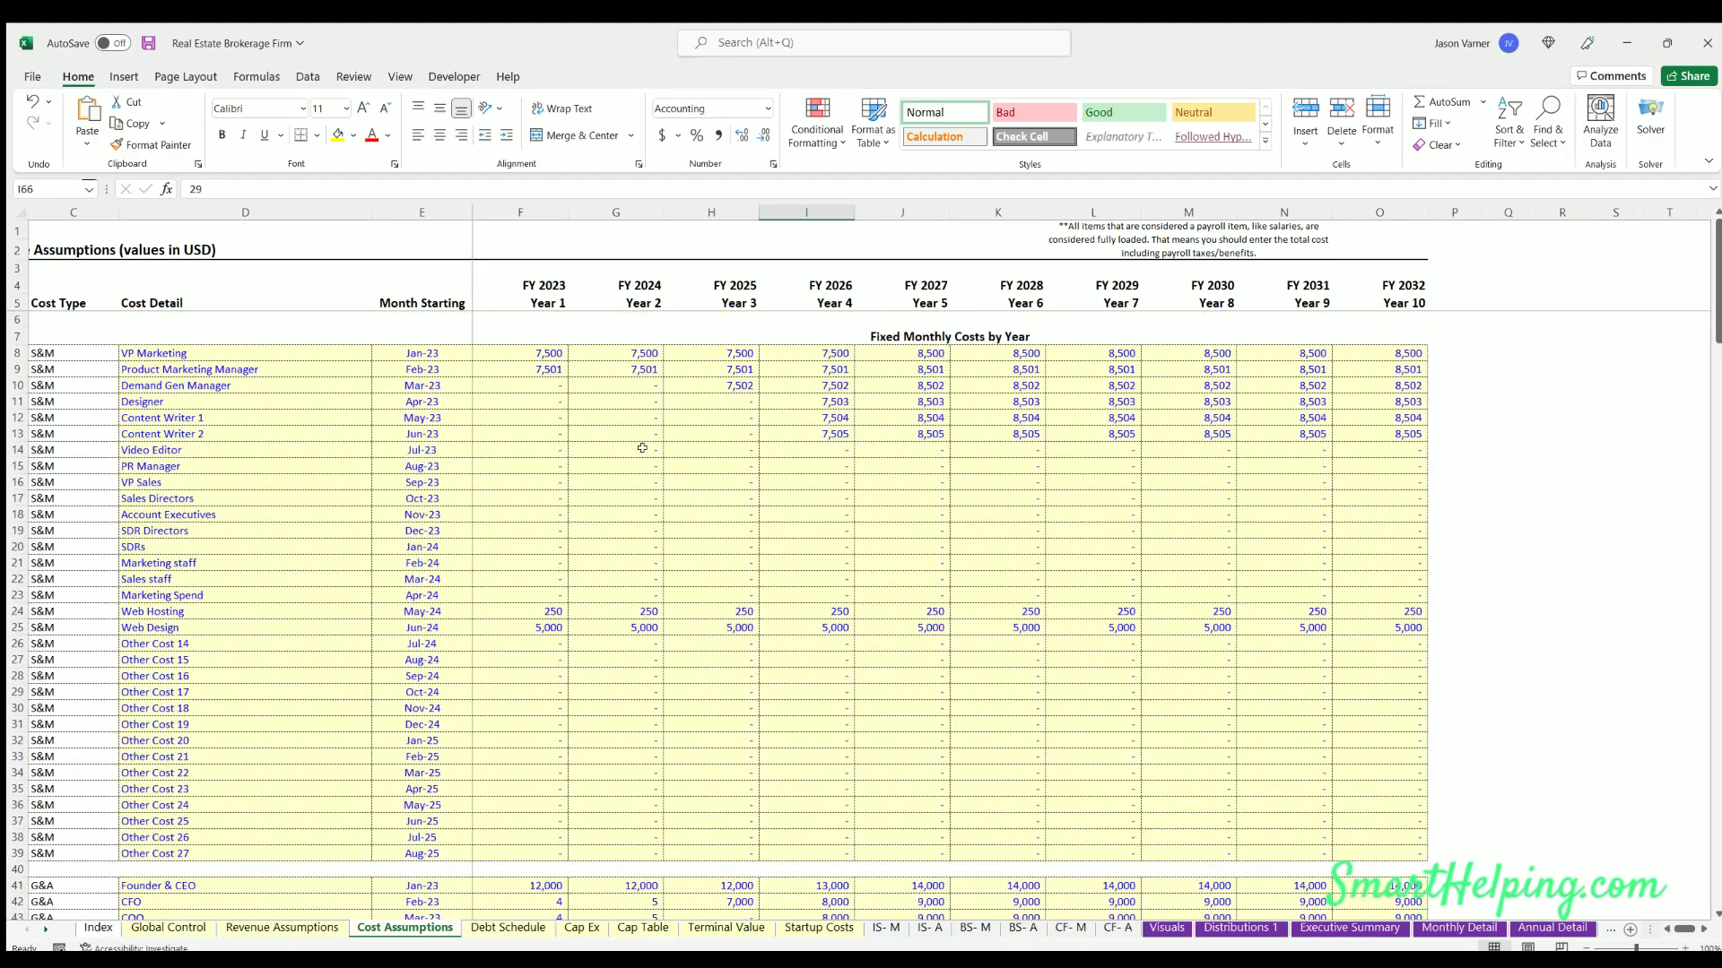
pyautogui.click(620, 353)
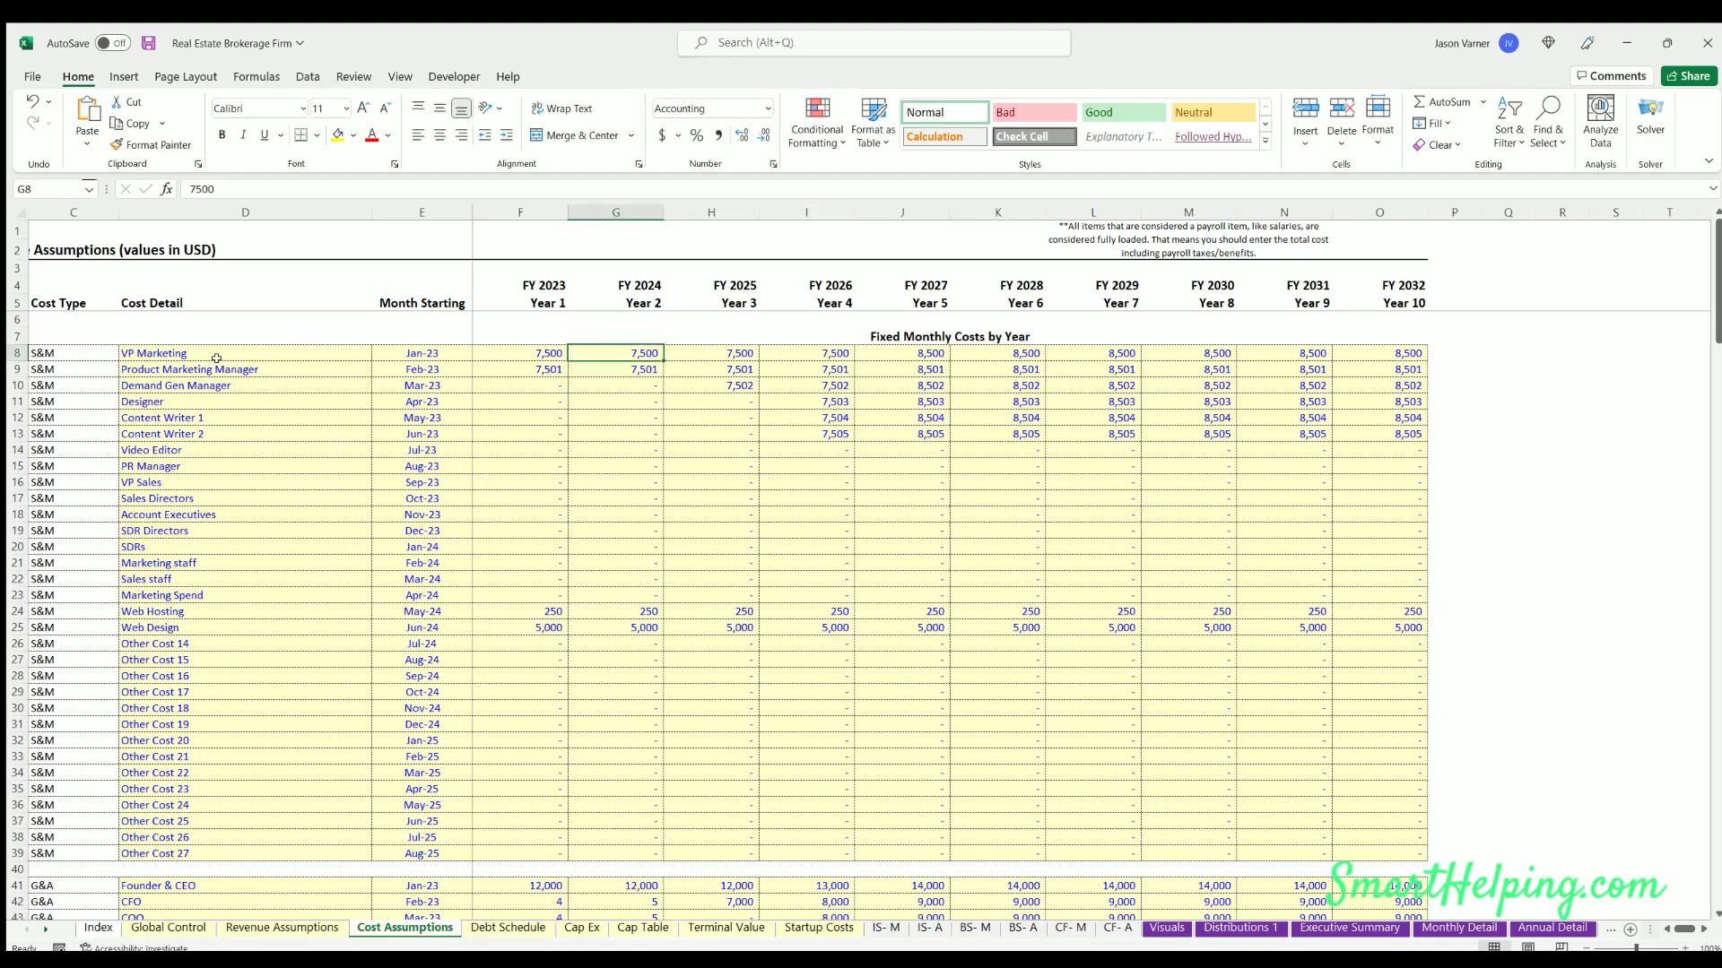
pyautogui.click(216, 357)
pyautogui.click(535, 352)
pyautogui.click(632, 354)
pyautogui.click(732, 353)
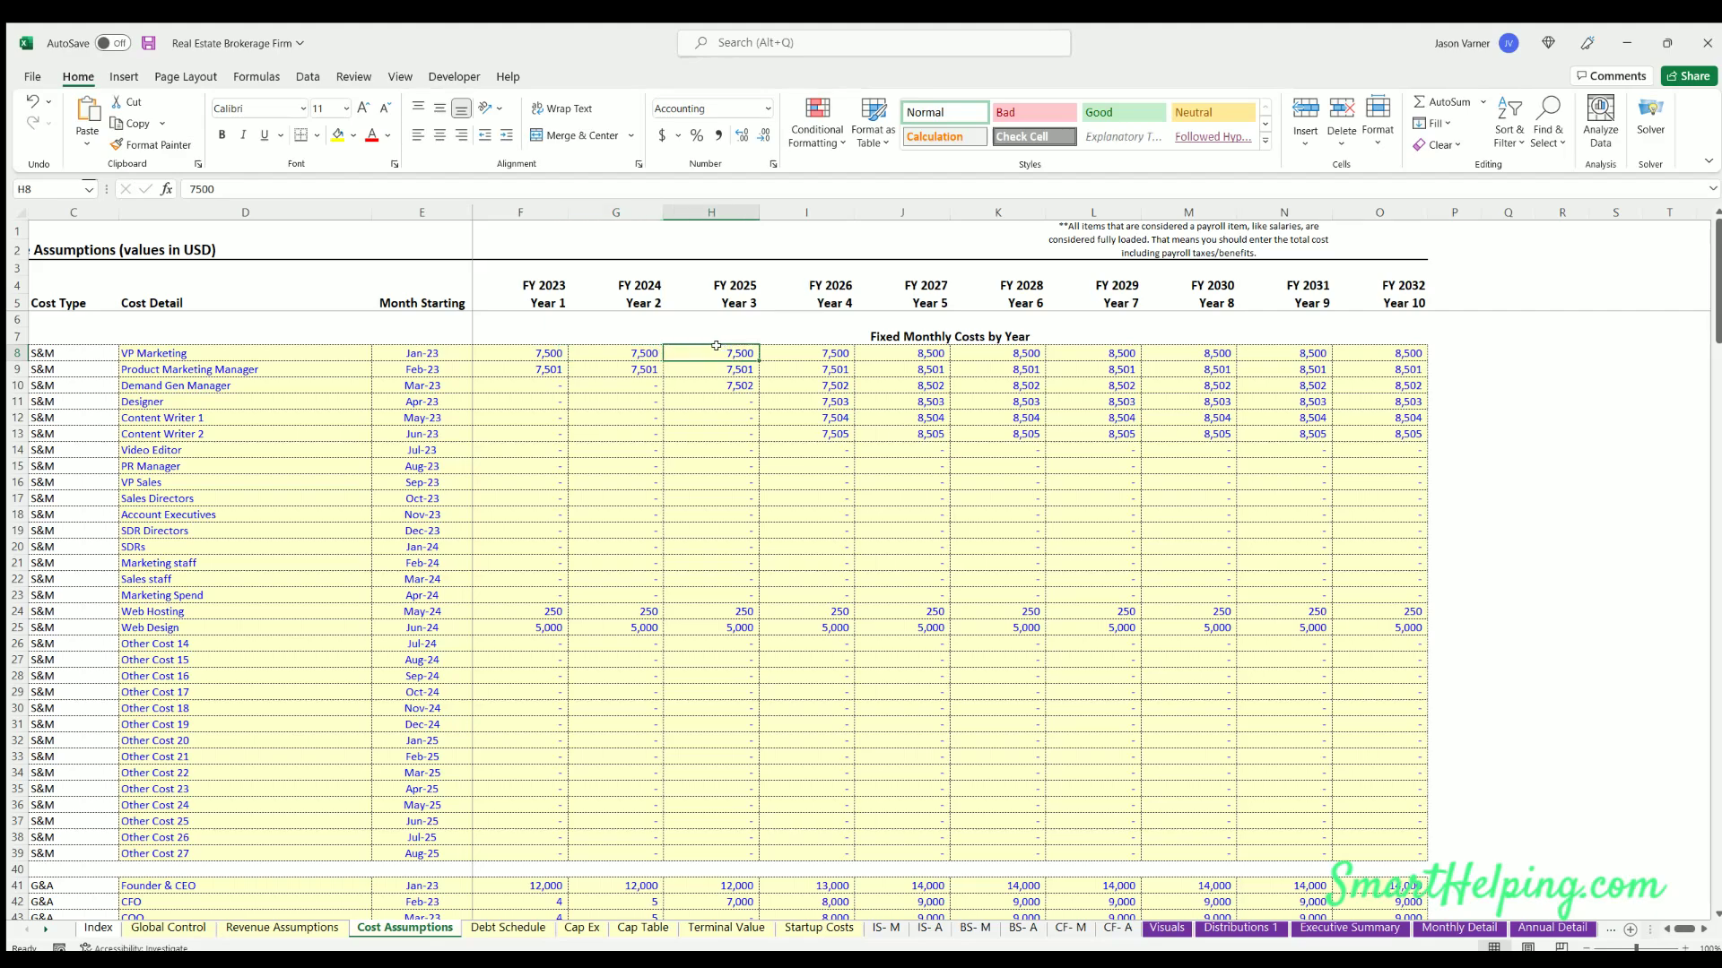
pyautogui.click(550, 352)
pyautogui.click(632, 354)
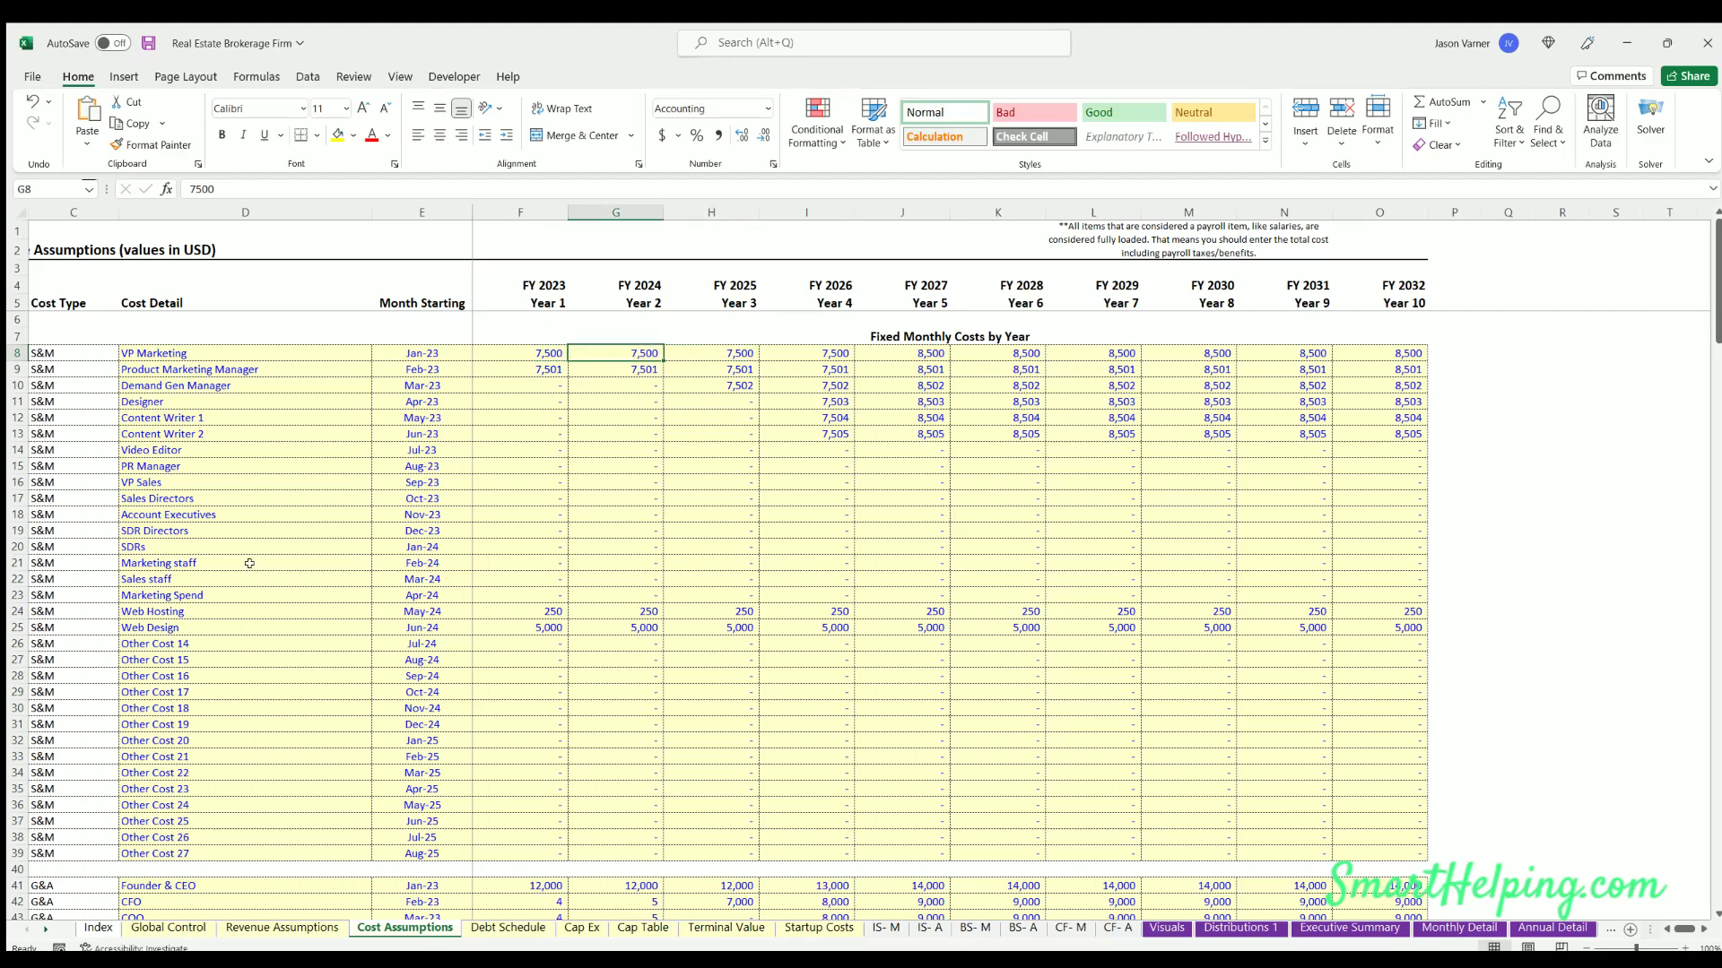
# - Check the FY 2023 and FY 2024 Credit Card Fees rates under Function of Total Monthly Revenue
pyautogui.scroll(-18, 249, 564)
pyautogui.scroll(-11, 249, 564)
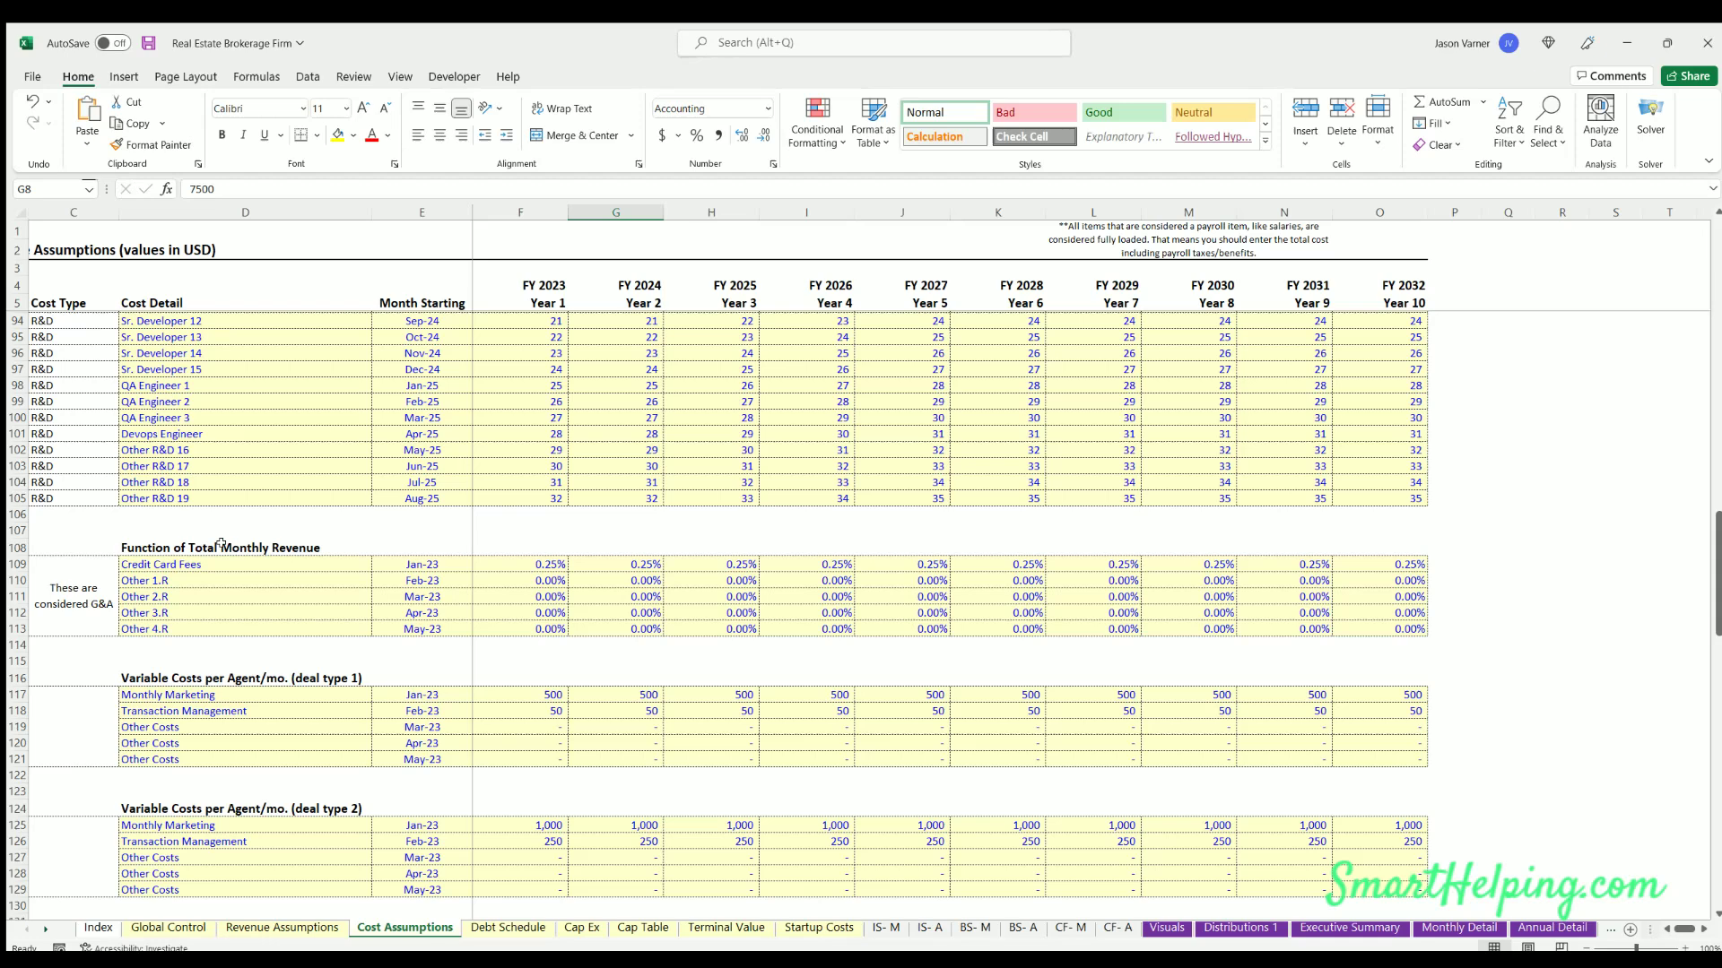
pyautogui.click(218, 543)
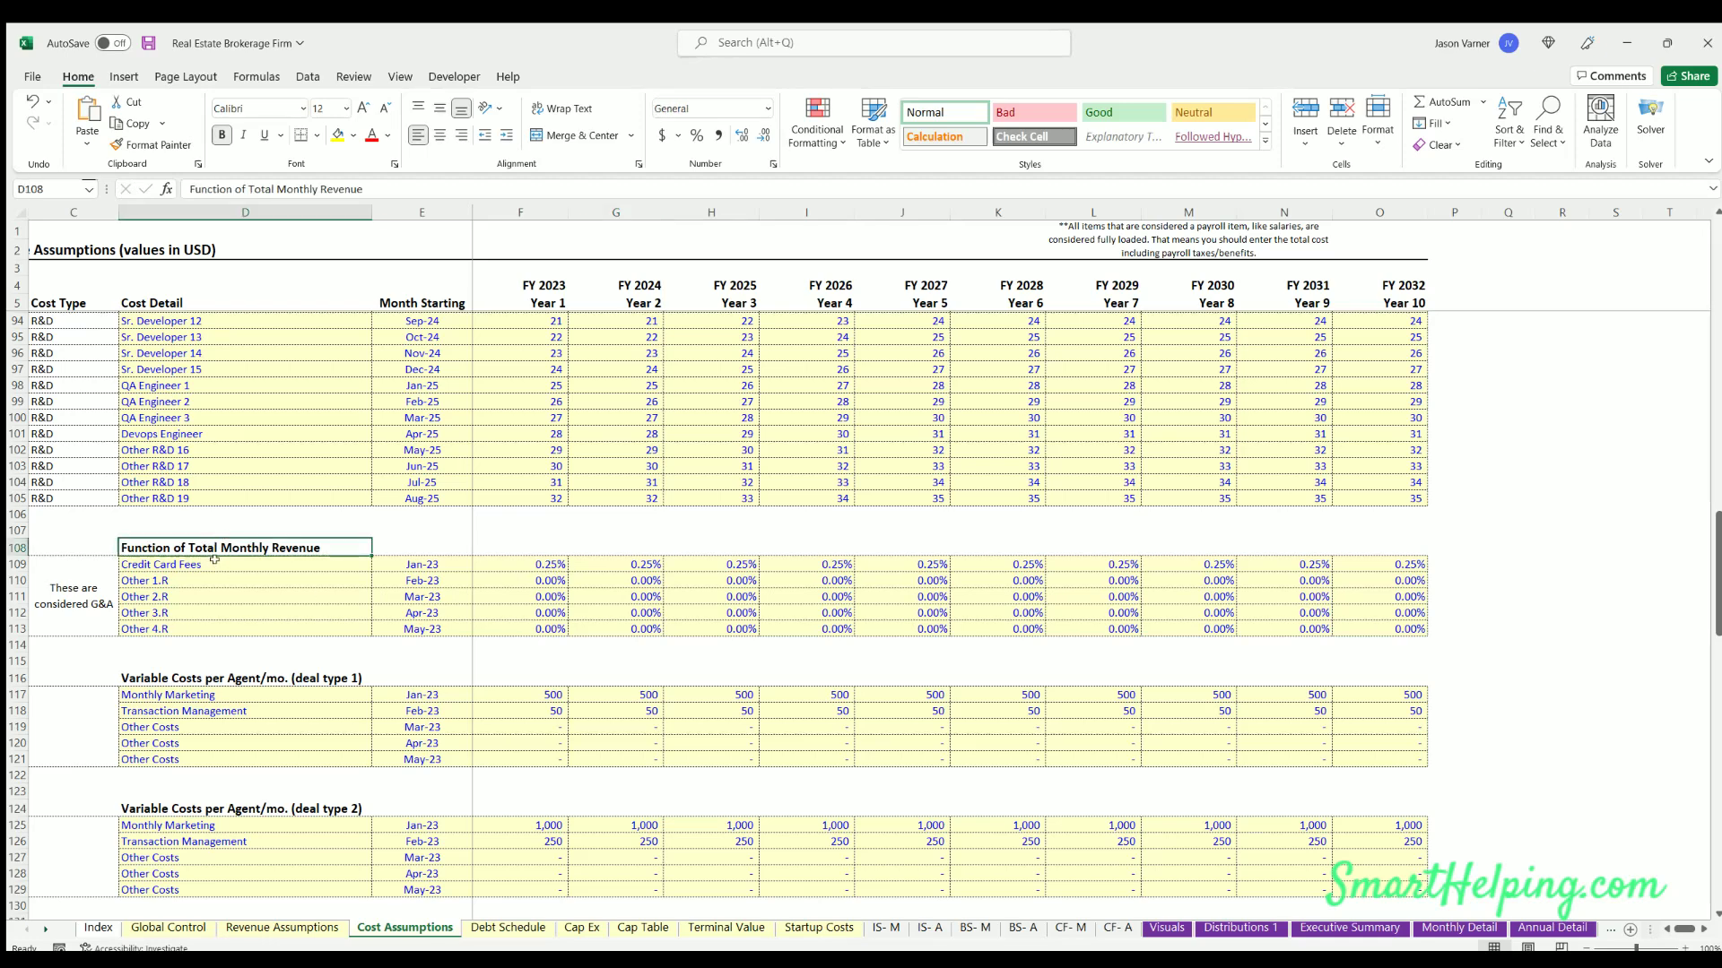
pyautogui.click(518, 563)
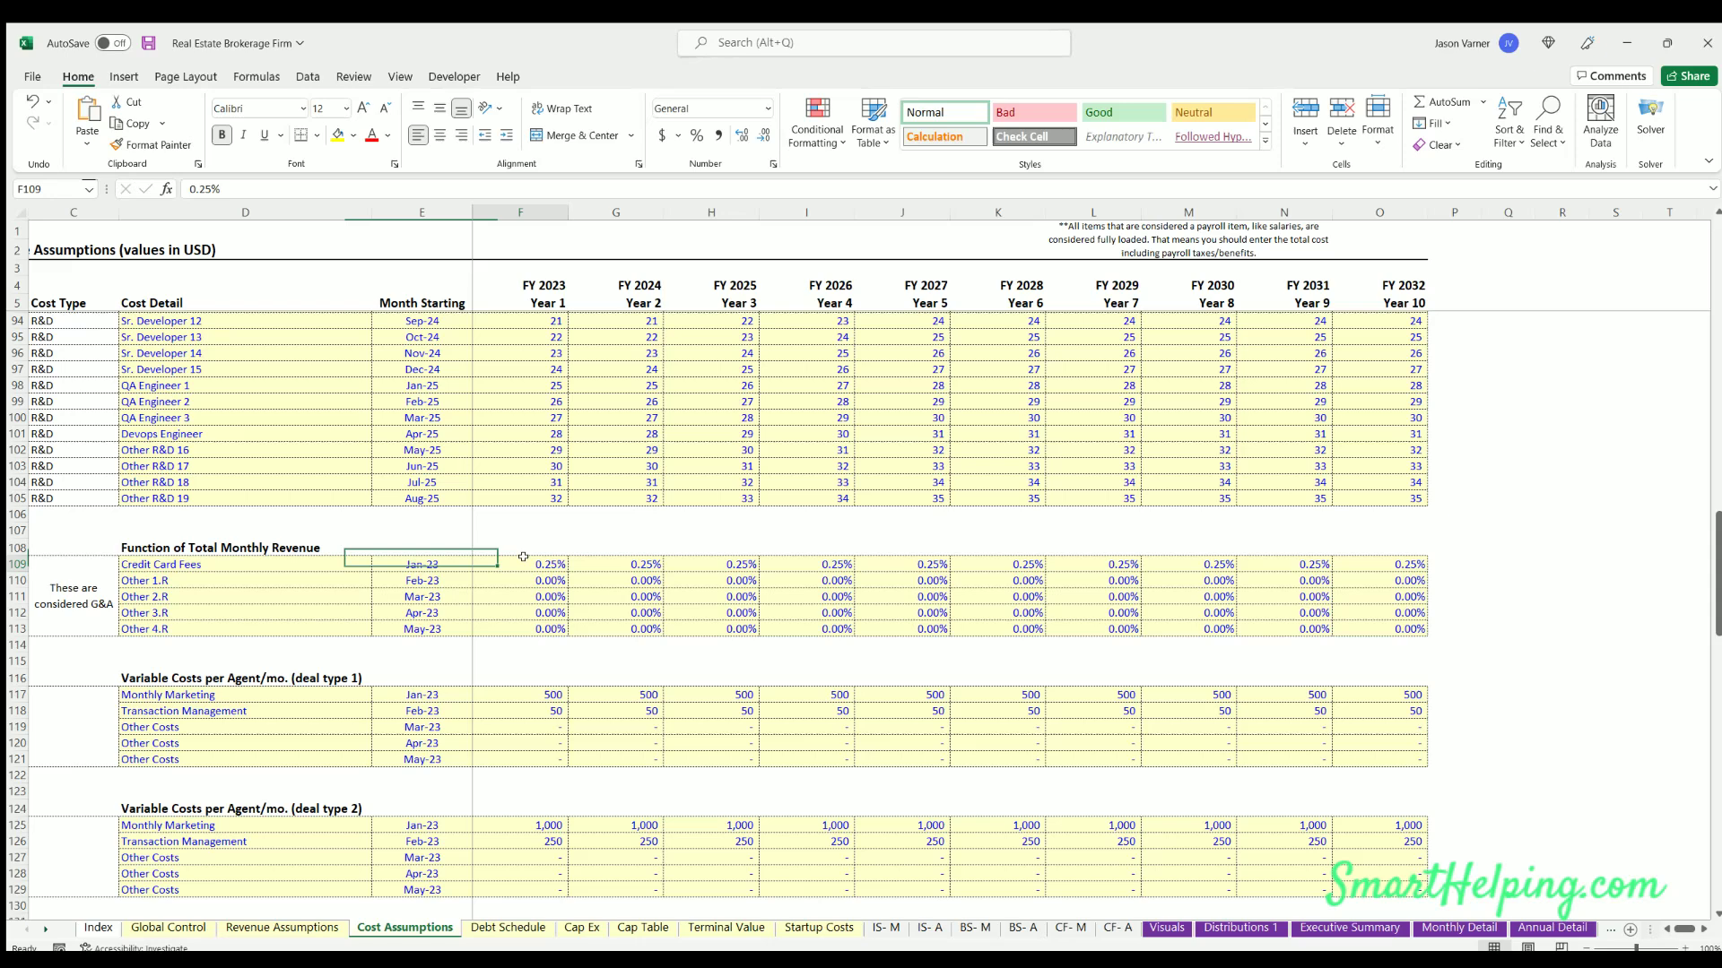
pyautogui.click(625, 560)
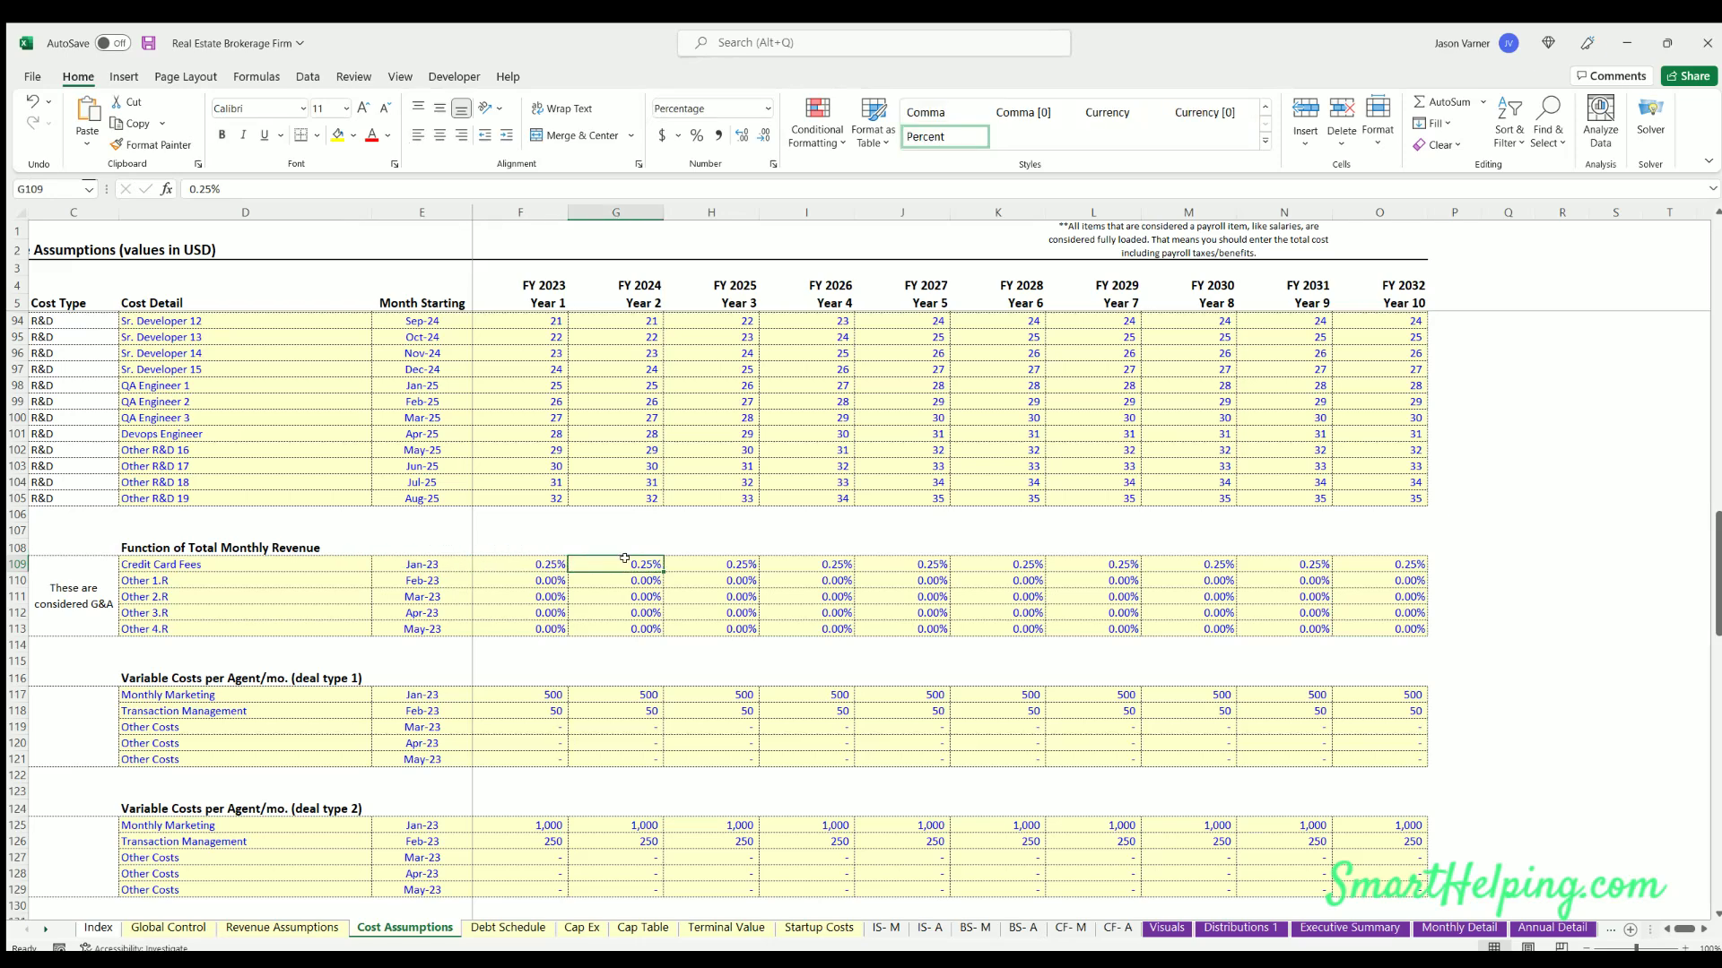
pyautogui.click(533, 562)
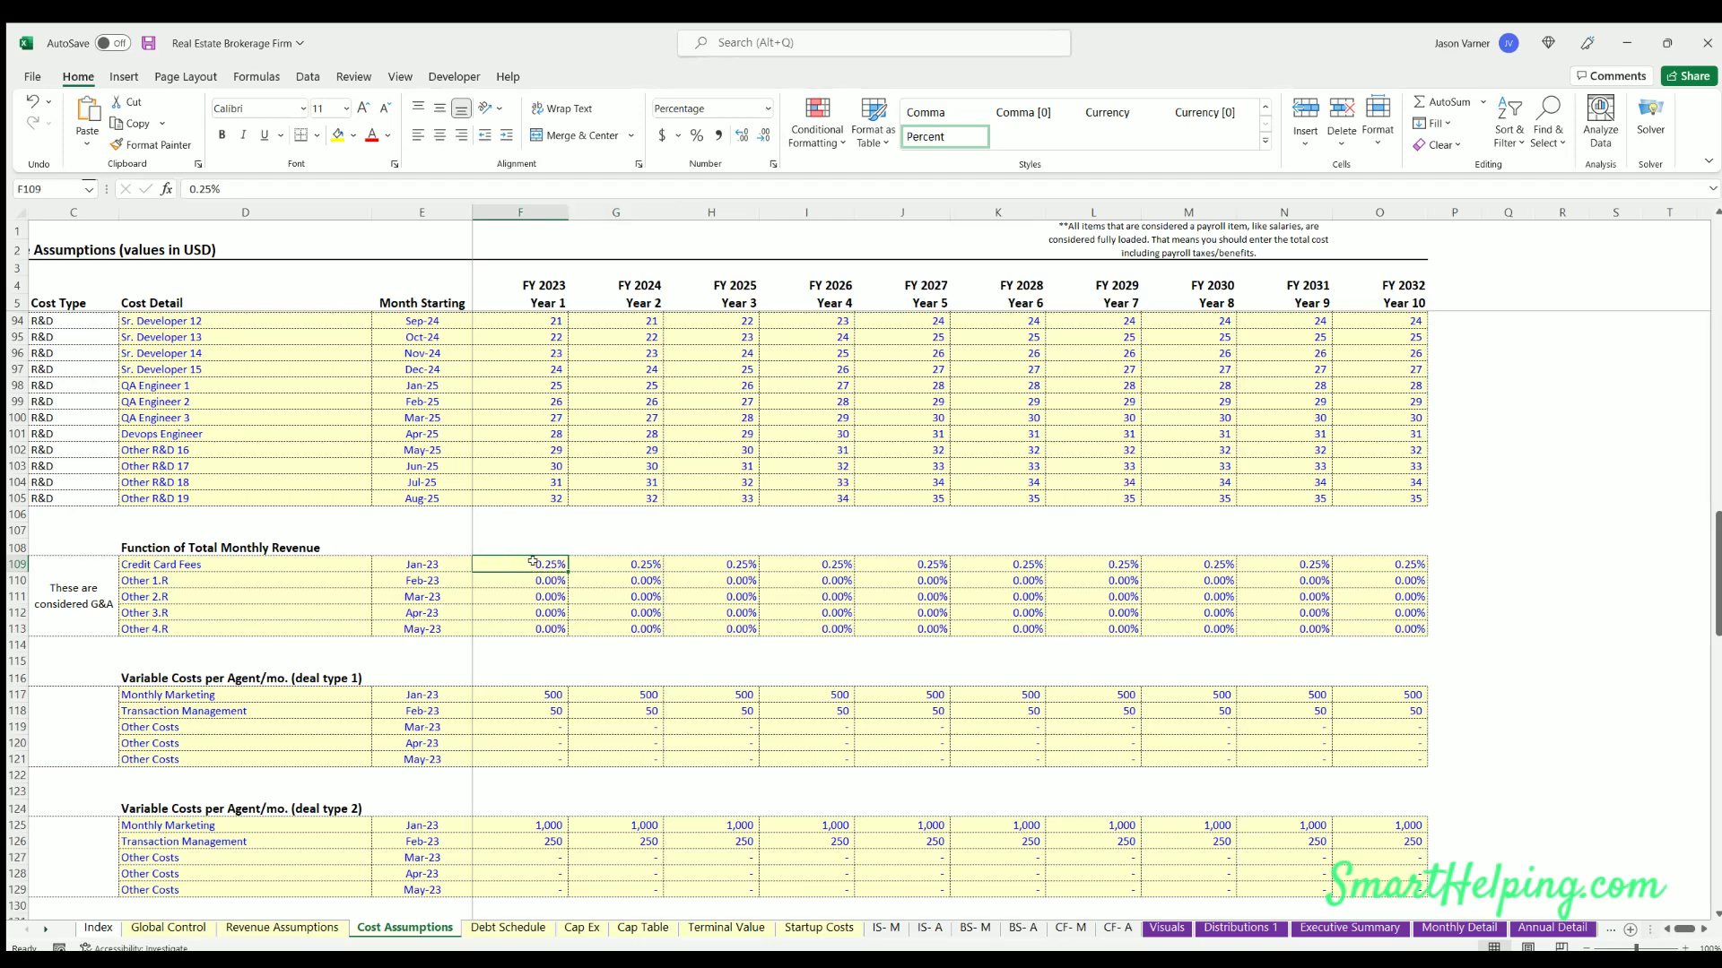
# - Compare deal type 1 and deal type 2 Monthly Marketing costs and sum the FY 2023 variable costs
pyautogui.scroll(-4, 531, 559)
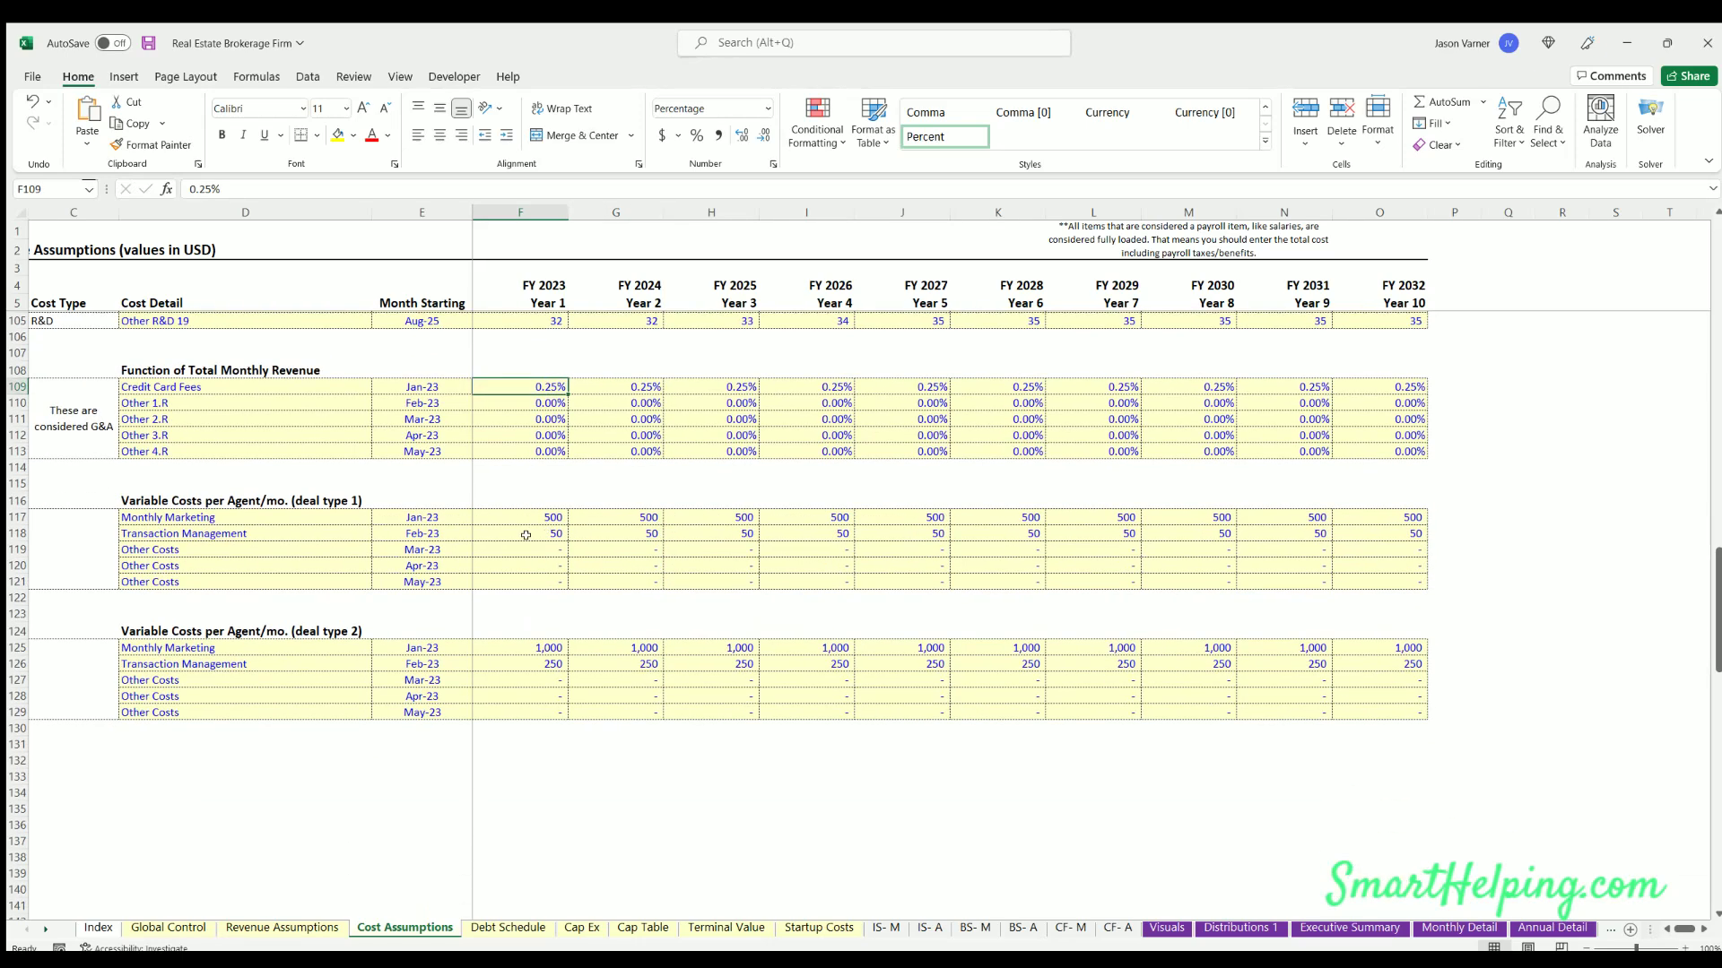
pyautogui.click(189, 499)
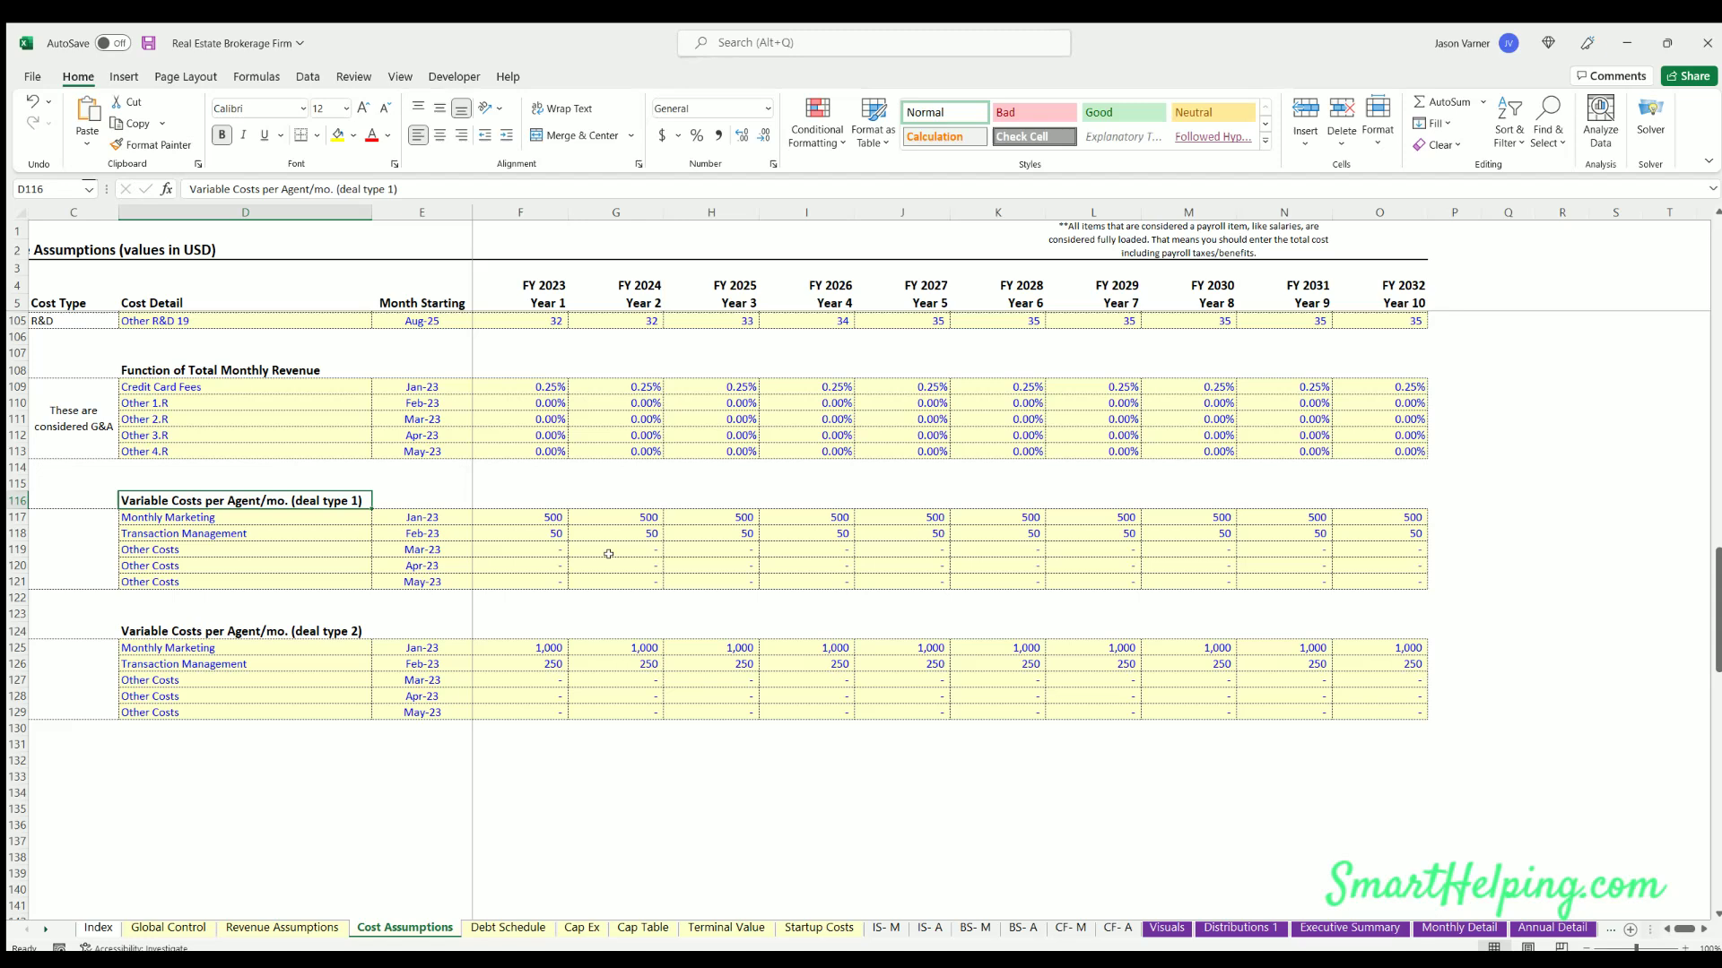
pyautogui.click(537, 515)
pyautogui.click(277, 496)
pyautogui.click(541, 516)
pyautogui.click(535, 642)
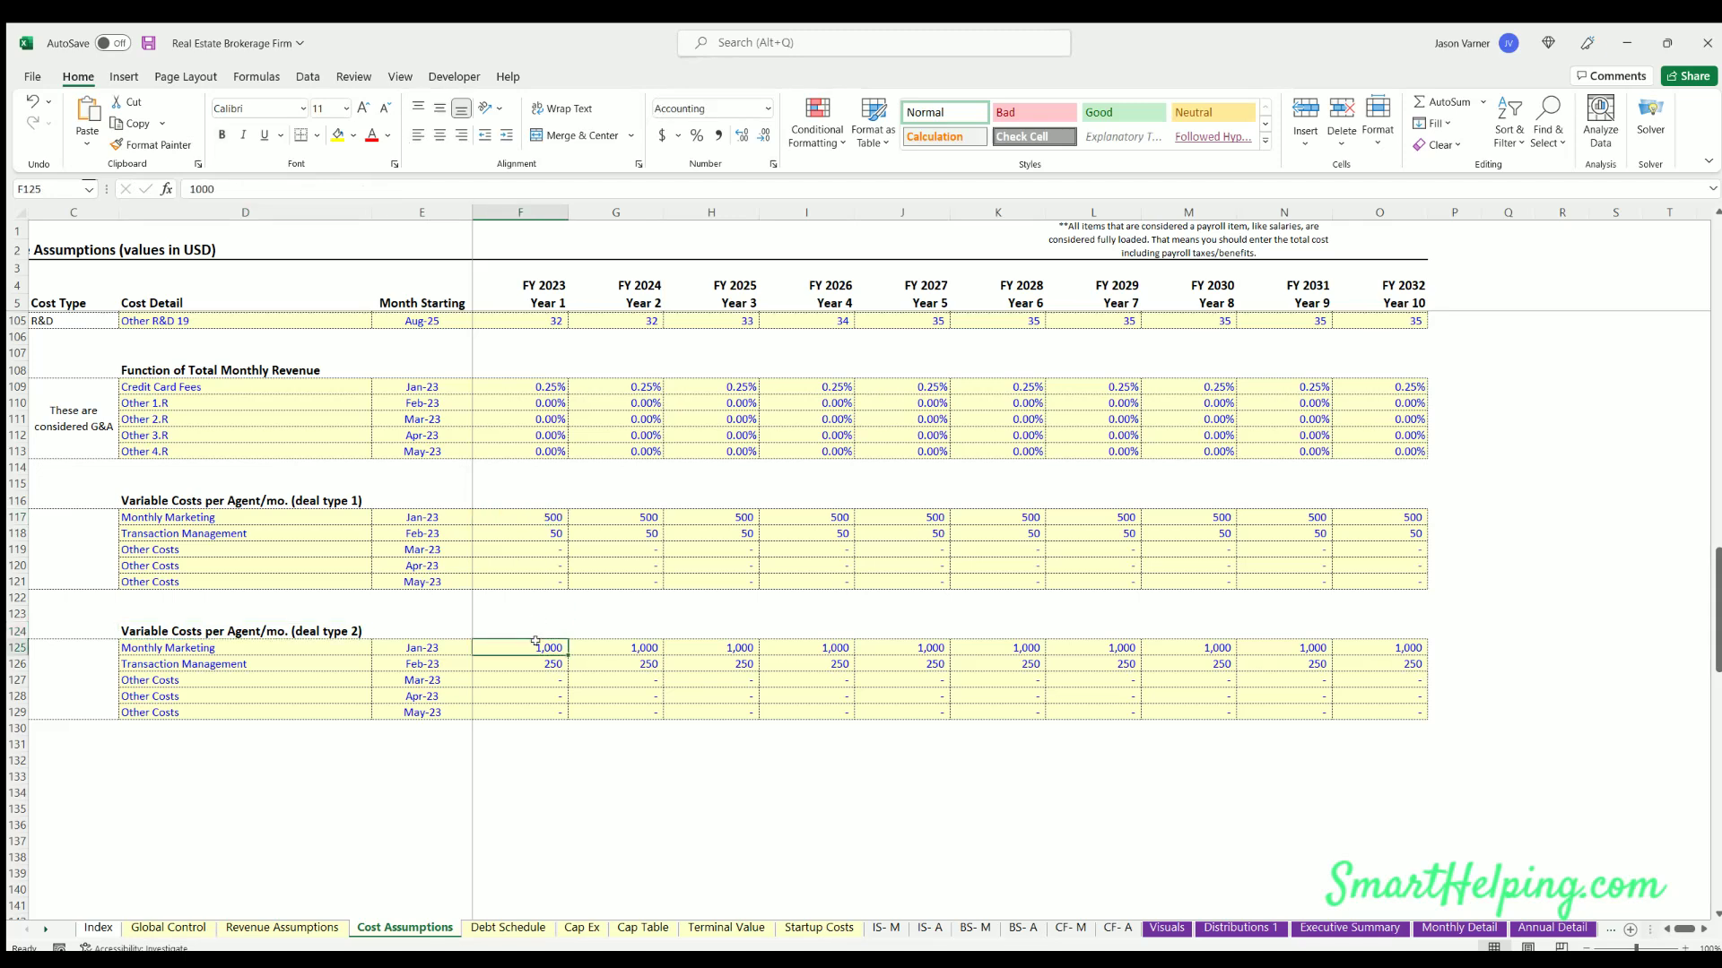
pyautogui.click(536, 524)
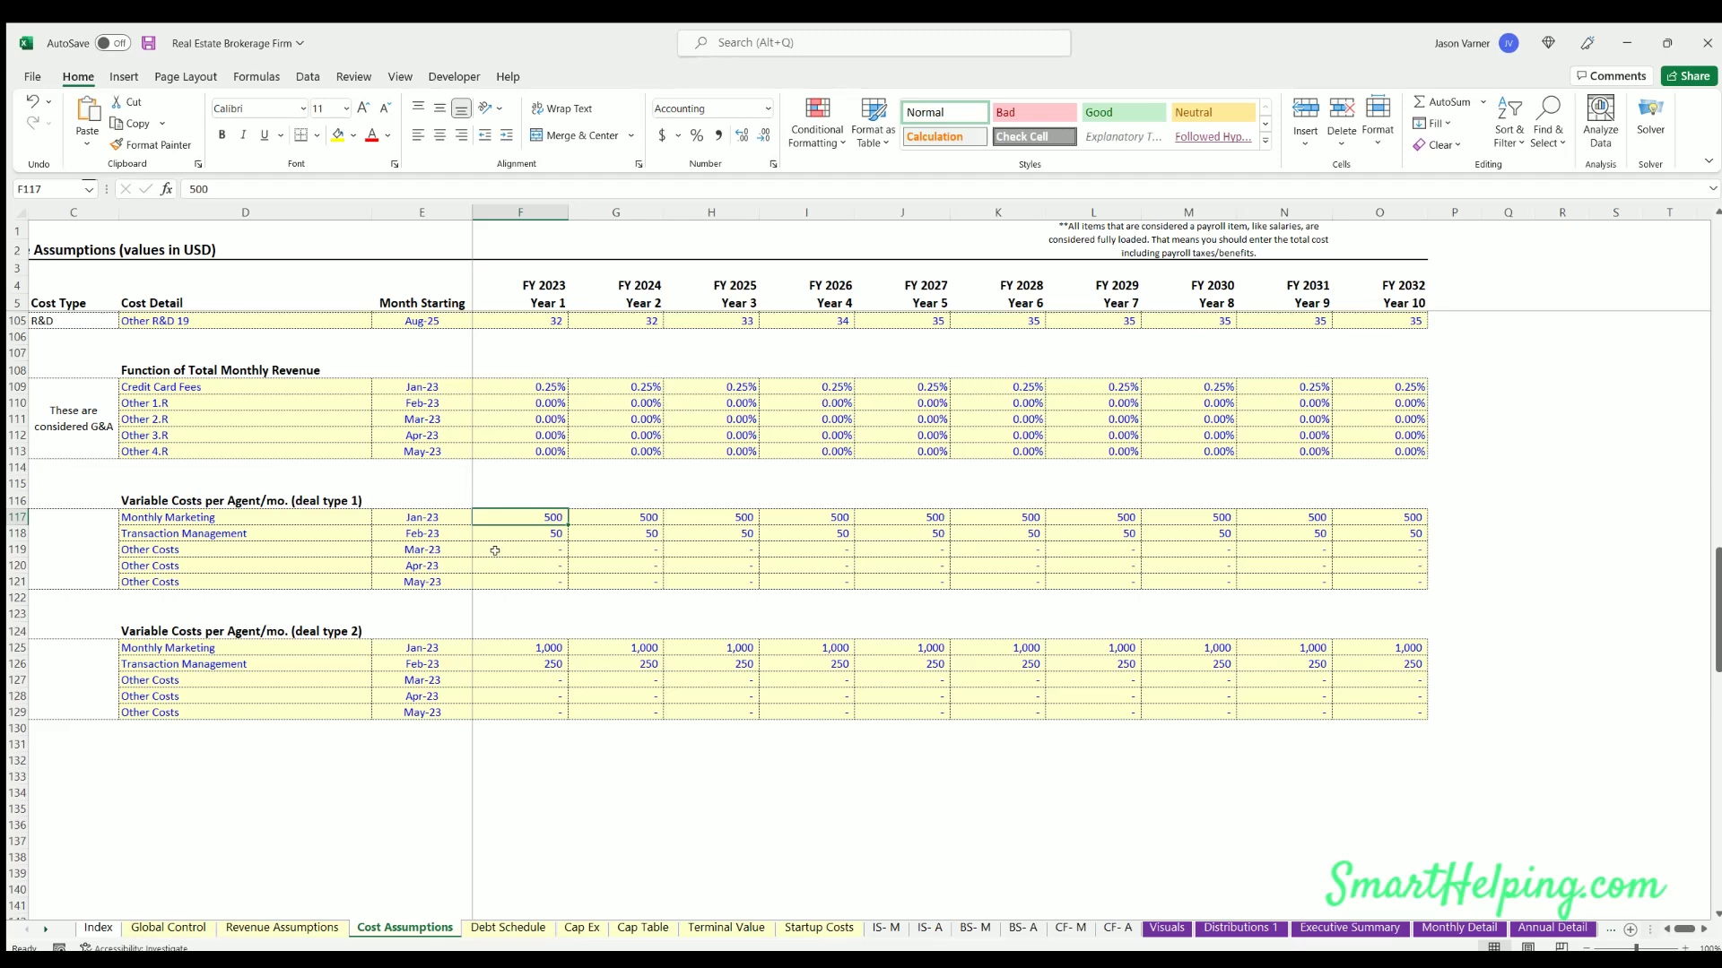
pyautogui.moveTo(538, 512); pyautogui.dragTo(530, 571)
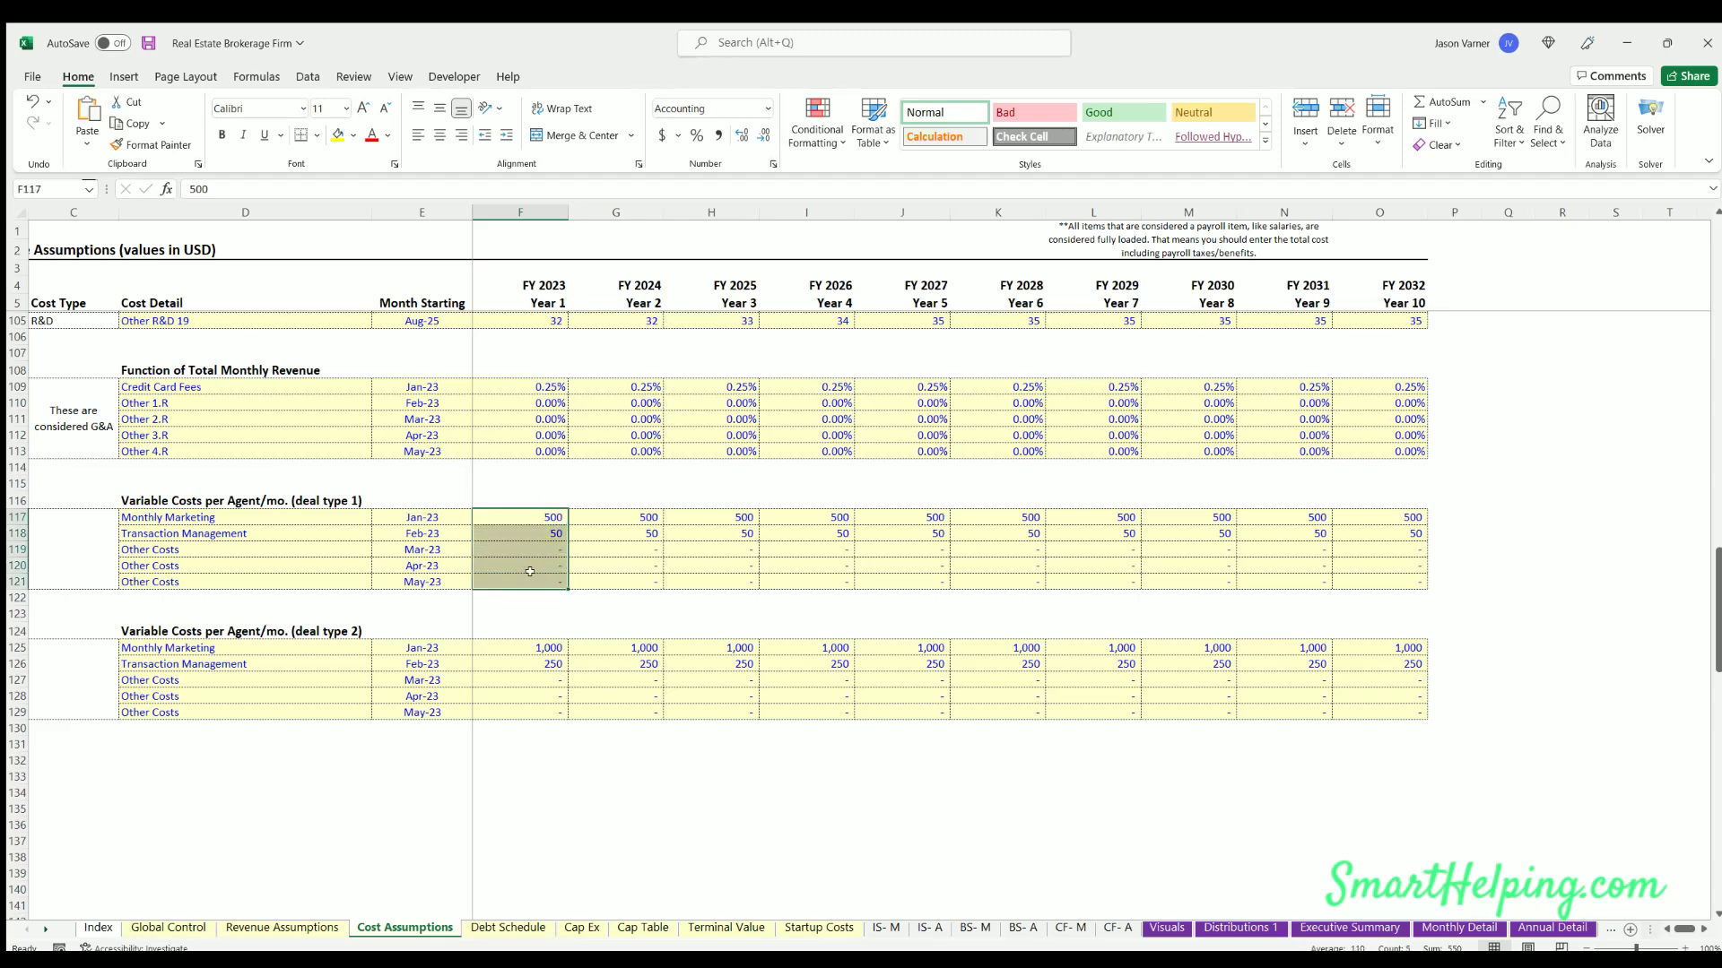
pyautogui.click(536, 518)
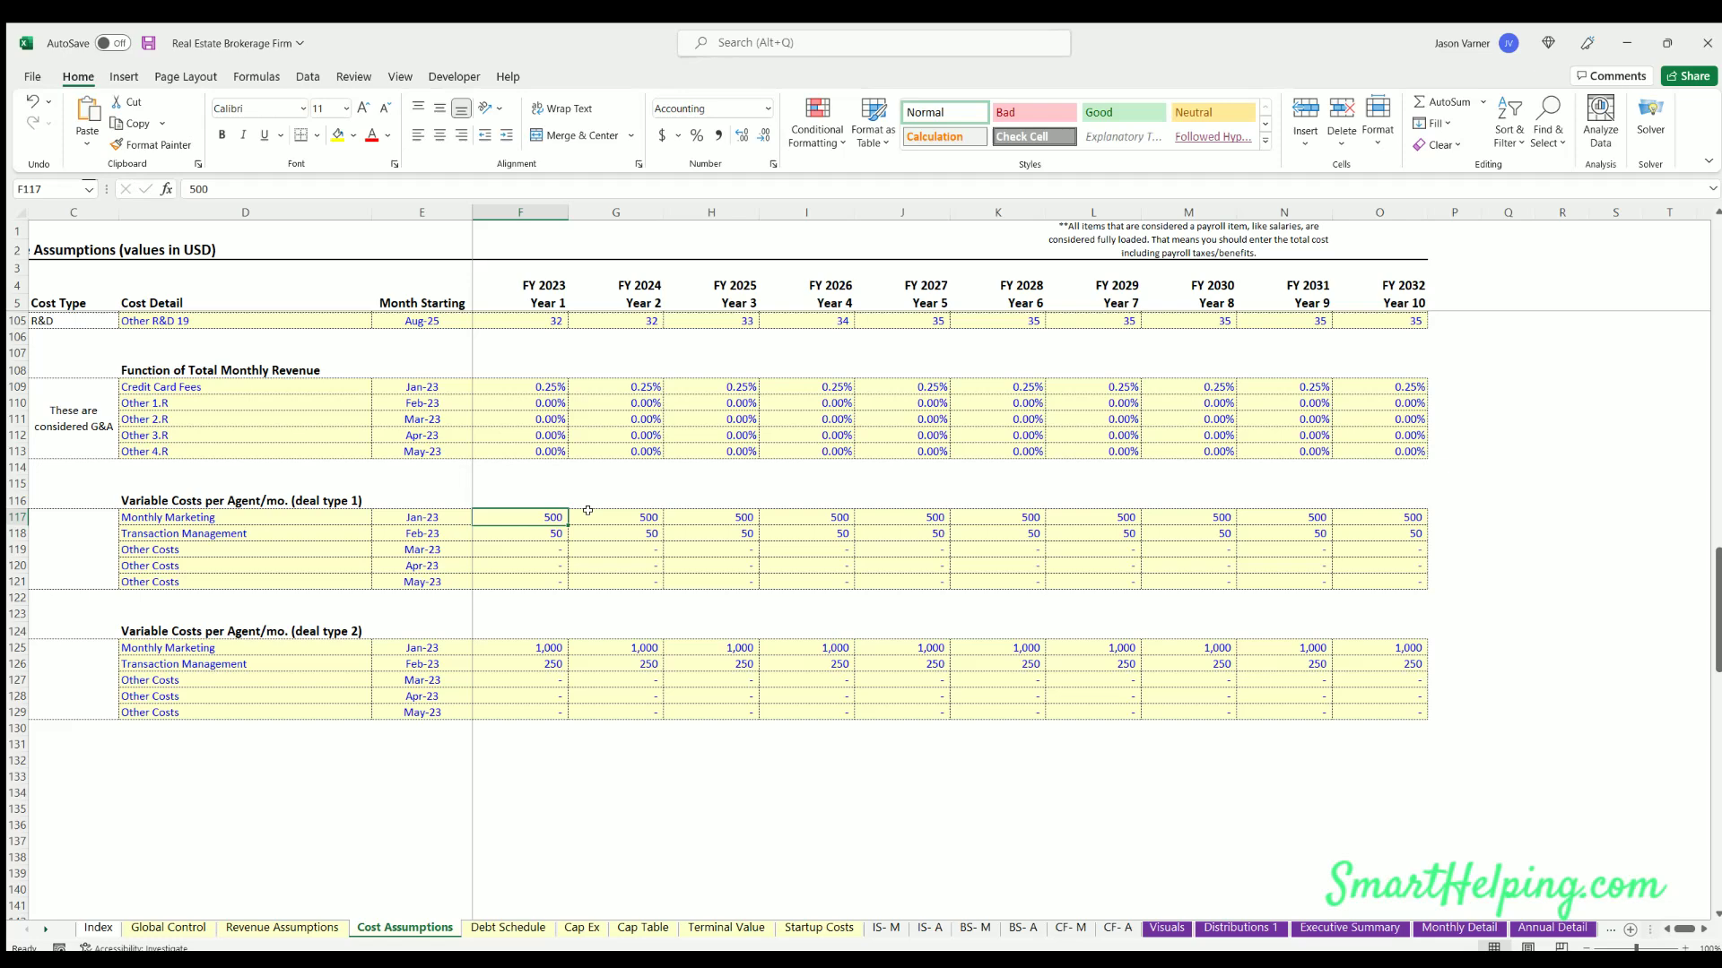
# - Check the Debt Schedule's financed amount, term, interest rate, payments per year and first payment date
pyautogui.click(503, 928)
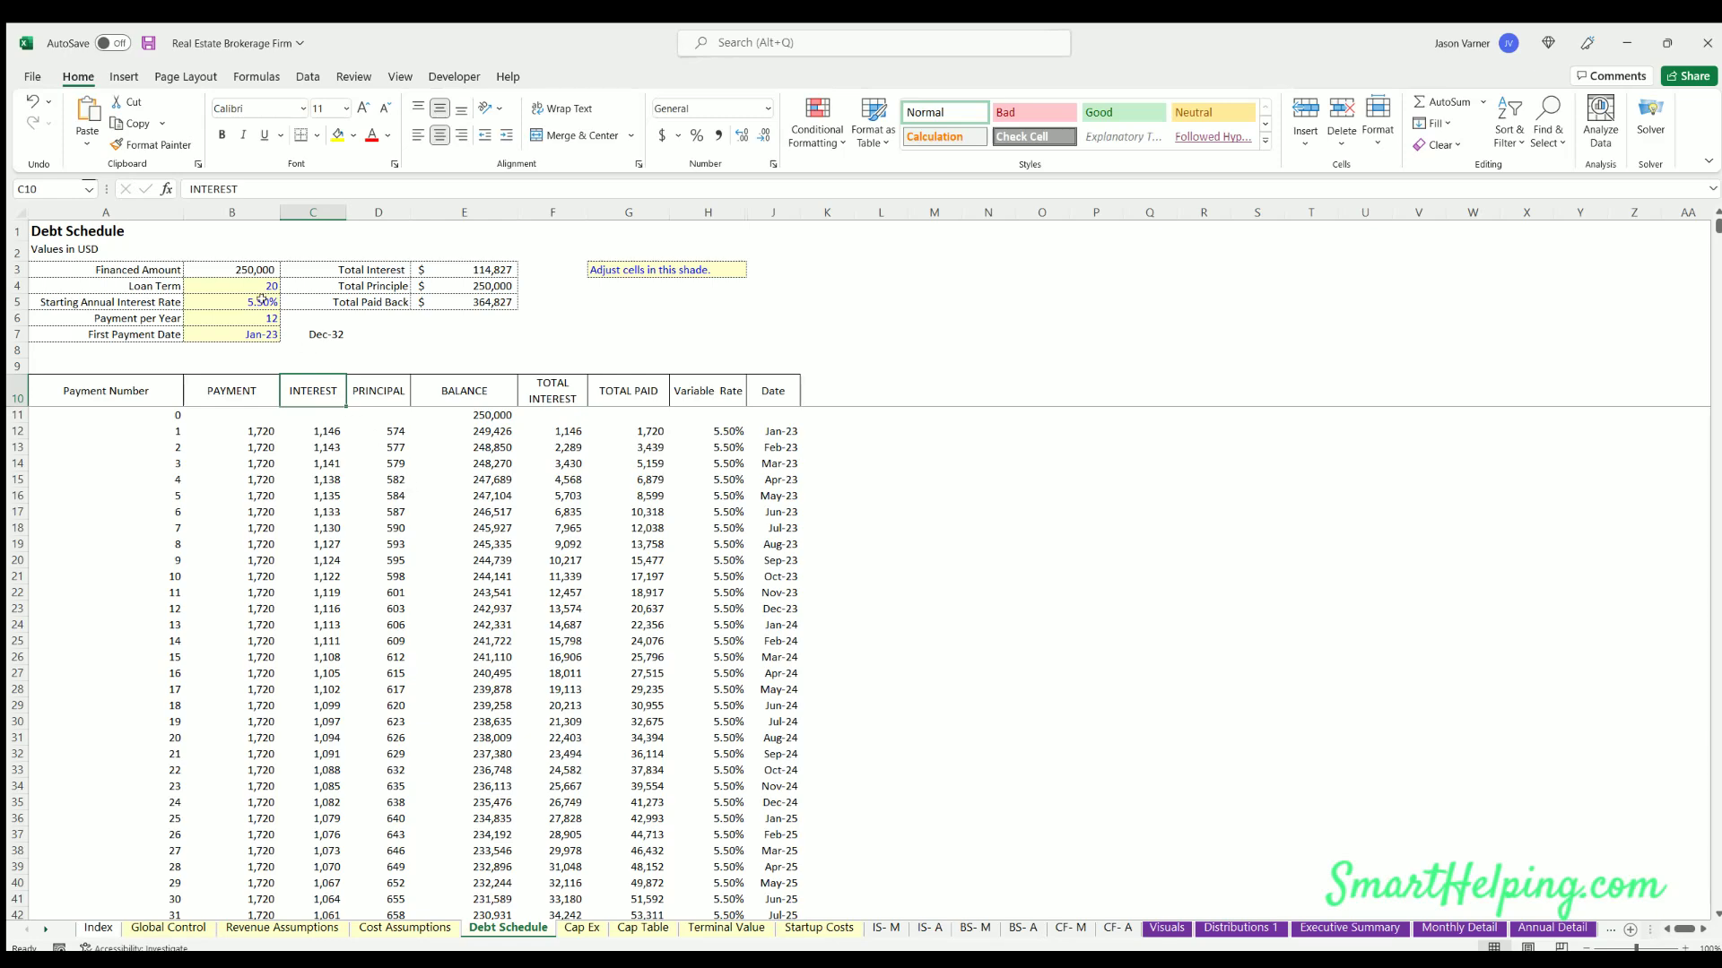
pyautogui.click(152, 928)
pyautogui.click(473, 454)
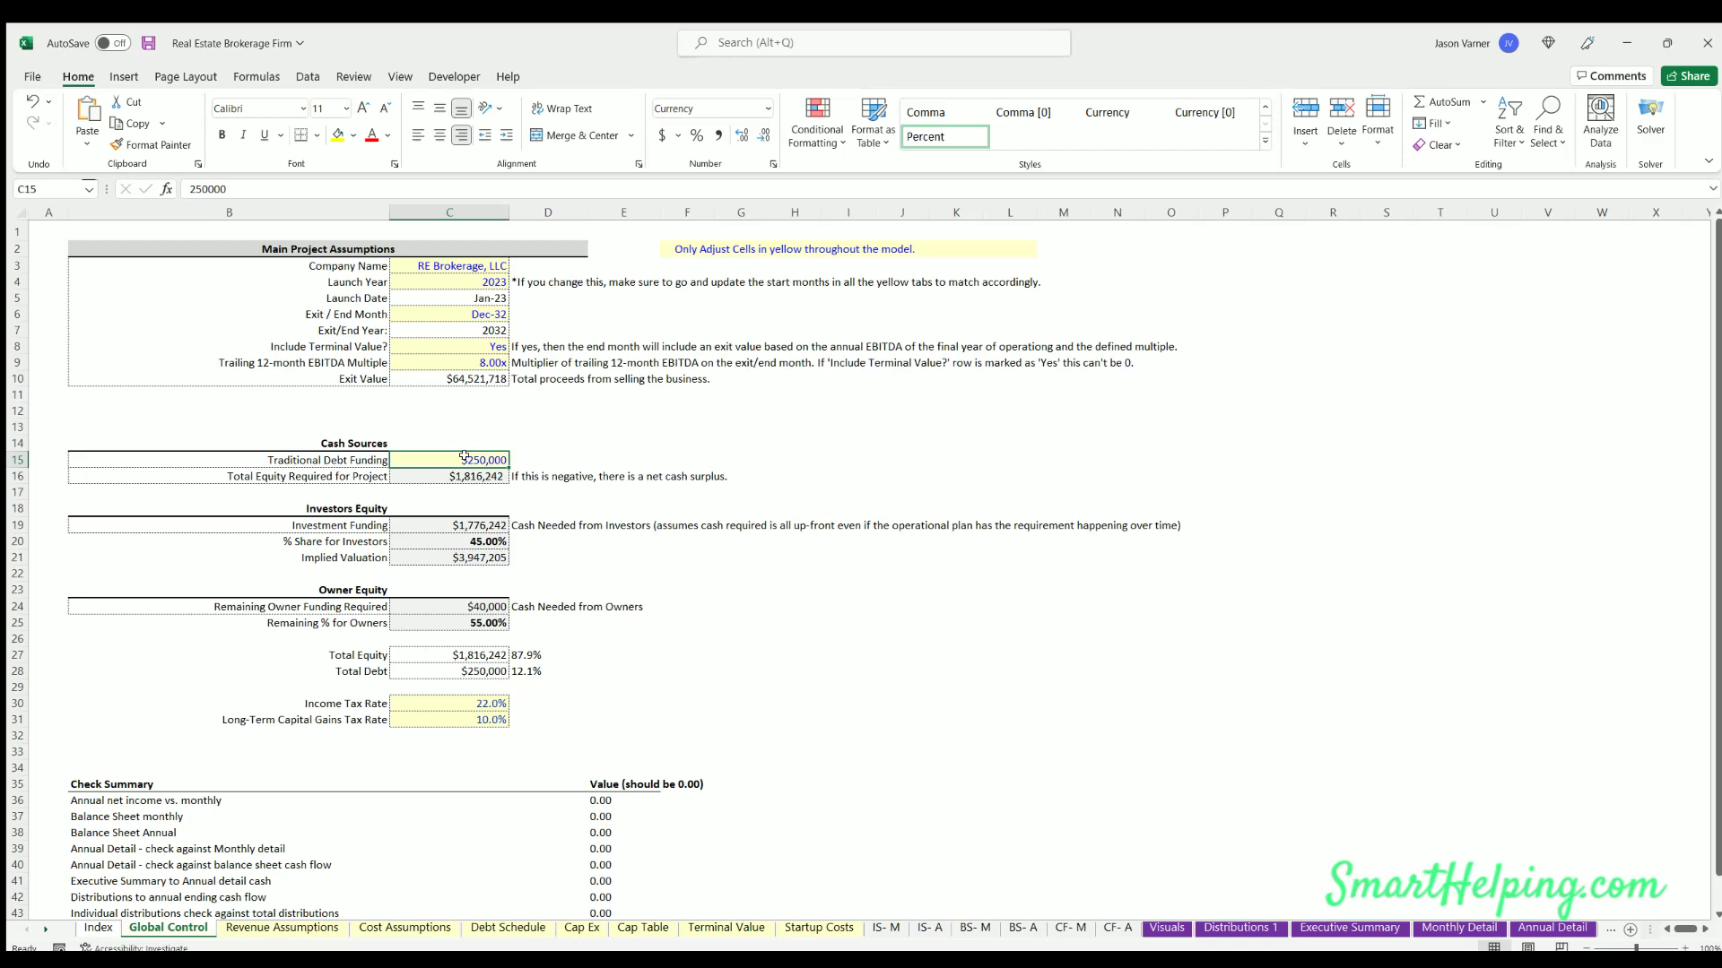
pyautogui.click(516, 935)
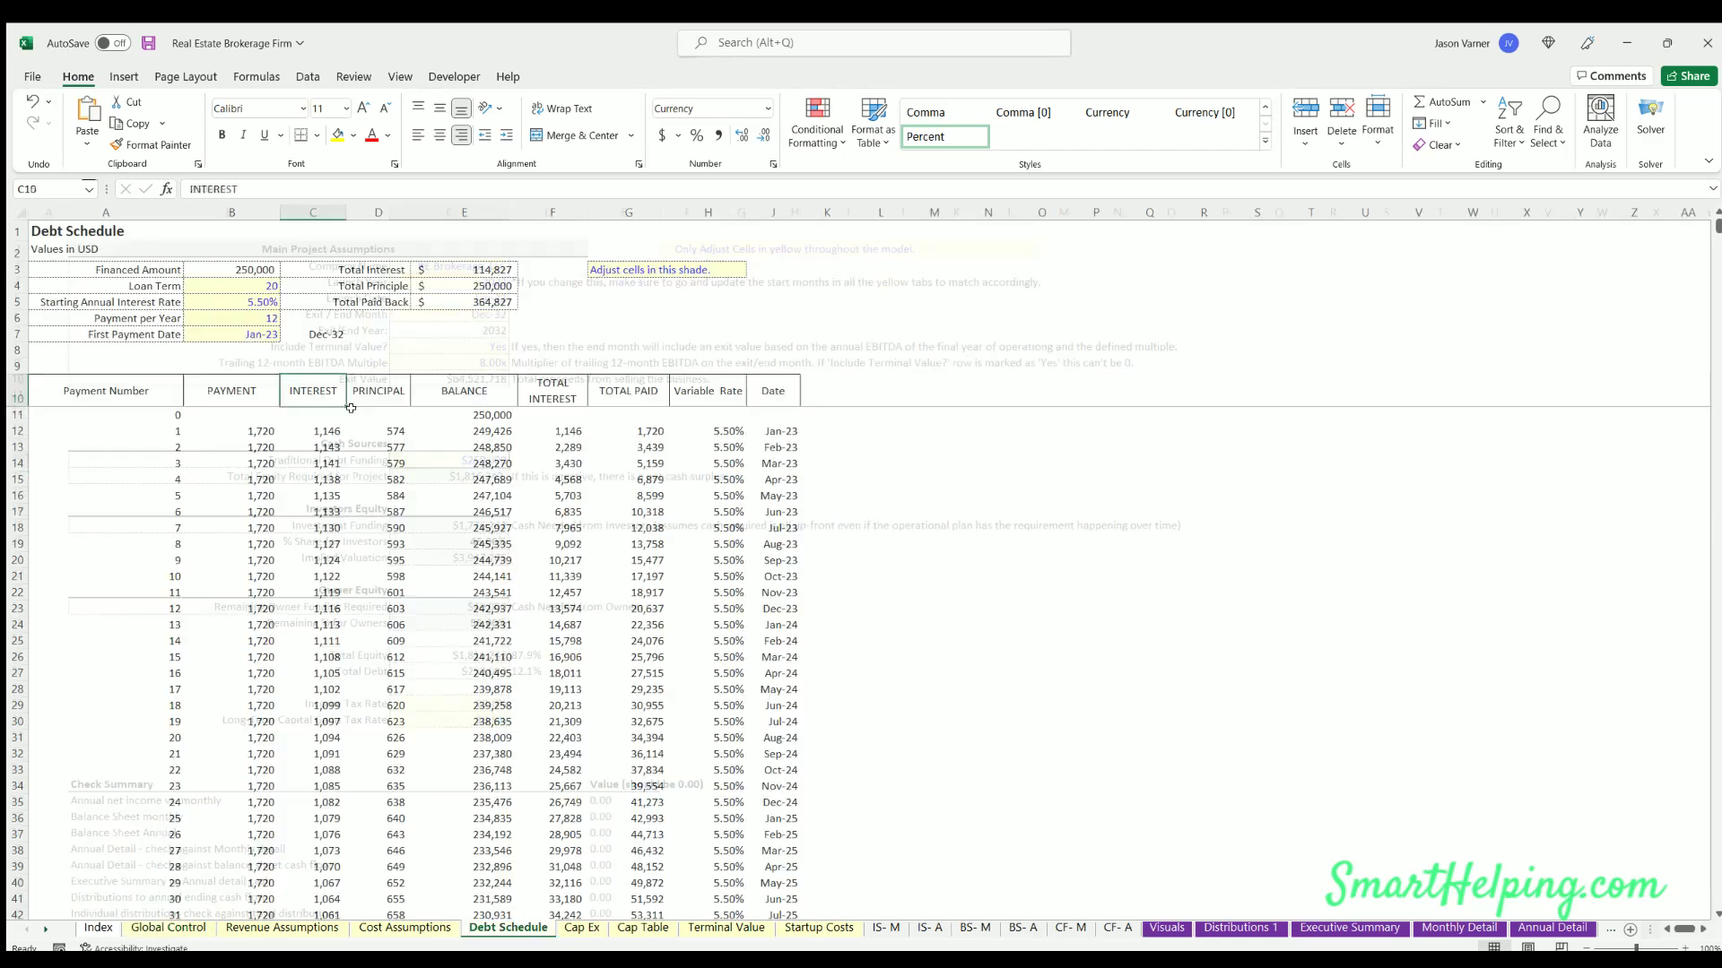
pyautogui.click(237, 271)
pyautogui.click(236, 287)
pyautogui.click(236, 302)
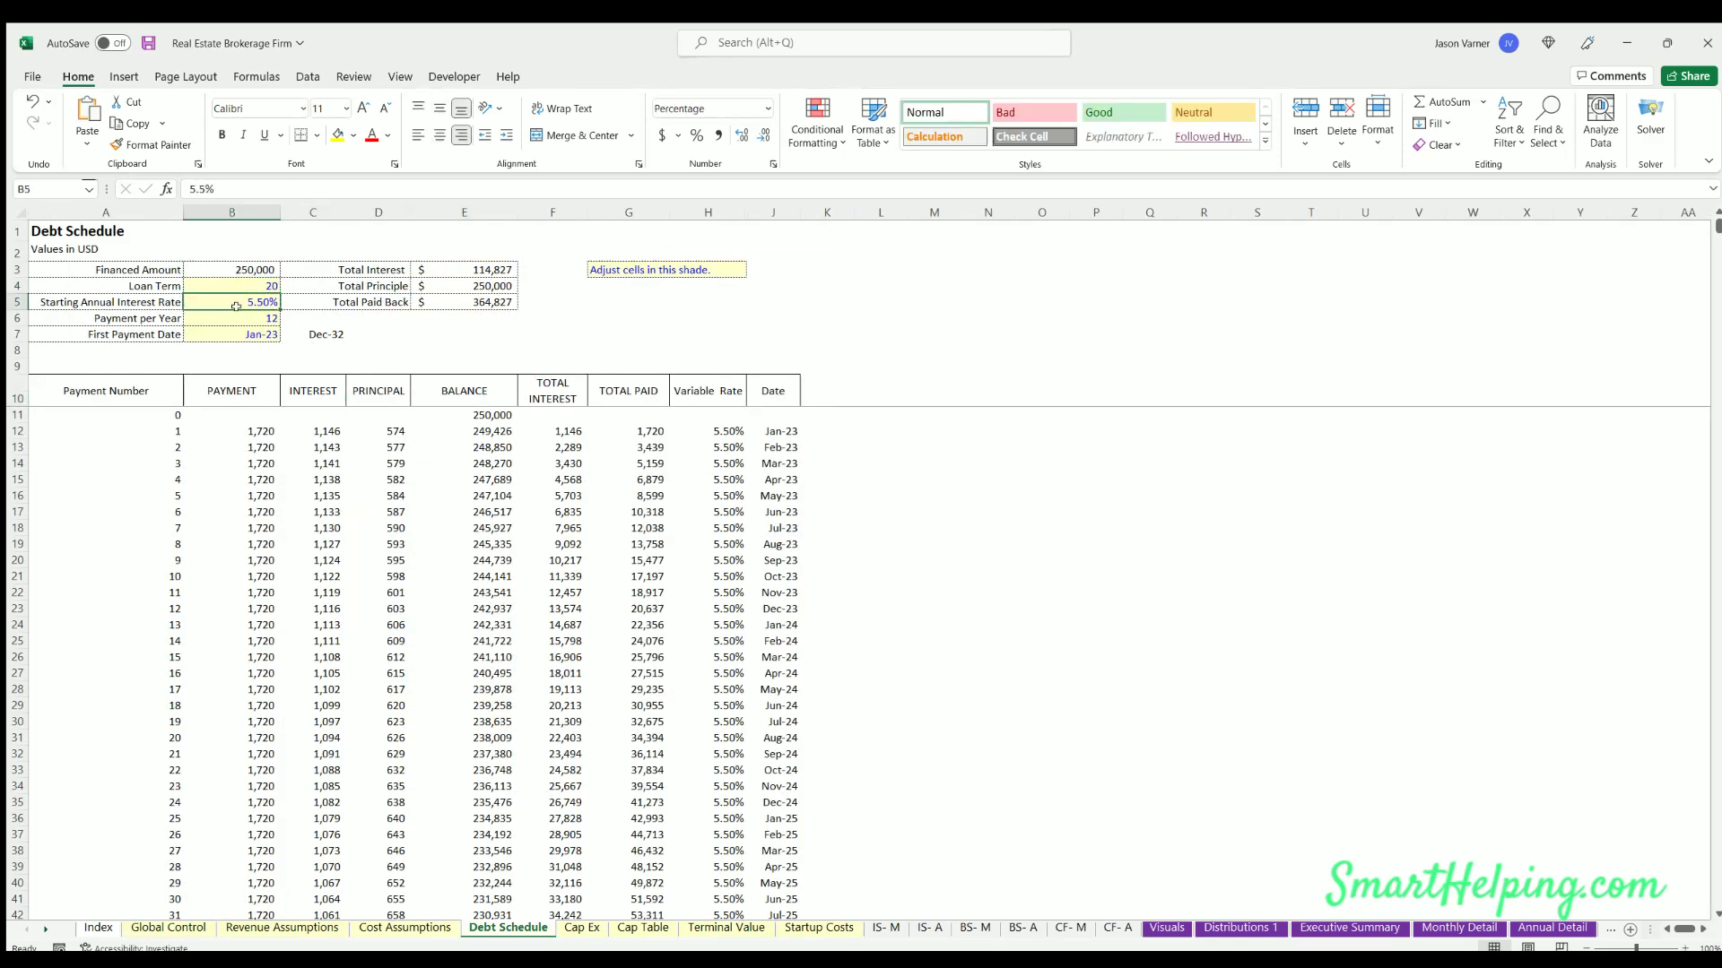
pyautogui.click(239, 318)
pyautogui.click(269, 335)
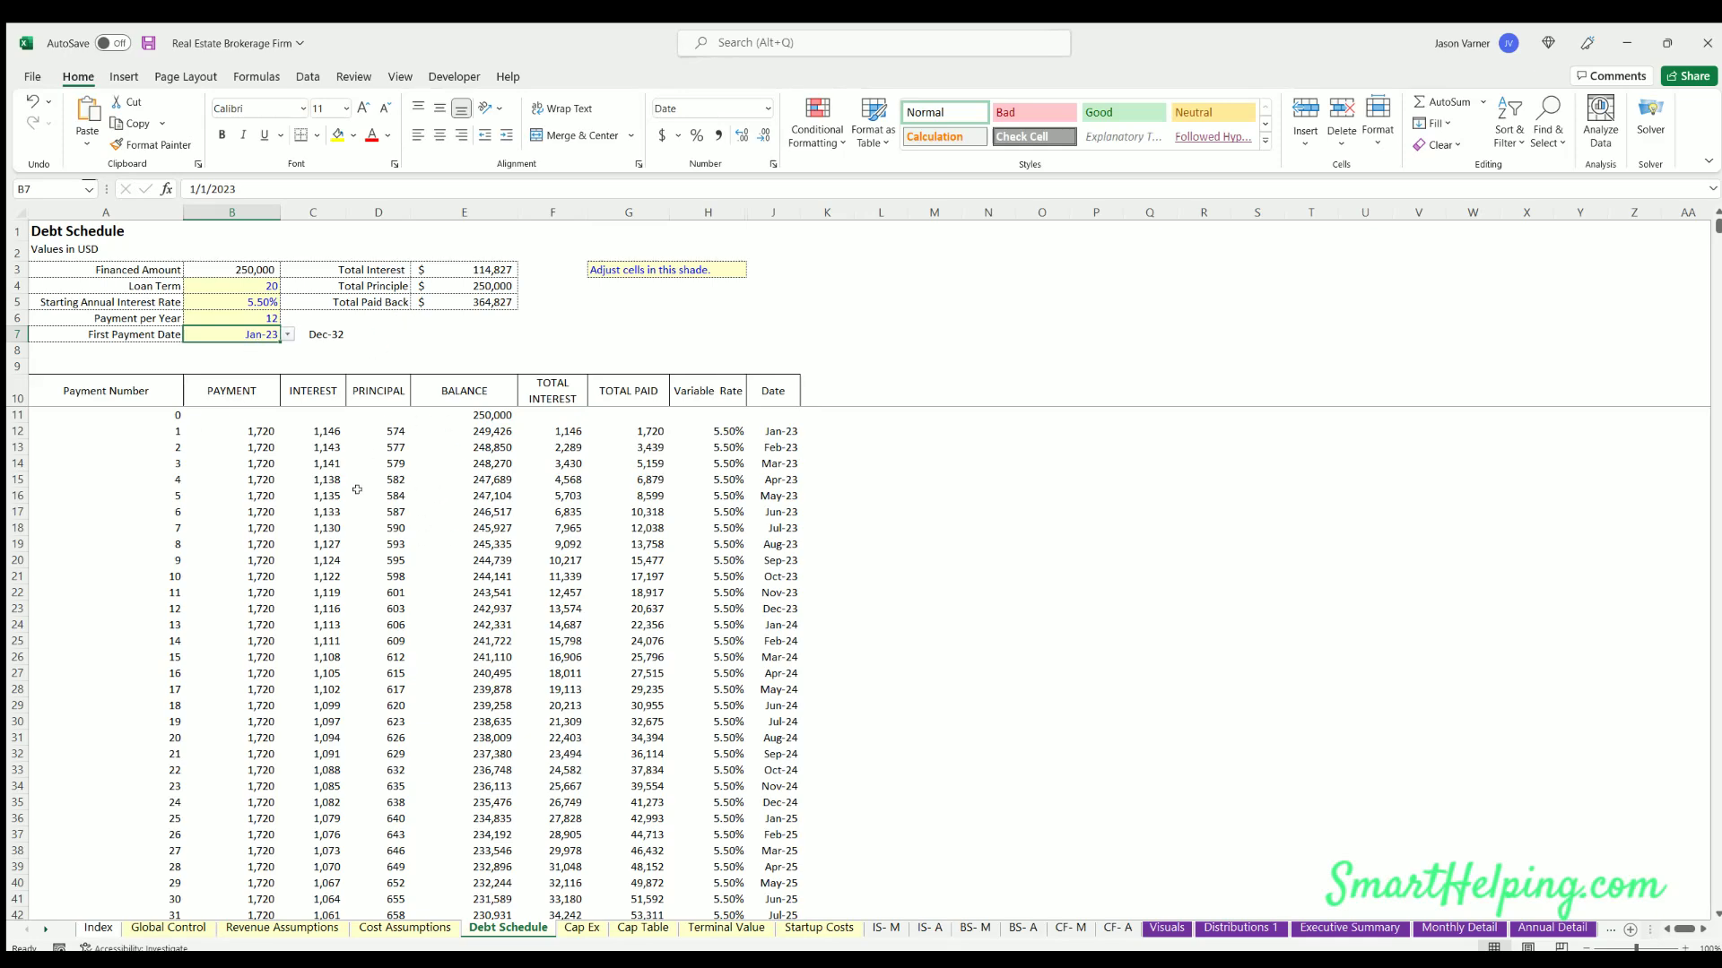
# - Inspect the payment formula in the Debt Schedule's final payment row
pyautogui.scroll(-20, 357, 490)
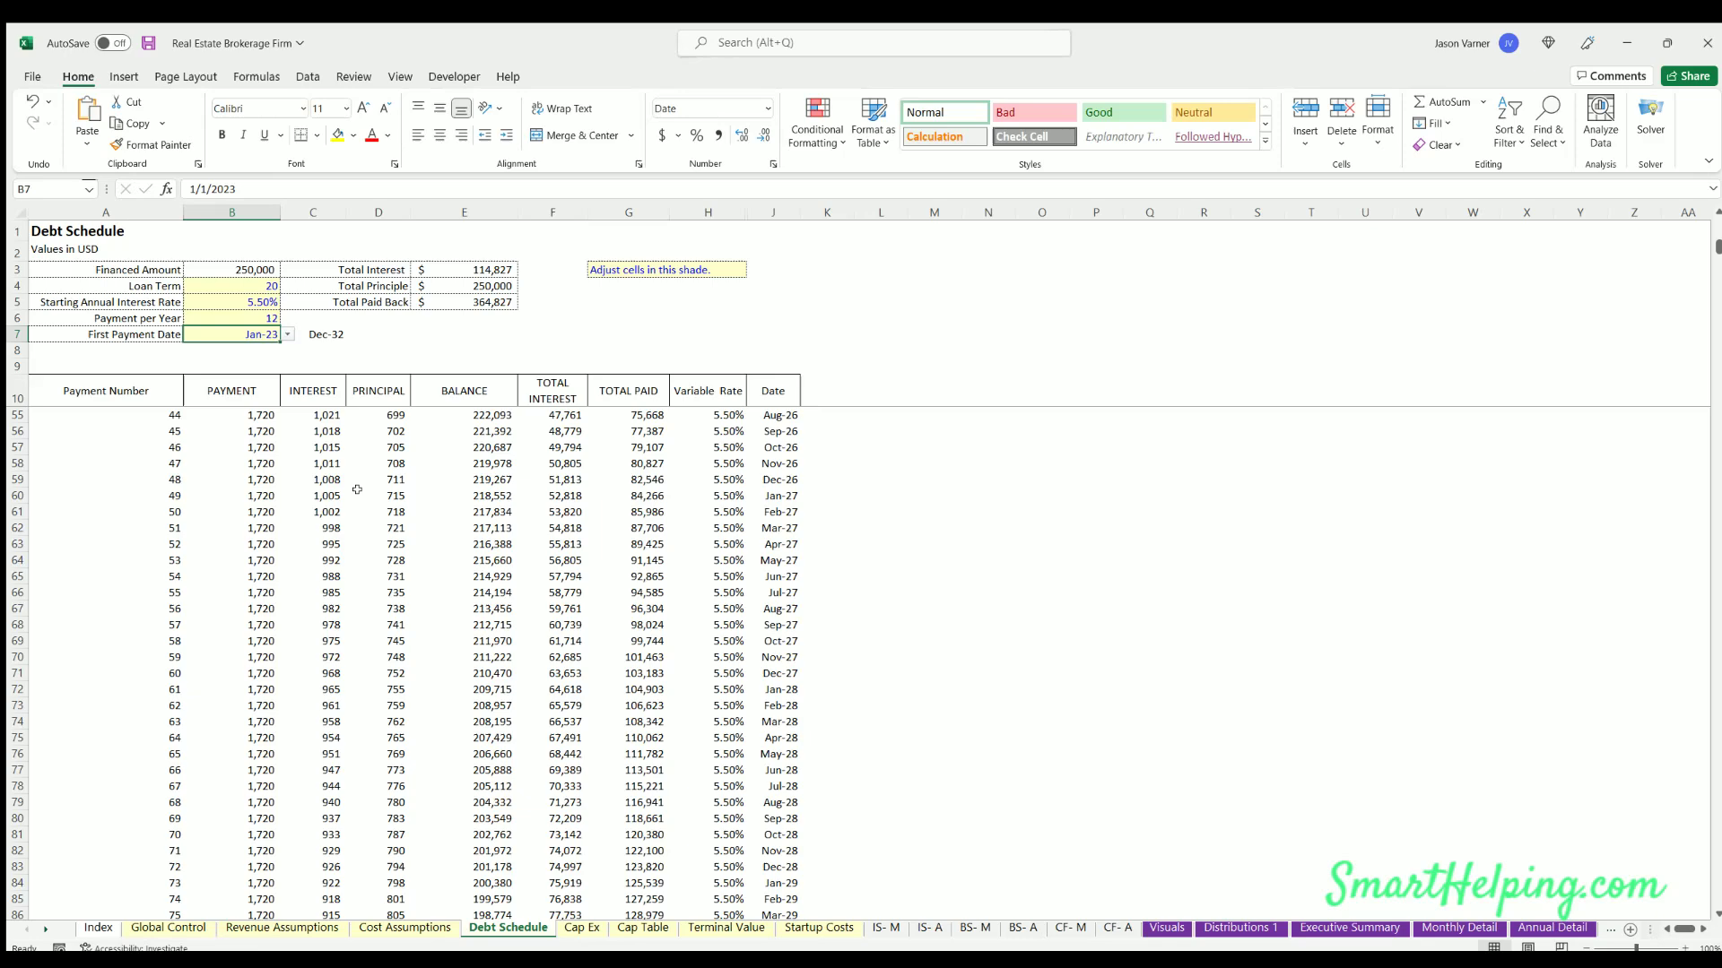
pyautogui.scroll(-5, 357, 490)
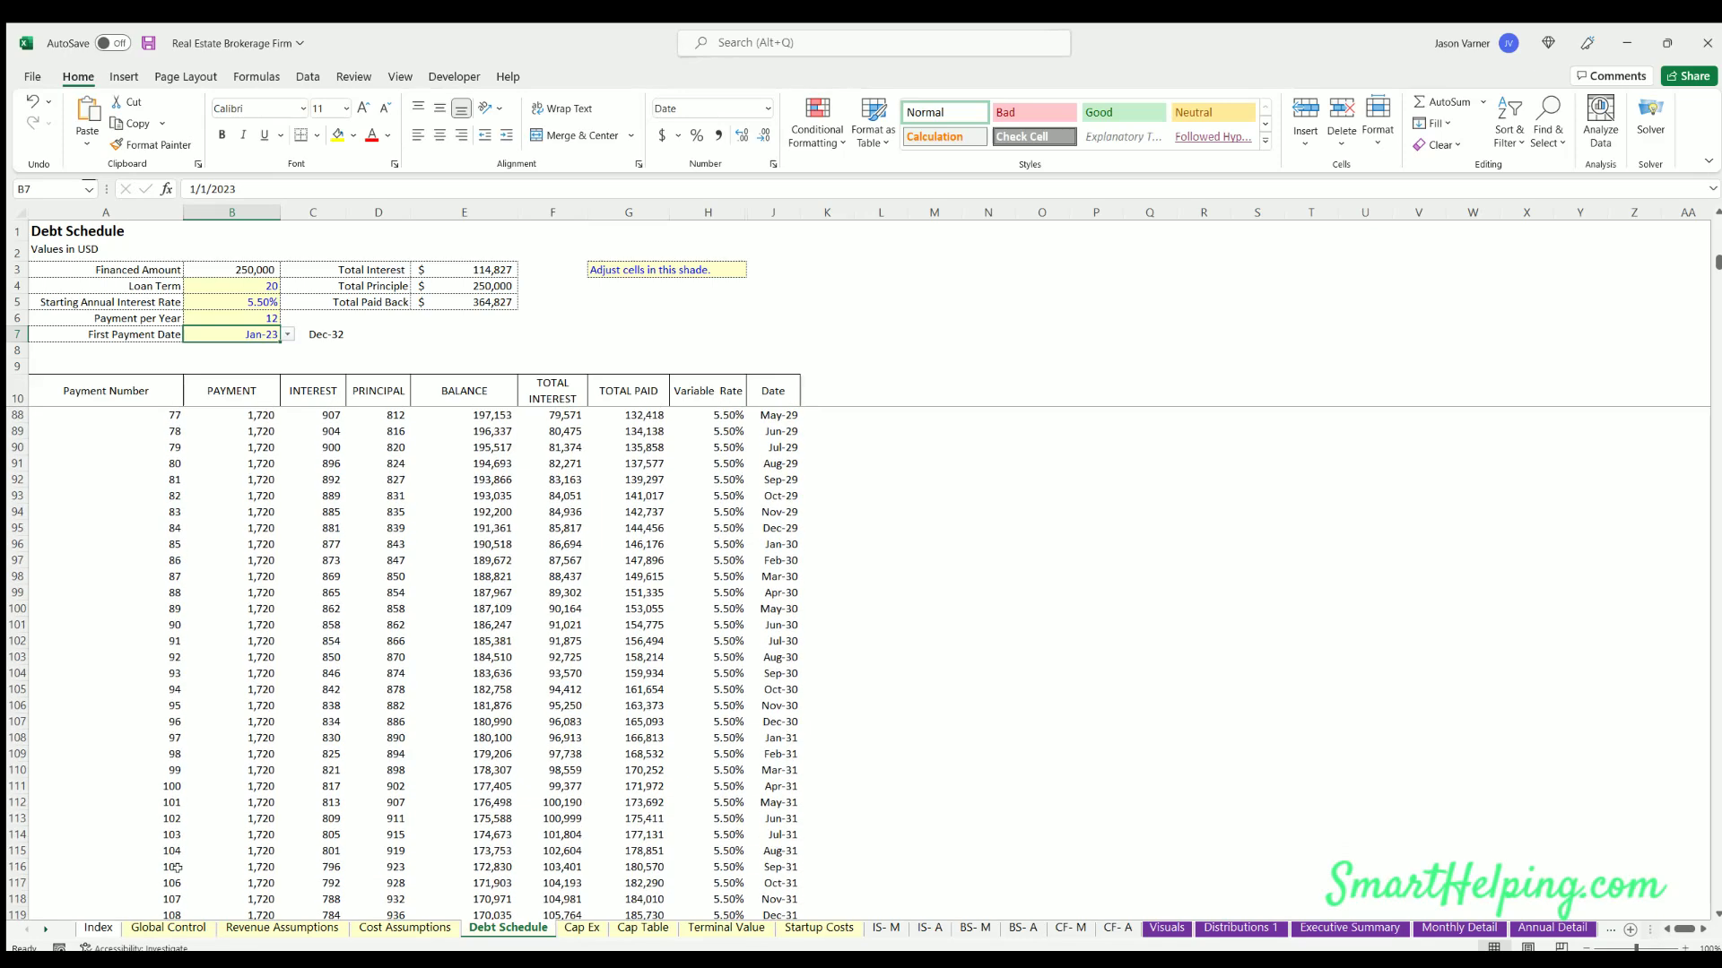
pyautogui.scroll(-11, 203, 786)
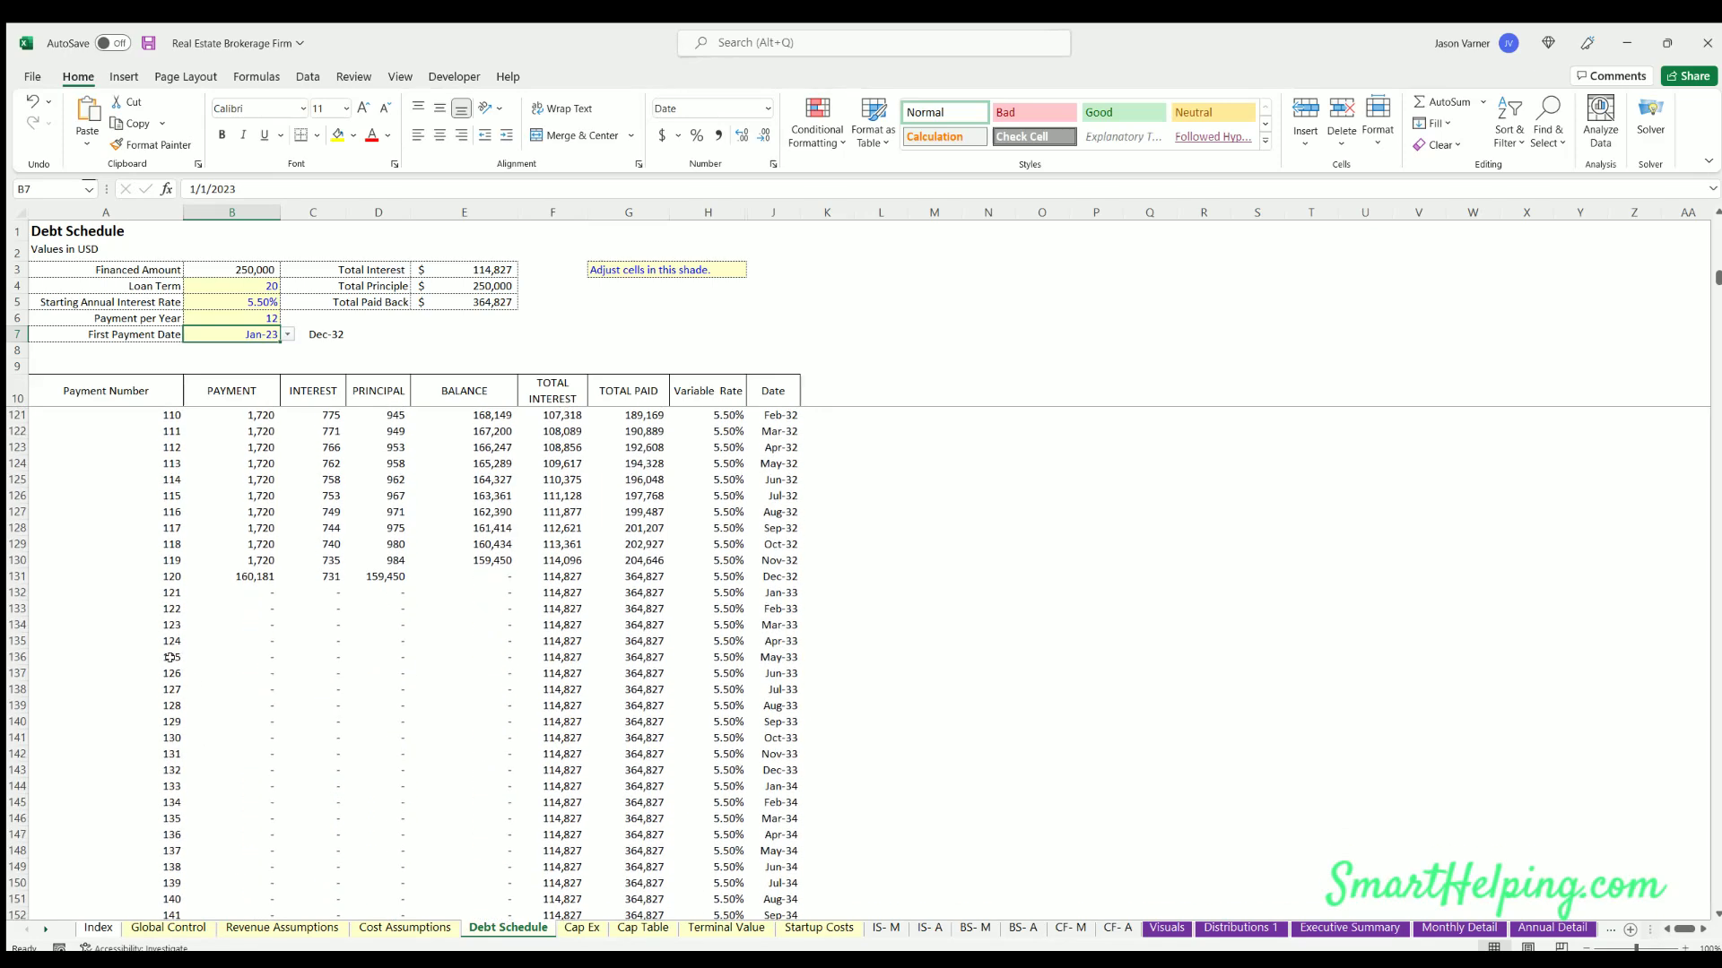
pyautogui.click(252, 580)
pyautogui.scroll(20, 299, 626)
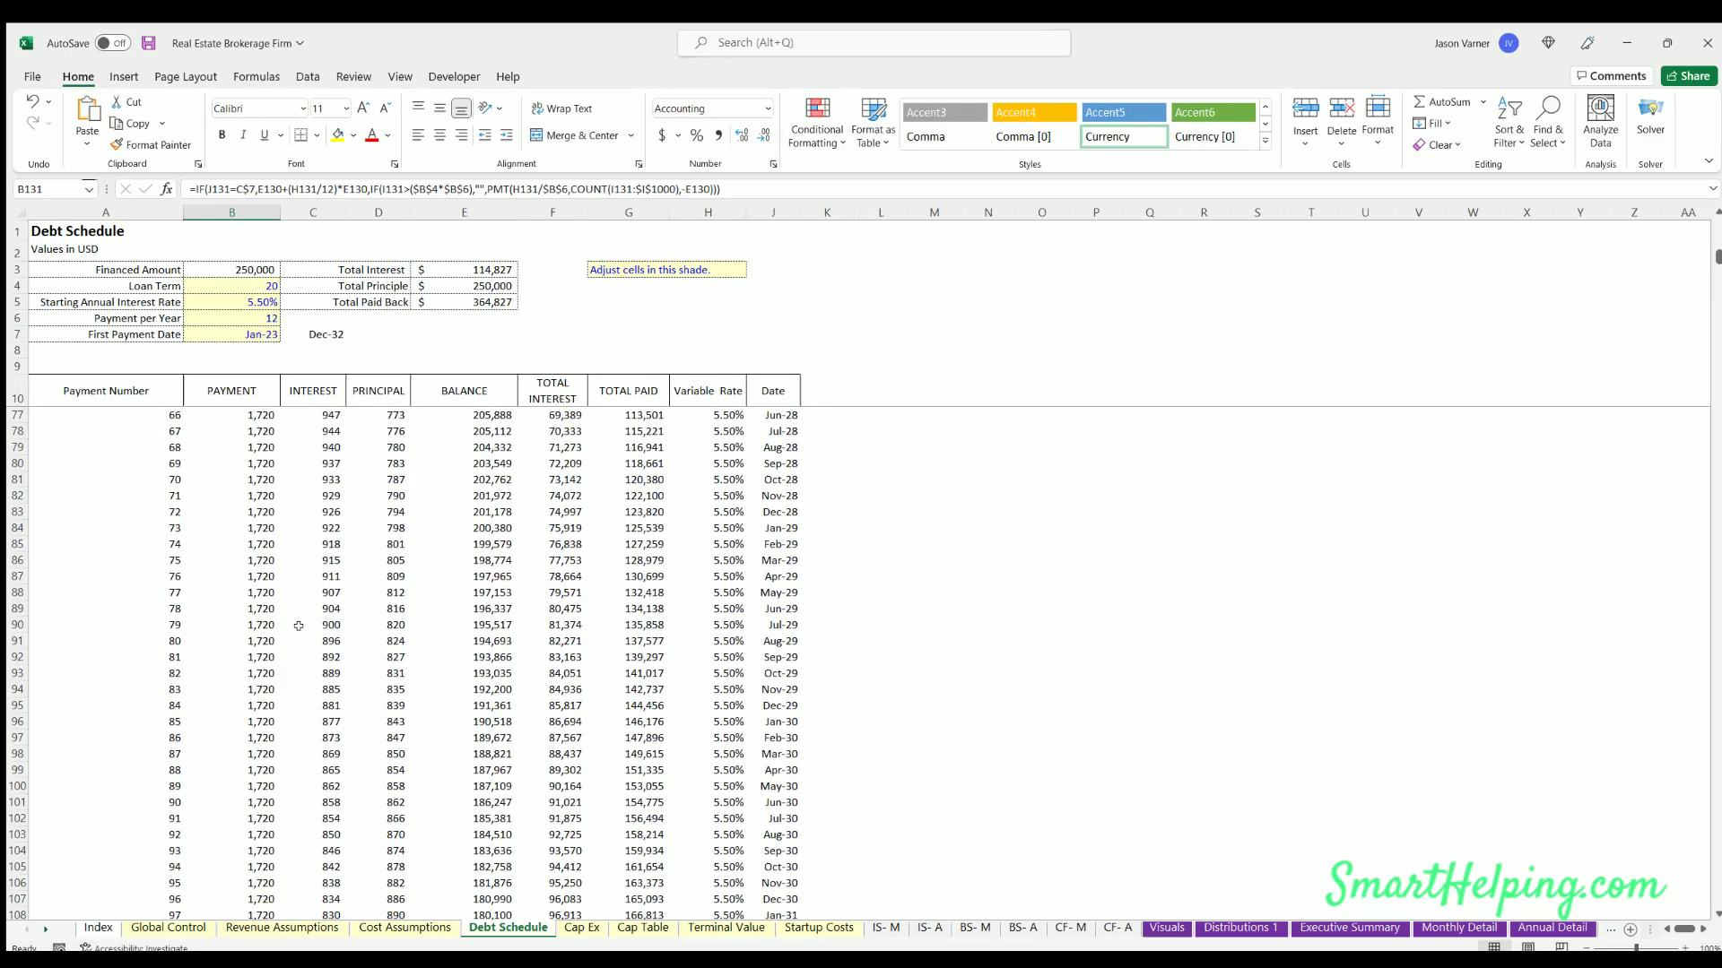
pyautogui.scroll(4, 298, 625)
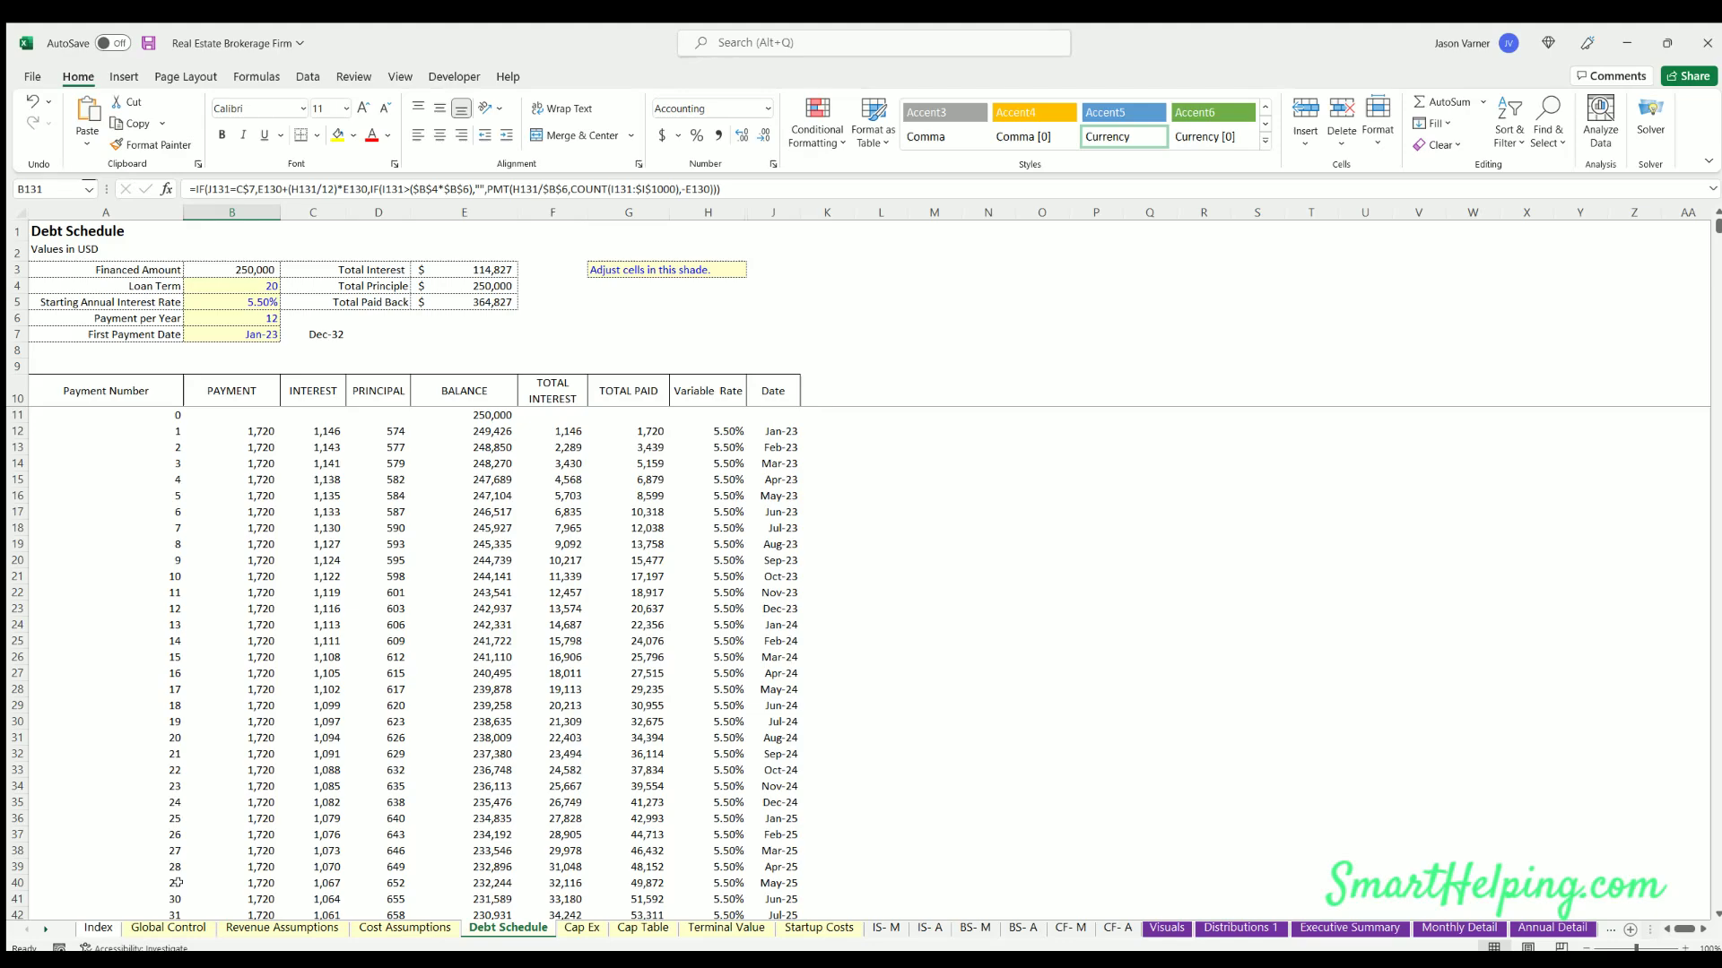
# - Set Include Terminal Value to No and recheck the full 20-year Debt Schedule
pyautogui.click(168, 928)
pyautogui.click(496, 337)
pyautogui.click(516, 346)
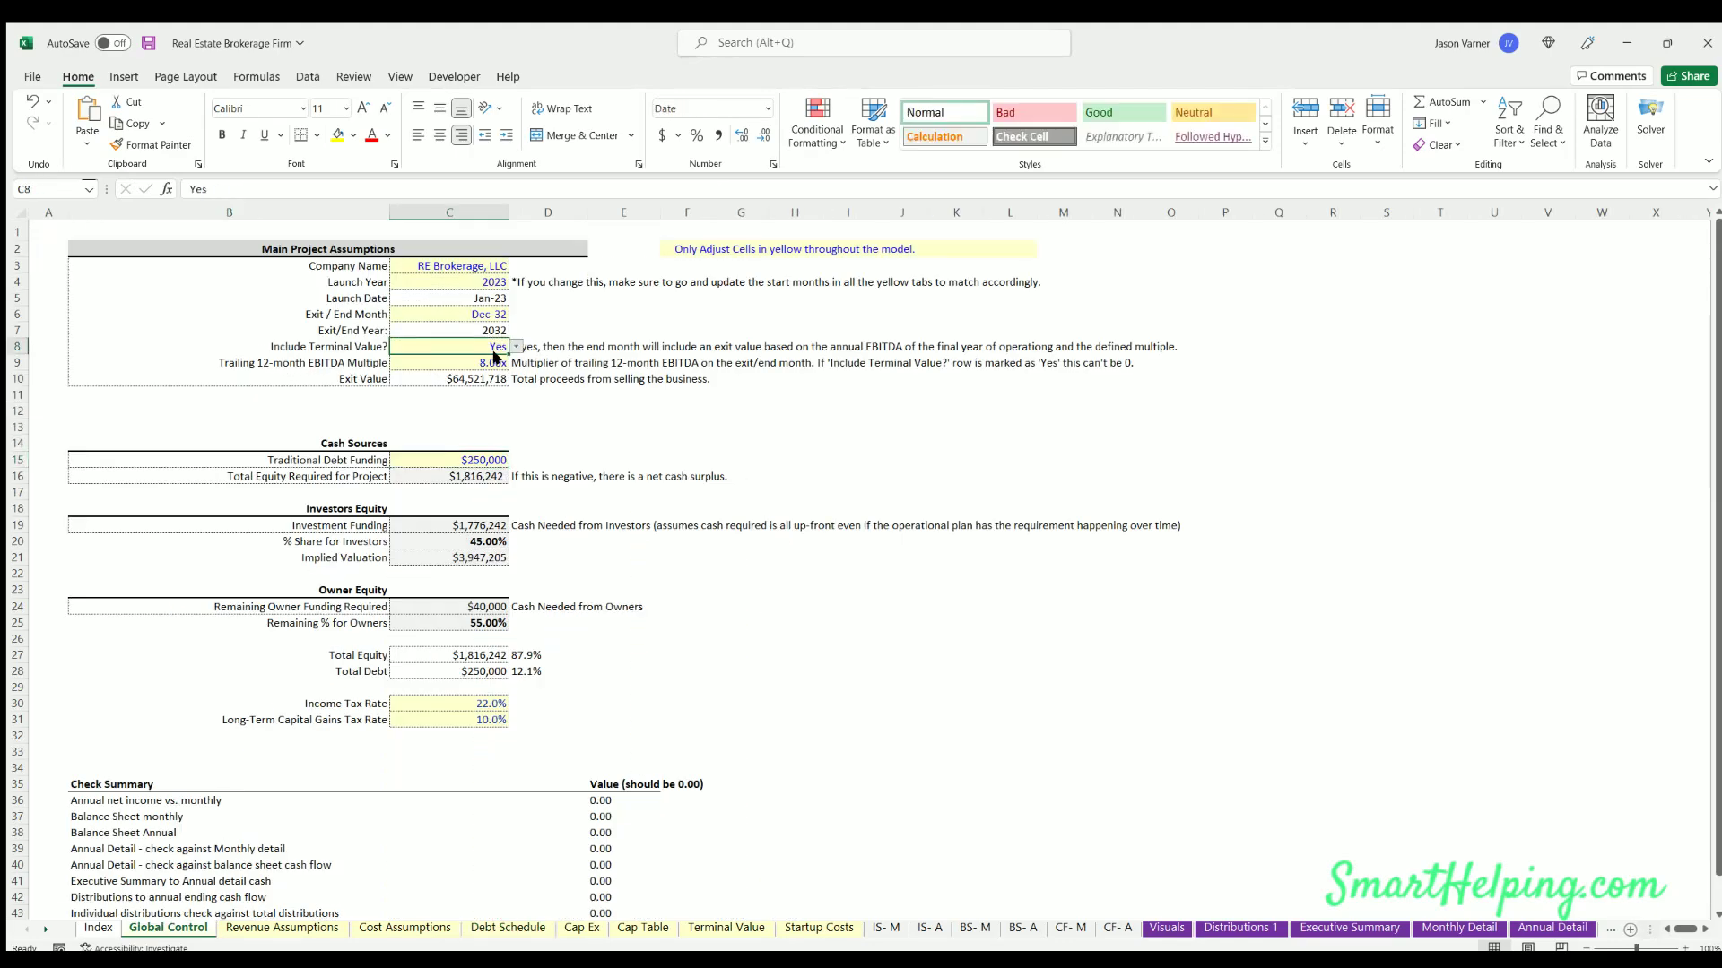
pyautogui.click(484, 370)
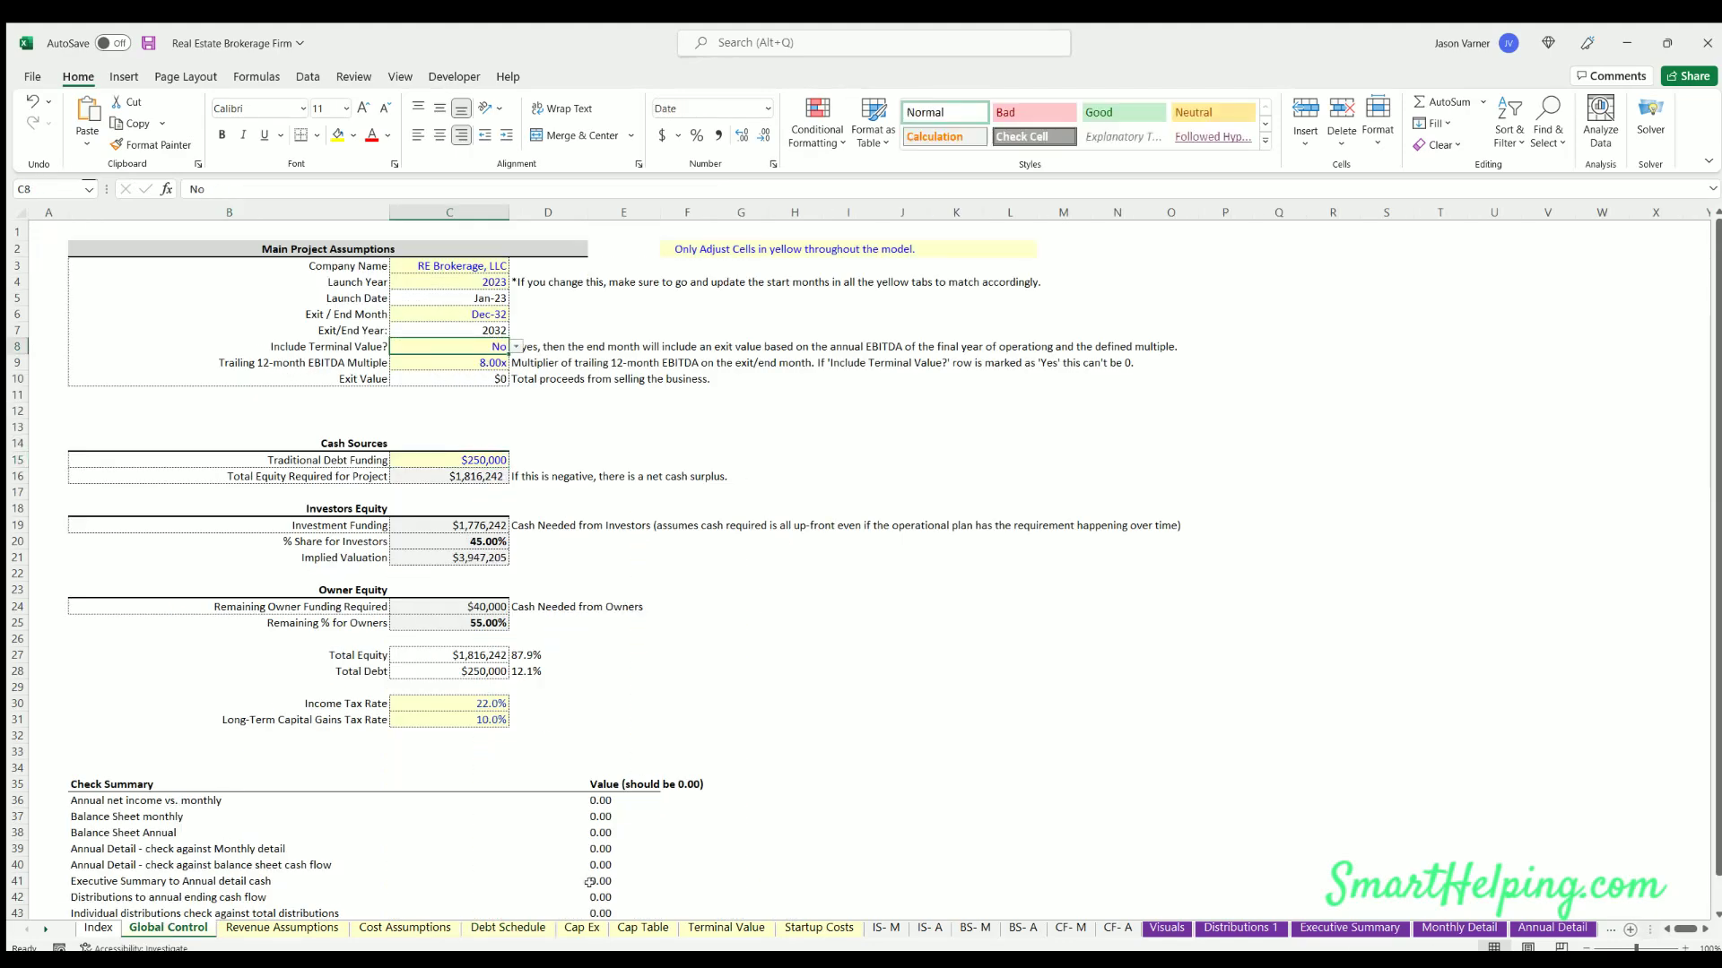
pyautogui.click(507, 928)
pyautogui.scroll(-15, 245, 676)
pyautogui.scroll(-20, 245, 676)
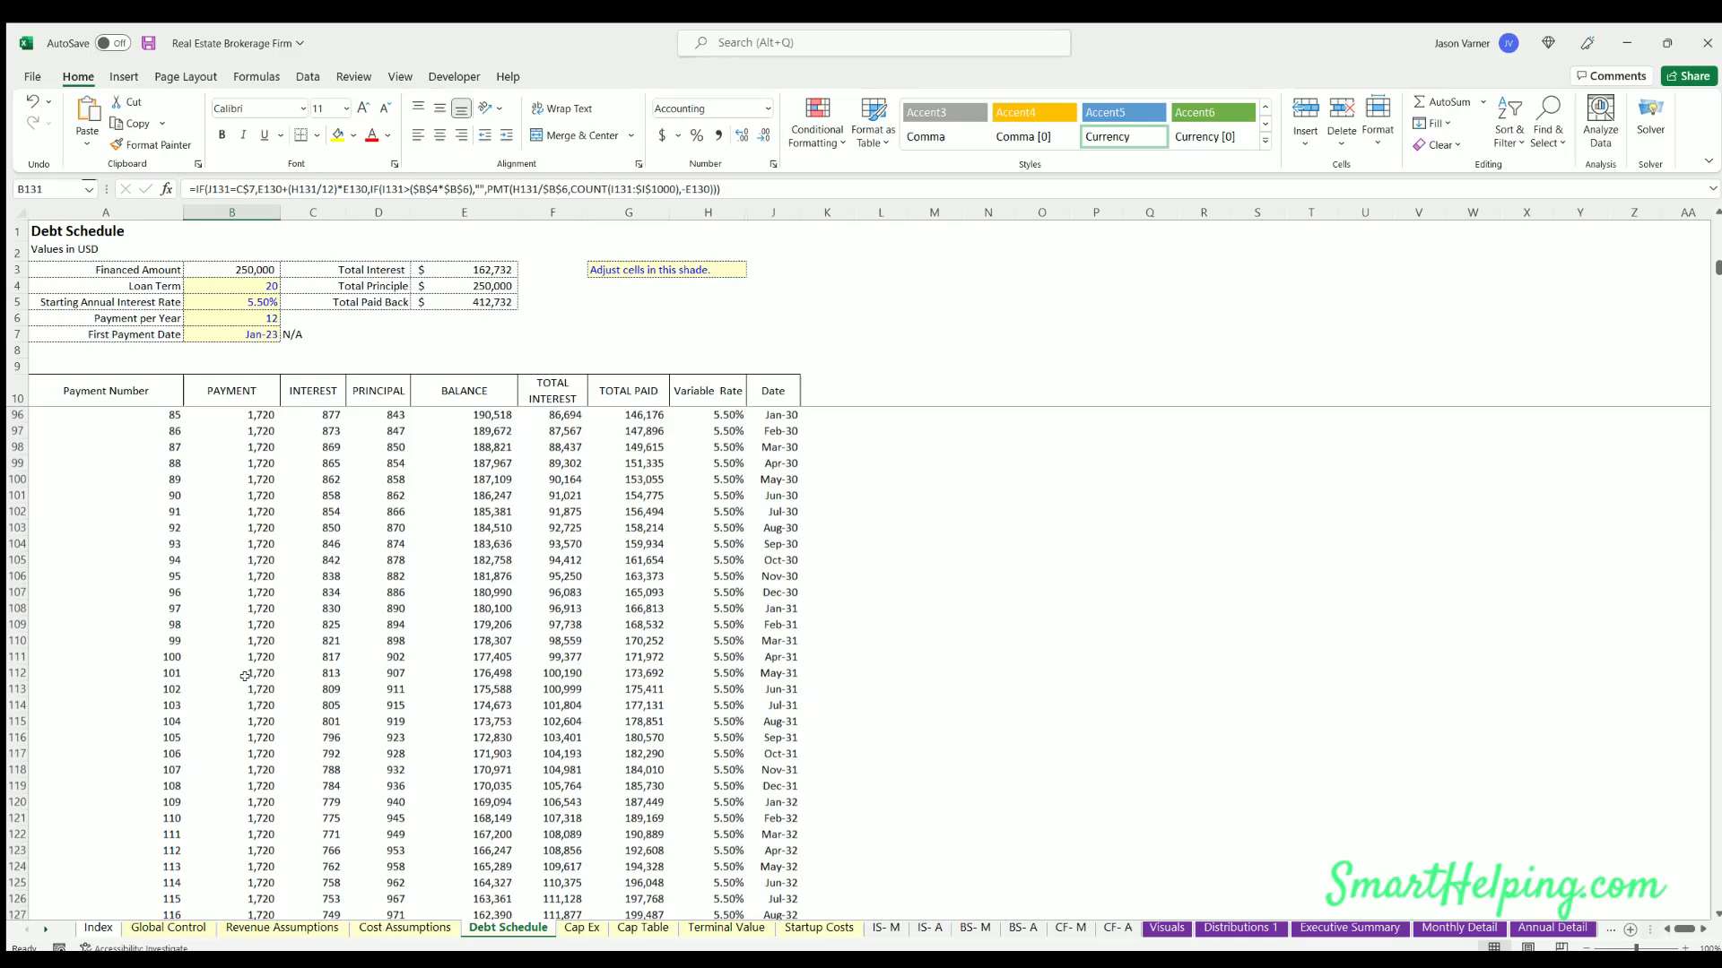
pyautogui.scroll(-20, 243, 676)
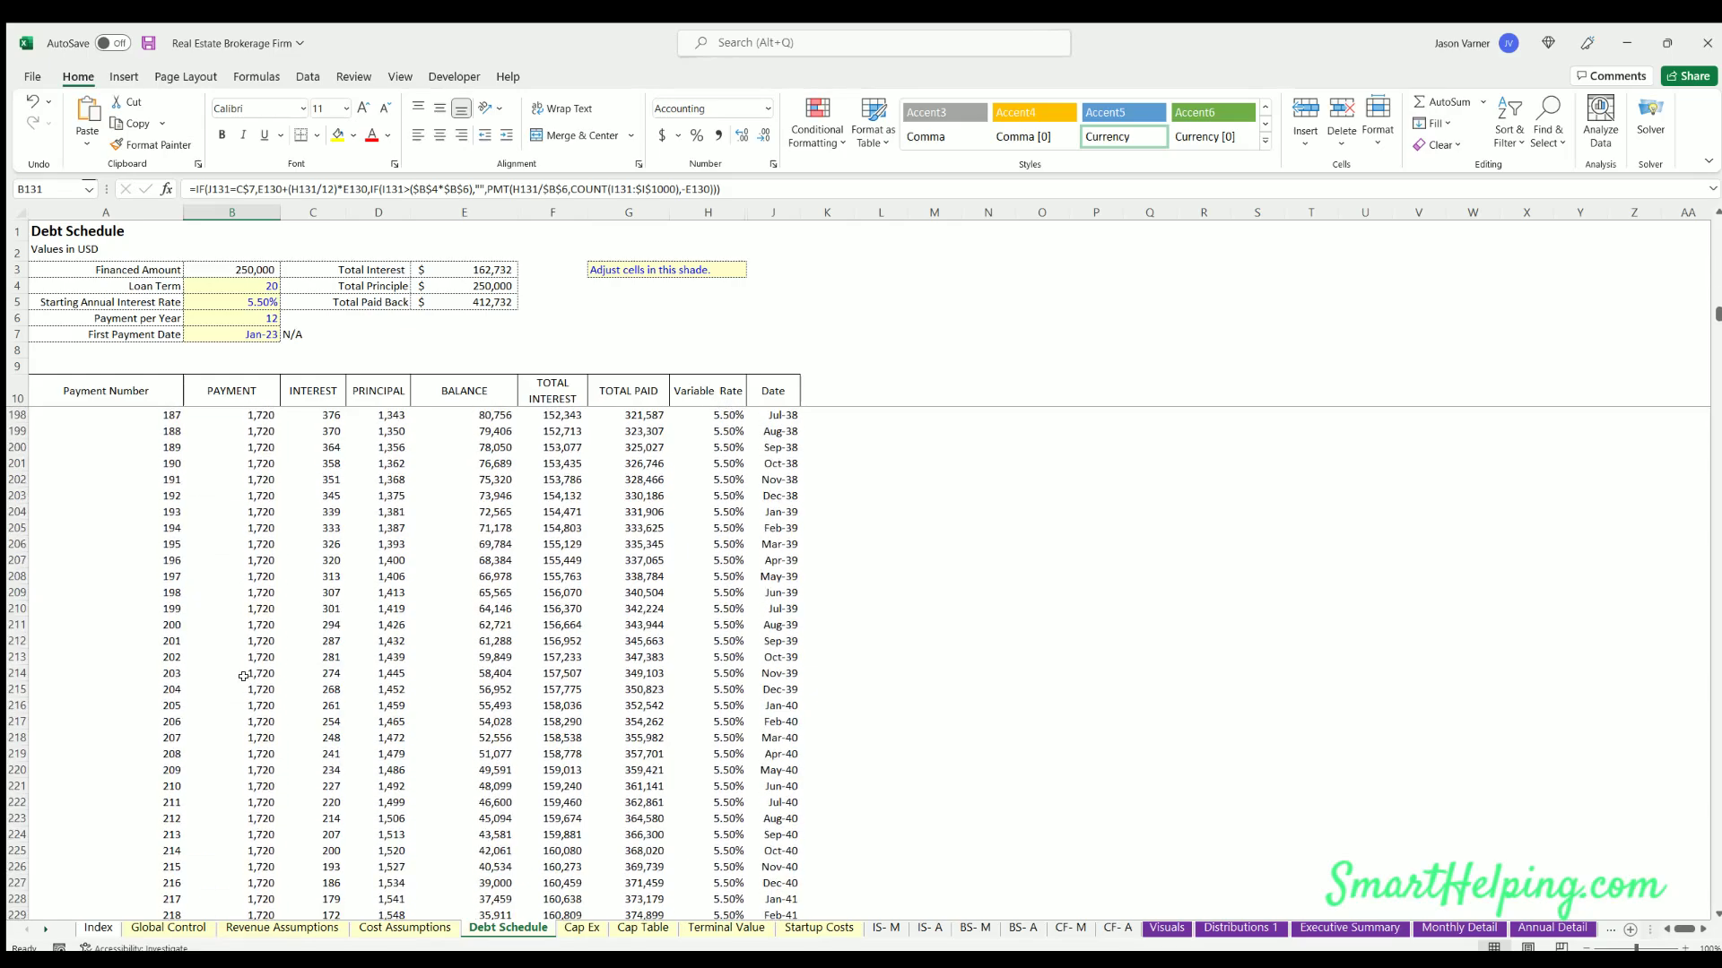
pyautogui.scroll(20, 303, 735)
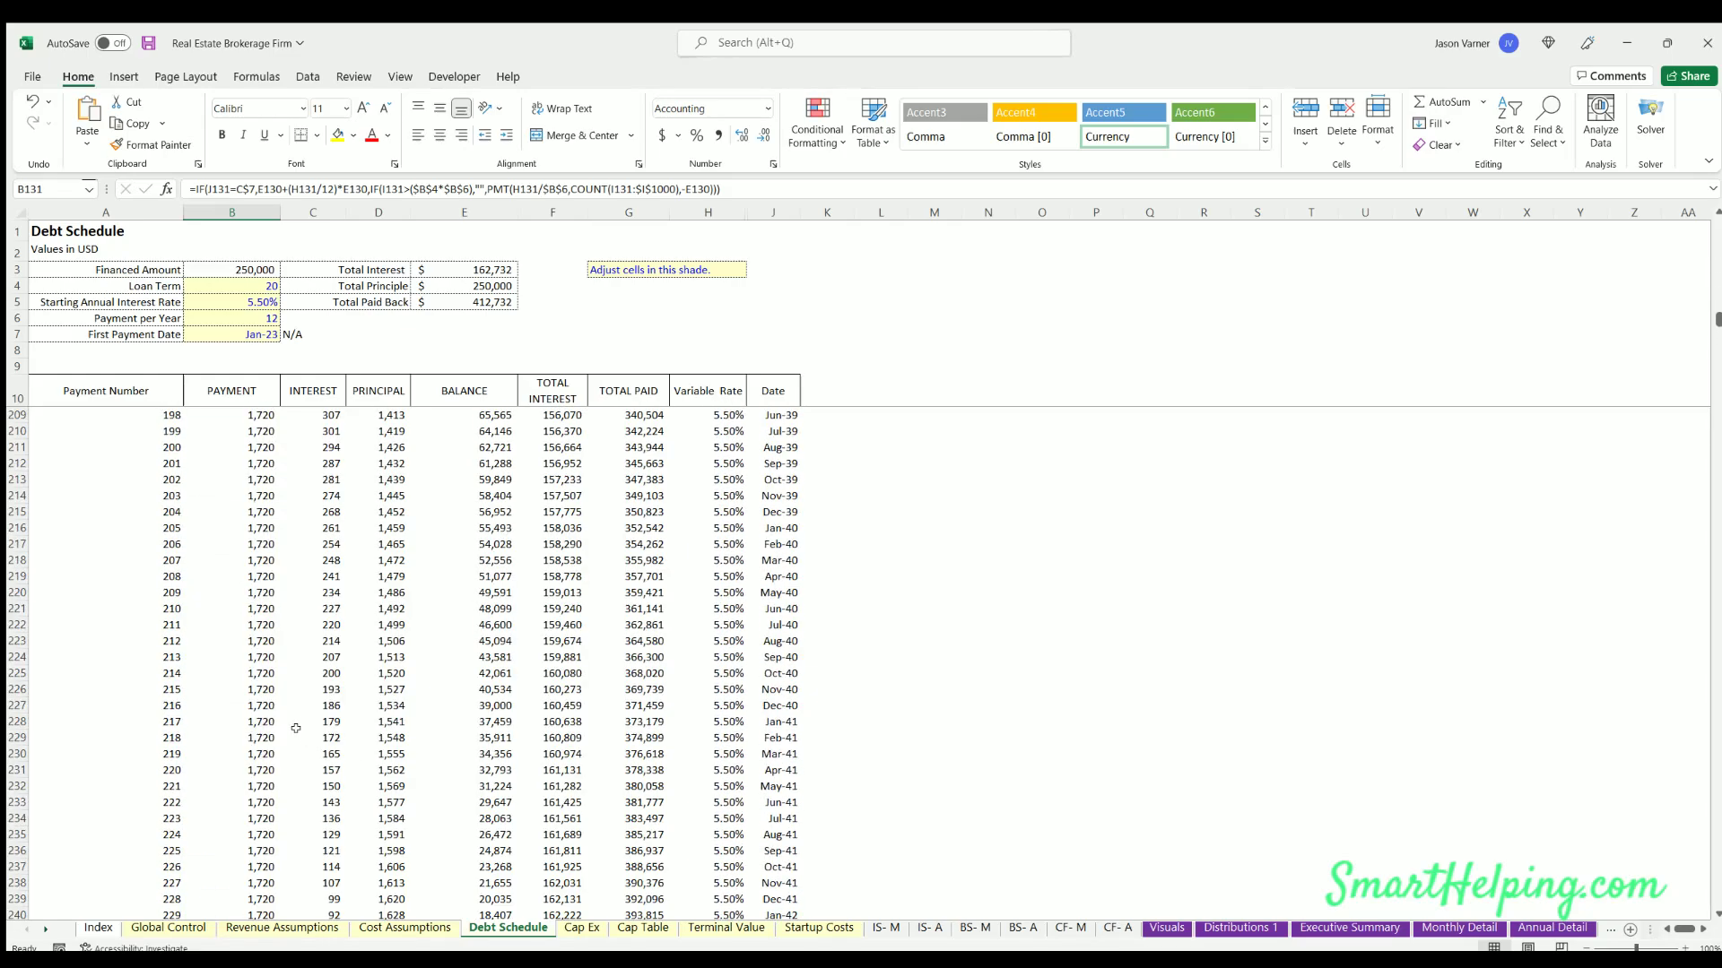
pyautogui.click(581, 929)
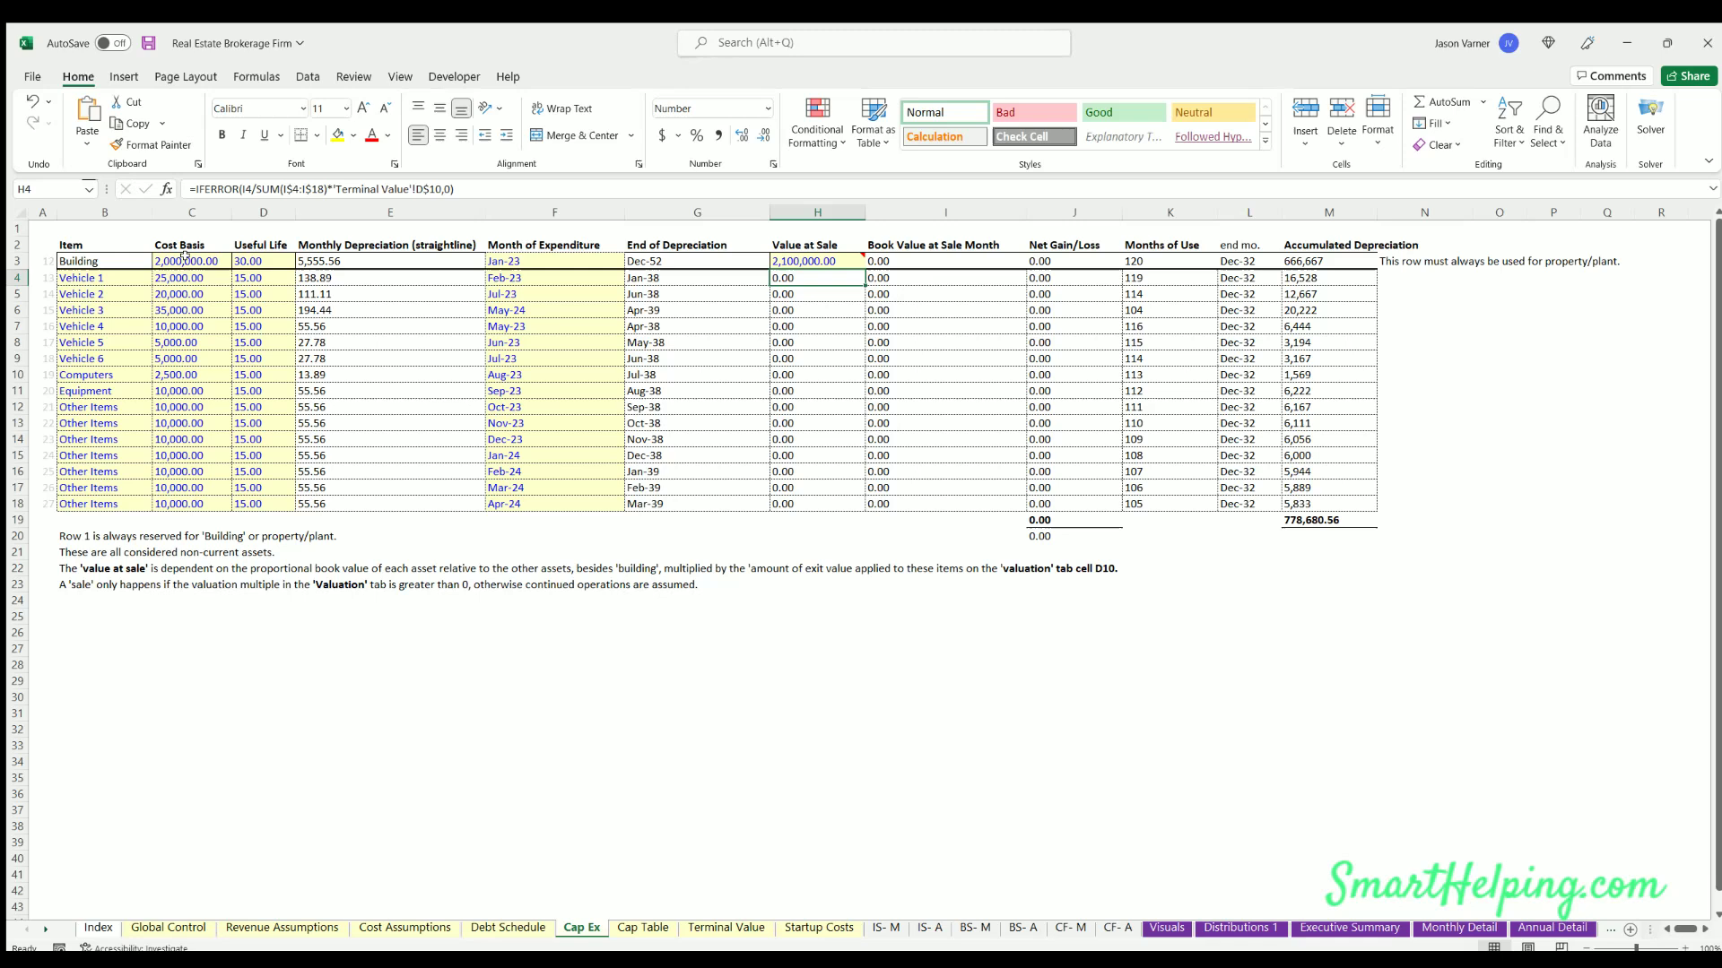
pyautogui.click(180, 260)
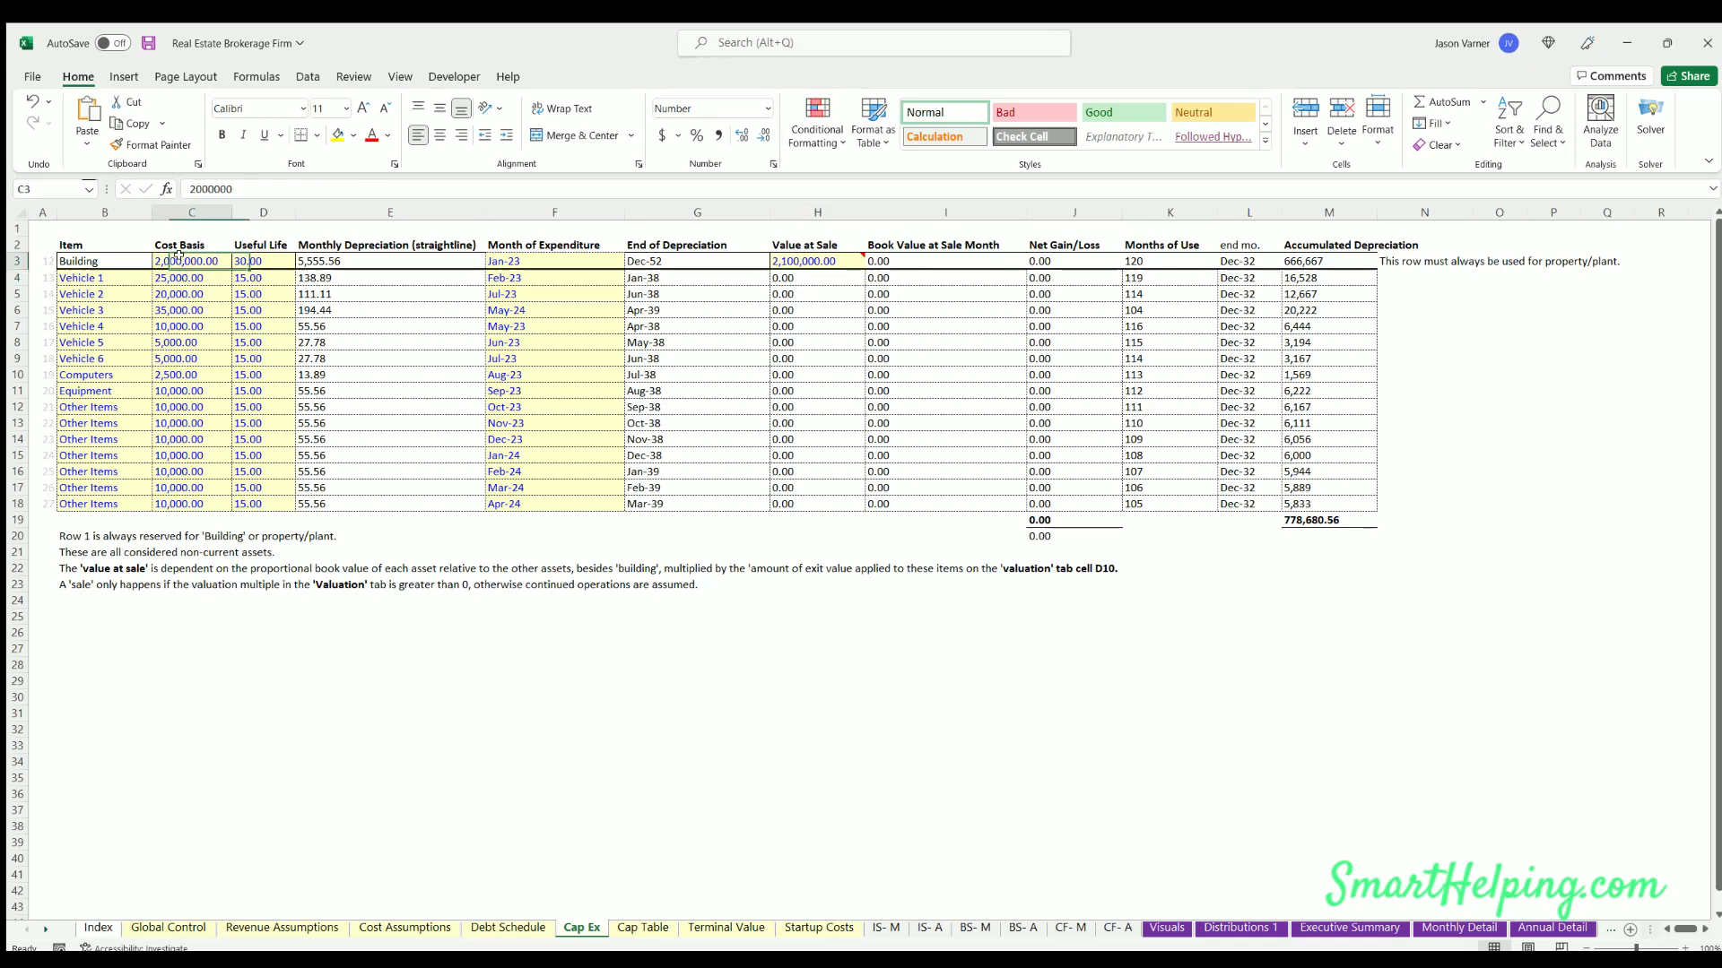
pyautogui.press('Left')
pyautogui.press('Right')
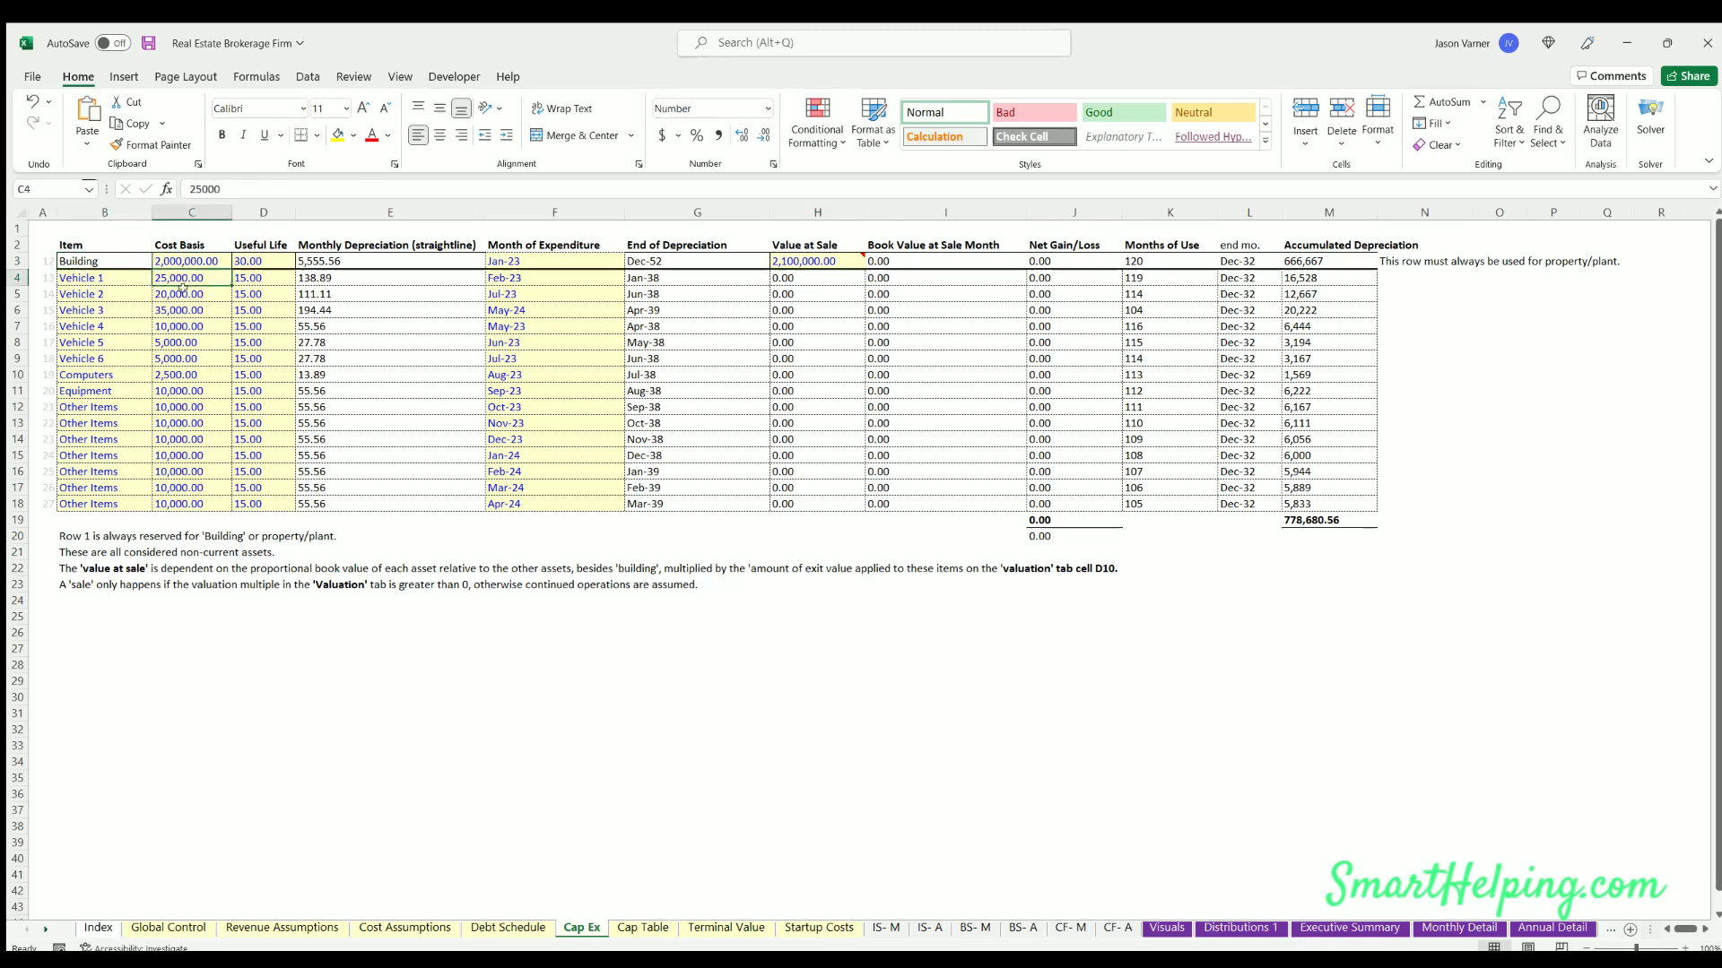
pyautogui.press('Down')
pyautogui.press('Down')
pyautogui.press('Down')
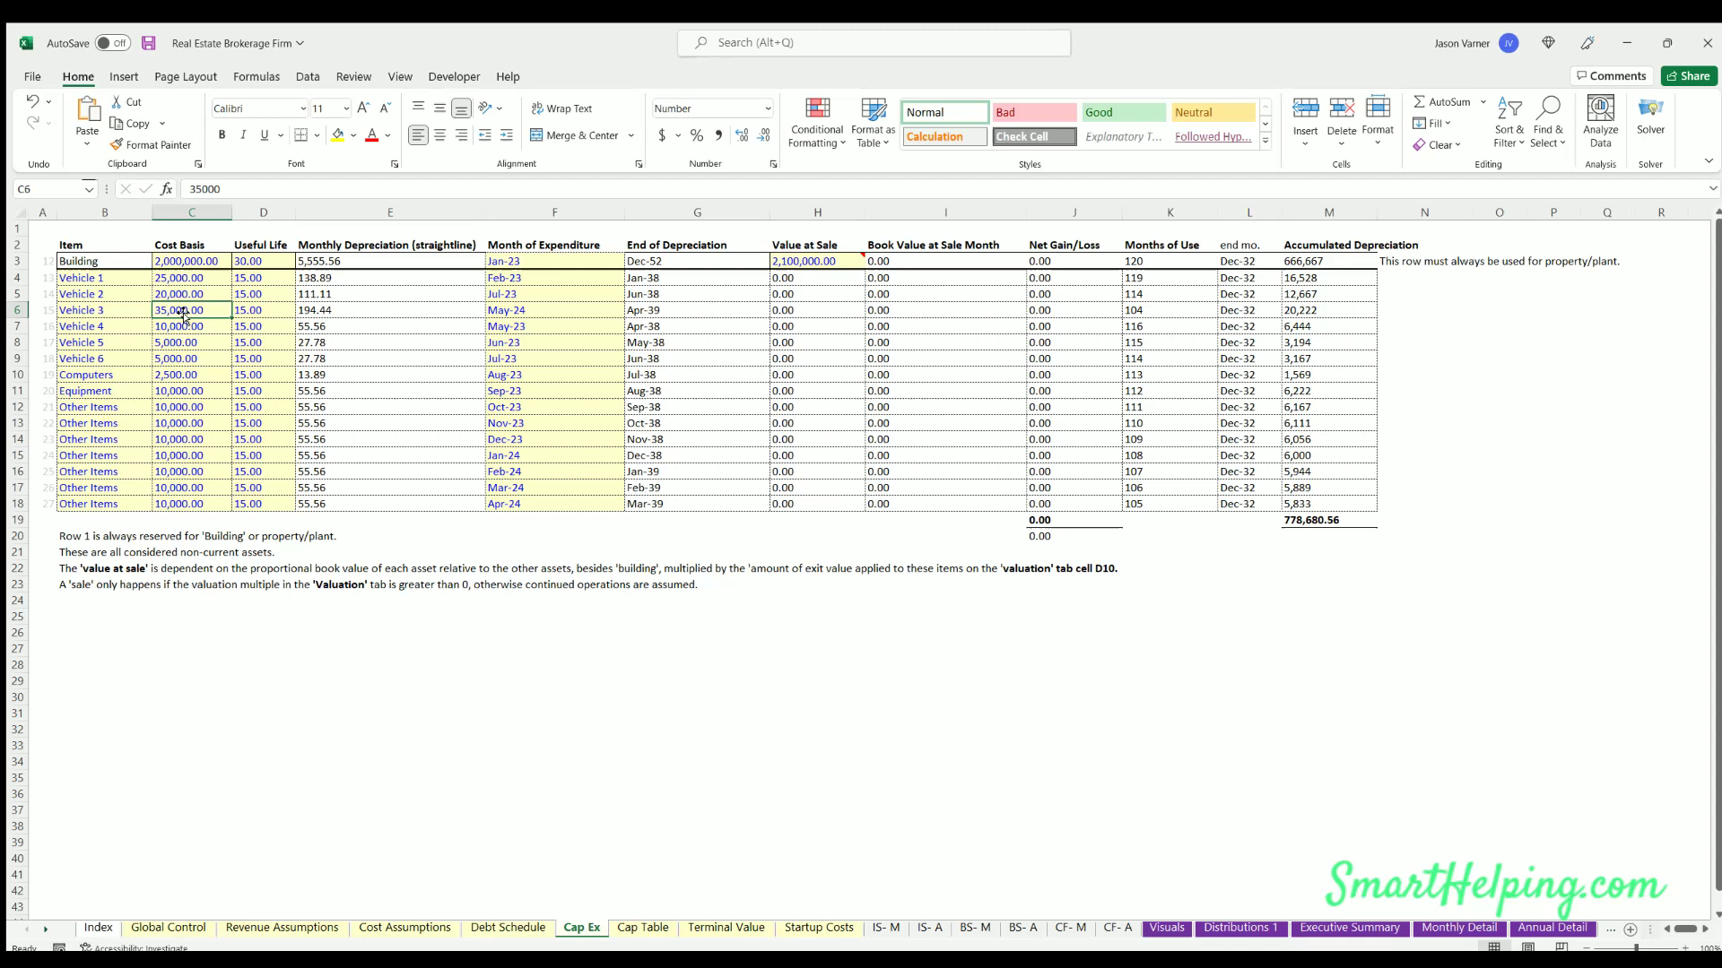
pyautogui.press('Down')
pyautogui.press('Up')
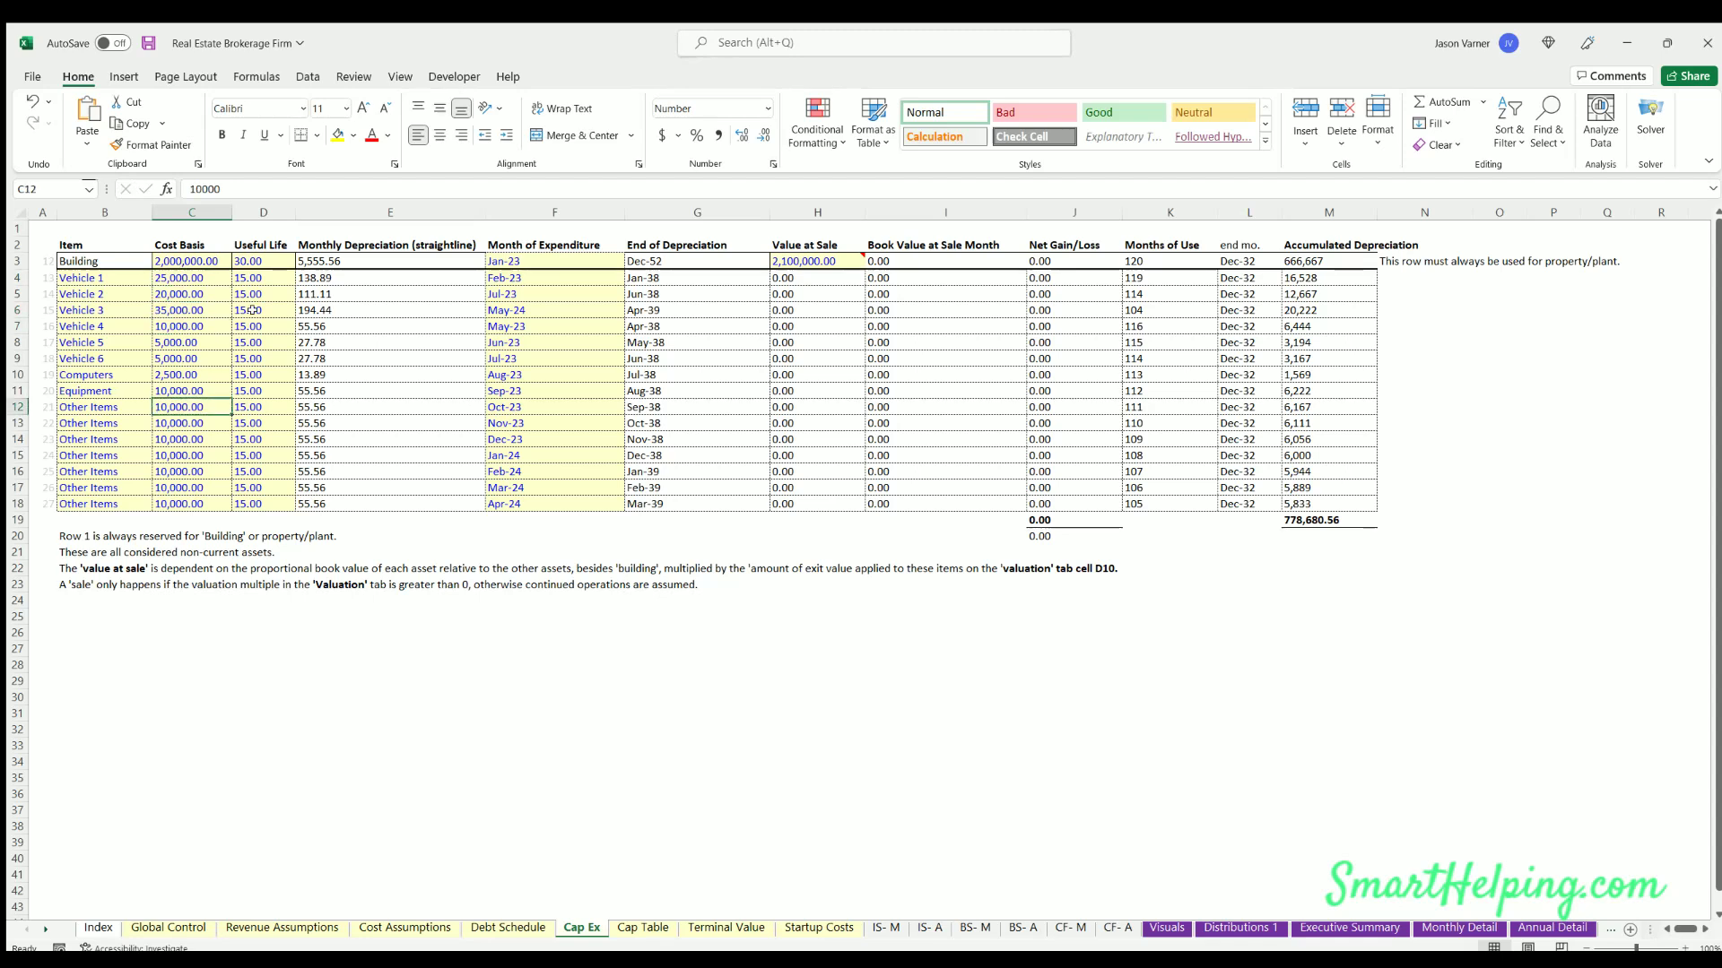
pyautogui.press('Right')
pyautogui.press('Right')
pyautogui.press('Right')
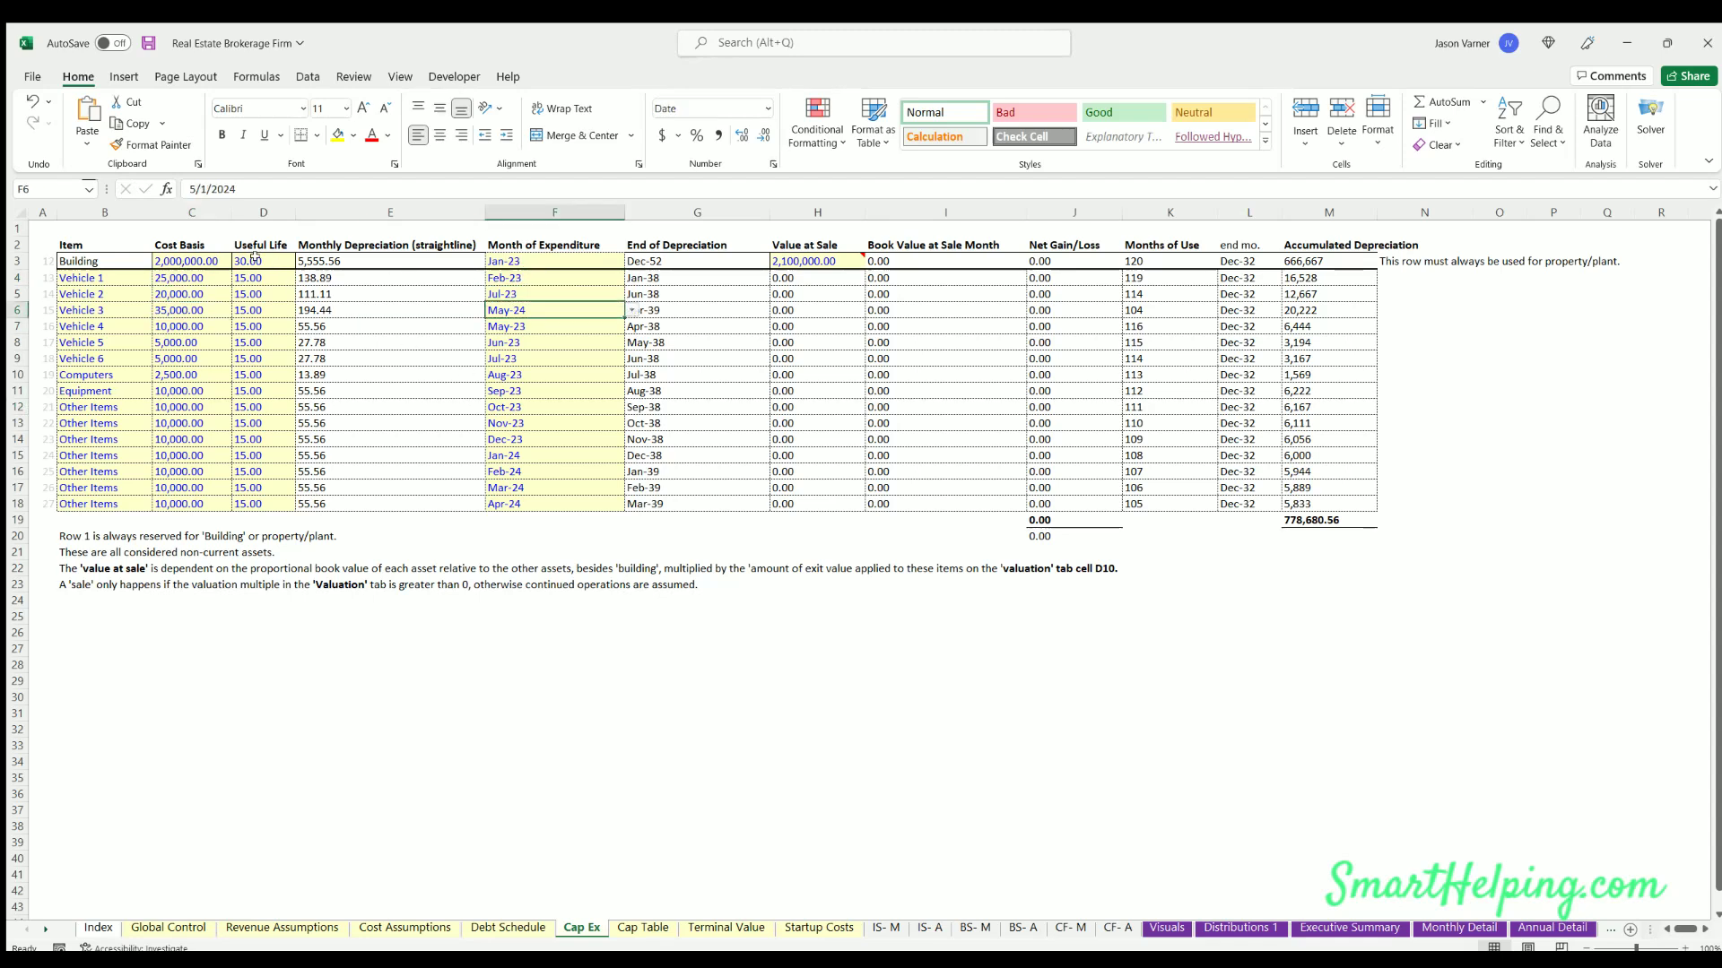
pyautogui.press('Down')
pyautogui.press('Left')
pyautogui.press('Left')
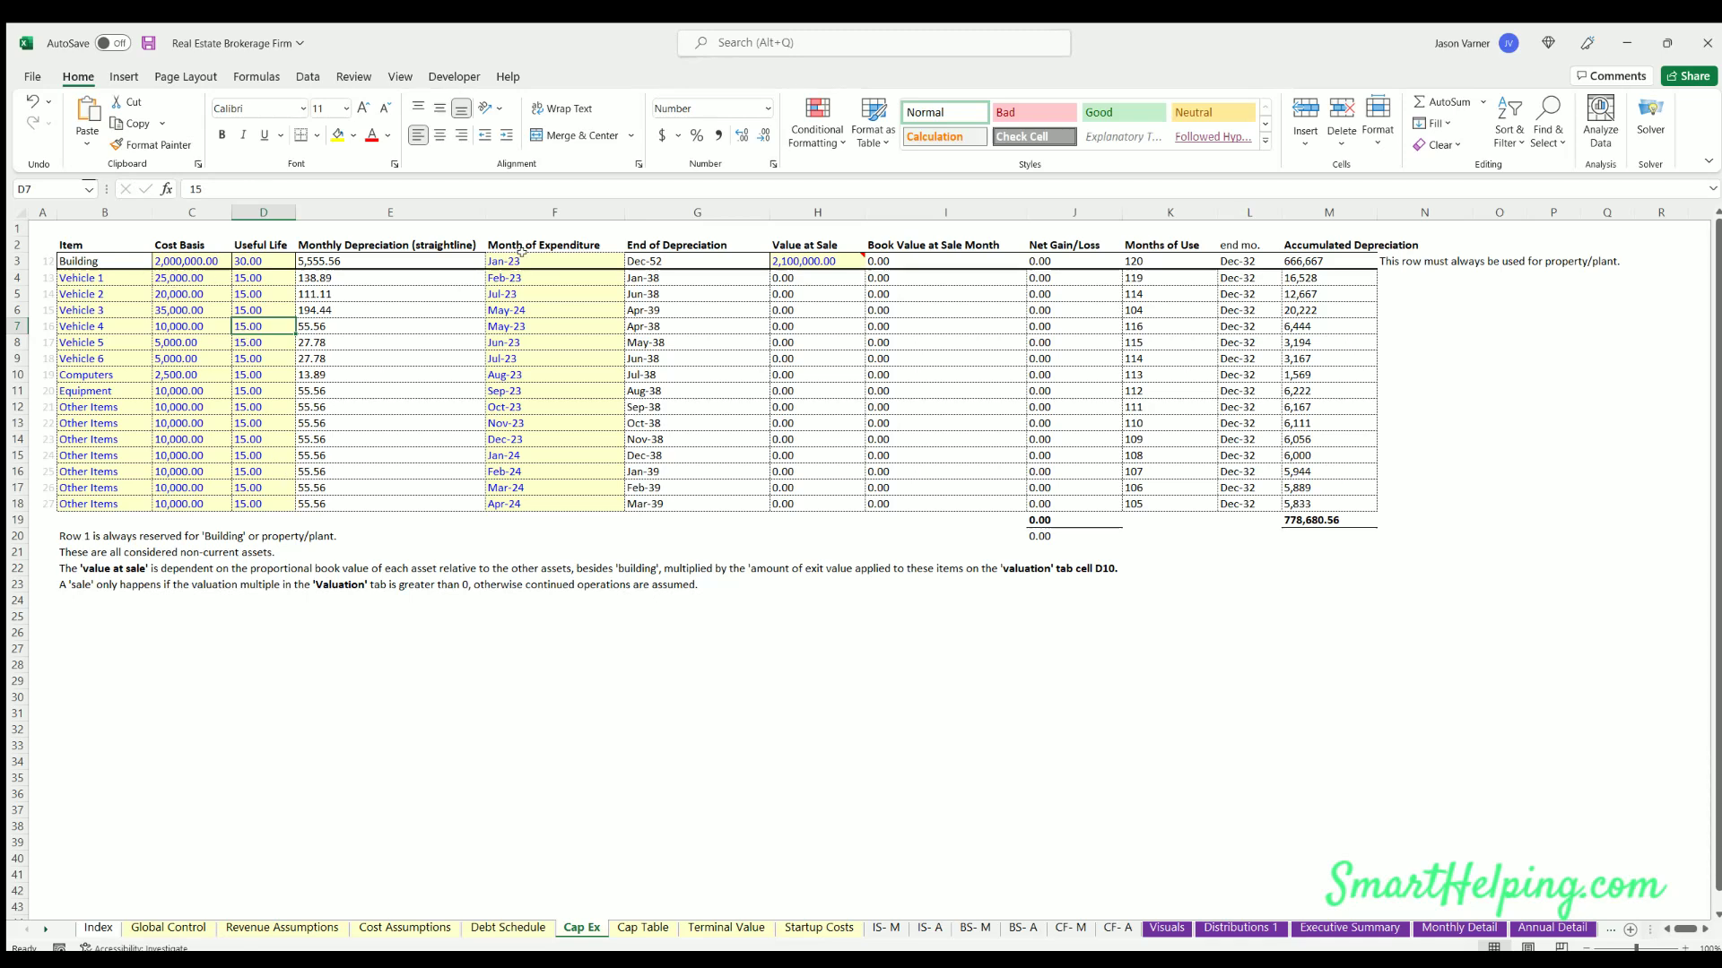
pyautogui.press('Right')
pyautogui.press('Right')
pyautogui.press('Up')
pyautogui.press('Up')
pyautogui.press('Down')
pyautogui.press('Down')
pyautogui.press('Down')
pyautogui.press('Down')
pyautogui.press('Down')
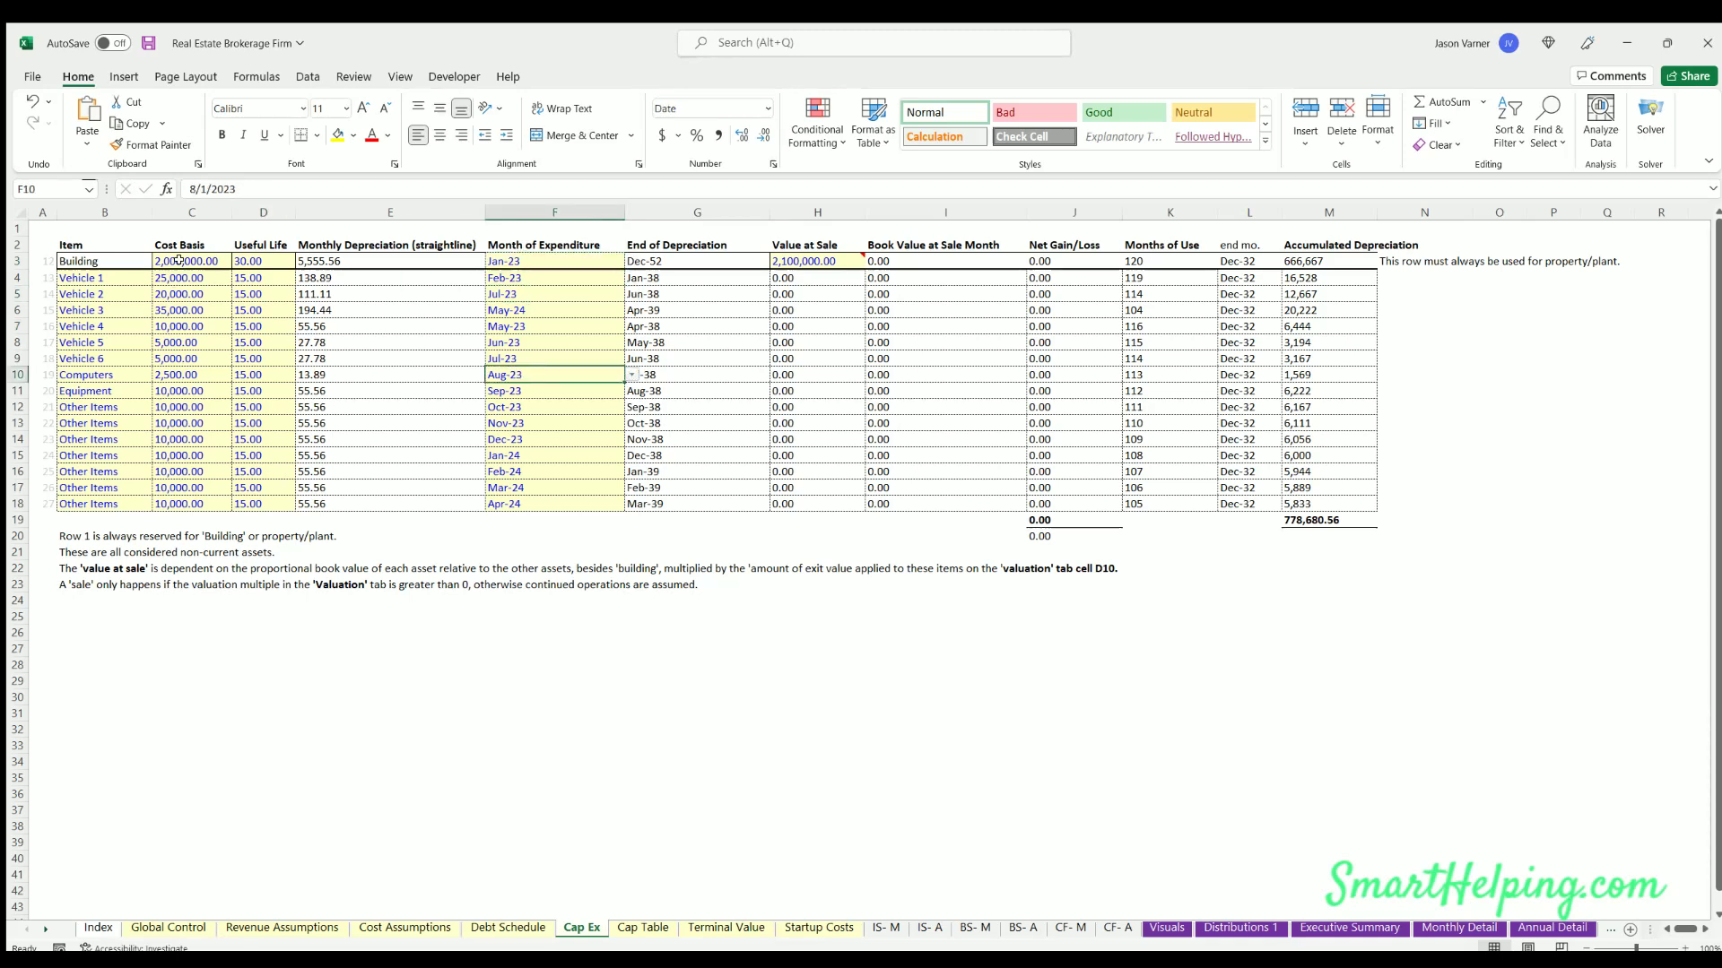
pyautogui.press('Left')
pyautogui.press('Left')
pyautogui.press('Left')
pyautogui.press('Up')
pyautogui.press('Up')
pyautogui.press('Up')
pyautogui.press('Up')
pyautogui.press('Up')
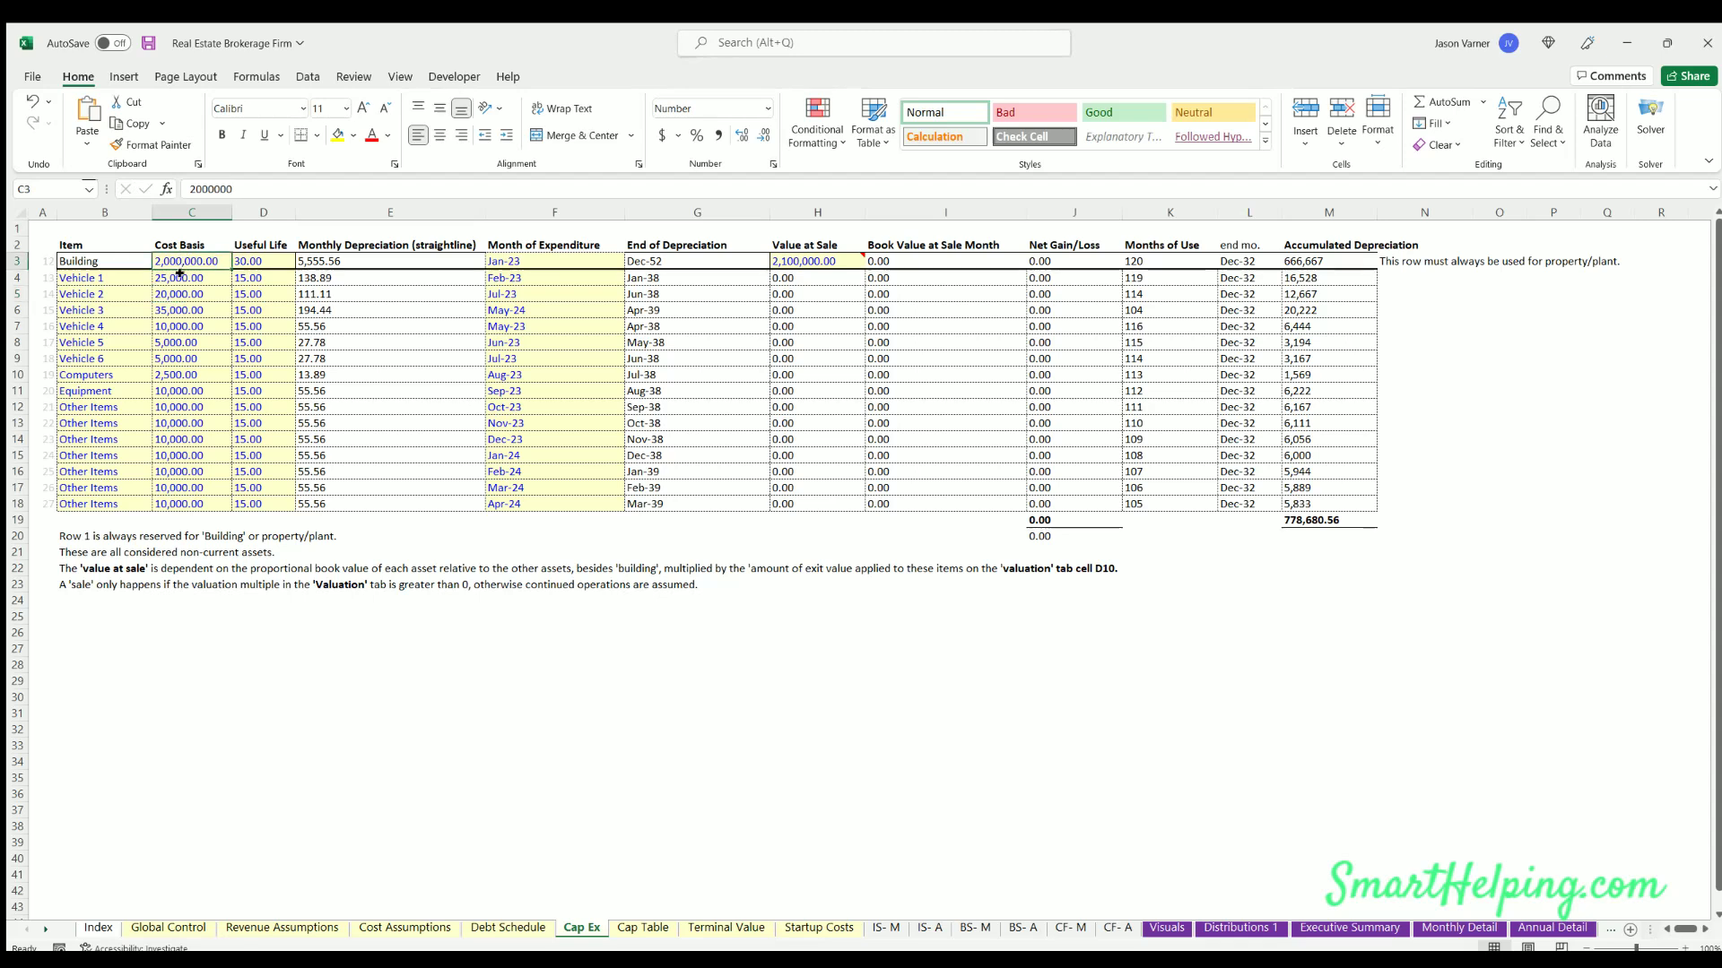
pyautogui.press('Up')
pyautogui.press('Up')
pyautogui.press('Right')
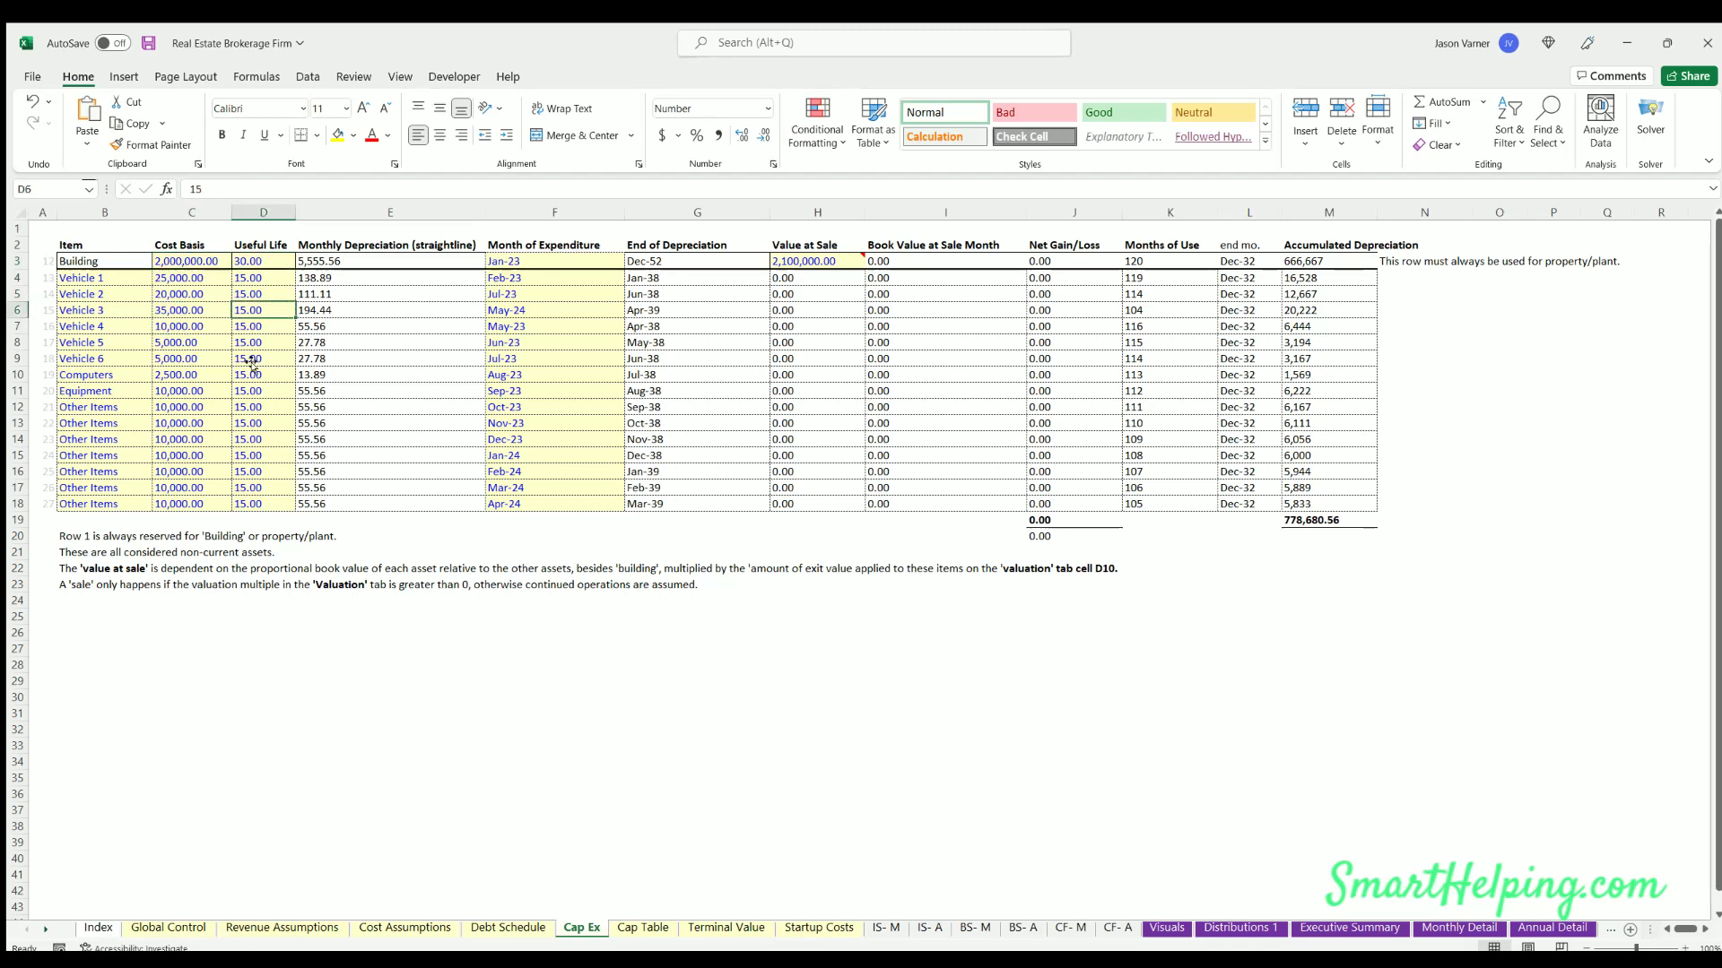
pyautogui.click(529, 277)
pyautogui.press('Down')
pyautogui.press('Down')
pyautogui.press('Down')
pyautogui.click(518, 400)
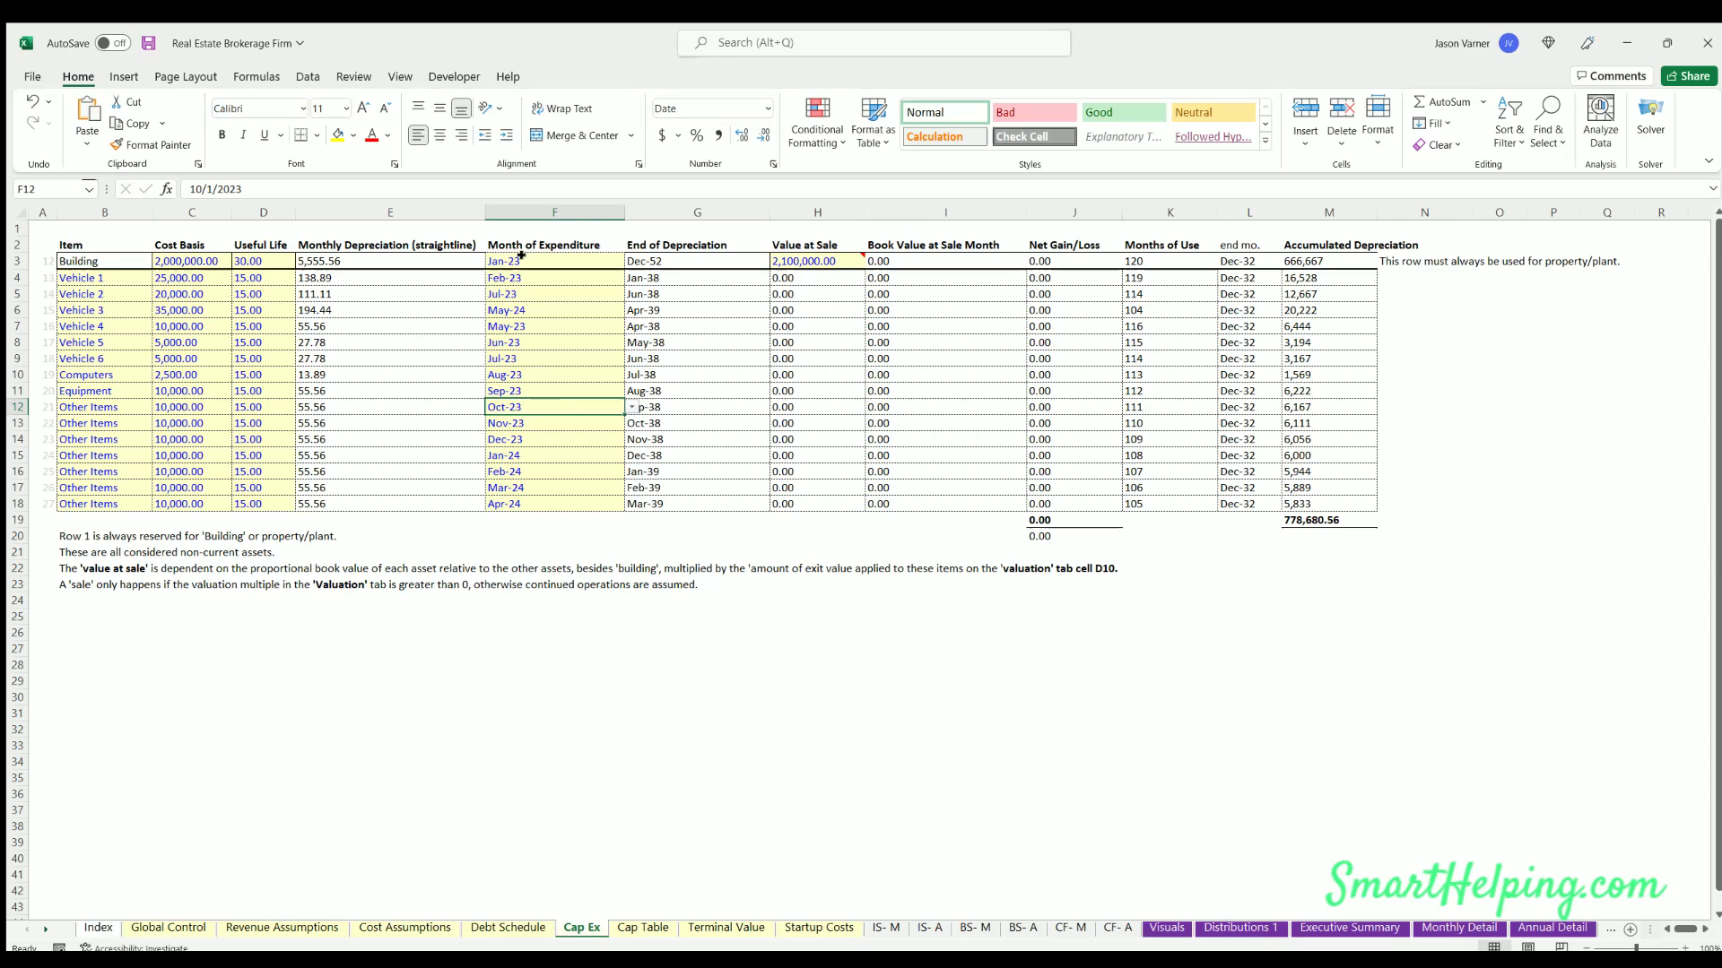
# - Review Total Equity Required, total share count, and common and preferred class percentages
pyautogui.click(651, 930)
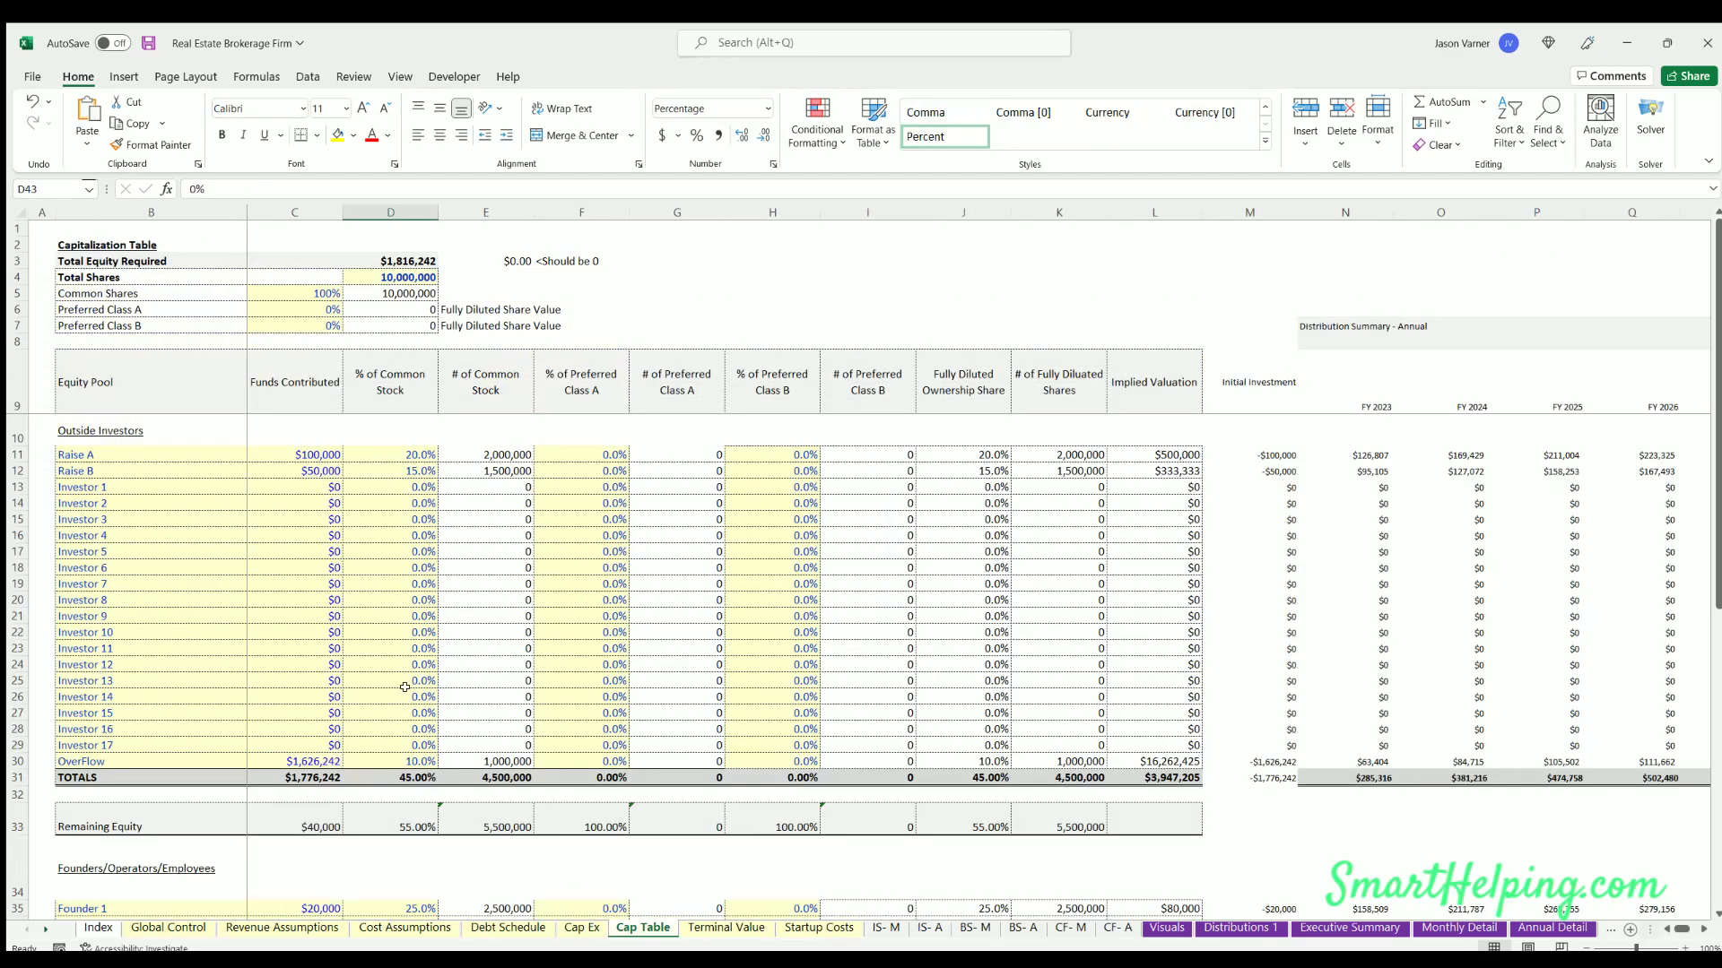
pyautogui.click(406, 259)
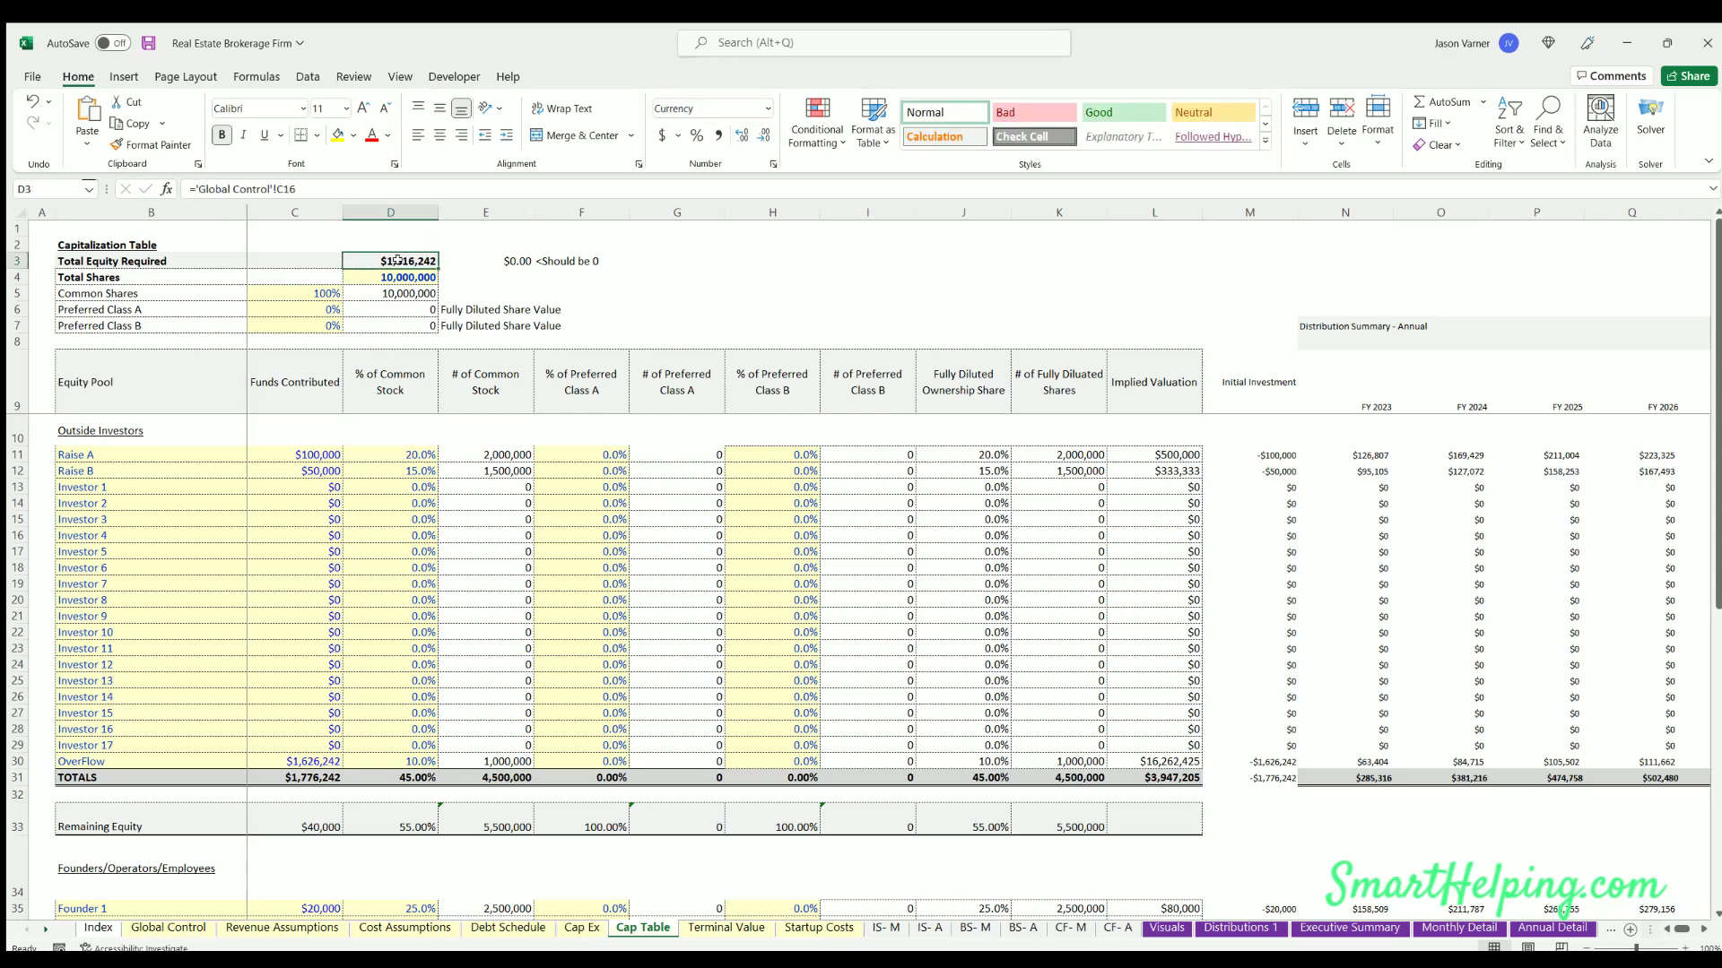
pyautogui.click(397, 272)
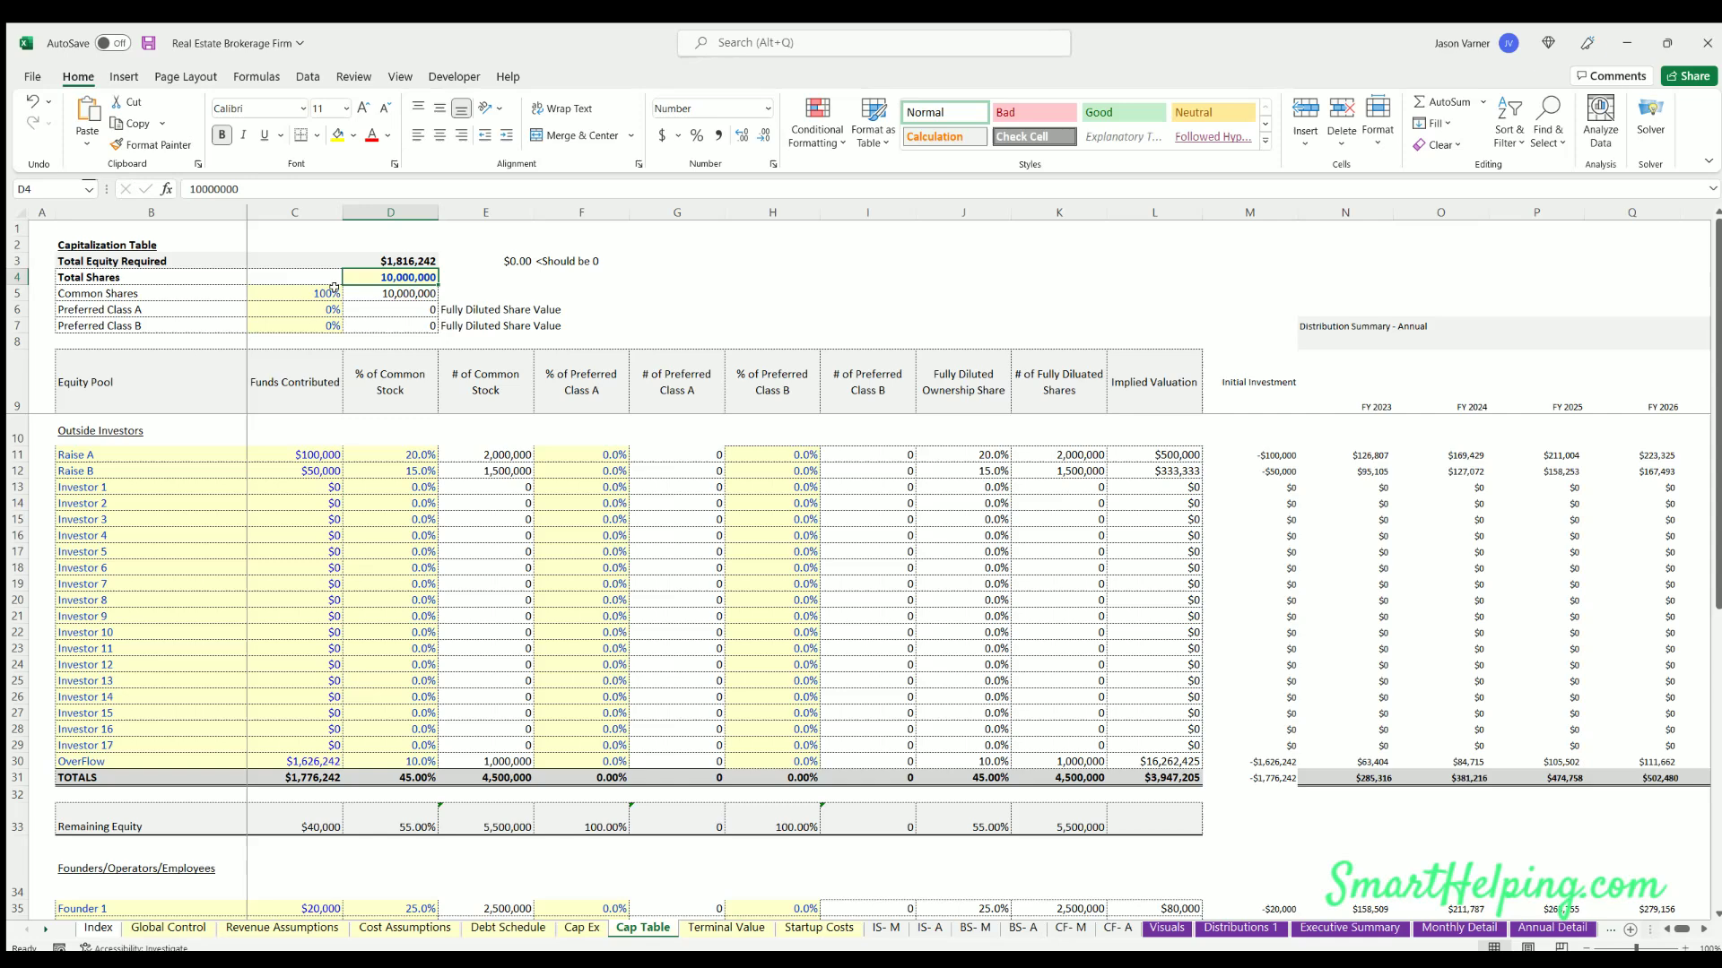
pyautogui.click(293, 288)
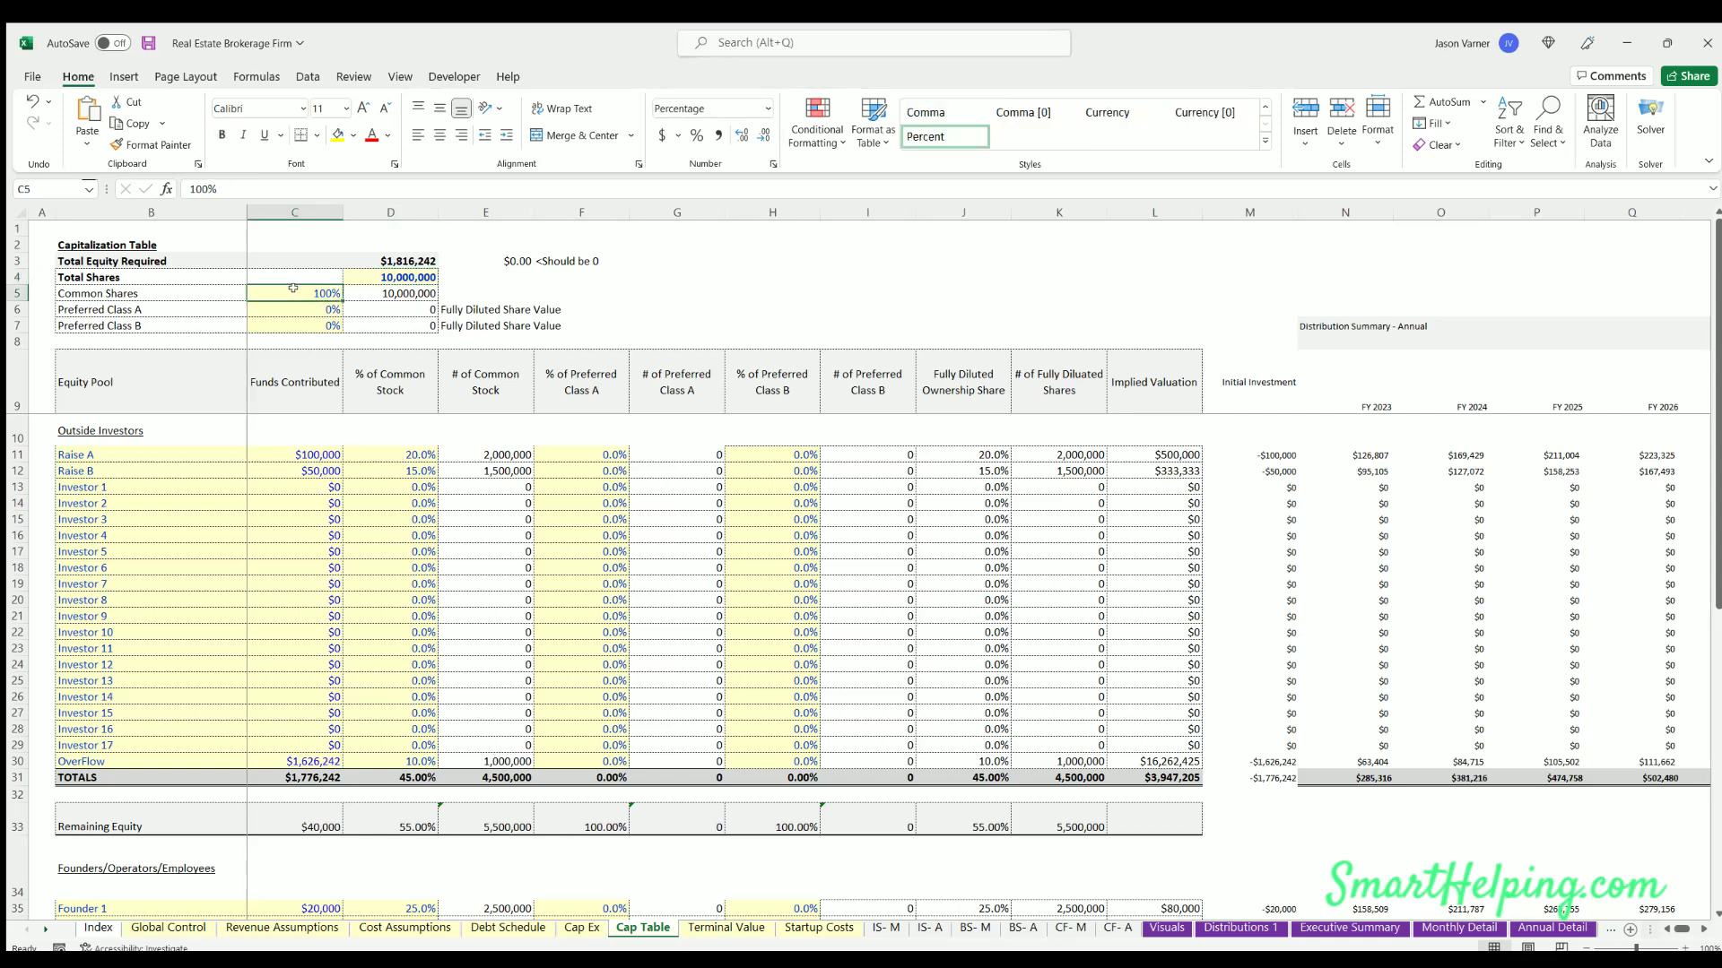
pyautogui.click(290, 306)
pyautogui.click(285, 319)
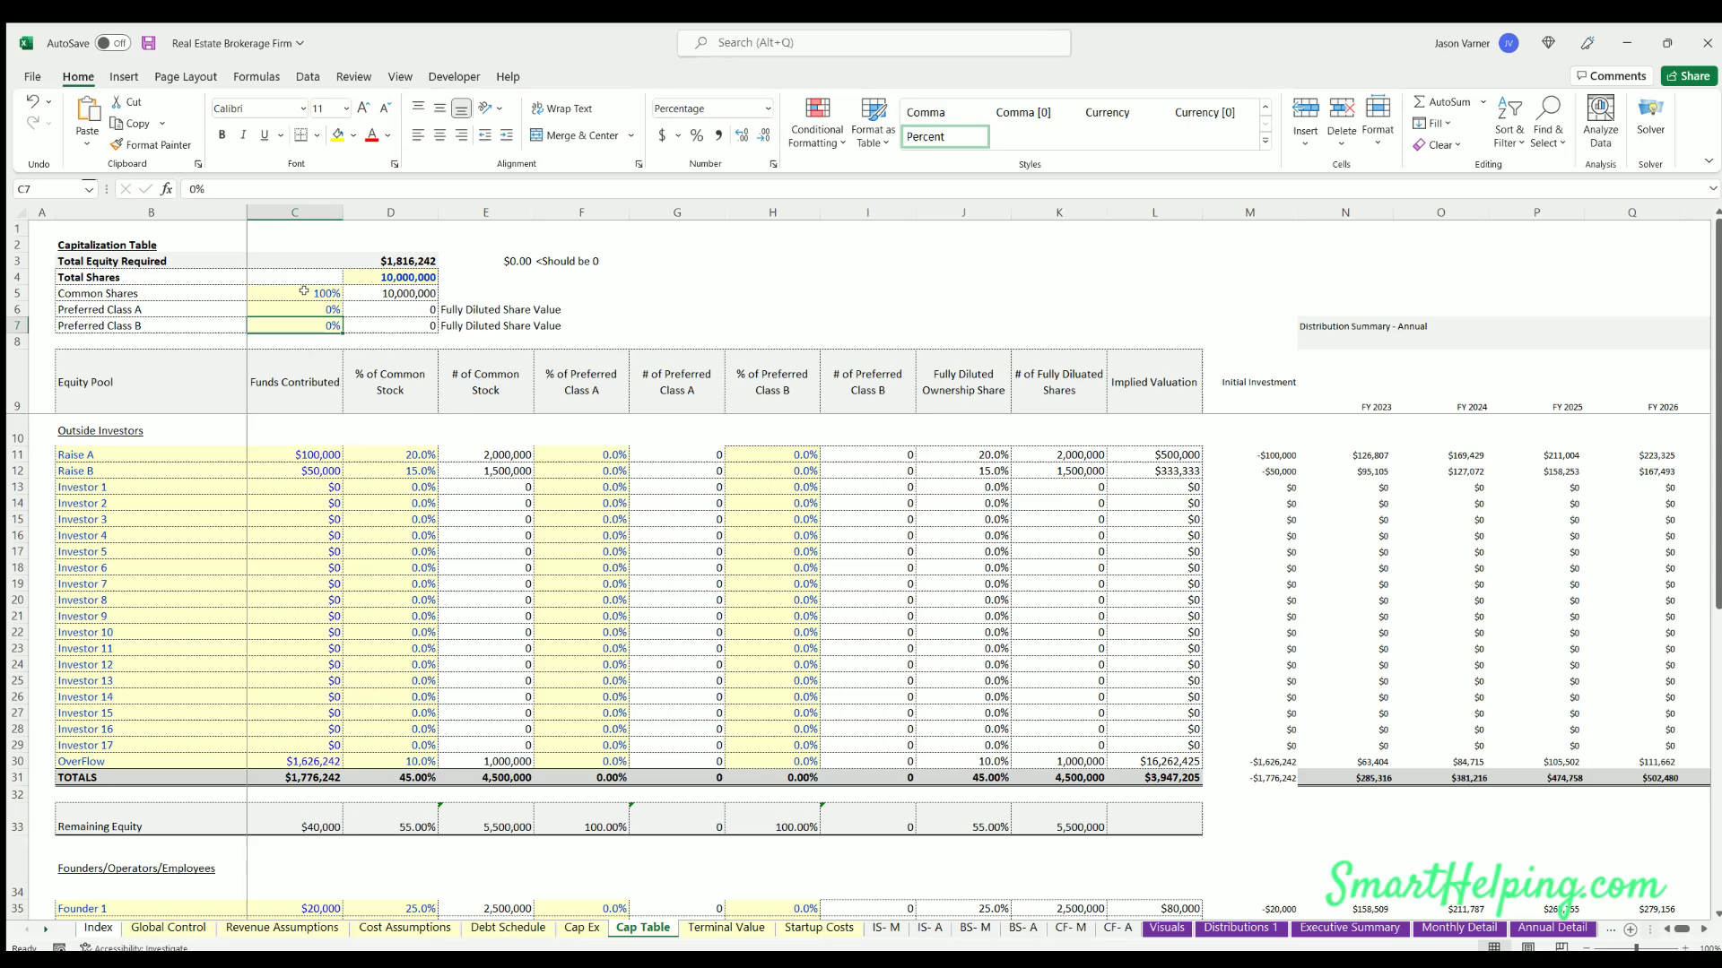
pyautogui.click(303, 288)
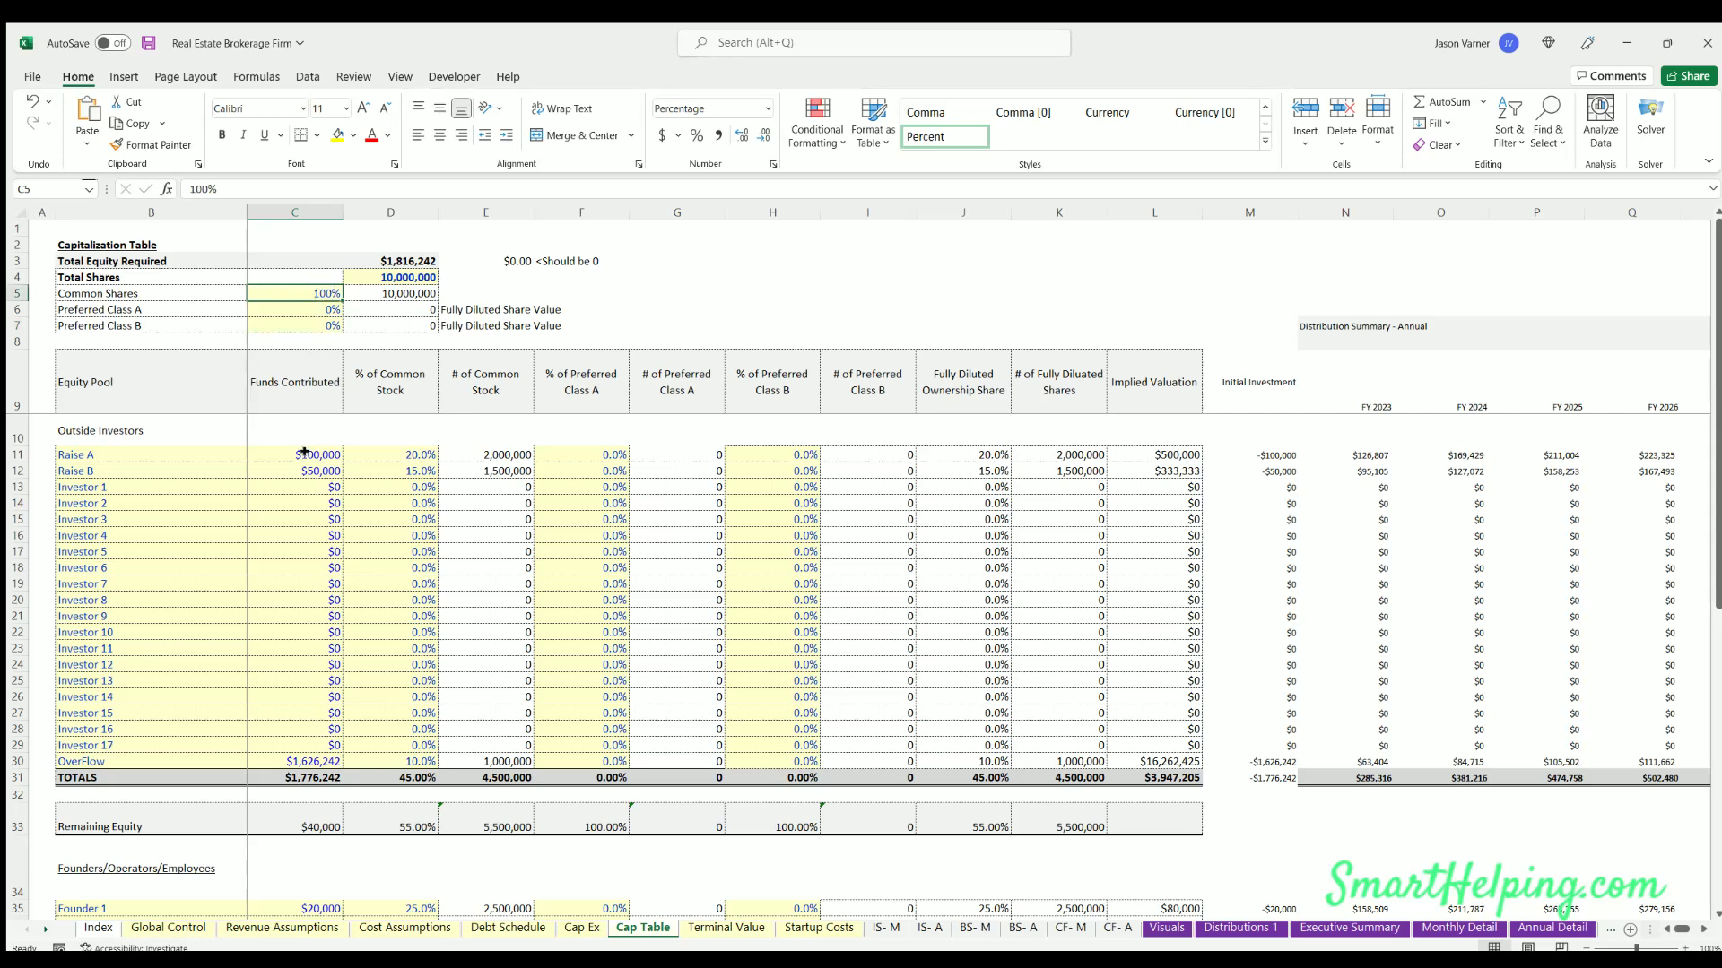
# - Total the outside investors' contributed funds, inspecting the OverFlow formula and Raise A and Raise B amounts
pyautogui.moveTo(304, 453); pyautogui.dragTo(302, 762)
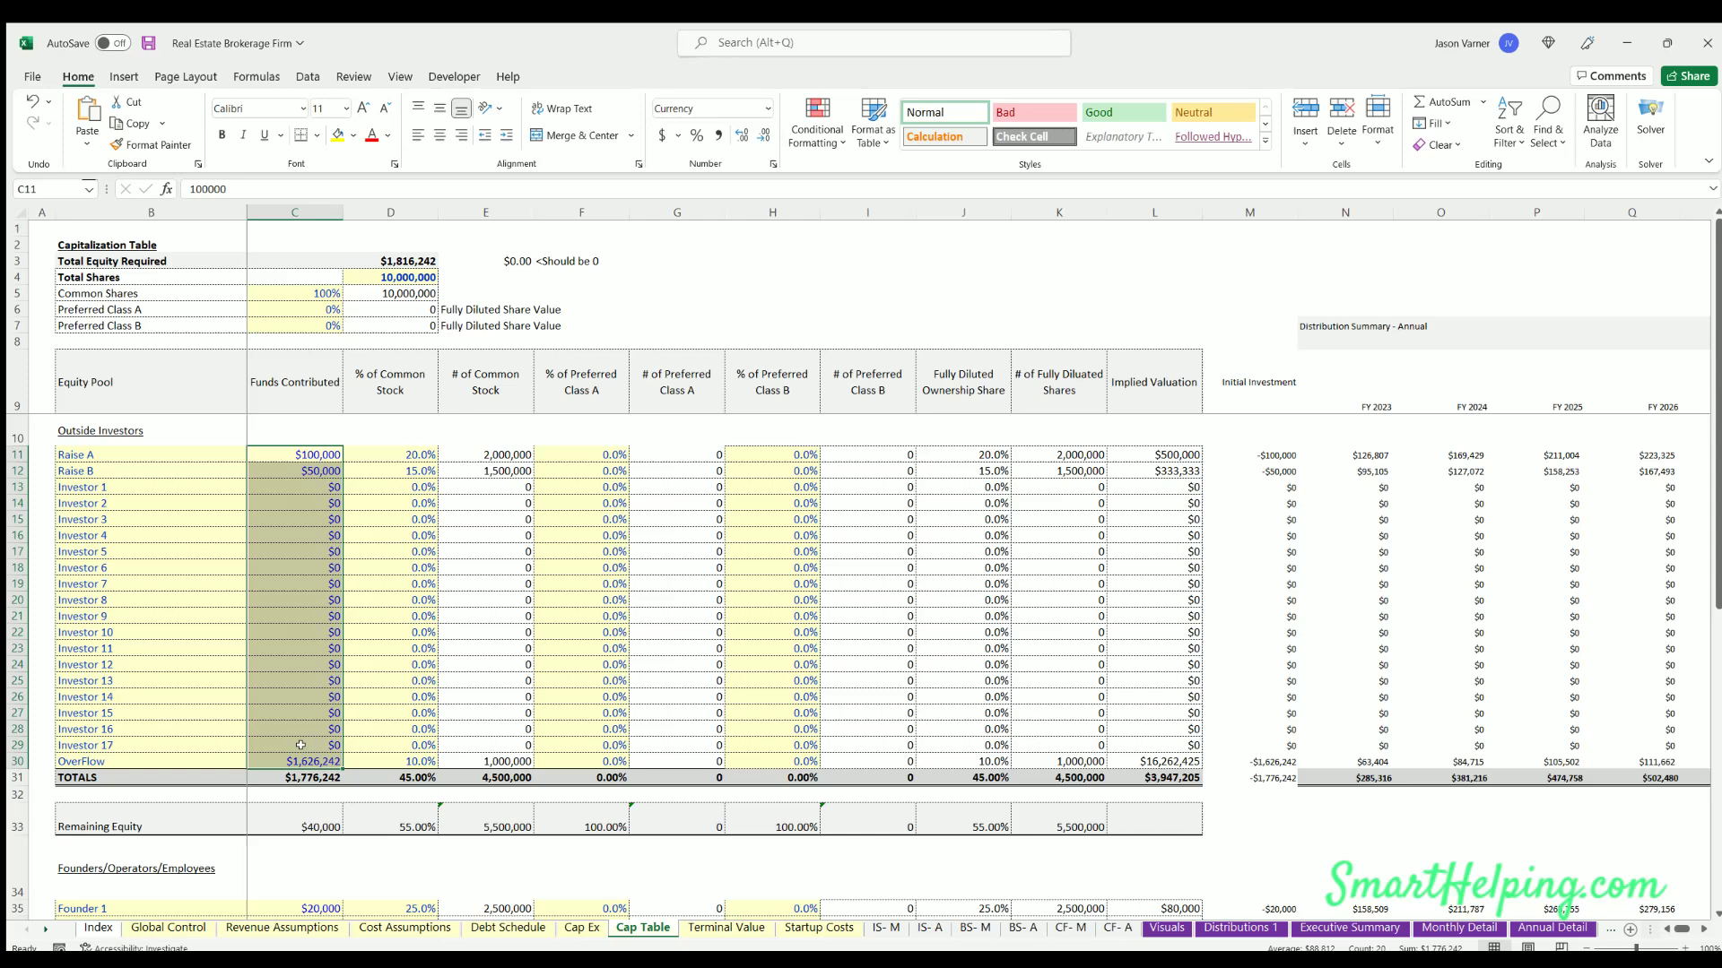
pyautogui.click(290, 759)
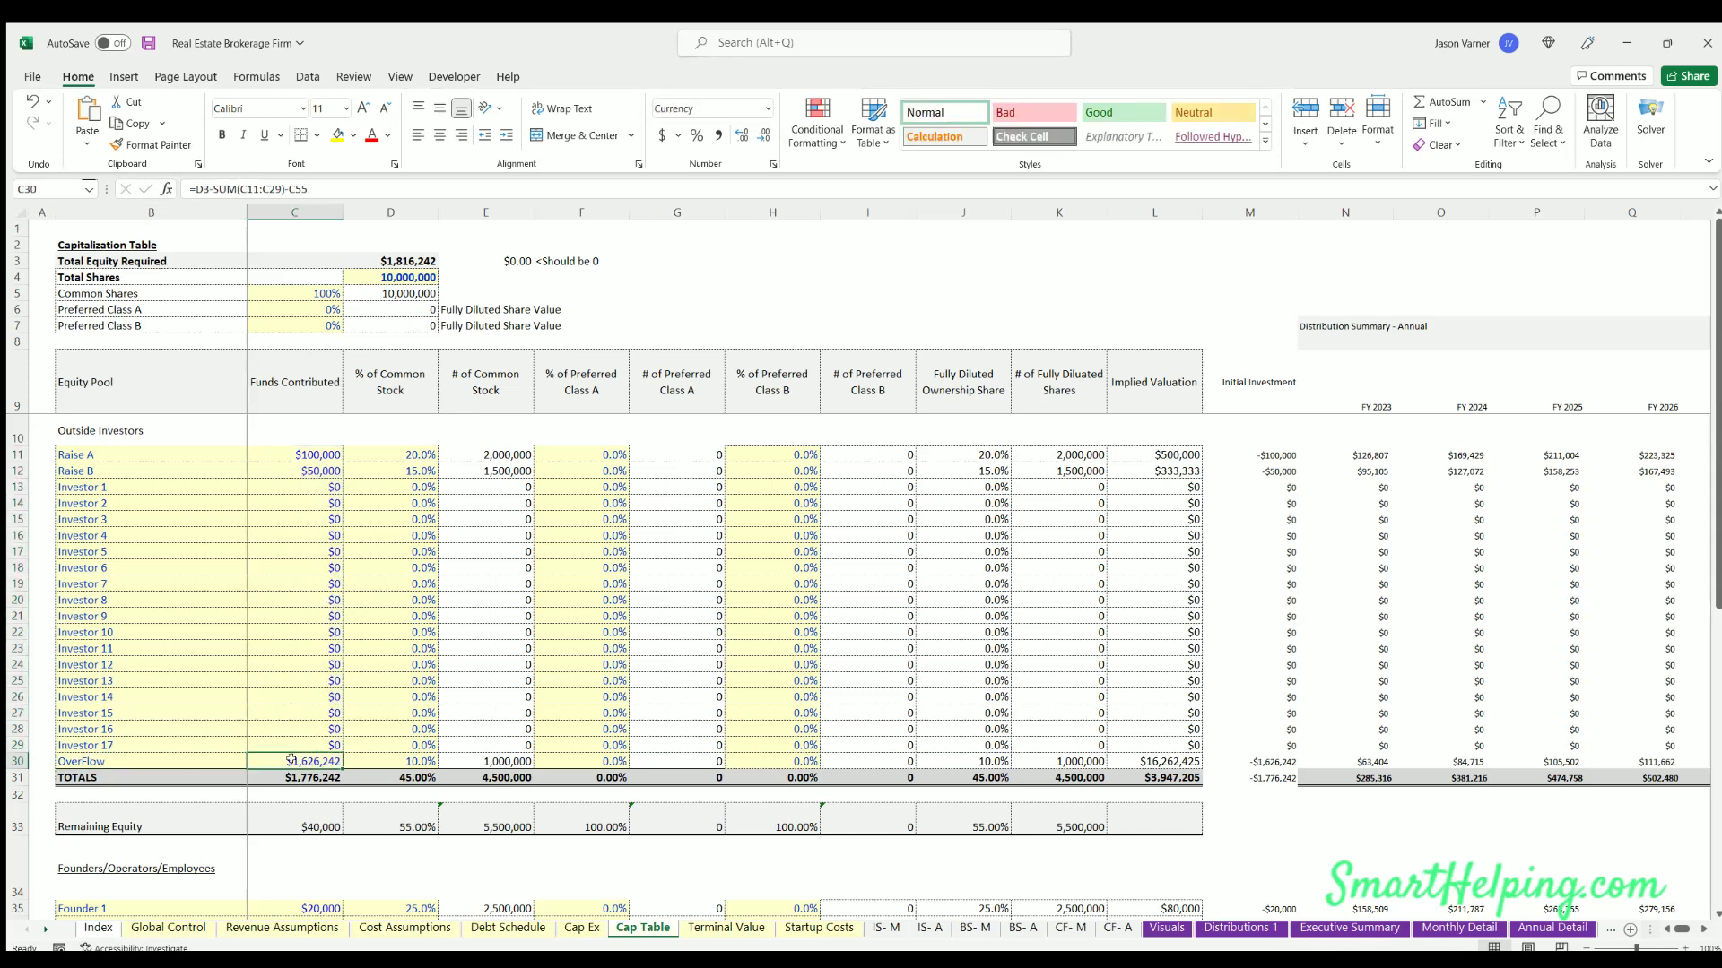
pyautogui.click(420, 259)
pyautogui.click(310, 451)
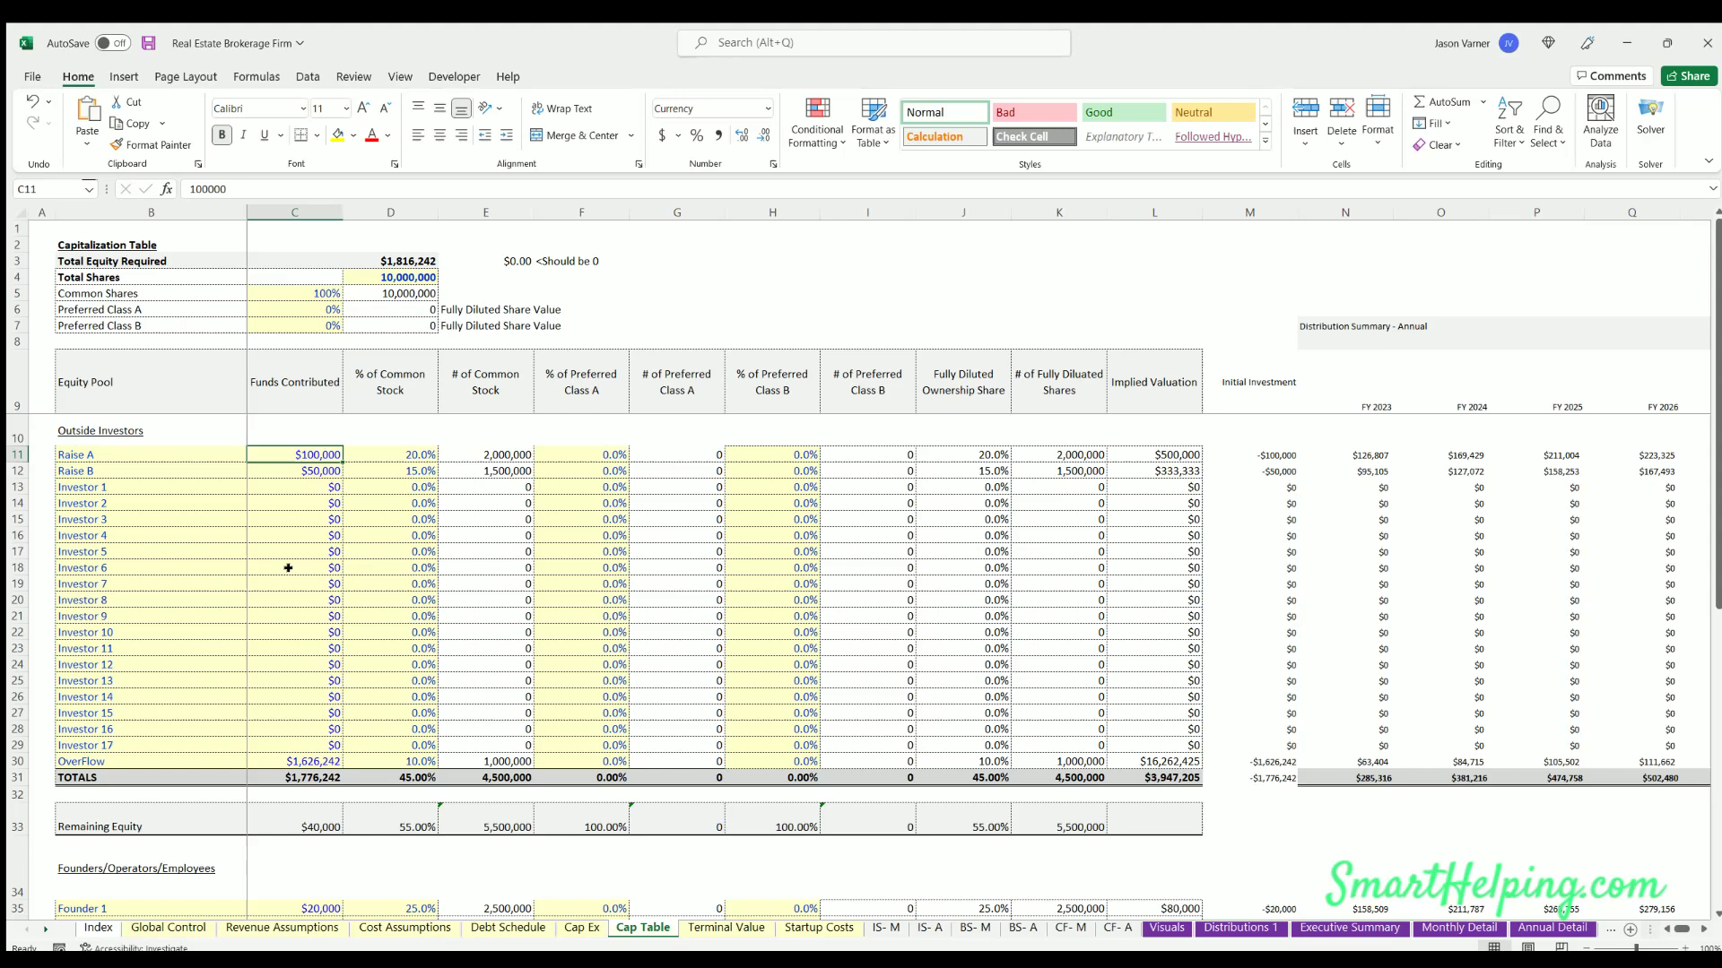
pyautogui.hotkey('shift', 'Down')
pyautogui.hotkey('shift', 'Down')
pyautogui.hotkey('shift', 'Down')
pyautogui.hotkey('shift', 'Down')
pyautogui.hotkey('shift', 'Down')
pyautogui.hotkey('shift', 'Down')
pyautogui.hotkey('shift', 'Down')
pyautogui.hotkey('shift', 'Down')
pyautogui.hotkey('shift', 'Down')
pyautogui.hotkey('shift', 'Down')
pyautogui.hotkey('shift', 'Down')
pyautogui.hotkey('shift', 'Down')
pyautogui.hotkey('shift', 'Down')
pyautogui.hotkey('shift', 'Down')
pyautogui.hotkey('shift', 'Down')
pyautogui.hotkey('shift', 'Down')
pyautogui.hotkey('shift', 'Down')
pyautogui.hotkey('shift', 'Down')
pyautogui.scroll(-2, 307, 572)
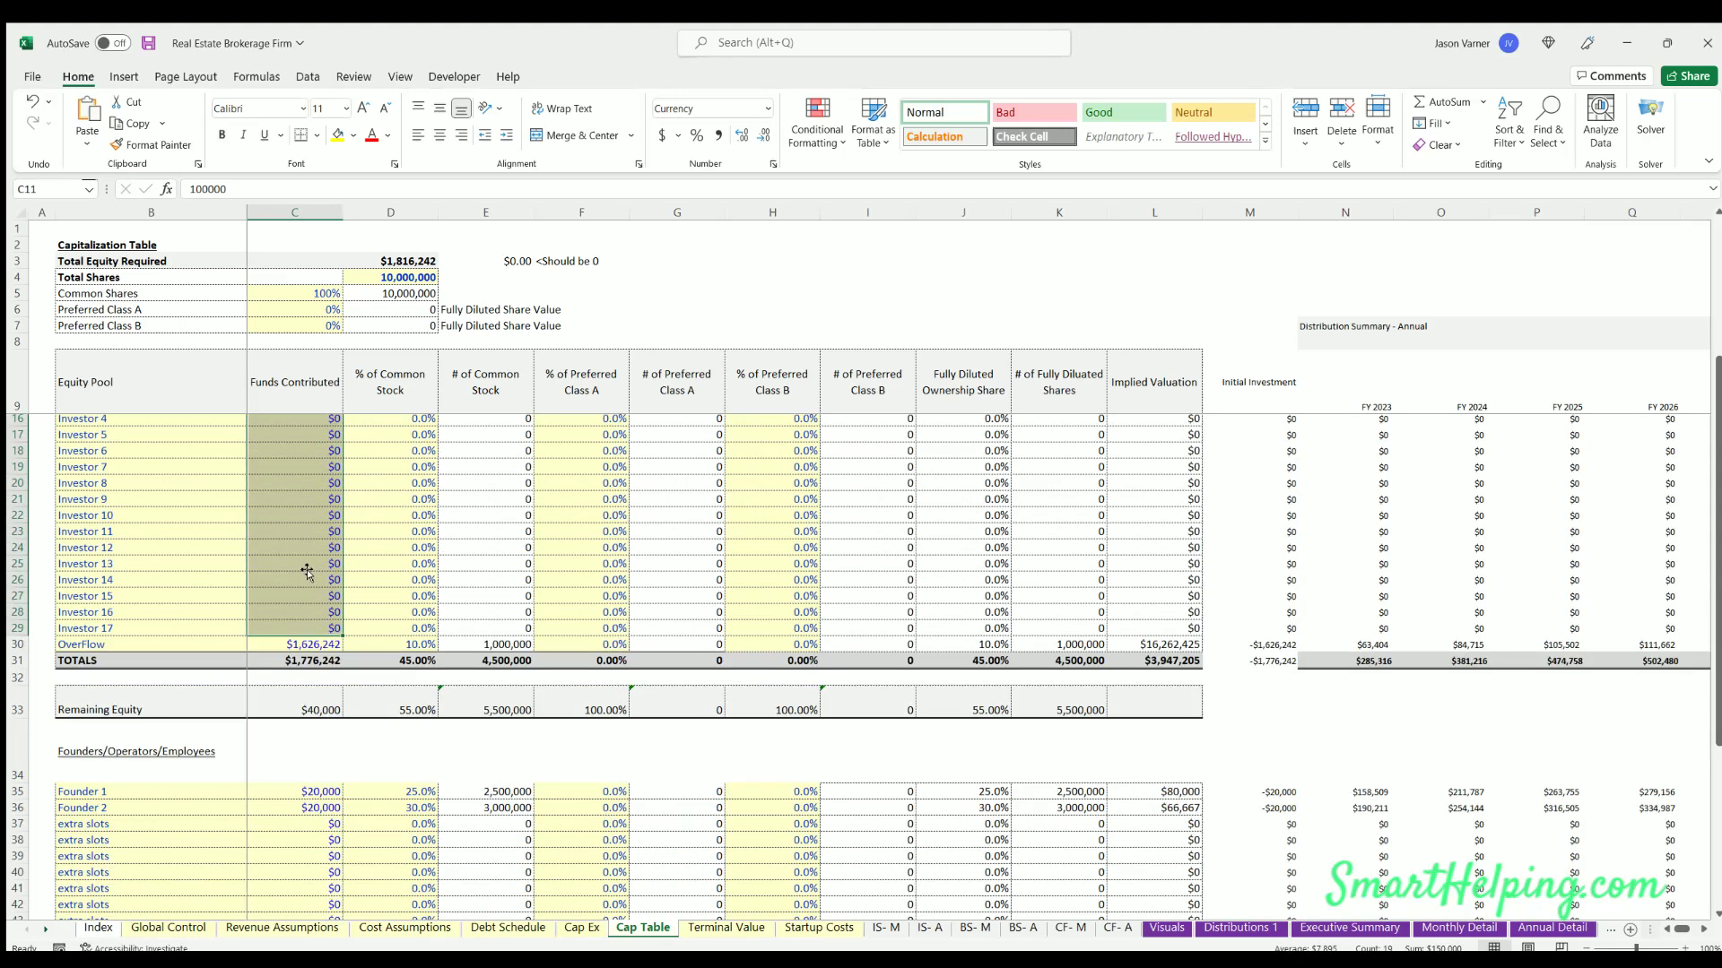
pyautogui.scroll(-5, 307, 572)
pyautogui.scroll(4, 305, 544)
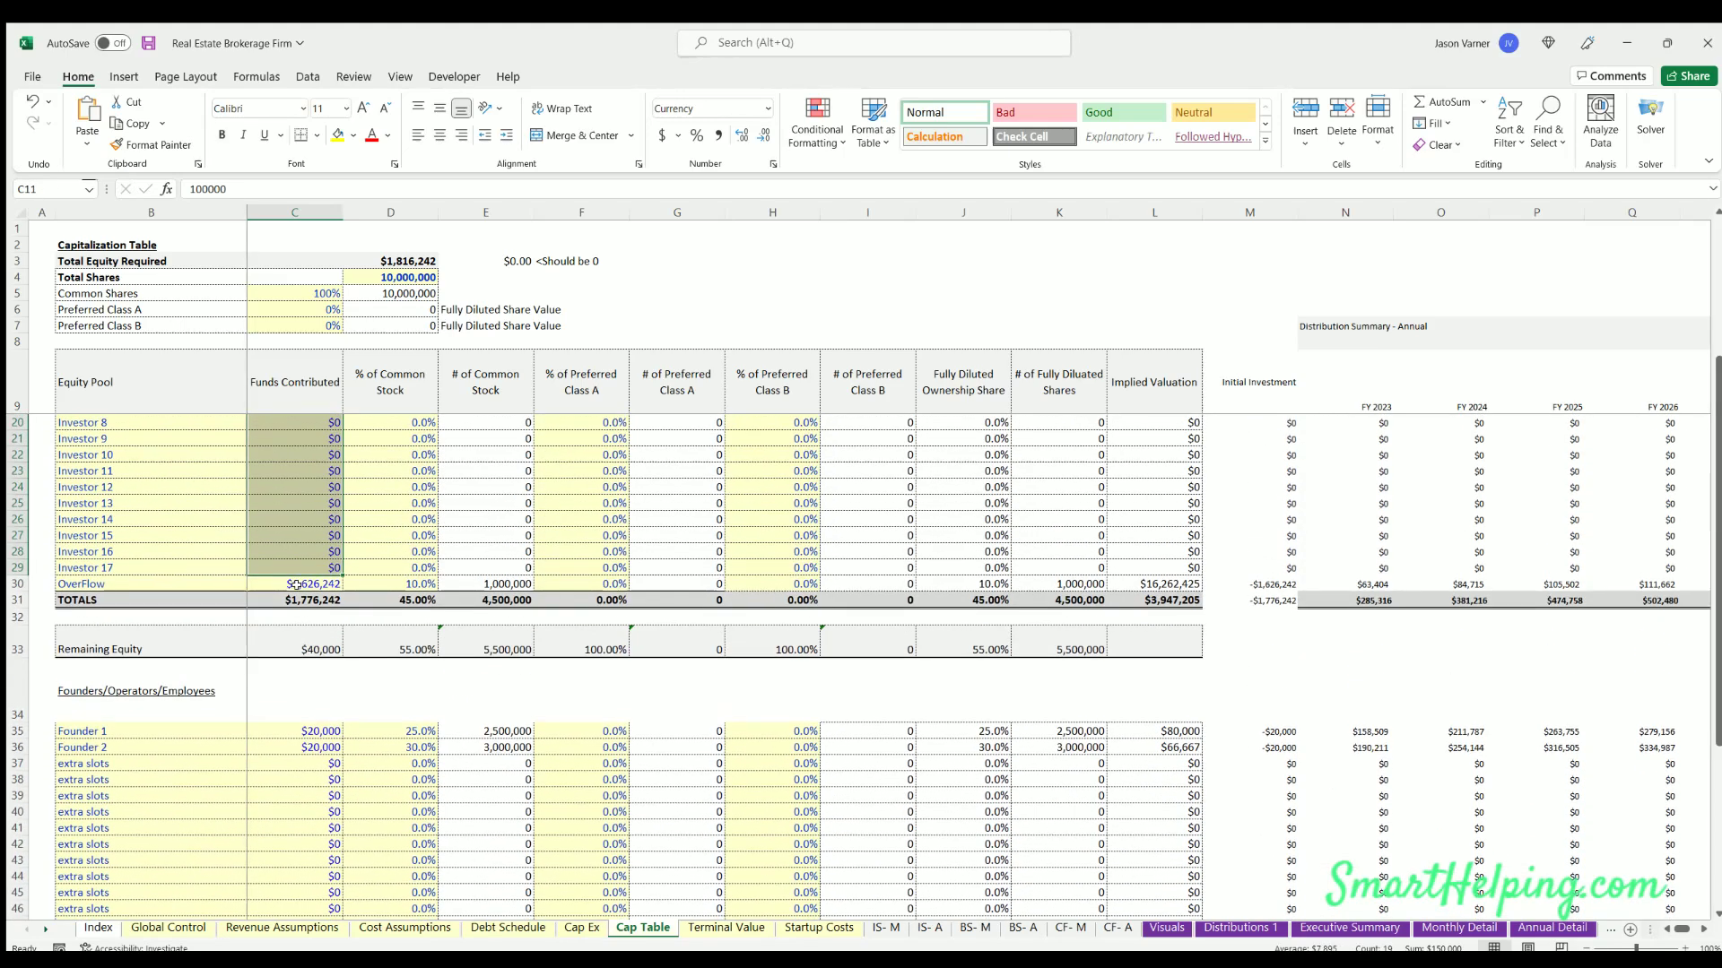
pyautogui.click(308, 583)
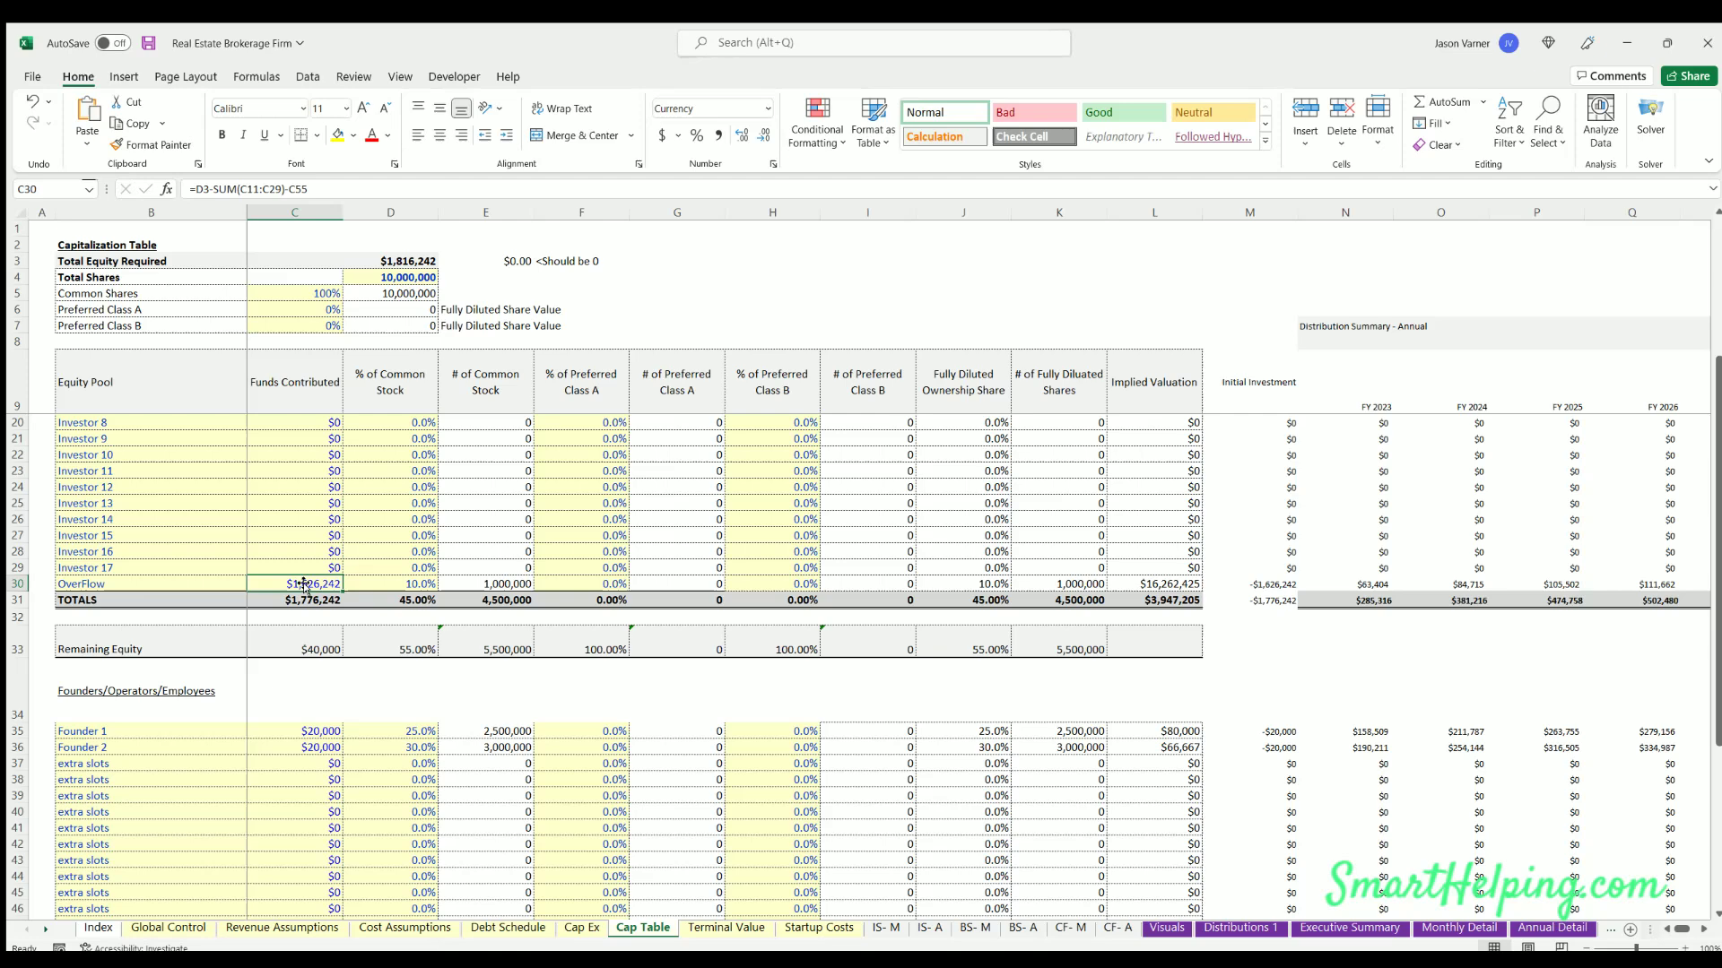
pyautogui.scroll(3, 301, 568)
pyautogui.moveTo(304, 453); pyautogui.dragTo(304, 474)
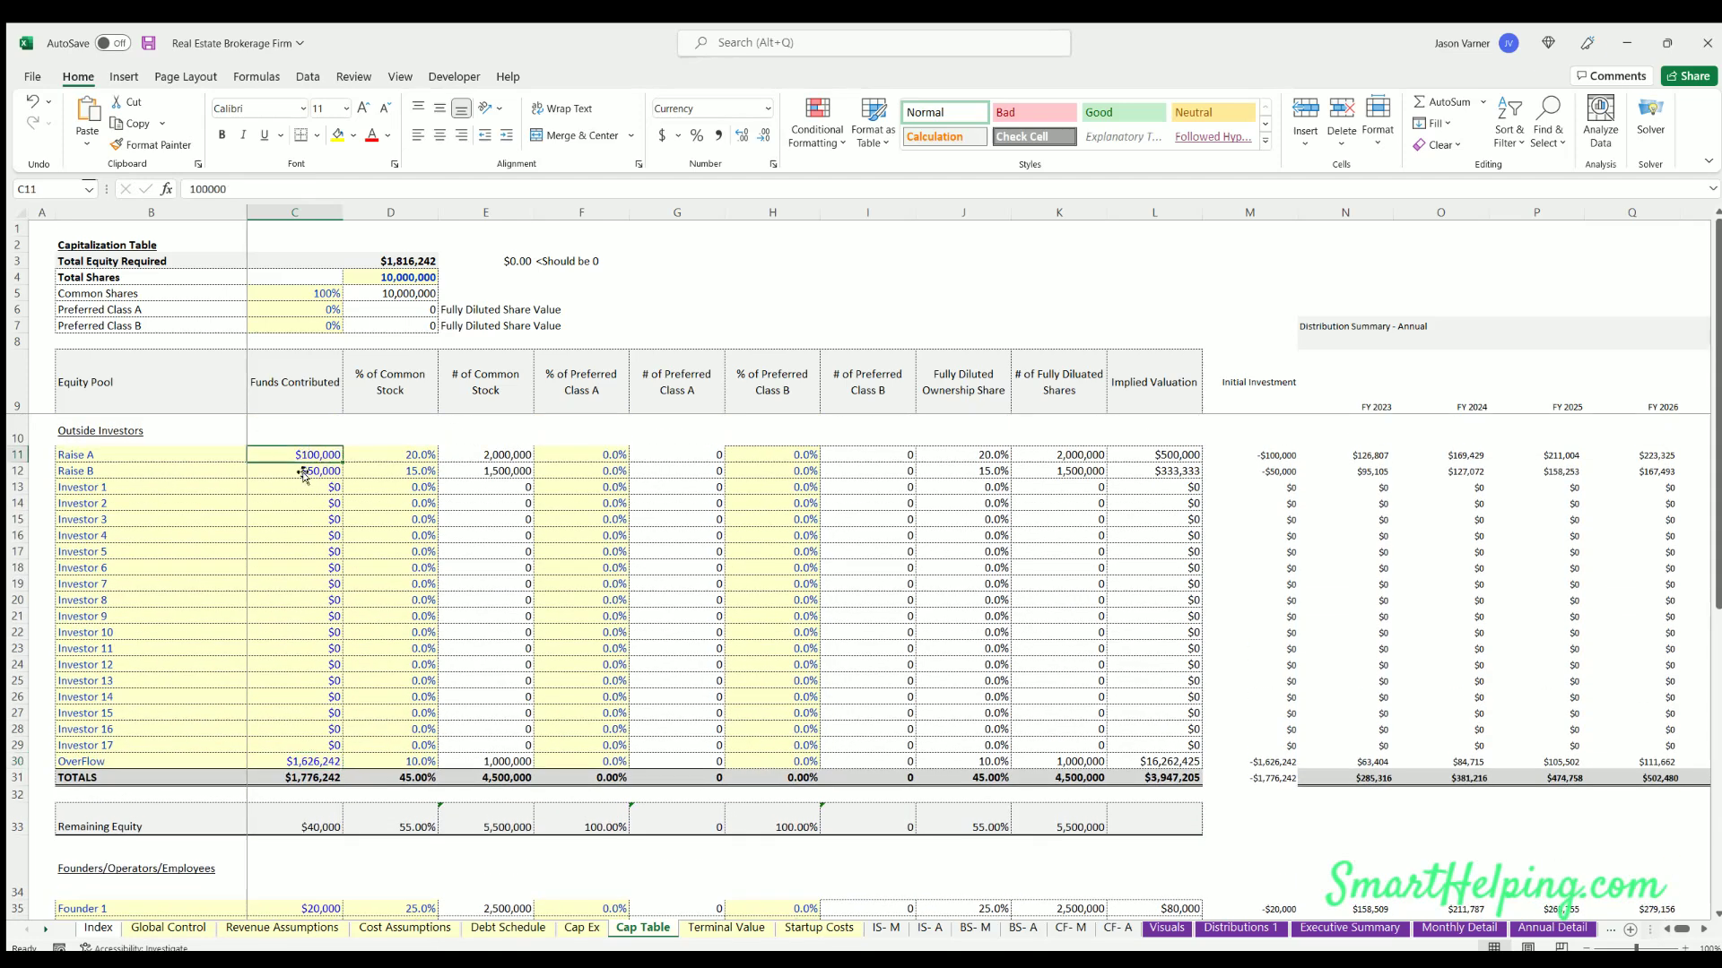
pyautogui.click(406, 259)
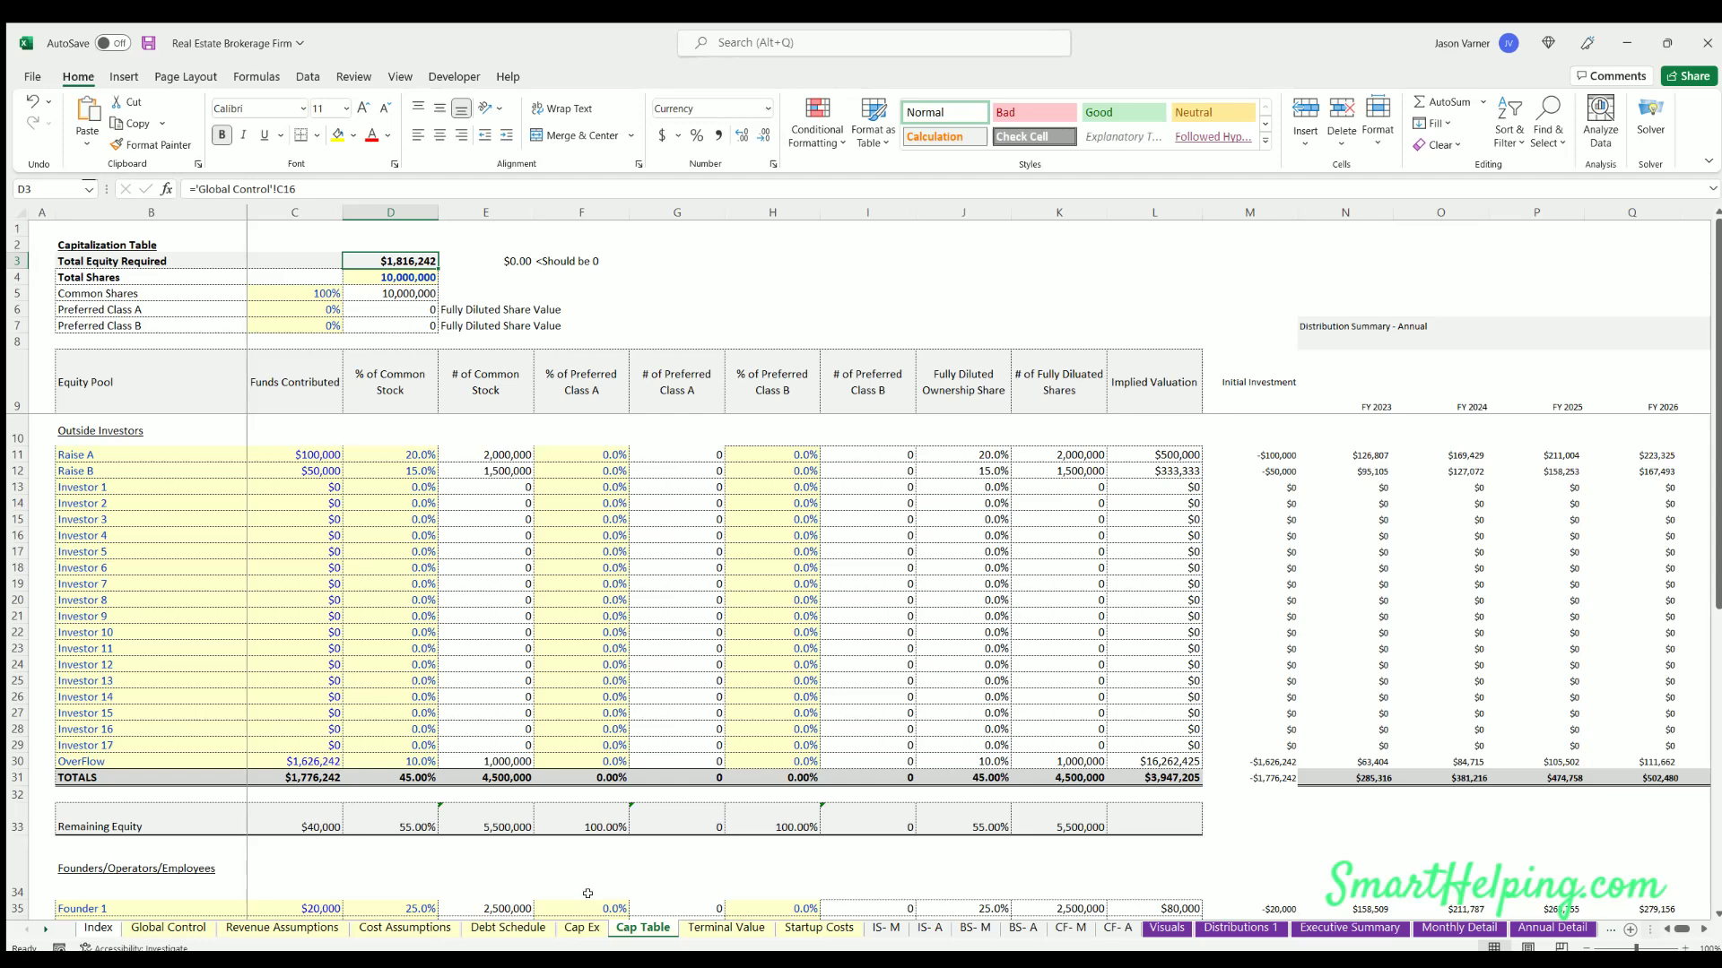
# - Check the startup Reserve amount on the Startup Costs sheet
pyautogui.click(816, 927)
pyautogui.moveTo(197, 325); pyautogui.dragTo(362, 319)
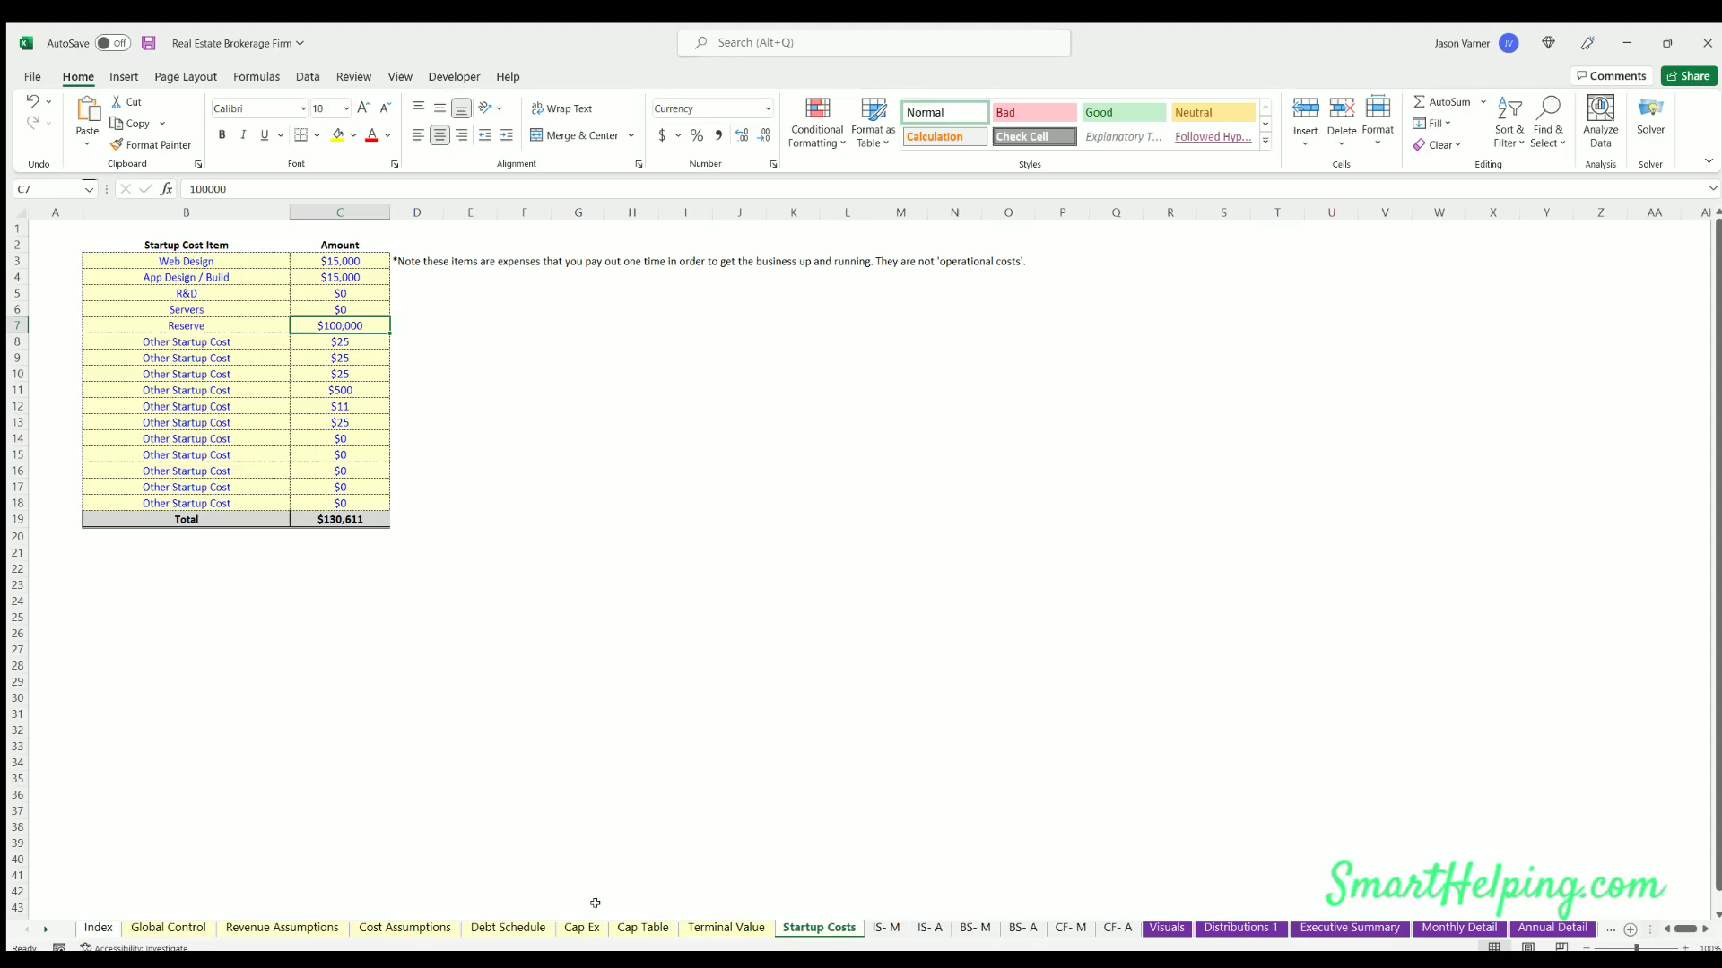
pyautogui.click(579, 929)
# - Check Raise A's 20% common stock share and the investors' contributed funds on the Cap Table
pyautogui.click(640, 929)
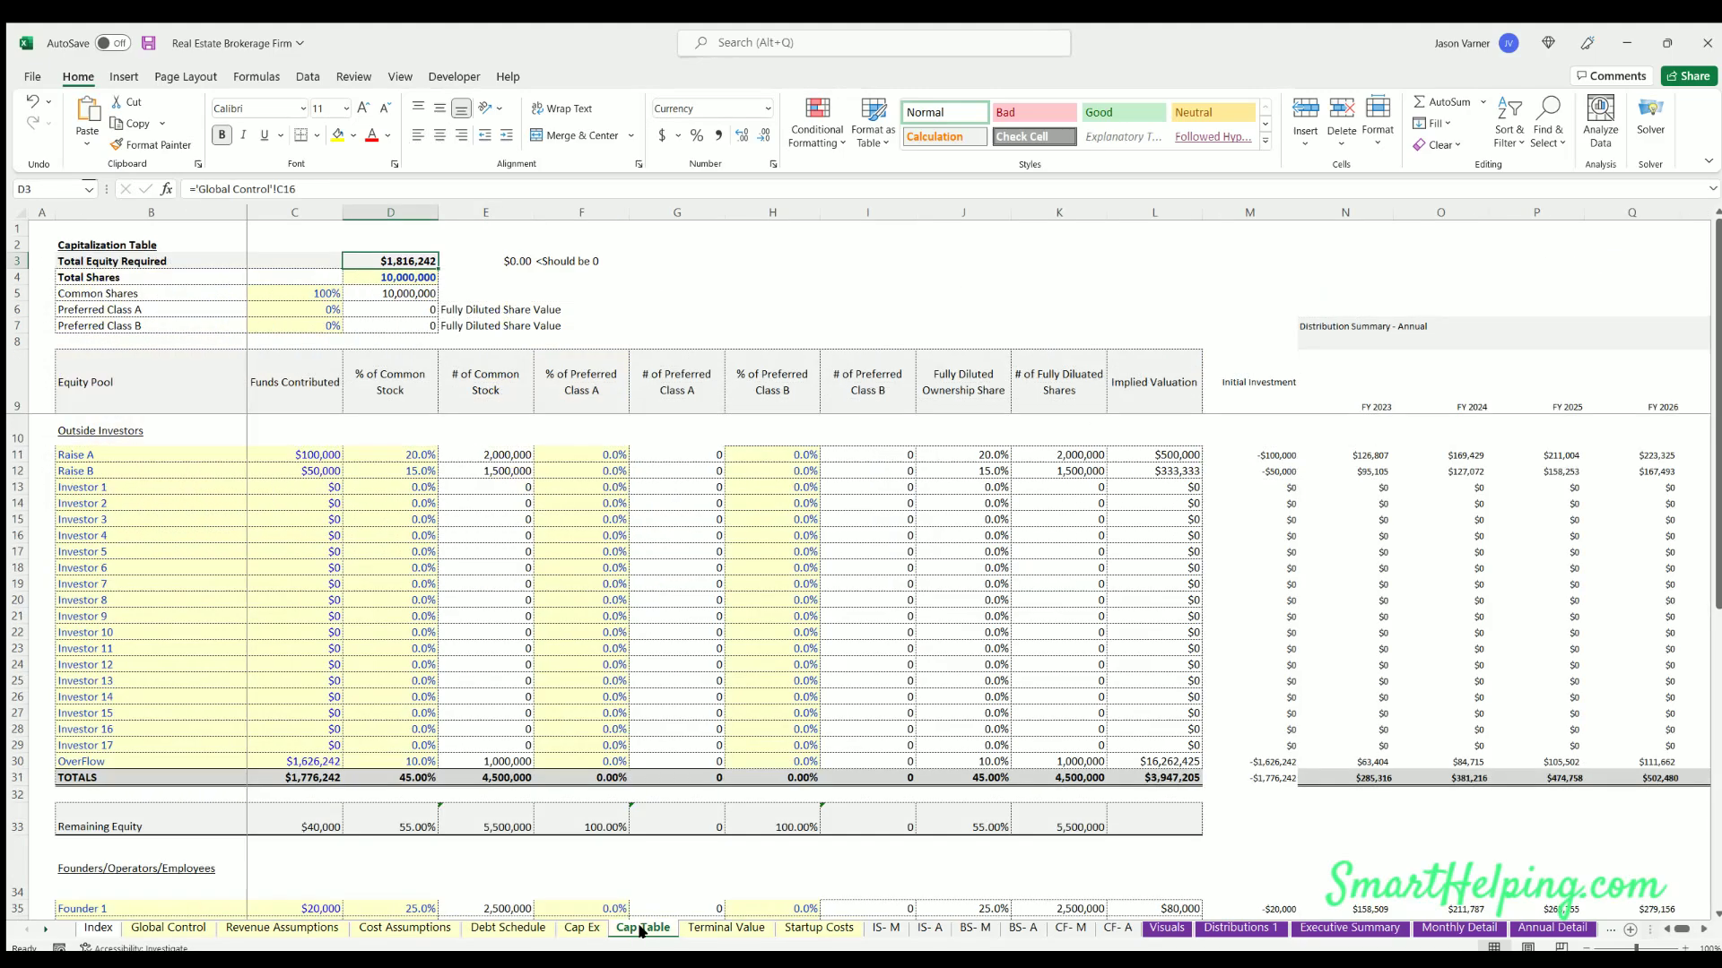
pyautogui.scroll(-15, 414, 699)
pyautogui.scroll(15, 393, 442)
pyautogui.click(400, 448)
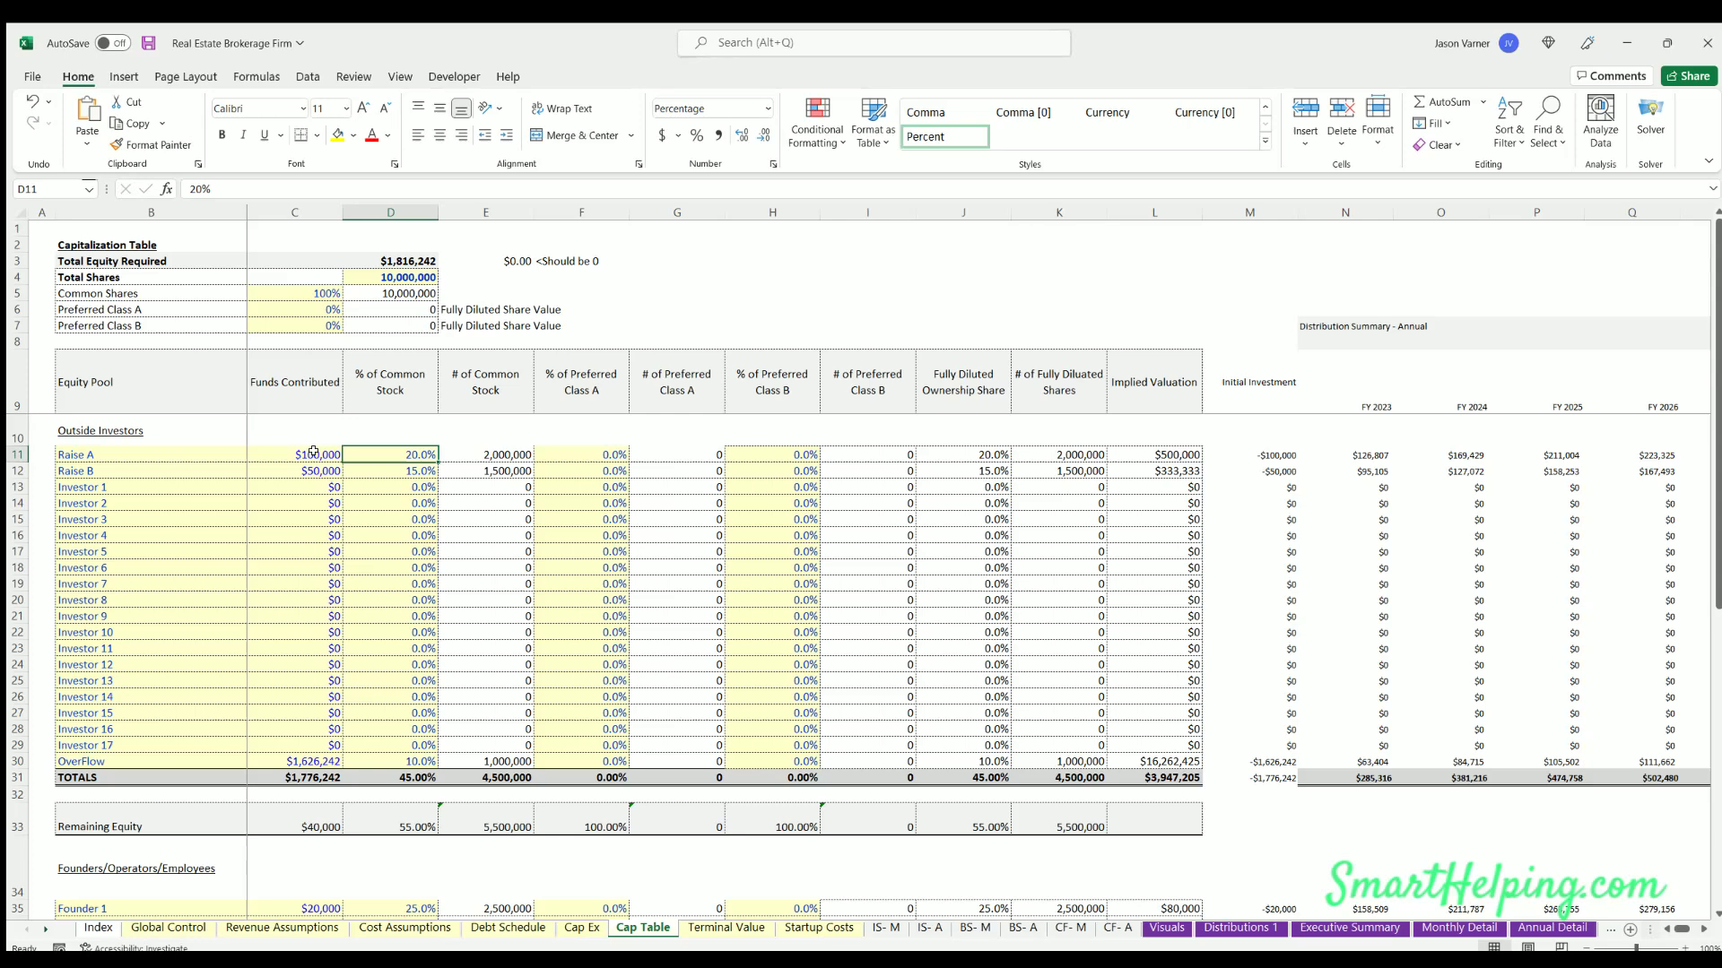
pyautogui.click(314, 453)
pyautogui.click(304, 487)
pyautogui.click(299, 581)
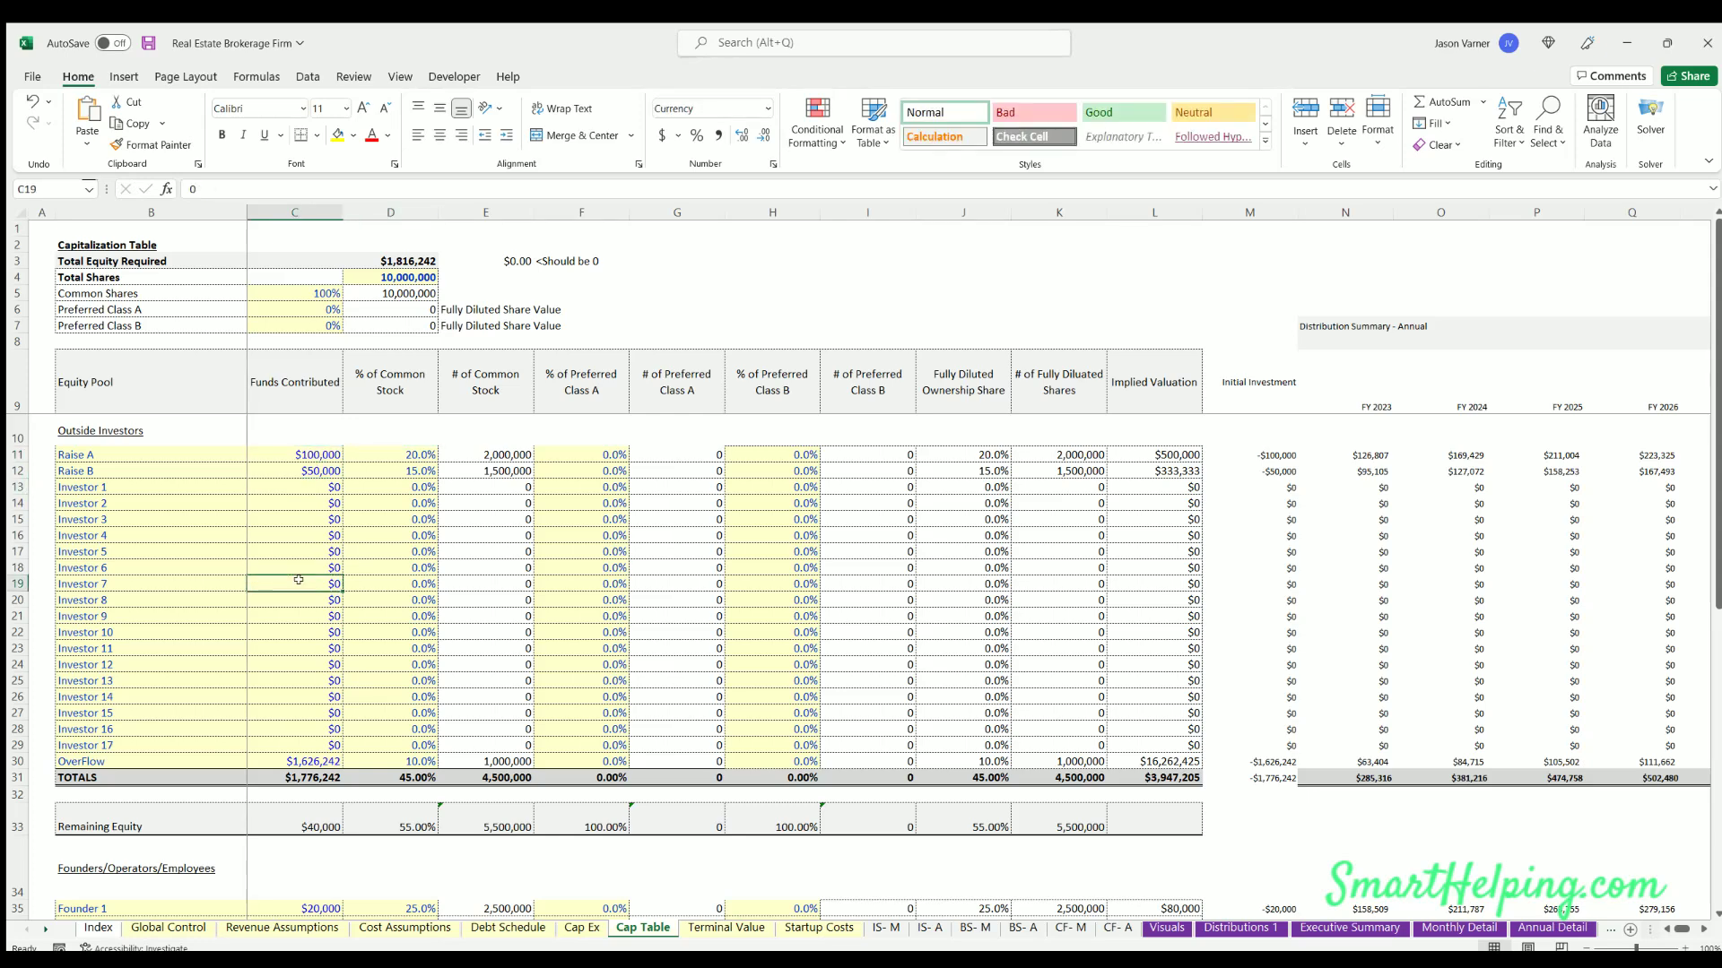
pyautogui.click(302, 642)
pyautogui.click(396, 451)
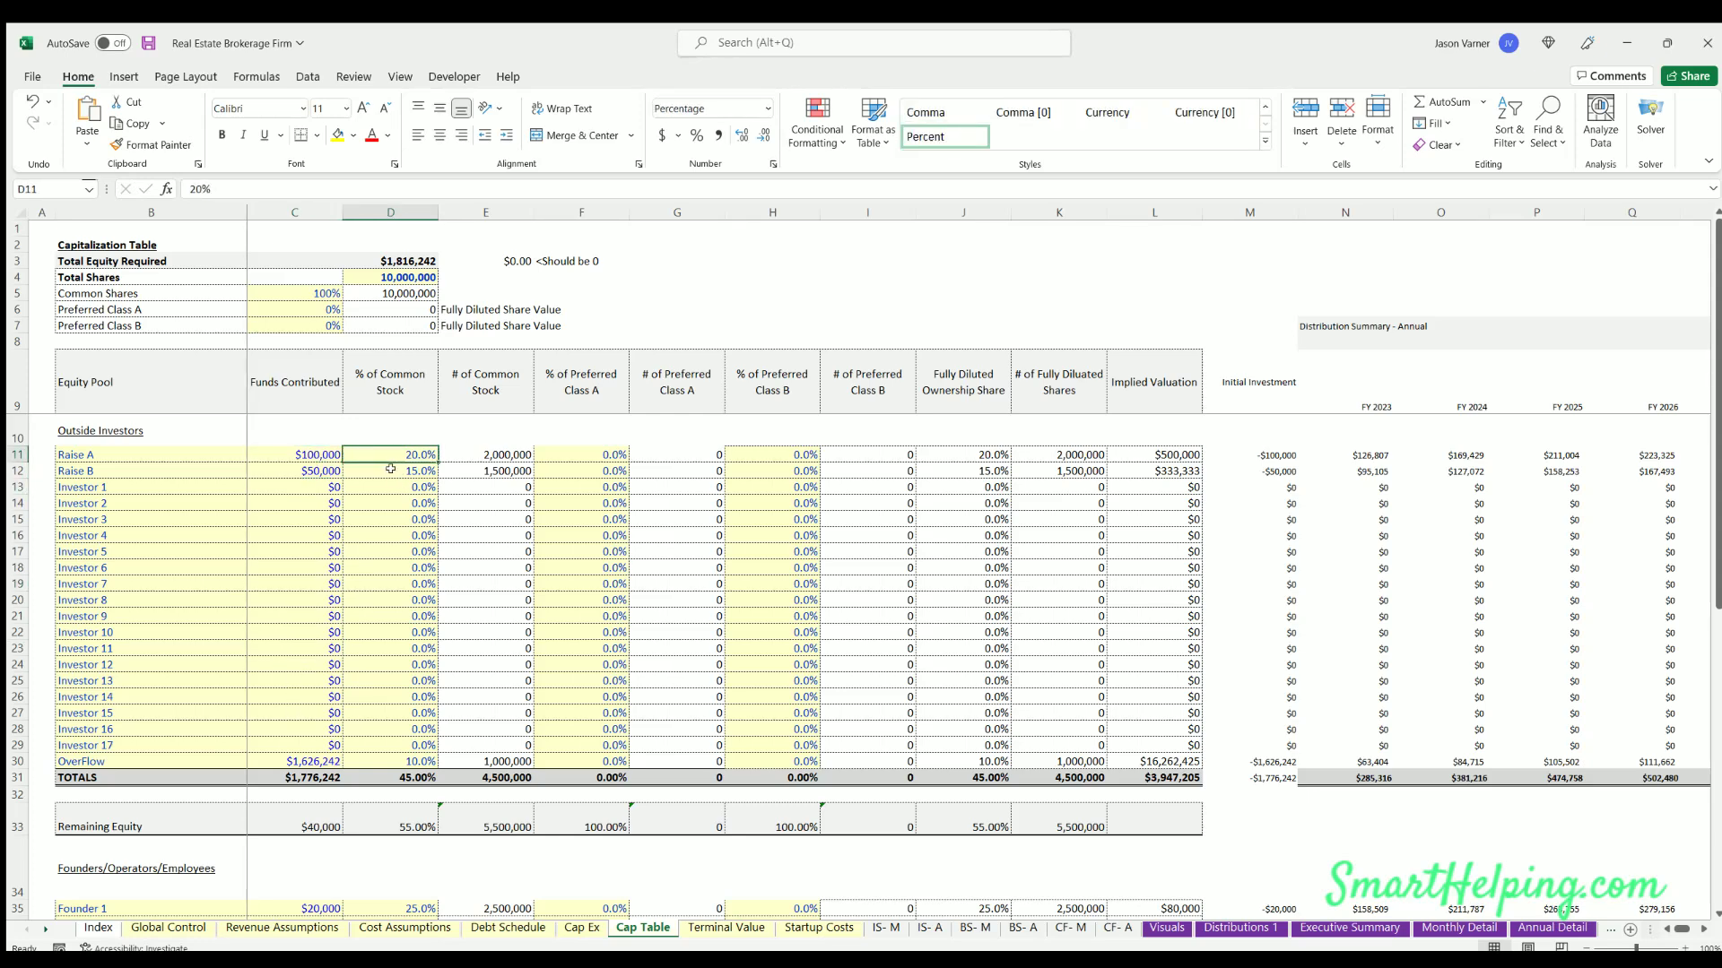
pyautogui.press('Down')
pyautogui.press('Down')
pyautogui.press('Down')
pyautogui.press('Down')
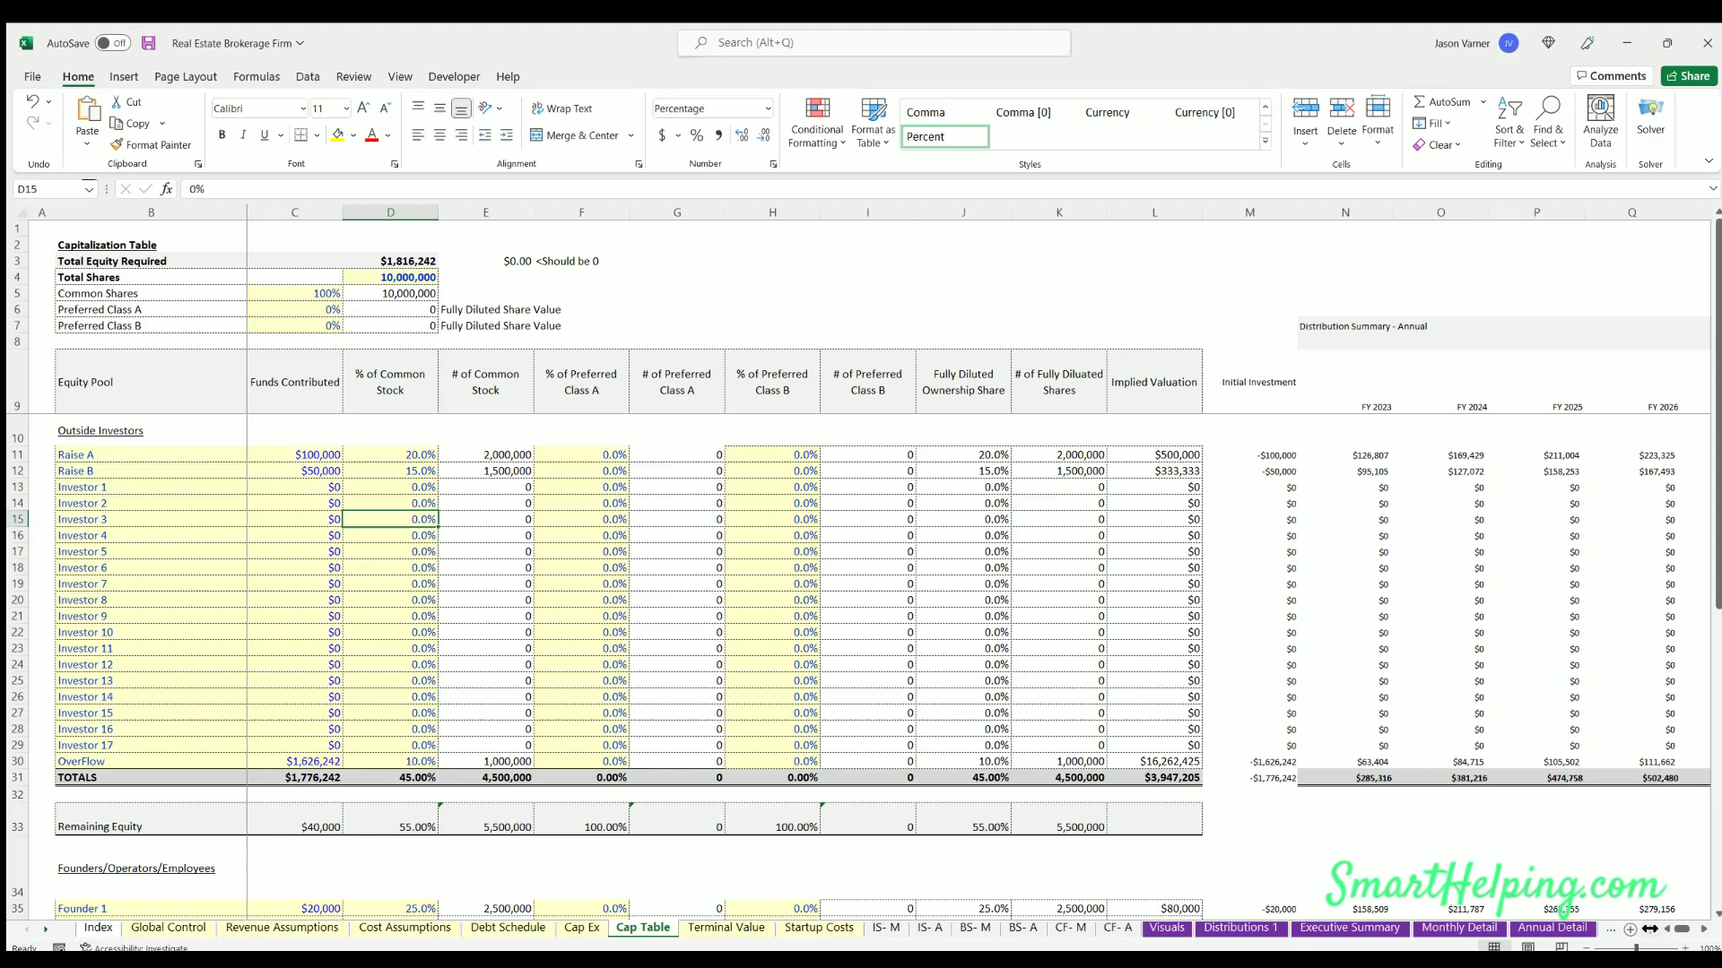
# - Scan the rest of the Cap Table, then open the Terminal Value sheet
pyautogui.hscroll(4, 1677, 929)
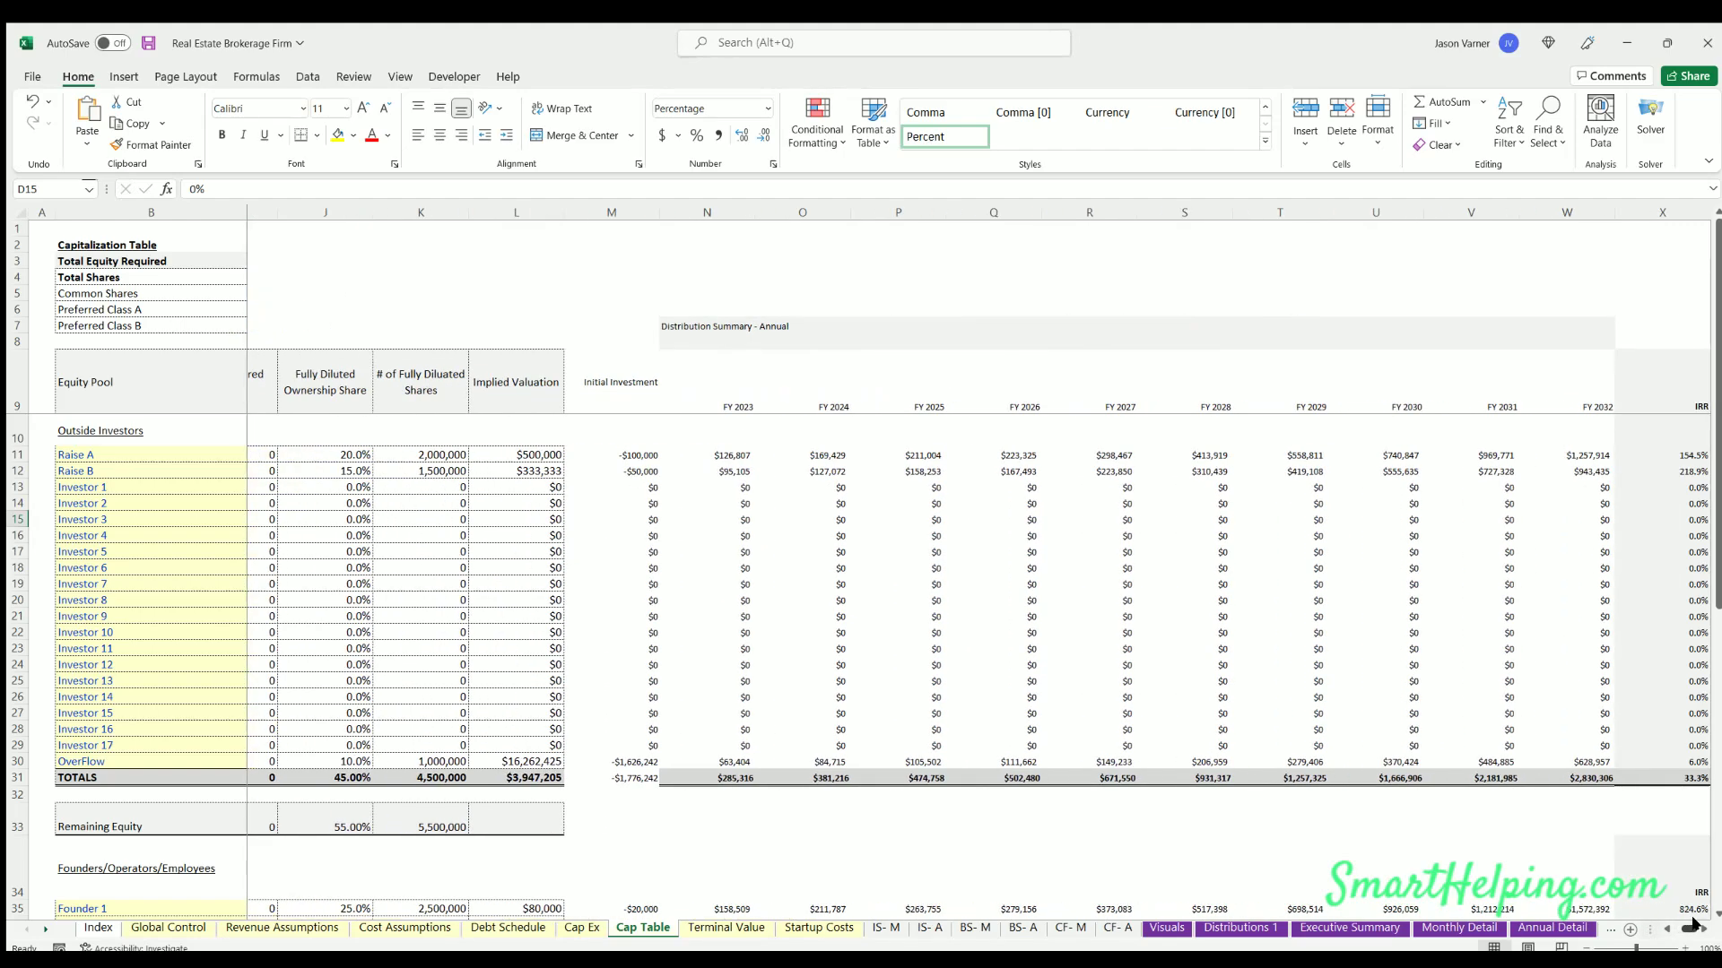
pyautogui.scroll(-3, 1165, 578)
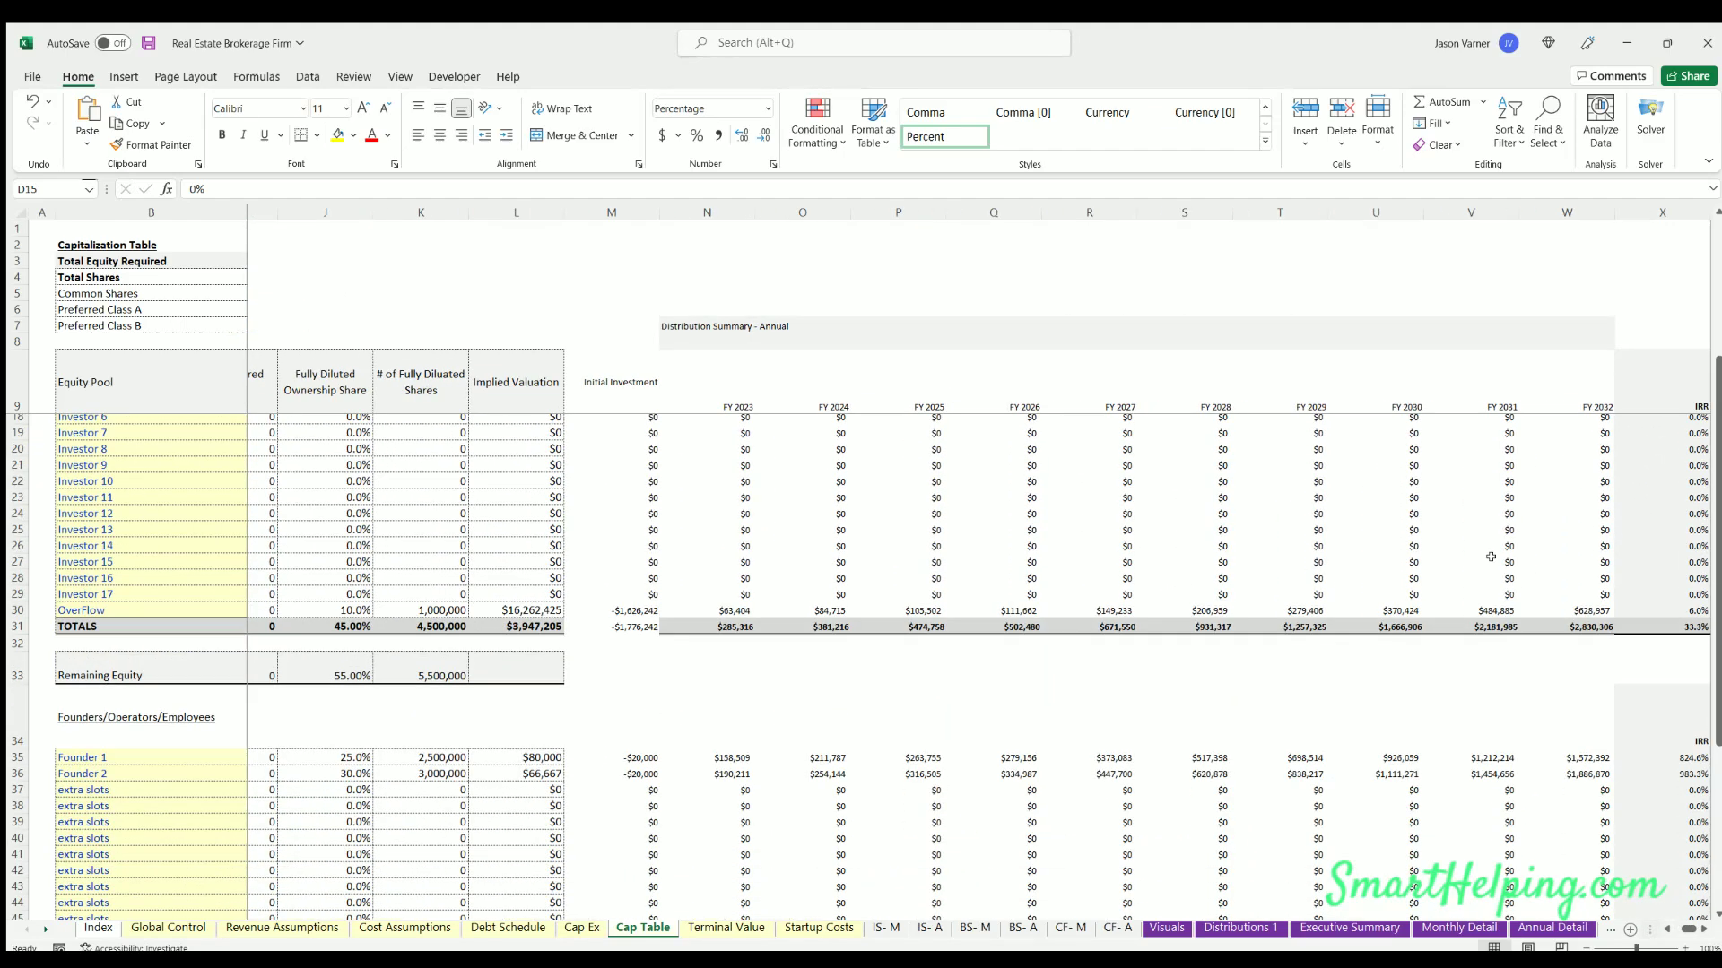
pyautogui.scroll(-6, 1048, 600)
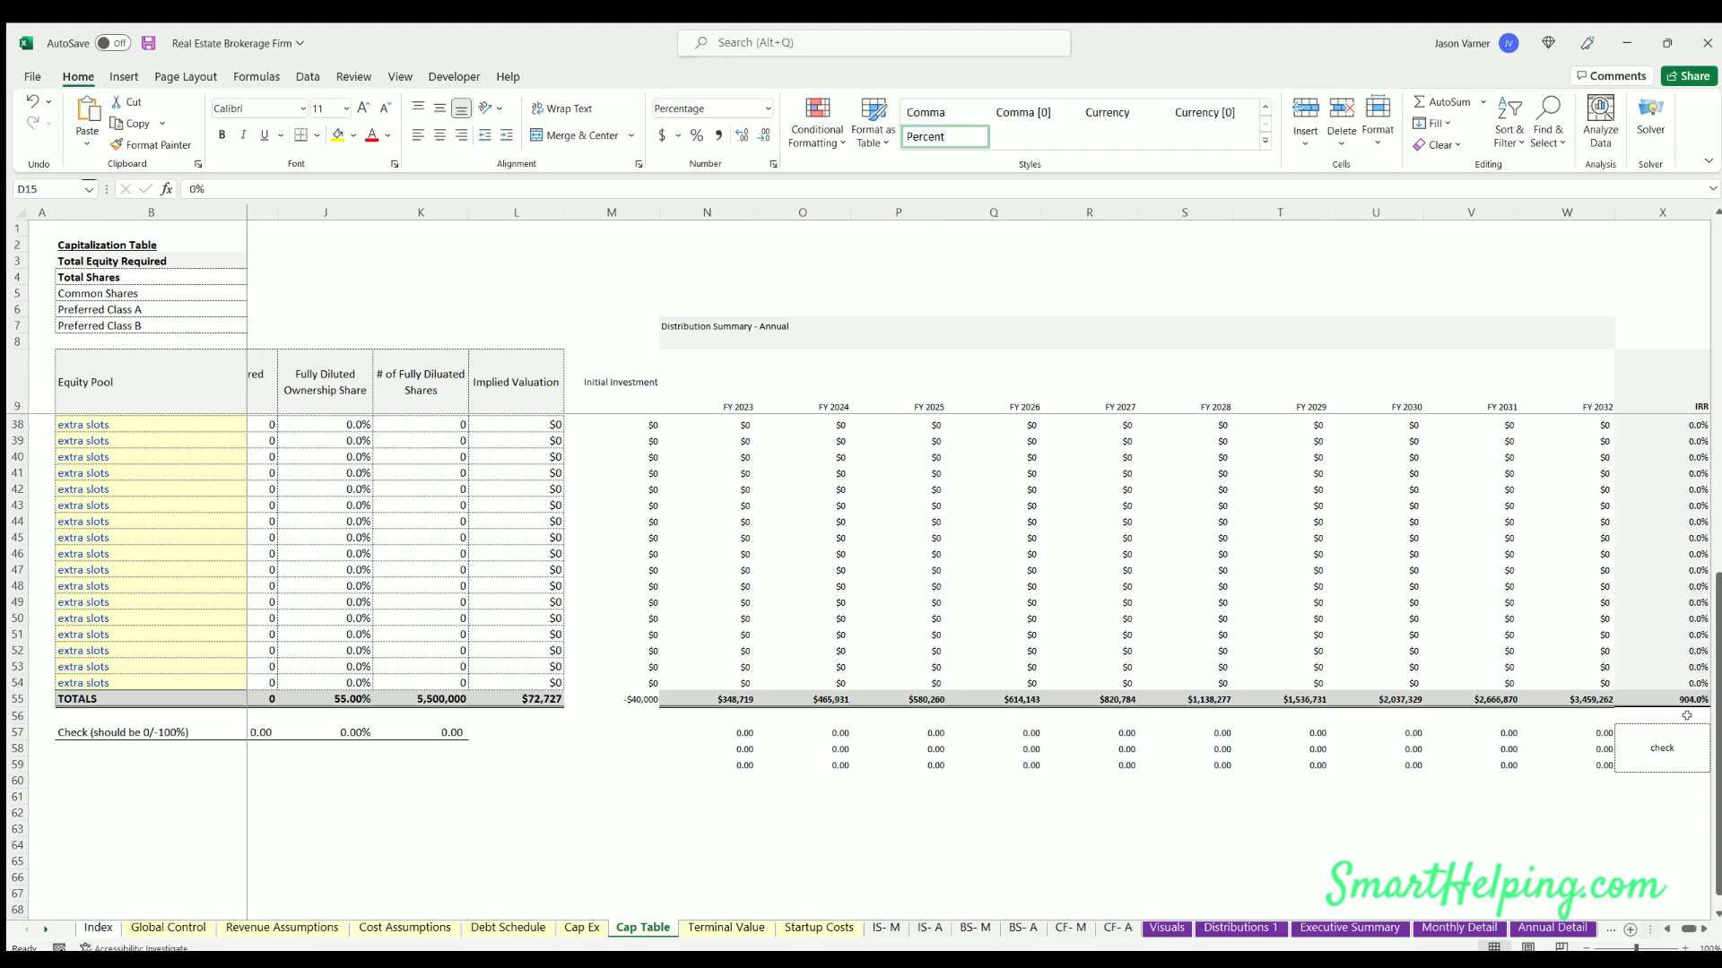
pyautogui.scroll(9, 1012, 659)
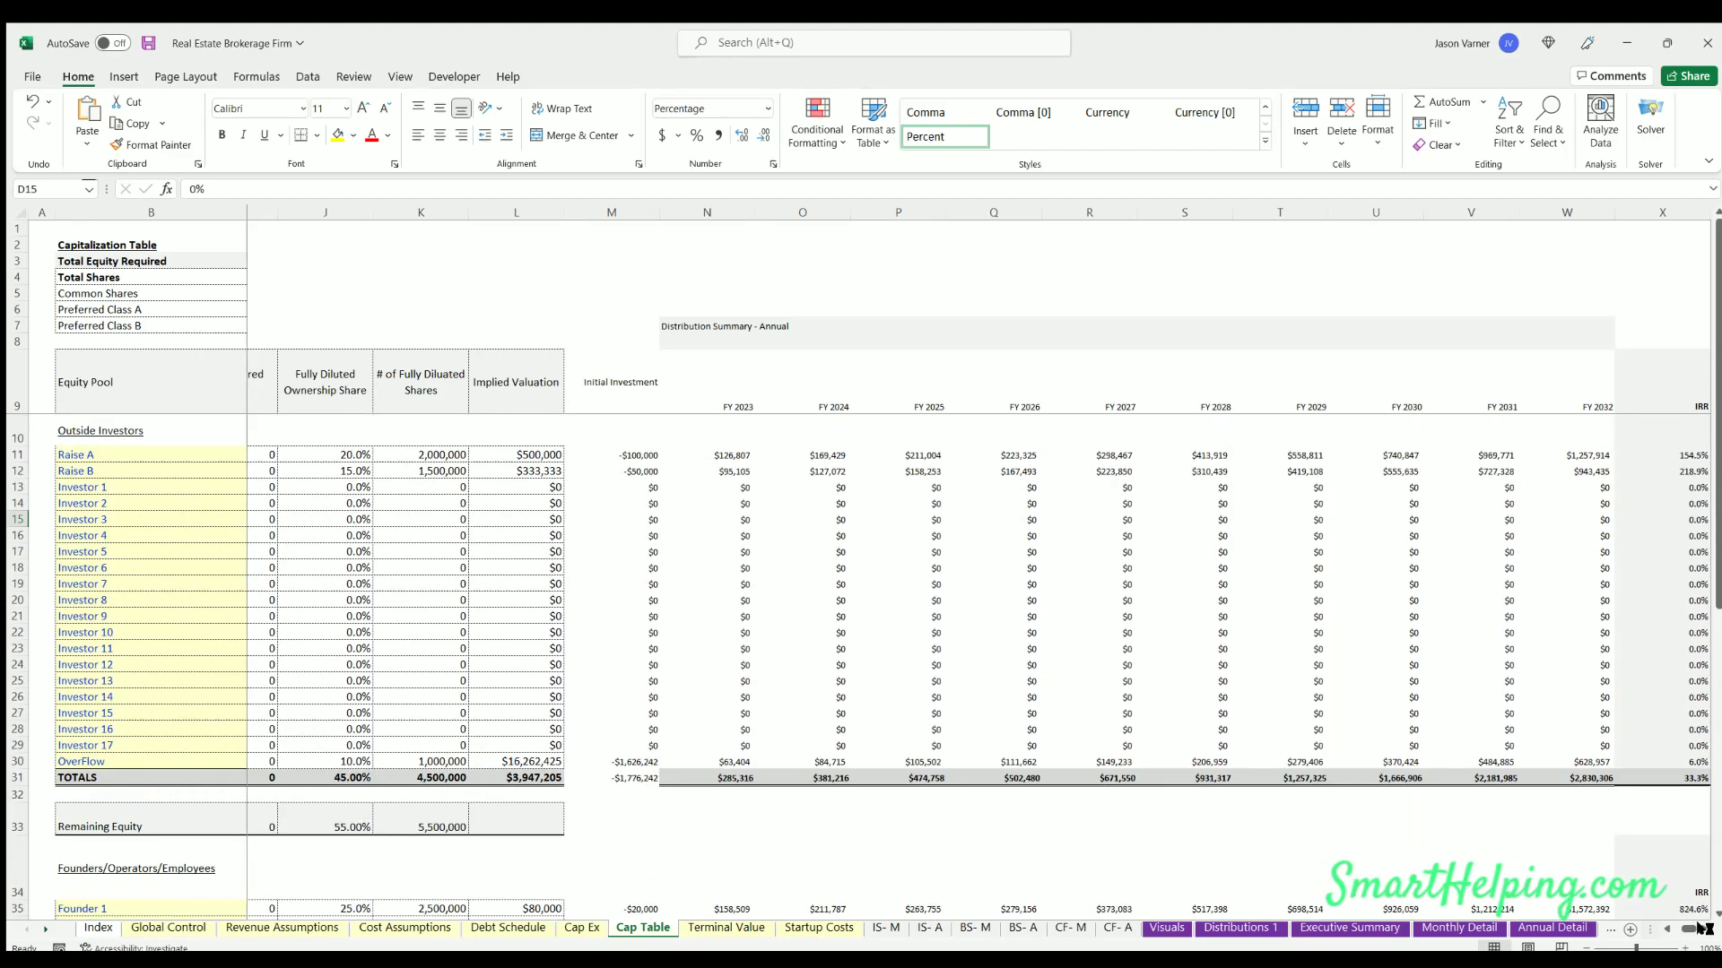
pyautogui.hscroll(-3, 1141, 718)
pyautogui.click(724, 928)
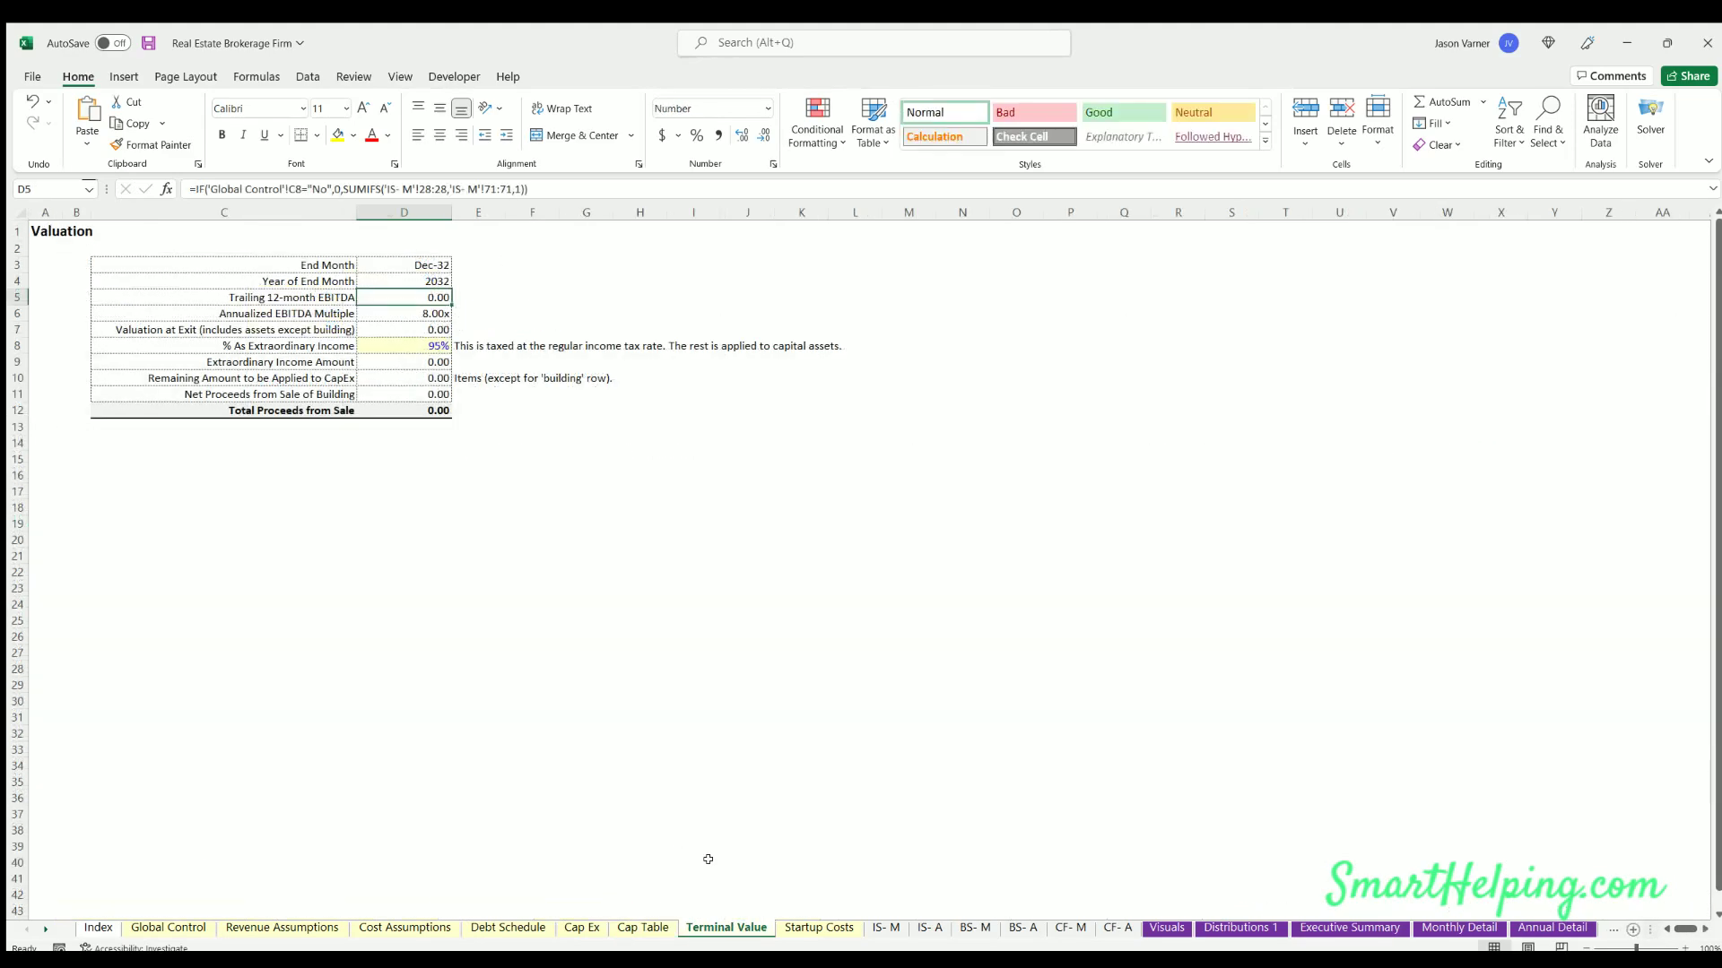
# - Inspect the 95% extraordinary income share, then the 10.0% long-term capital gains tax rate
pyautogui.click(411, 340)
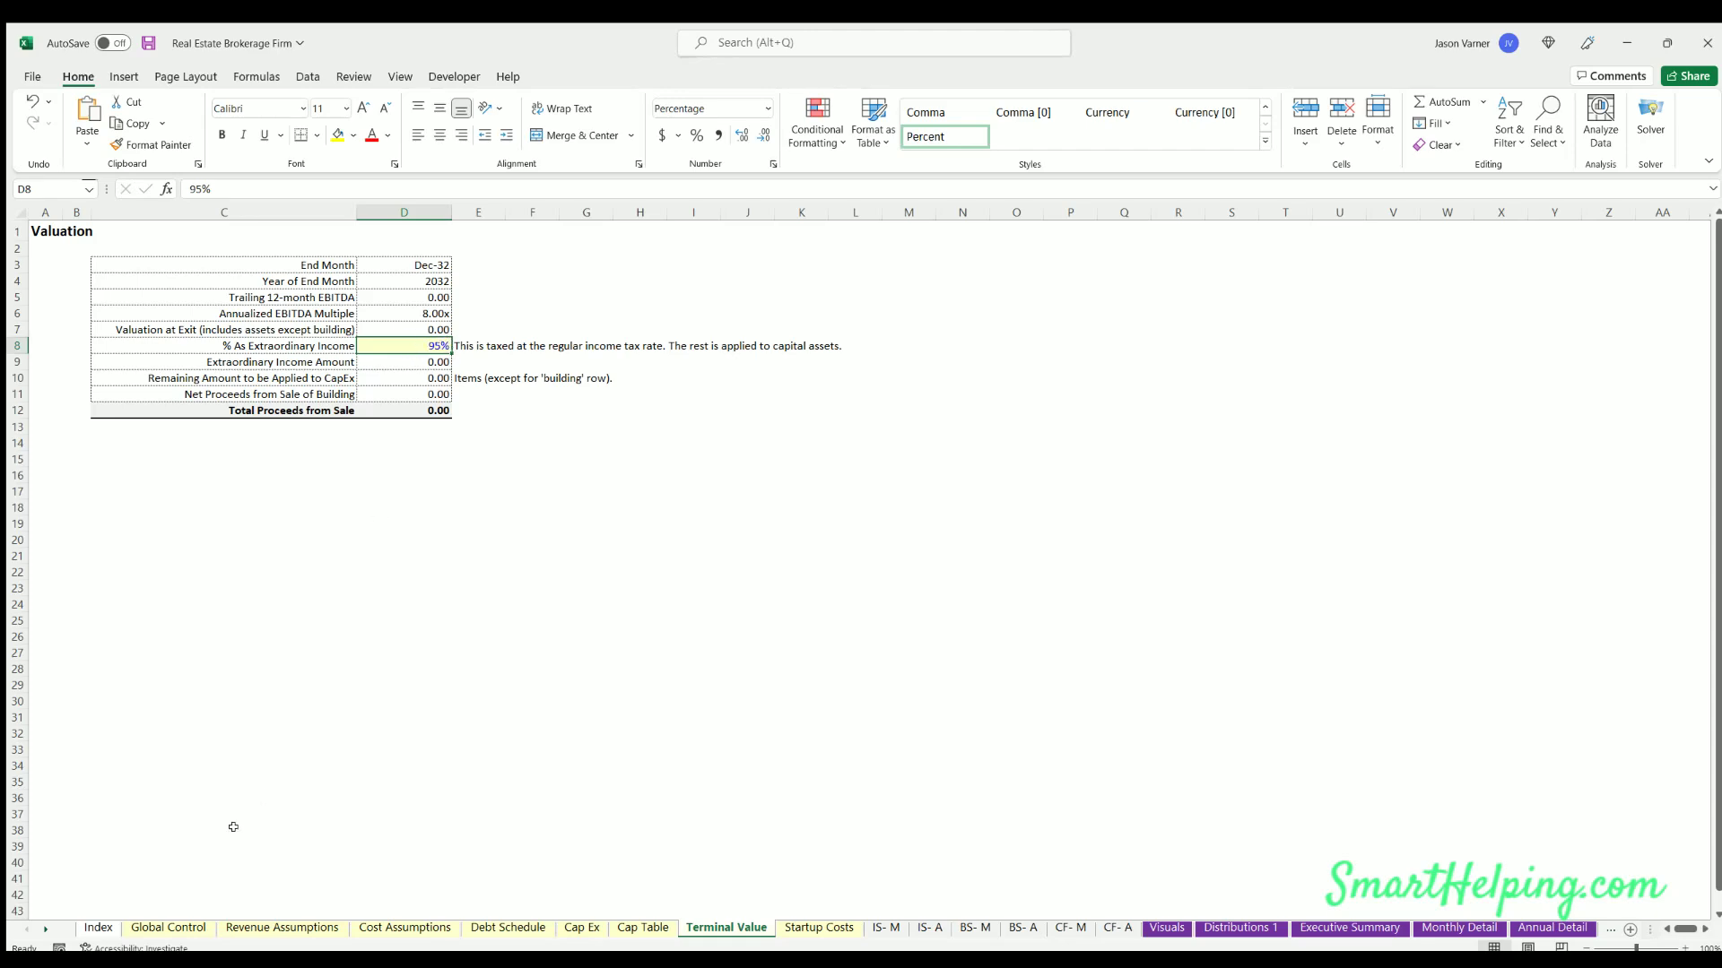
pyautogui.click(168, 928)
pyautogui.click(476, 715)
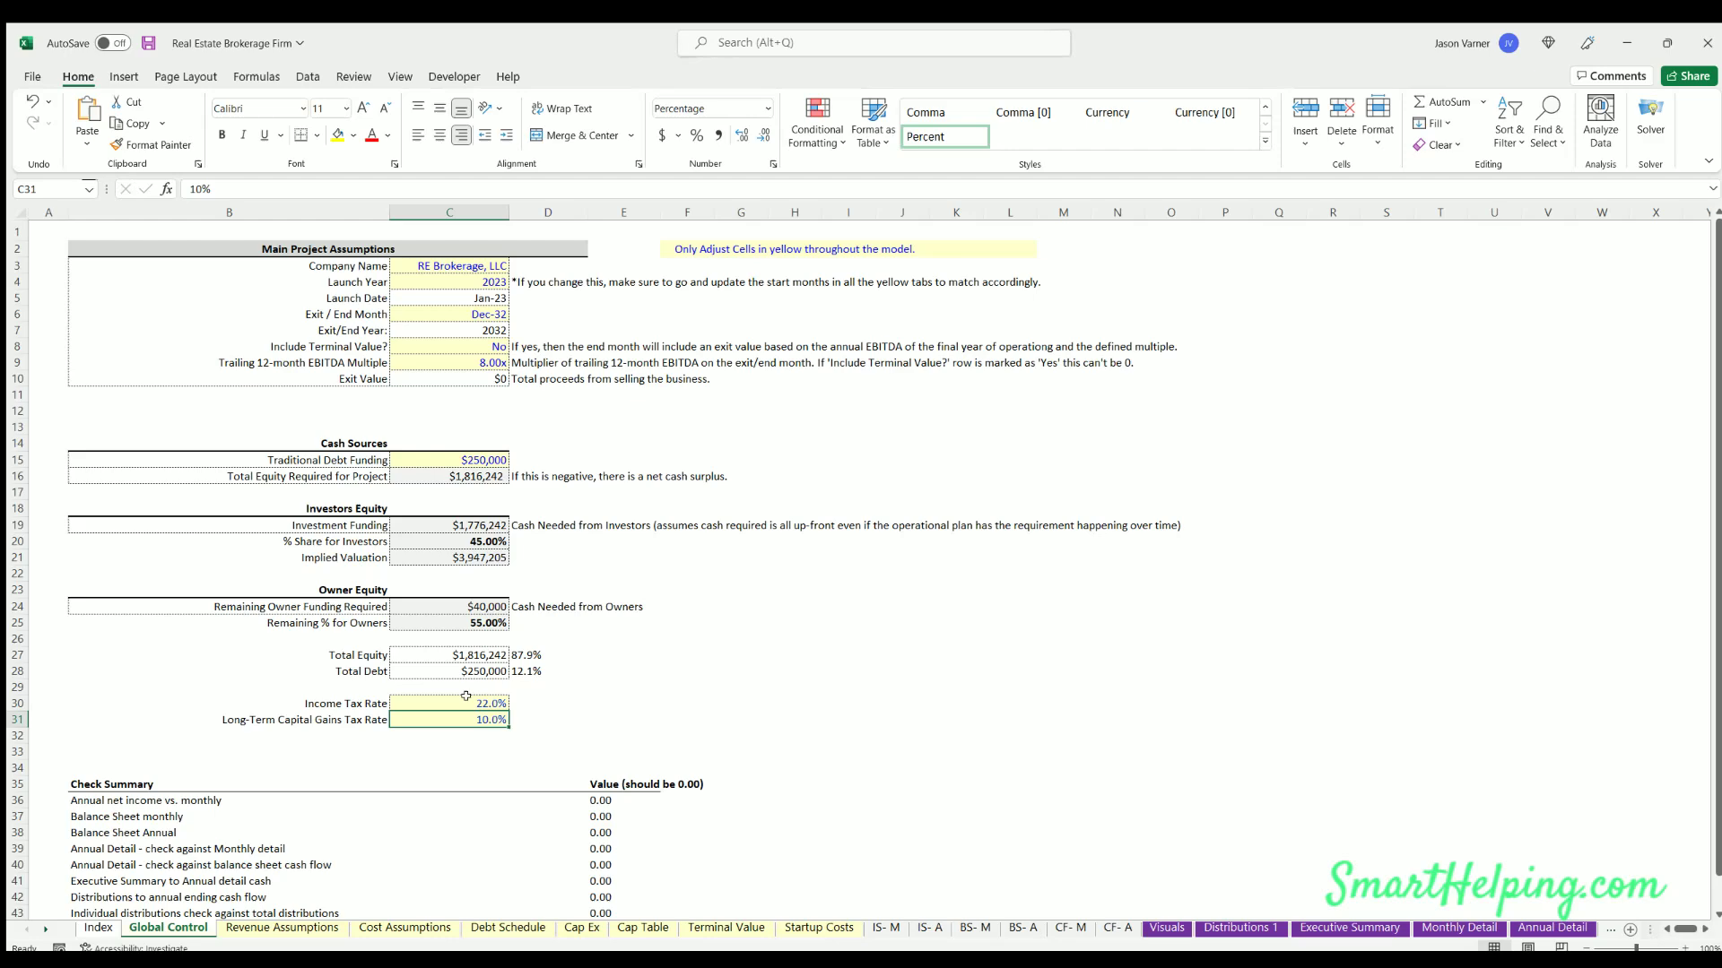
# - Review the startup cost item names, from Web Design to App Design / Build
pyautogui.click(816, 928)
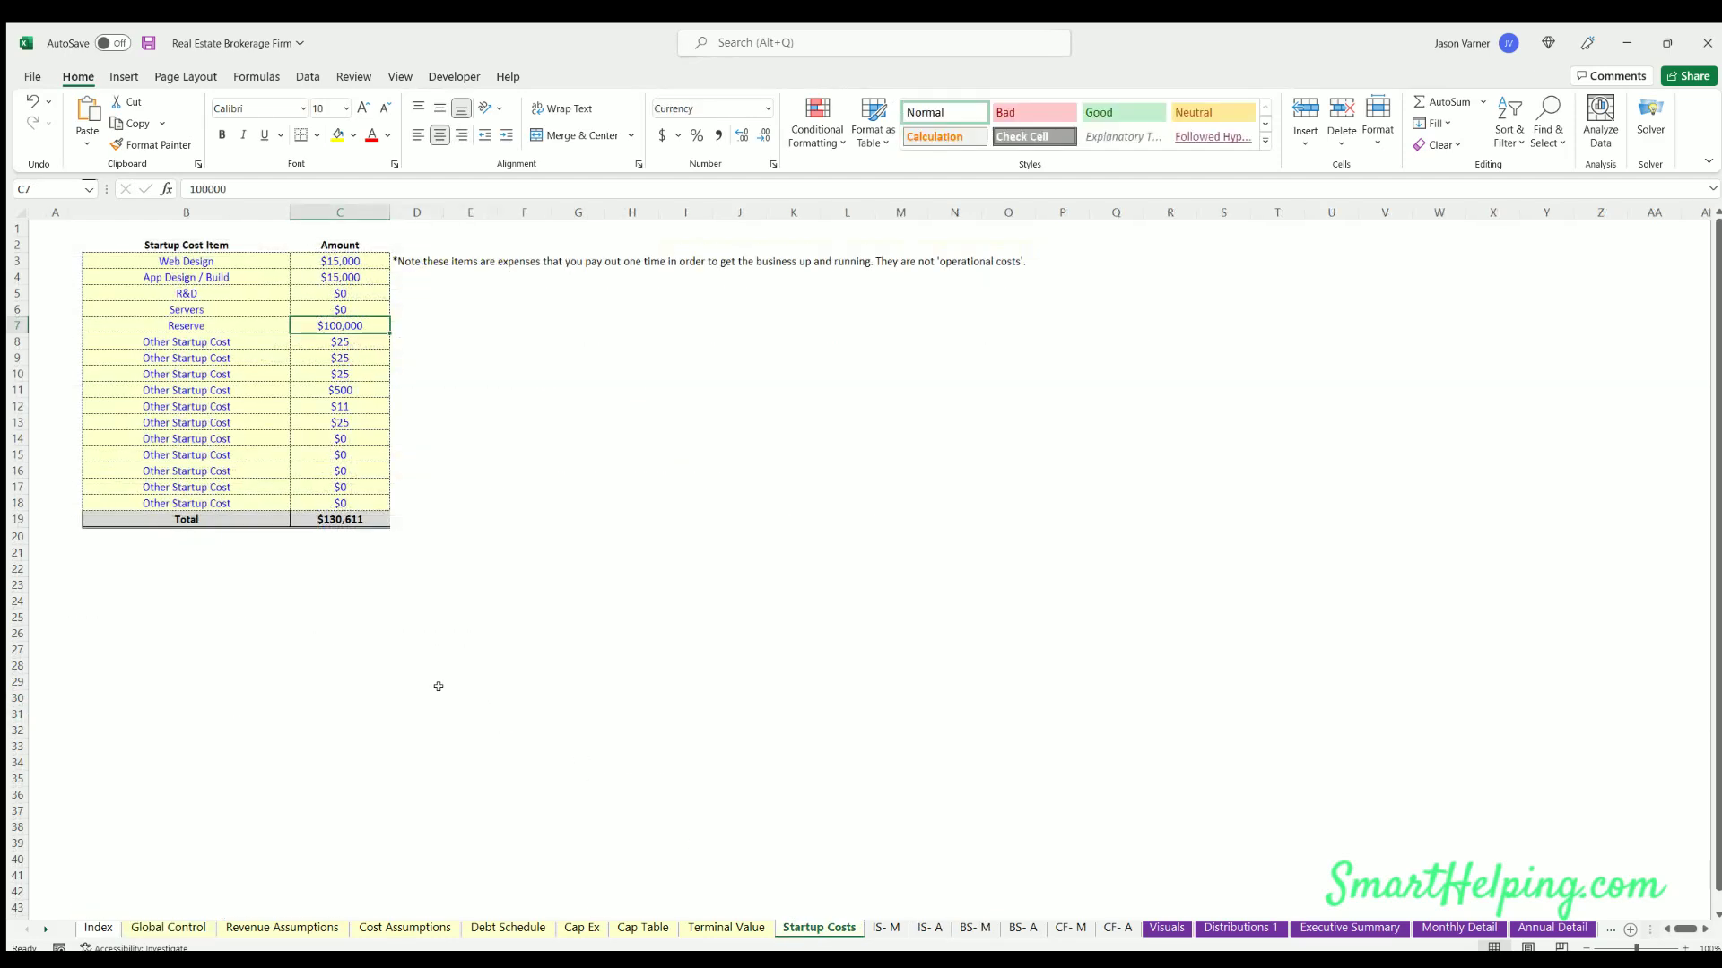
pyautogui.click(223, 271)
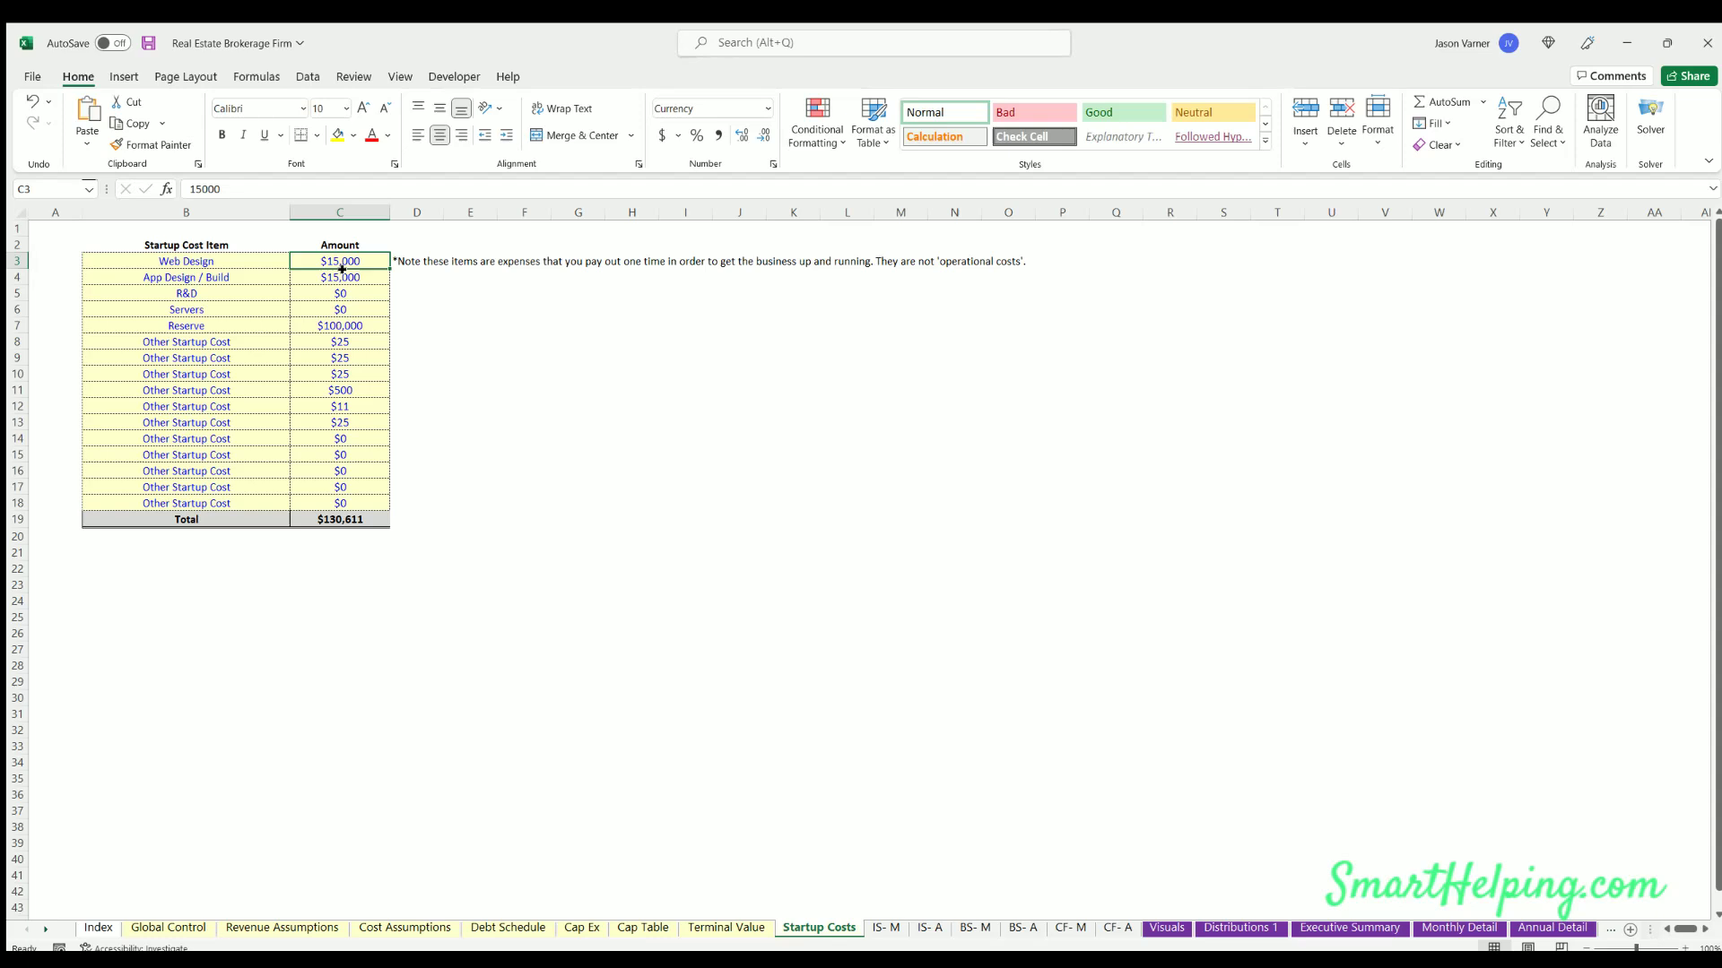
pyautogui.moveTo(235, 260); pyautogui.dragTo(224, 489)
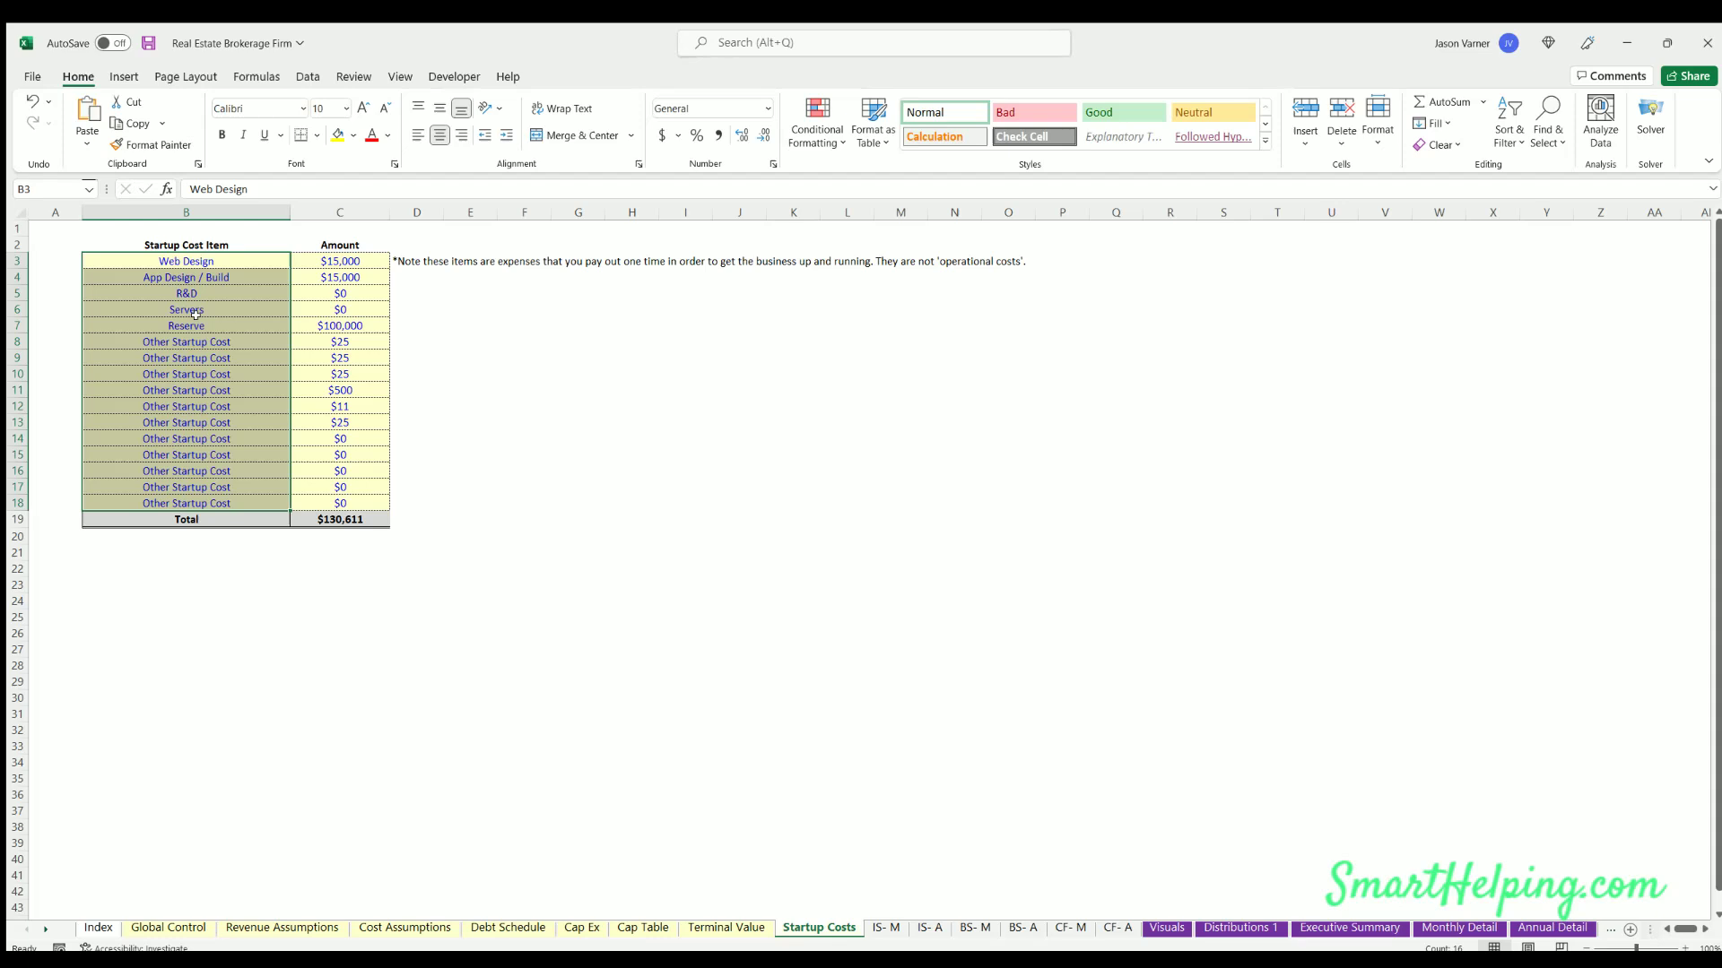
pyautogui.click(211, 259)
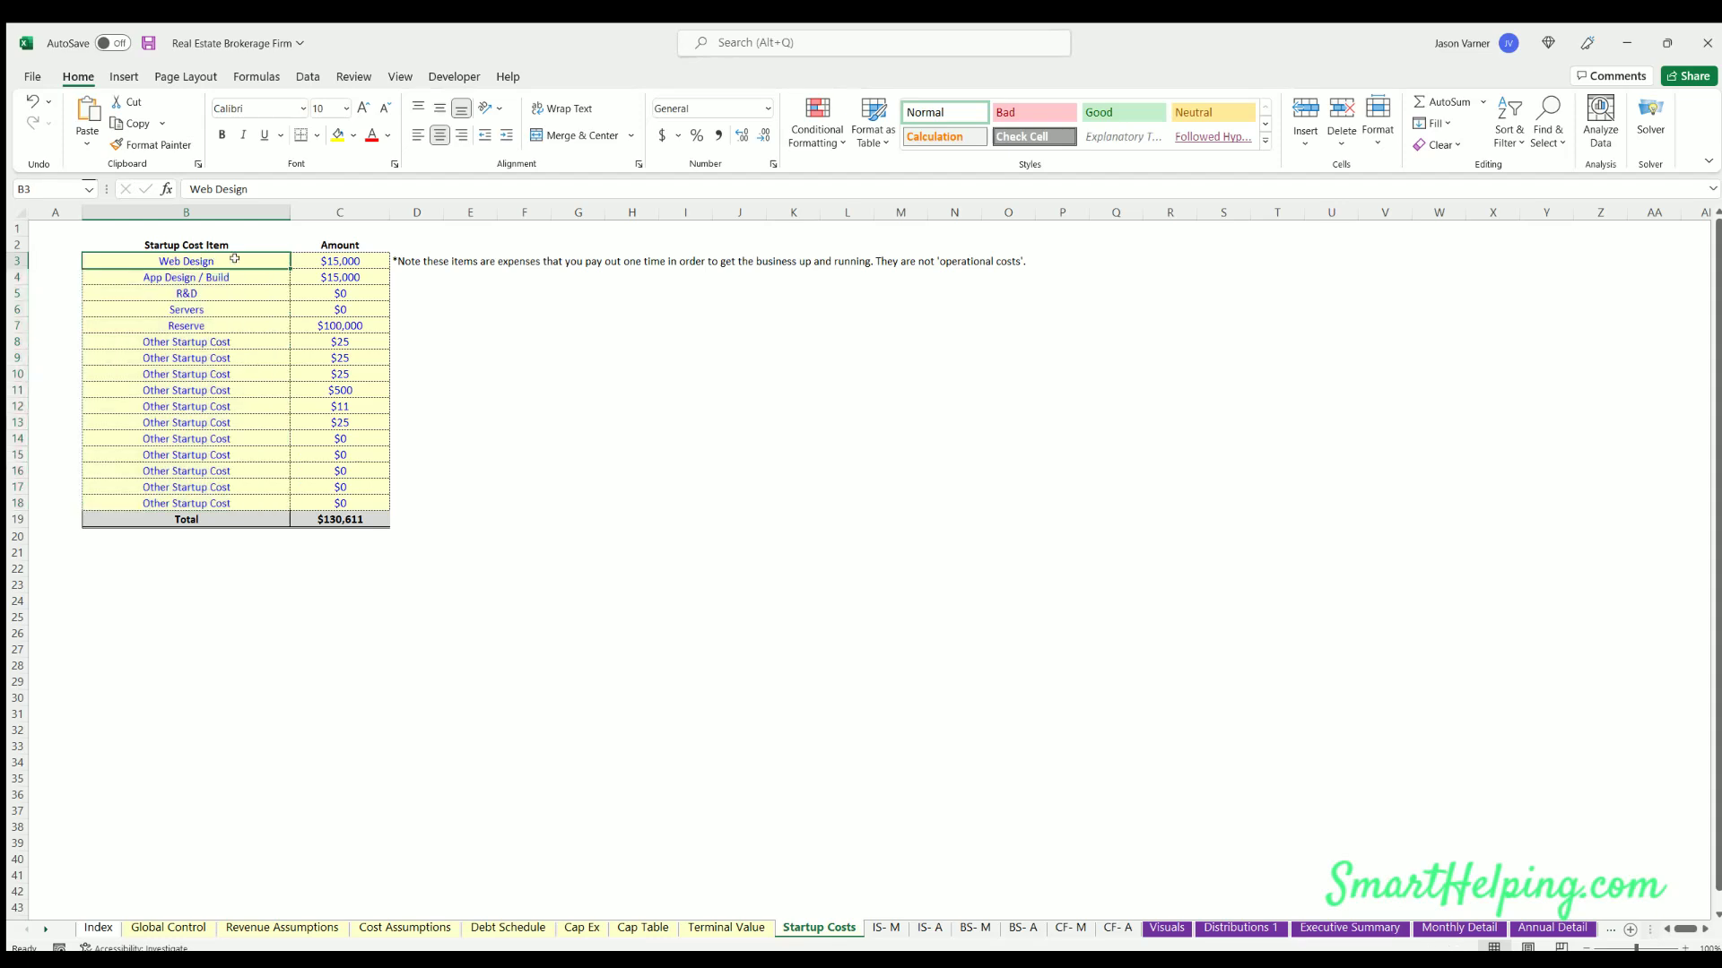
# - Check the startup cost amounts, including the $100,000 Reserve and the $500 and $25 items
pyautogui.click(341, 261)
pyautogui.click(341, 277)
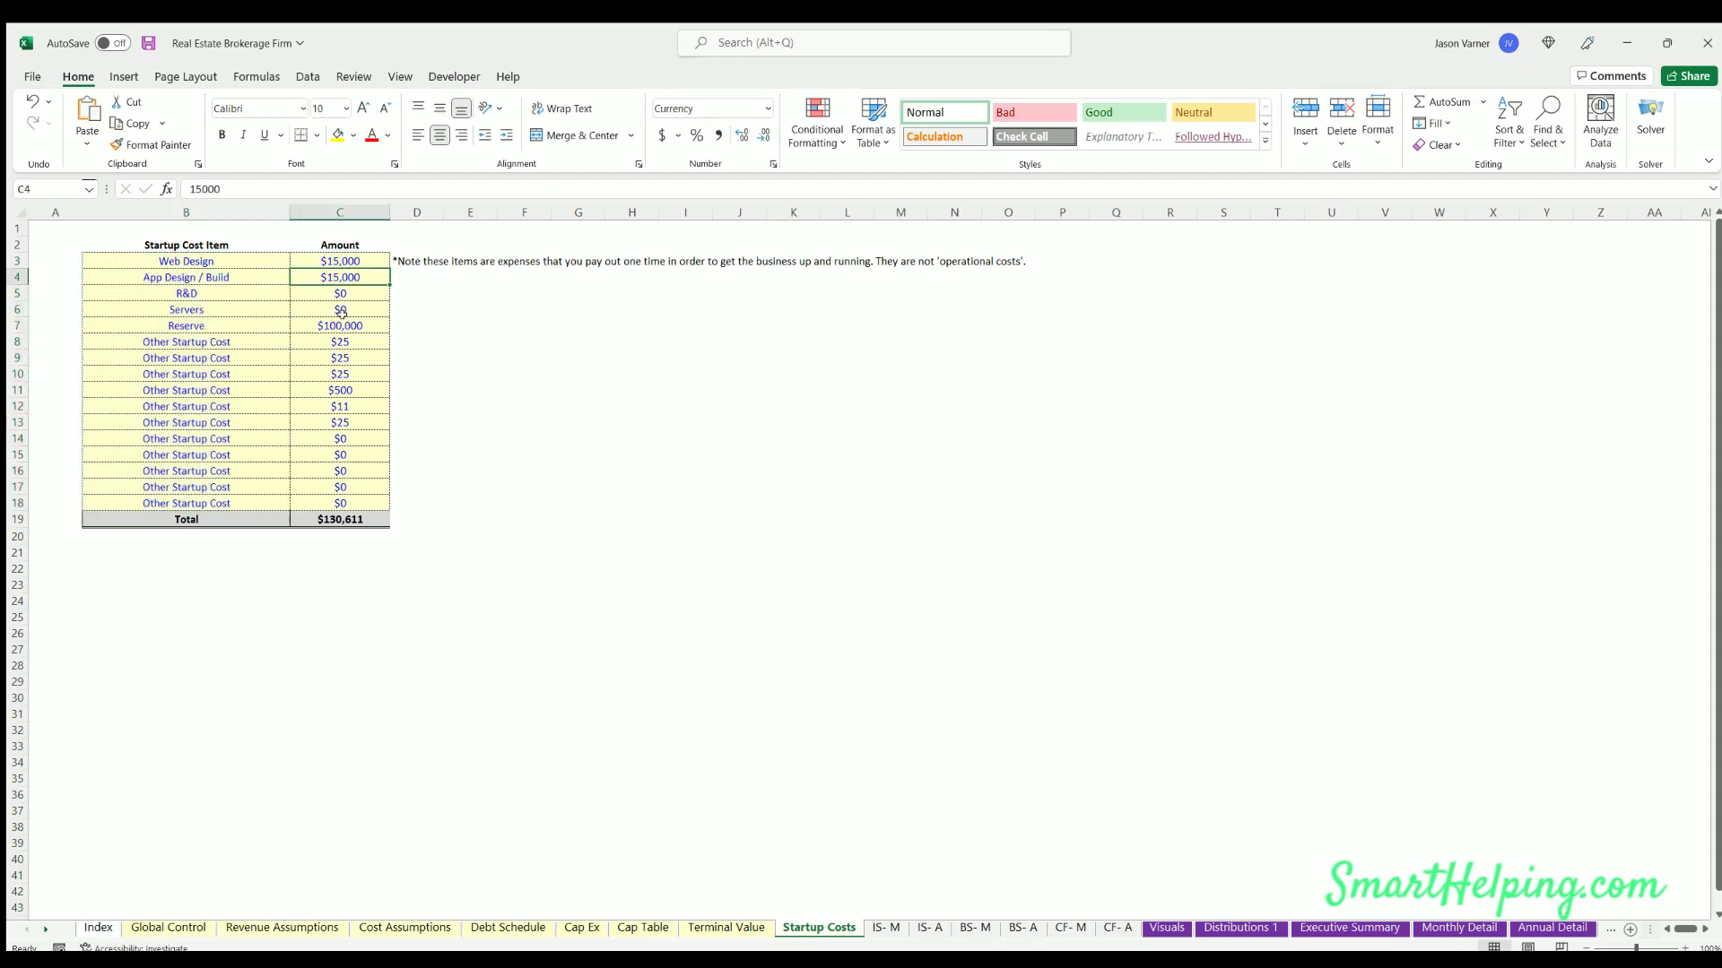
pyautogui.click(341, 326)
pyautogui.click(340, 386)
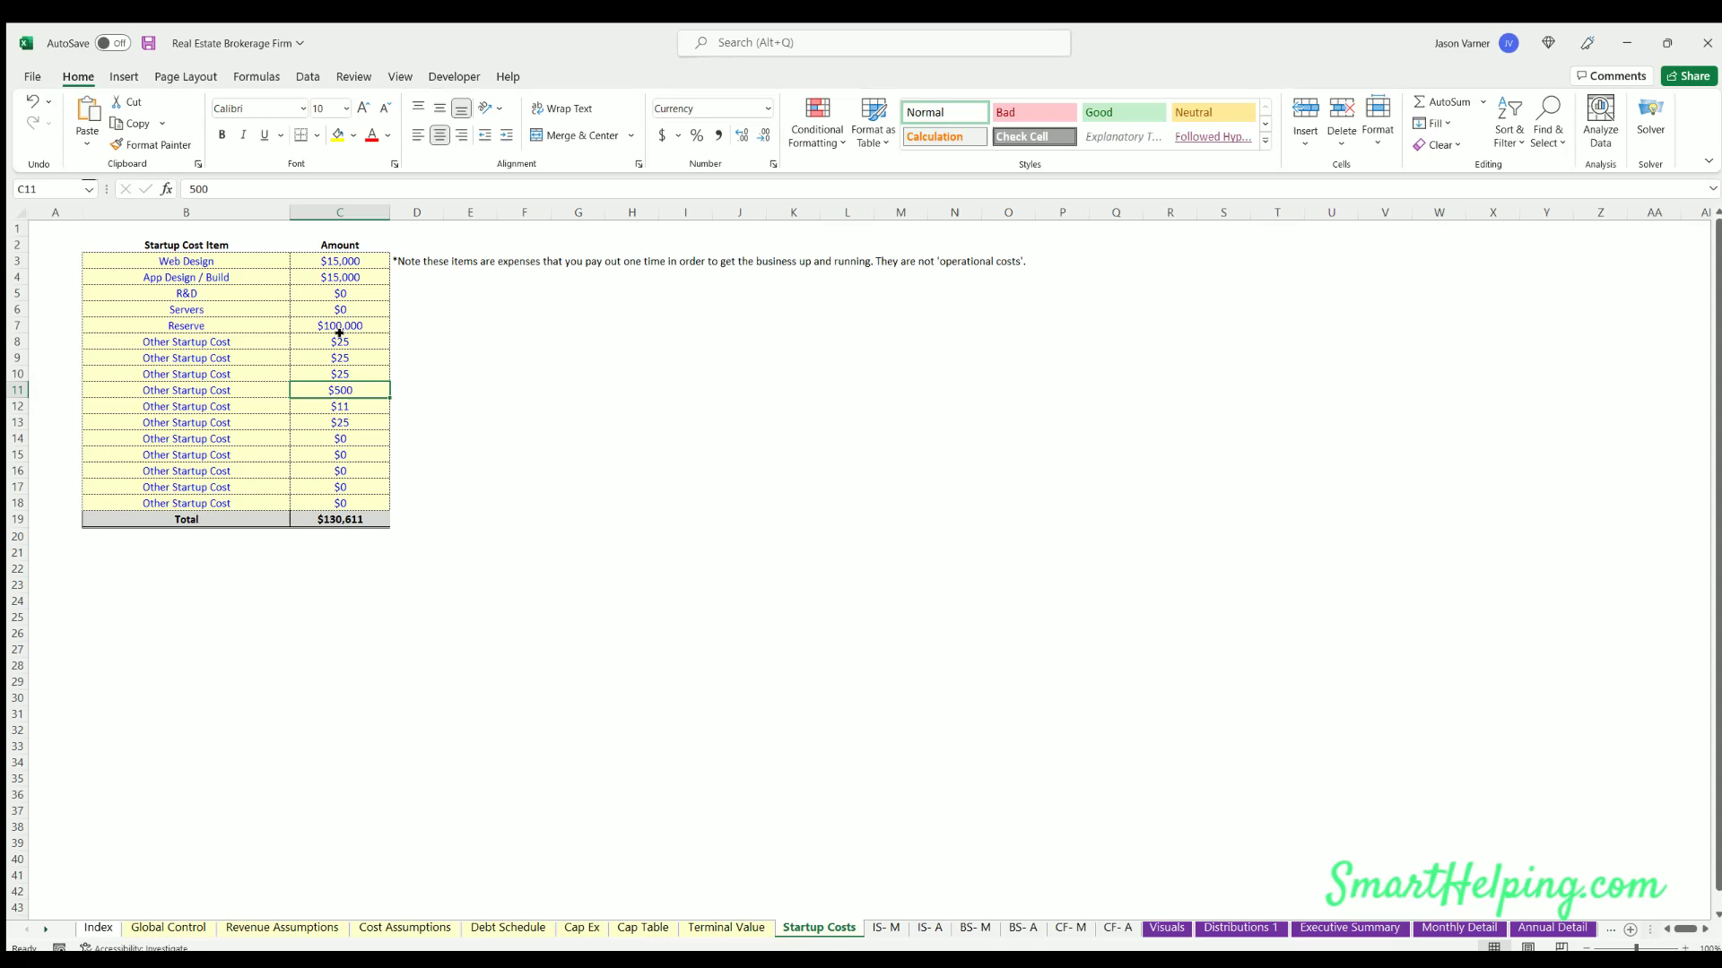
pyautogui.click(339, 339)
pyautogui.moveTo(345, 261); pyautogui.dragTo(189, 519)
pyautogui.click(628, 455)
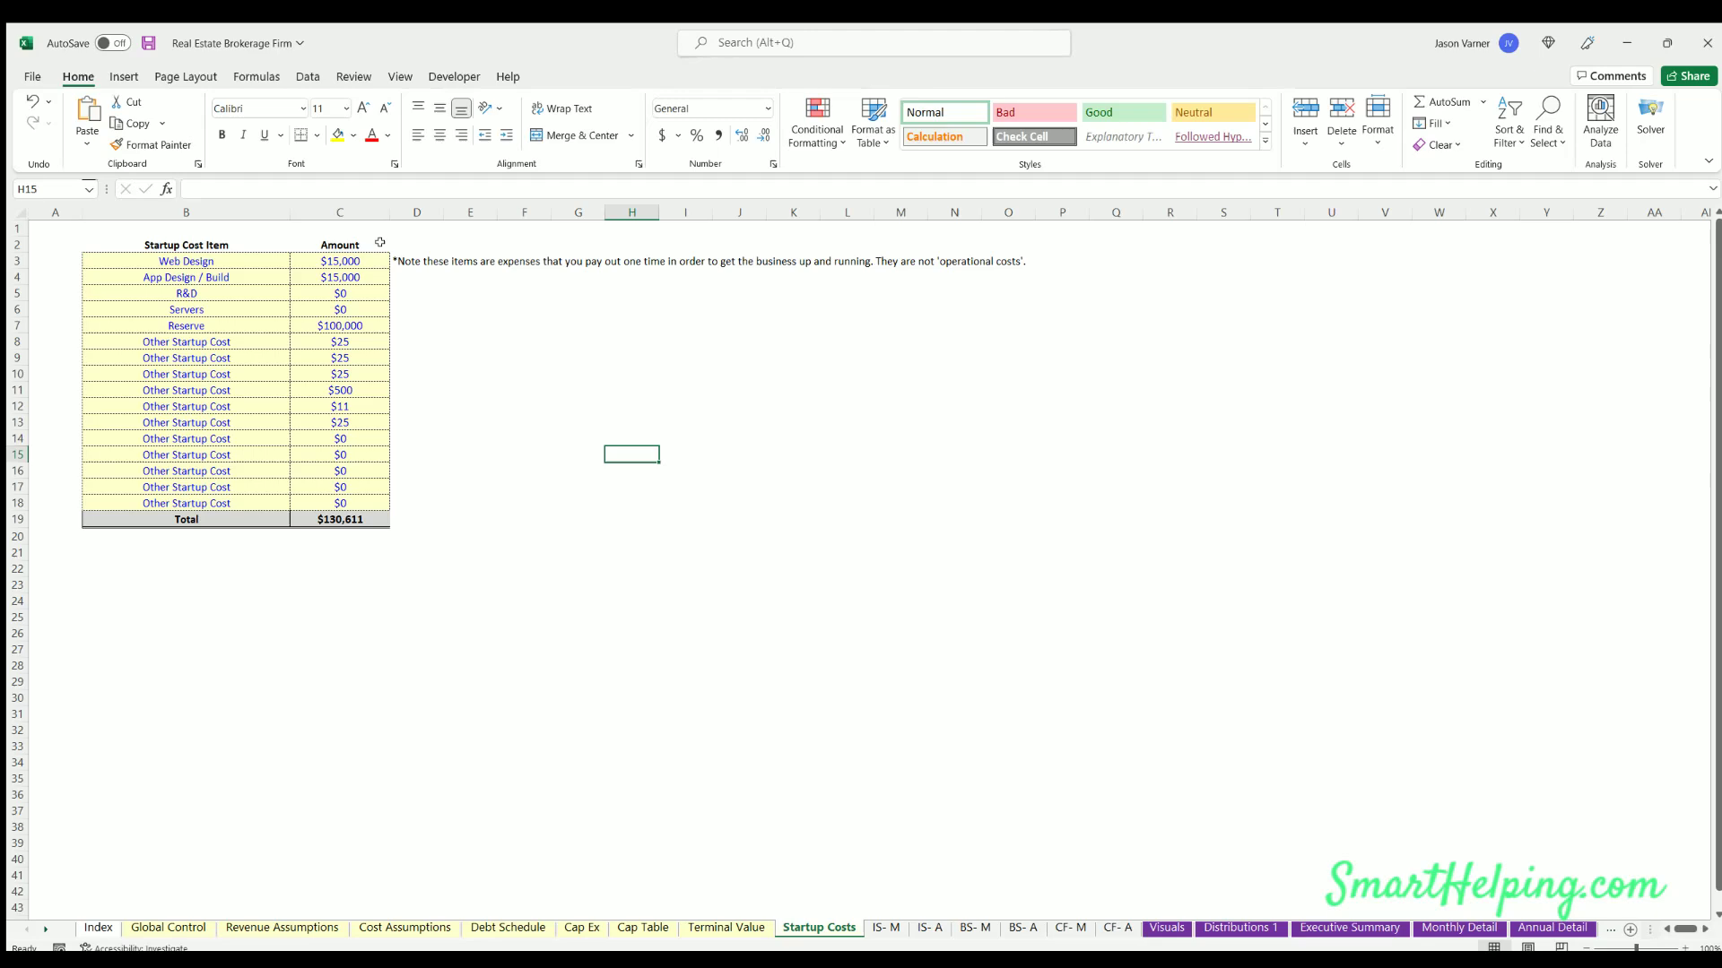
pyautogui.click(342, 261)
pyautogui.click(339, 325)
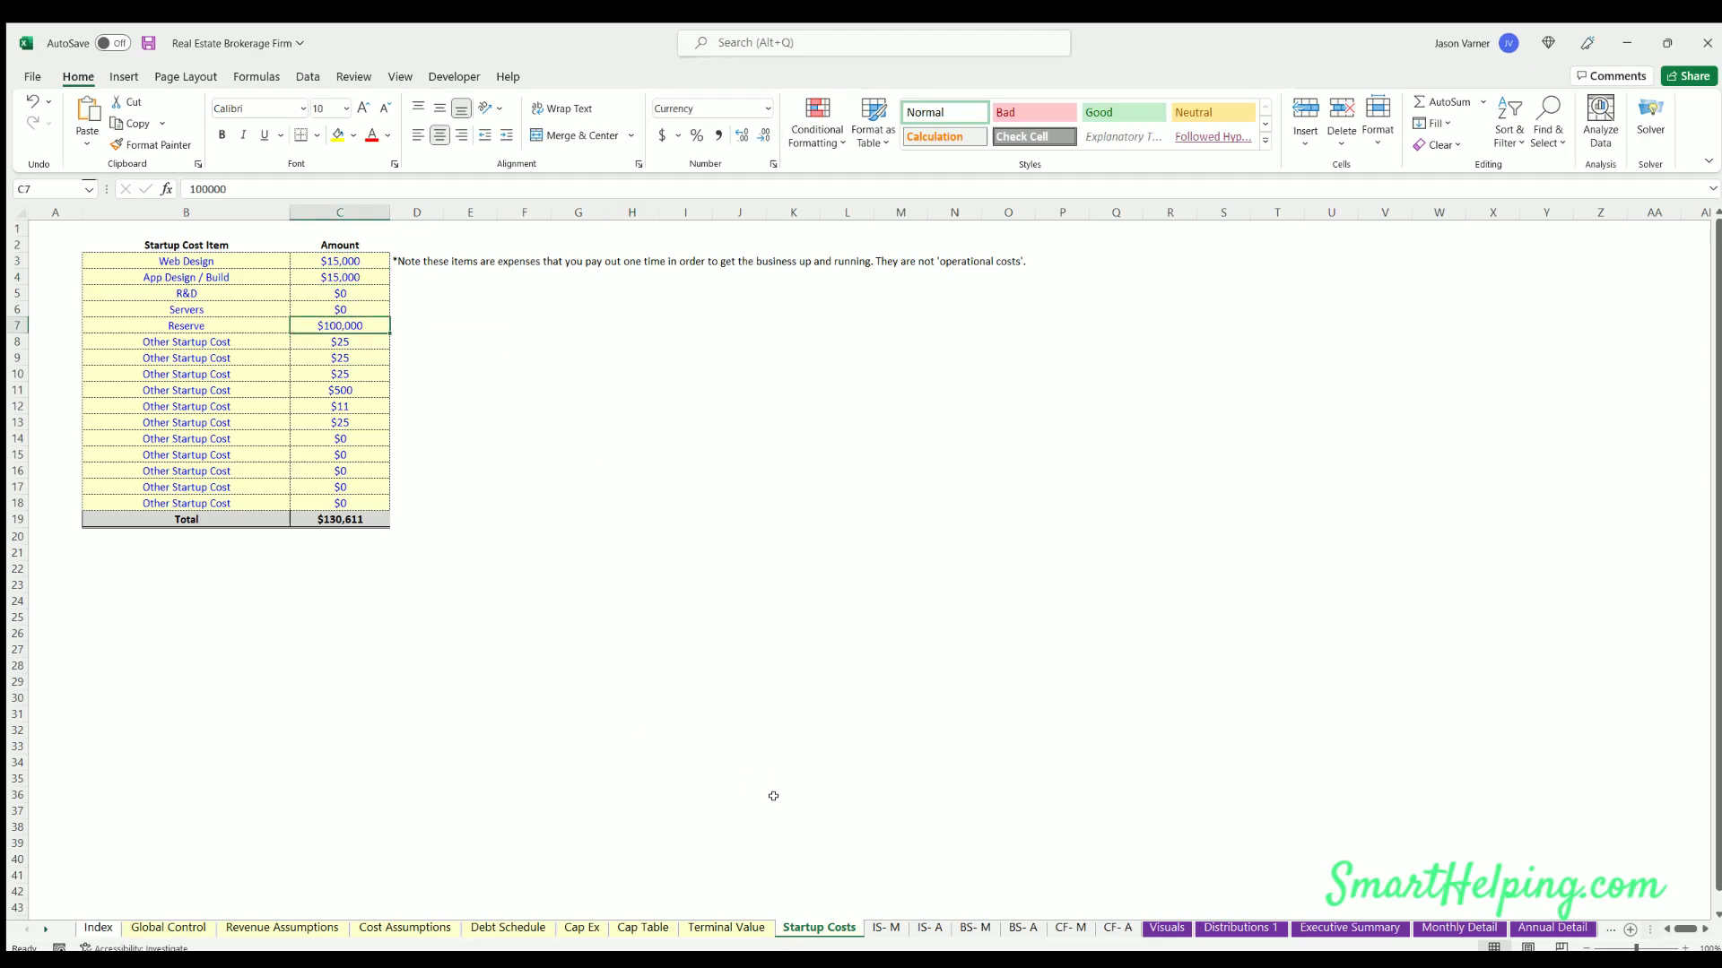
pyautogui.click(883, 929)
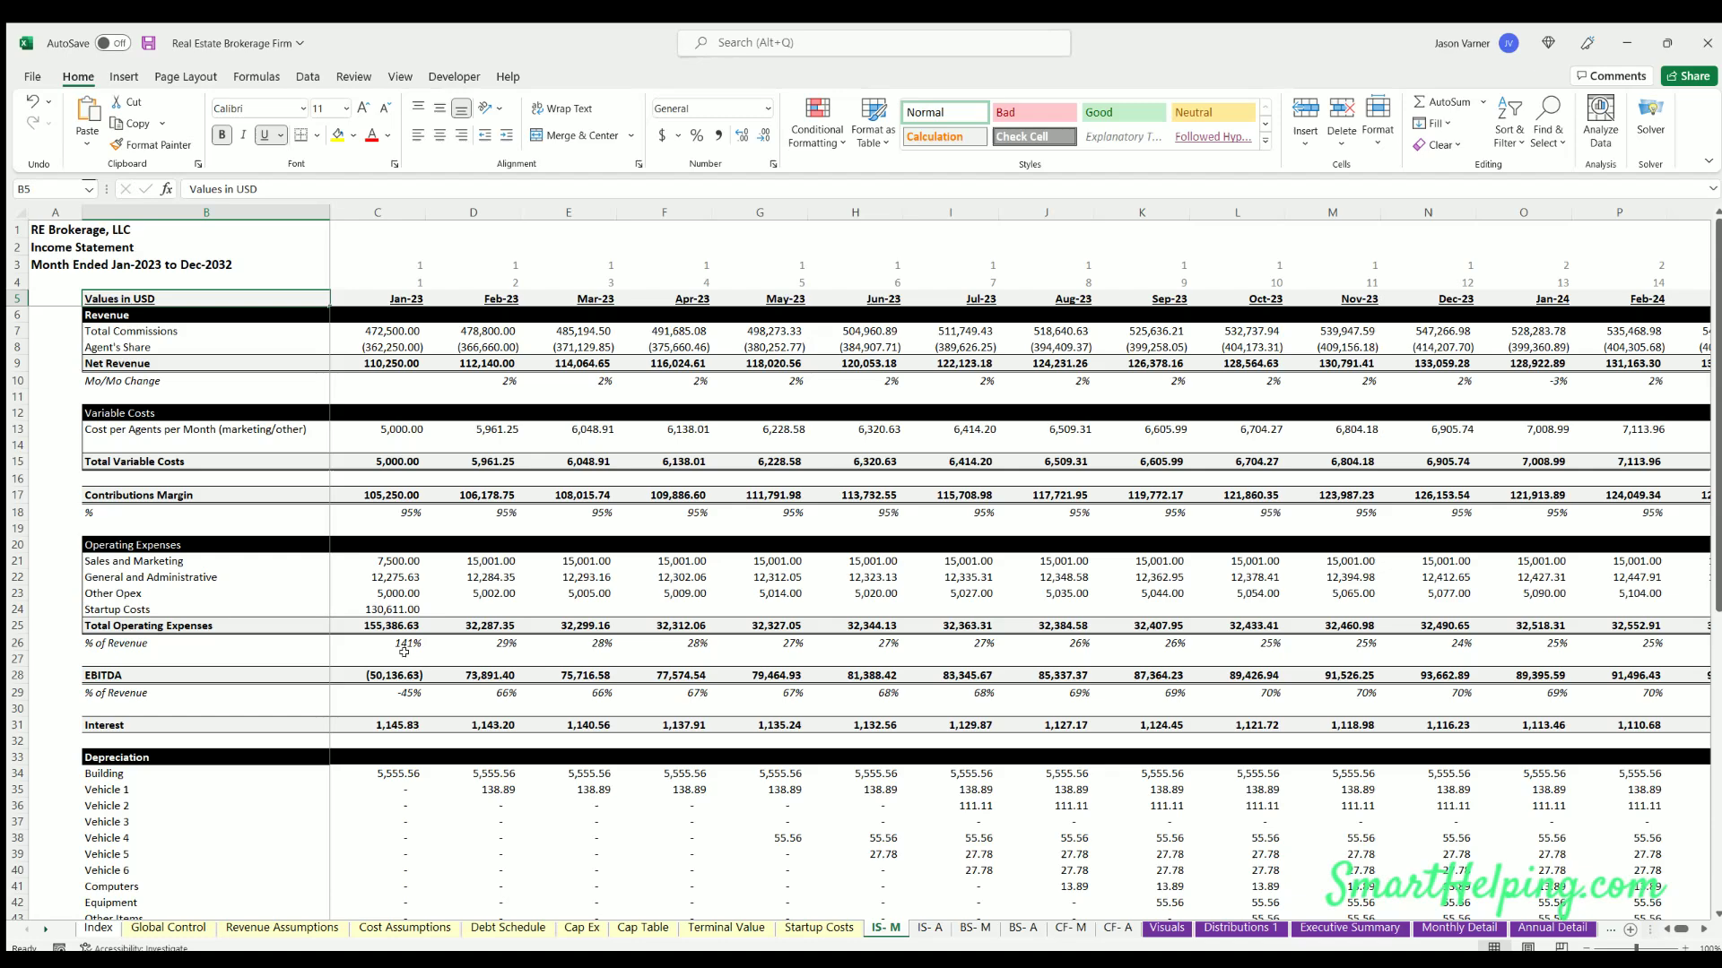
# - On IS- M, review the Jan–Apr-23 total commissions, agent share, net revenue and cost-per-agent formulas
pyautogui.click(923, 928)
pyautogui.click(892, 928)
pyautogui.click(414, 330)
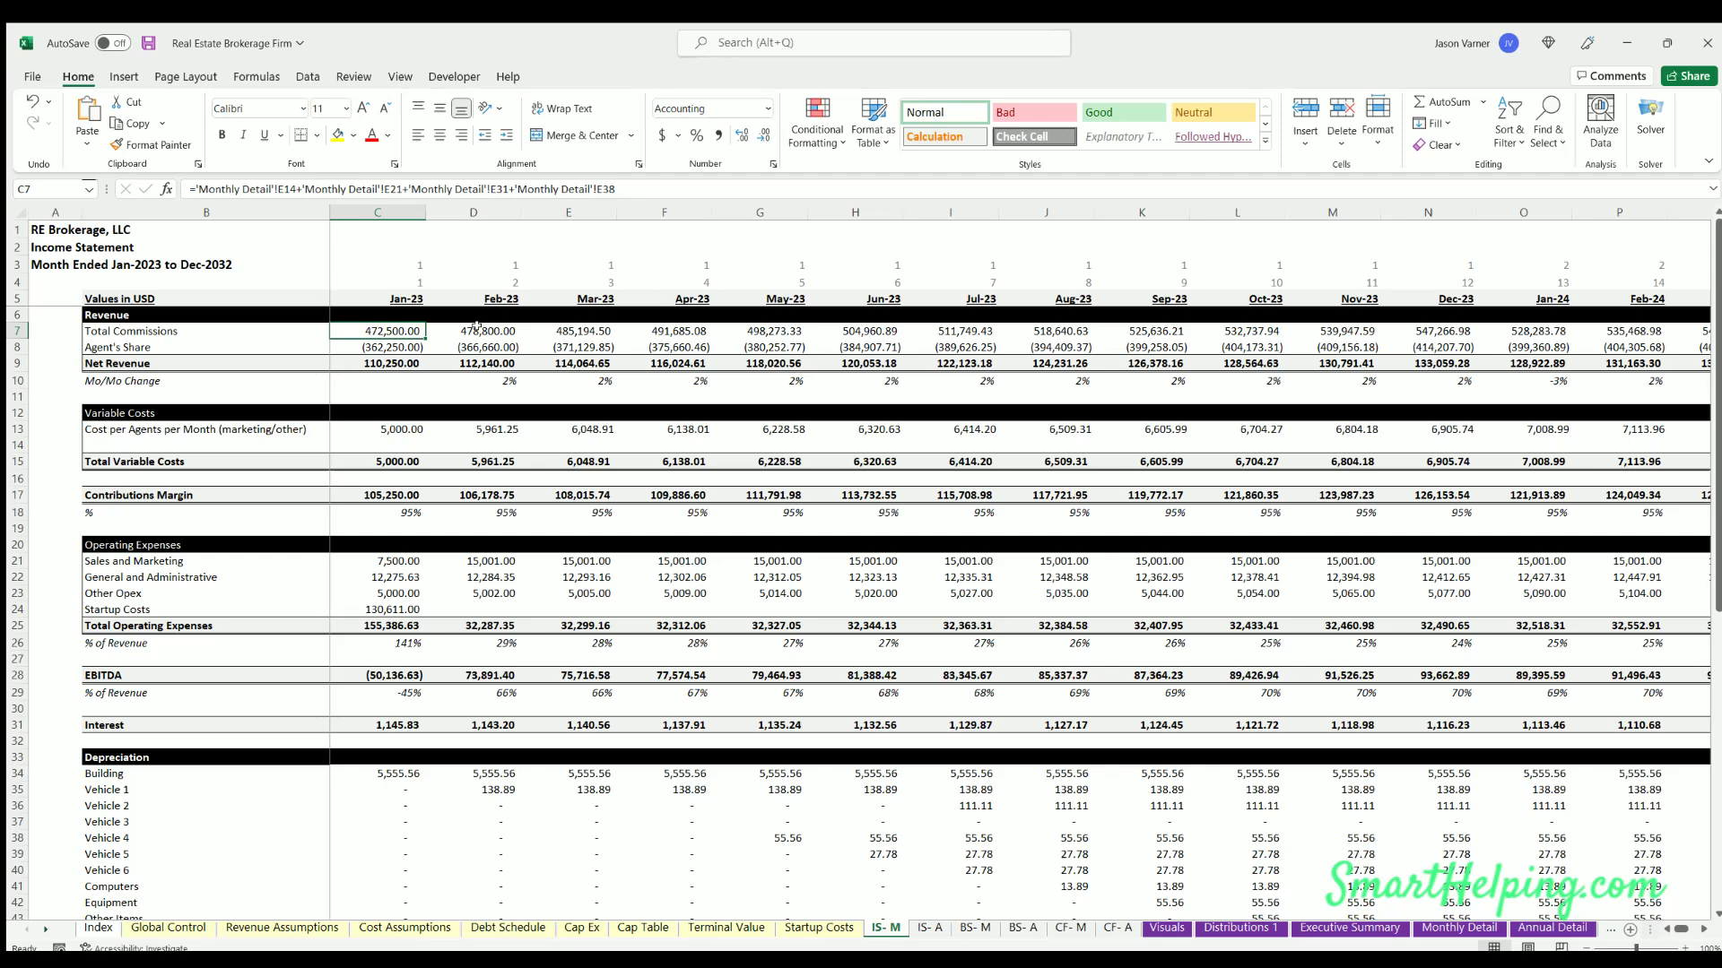
pyautogui.click(386, 343)
pyautogui.click(483, 343)
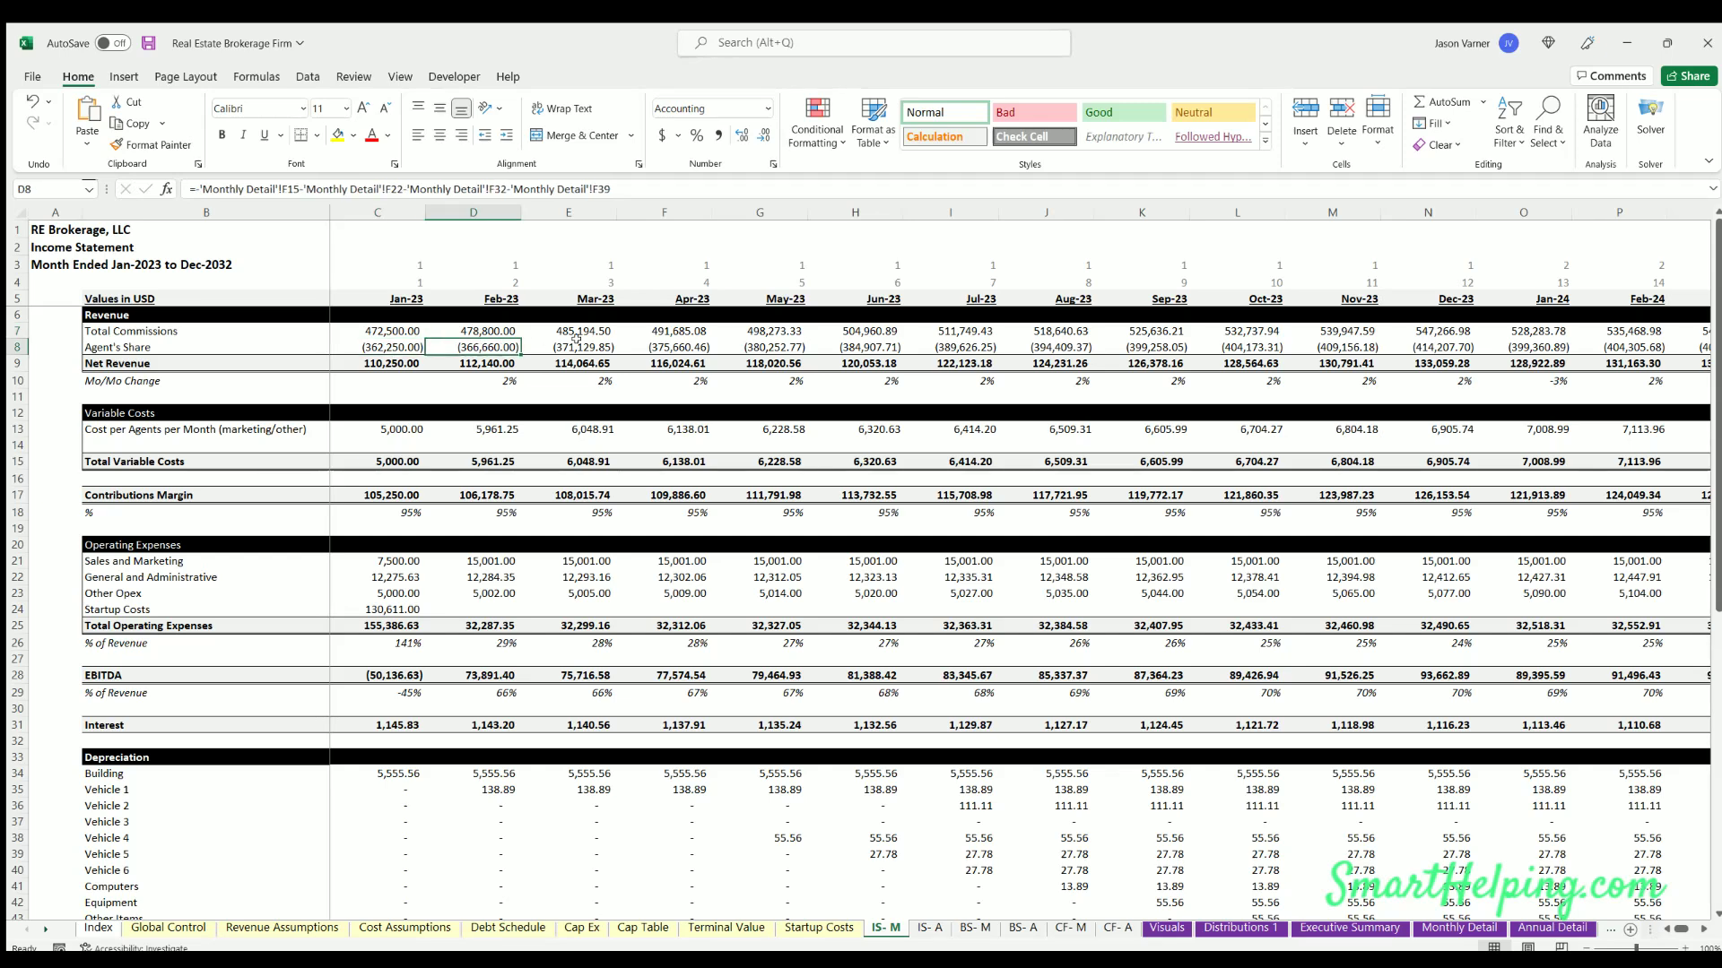
pyautogui.click(577, 340)
pyautogui.click(394, 362)
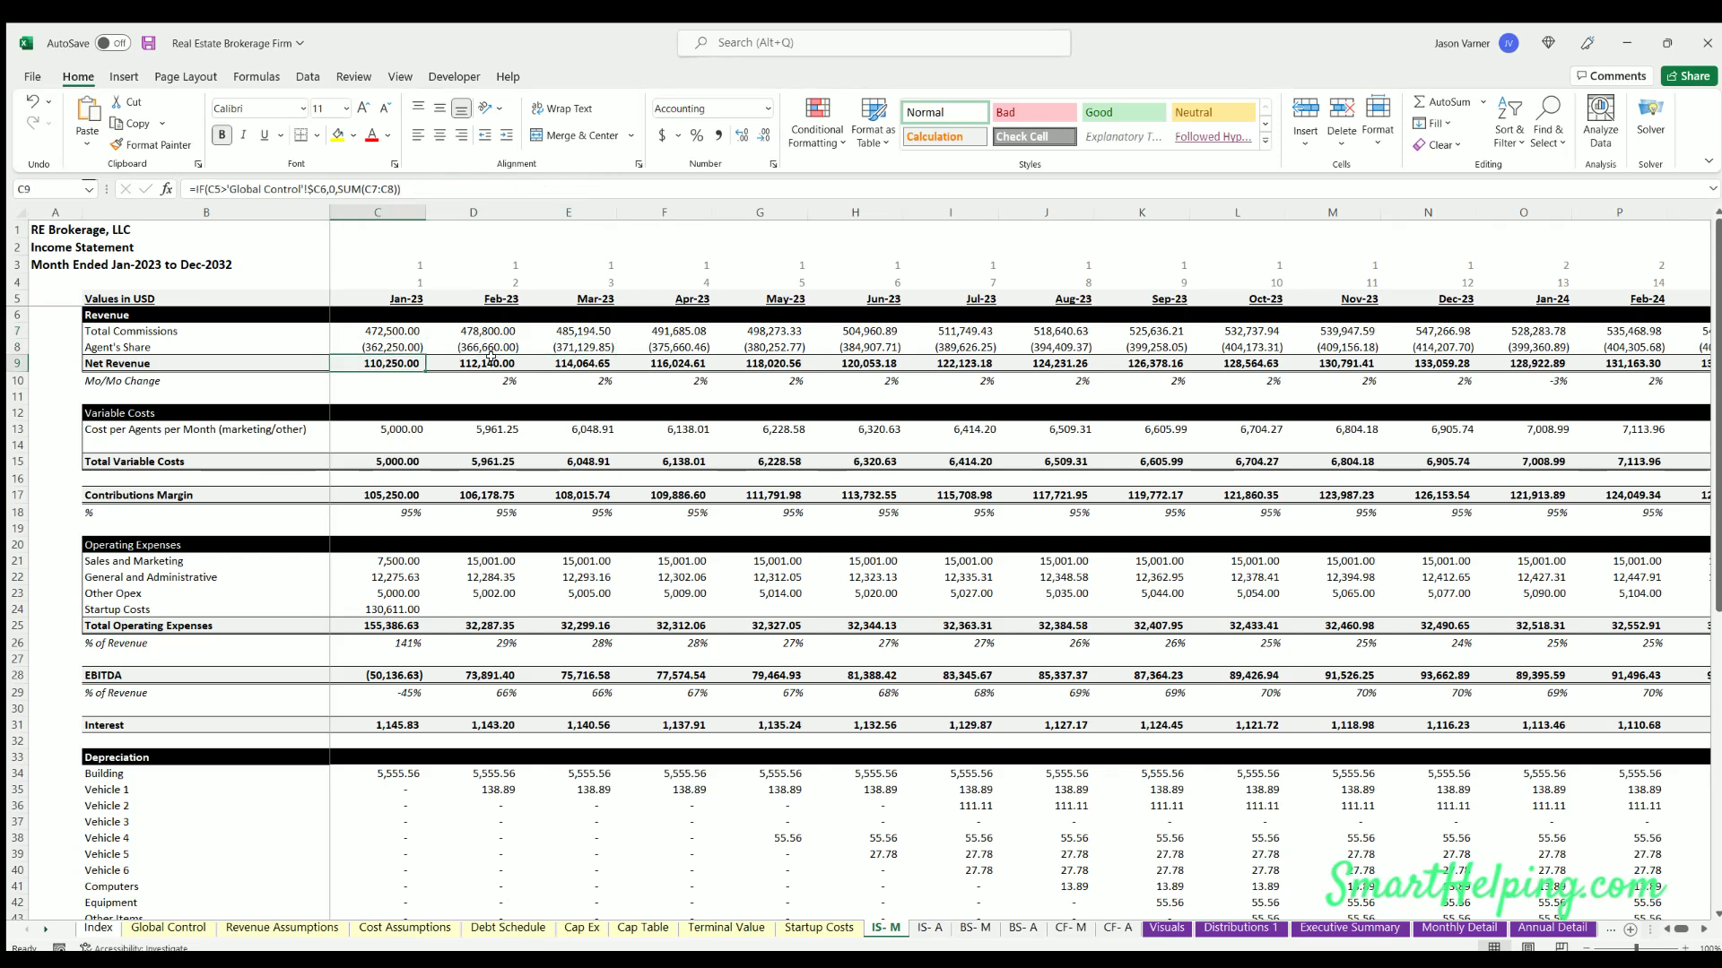
pyautogui.click(379, 427)
pyautogui.click(502, 425)
pyautogui.click(582, 423)
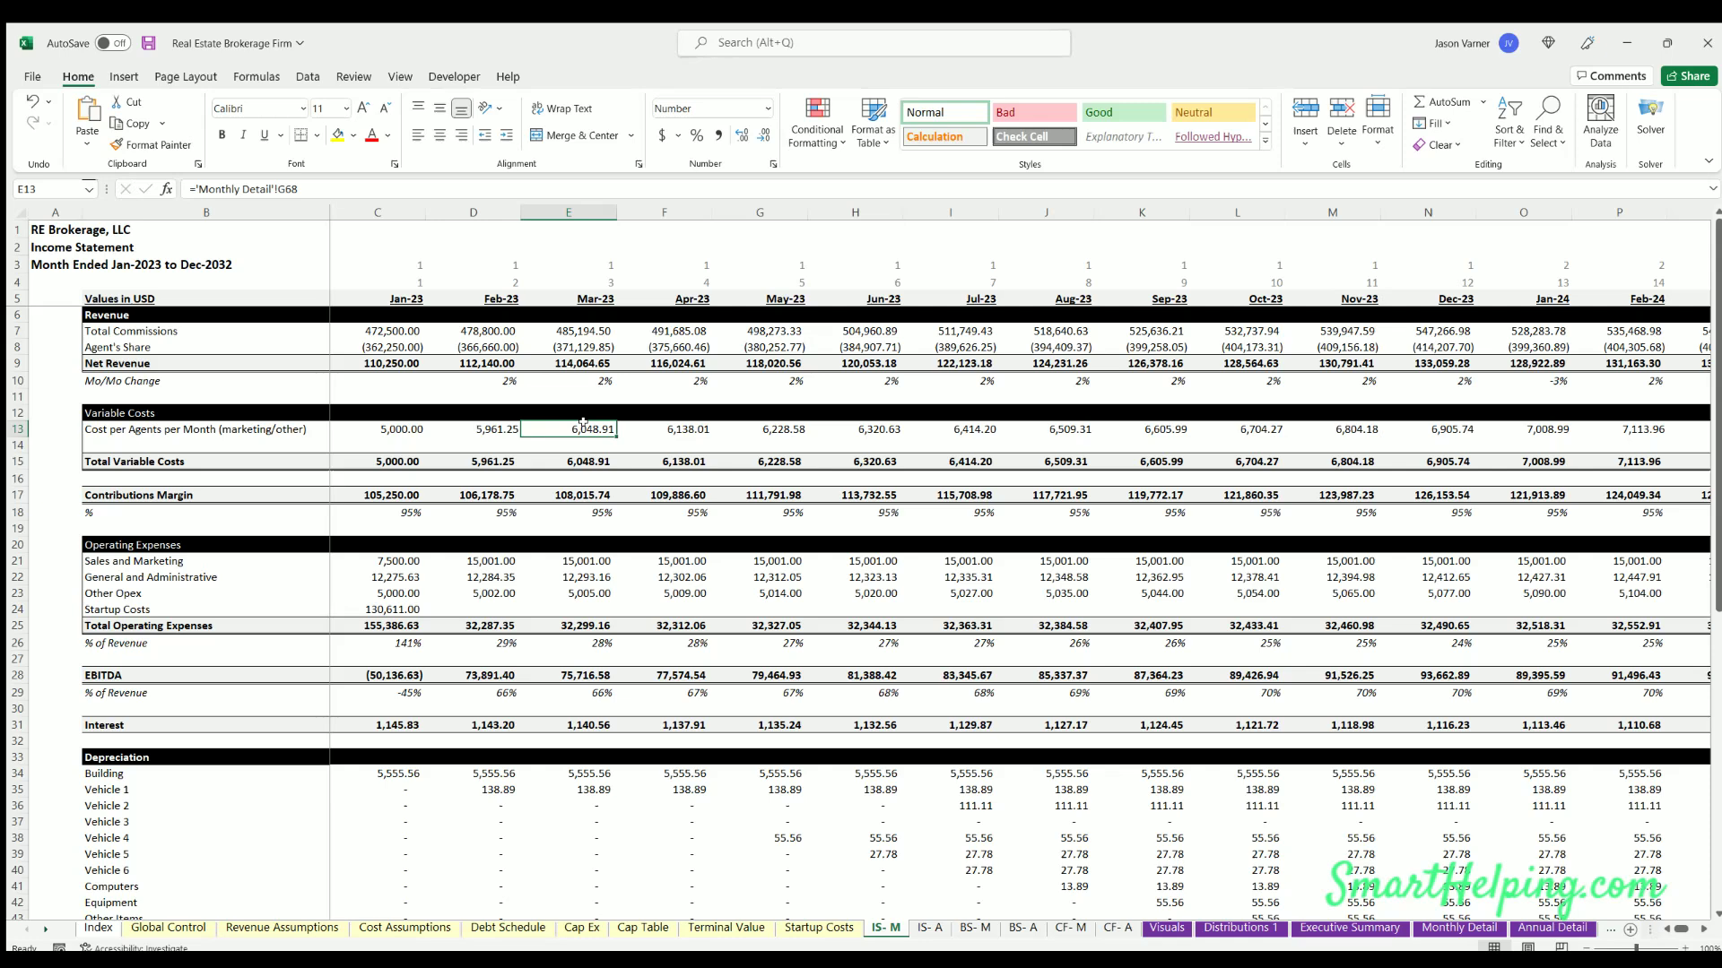
pyautogui.click(663, 425)
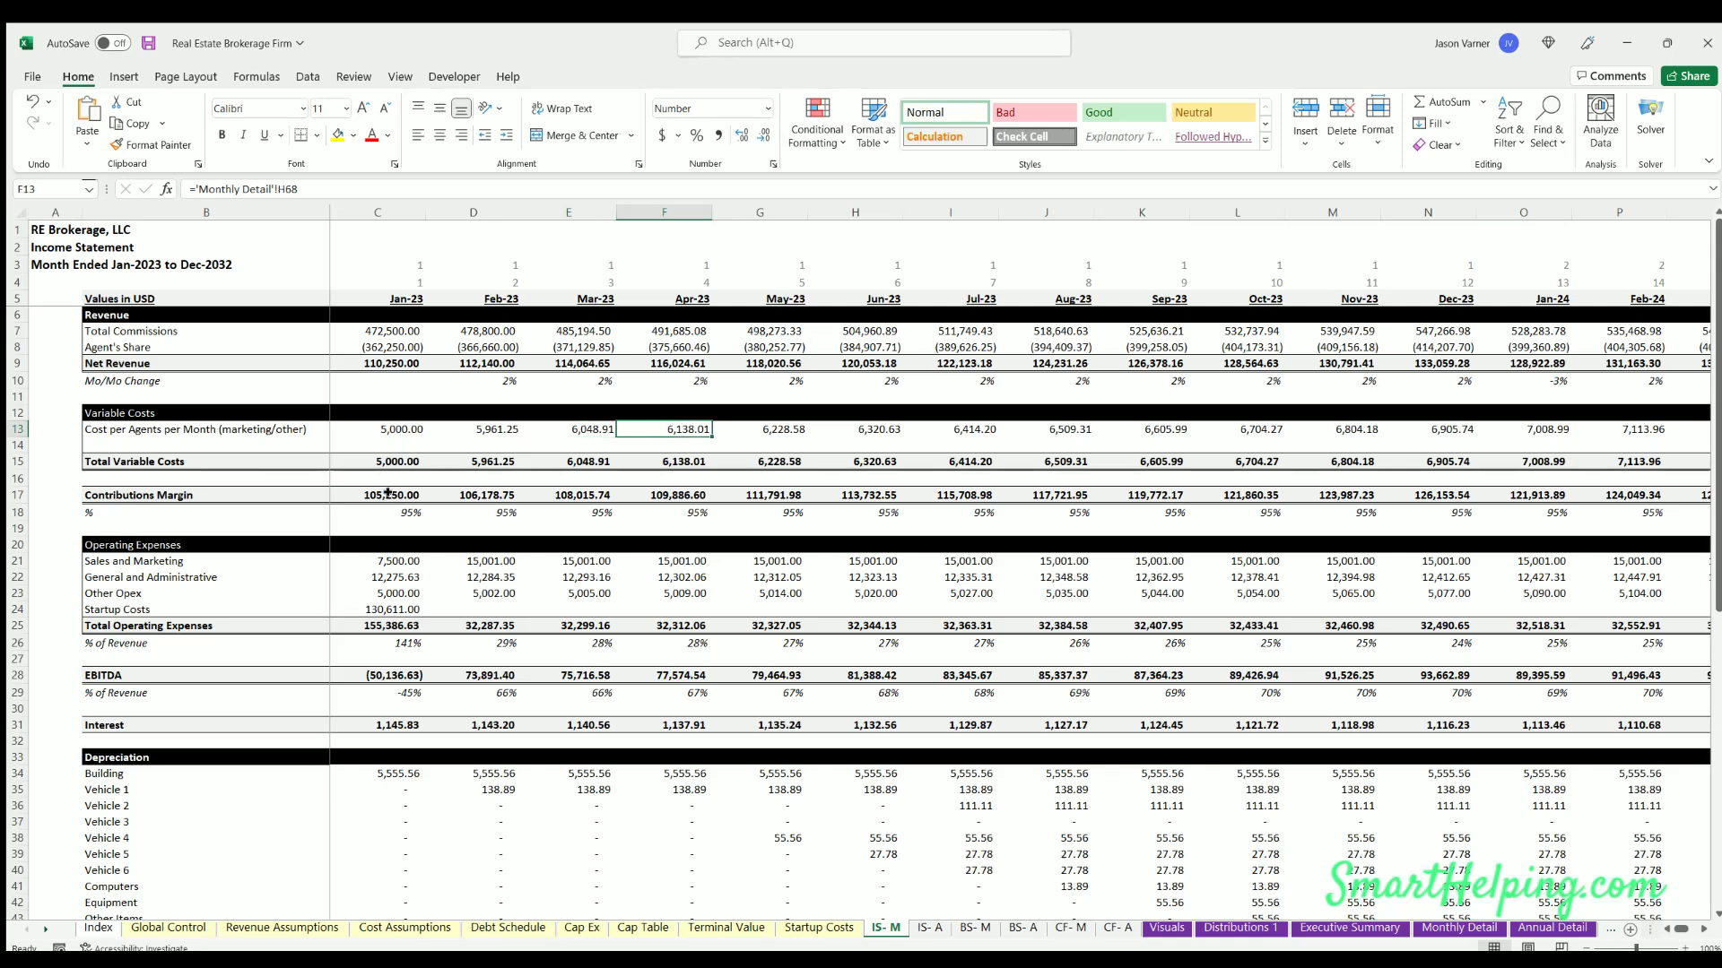
# - Review the Jan–Mar-23 Contributions Margin formulas
pyautogui.click(387, 492)
pyautogui.press('Right')
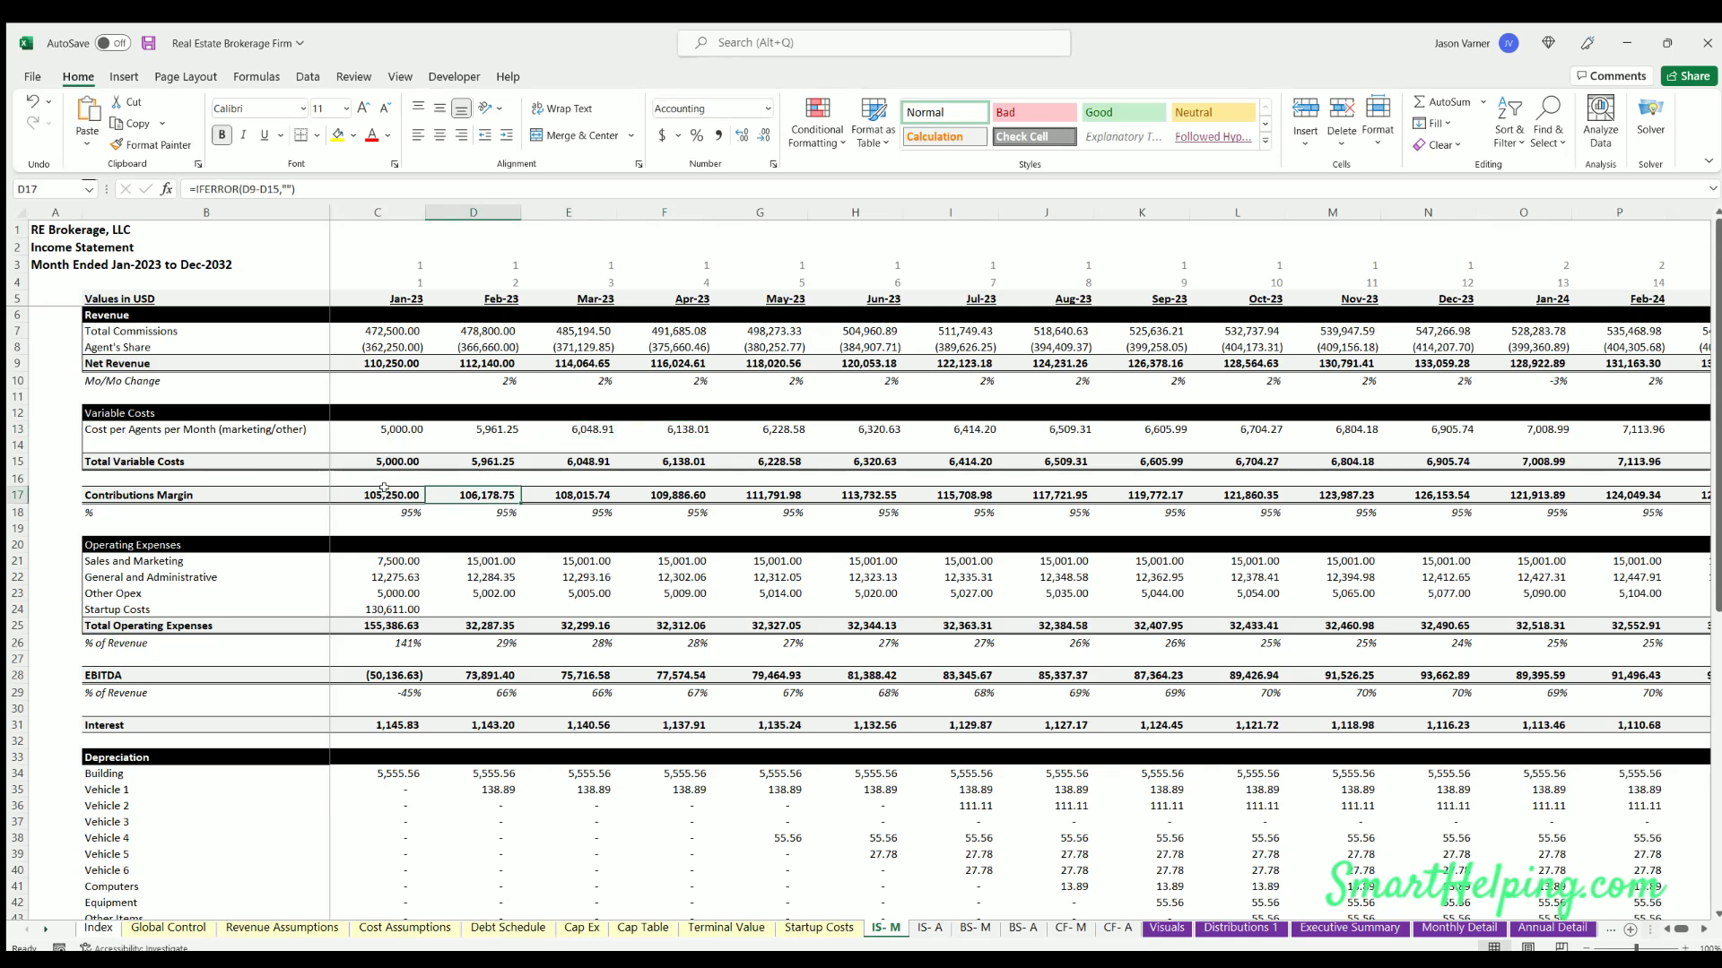
pyautogui.click(562, 491)
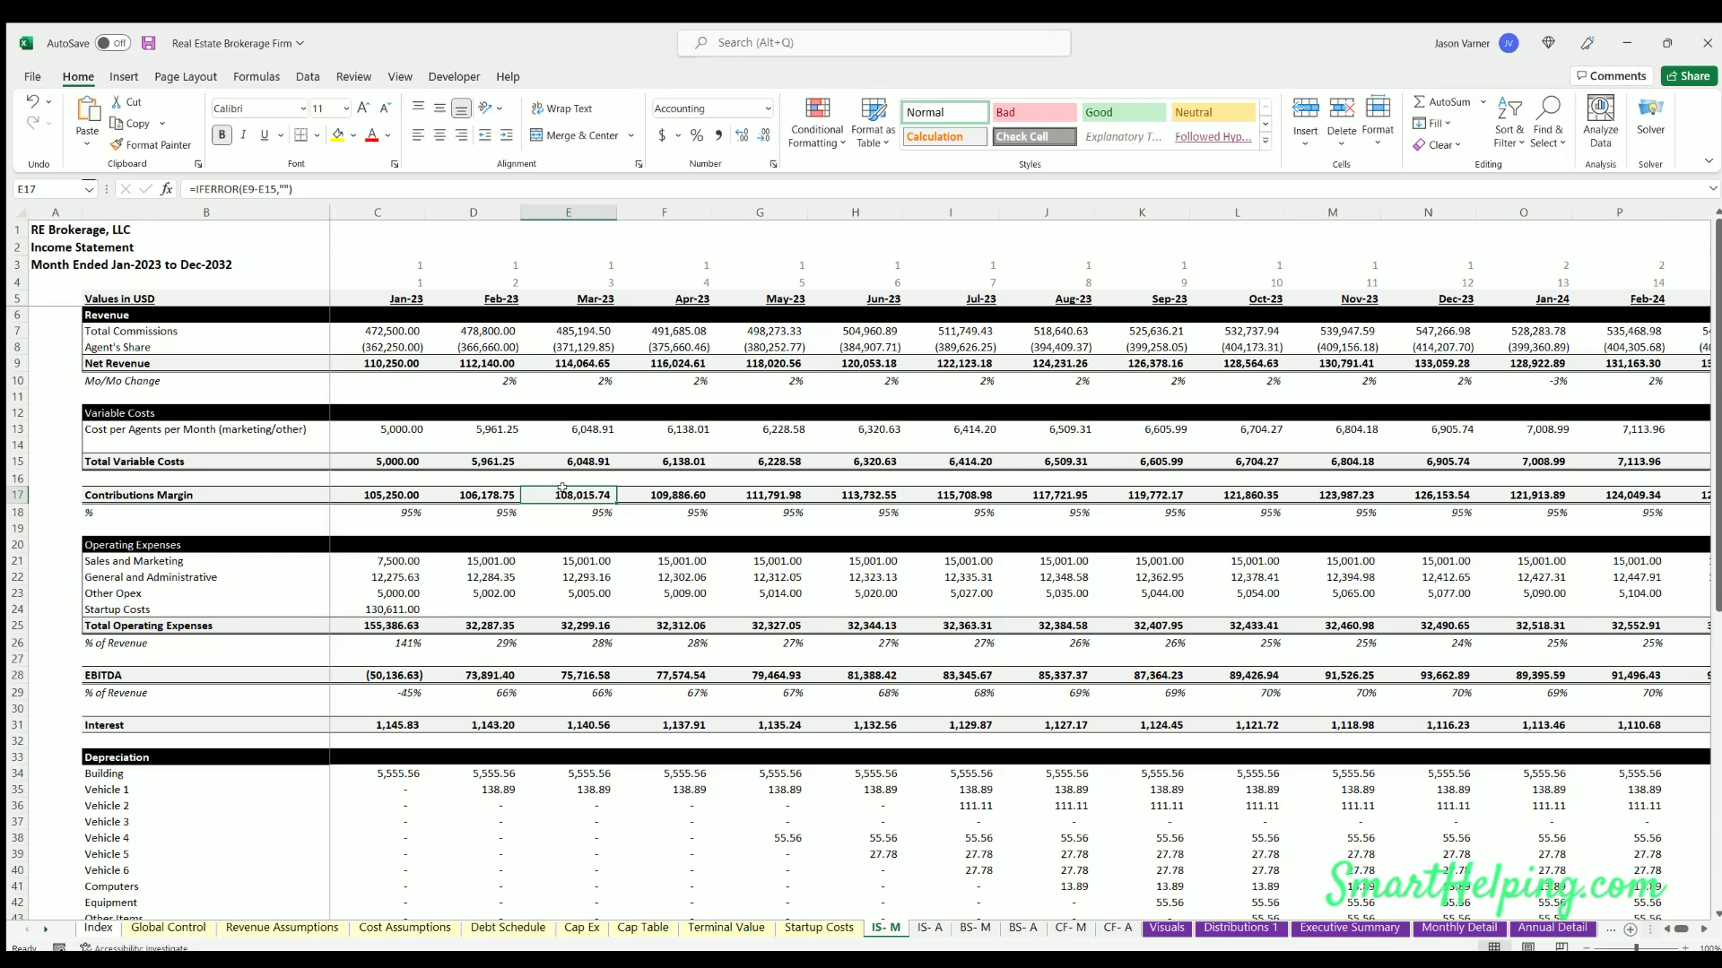
pyautogui.click(410, 492)
pyautogui.press('Right')
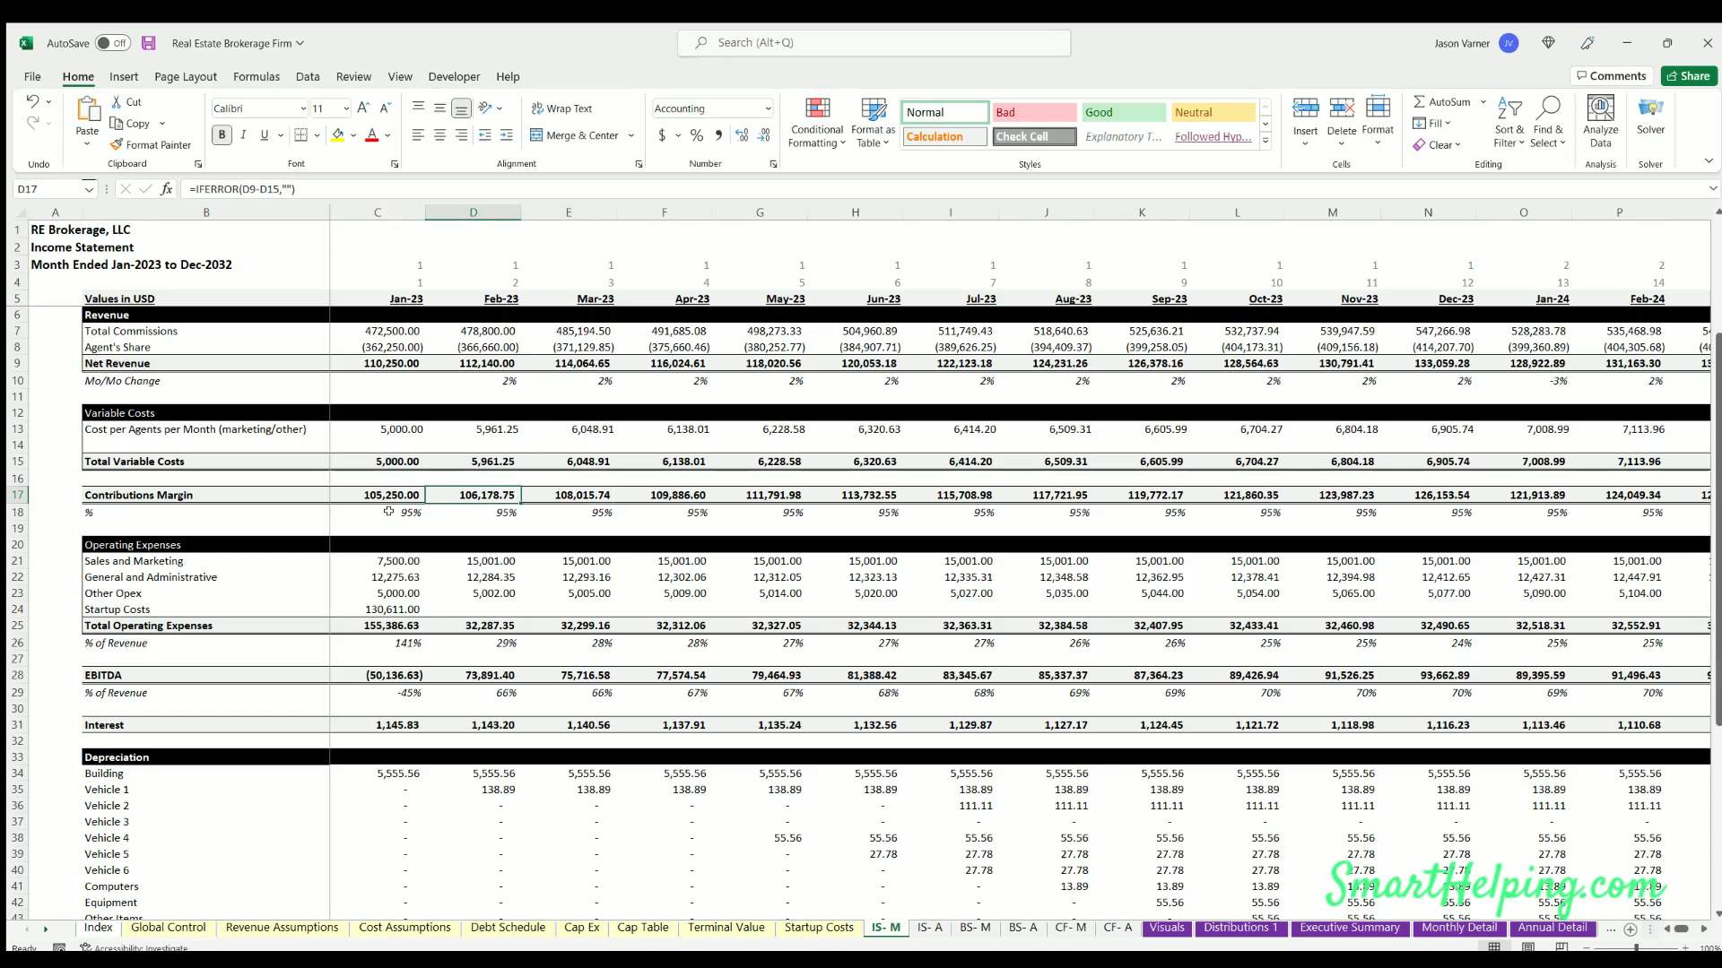
pyautogui.scroll(-4, 387, 511)
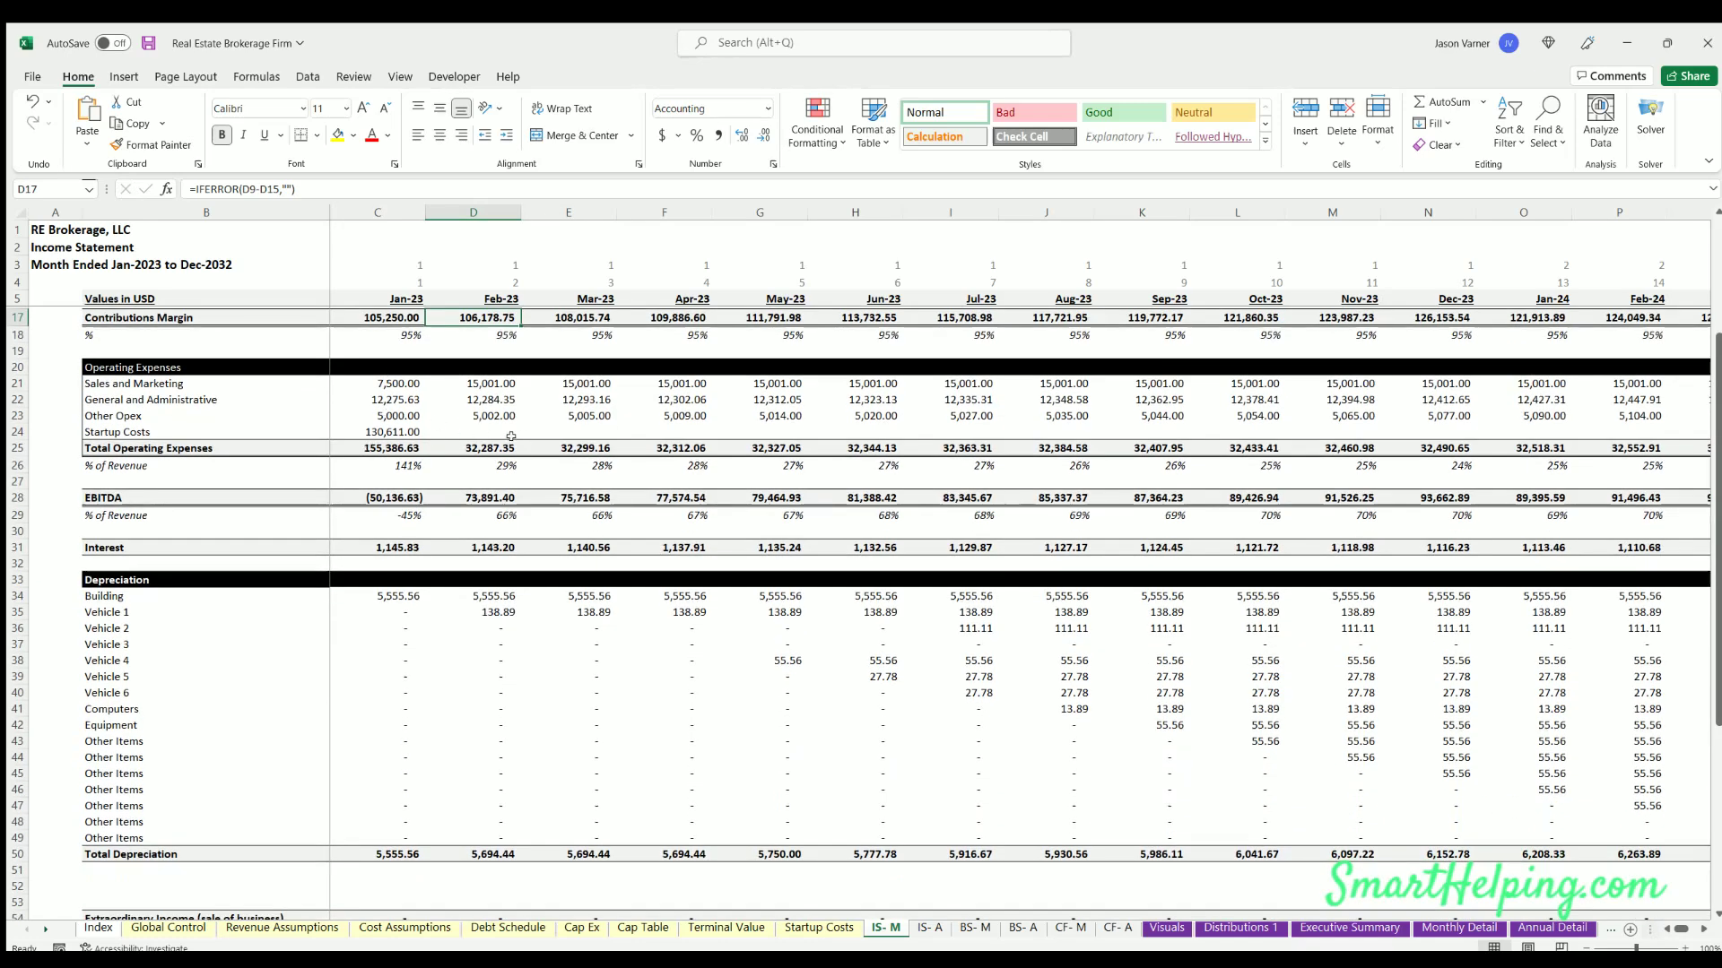
# - Review the Jan and Feb-23 EBITDA and Jan-23 Interest formulas, then scroll further down and right
pyautogui.click(413, 498)
pyautogui.press('Right')
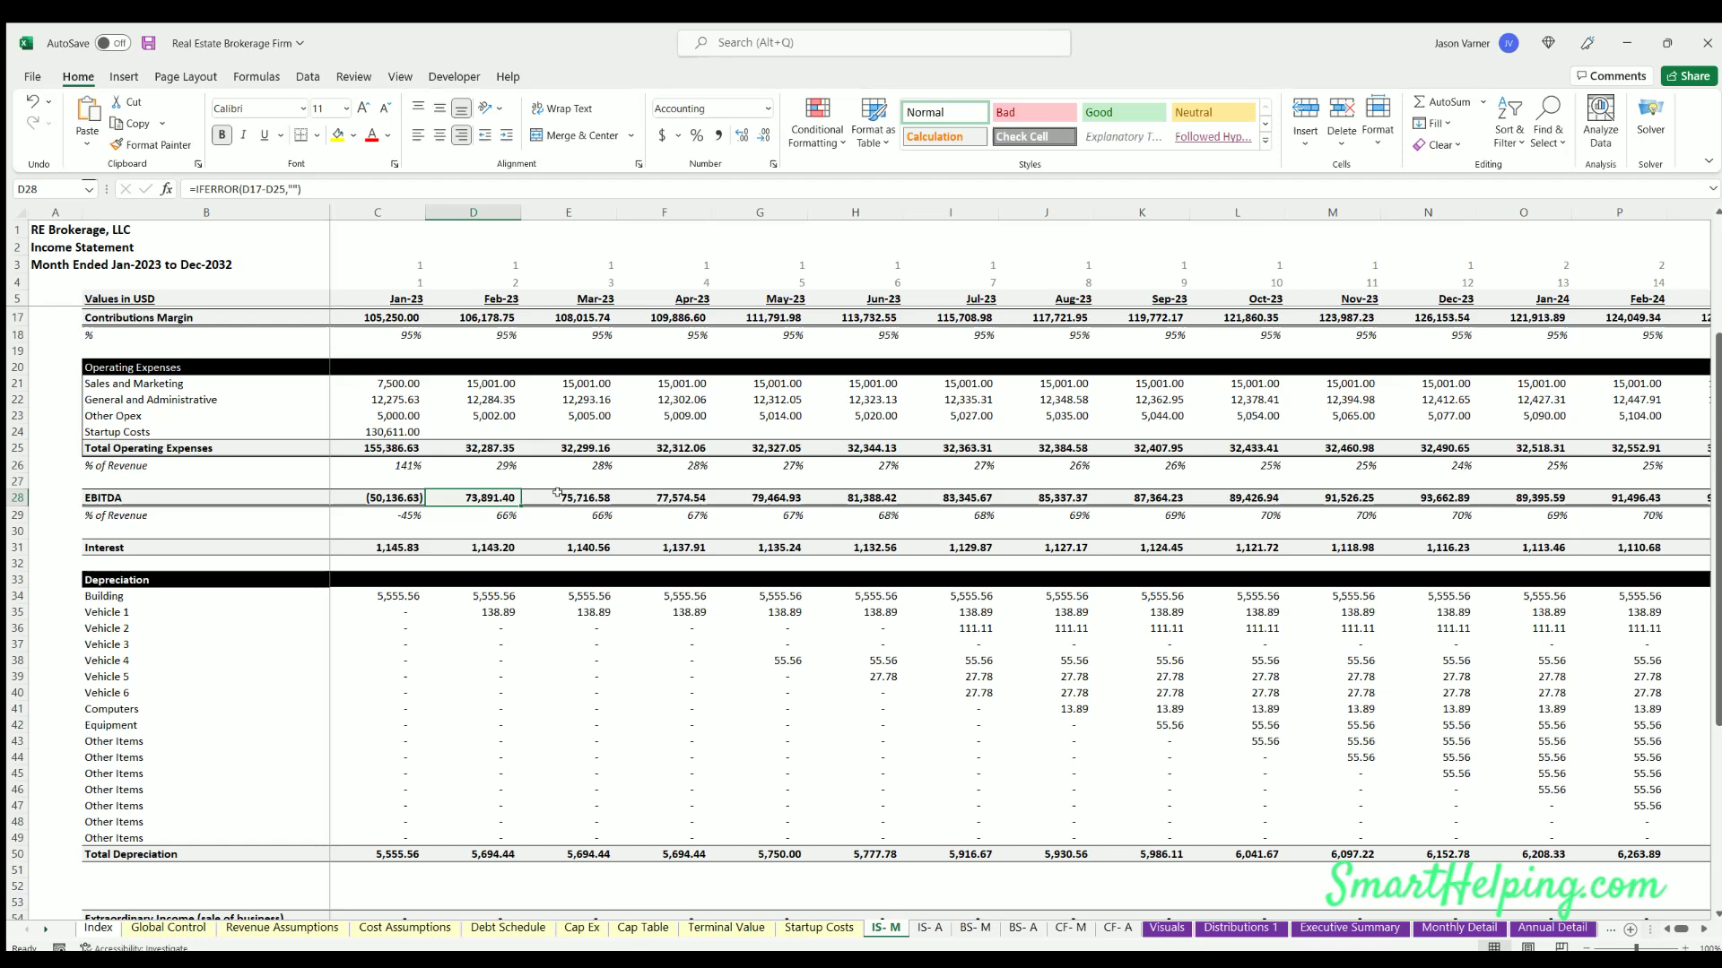
pyautogui.click(202, 498)
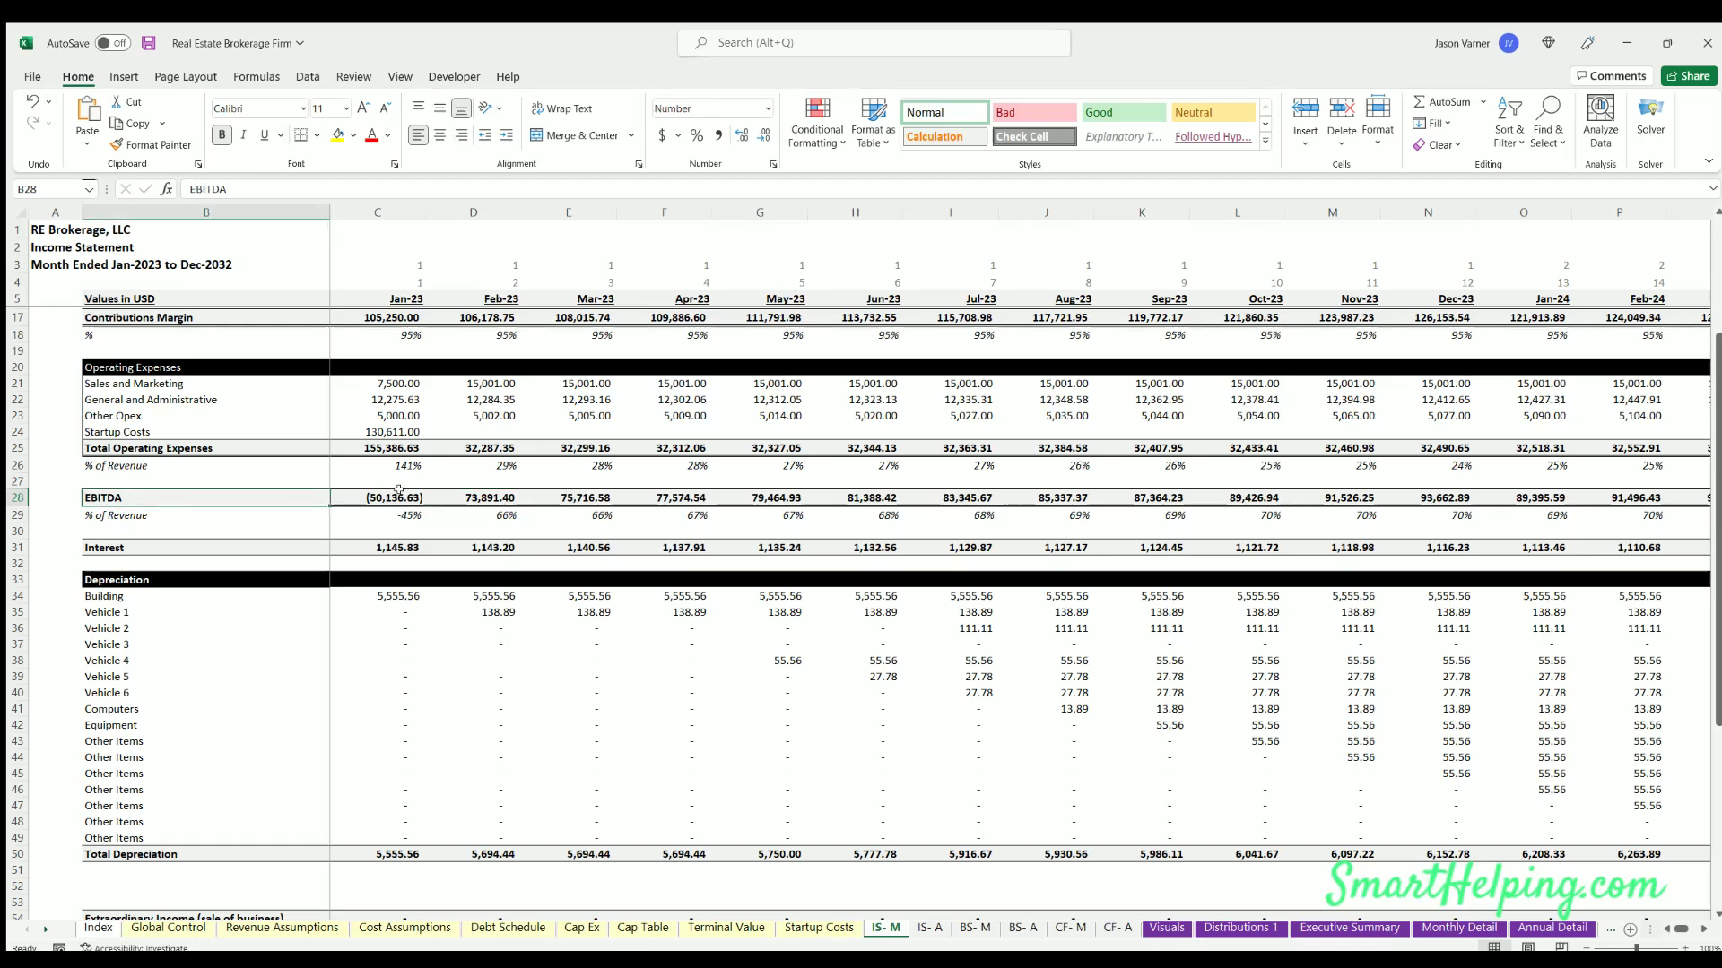
pyautogui.click(398, 498)
pyautogui.click(482, 495)
pyautogui.click(372, 545)
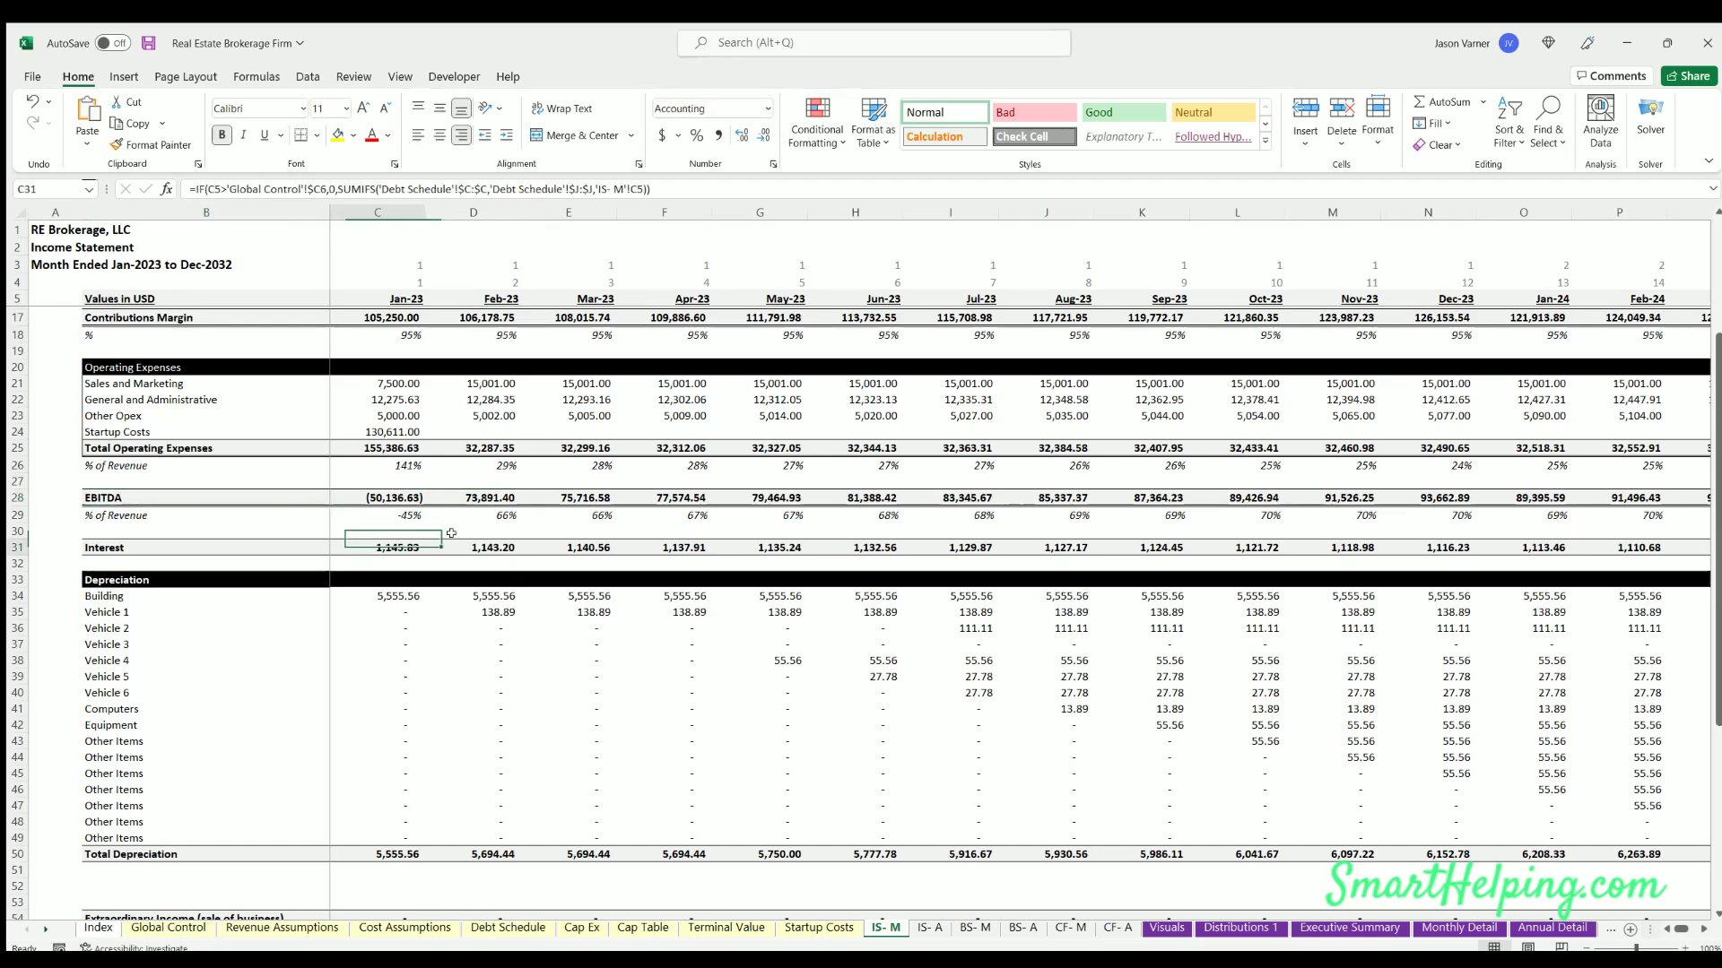
pyautogui.scroll(-3, 744, 720)
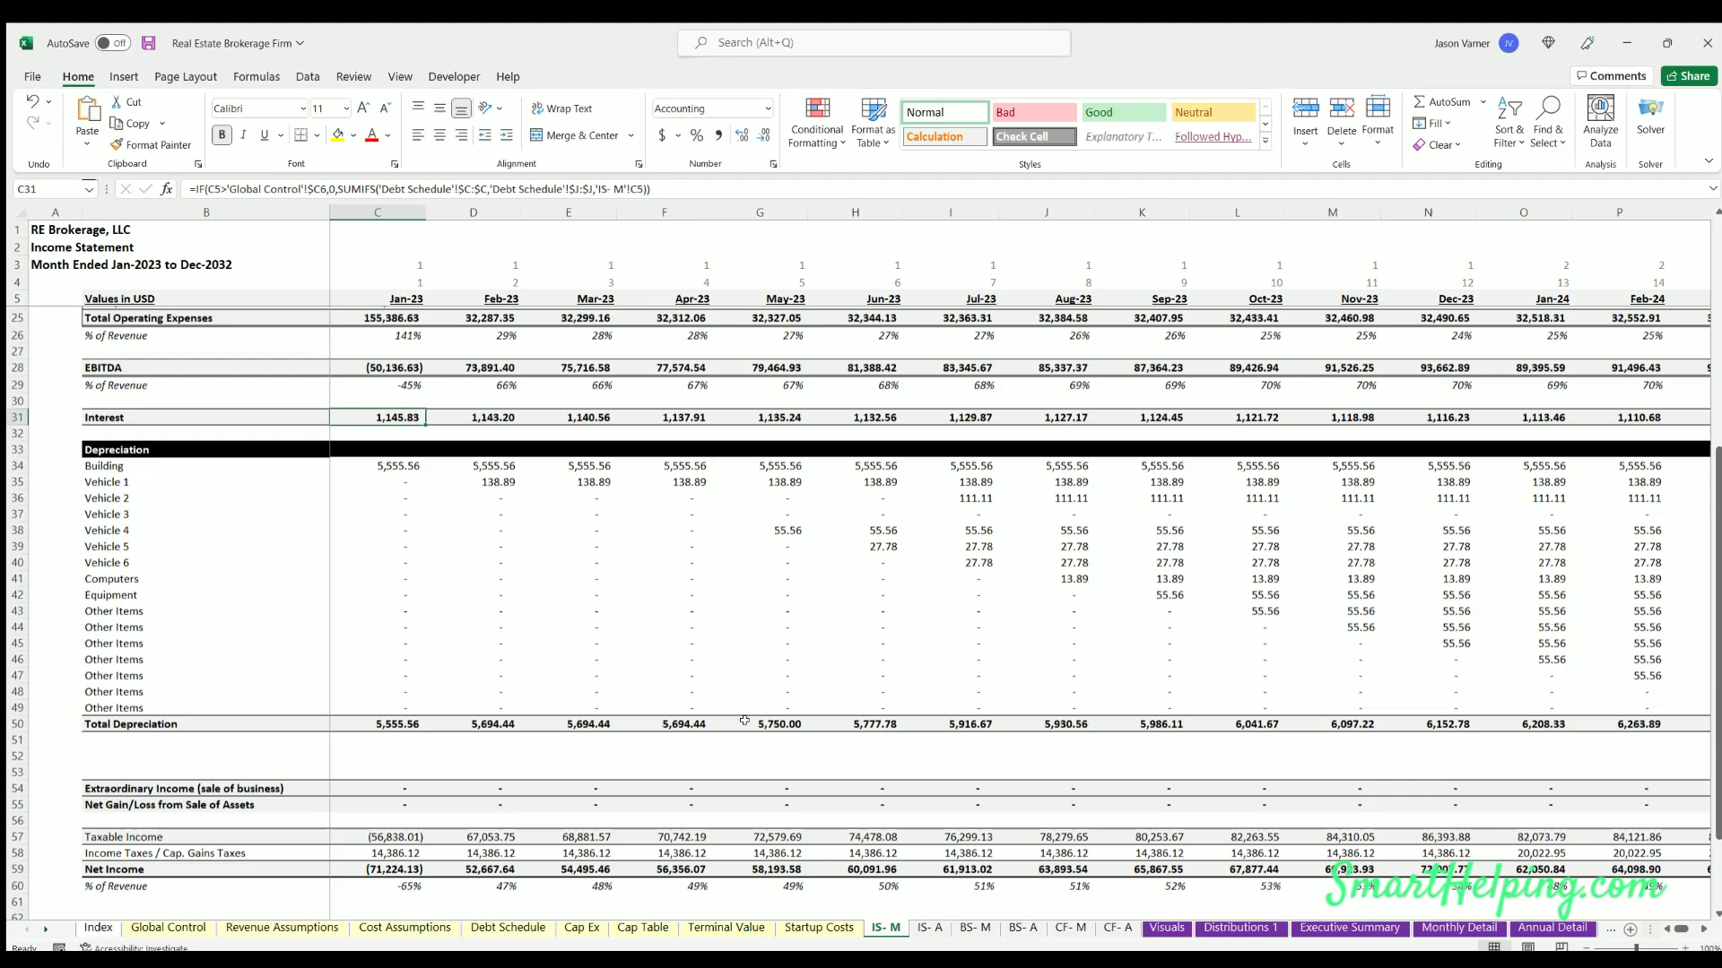
pyautogui.scroll(-5, 447, 578)
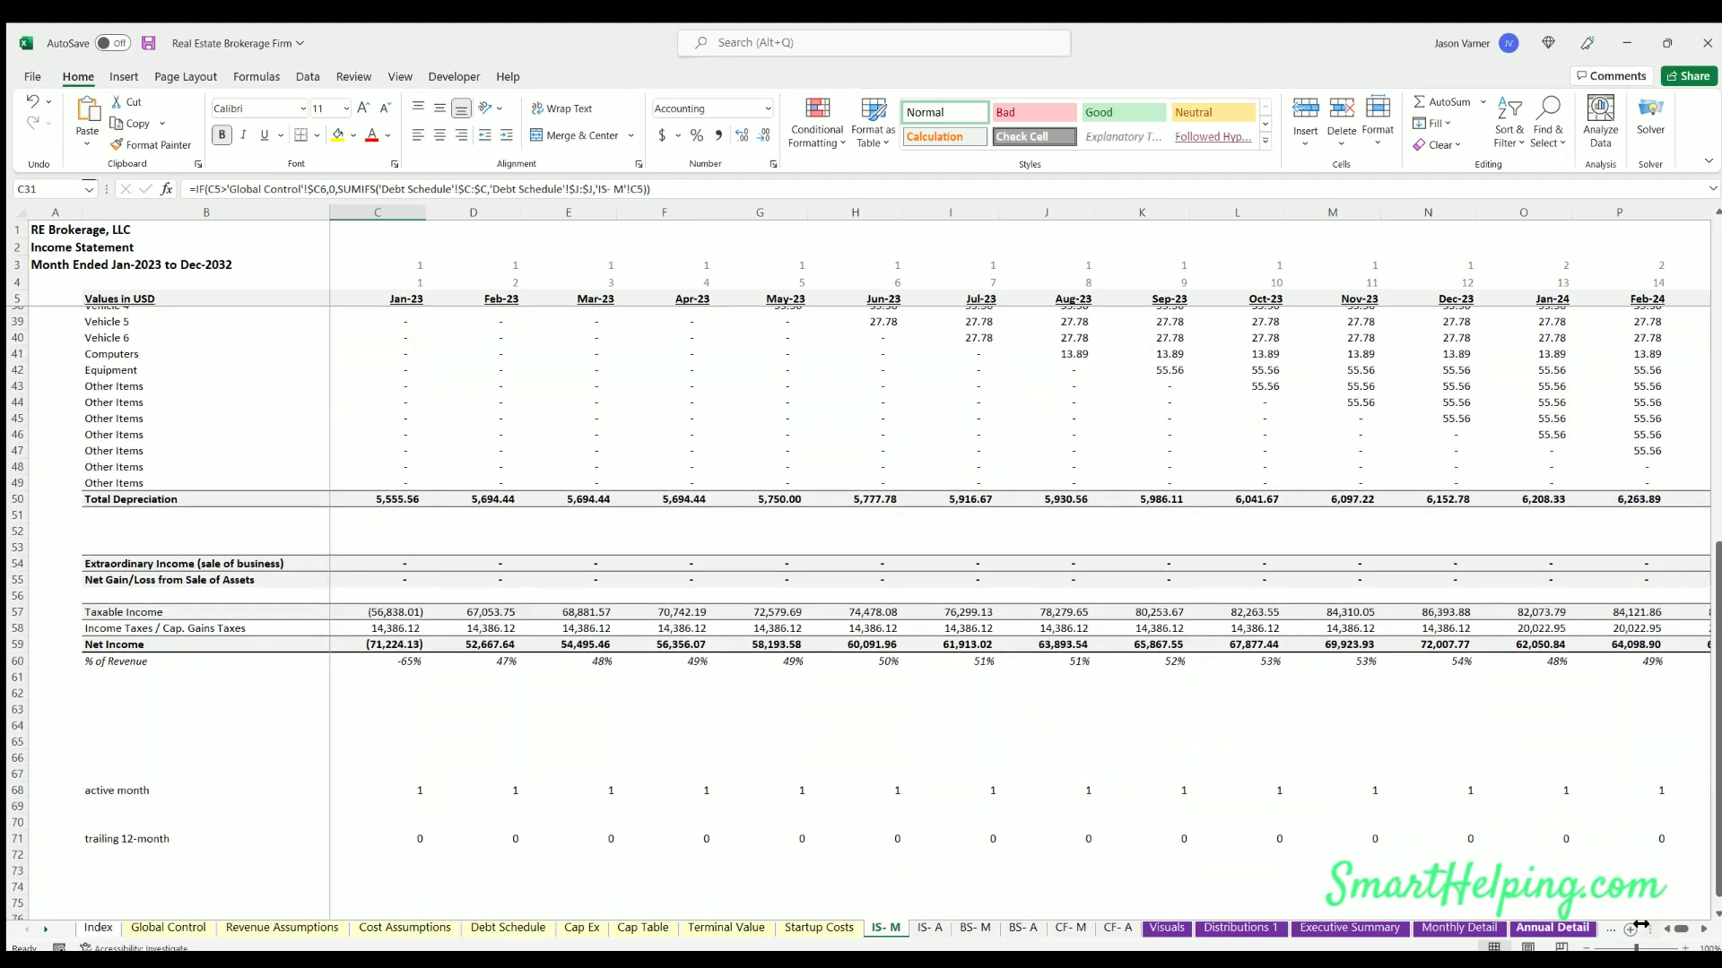
pyautogui.hscroll(15, 686, 832)
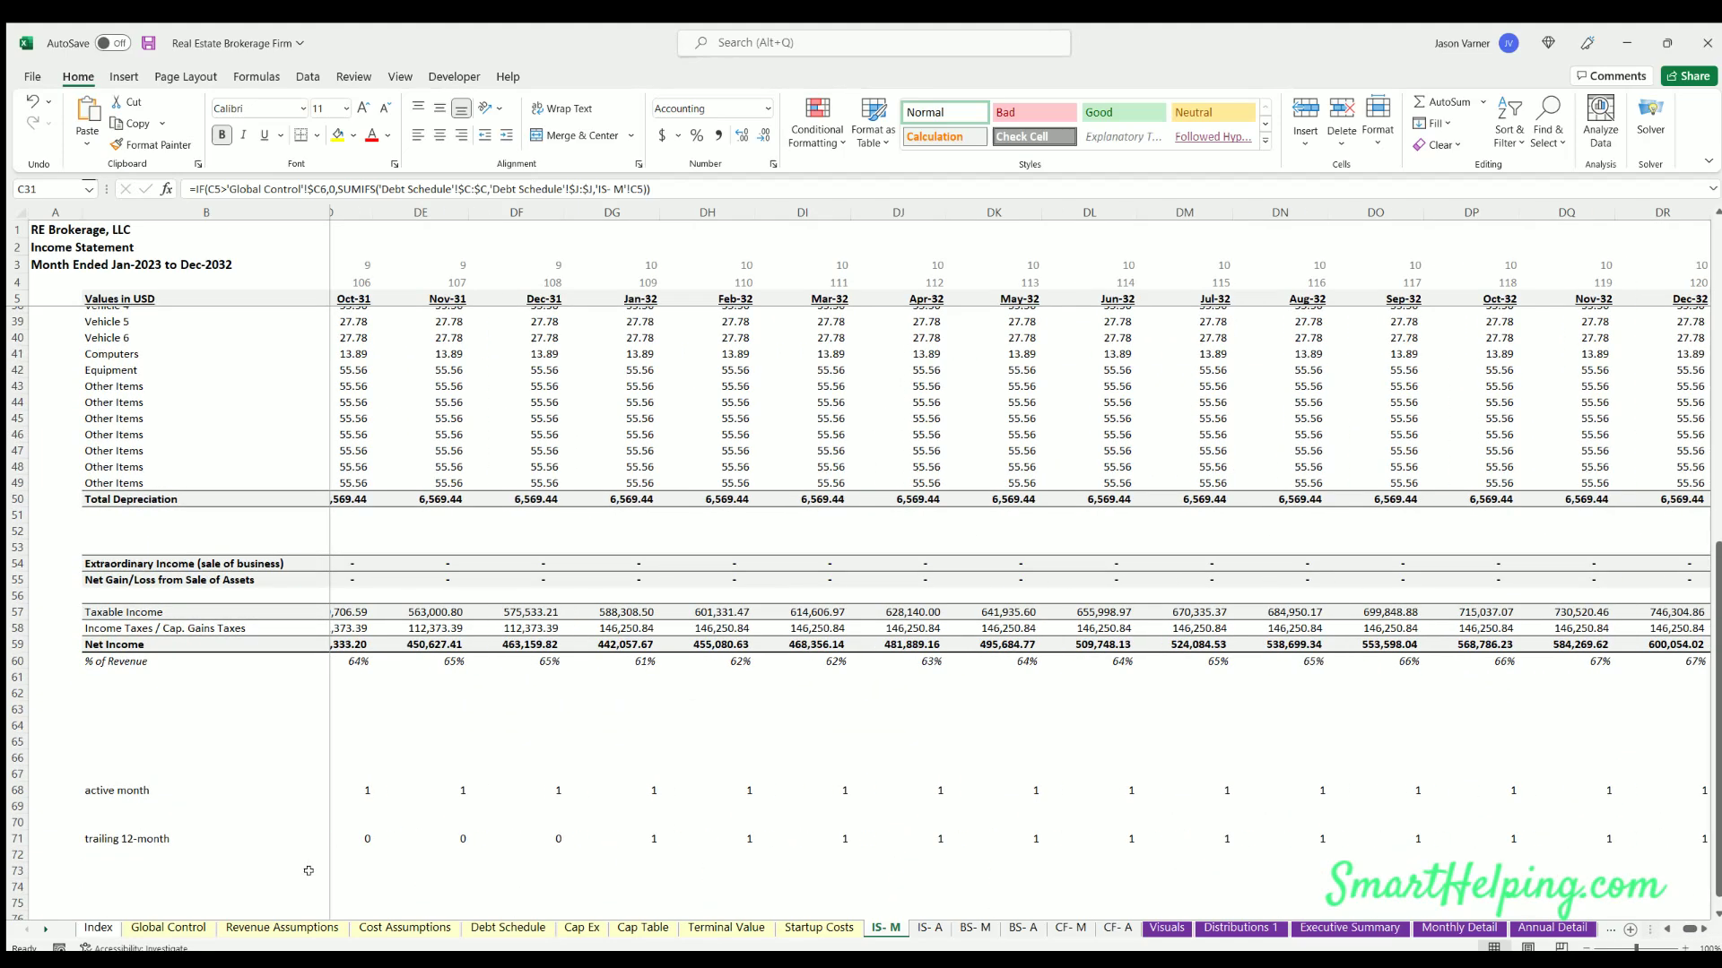
# - Set Include Terminal Value to Yes on Global Control and return to IS- M
pyautogui.click(169, 928)
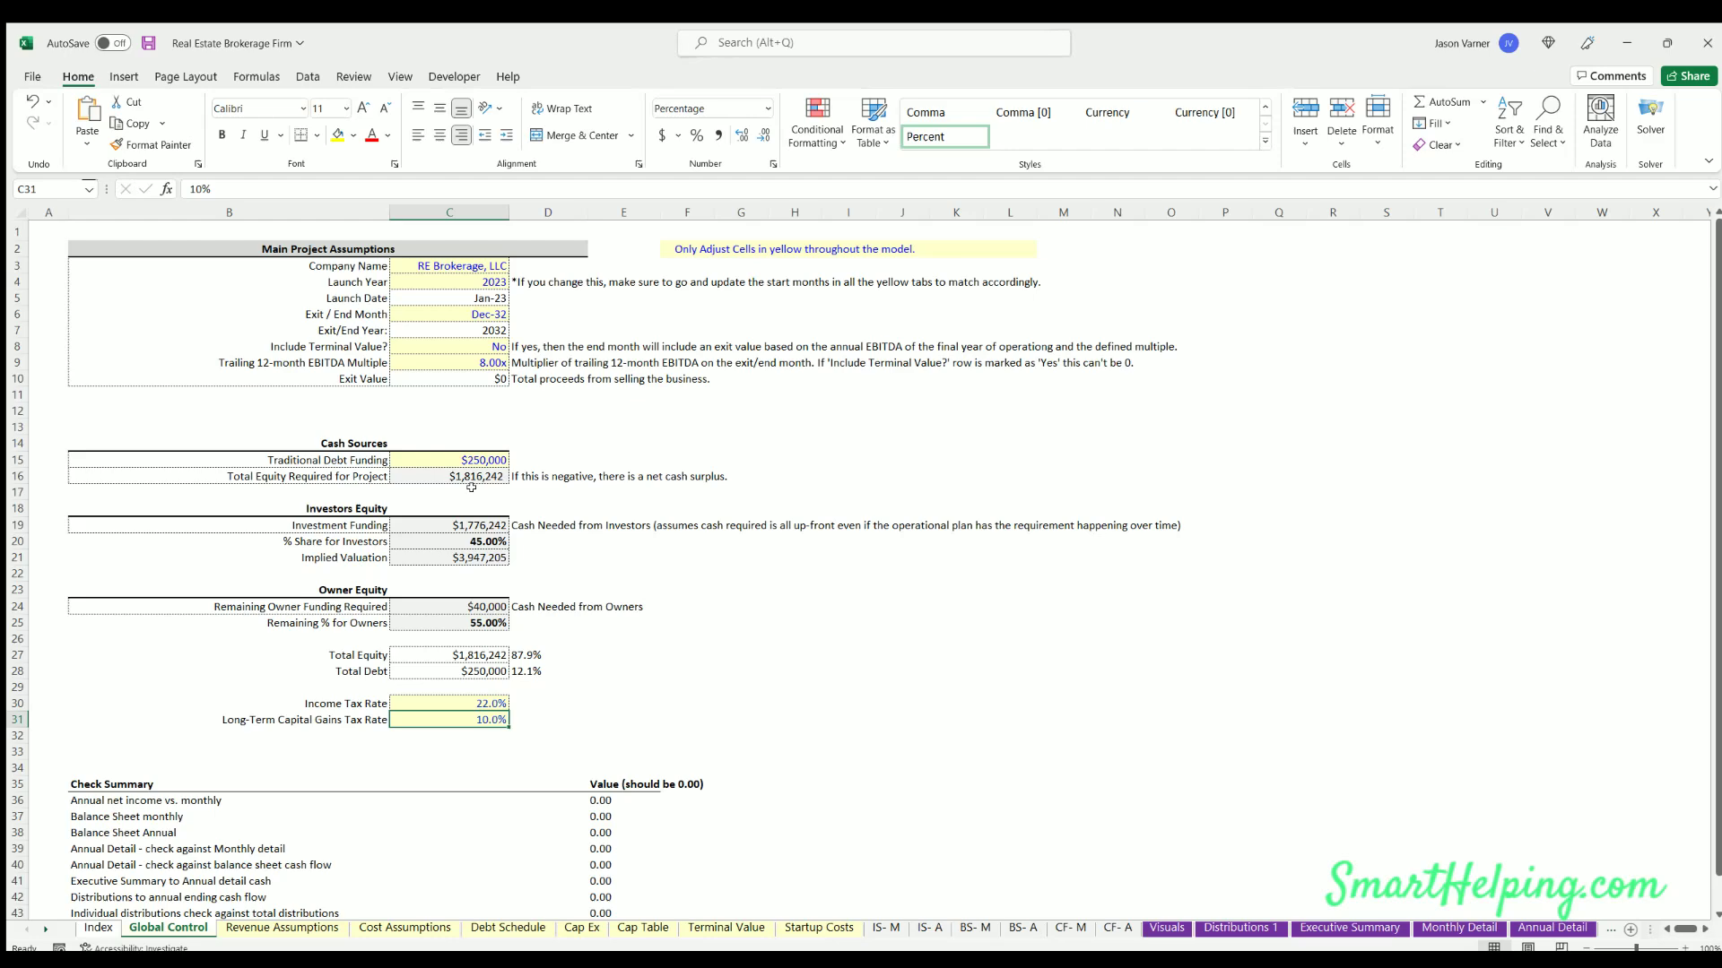
pyautogui.click(493, 346)
pyautogui.click(516, 347)
pyautogui.click(493, 363)
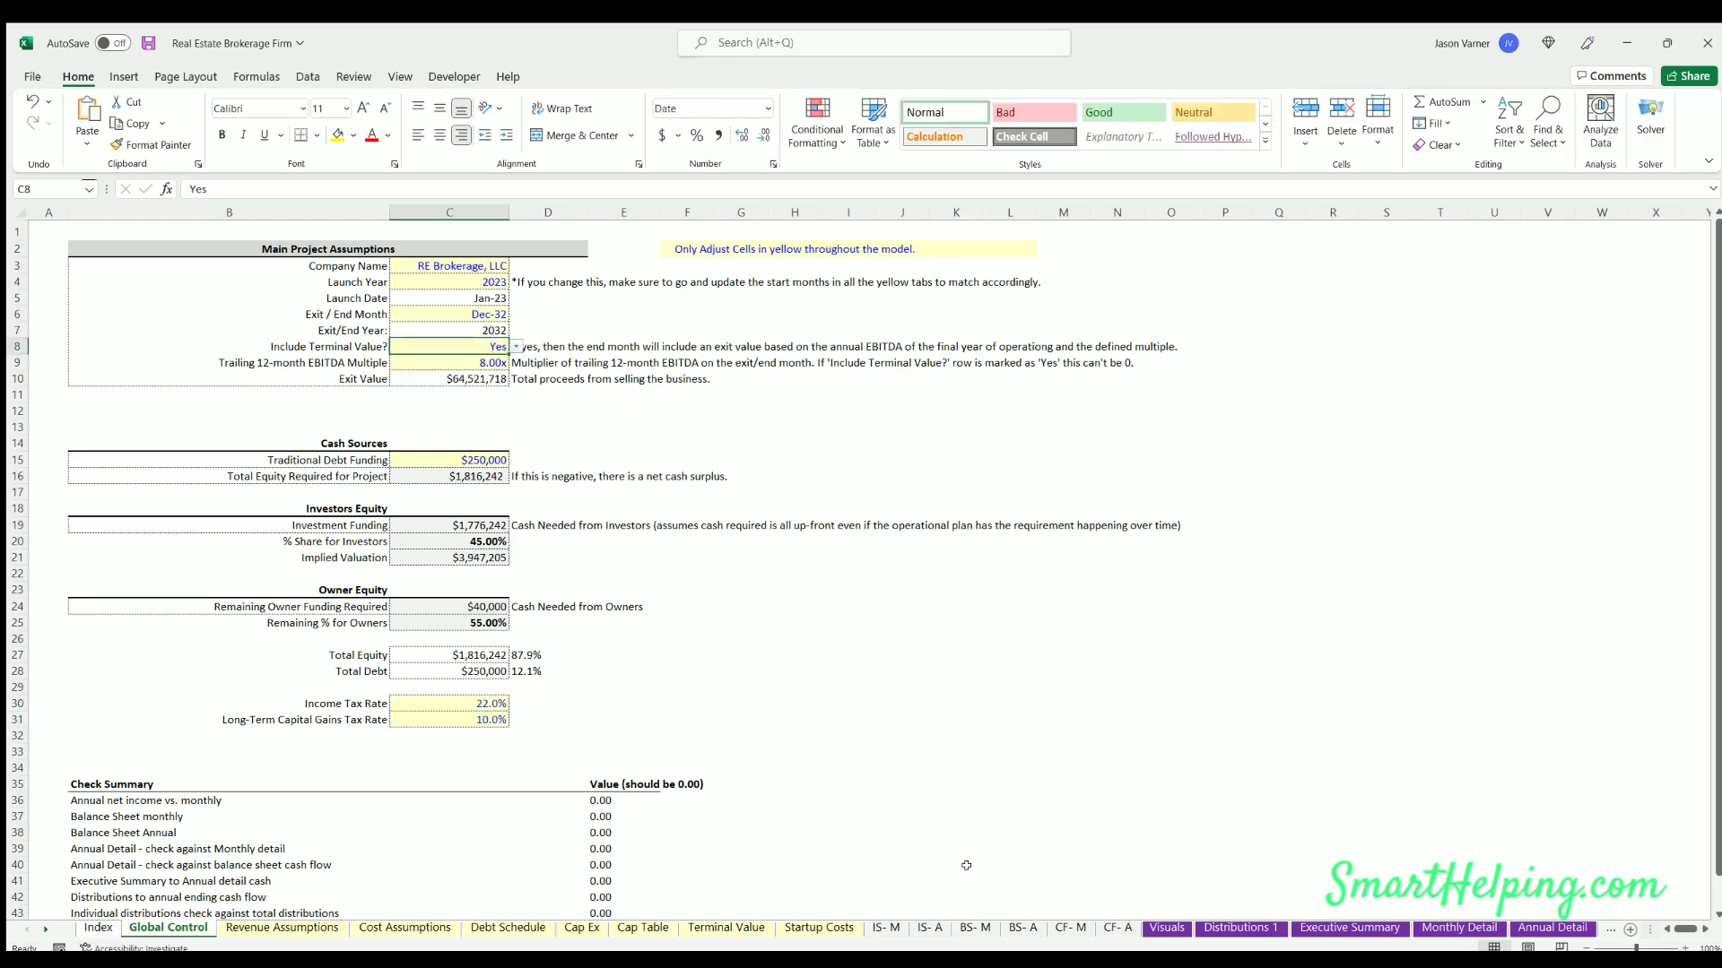
pyautogui.click(886, 928)
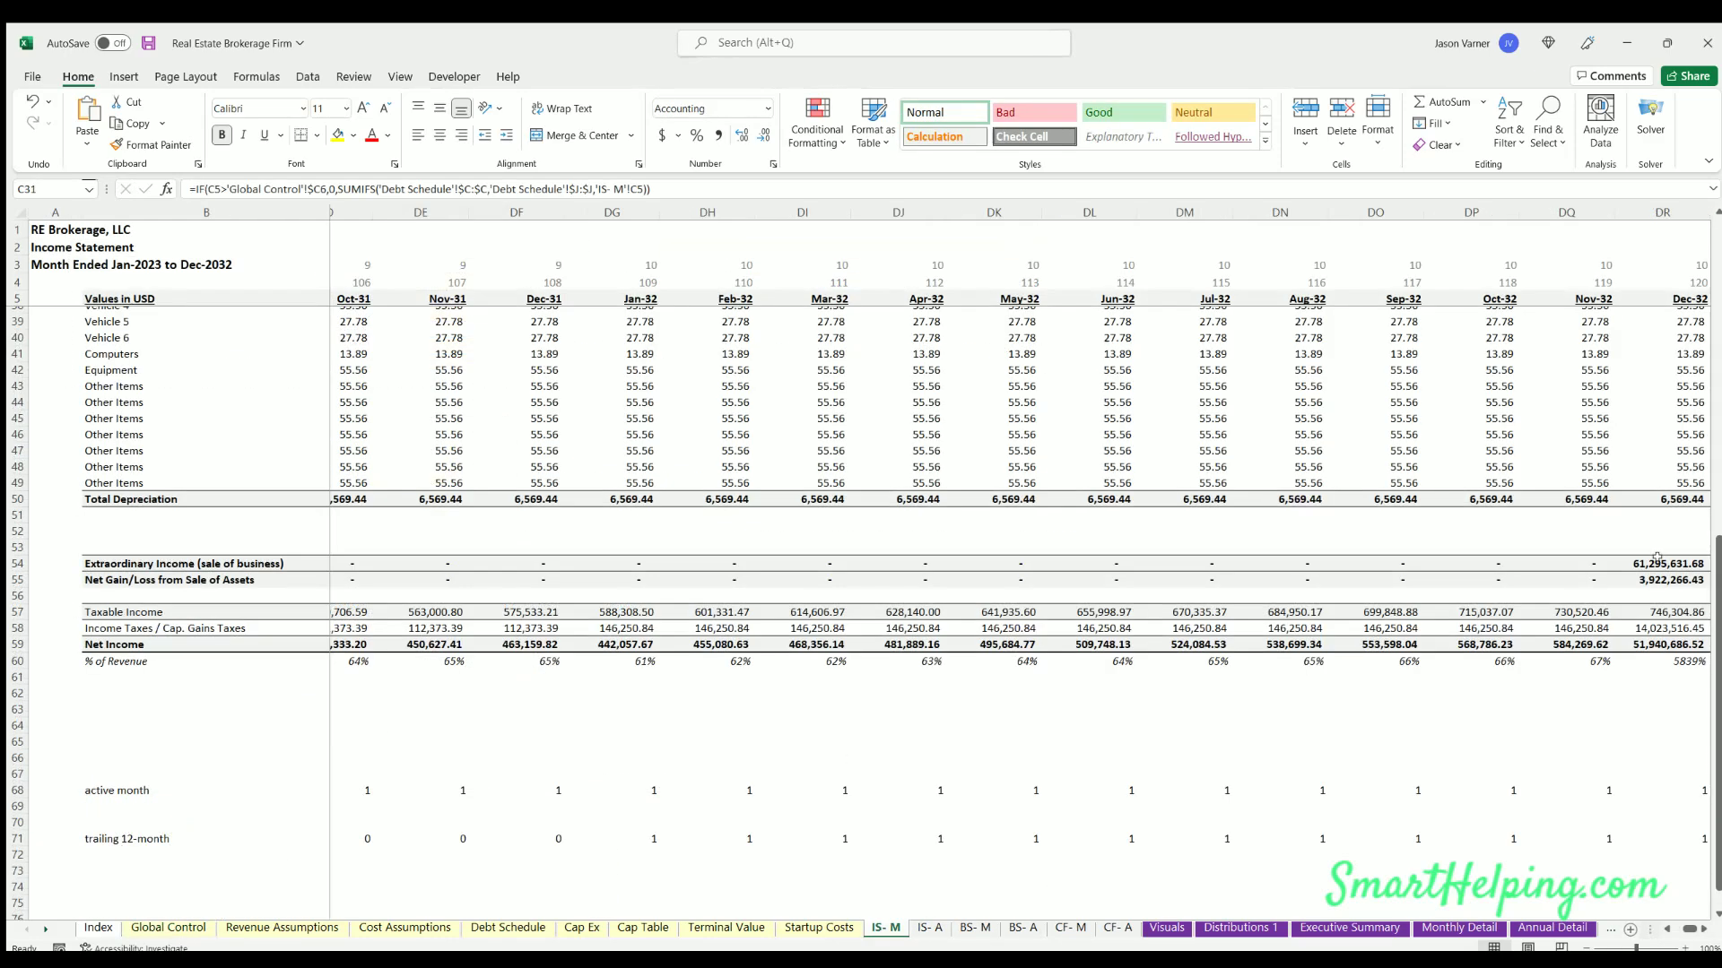
# - Check the Dec-32 sale-of-business, gain on asset sale and income tax, plus Mar-32 tax and net income
pyautogui.click(1662, 563)
pyautogui.click(1659, 627)
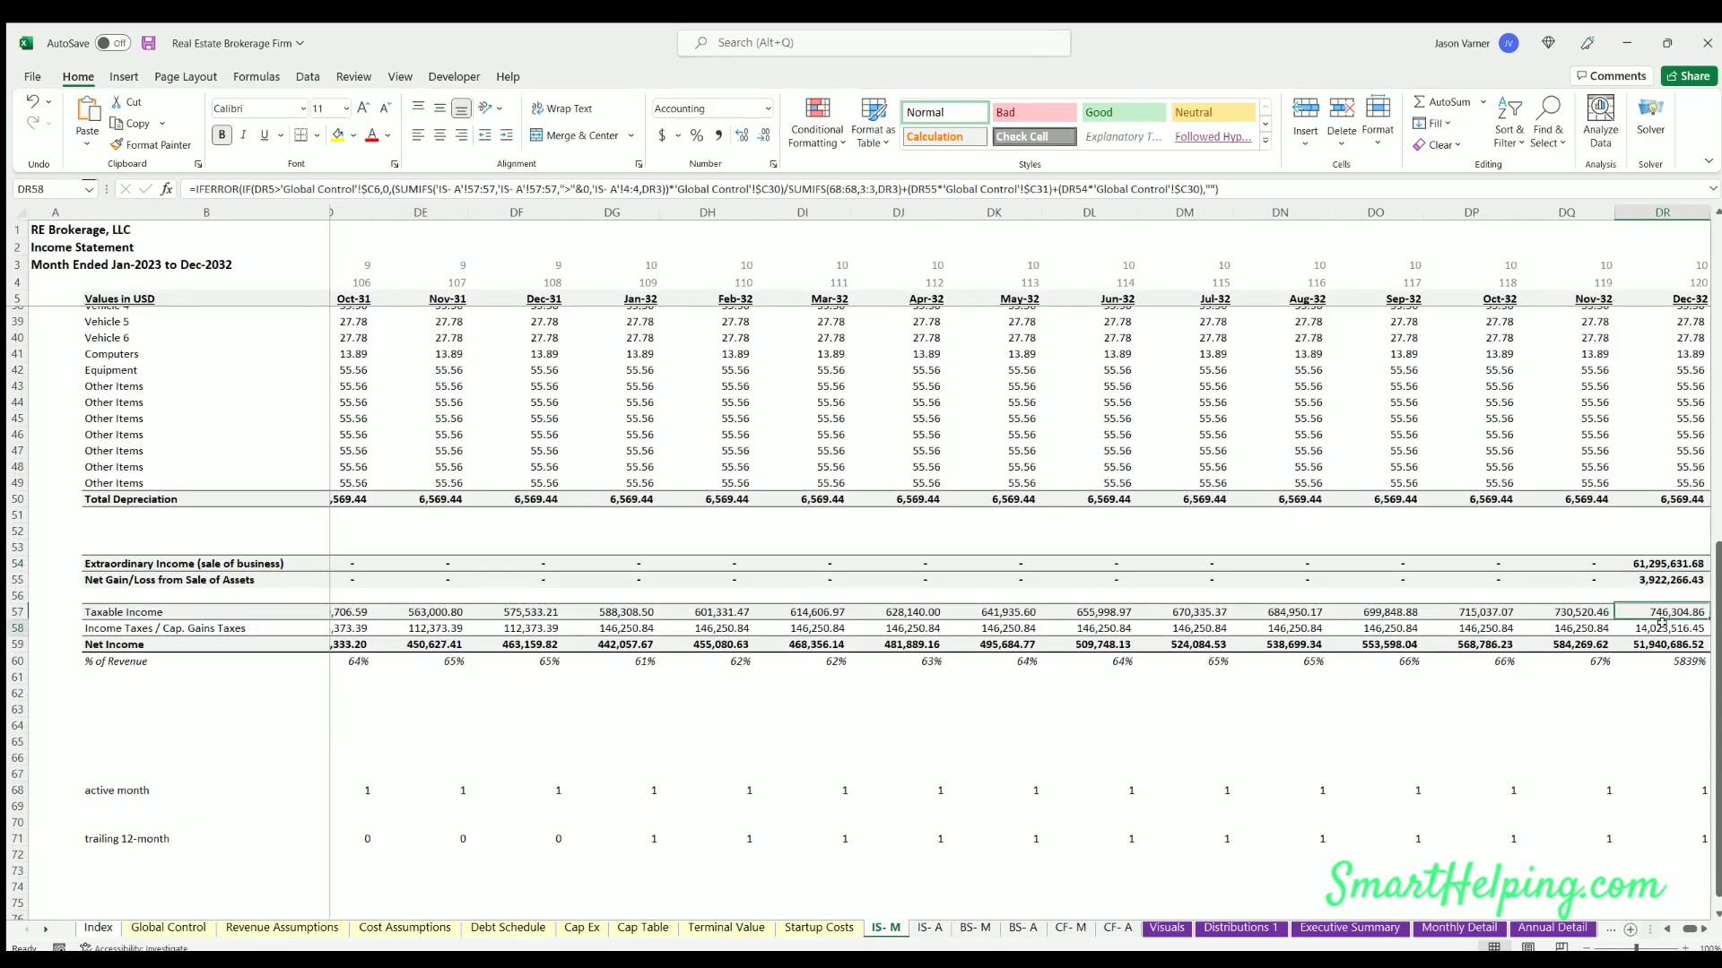
pyautogui.click(1648, 562)
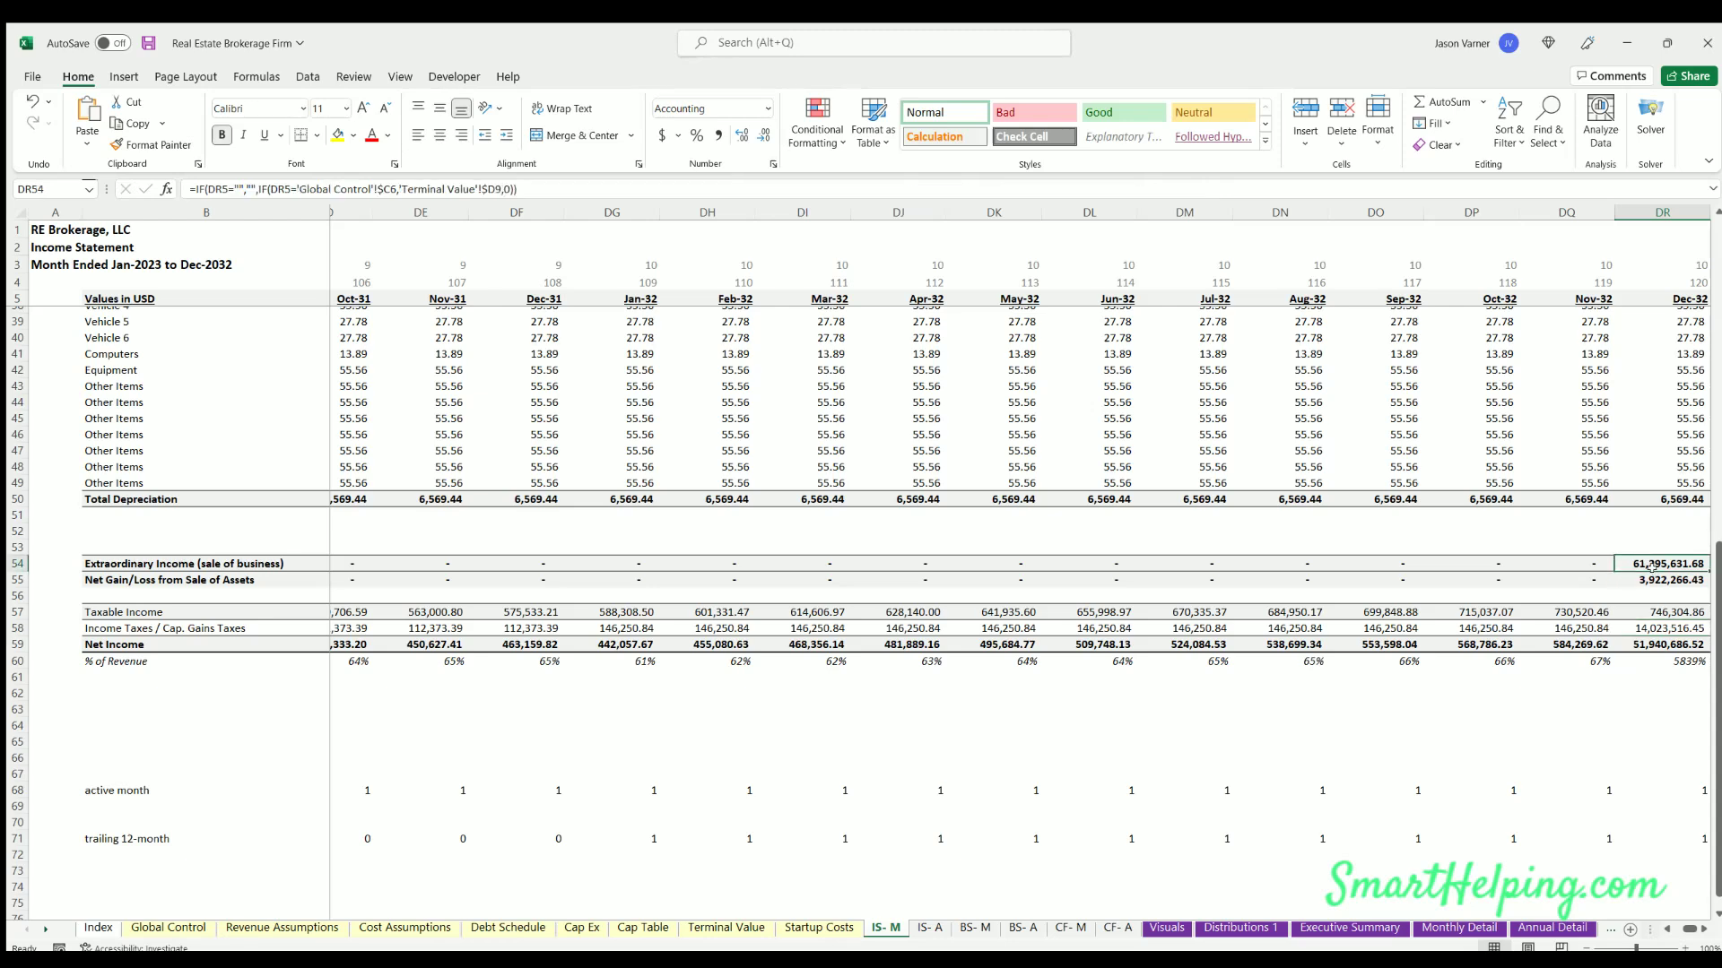
pyautogui.click(1661, 578)
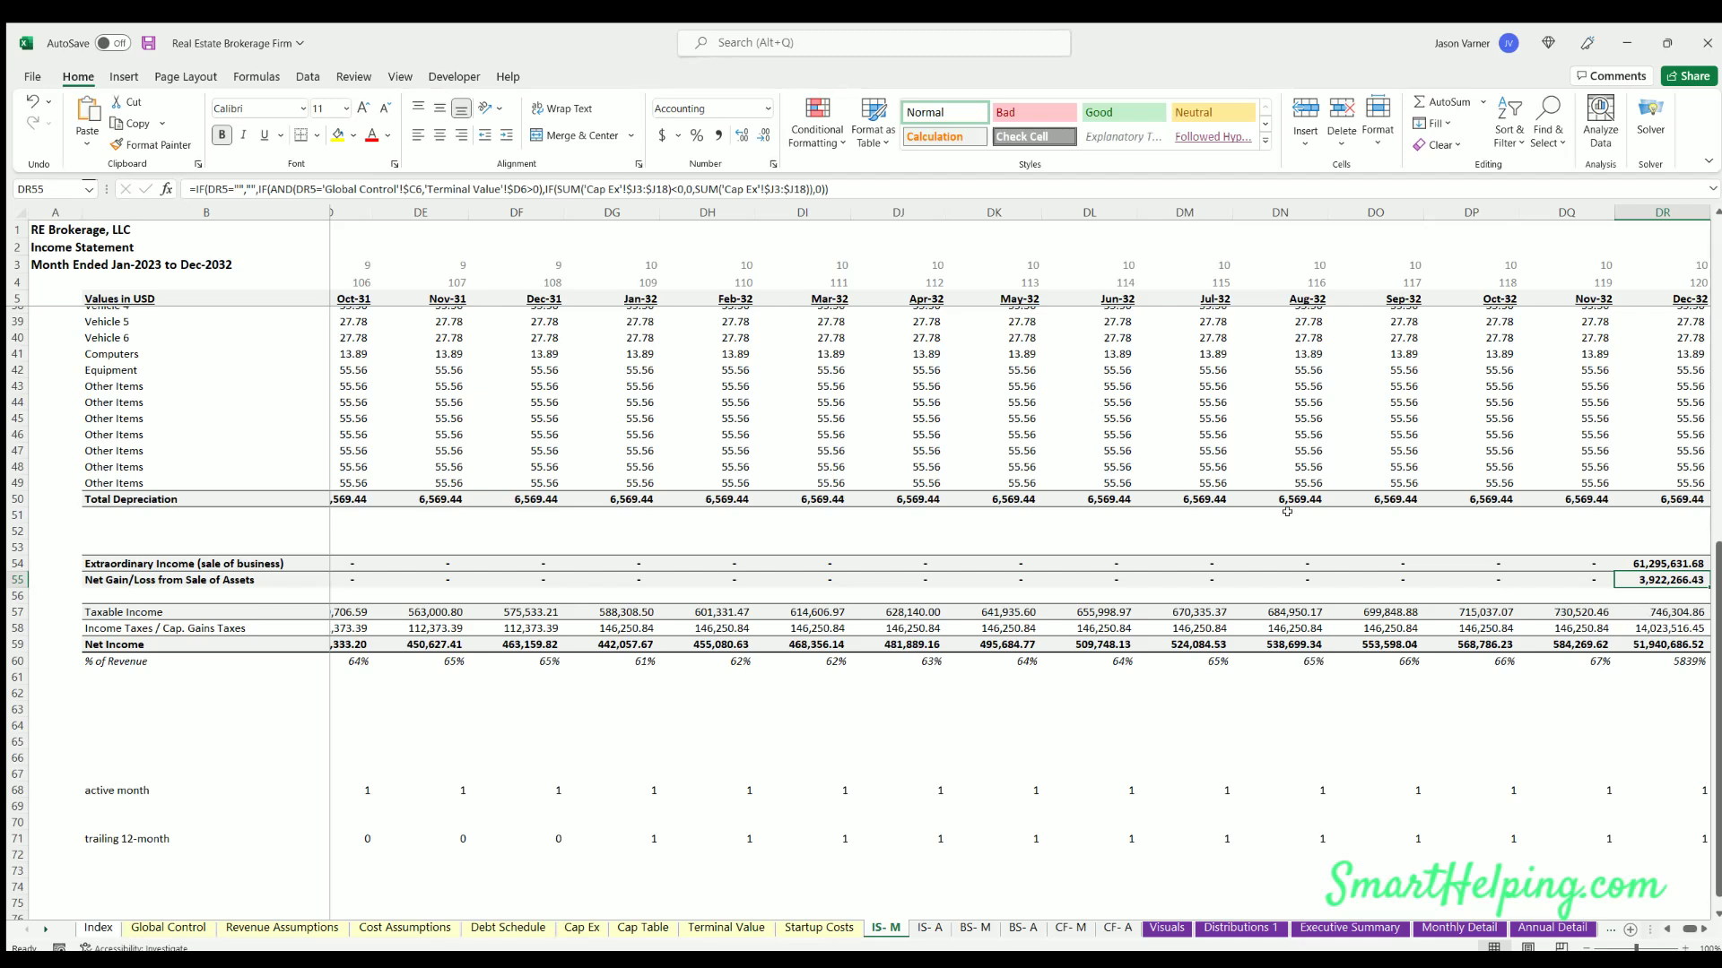
pyautogui.click(798, 627)
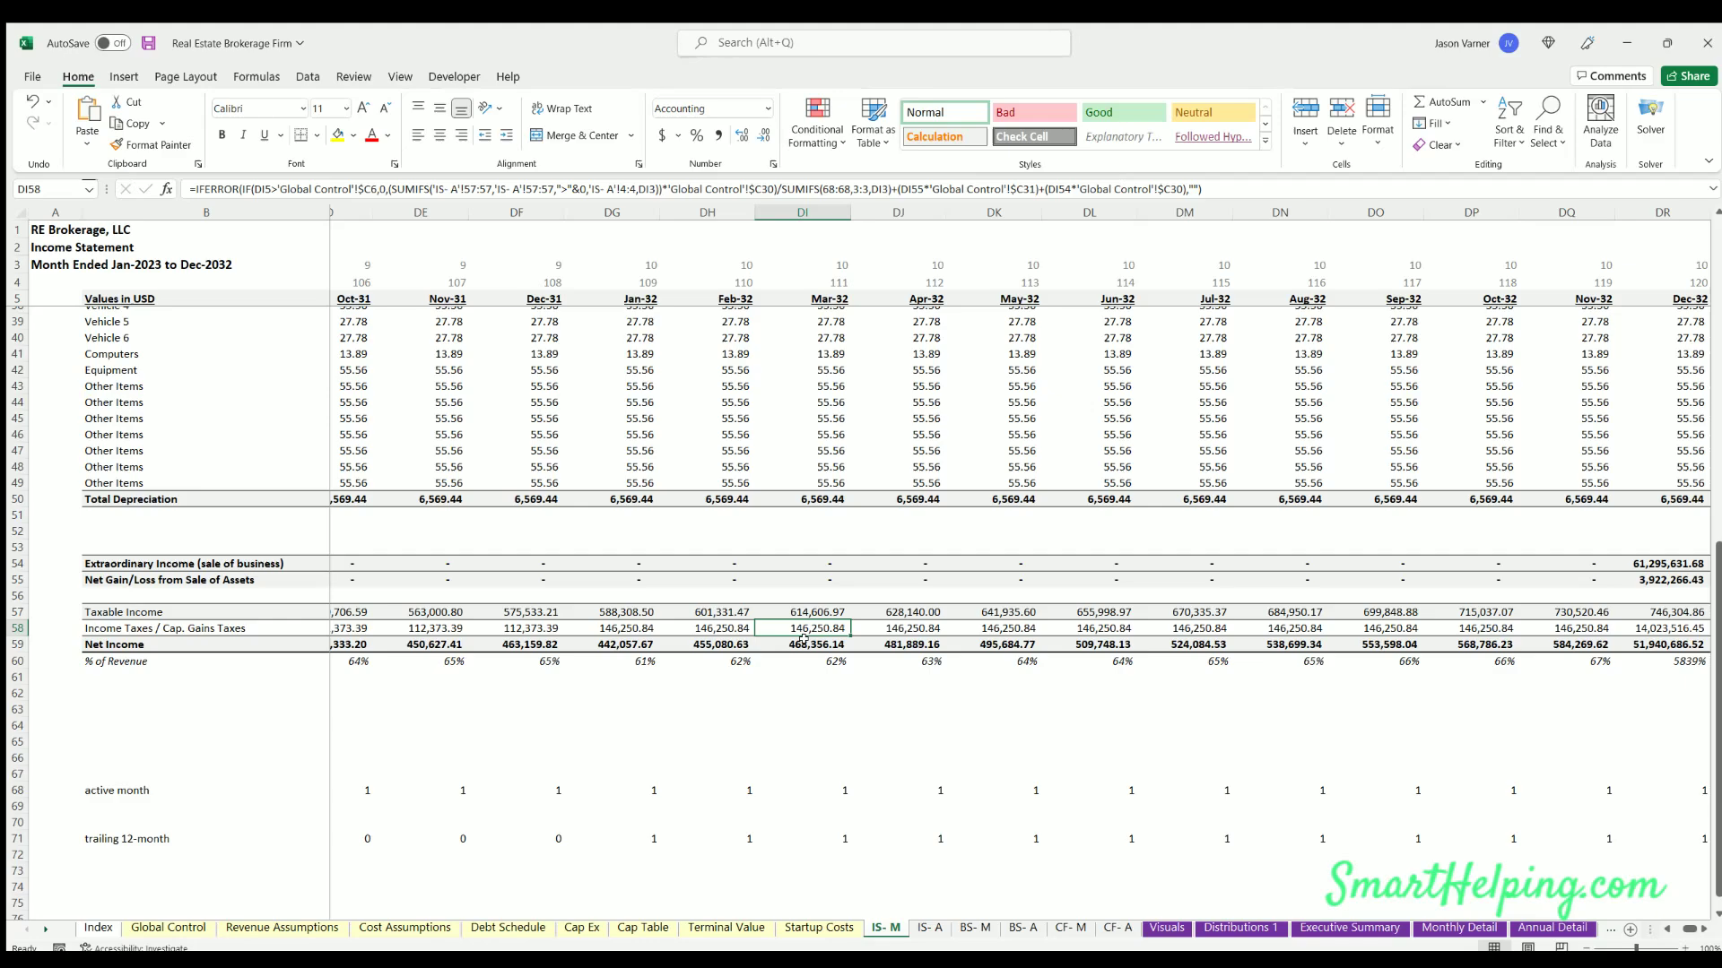
pyautogui.click(803, 640)
pyautogui.moveTo(1690, 931); pyautogui.dragTo(1666, 931)
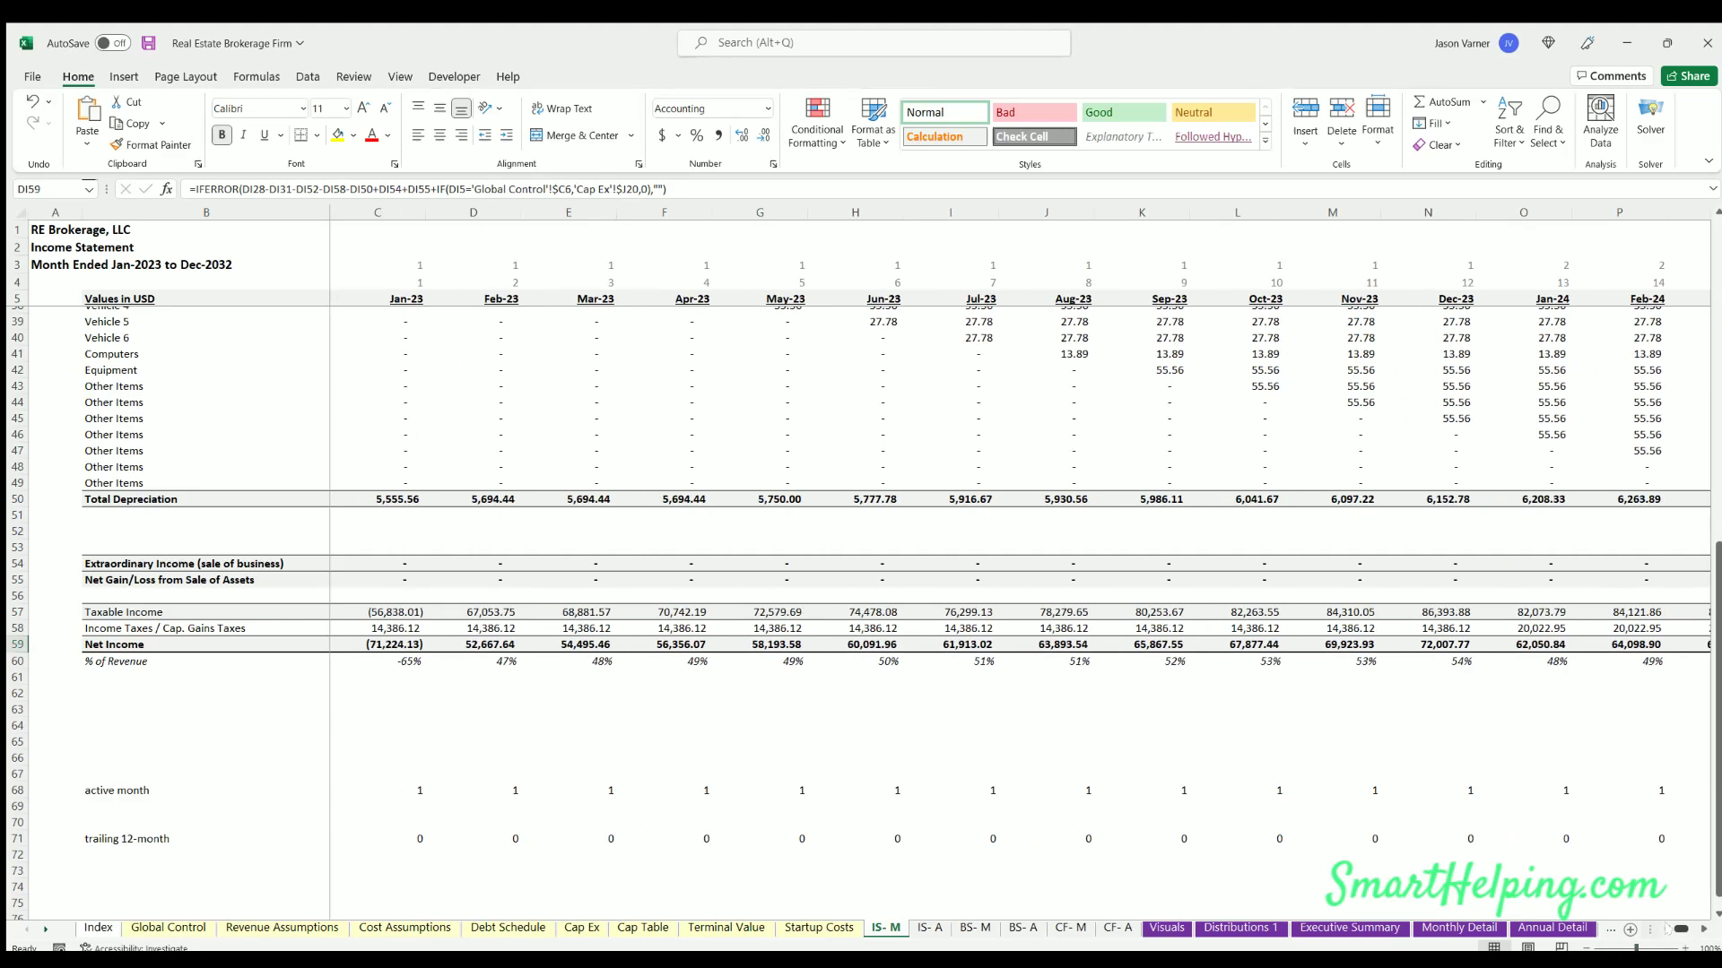
# - Open the annual IS- A income statement and scroll through it
pyautogui.click(930, 929)
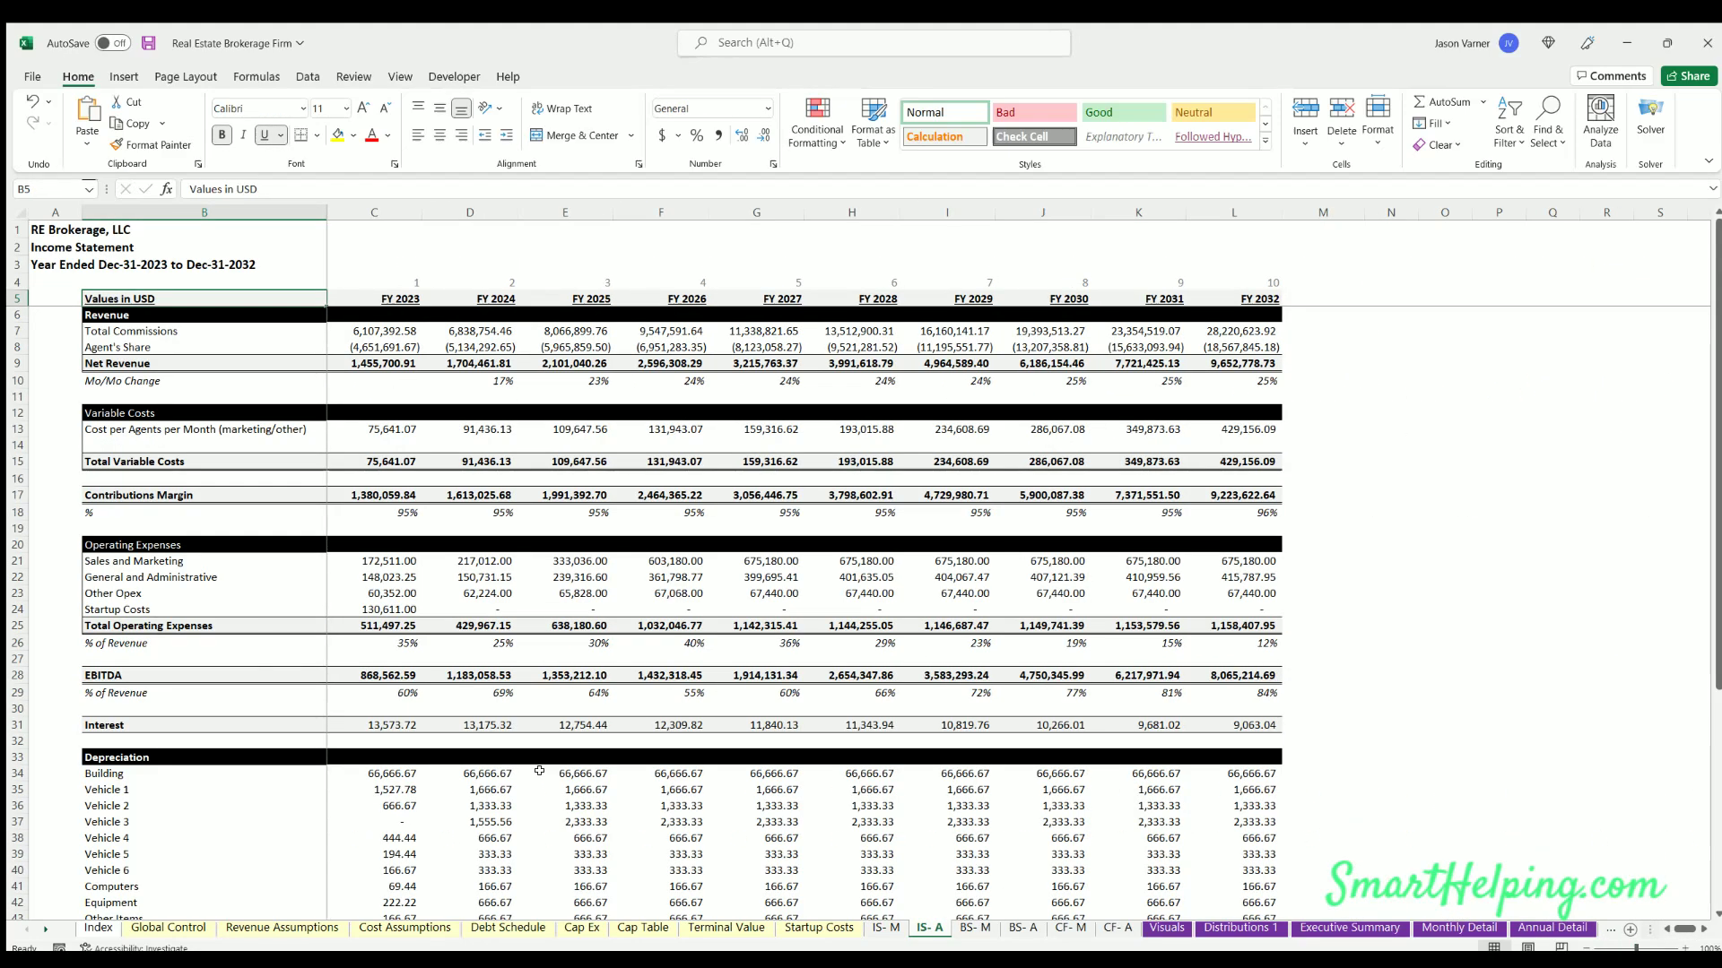
pyautogui.scroll(-11, 538, 769)
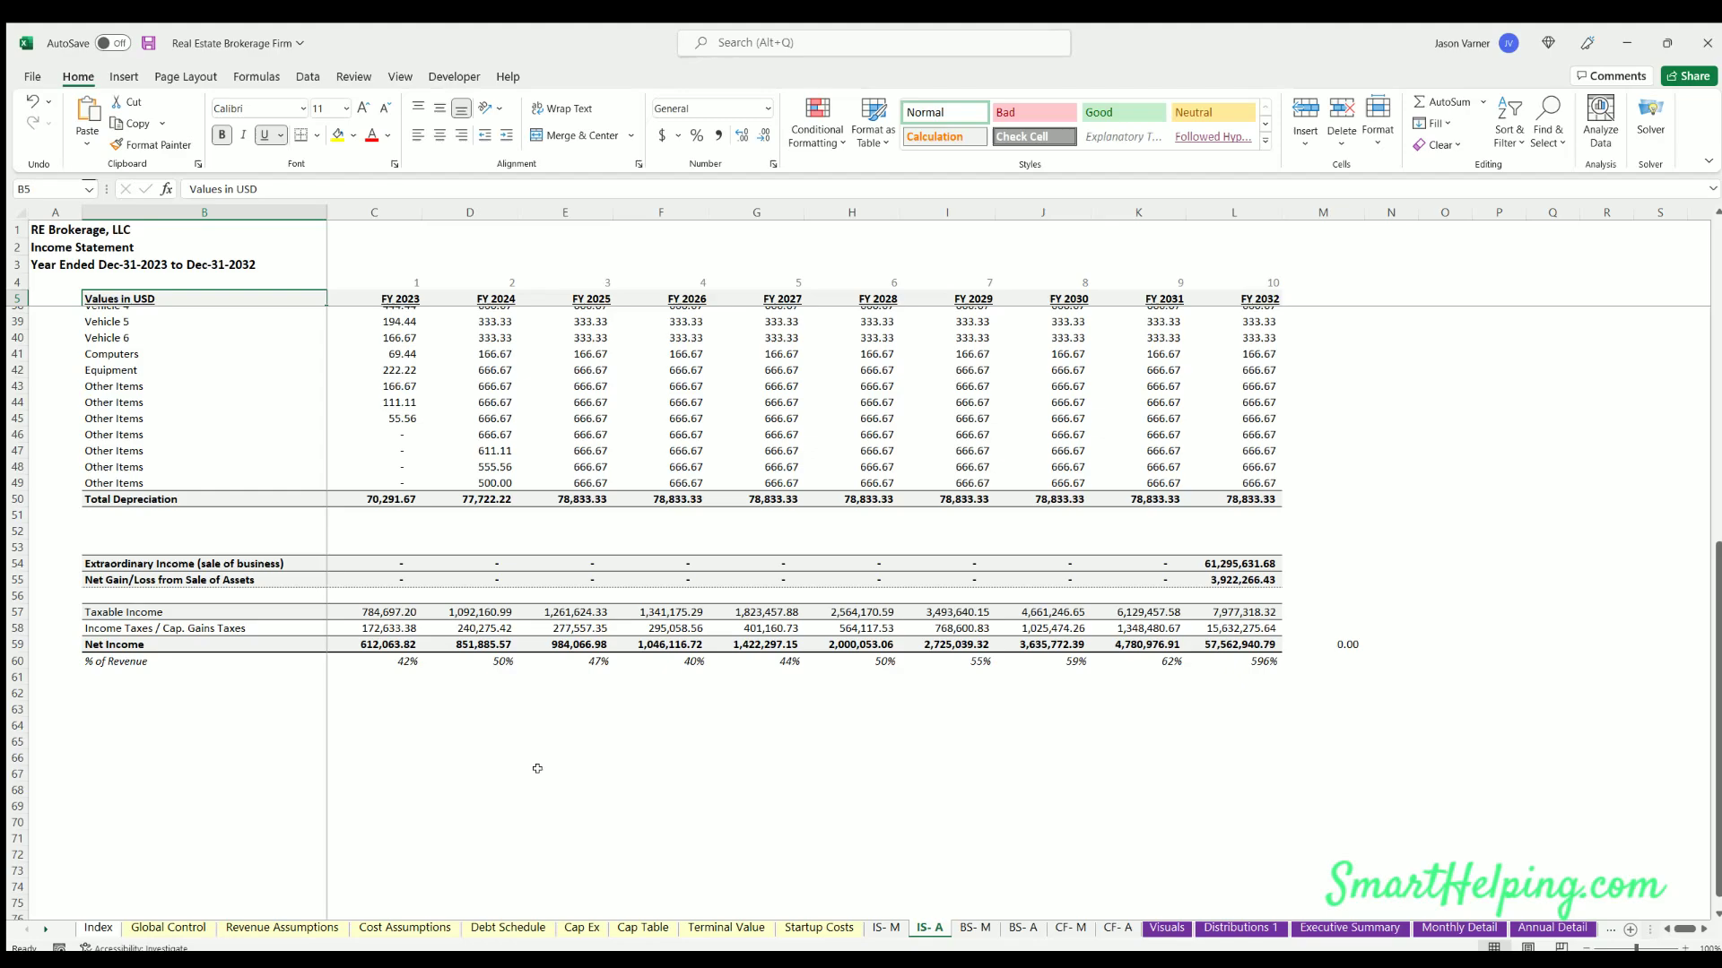
pyautogui.scroll(11, 537, 768)
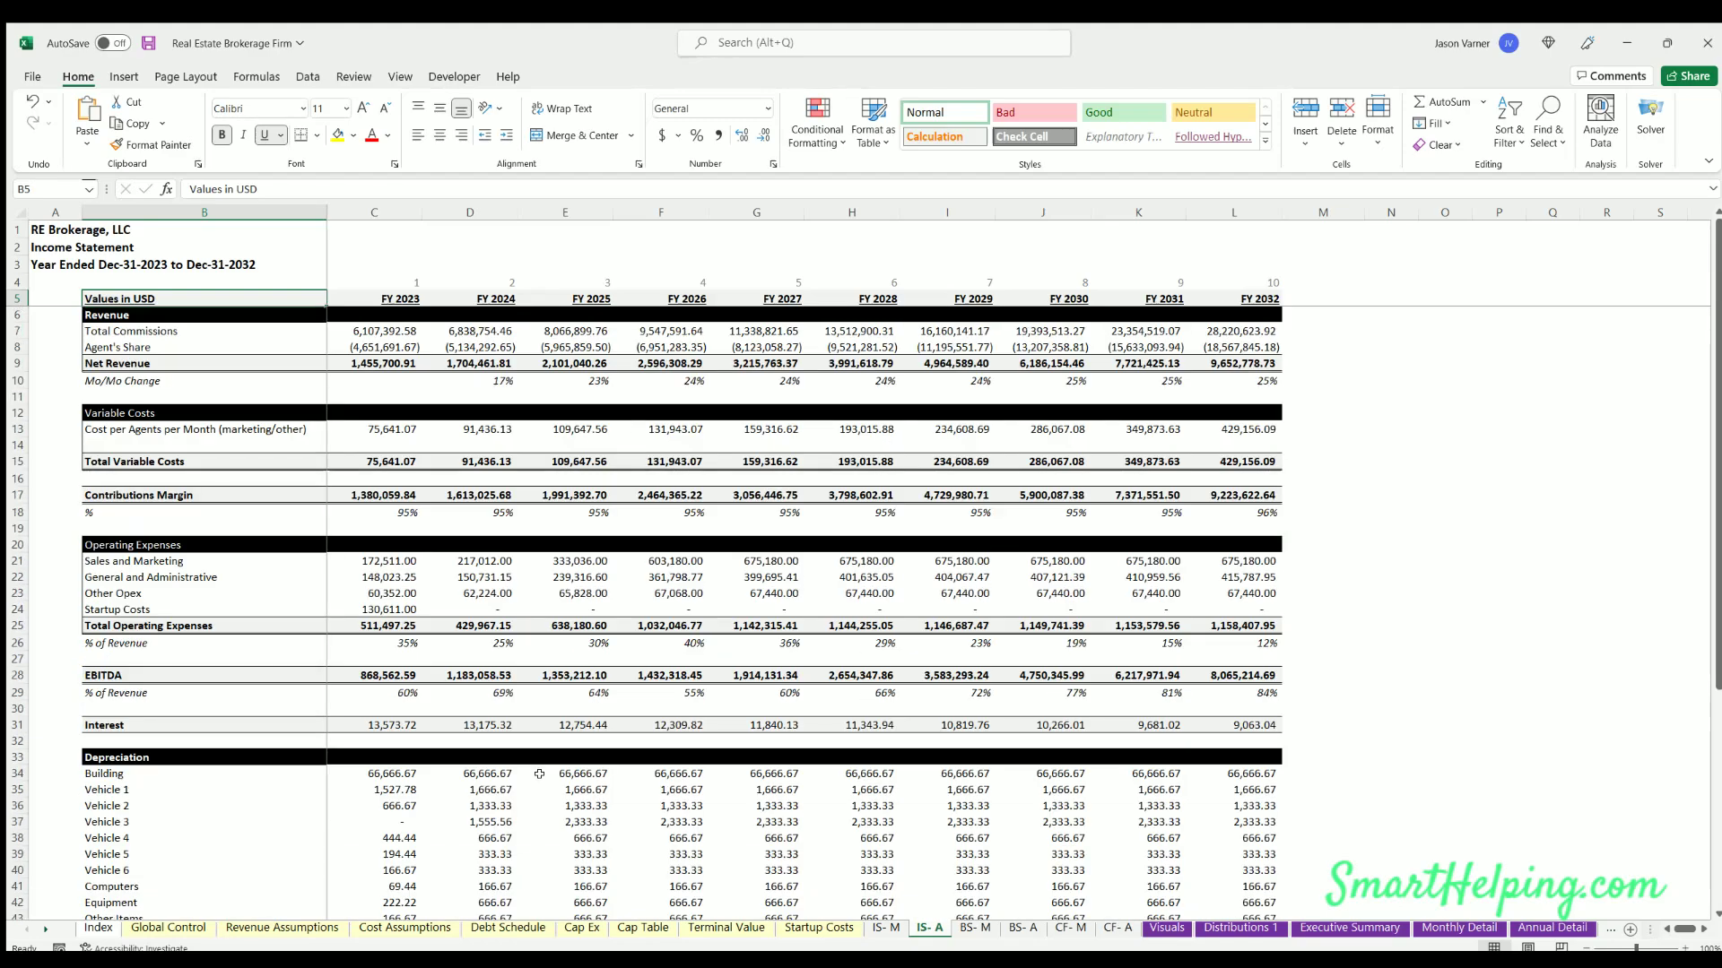
# - On BS- M, check the cash, building, Vehicle 1 and accumulated depreciation formulas
pyautogui.click(977, 928)
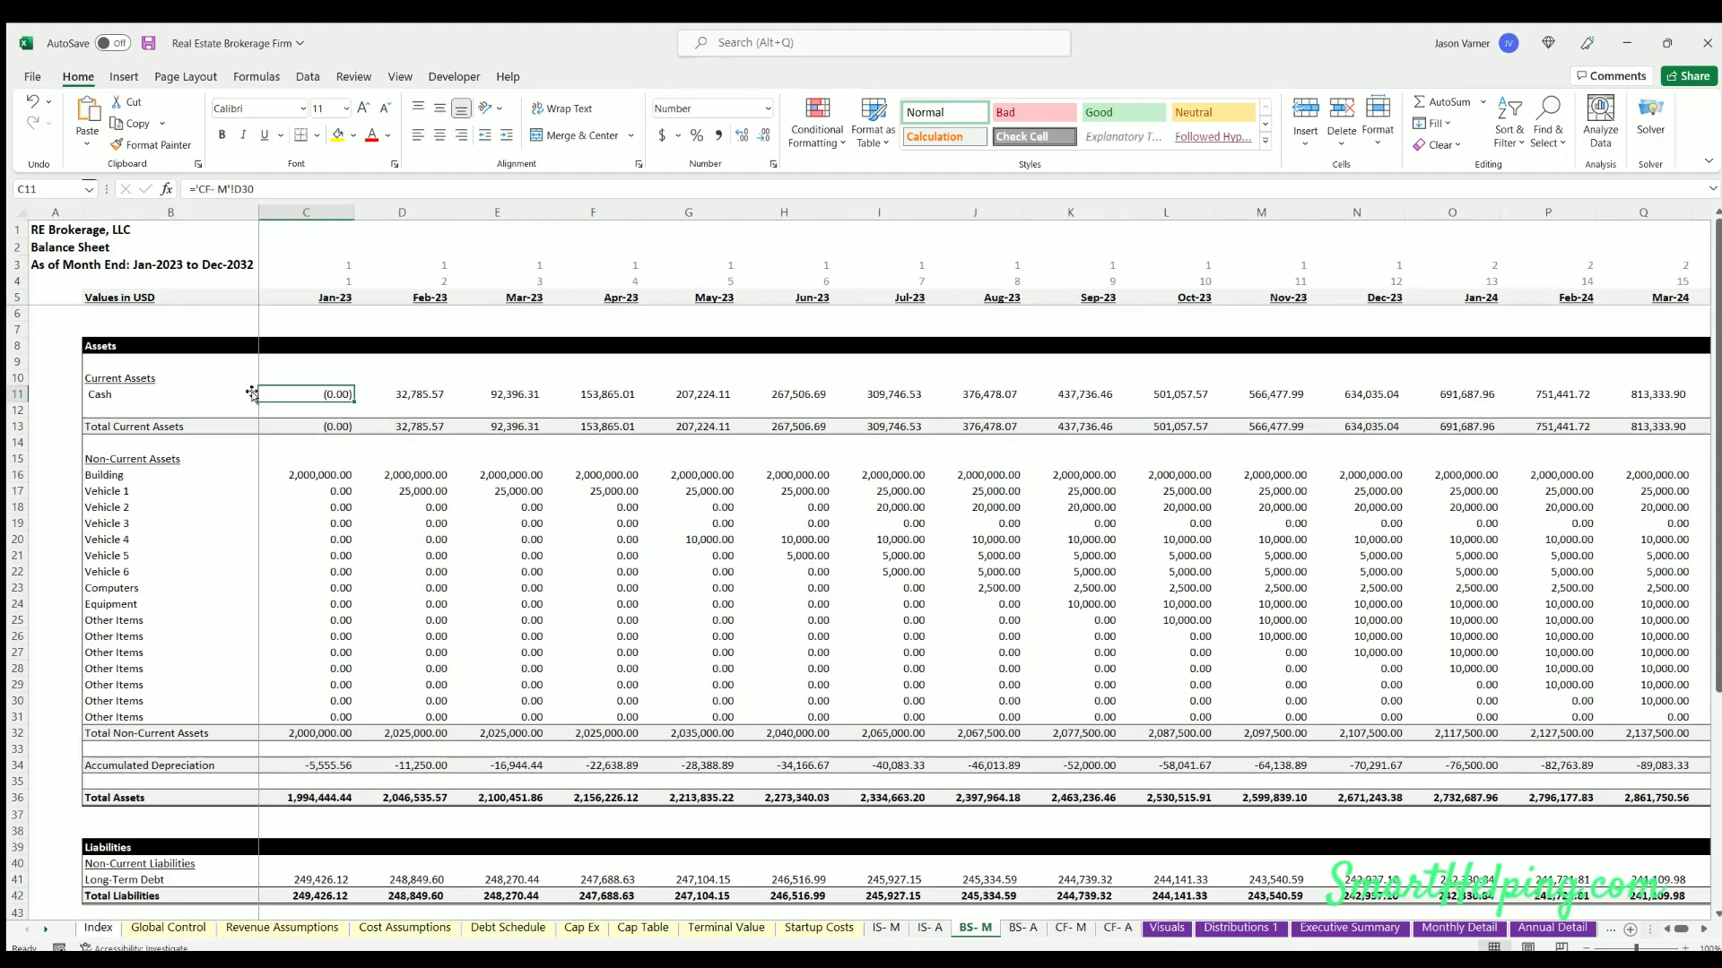
pyautogui.click(389, 392)
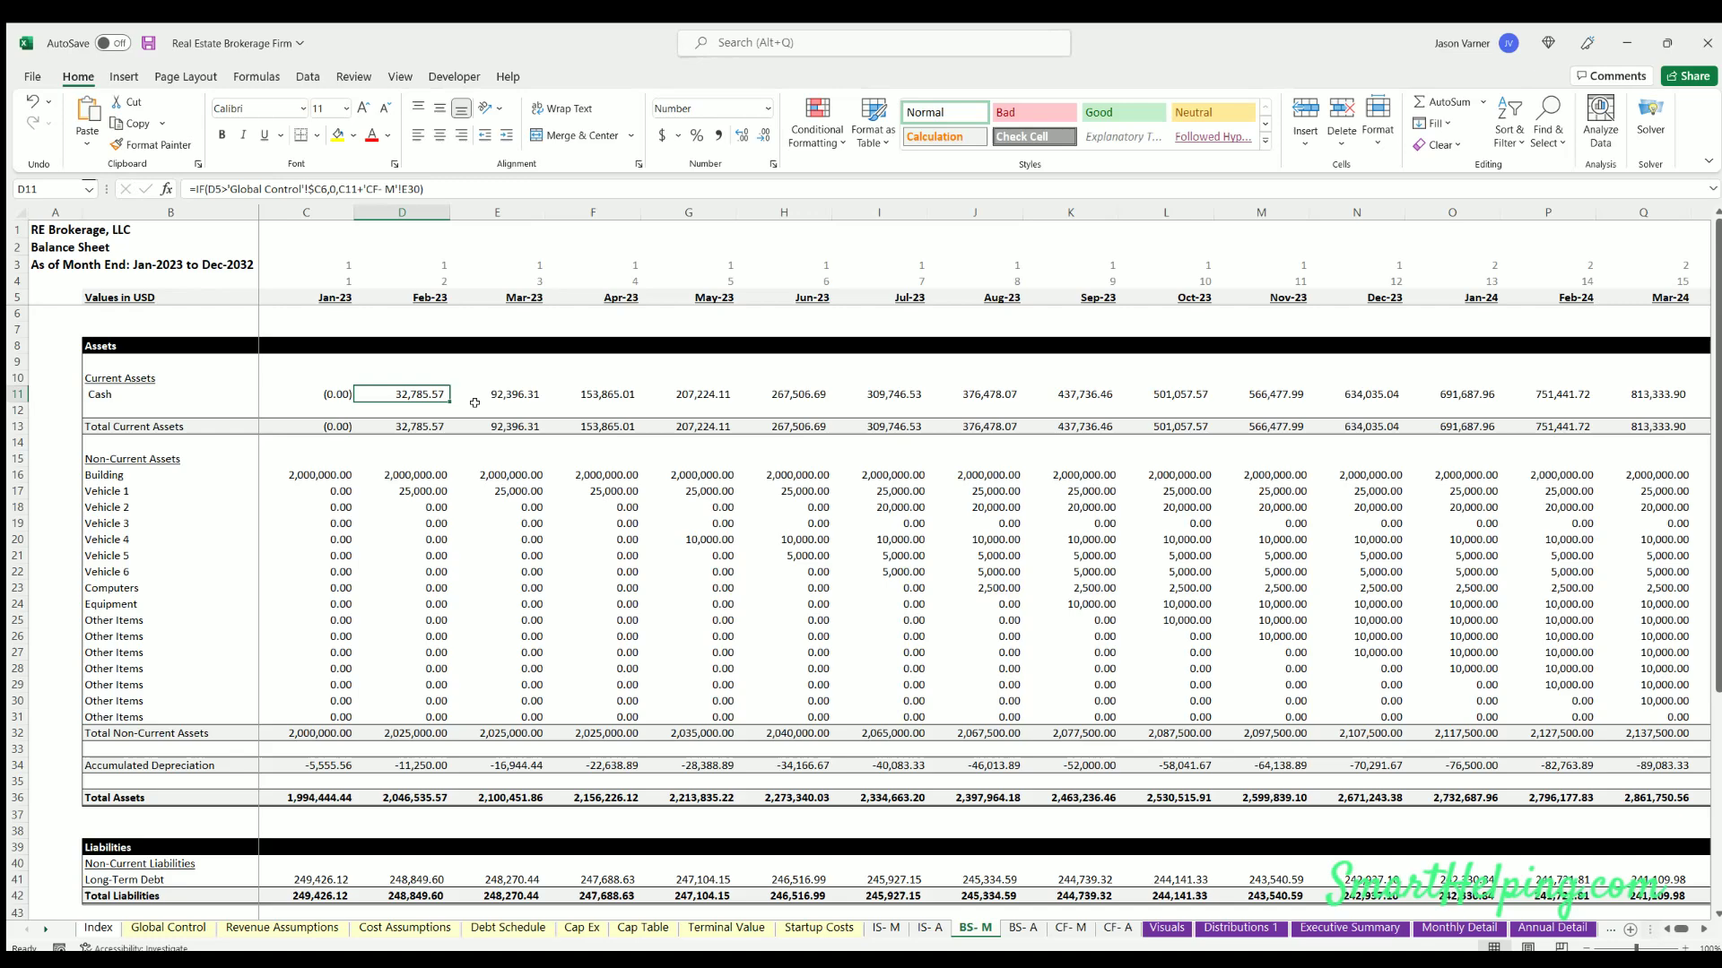
pyautogui.click(312, 468)
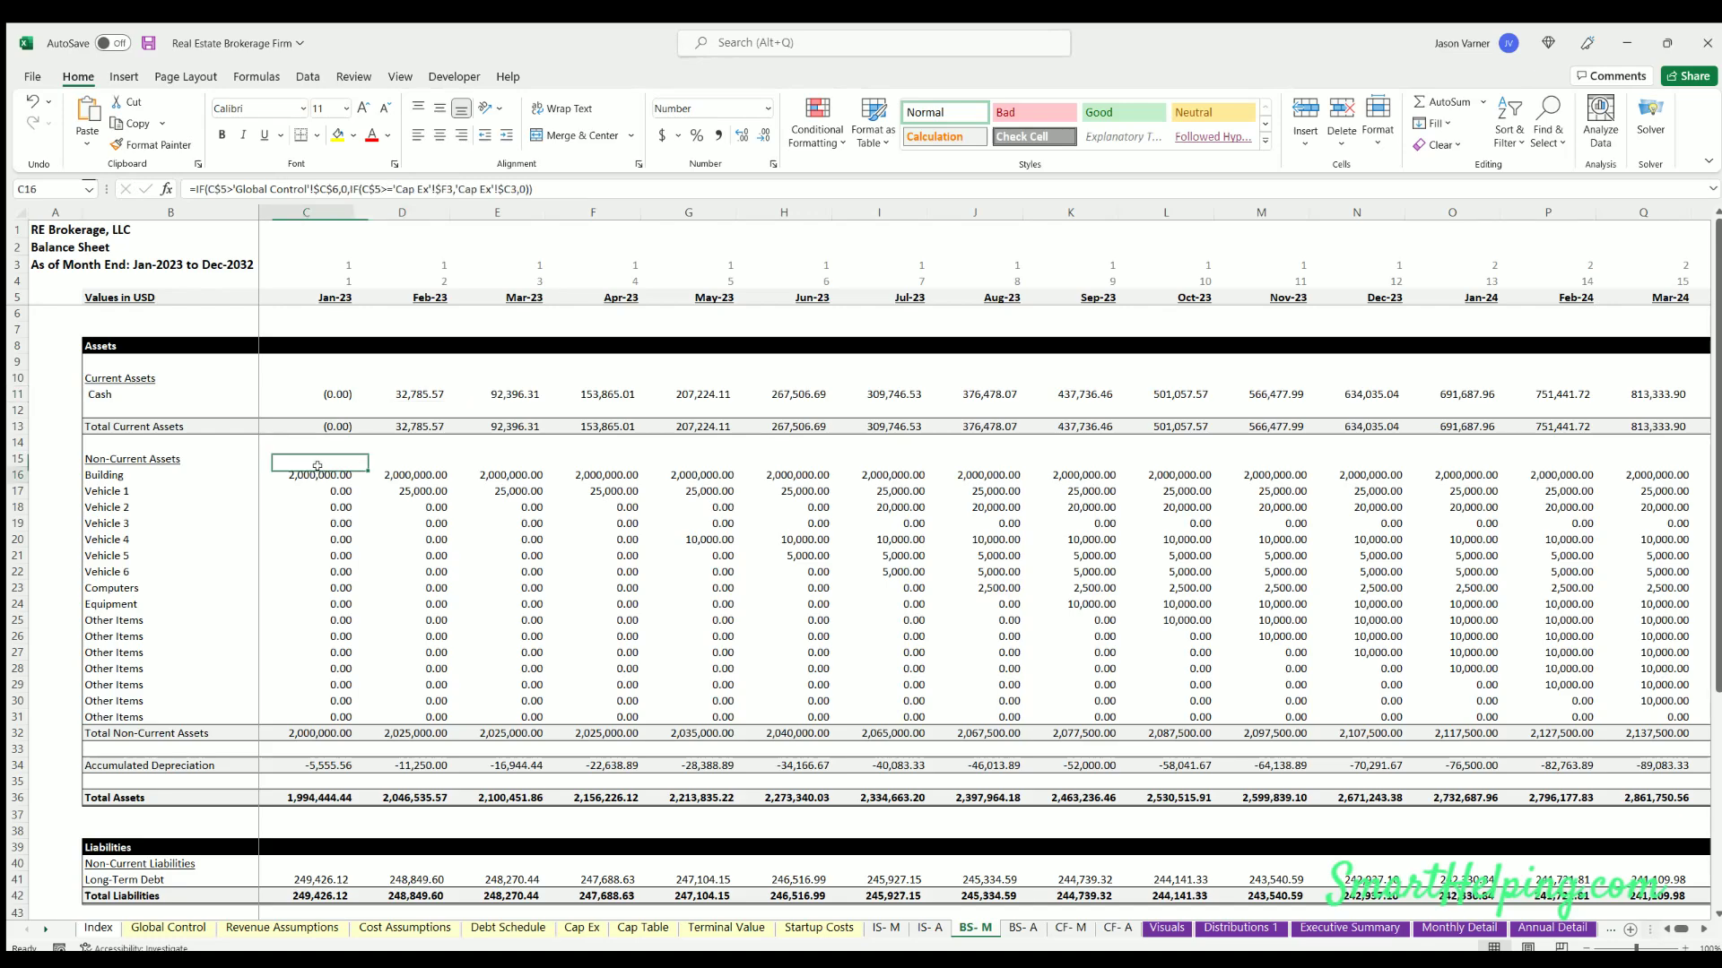
pyautogui.click(411, 489)
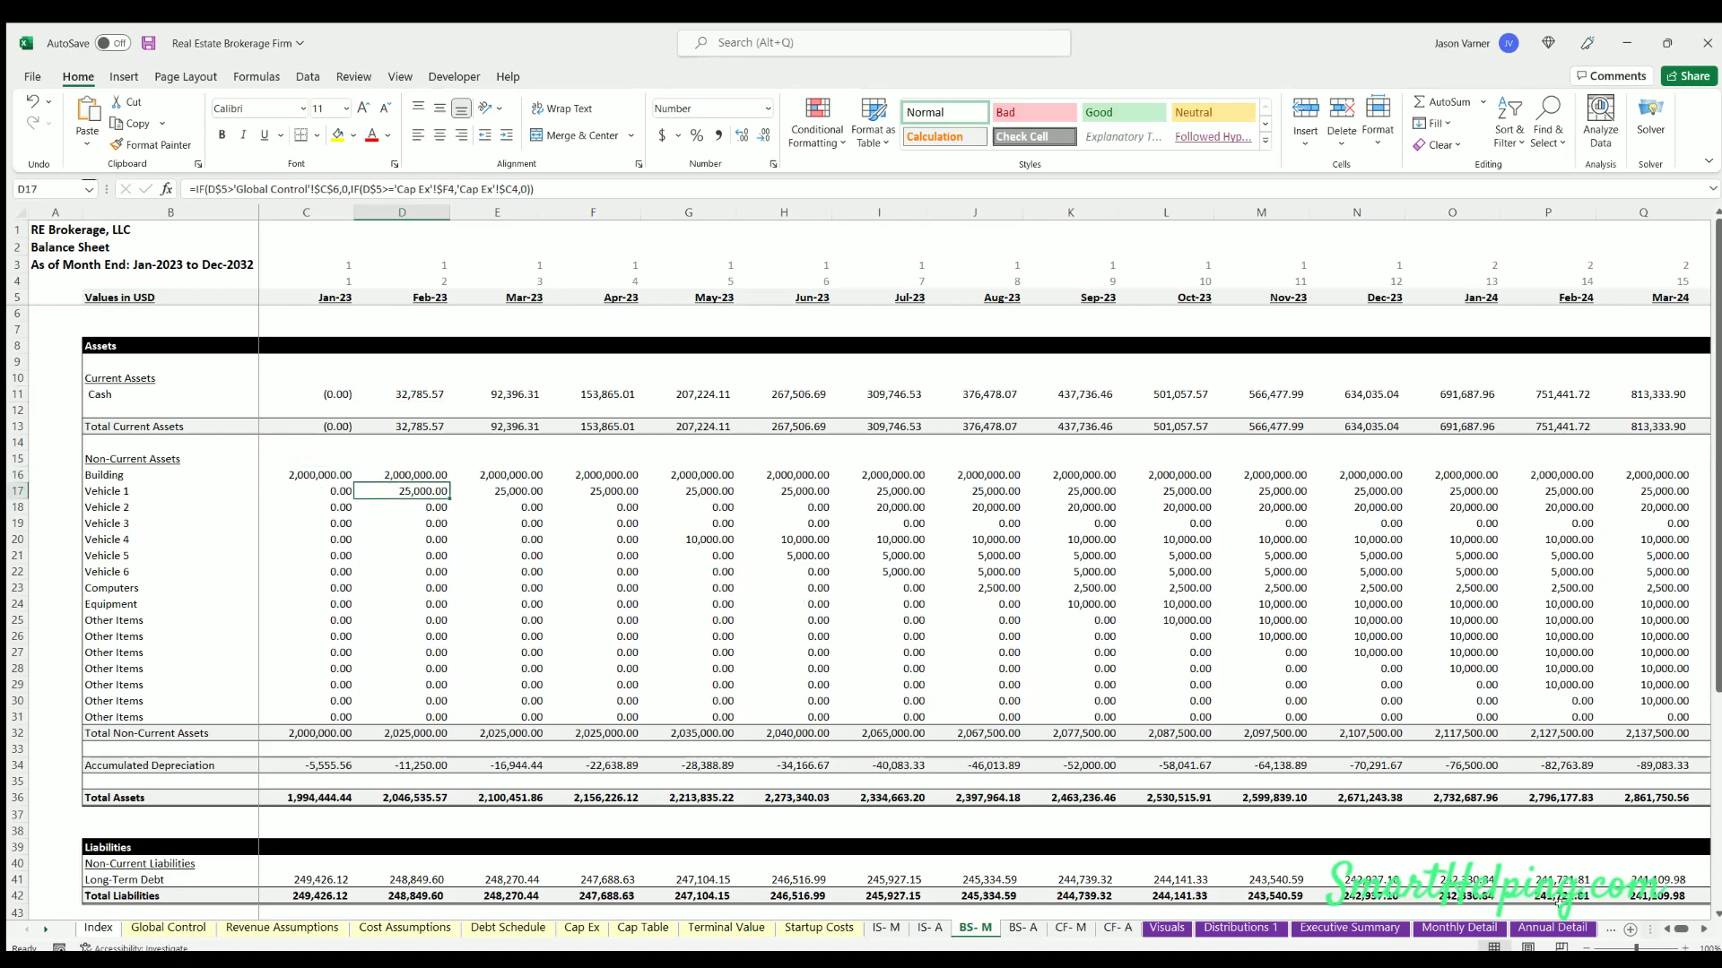
pyautogui.moveTo(1675, 930)
pyautogui.mouseDown()
pyautogui.moveTo(1697, 931)
pyautogui.moveTo(1661, 931)
pyautogui.mouseUp()
pyautogui.click(325, 763)
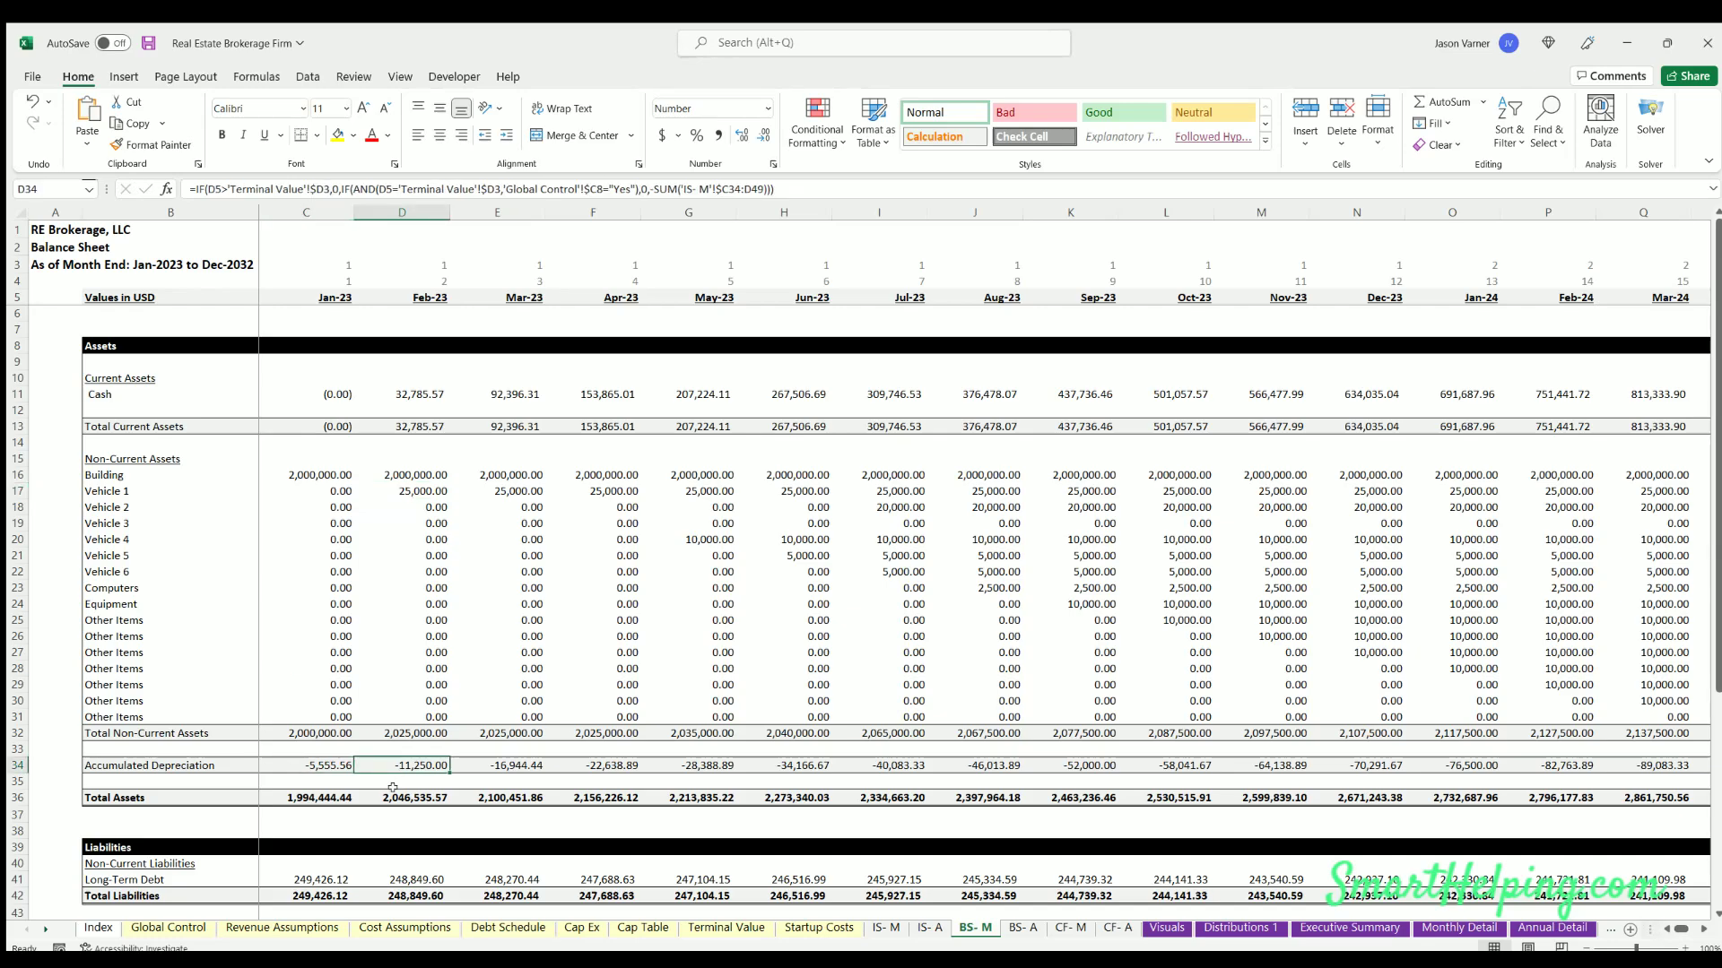
pyautogui.click(406, 795)
# - Check the Jan–Apr-23 long-term debt formulas and the sources of outside investors' and founders' stock
pyautogui.scroll(-5, 409, 754)
pyautogui.scroll(-3, 409, 754)
pyautogui.click(313, 524)
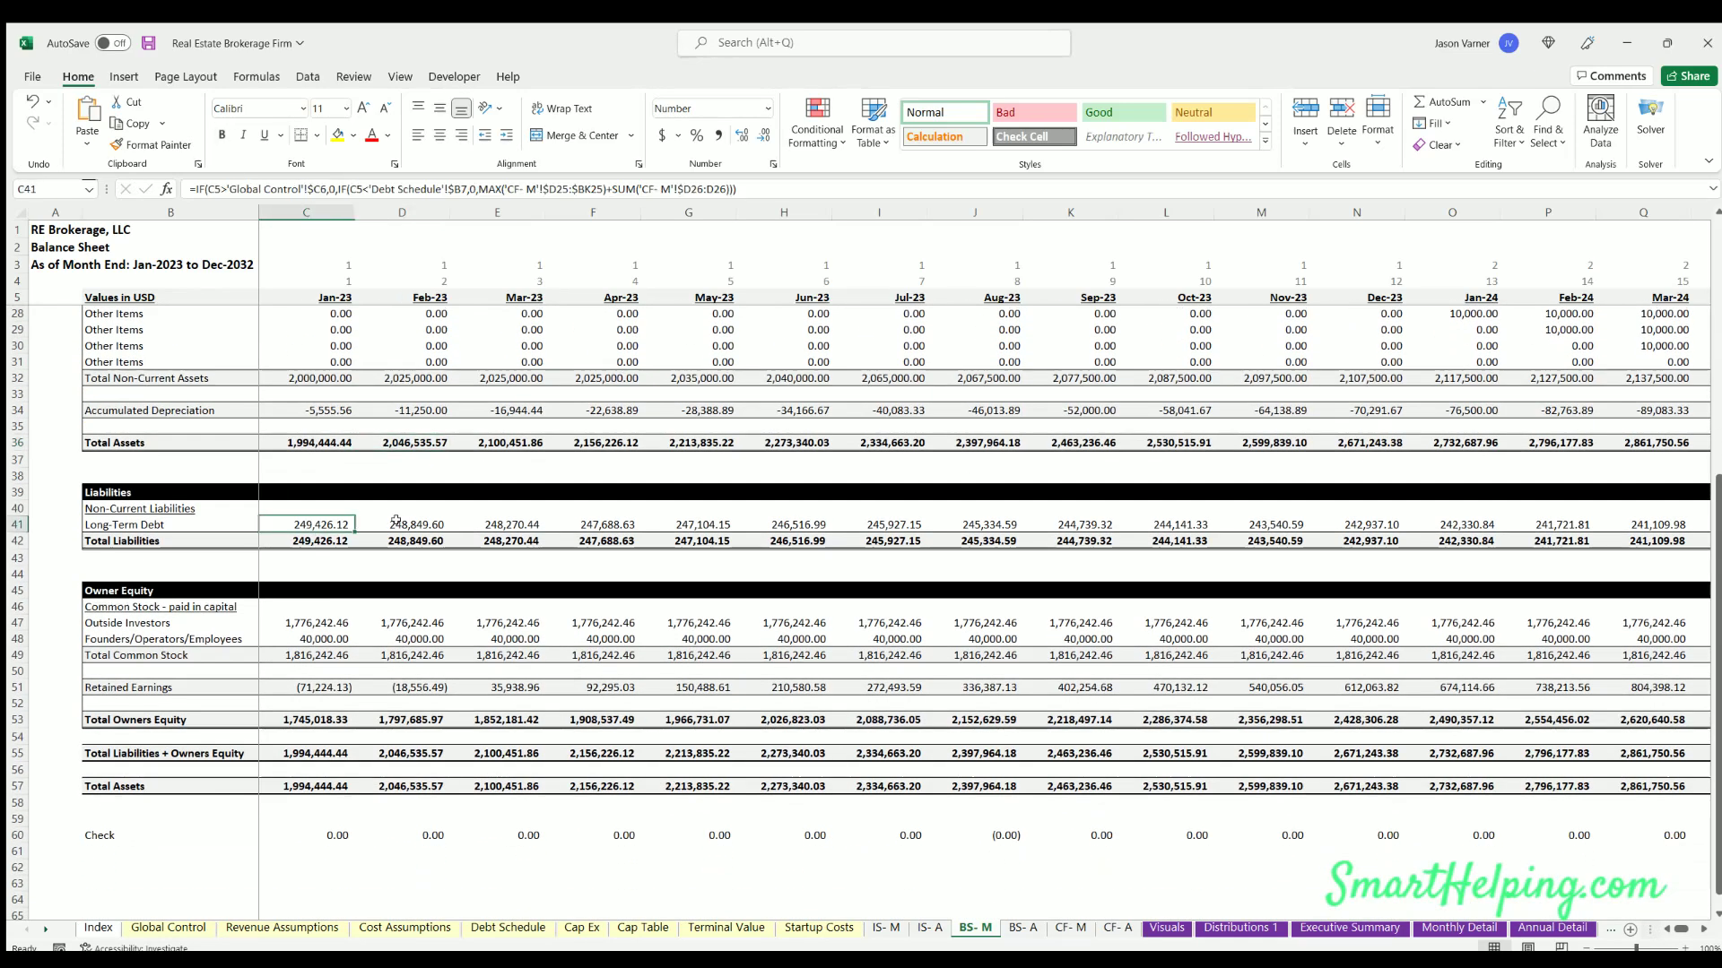
pyautogui.click(411, 525)
pyautogui.click(498, 525)
pyautogui.click(600, 524)
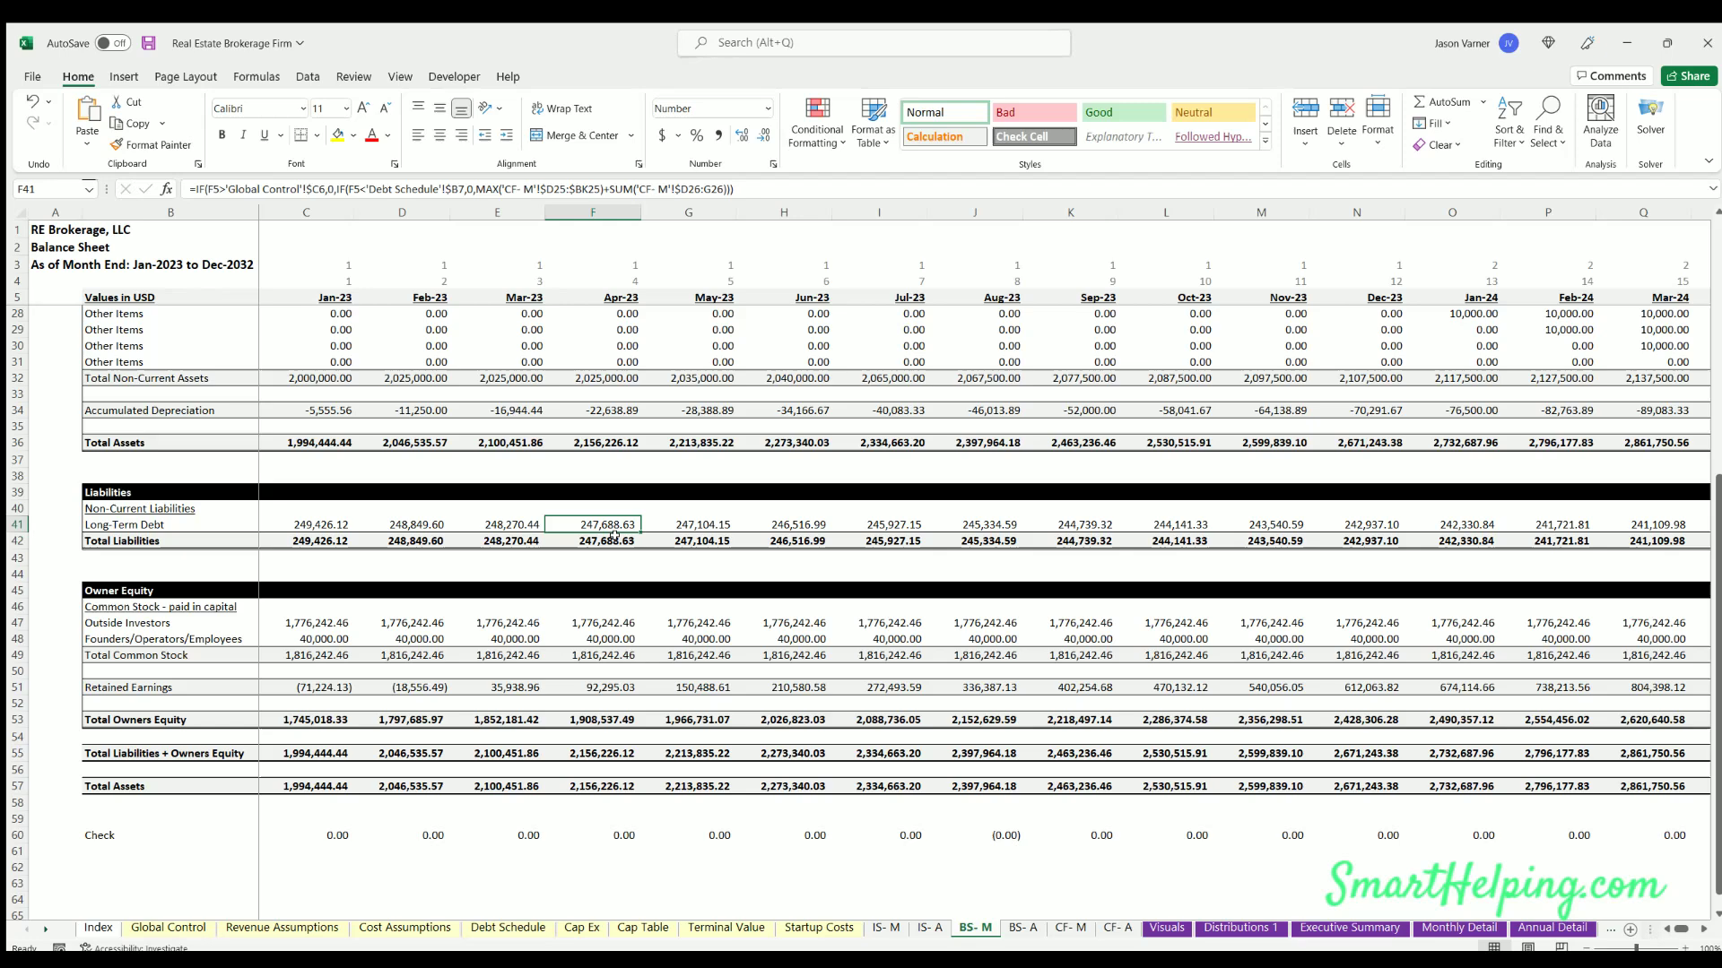
pyautogui.click(298, 623)
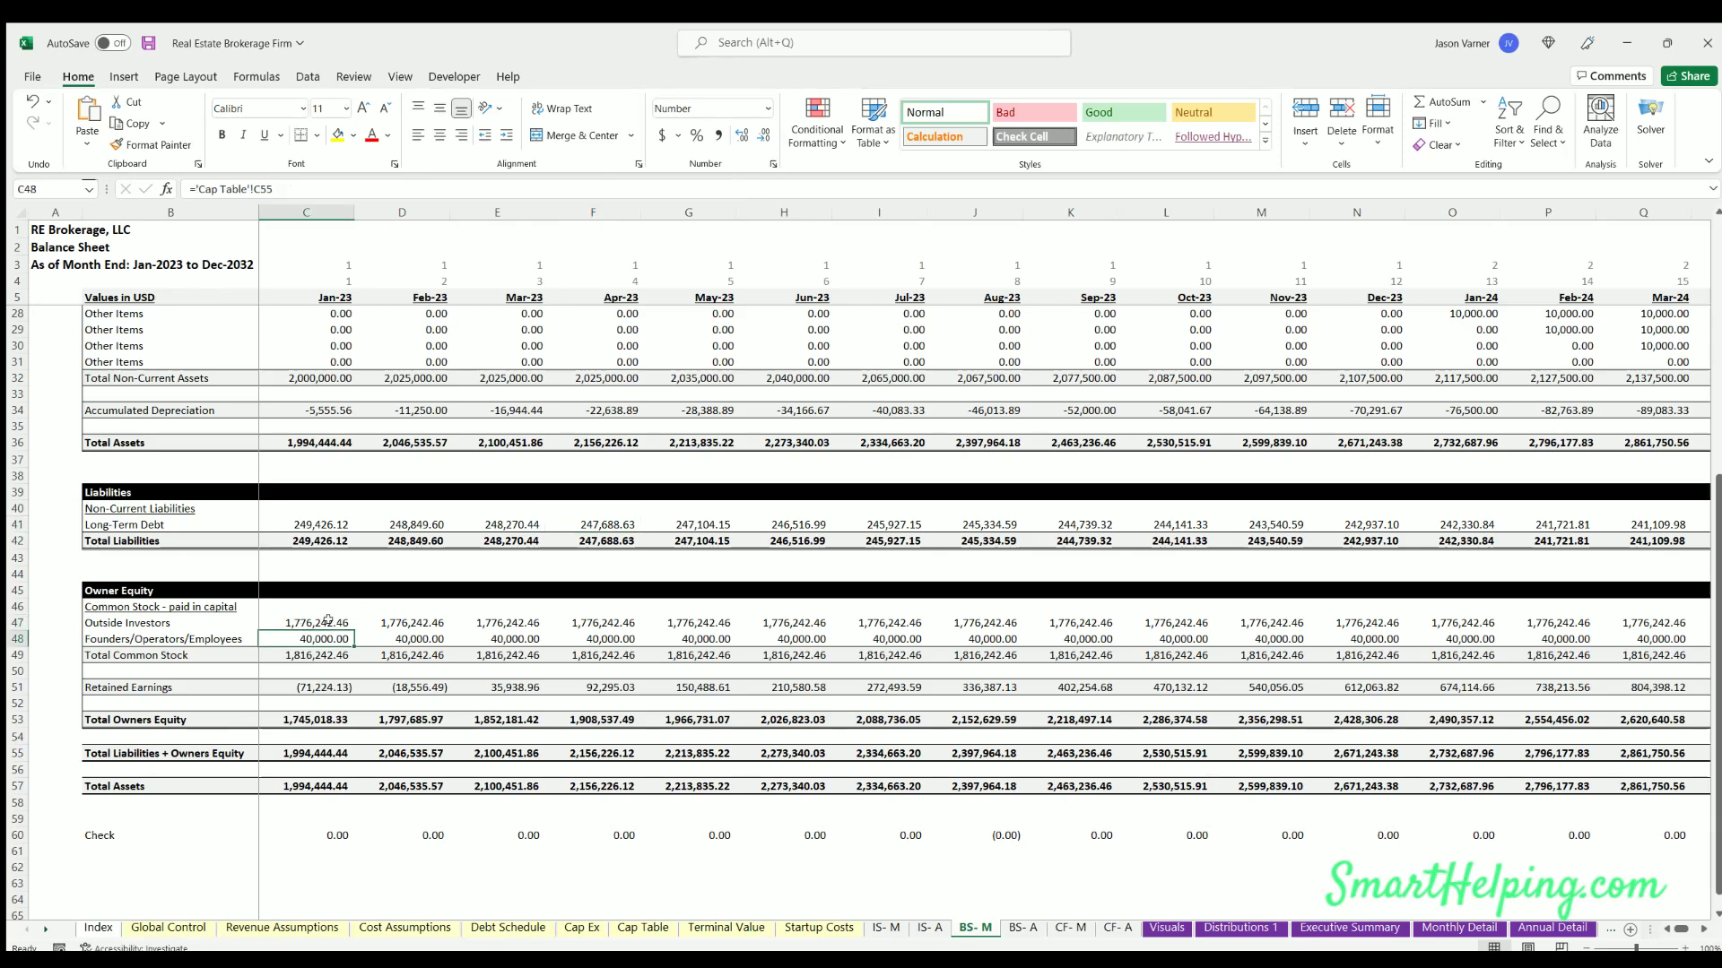
pyautogui.click(307, 638)
# - Trace the Jan-23 cash balance, Jan–Mar-23 retained earnings, and the lower Total Assets link
pyautogui.scroll(7, 310, 667)
pyautogui.click(331, 387)
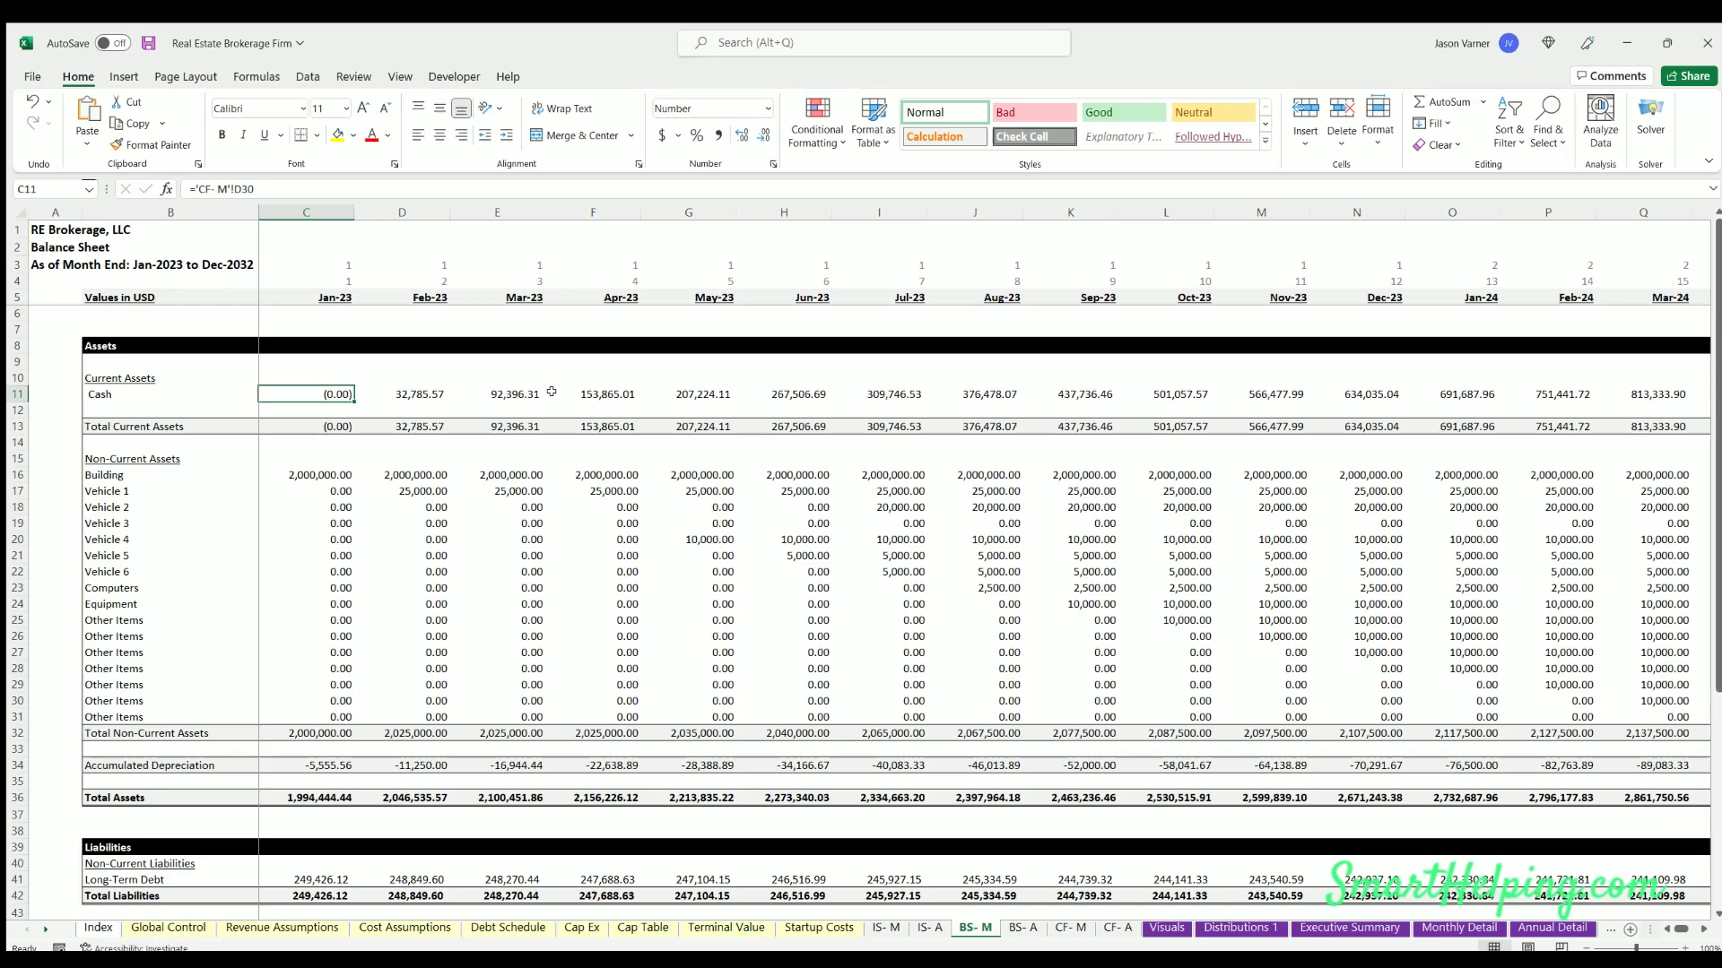
pyautogui.scroll(-7, 393, 604)
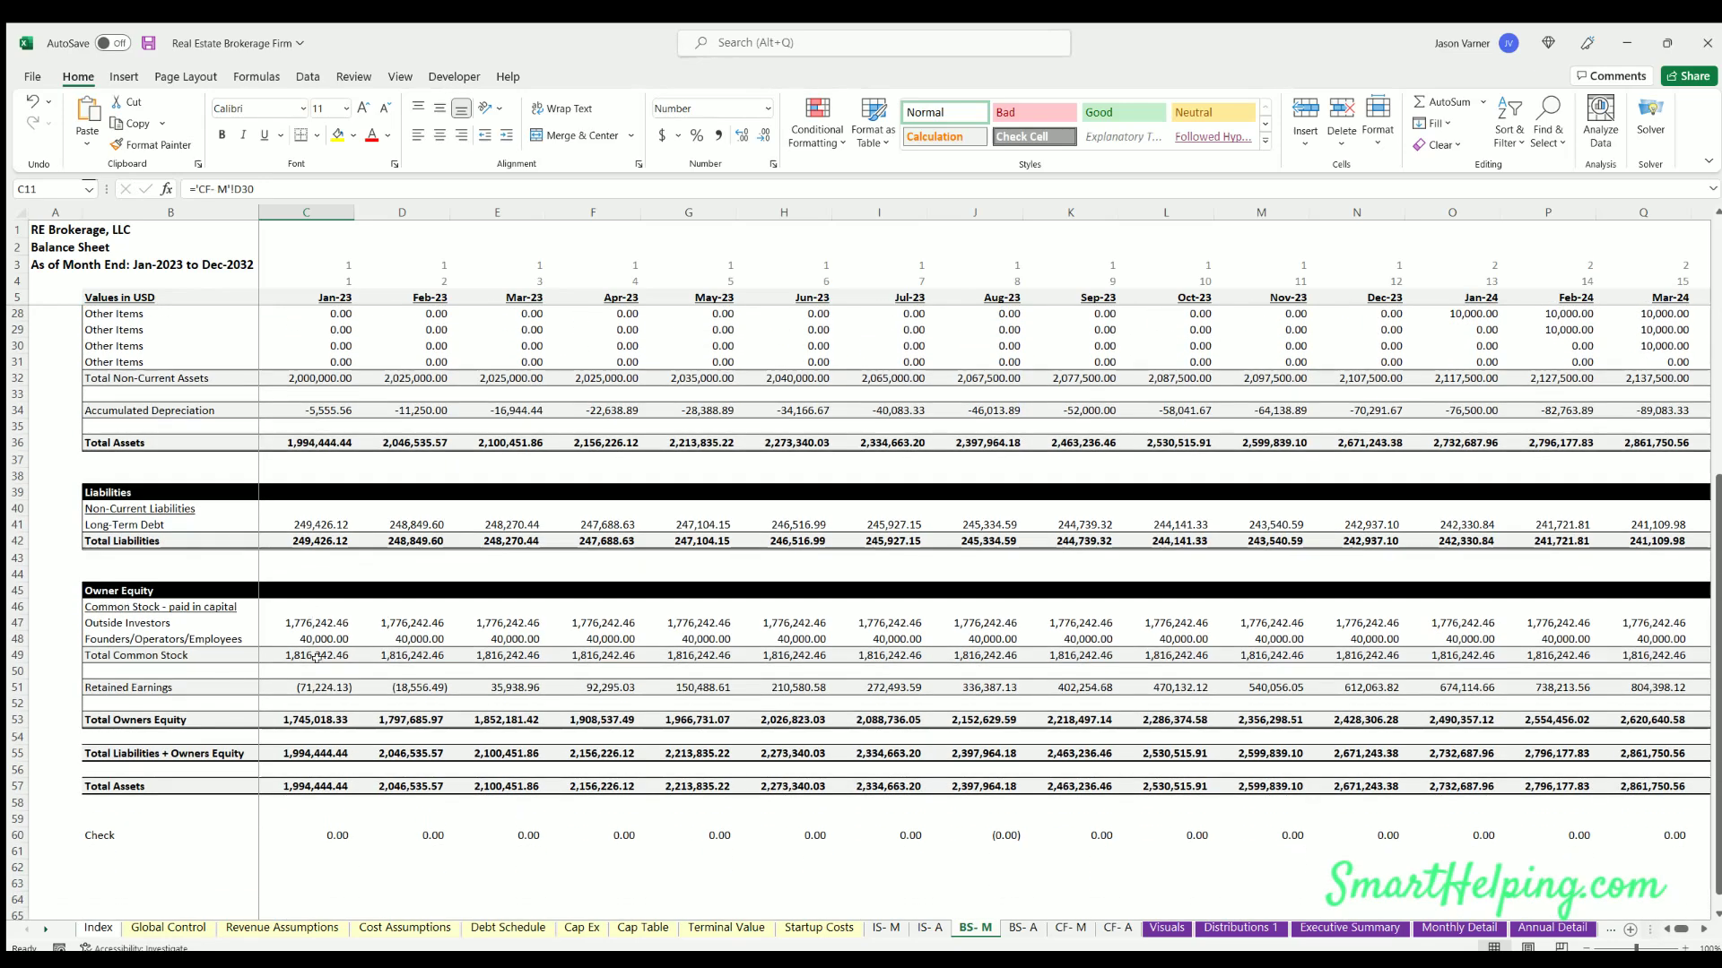
pyautogui.click(312, 686)
pyautogui.click(418, 683)
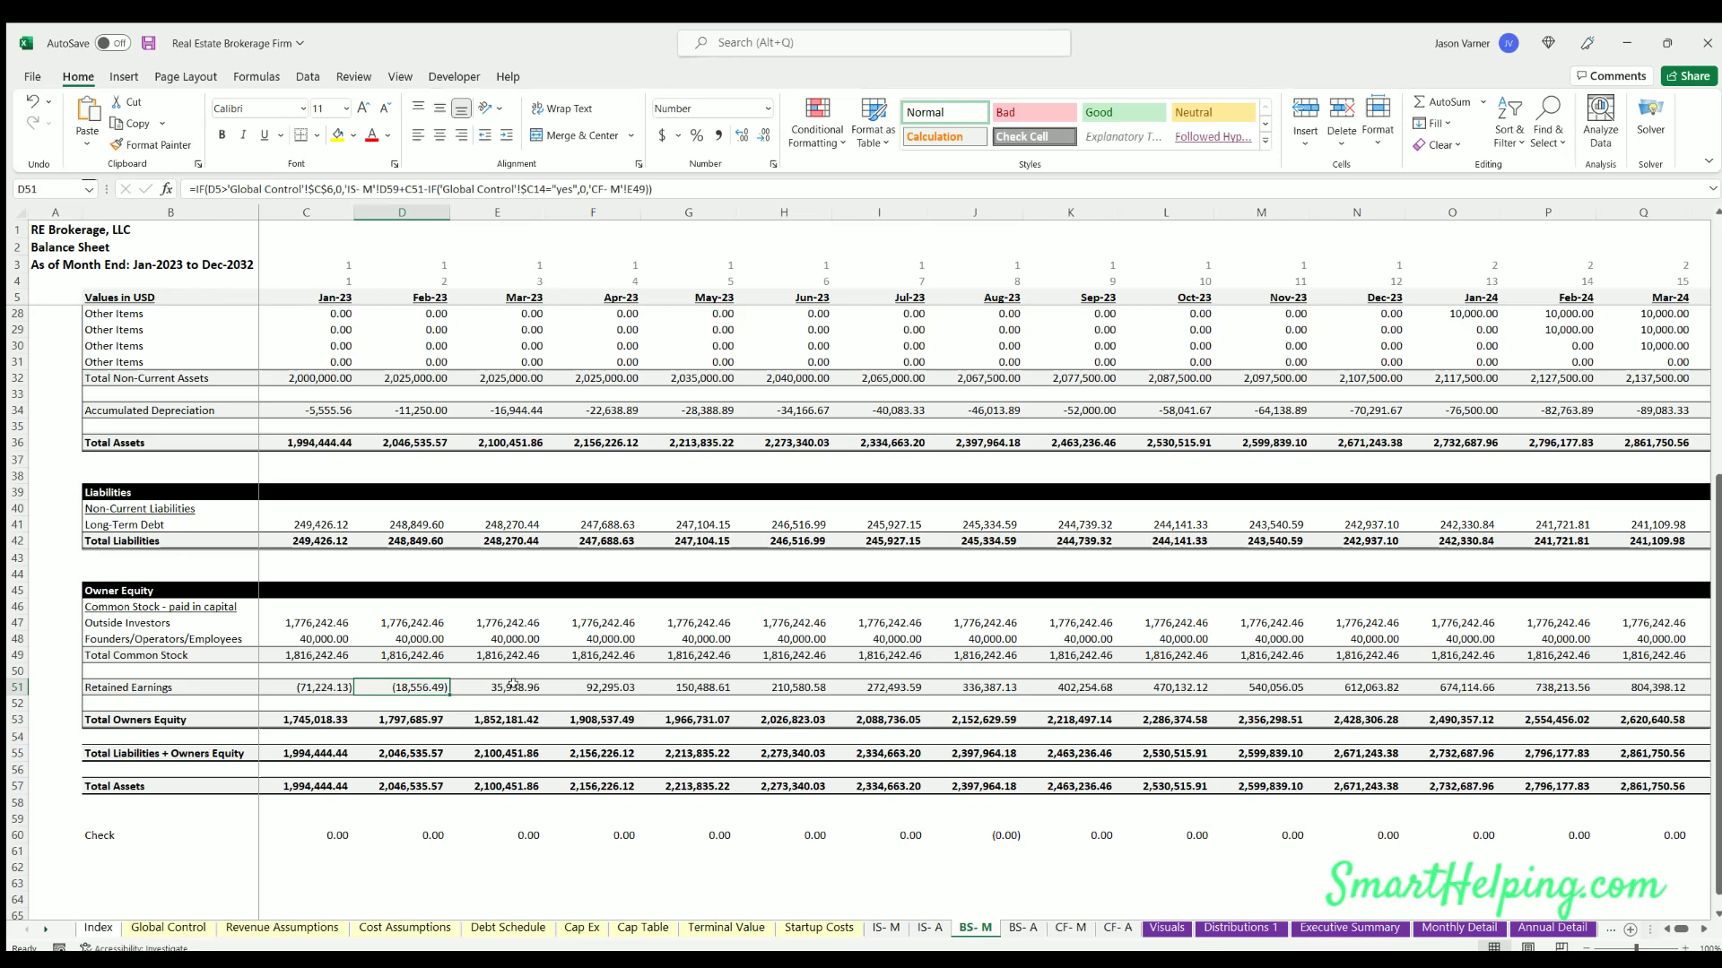
pyautogui.click(510, 686)
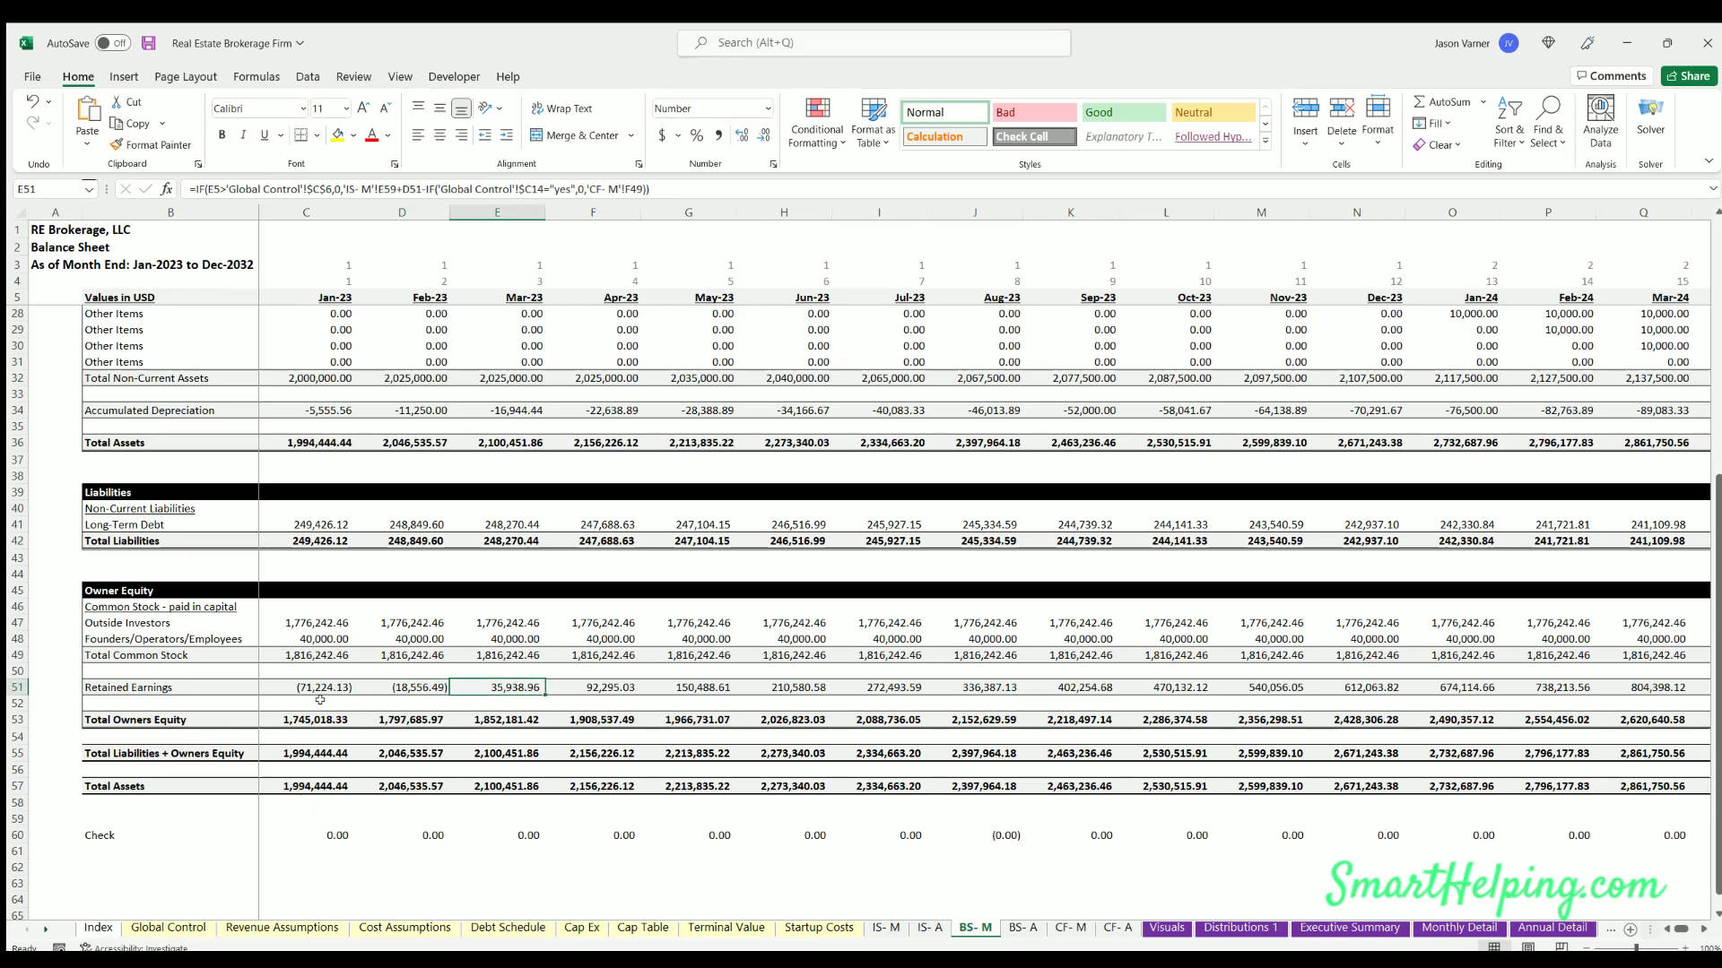
pyautogui.click(312, 776)
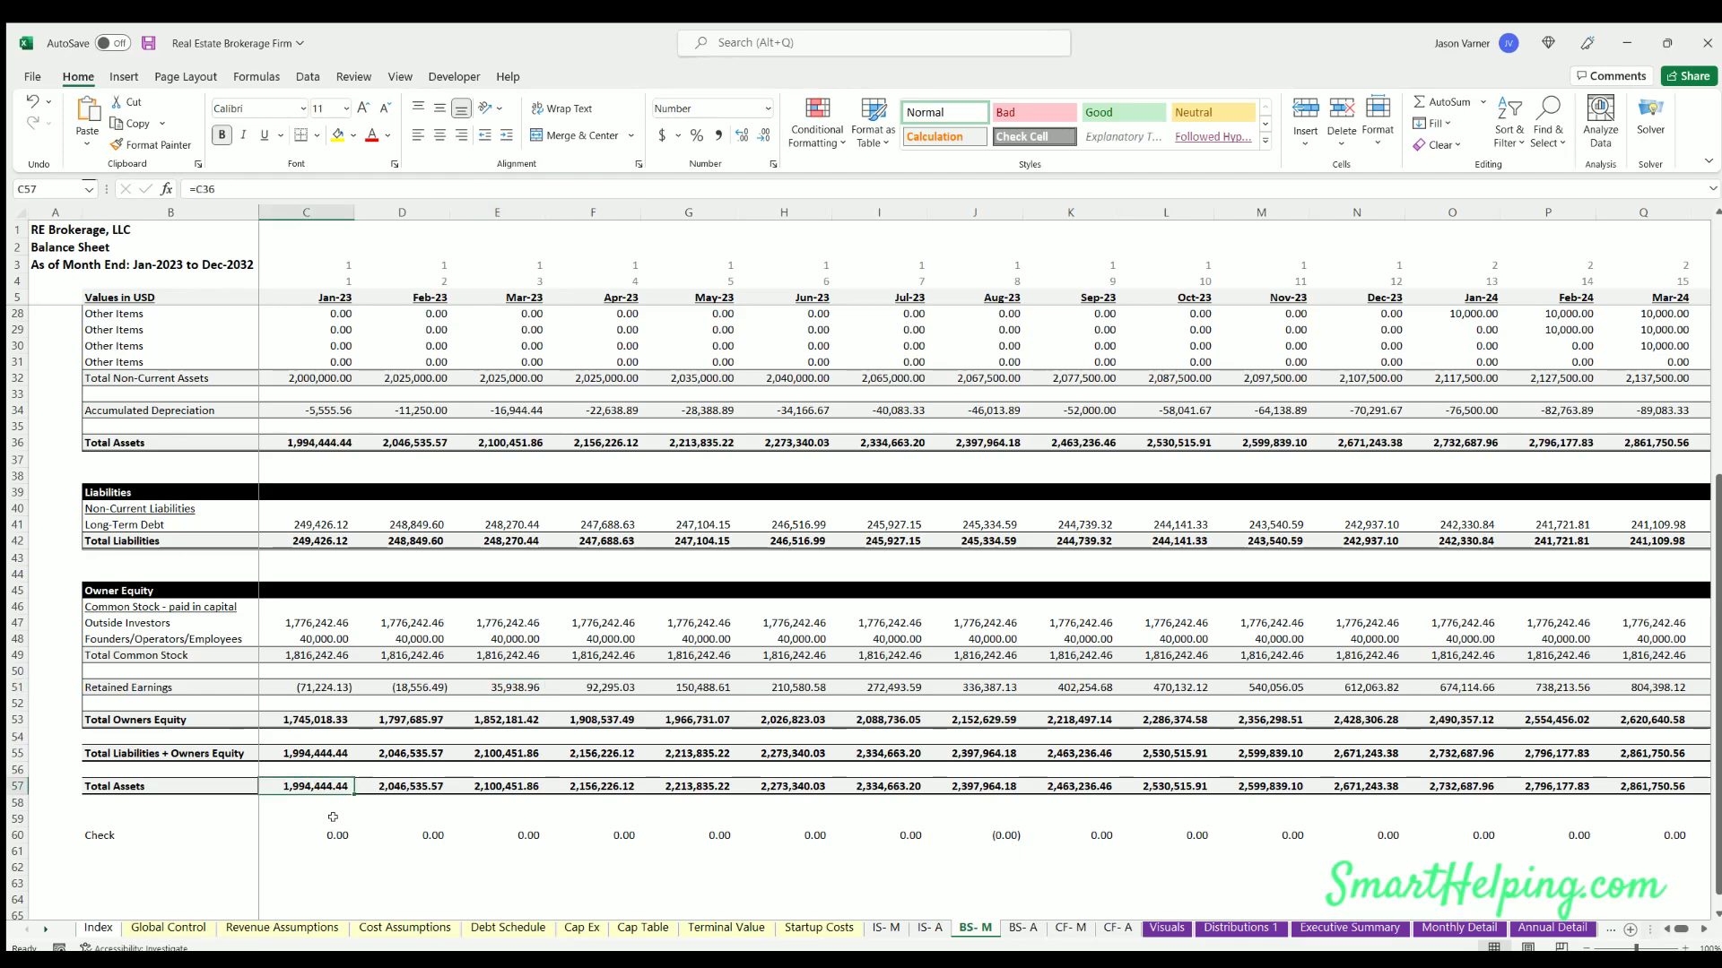
# - Bring the Jan-23 columns back into view and open the Global Control sheet
pyautogui.click(1682, 929)
pyautogui.click(1663, 928)
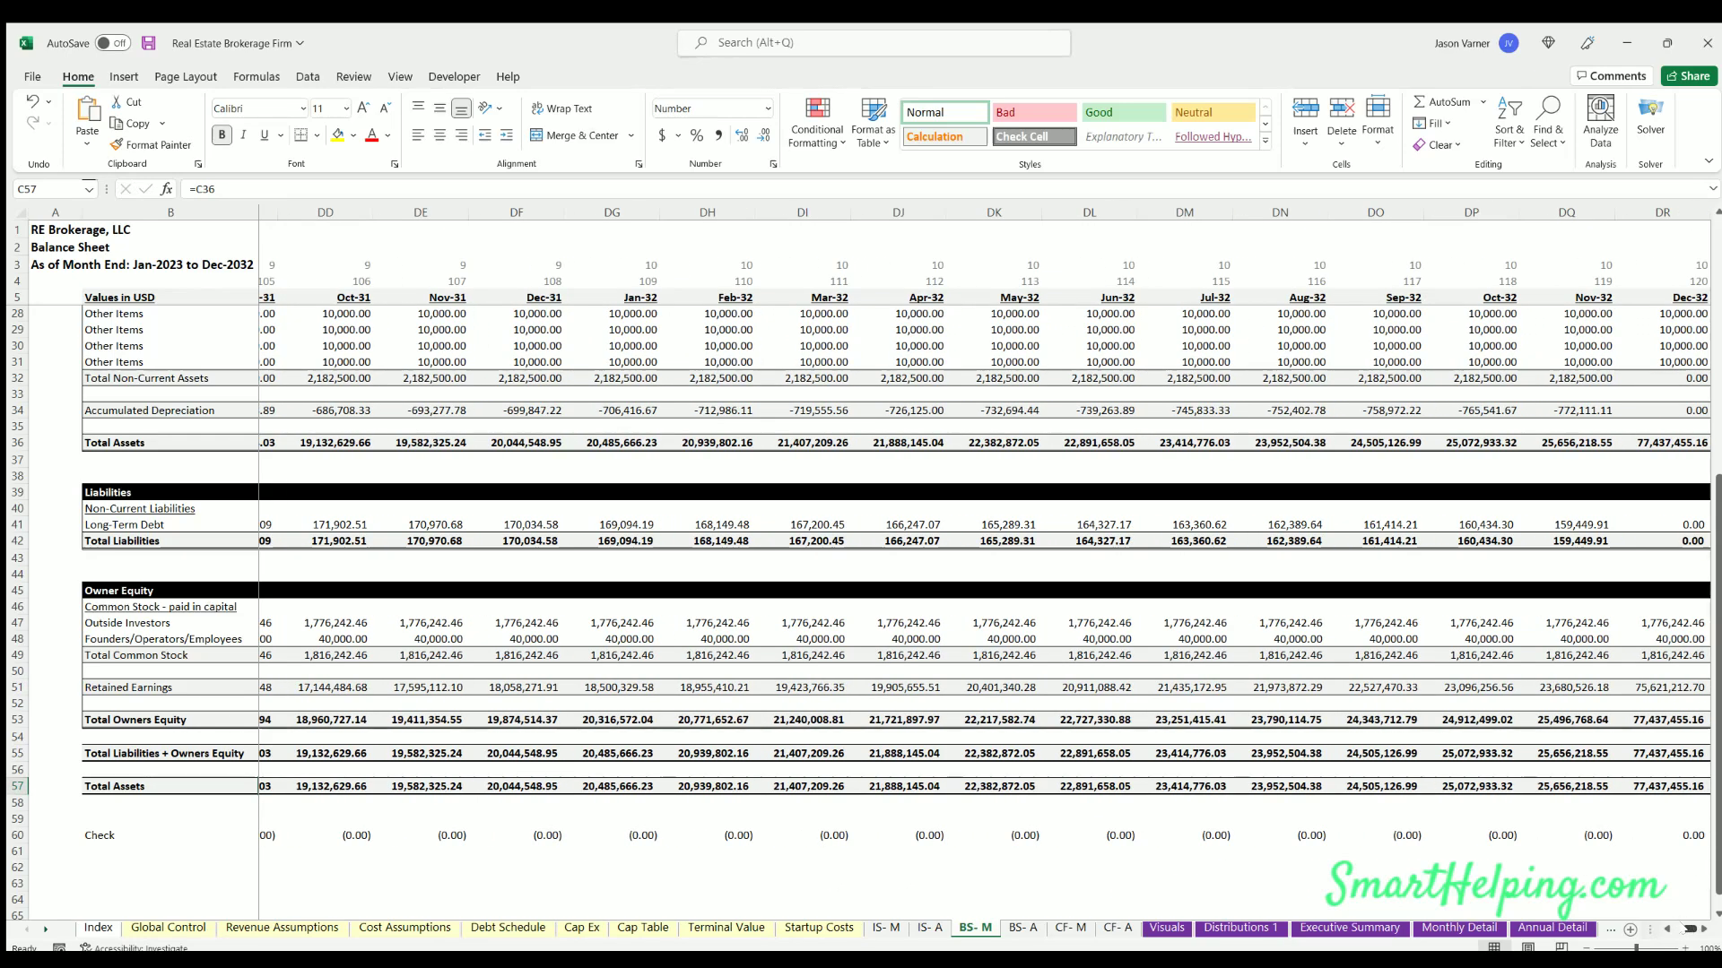
pyautogui.click(1661, 927)
pyautogui.scroll(7, 415, 683)
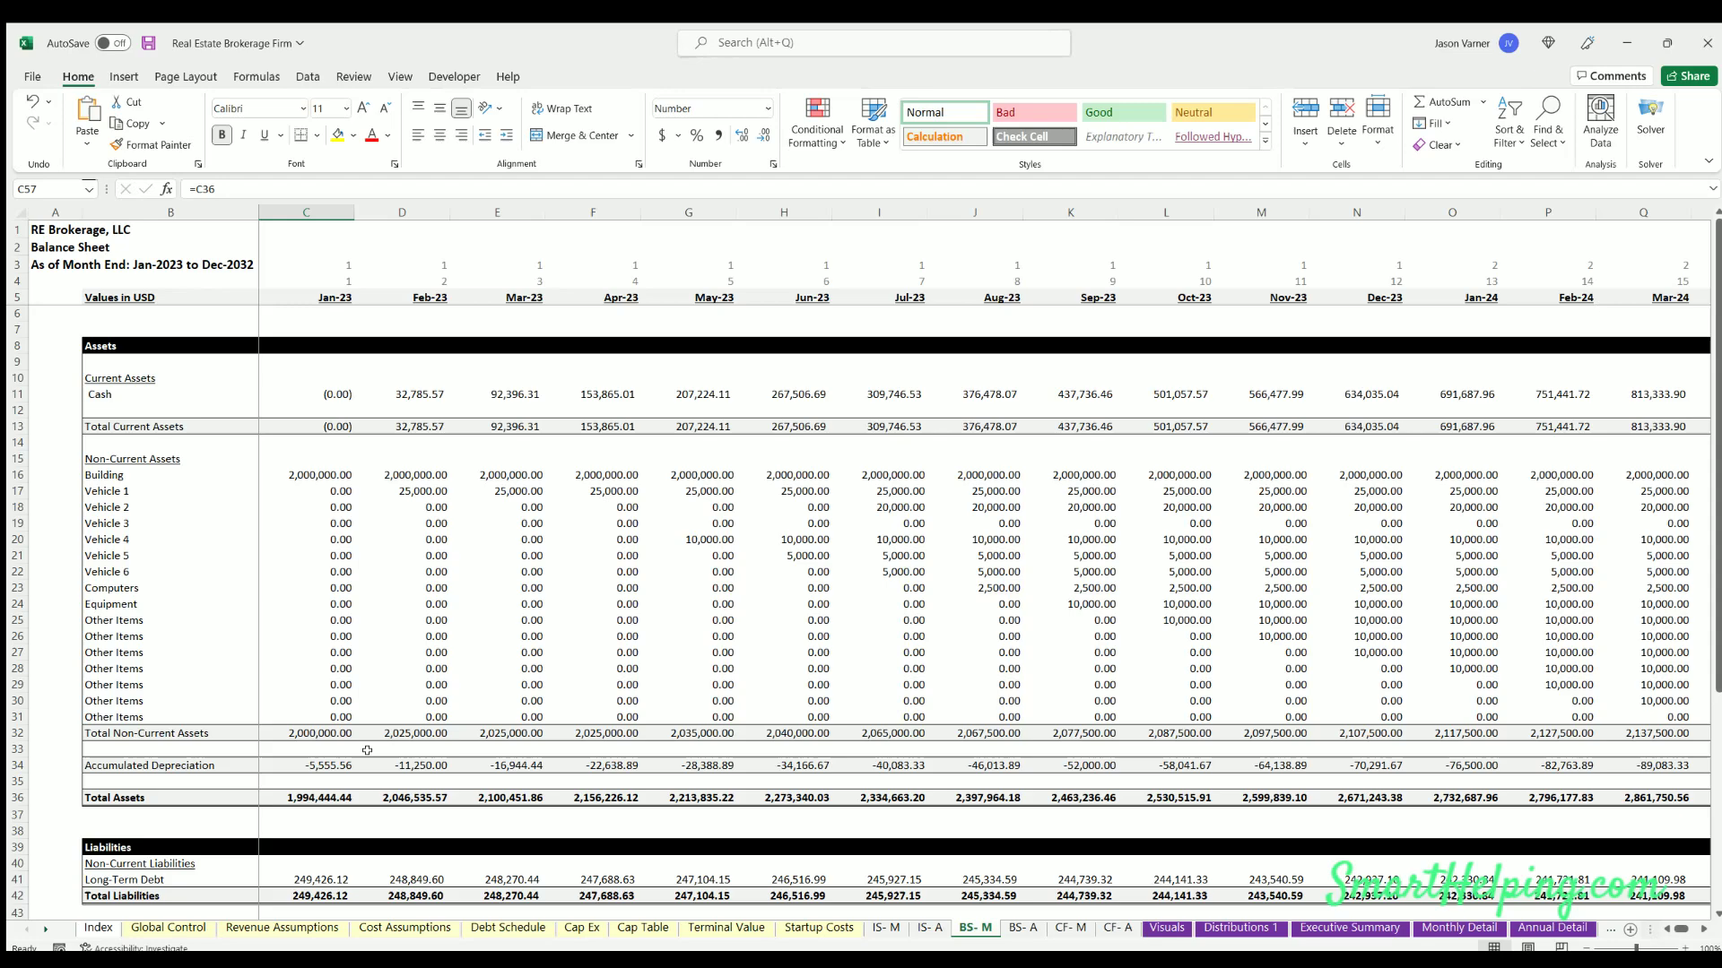
pyautogui.click(177, 928)
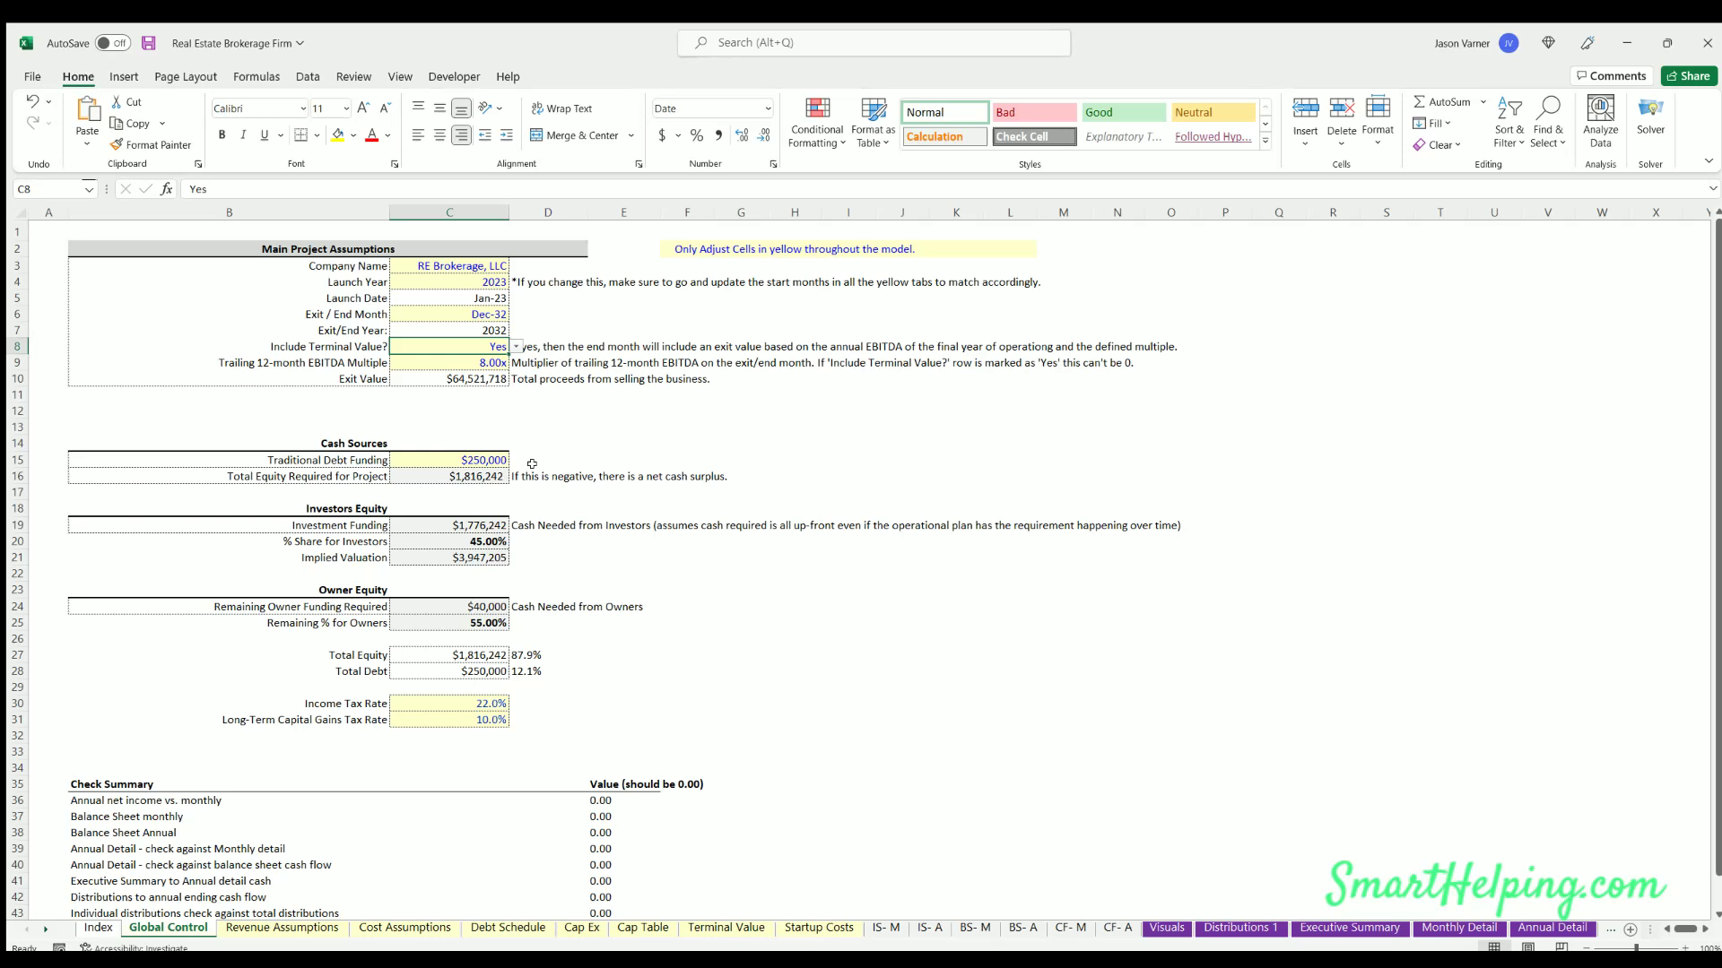
# - Review the Include Terminal Value setting and trailing 12-month EBITDA multiple of 8, then return to BS- M
pyautogui.click(535, 360)
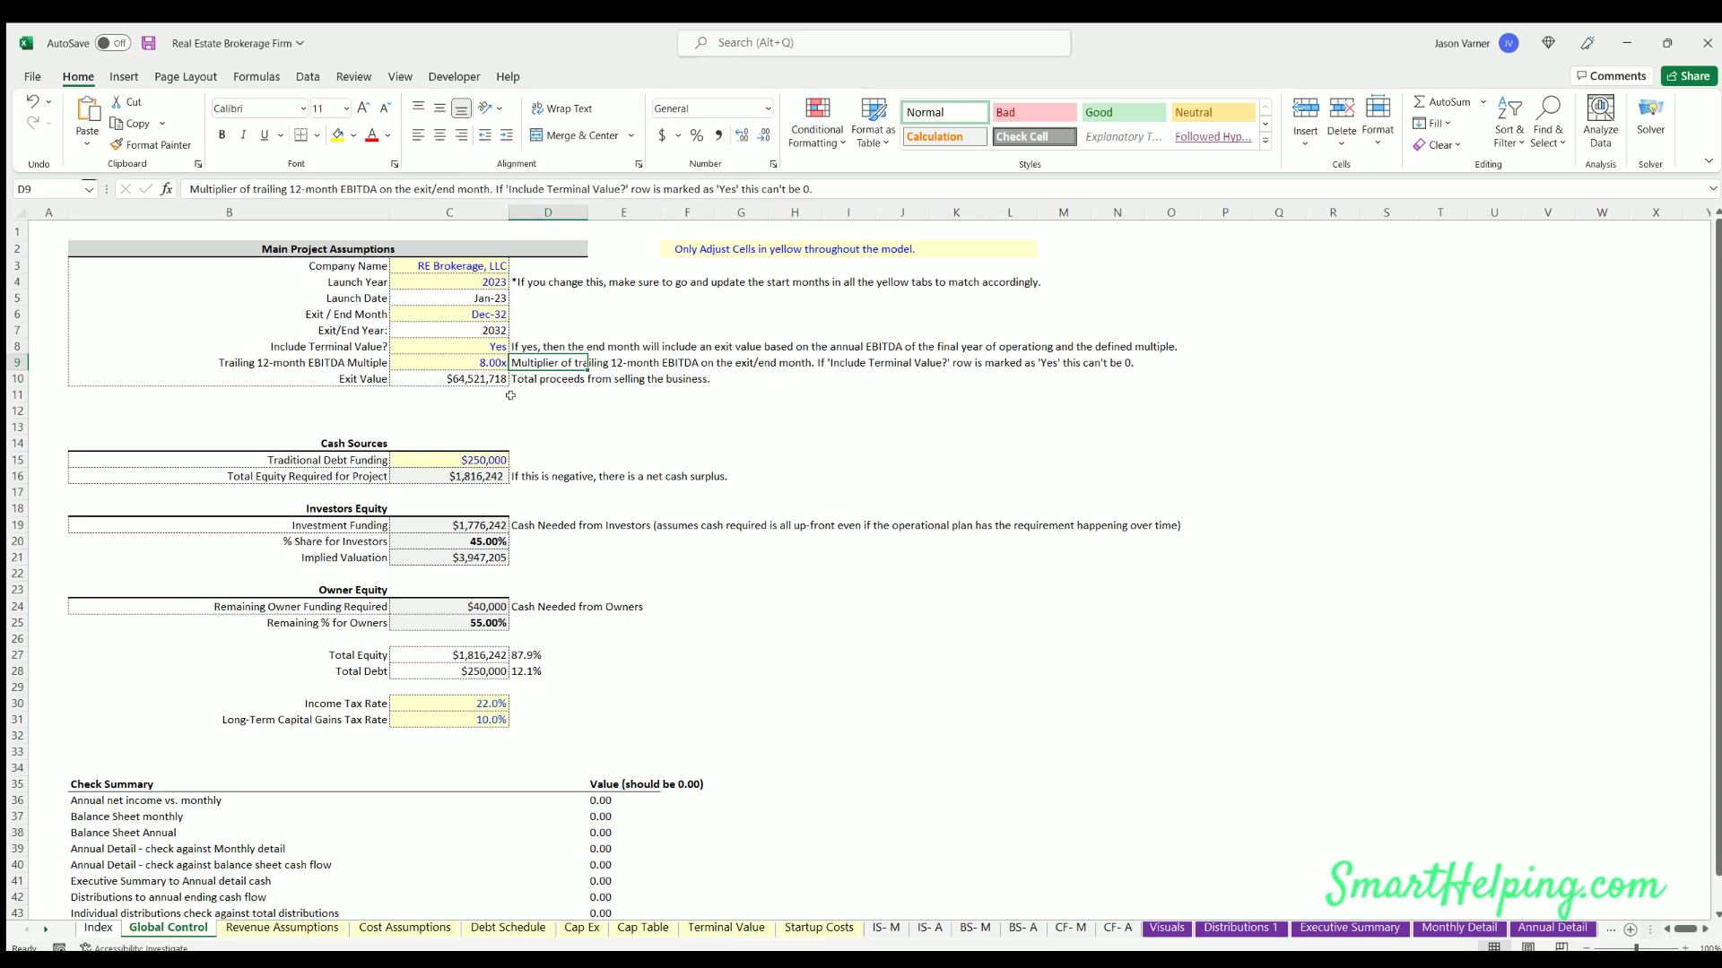
pyautogui.click(473, 358)
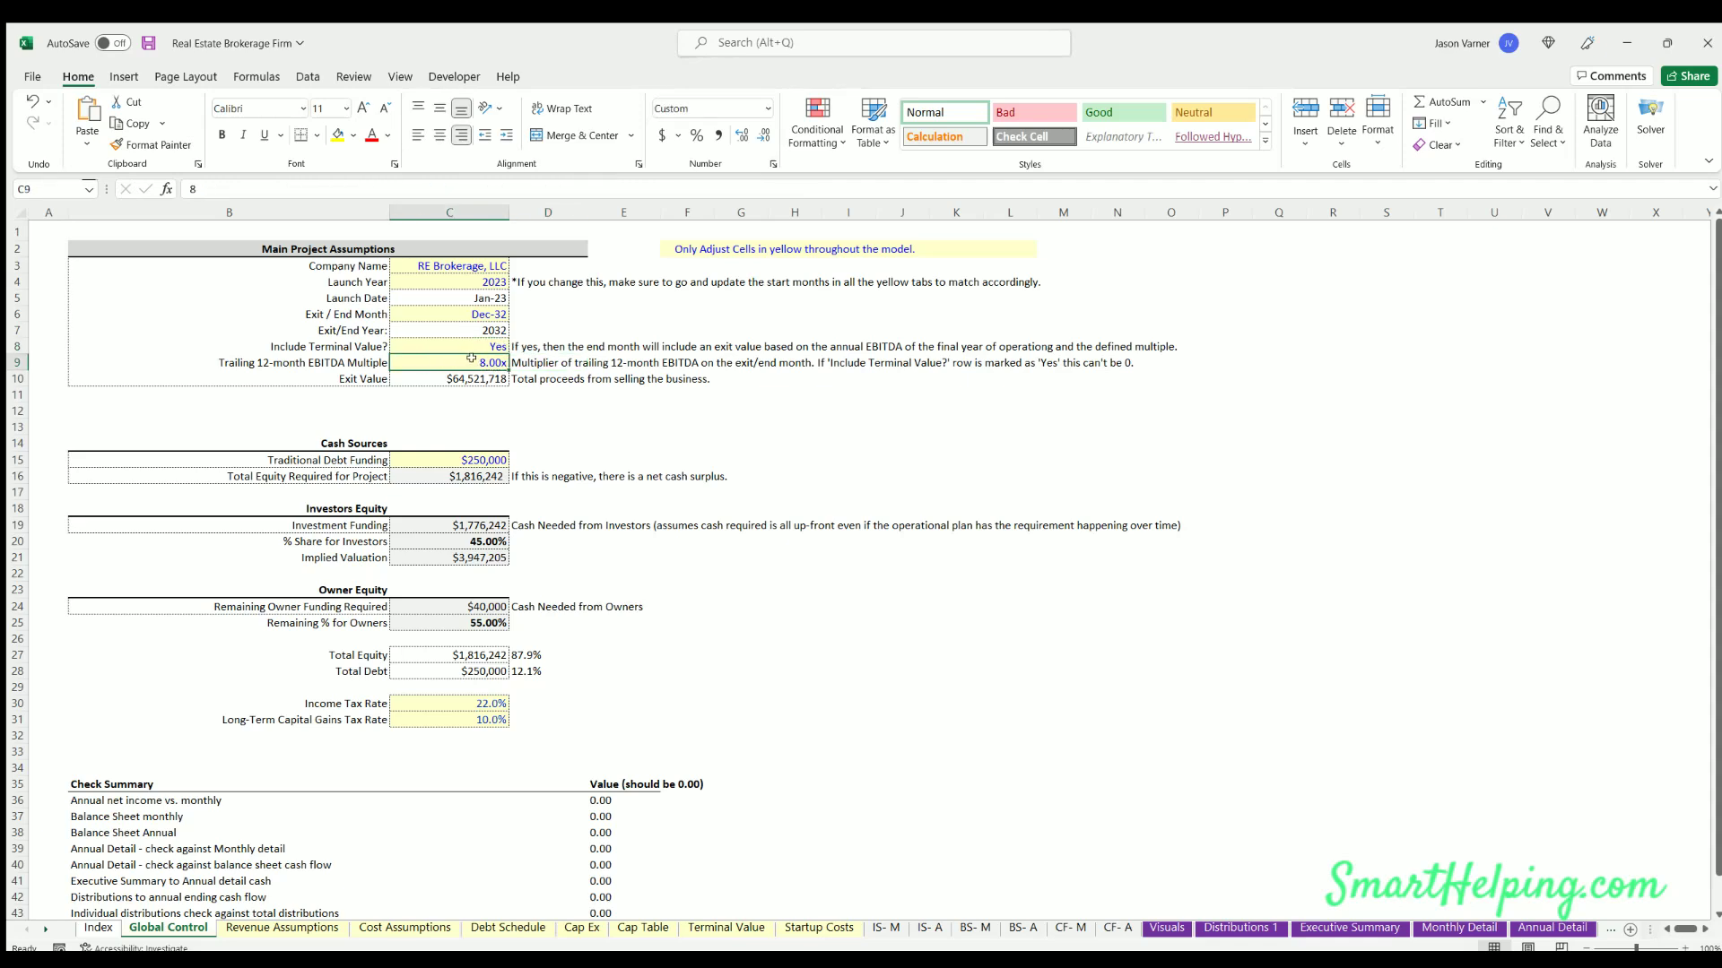
pyautogui.click(471, 342)
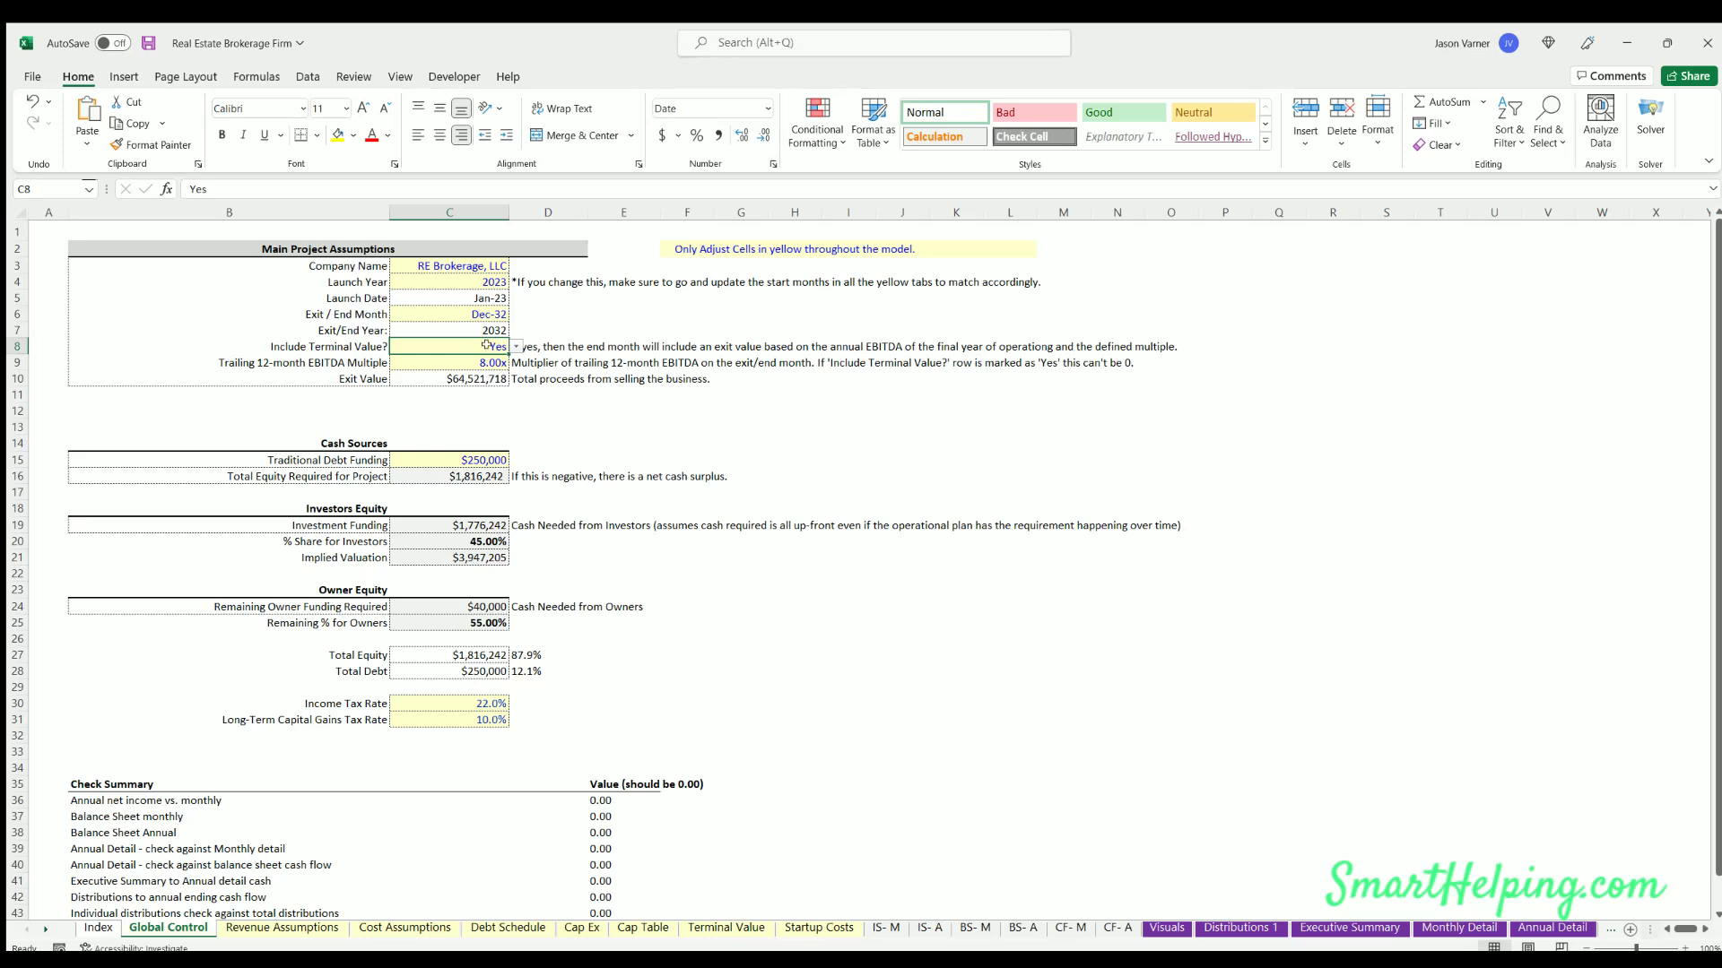
pyautogui.click(470, 360)
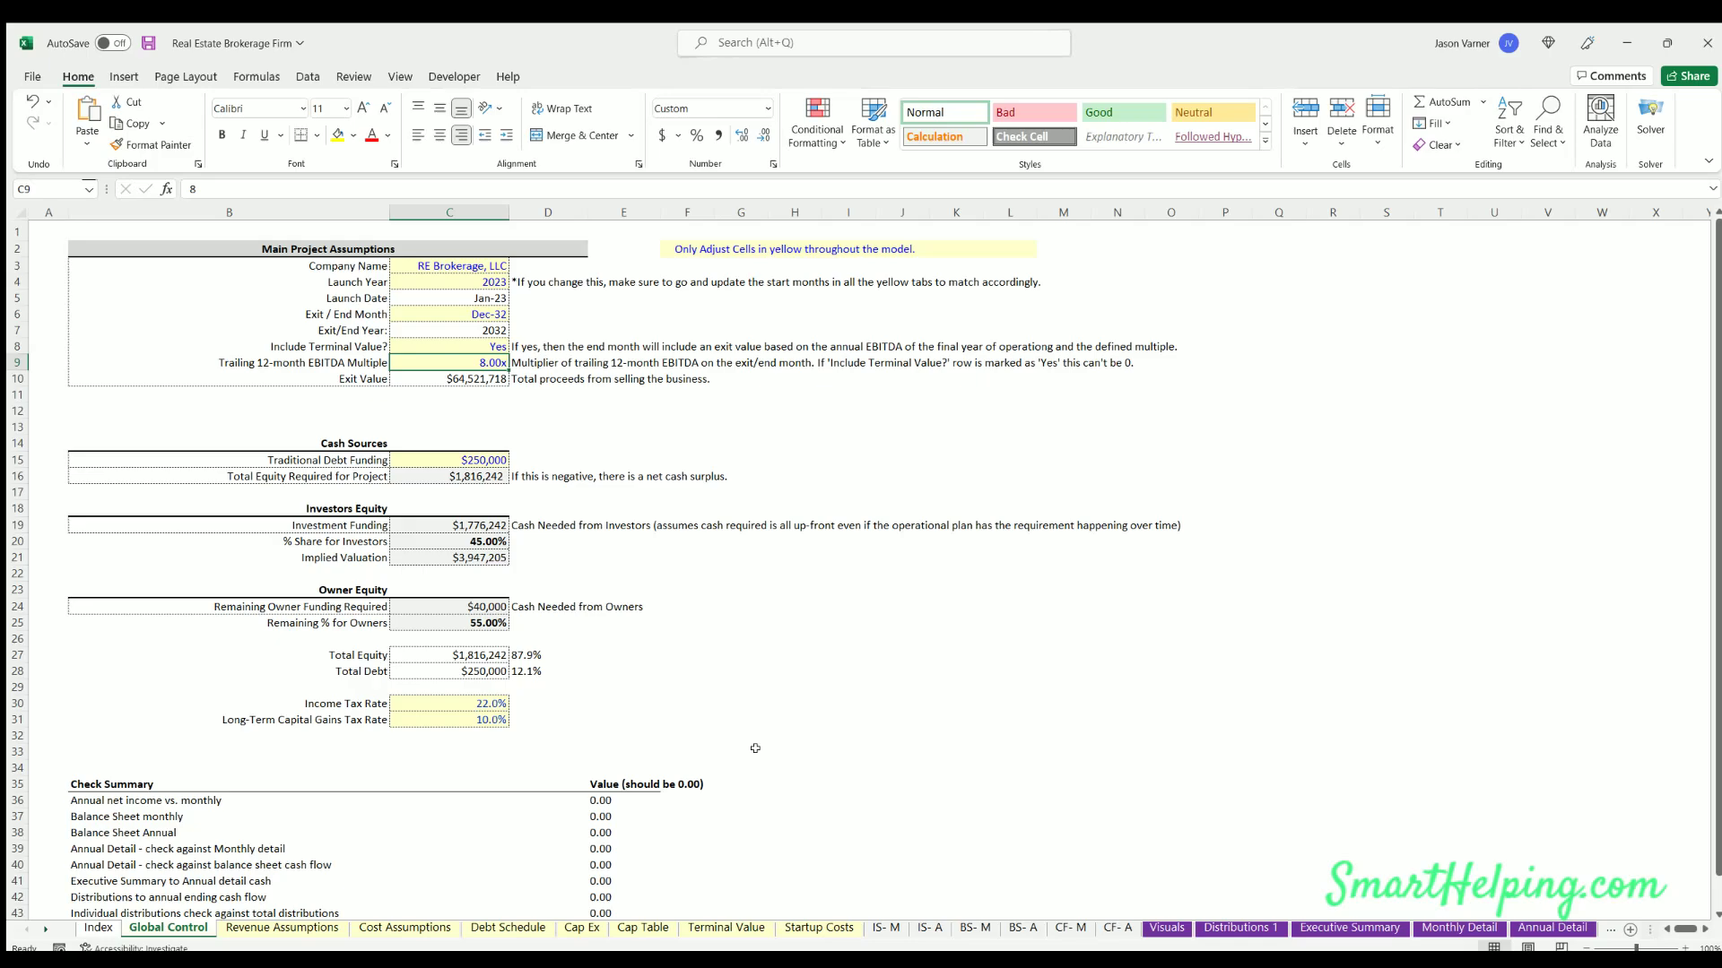
pyautogui.click(966, 927)
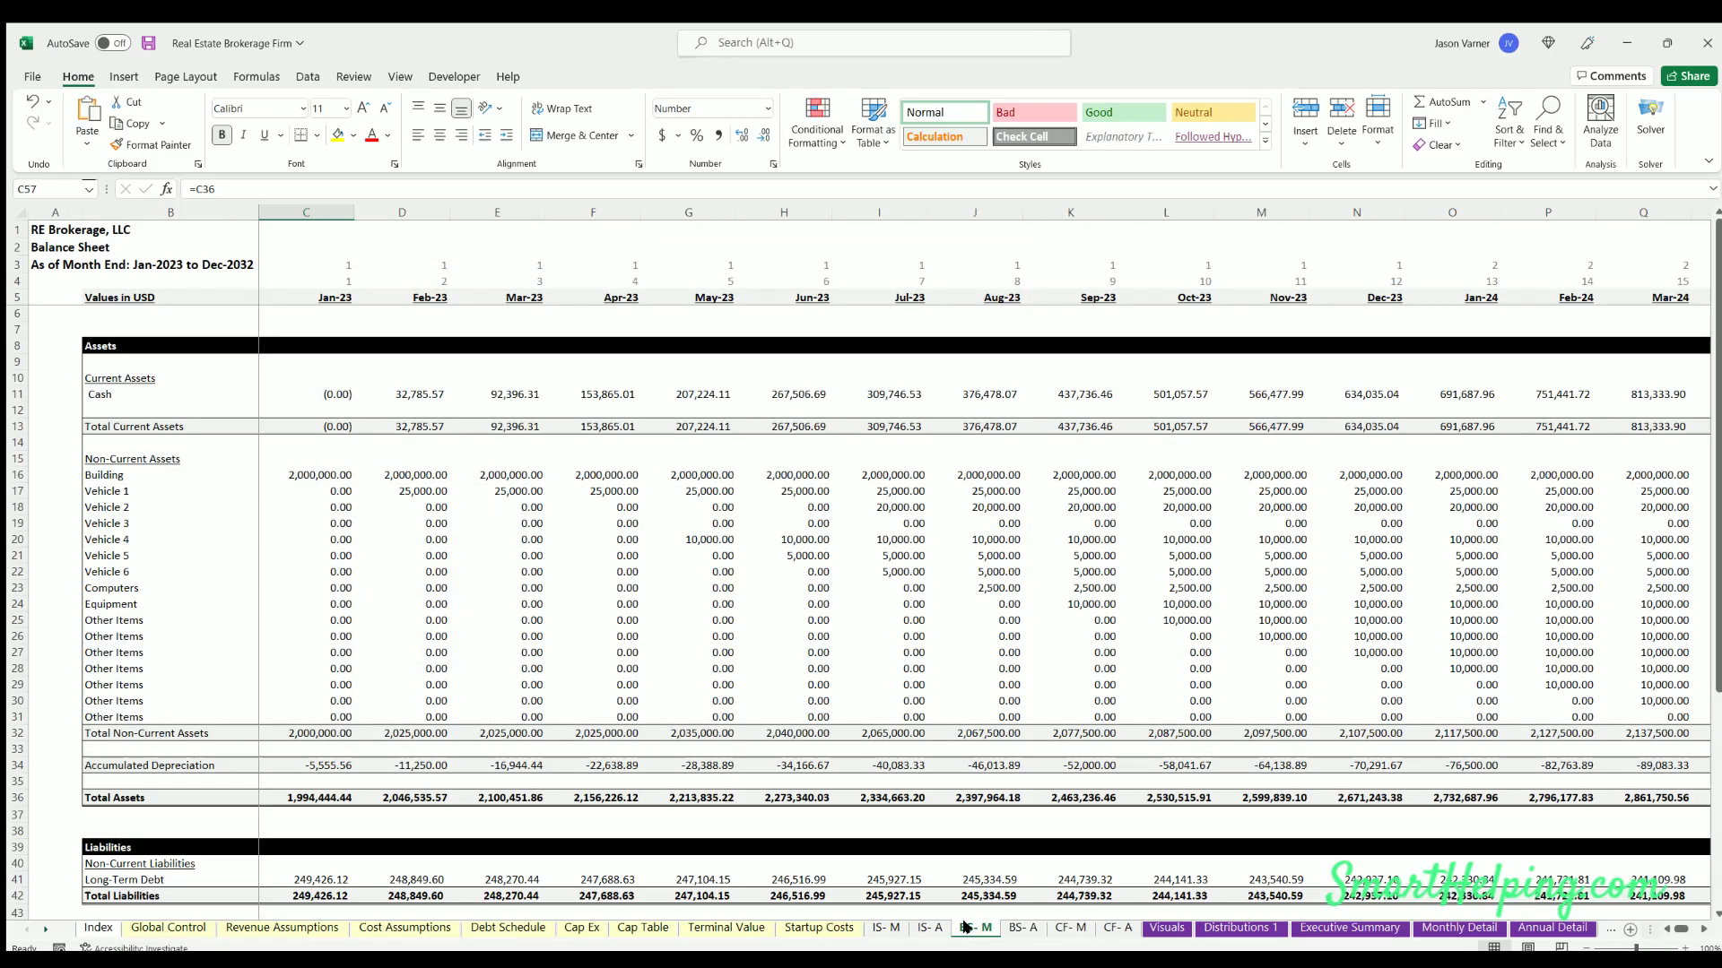
# - Check the monthly cash flow's Feb and Mar-23 net change in cash, then view annual cash flow and Visuals
pyautogui.scroll(-6, 679, 729)
pyautogui.scroll(6, 679, 729)
pyautogui.click(1062, 929)
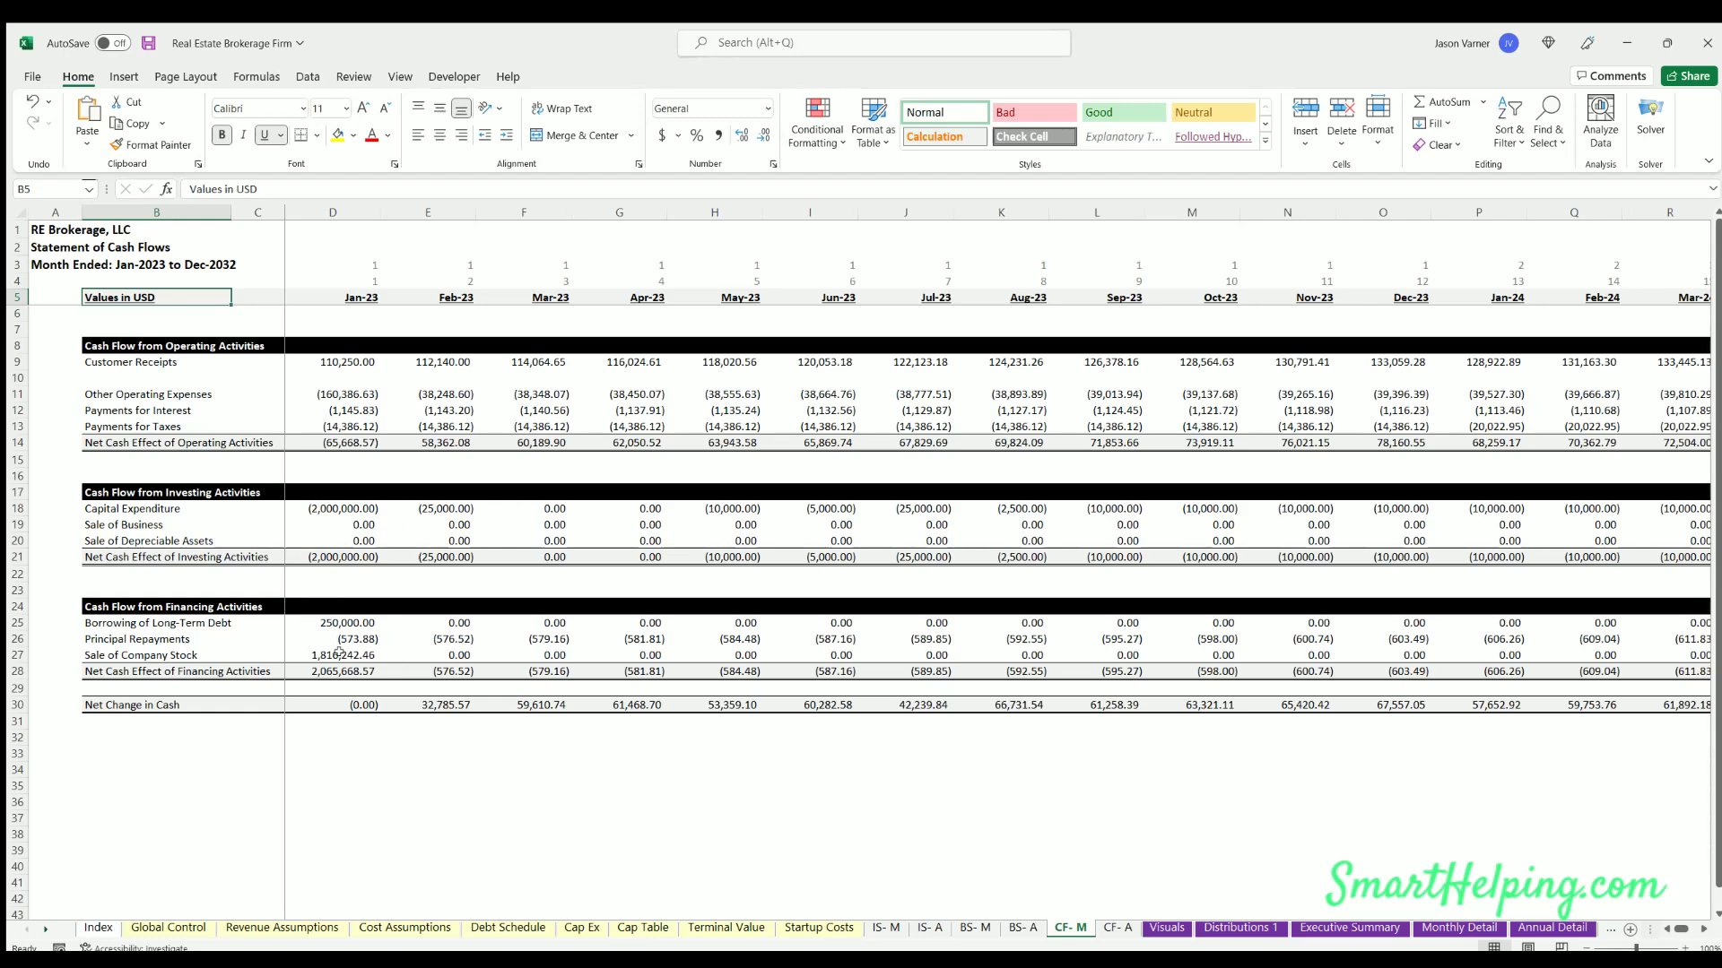
pyautogui.click(332, 703)
pyautogui.press('Right')
pyautogui.press('Right')
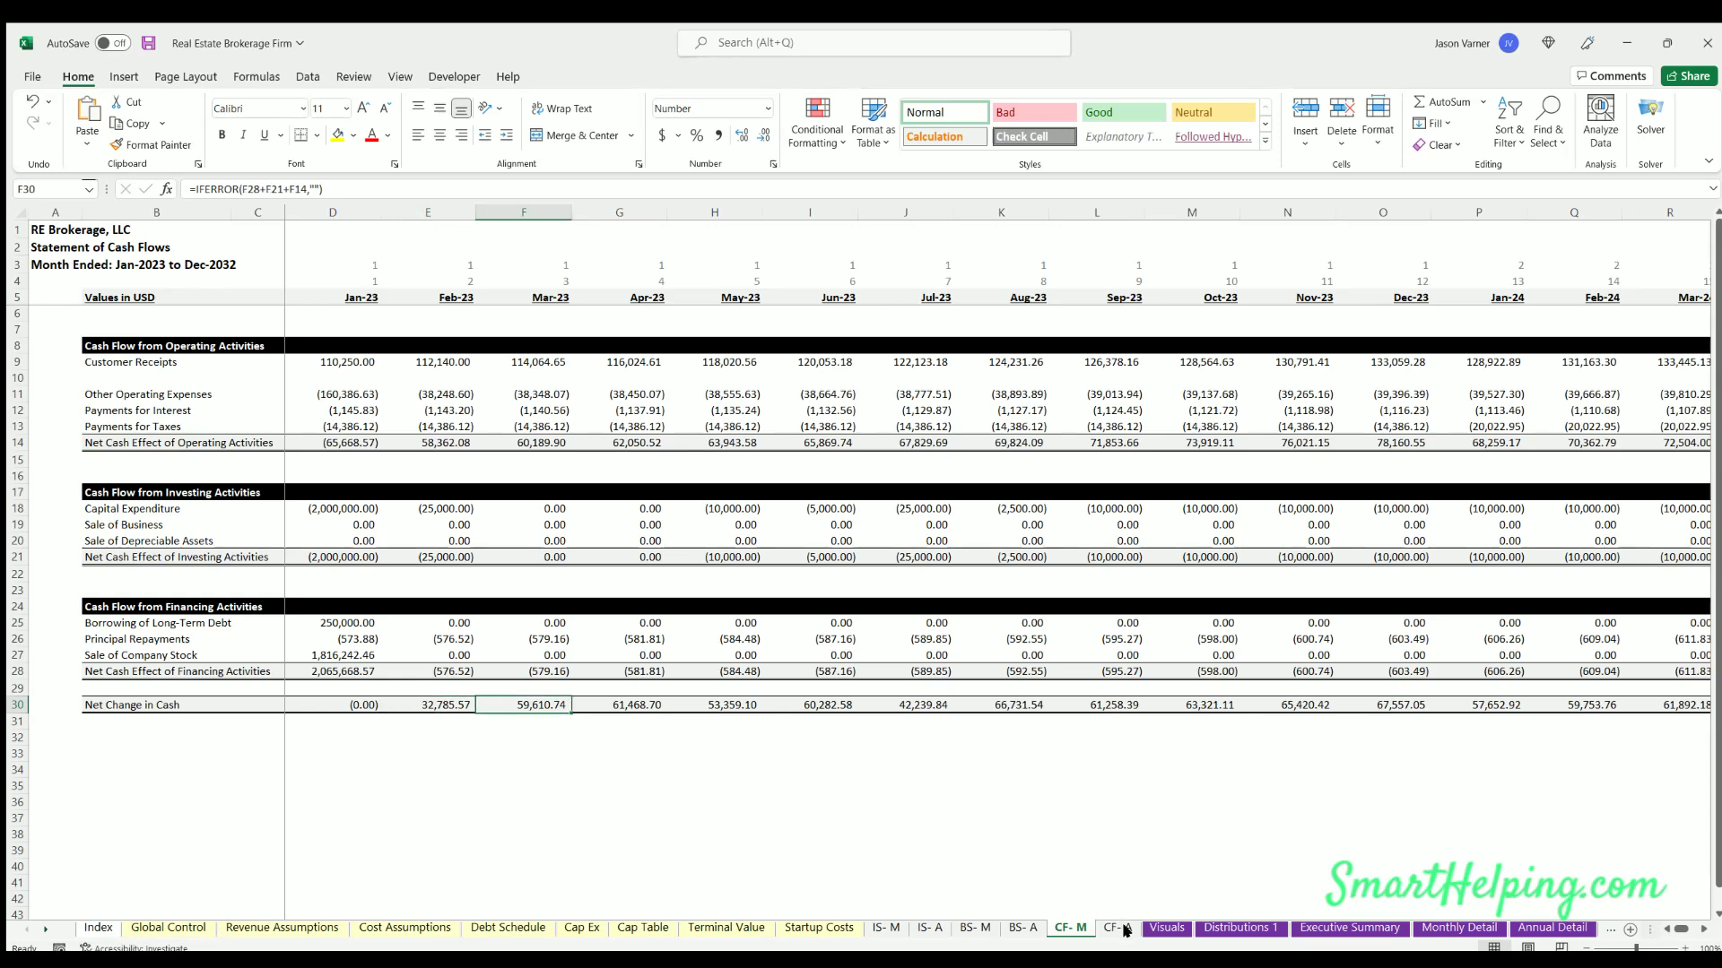
pyautogui.click(1117, 928)
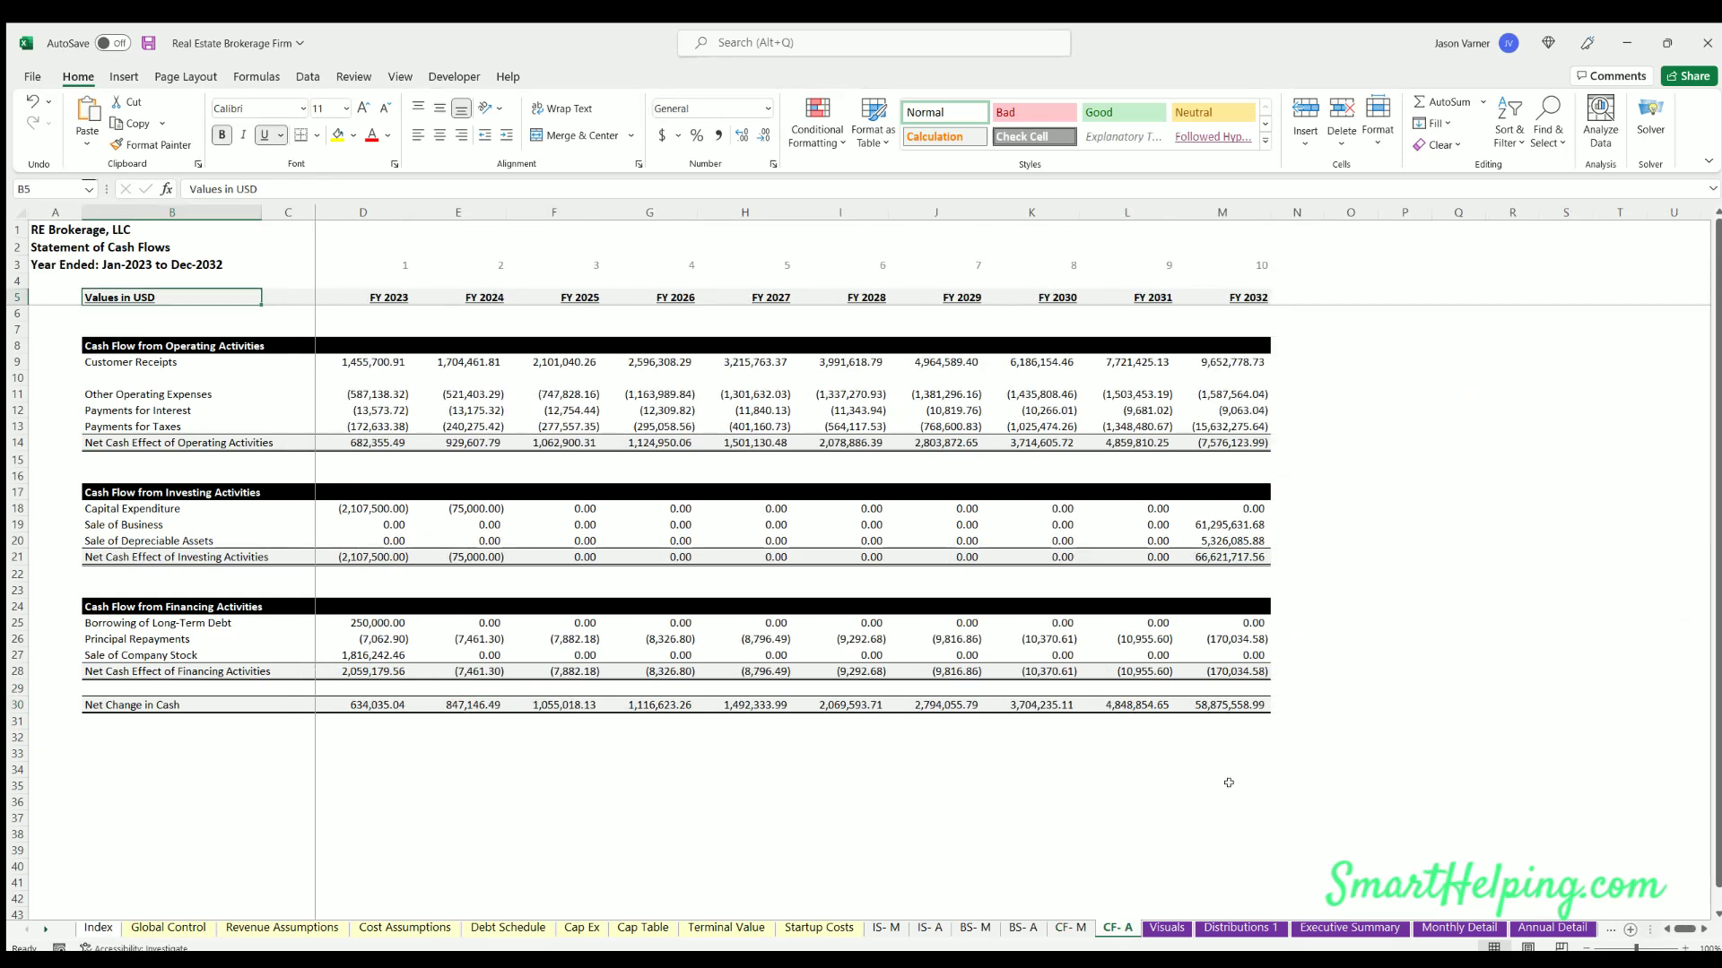
pyautogui.click(1166, 927)
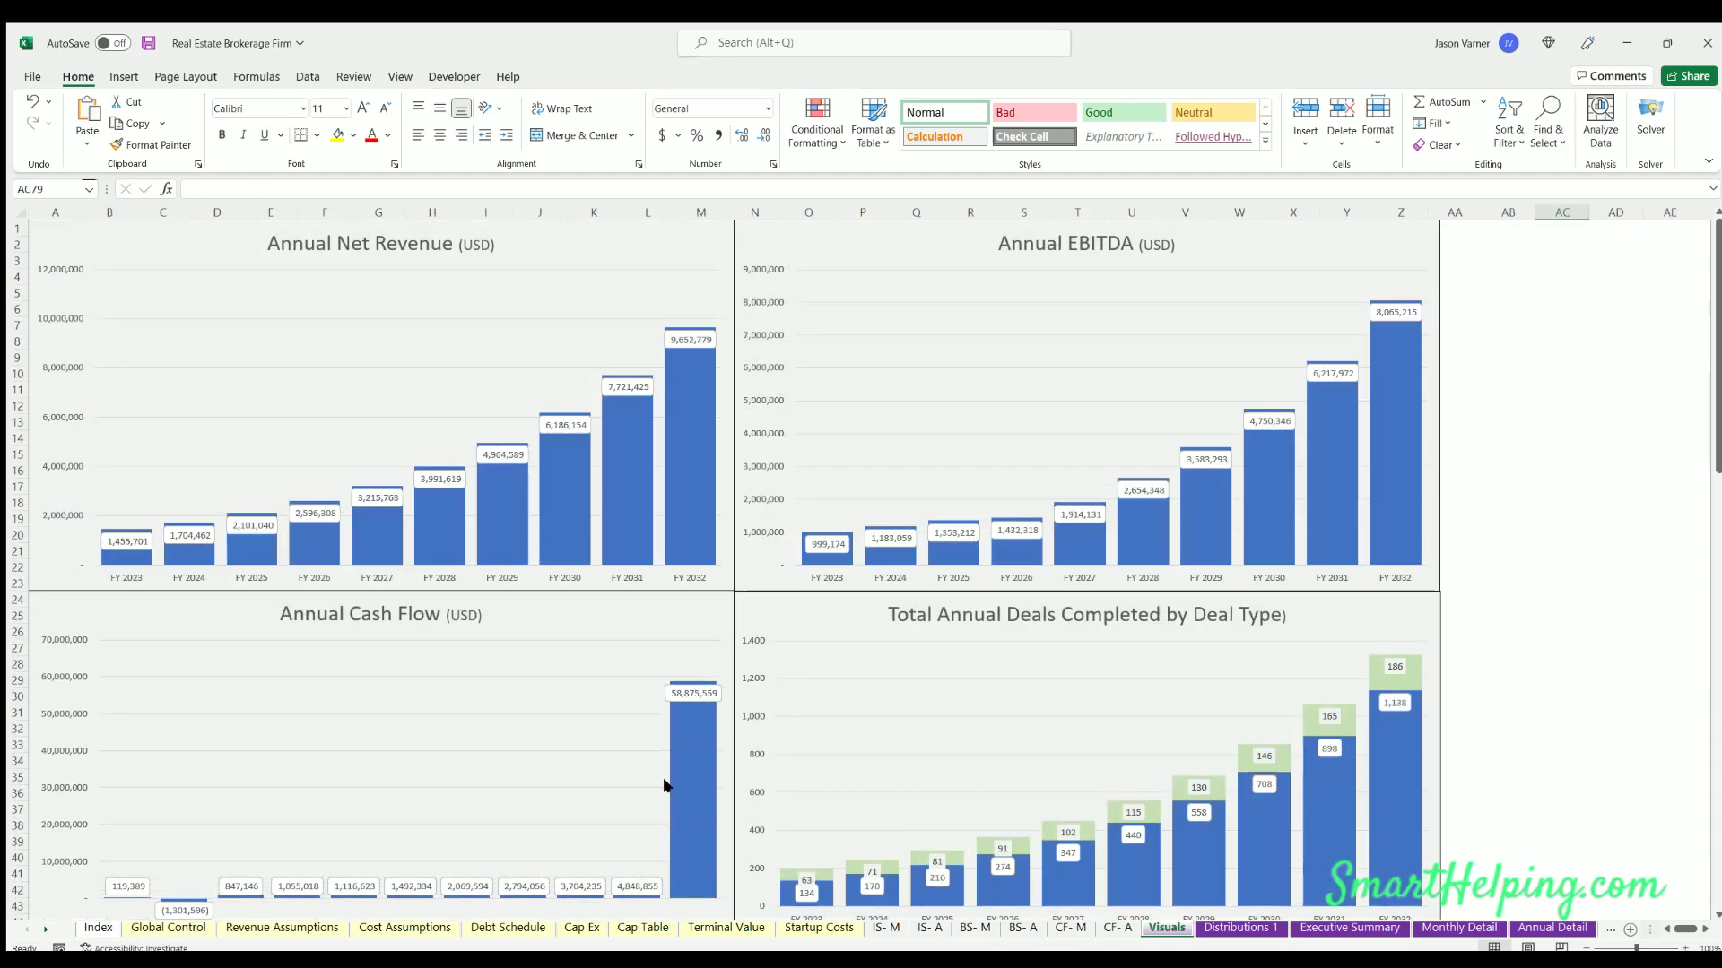
# - Set Global Control's Include Terminal Value to No, then return to the Visuals charts
pyautogui.click(168, 927)
pyautogui.click(498, 346)
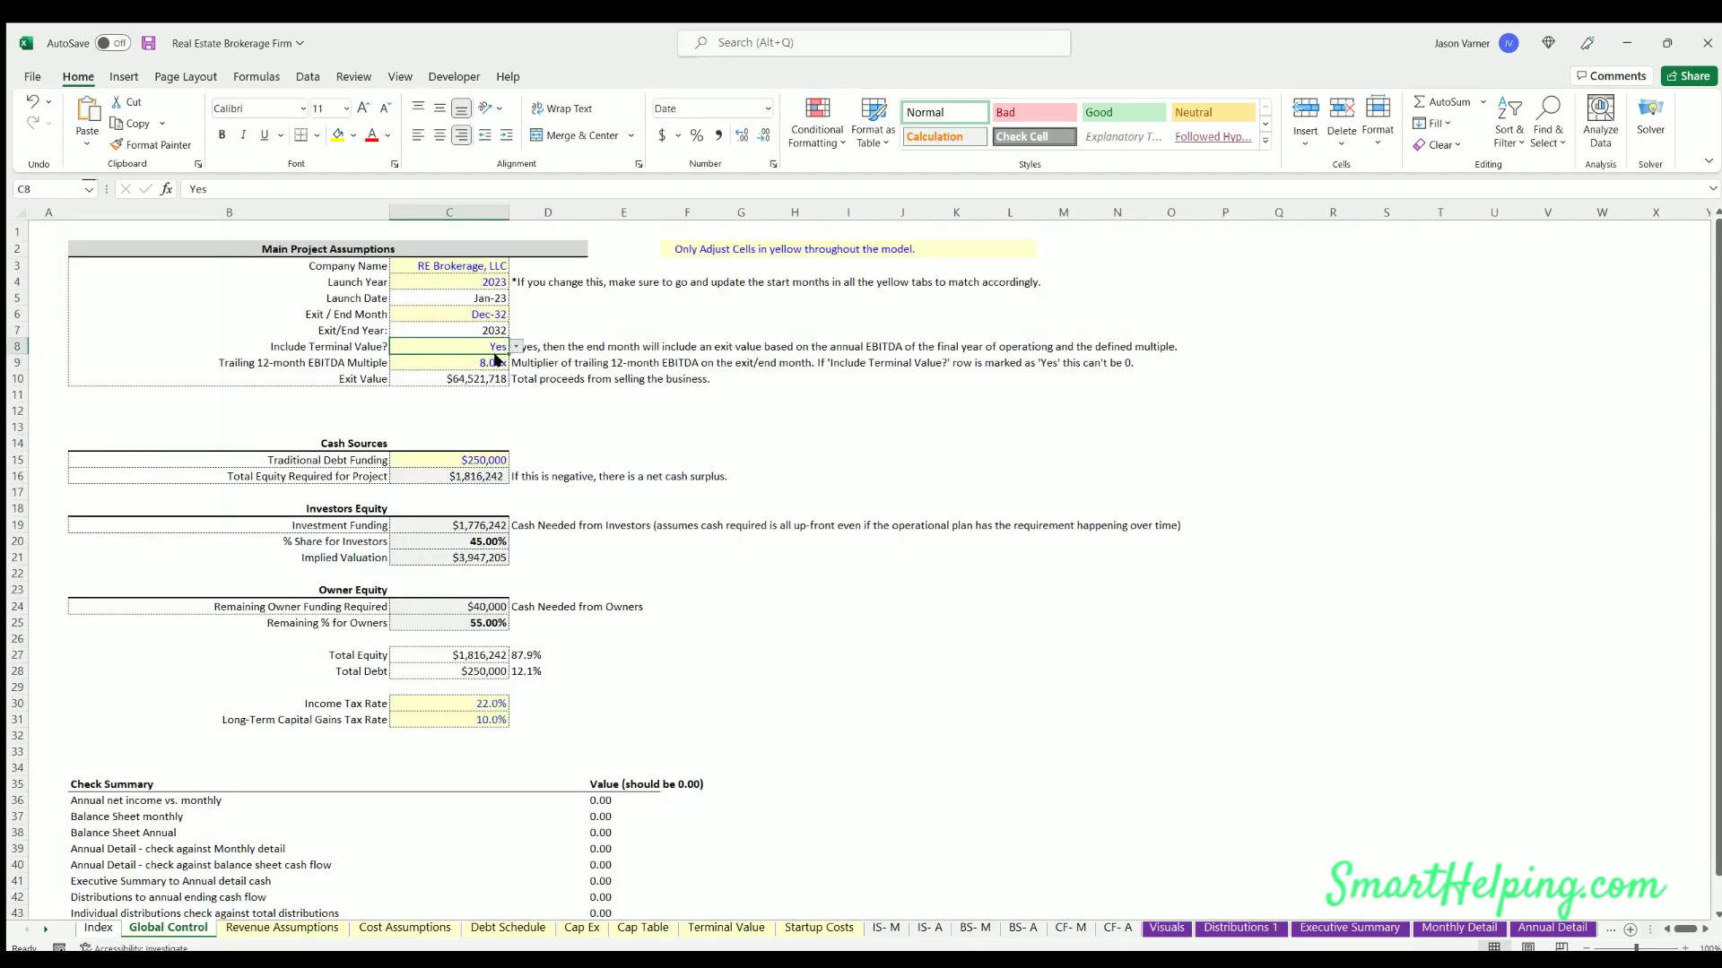
pyautogui.click(517, 346)
pyautogui.click(485, 369)
pyautogui.click(1164, 928)
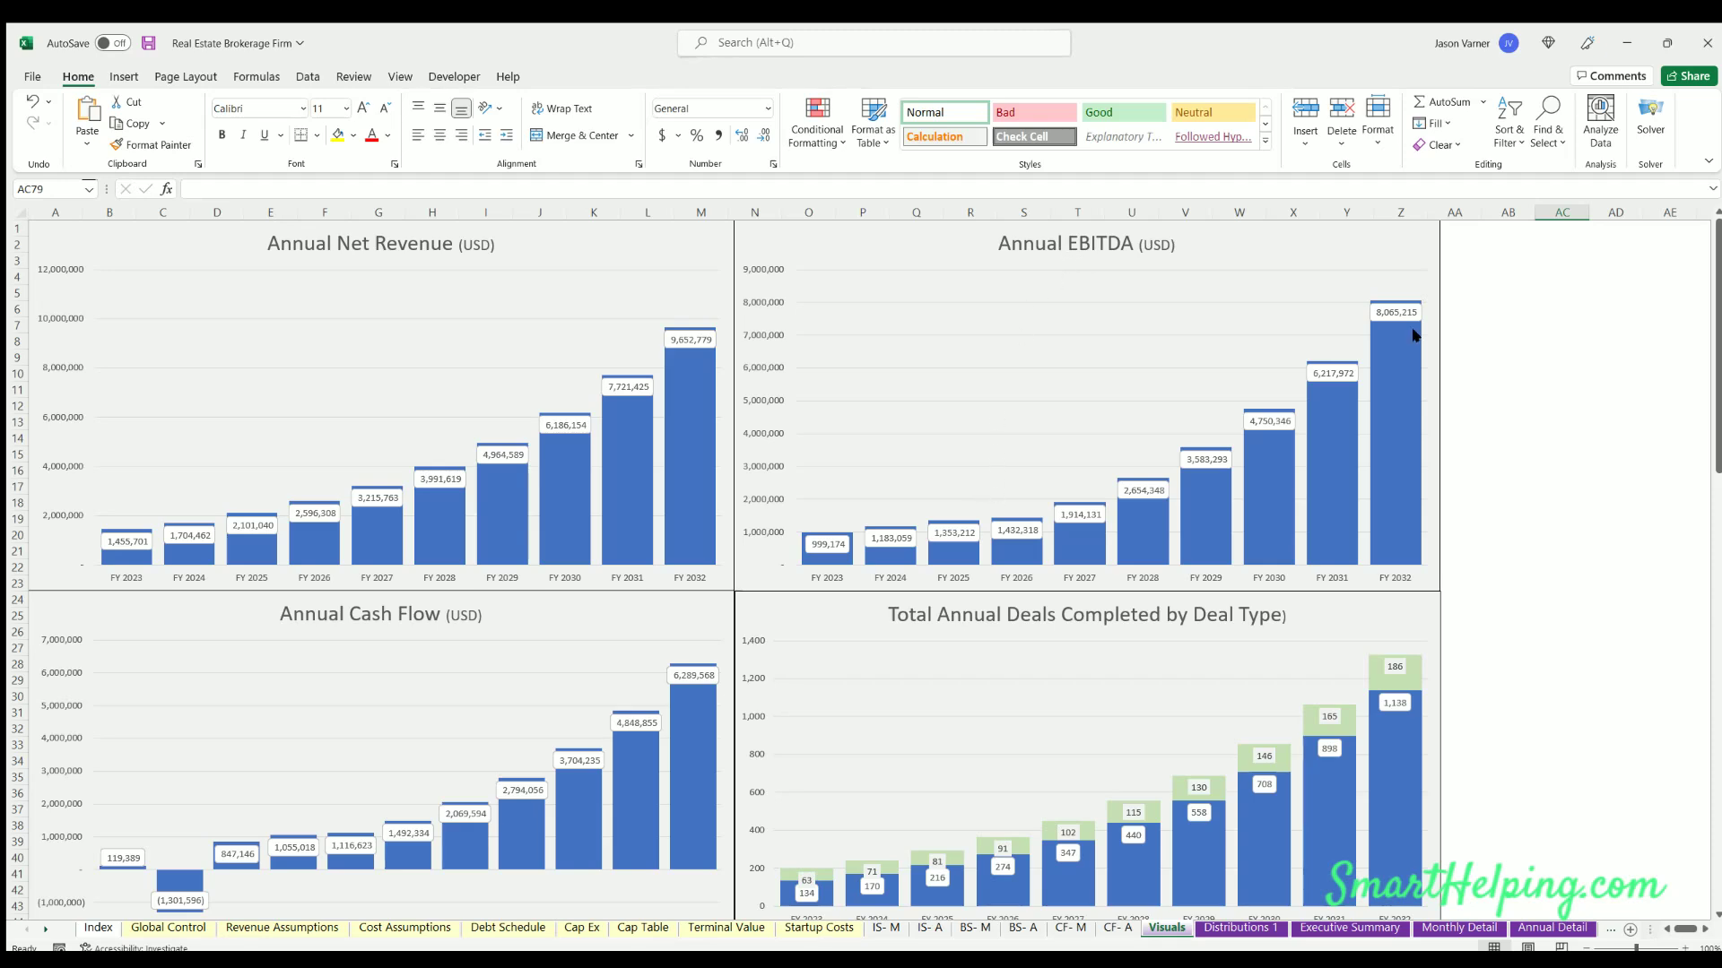
pyautogui.scroll(-4, 366, 468)
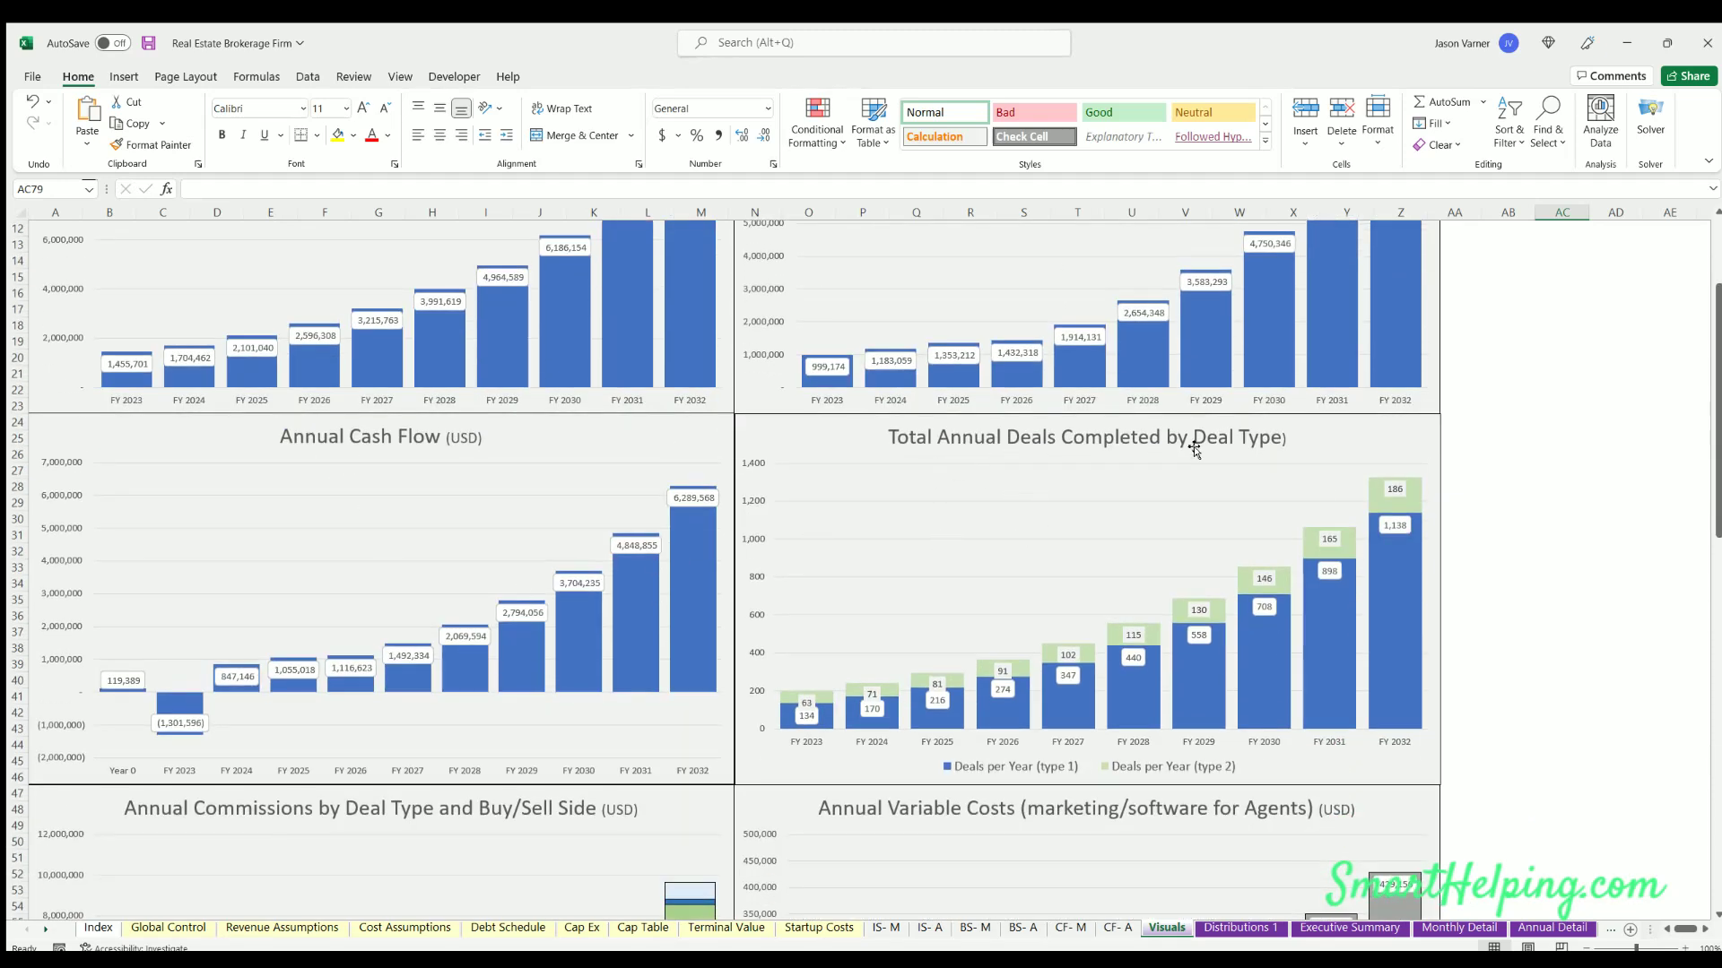
pyautogui.click(1264, 436)
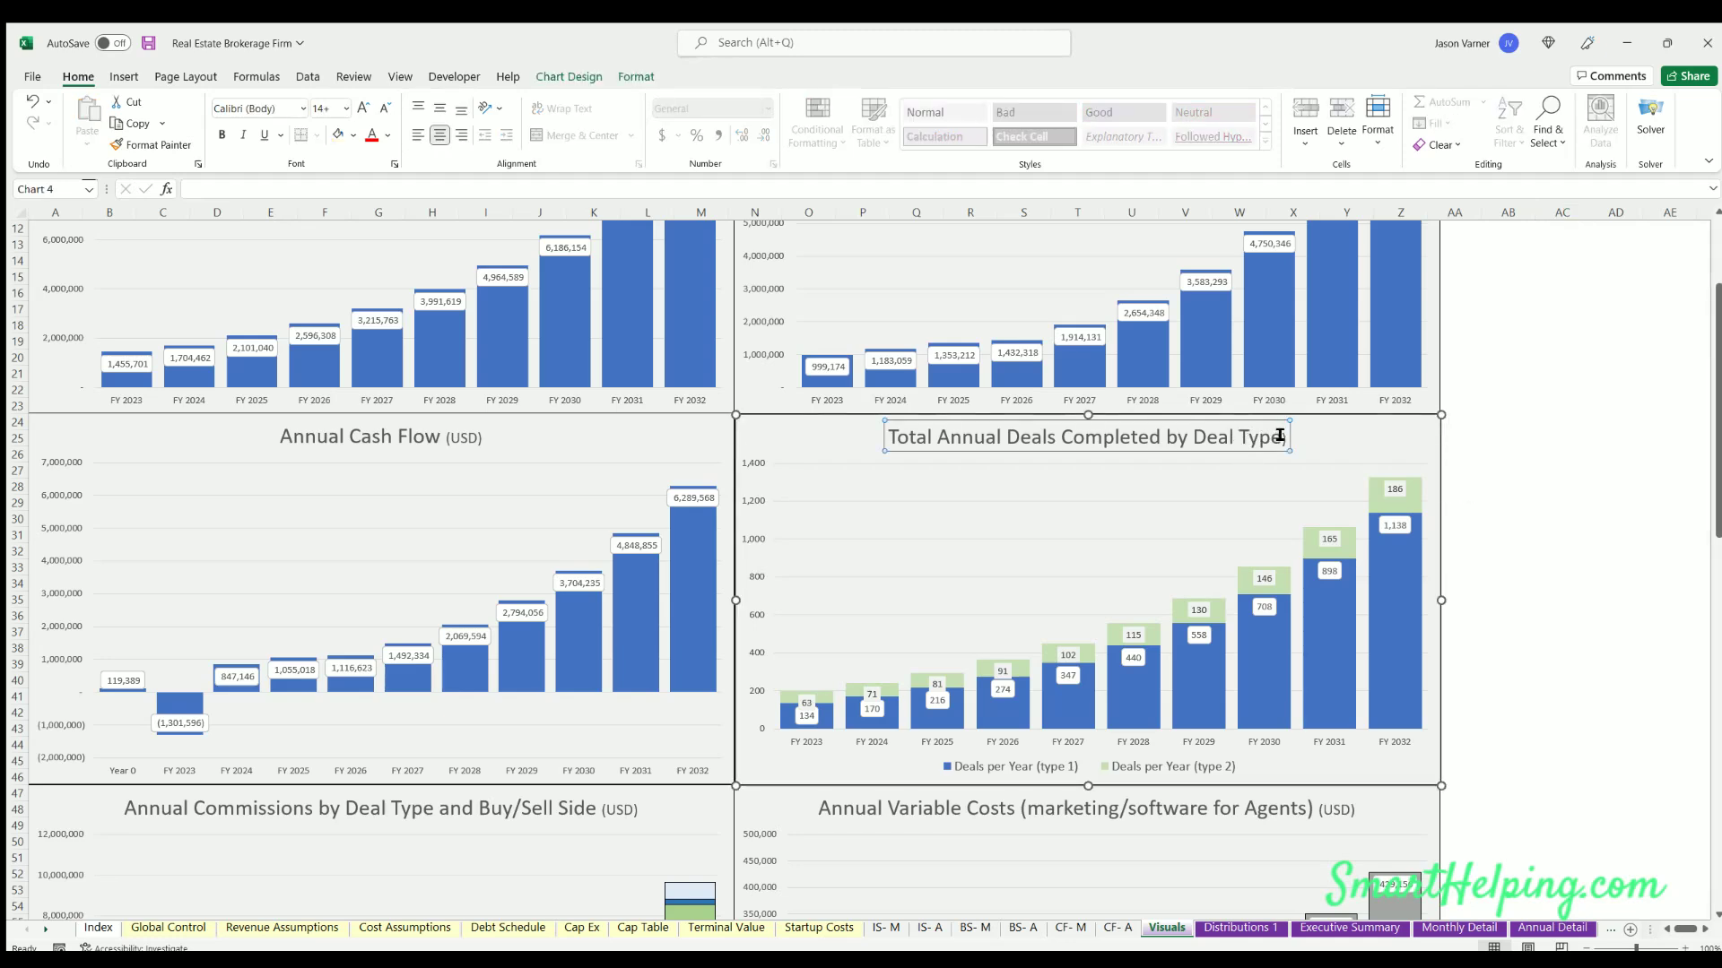
pyautogui.click(1558, 596)
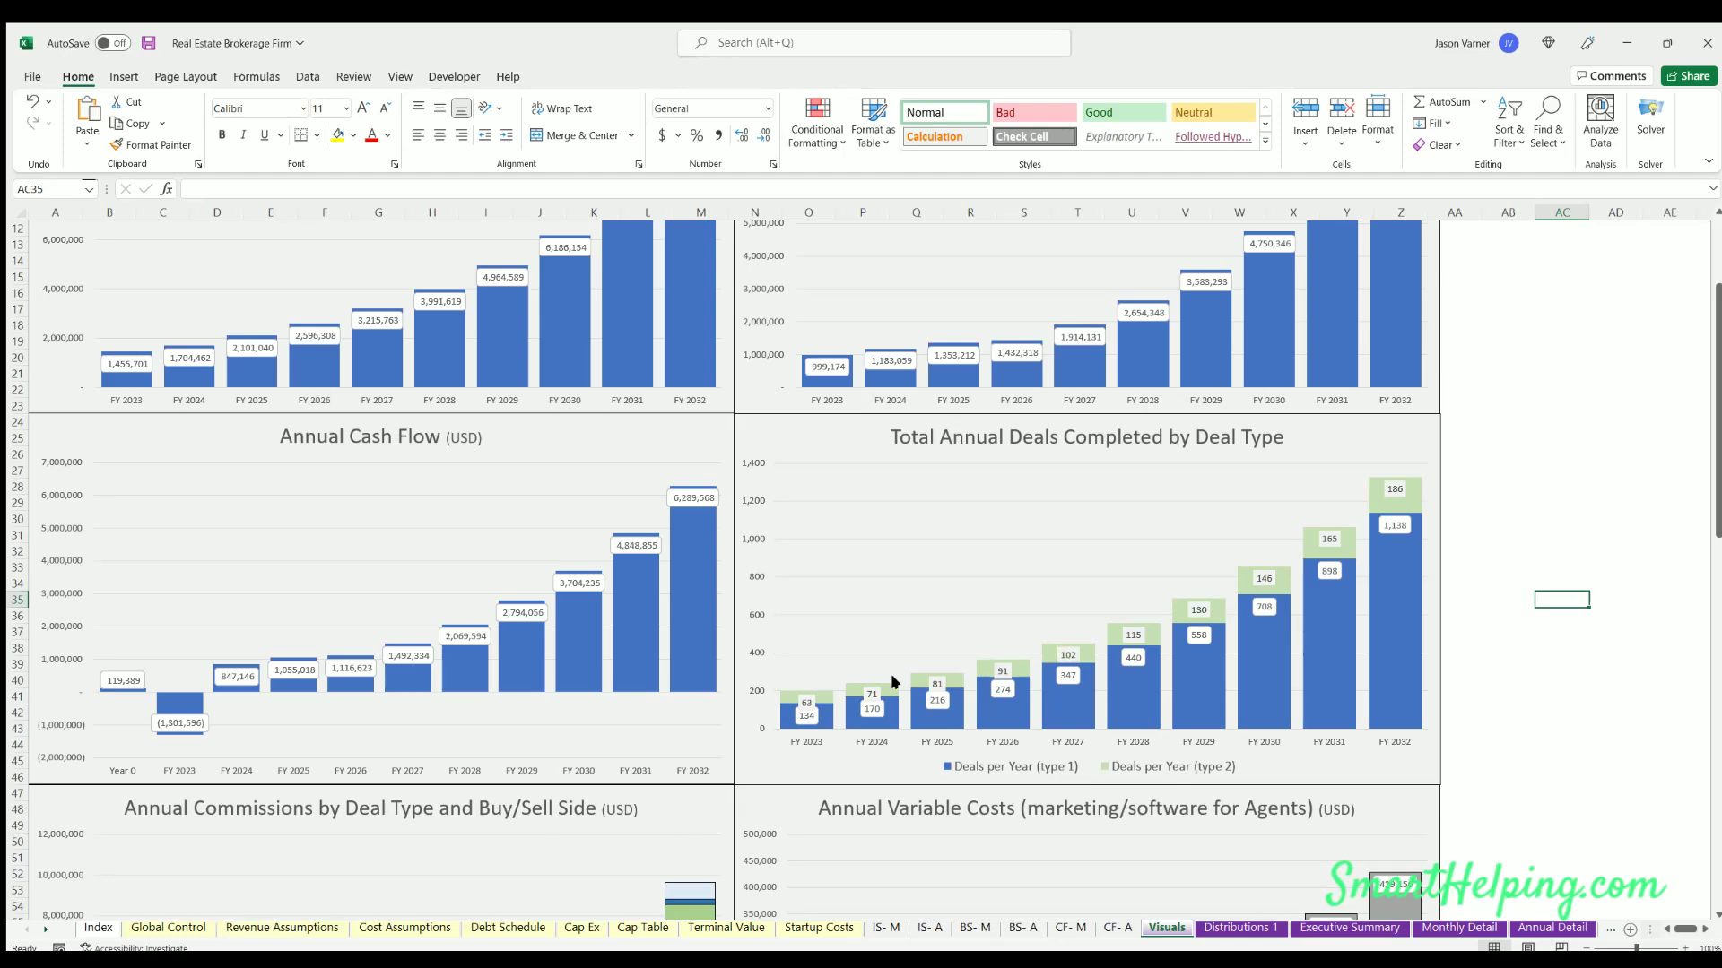
pyautogui.scroll(-7, 1270, 633)
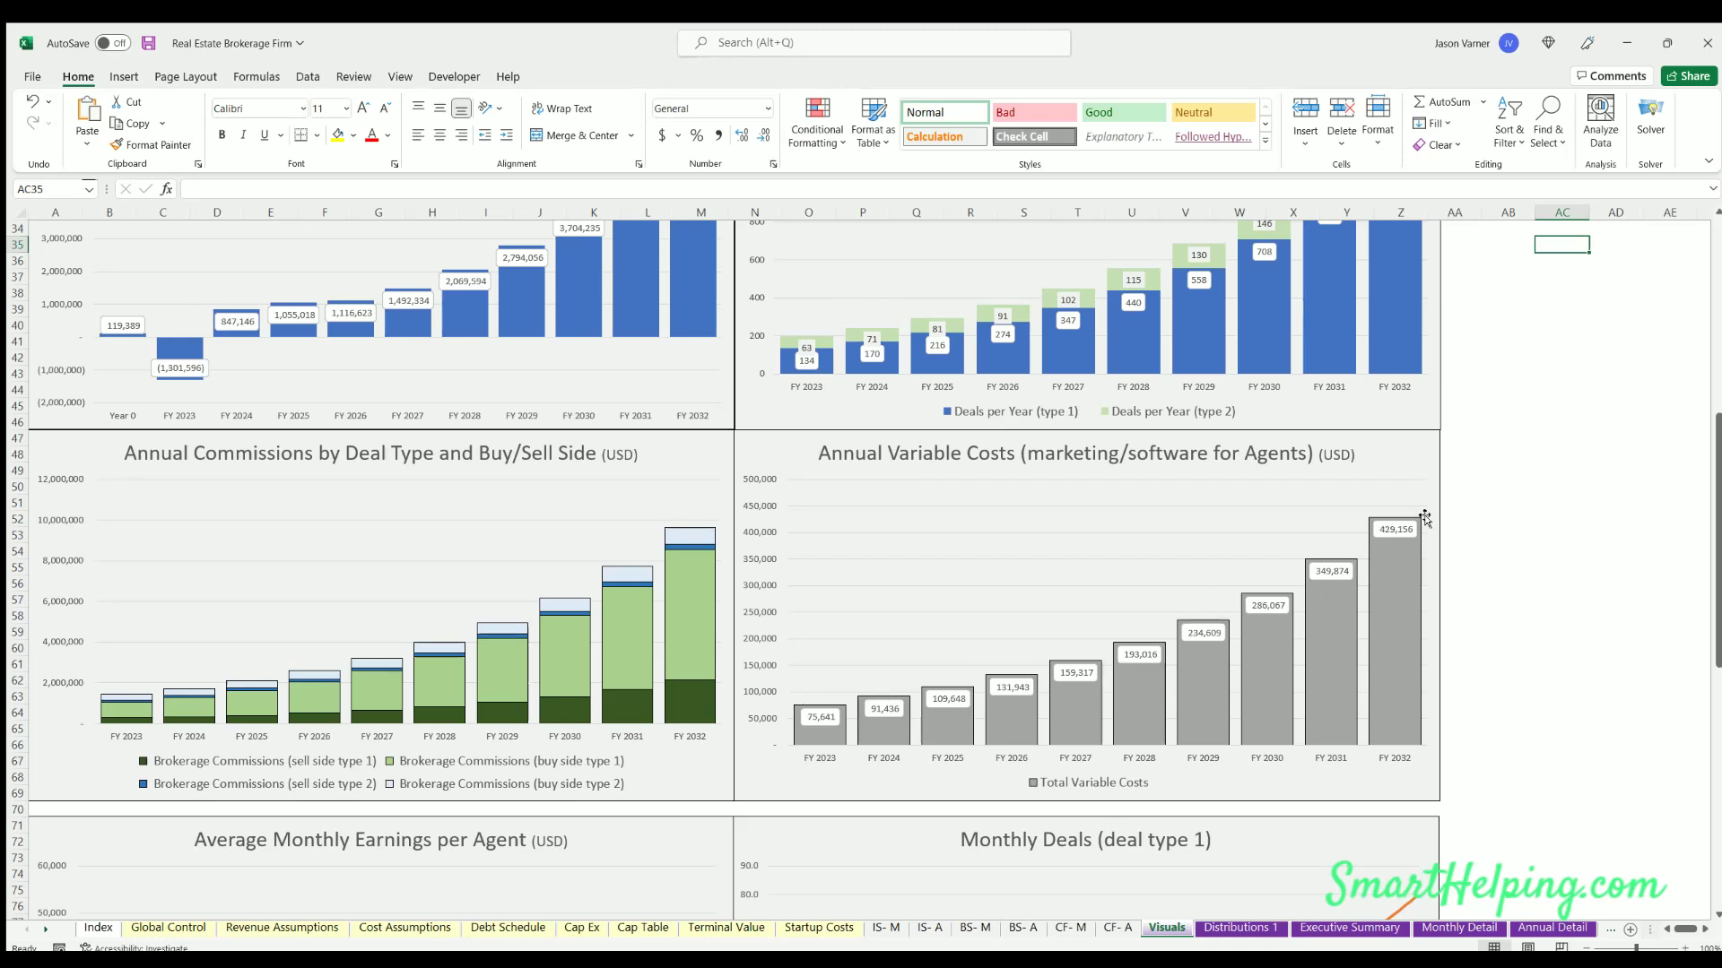
pyautogui.click(1566, 647)
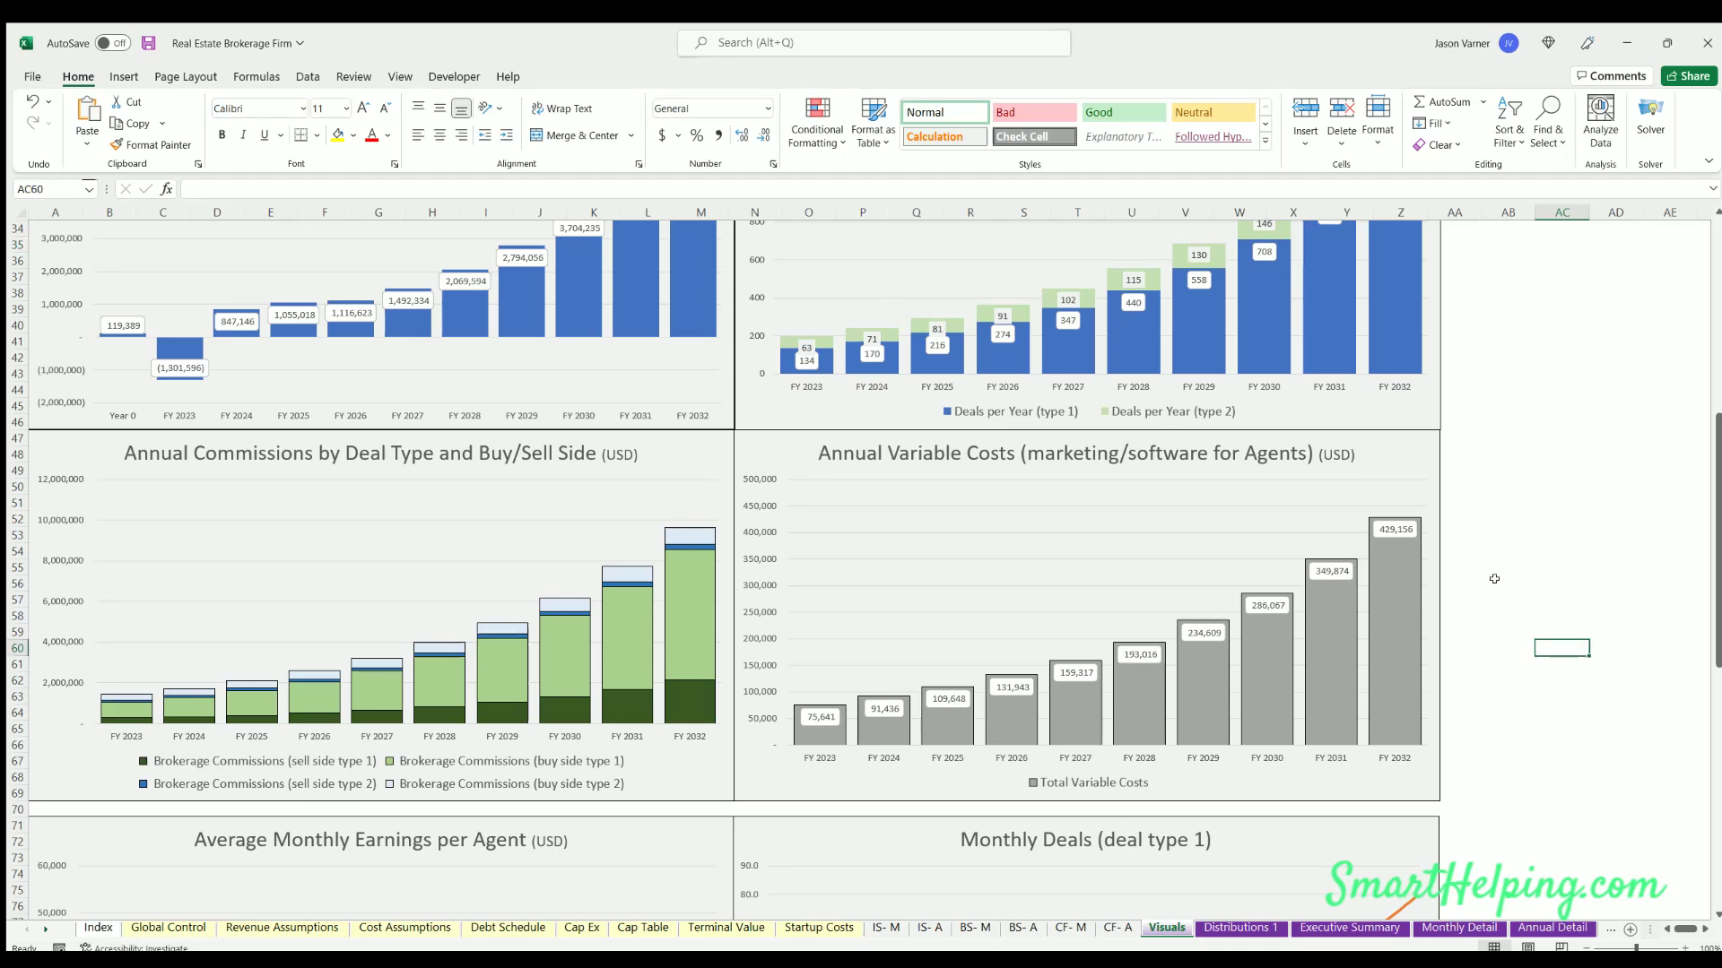
pyautogui.scroll(-7, 1493, 578)
pyautogui.scroll(-4, 1492, 578)
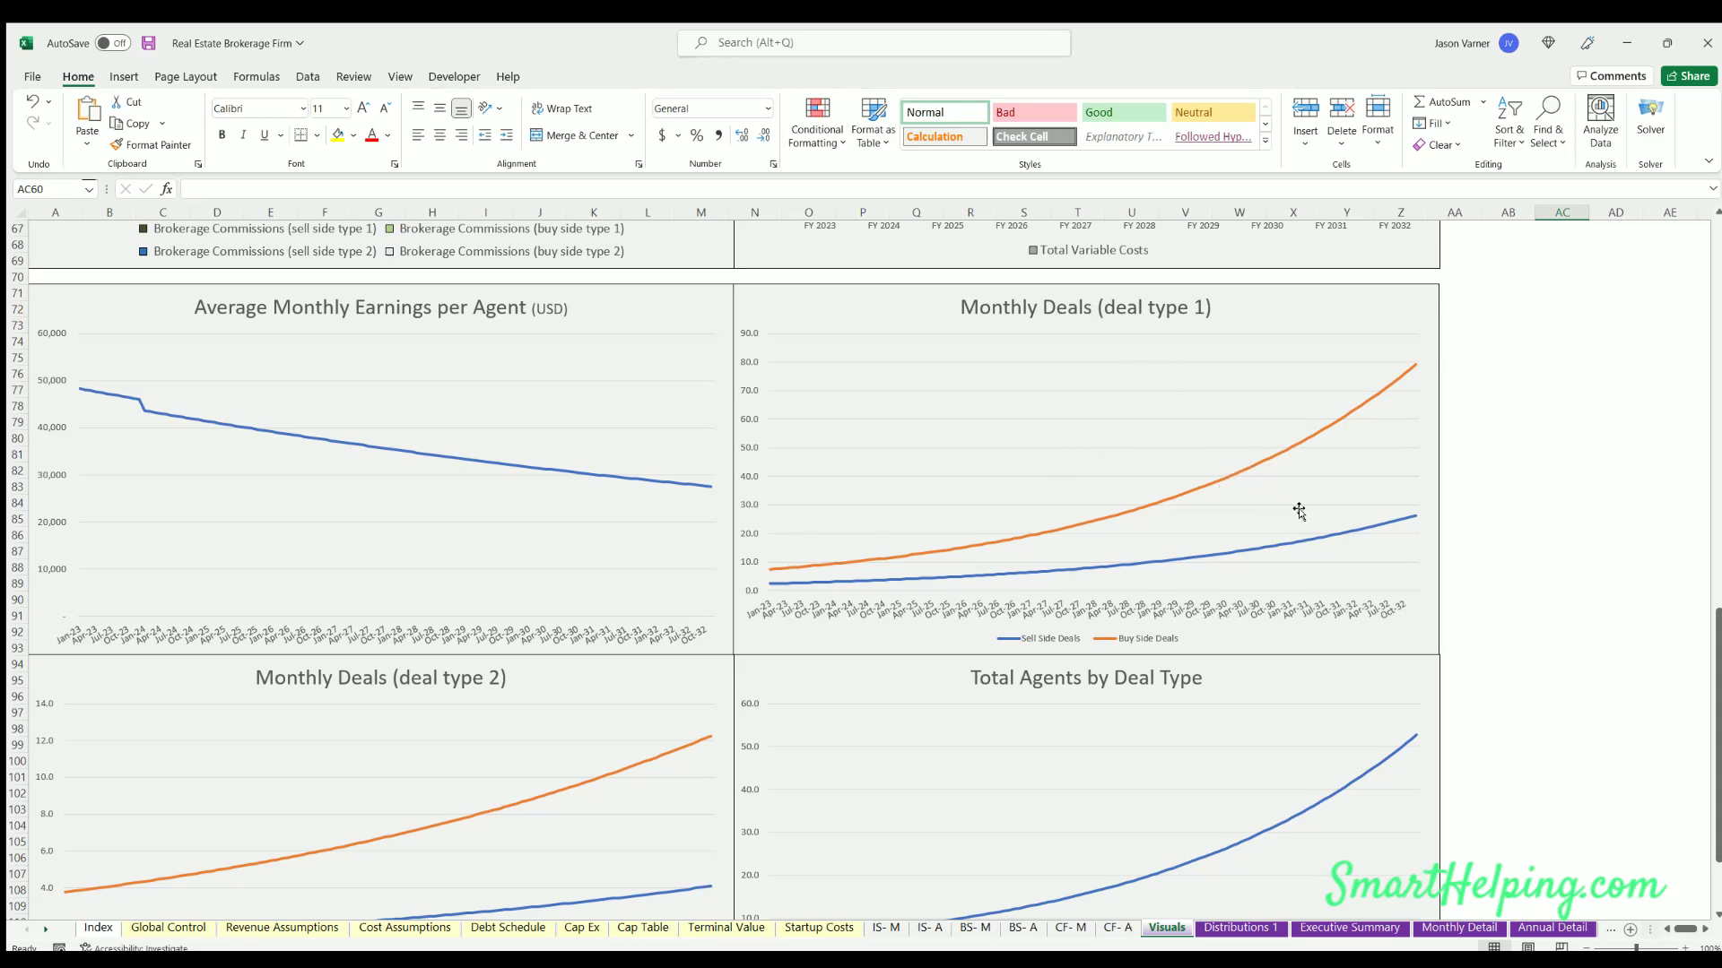
pyautogui.scroll(-7, 1029, 589)
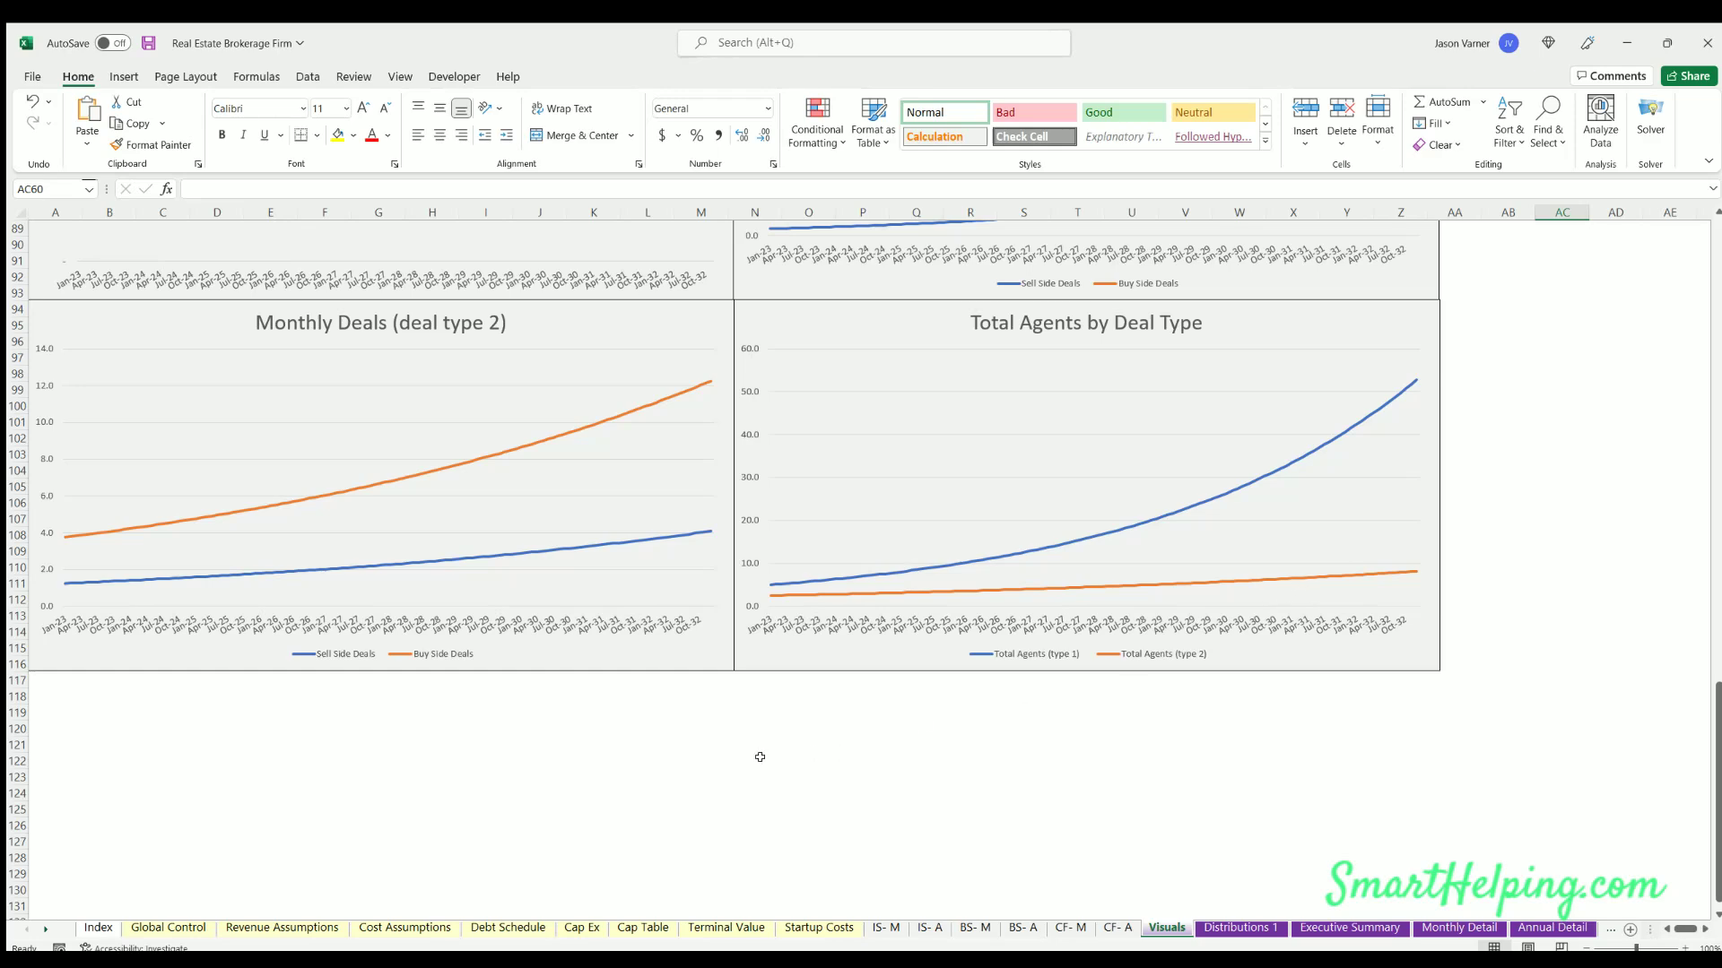
pyautogui.click(789, 761)
pyautogui.scroll(20, 556, 726)
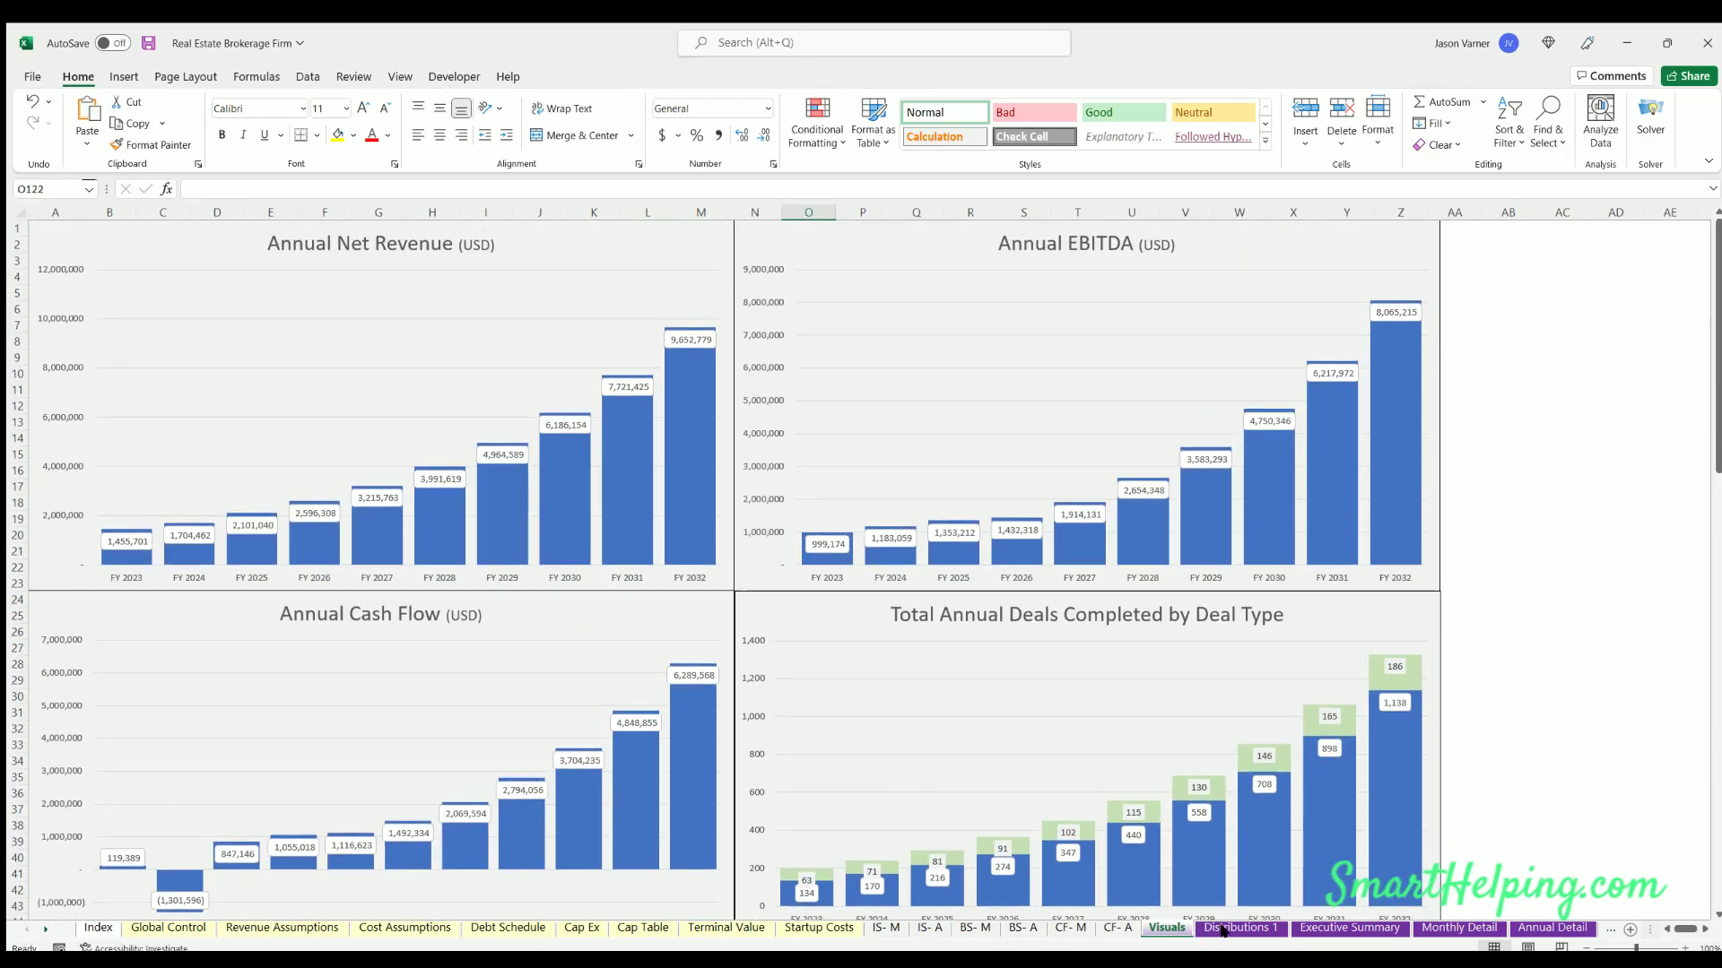
# - On Distributions 1, review the Year 0 cash flow, project IRR, 12% discount rate, present value and NPV
pyautogui.click(1224, 929)
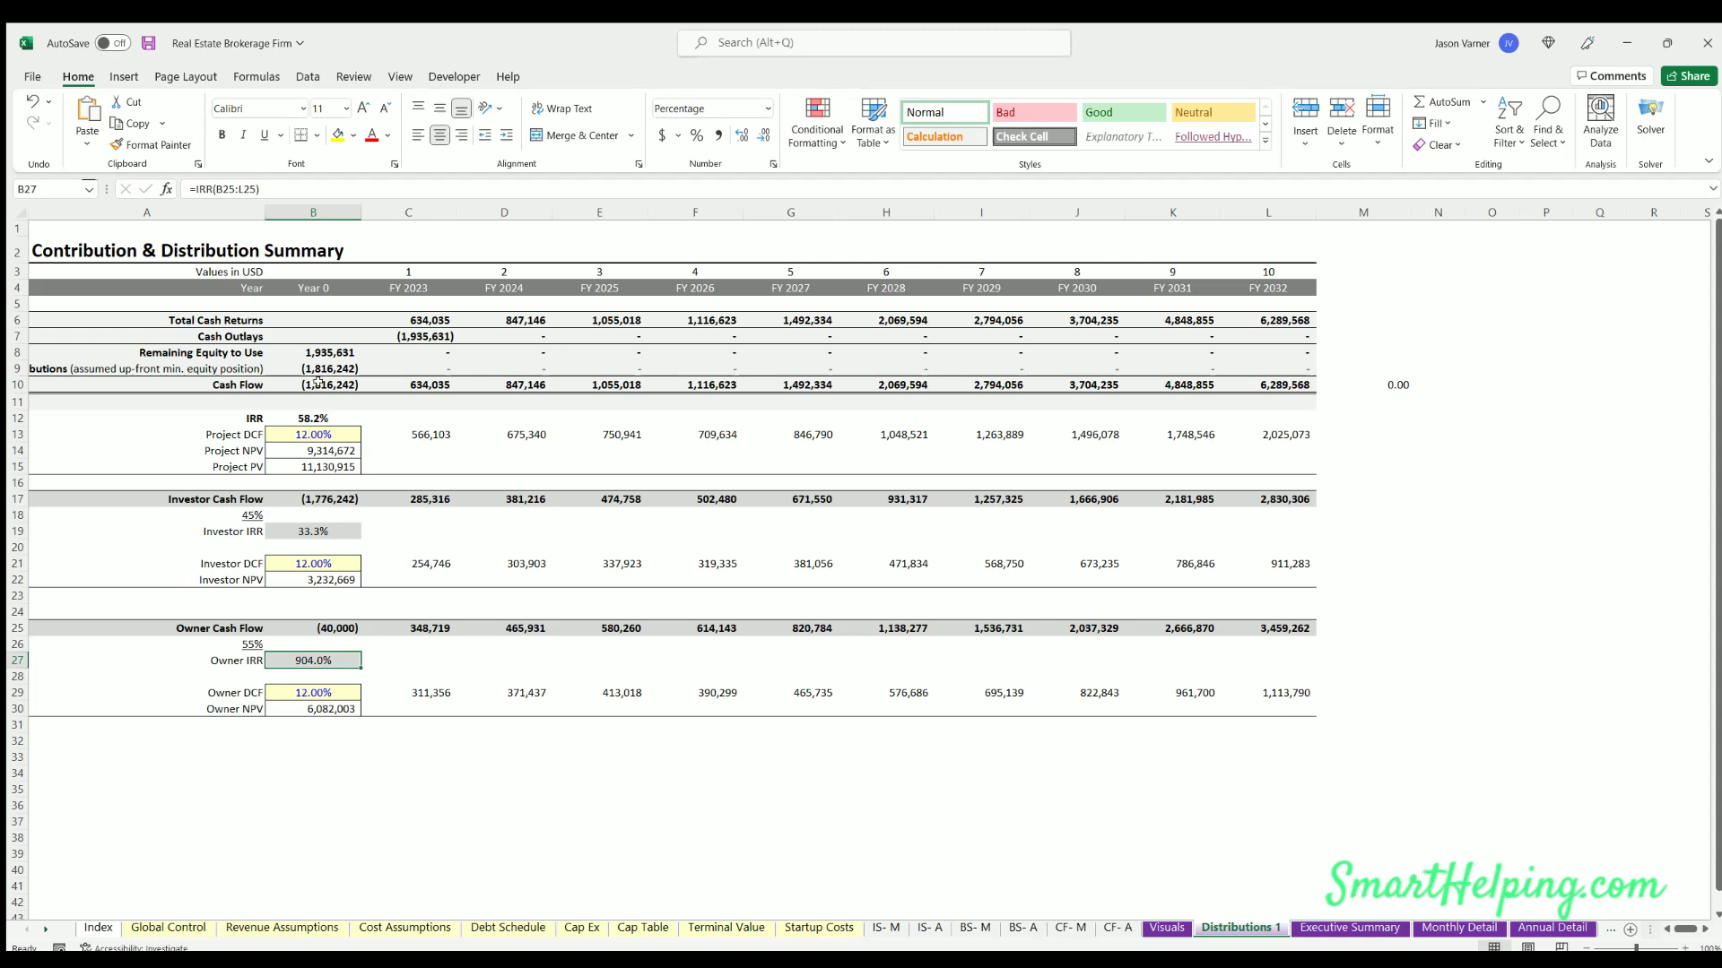
pyautogui.click(318, 382)
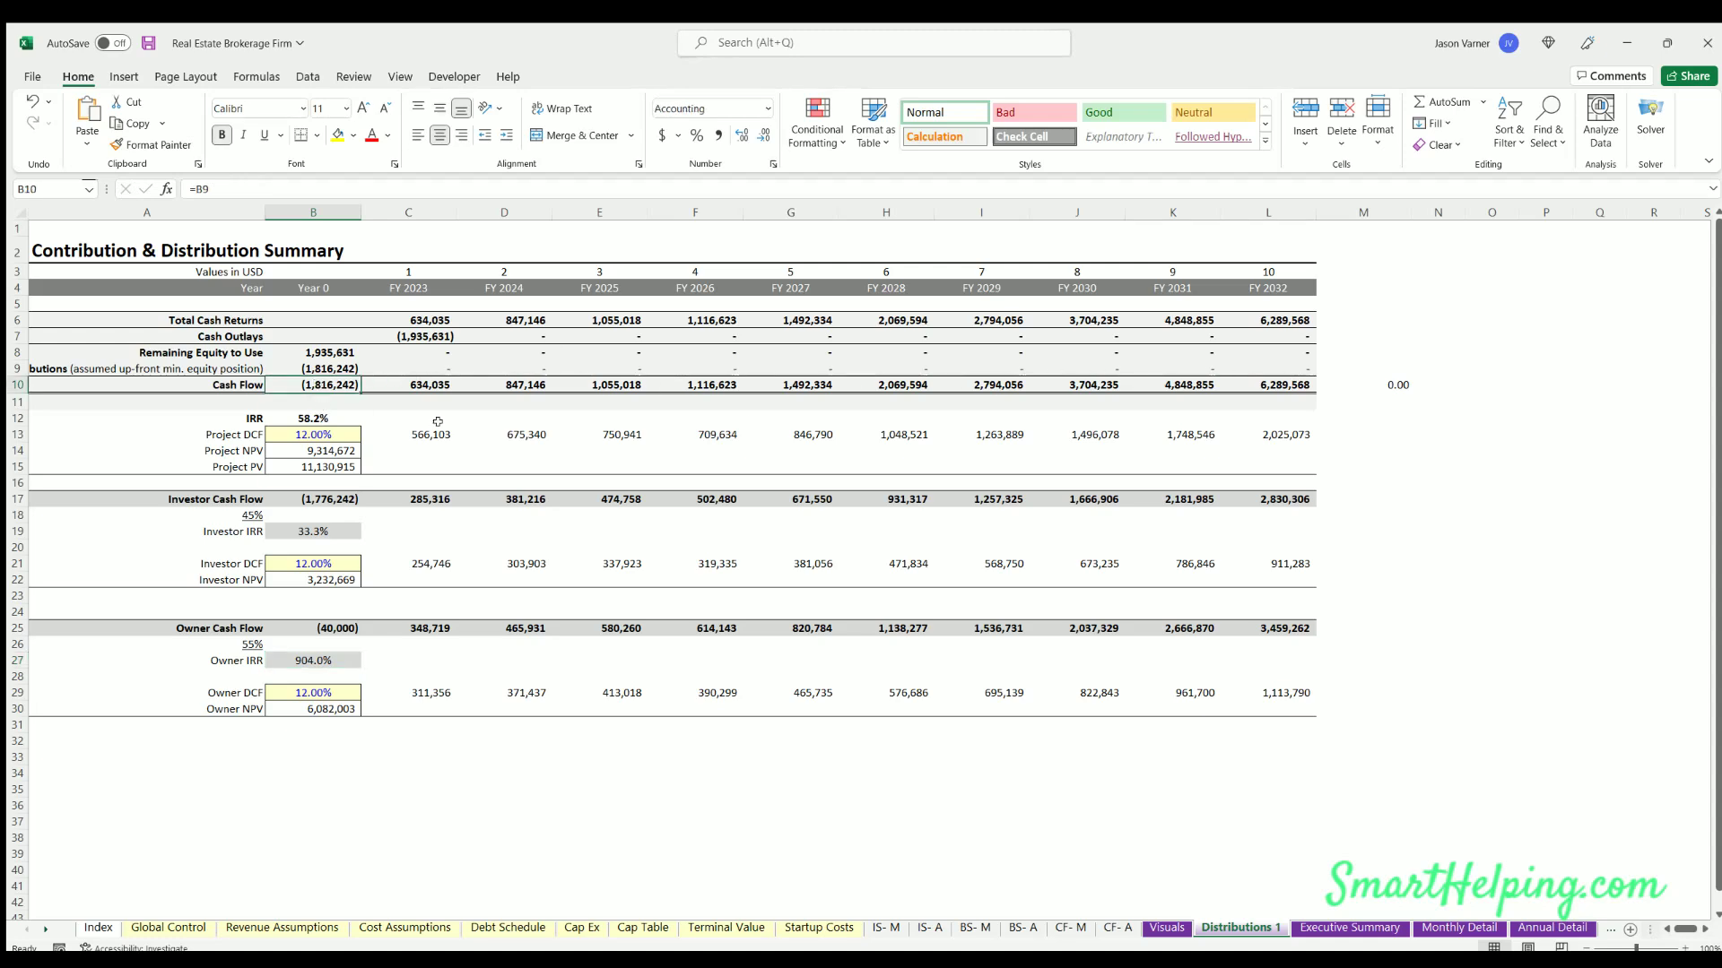
pyautogui.click(316, 416)
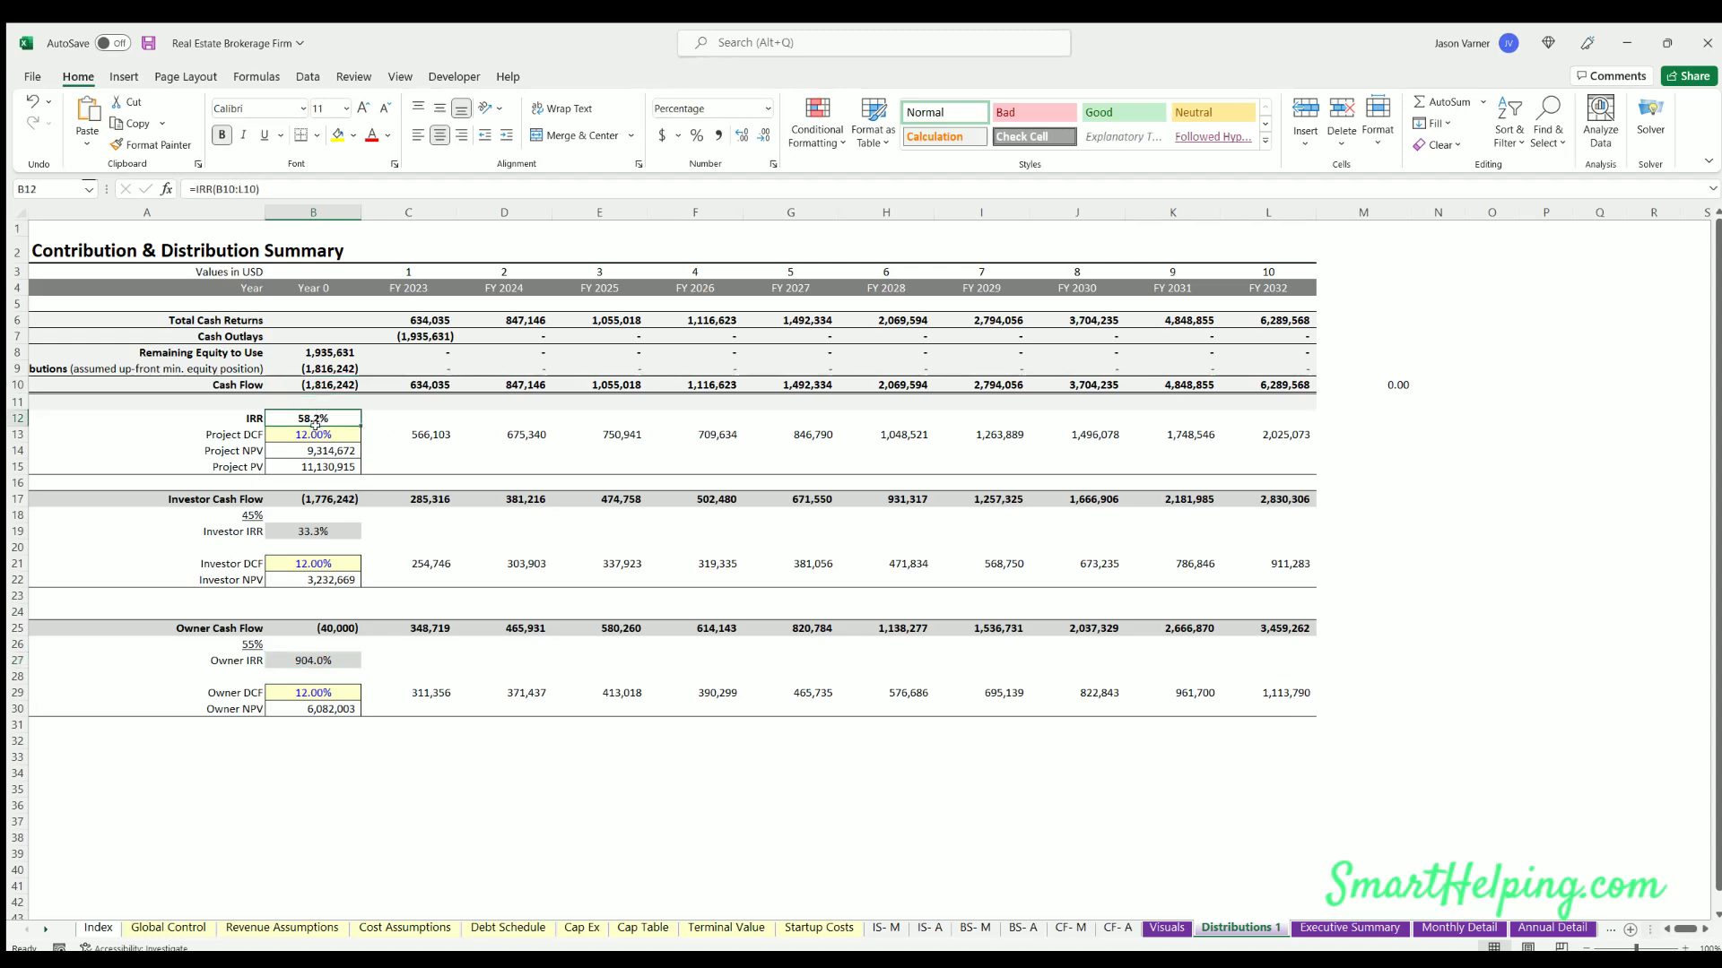
pyautogui.click(315, 435)
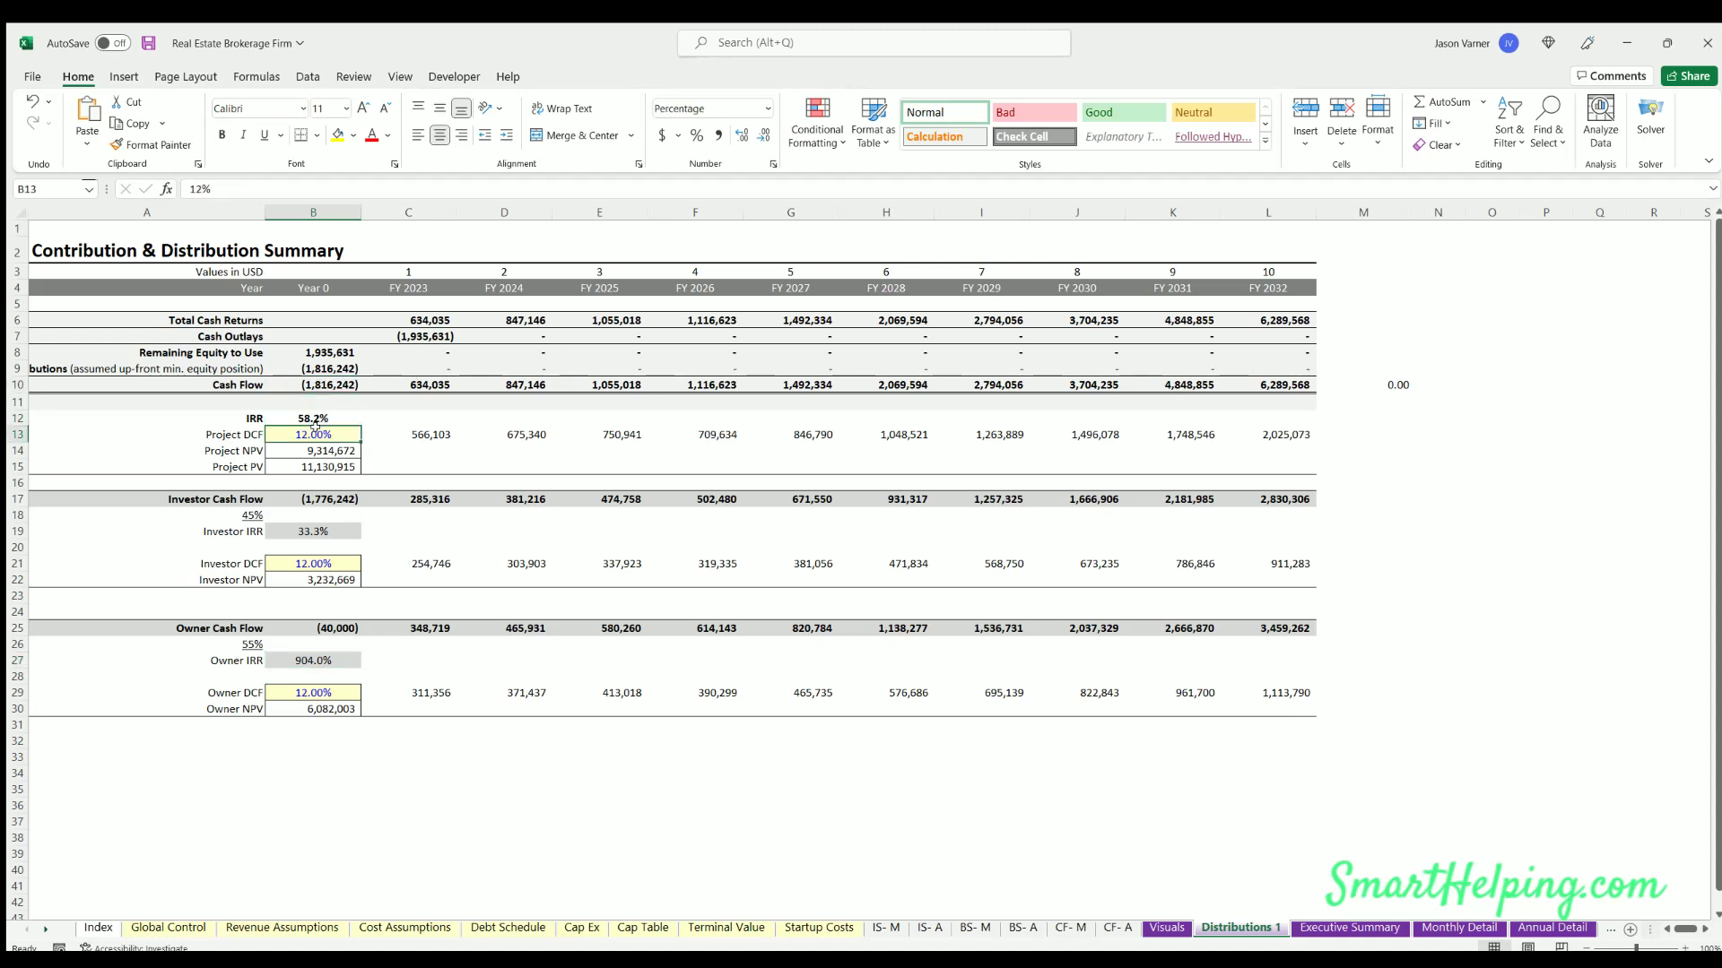
pyautogui.click(313, 464)
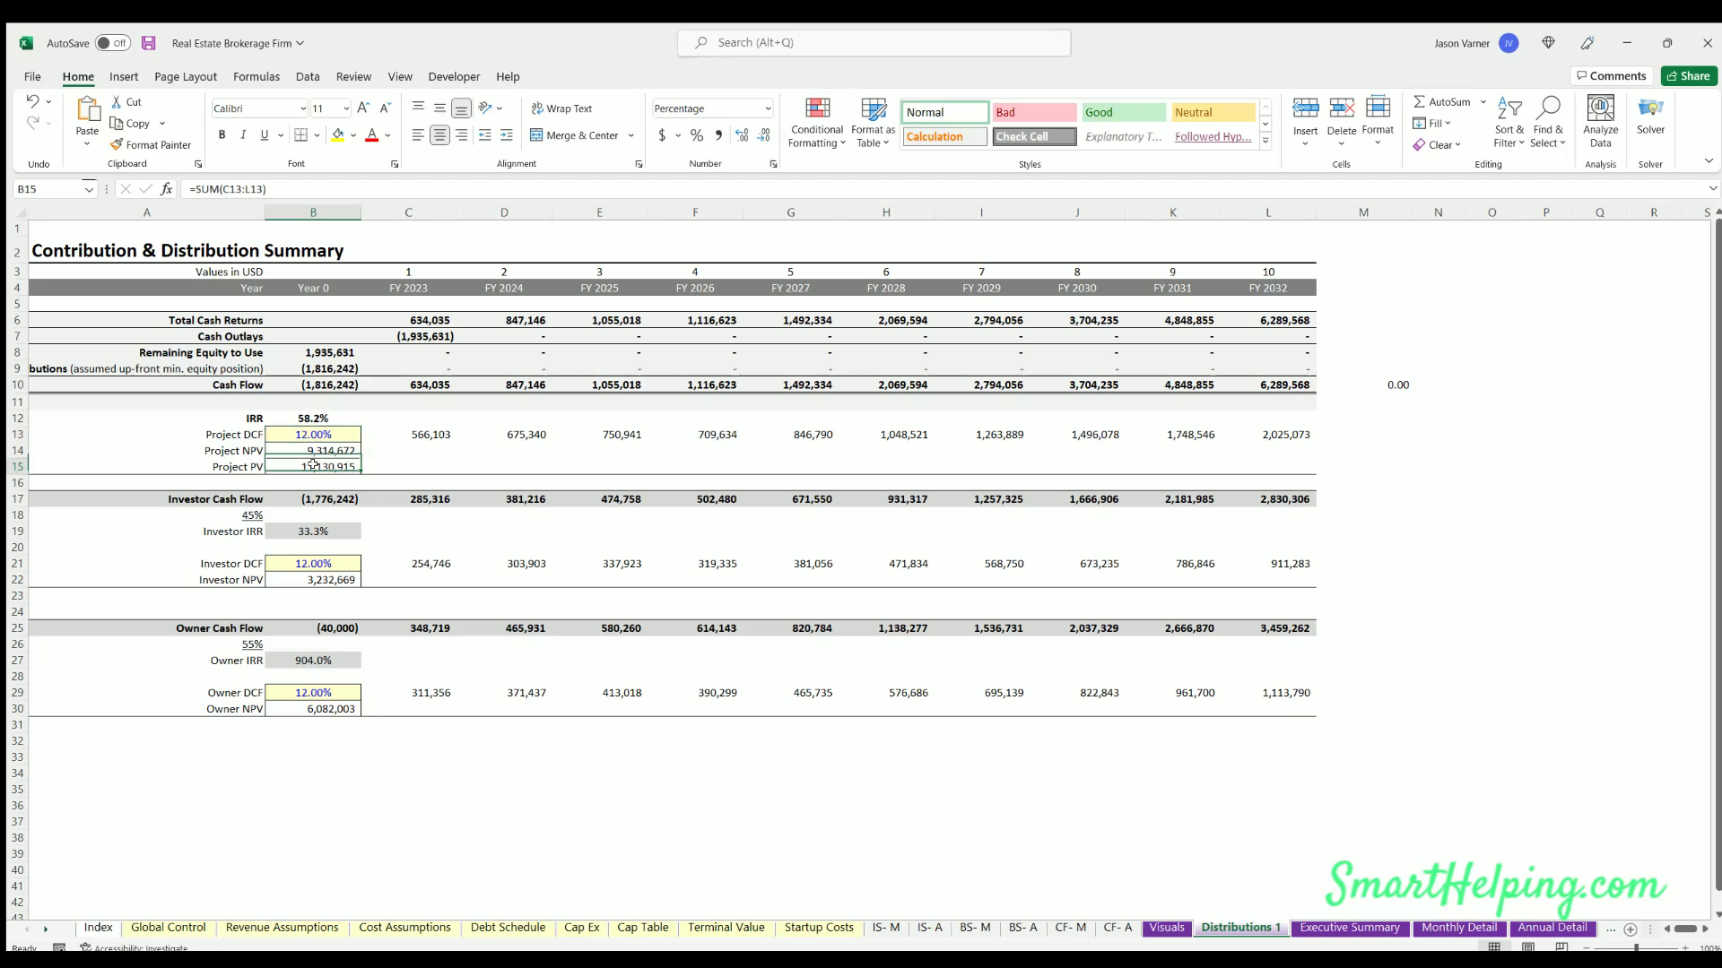
pyautogui.click(314, 450)
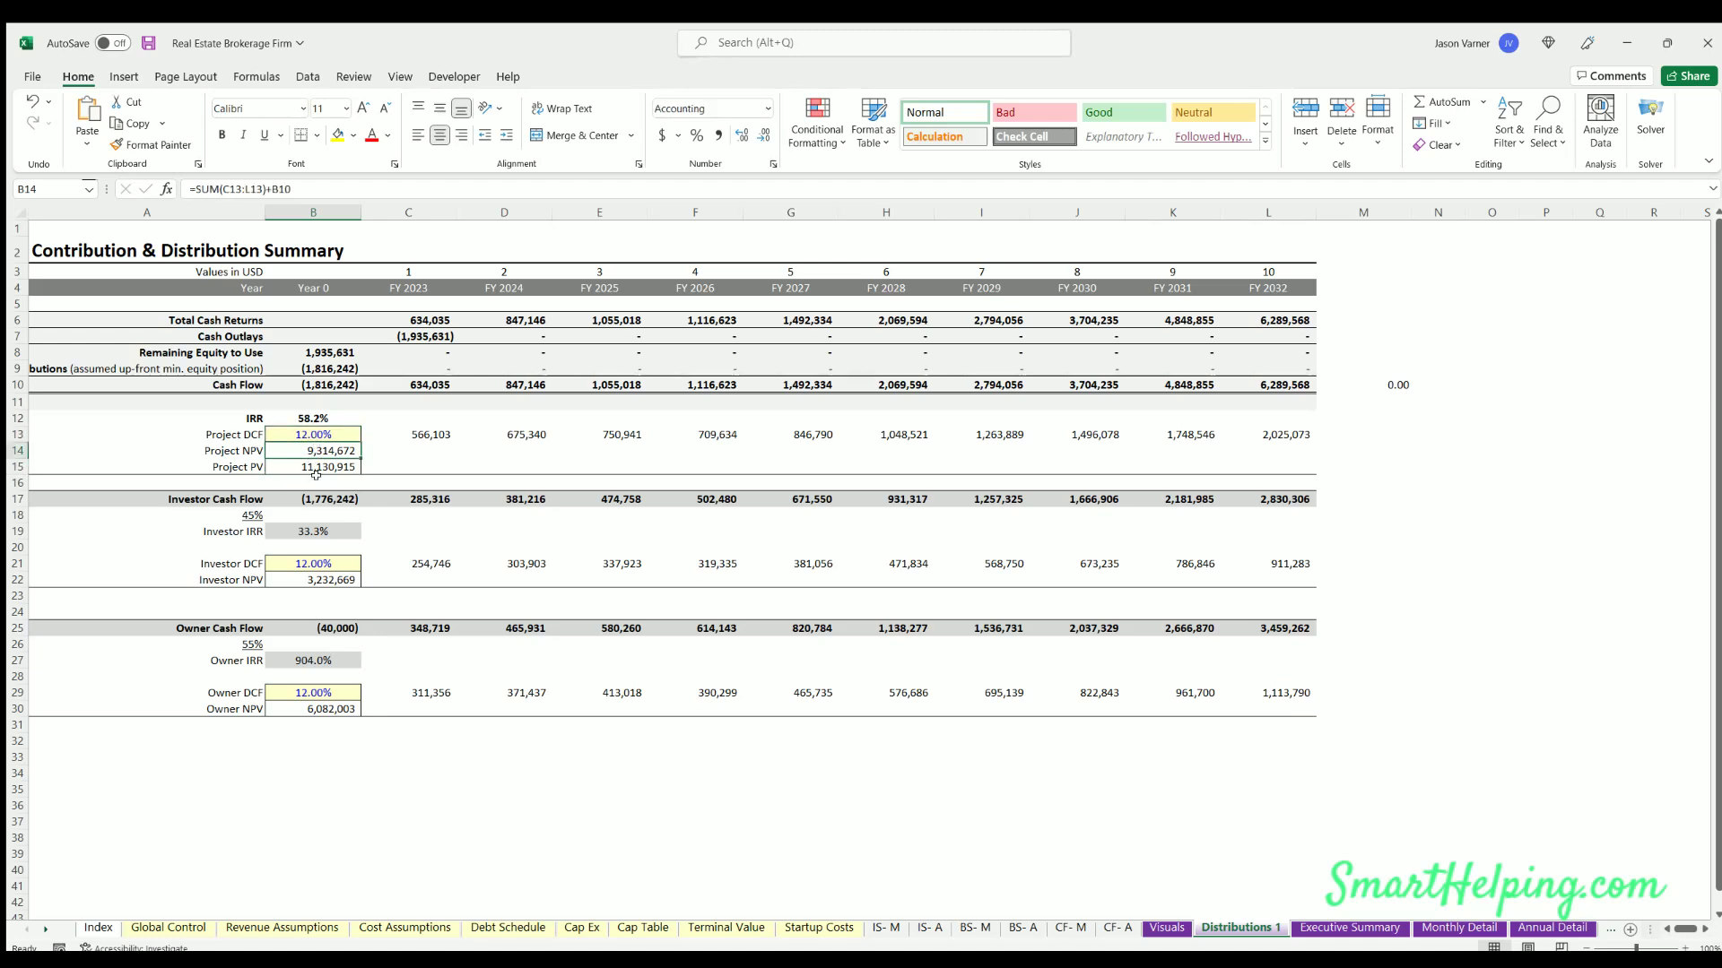
# - Review the Investor and Owner Cash Flow sections and where their outlays come from
pyautogui.click(221, 499)
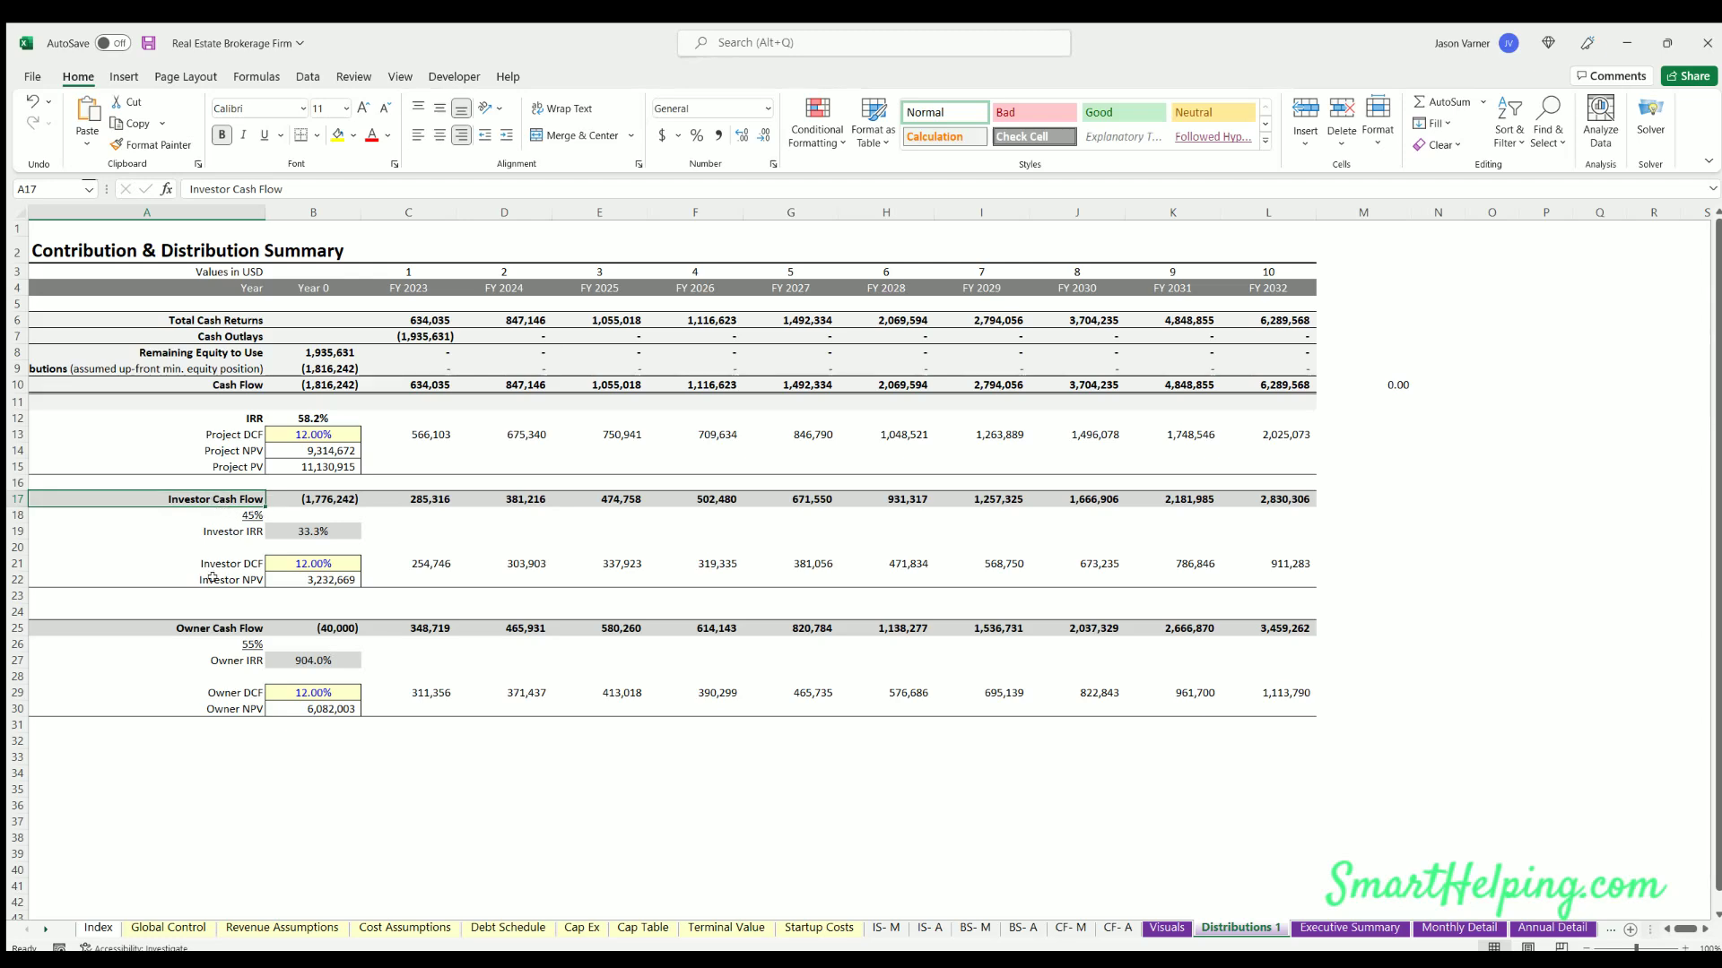
pyautogui.click(191, 628)
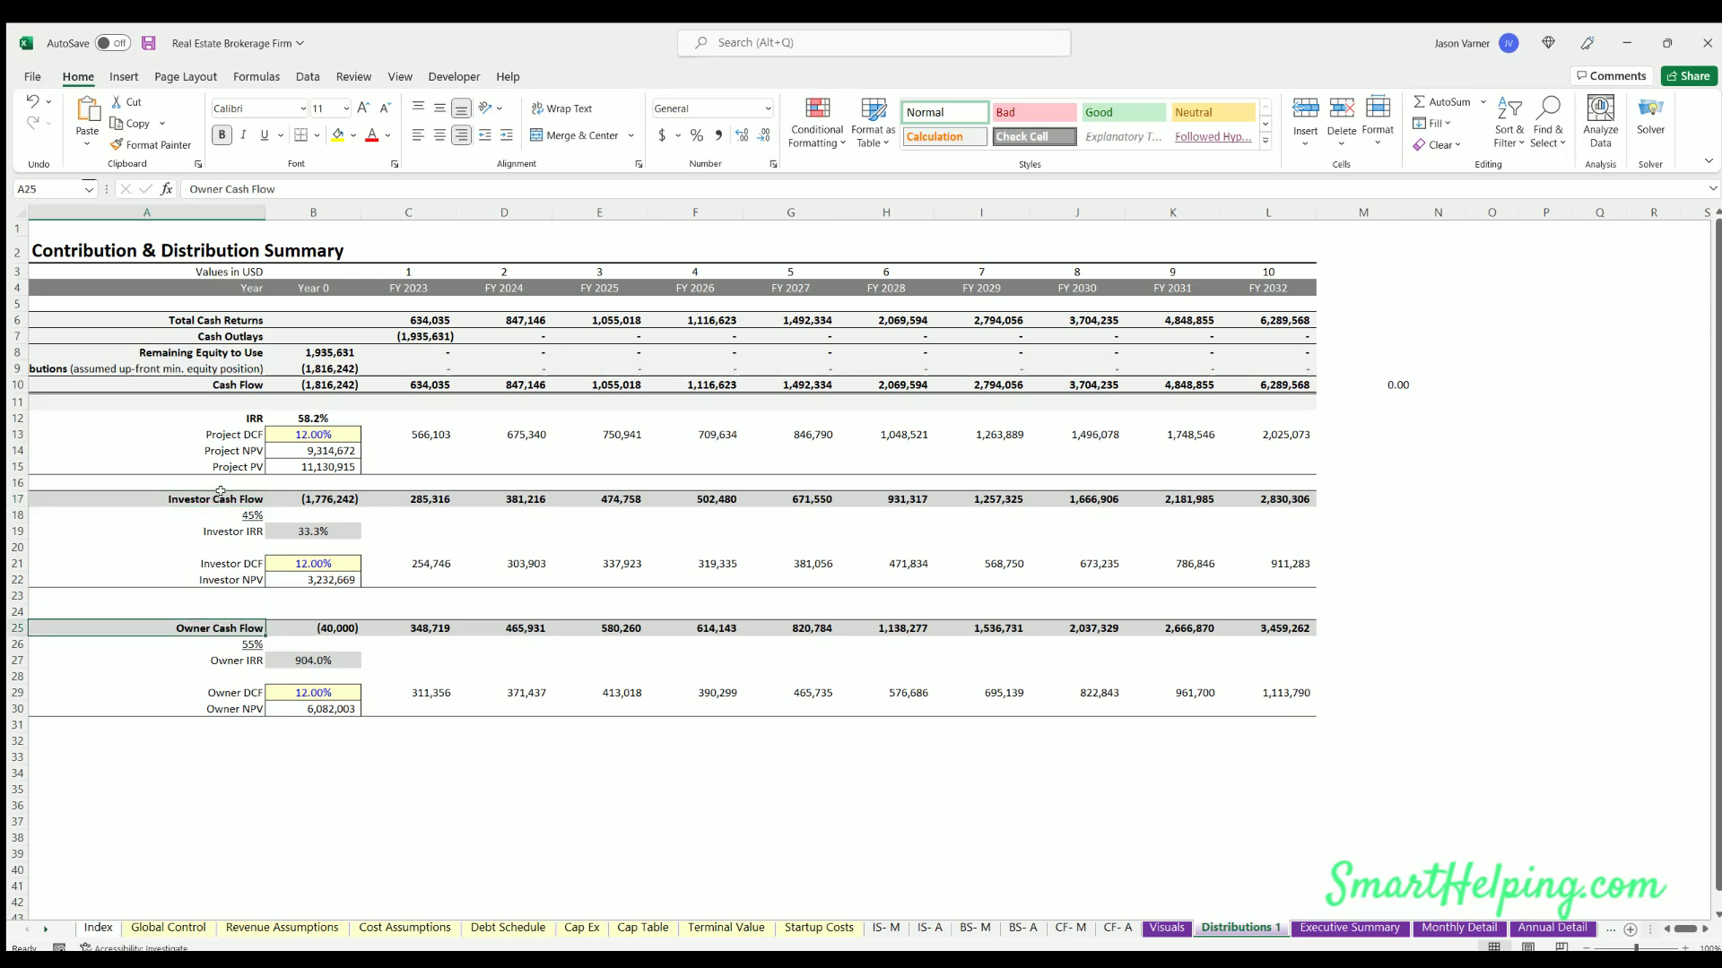
pyautogui.moveTo(220, 497); pyautogui.dragTo(252, 687)
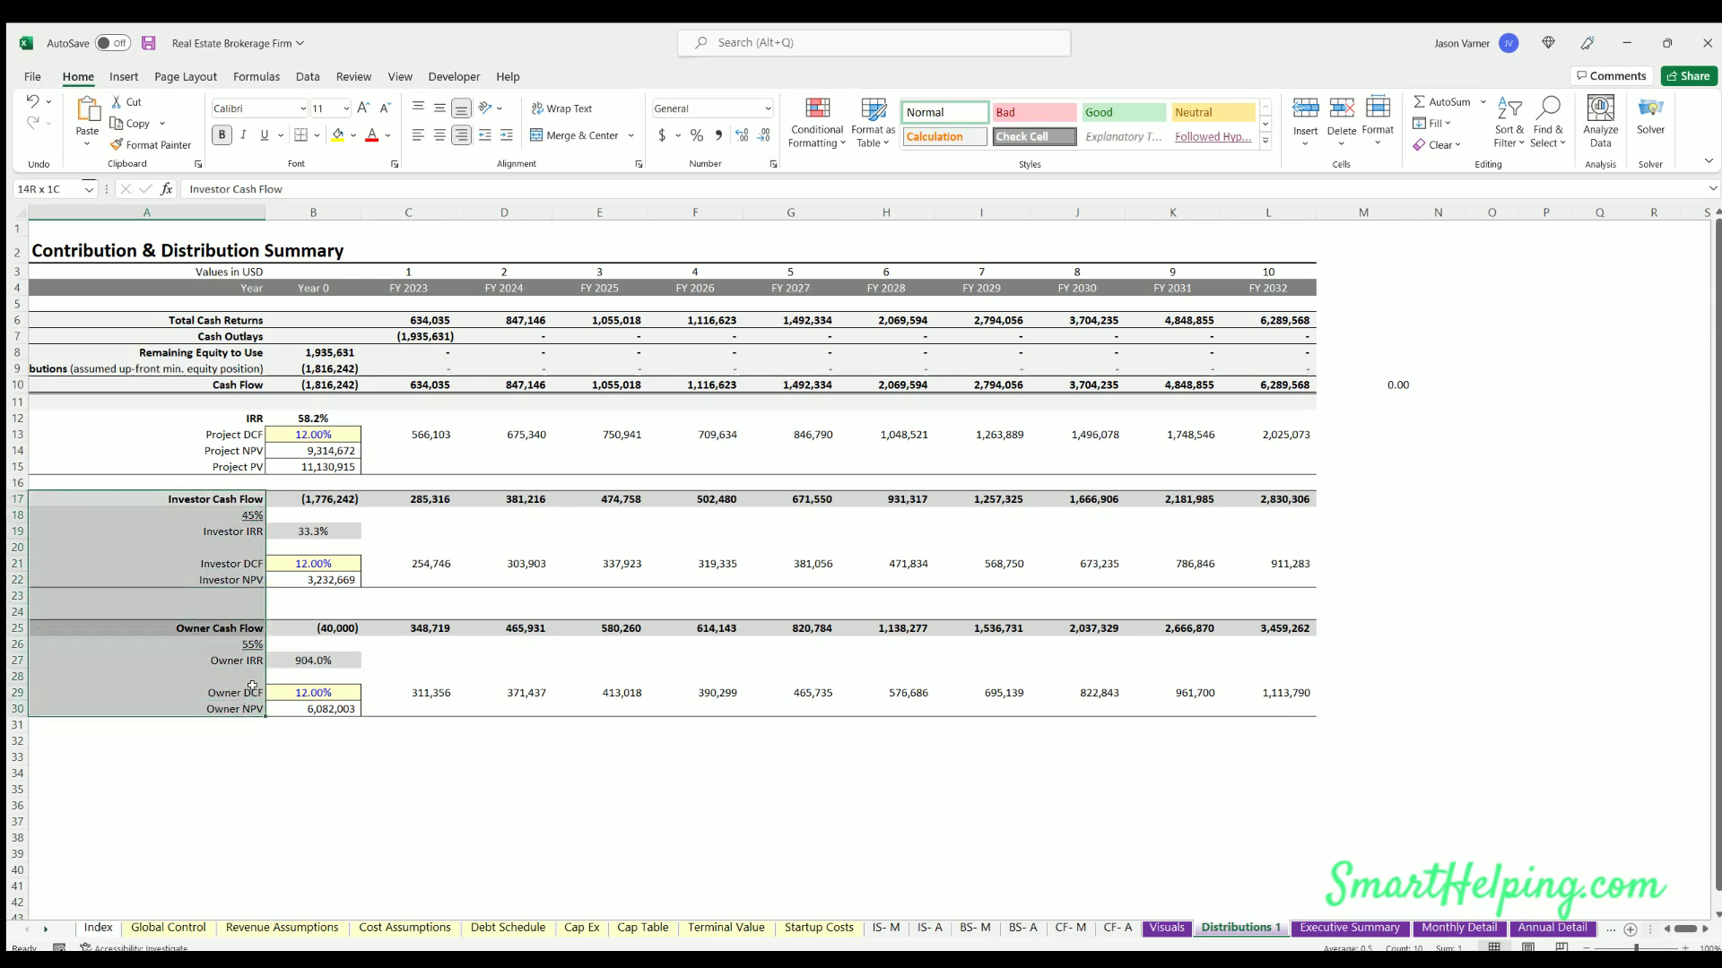
pyautogui.click(327, 500)
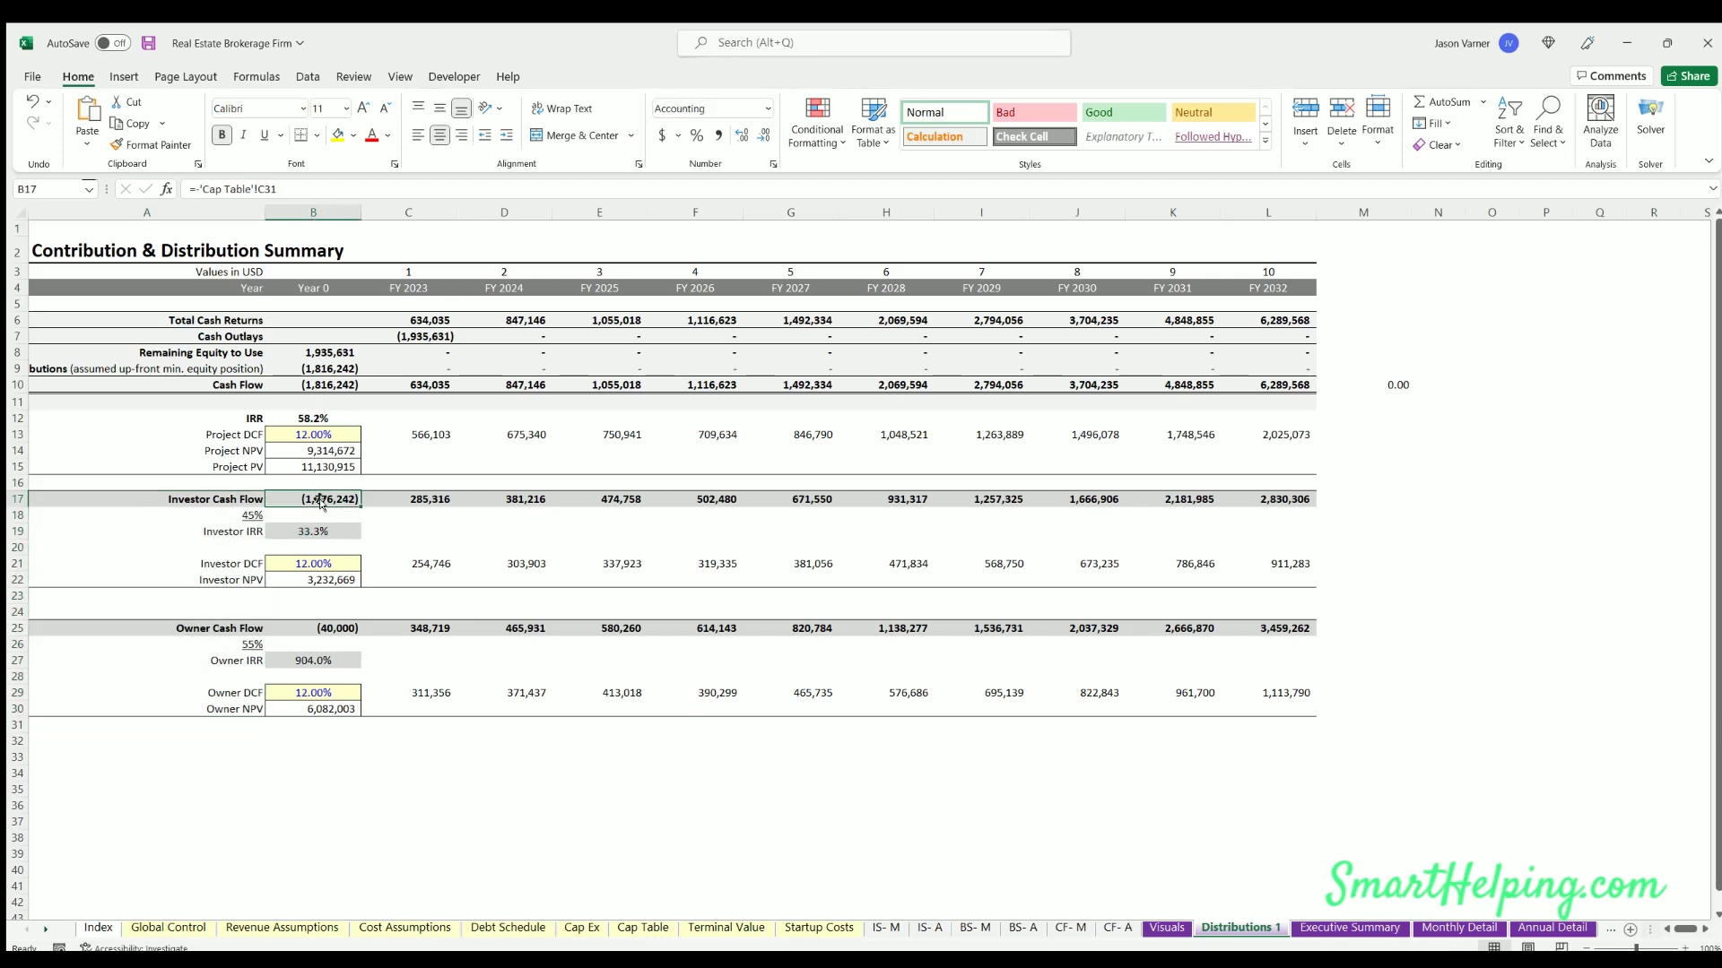
pyautogui.click(320, 630)
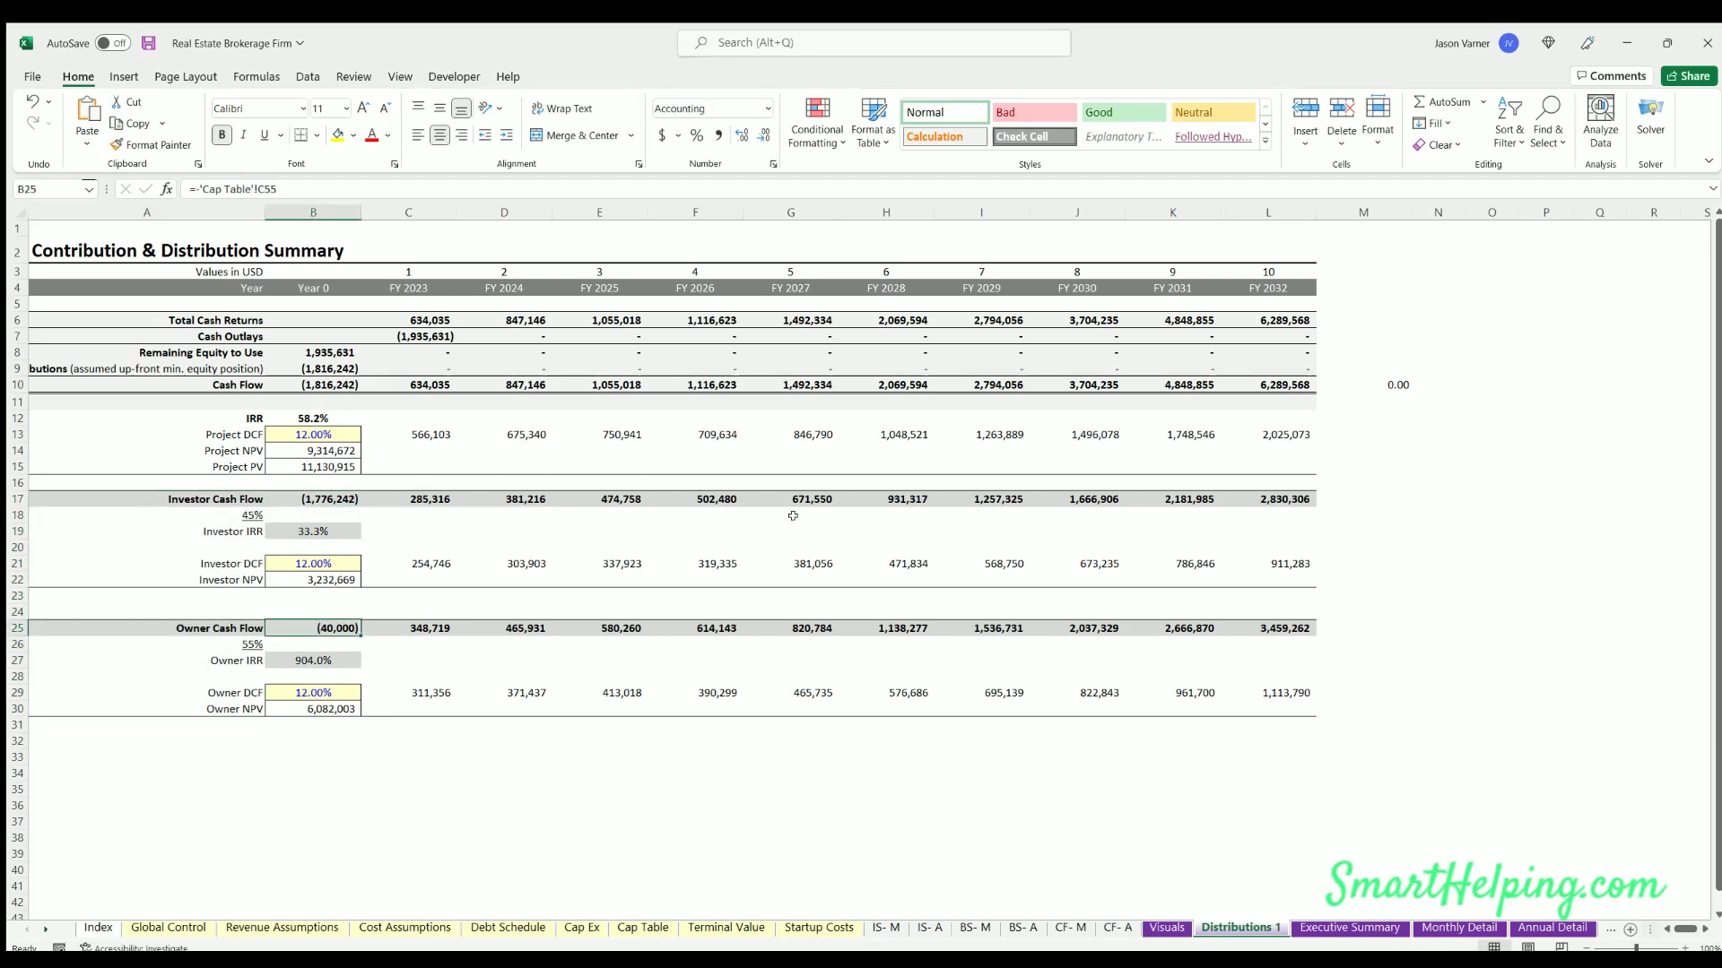
# - Check Cap Table's Raise A/B, investor, Founder 1 25% and Founder 2 30% shares, then open Executive Summary
pyautogui.click(643, 927)
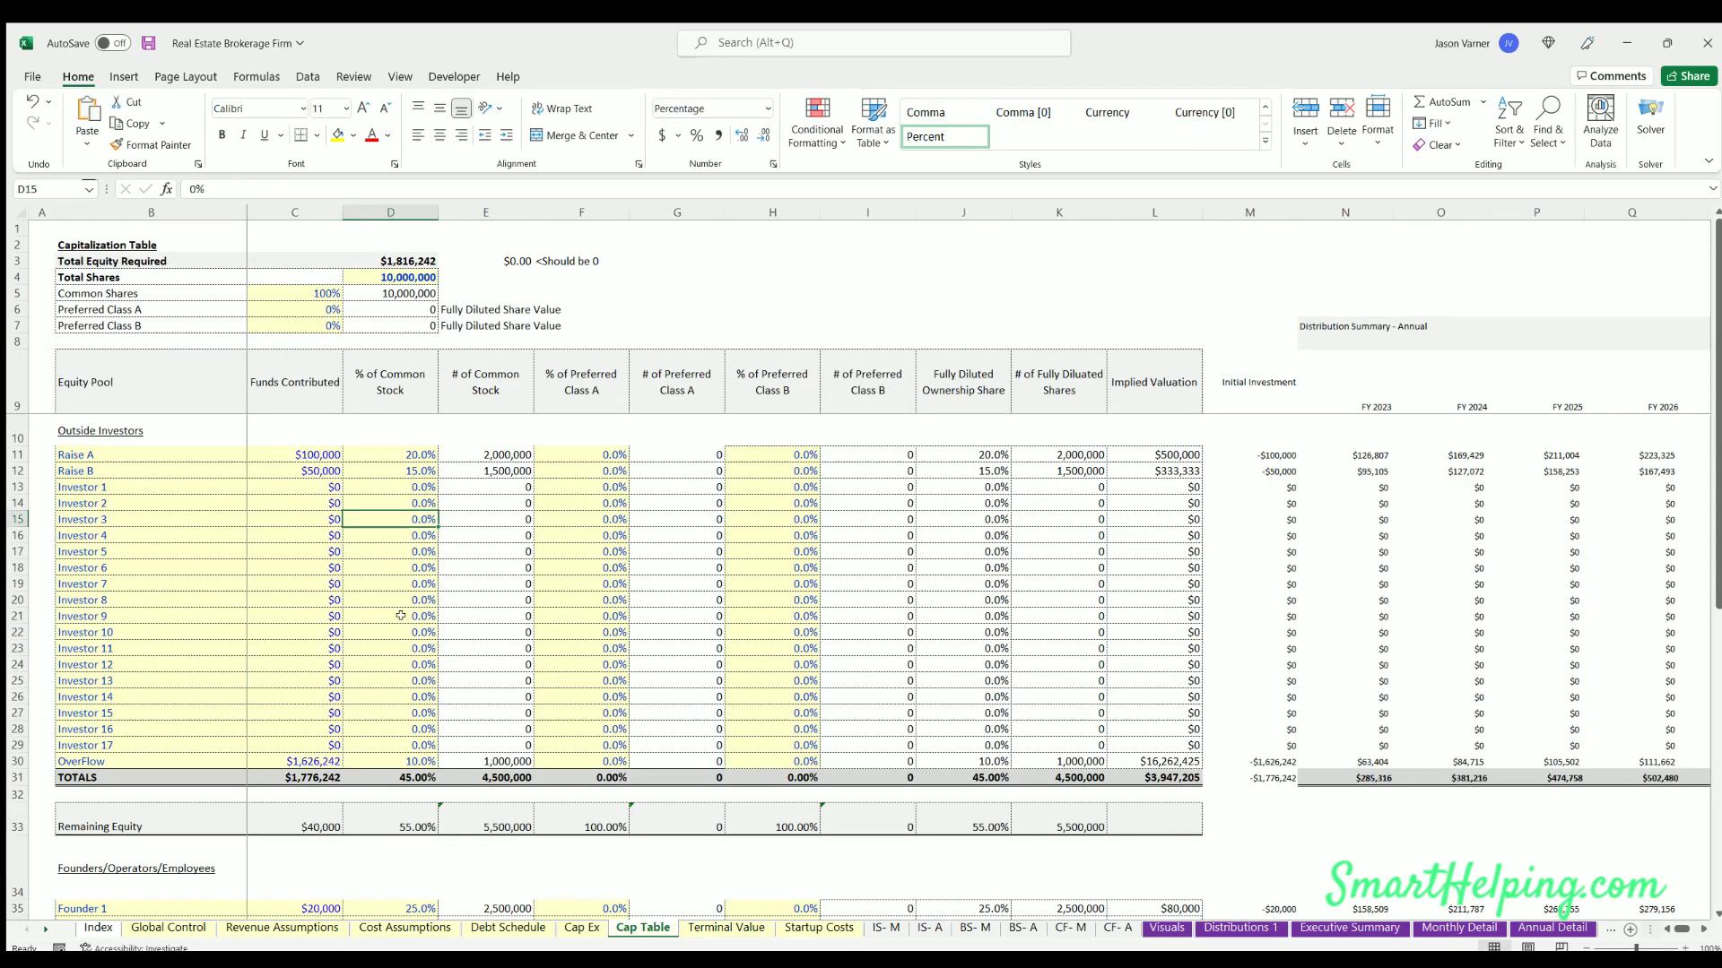
pyautogui.moveTo(408, 455); pyautogui.dragTo(408, 470)
pyautogui.click(395, 550)
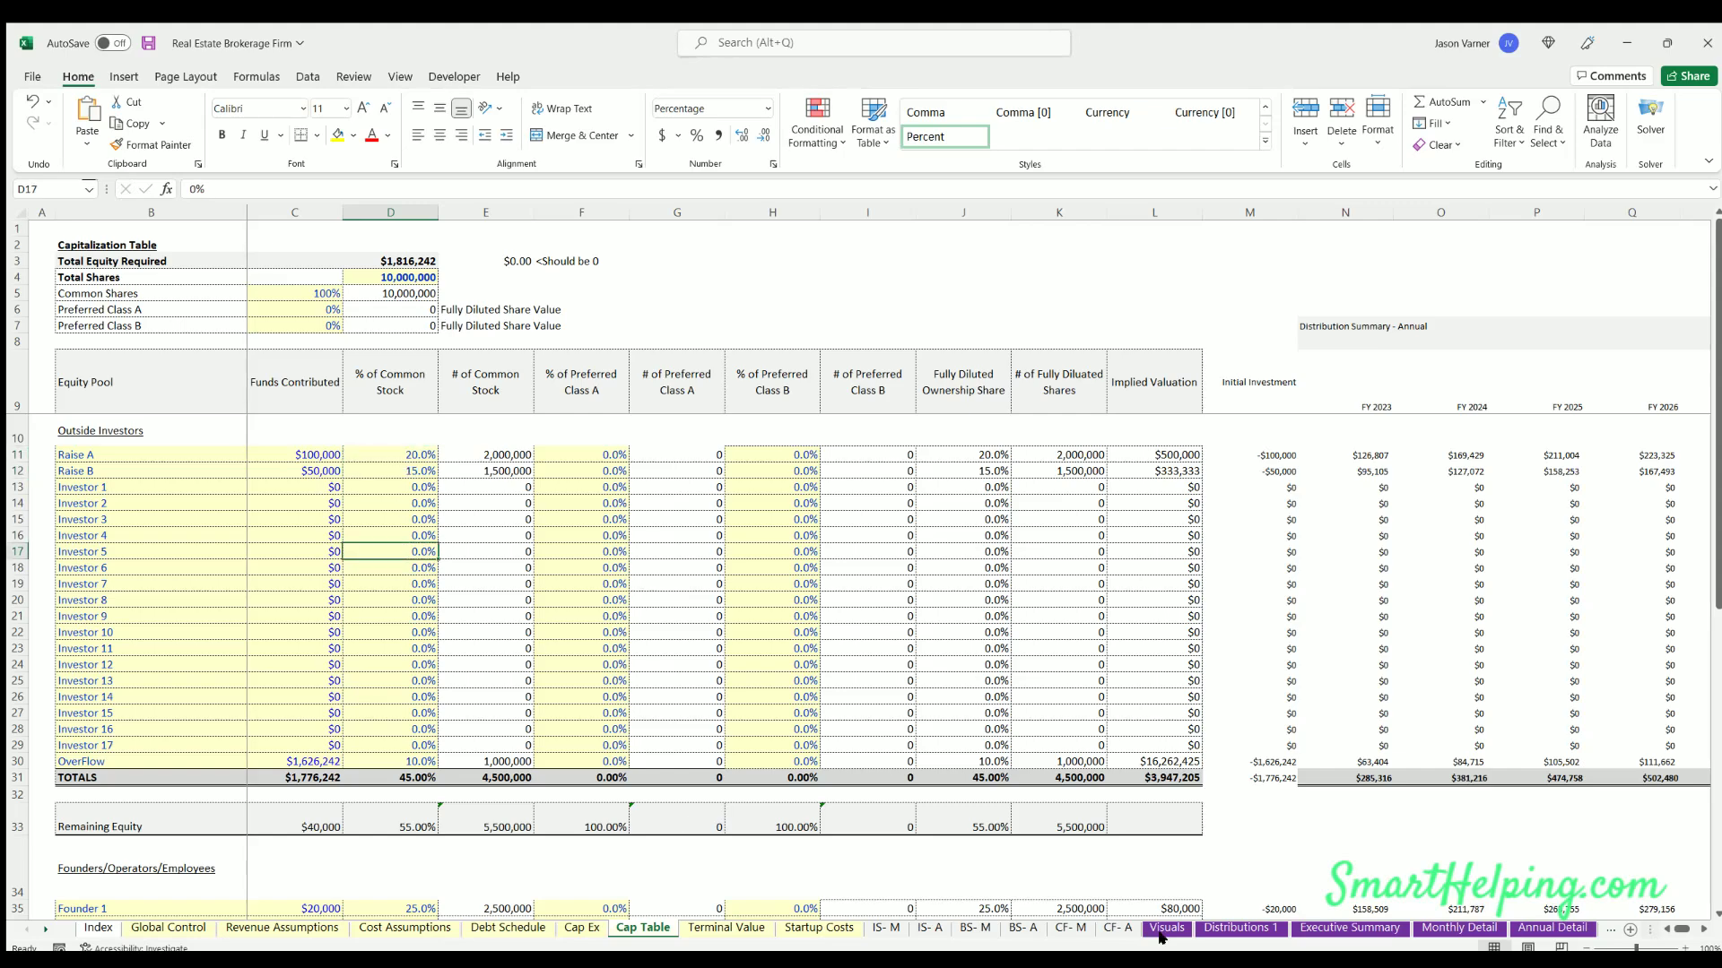
pyautogui.scroll(-7, 329, 840)
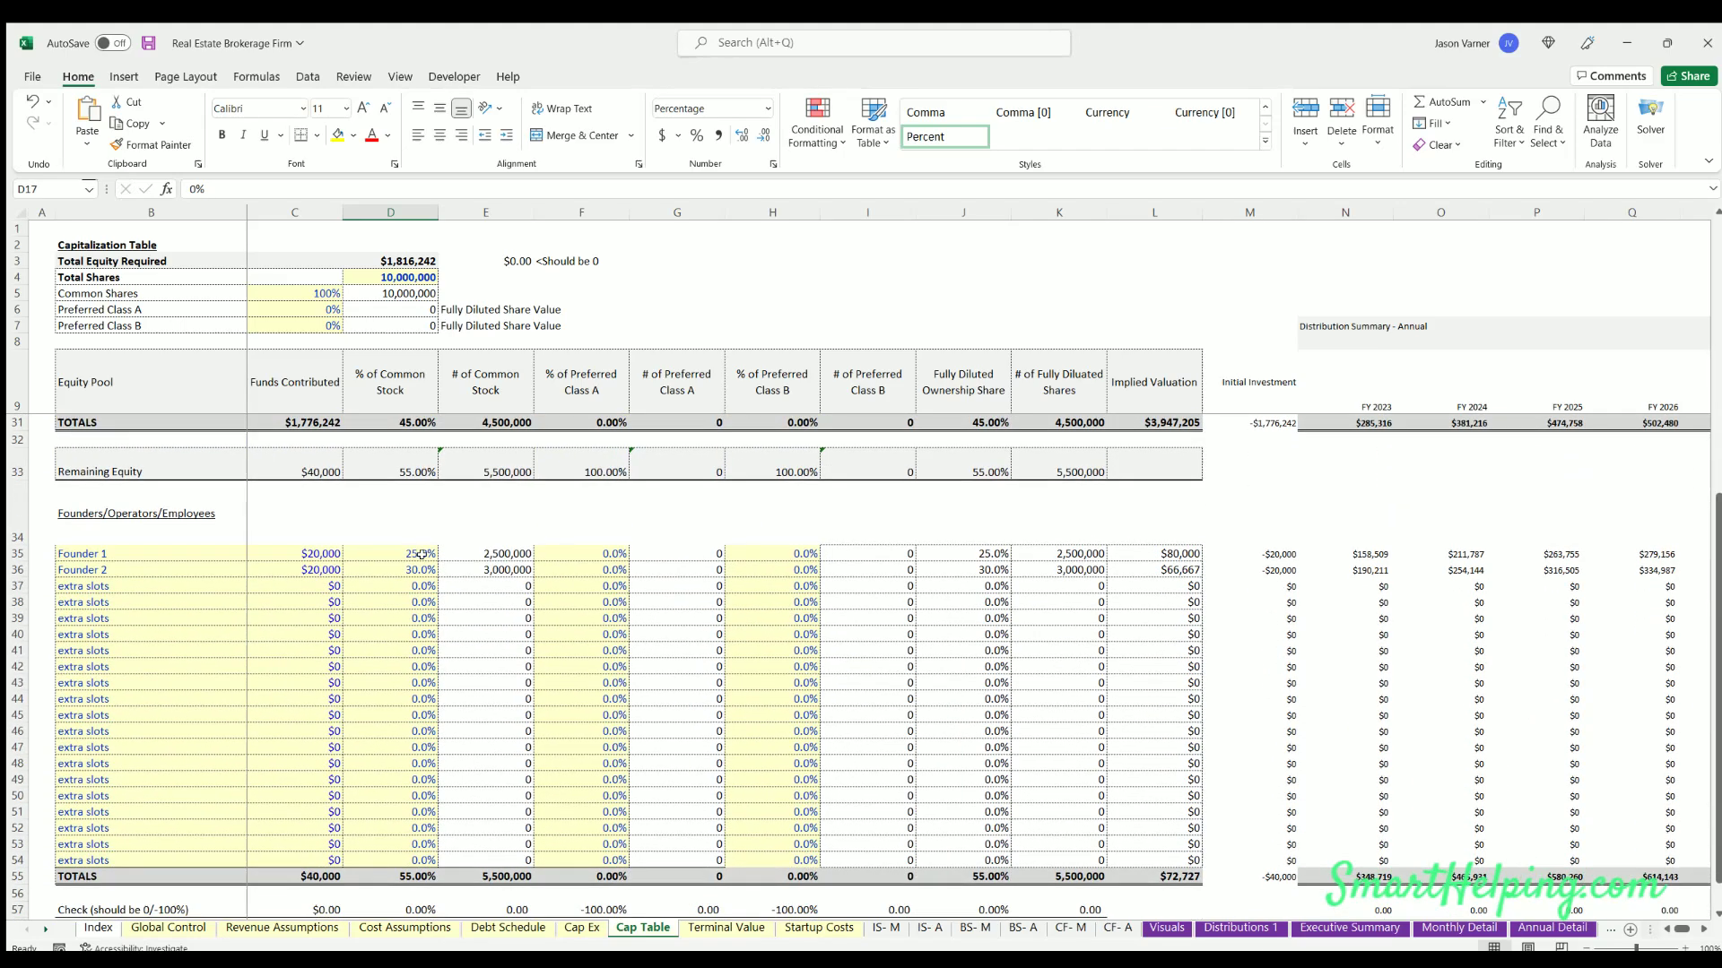
pyautogui.click(408, 555)
pyautogui.press('Down')
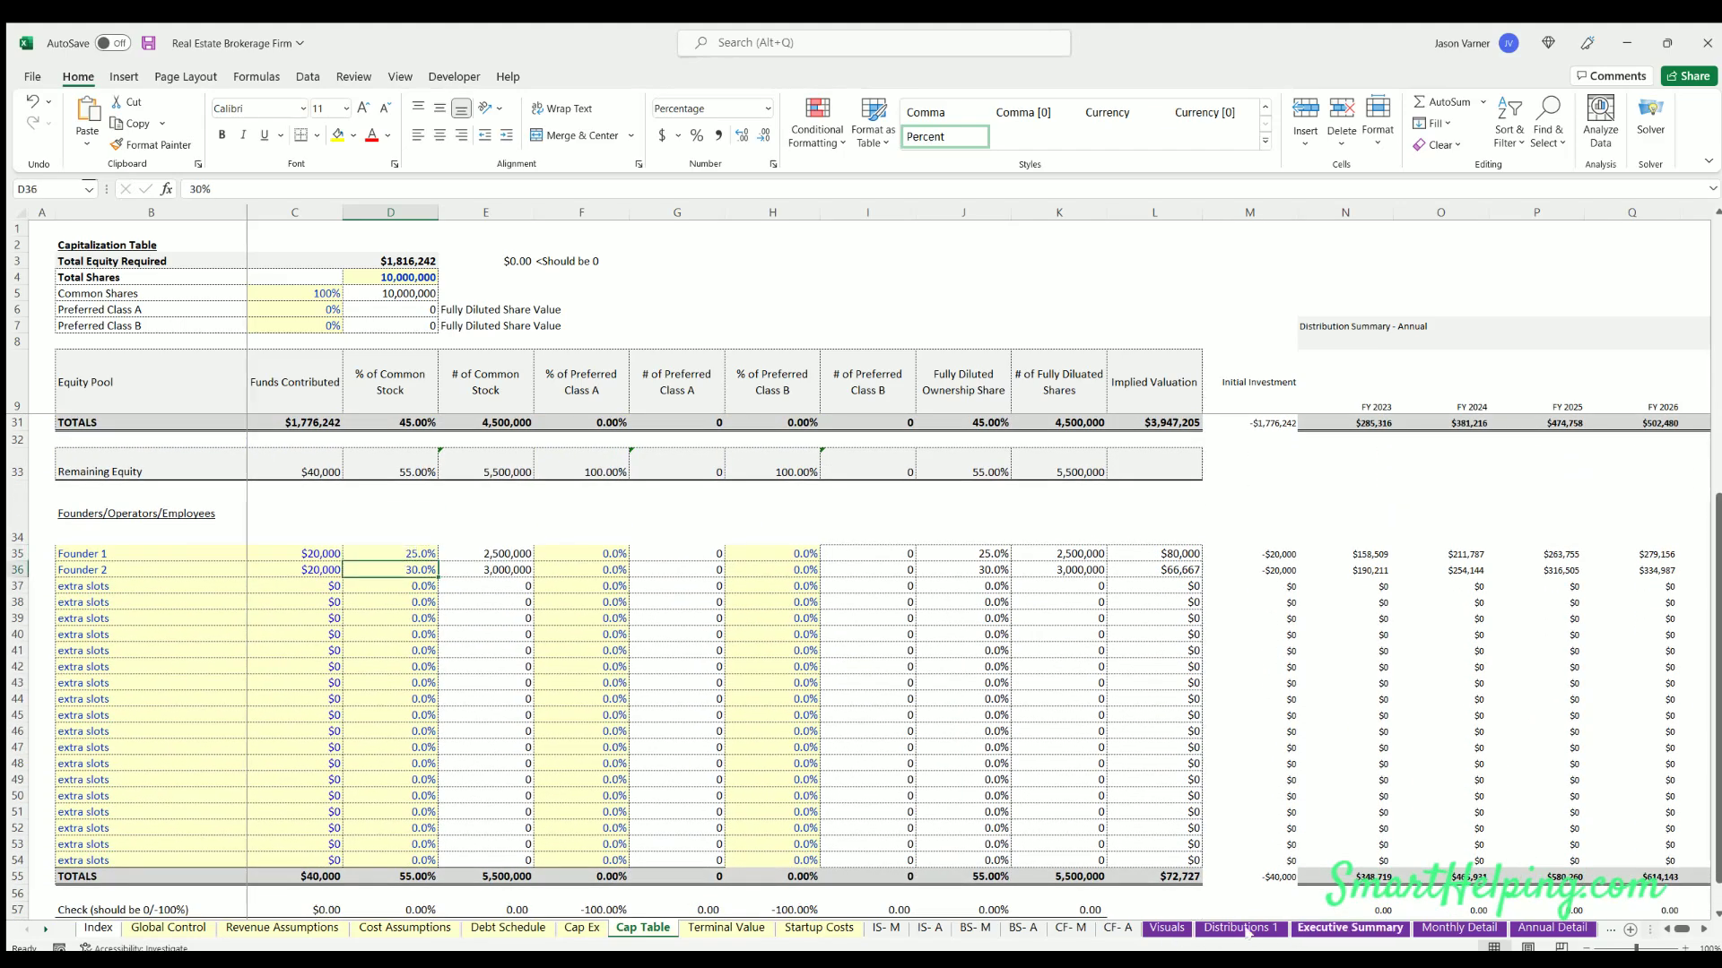
pyautogui.click(1256, 929)
pyautogui.click(1348, 929)
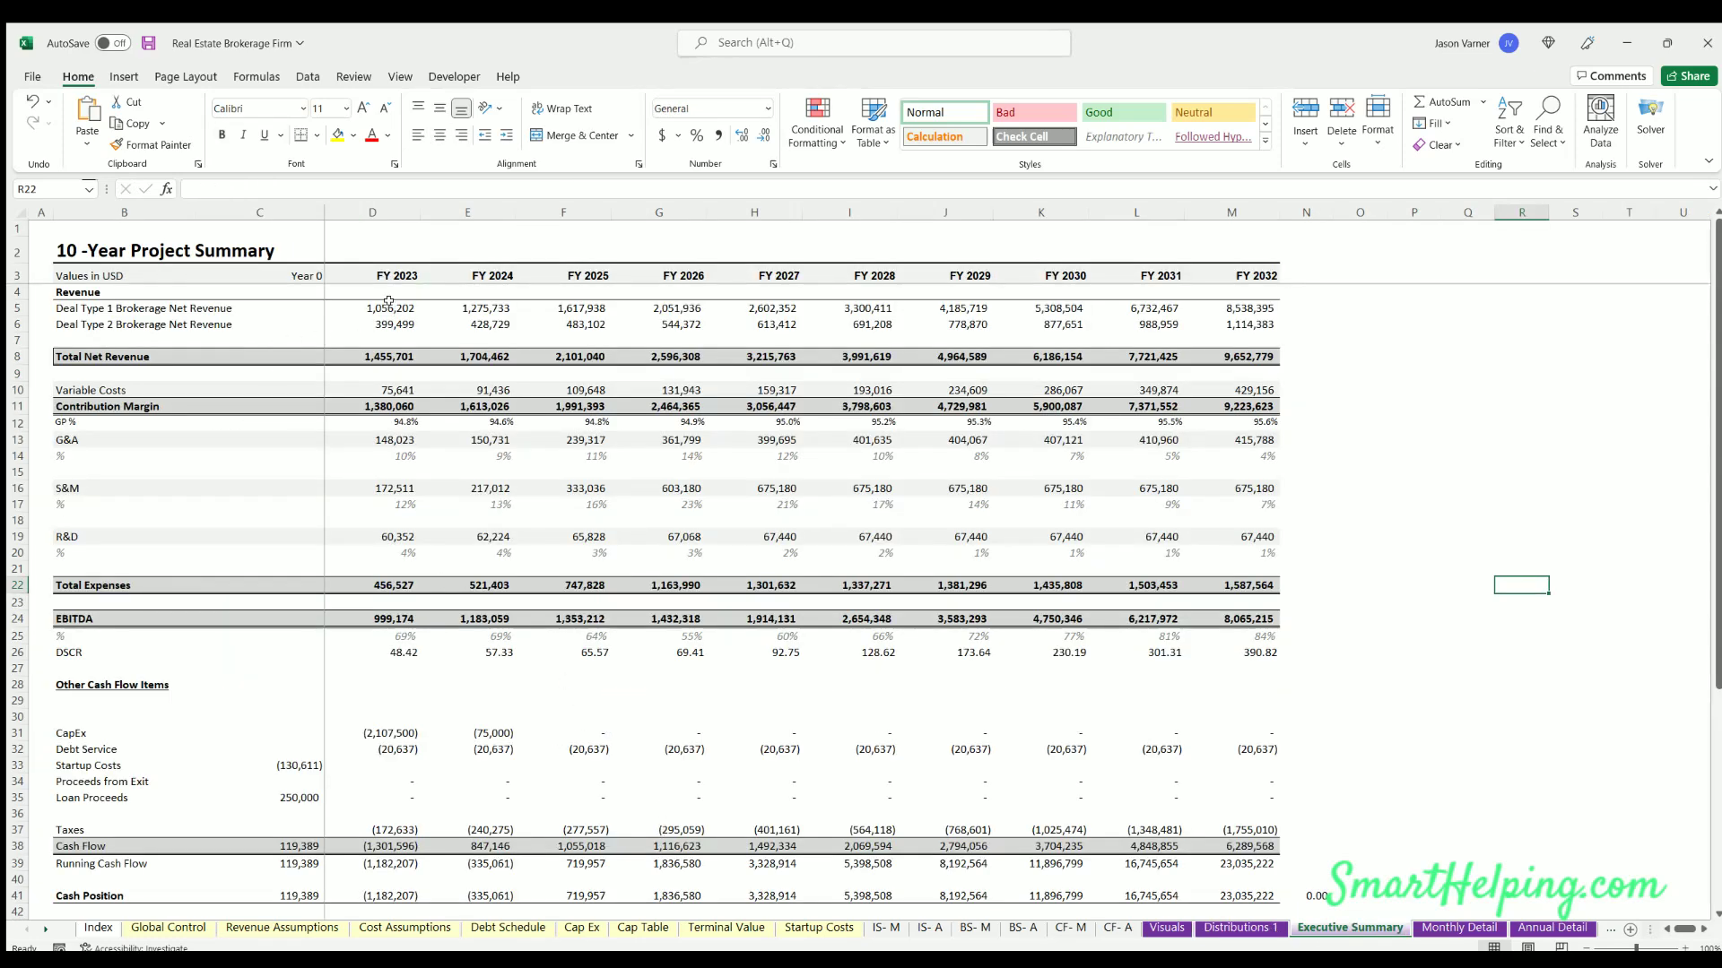
pyautogui.moveTo(380, 354); pyautogui.dragTo(475, 356)
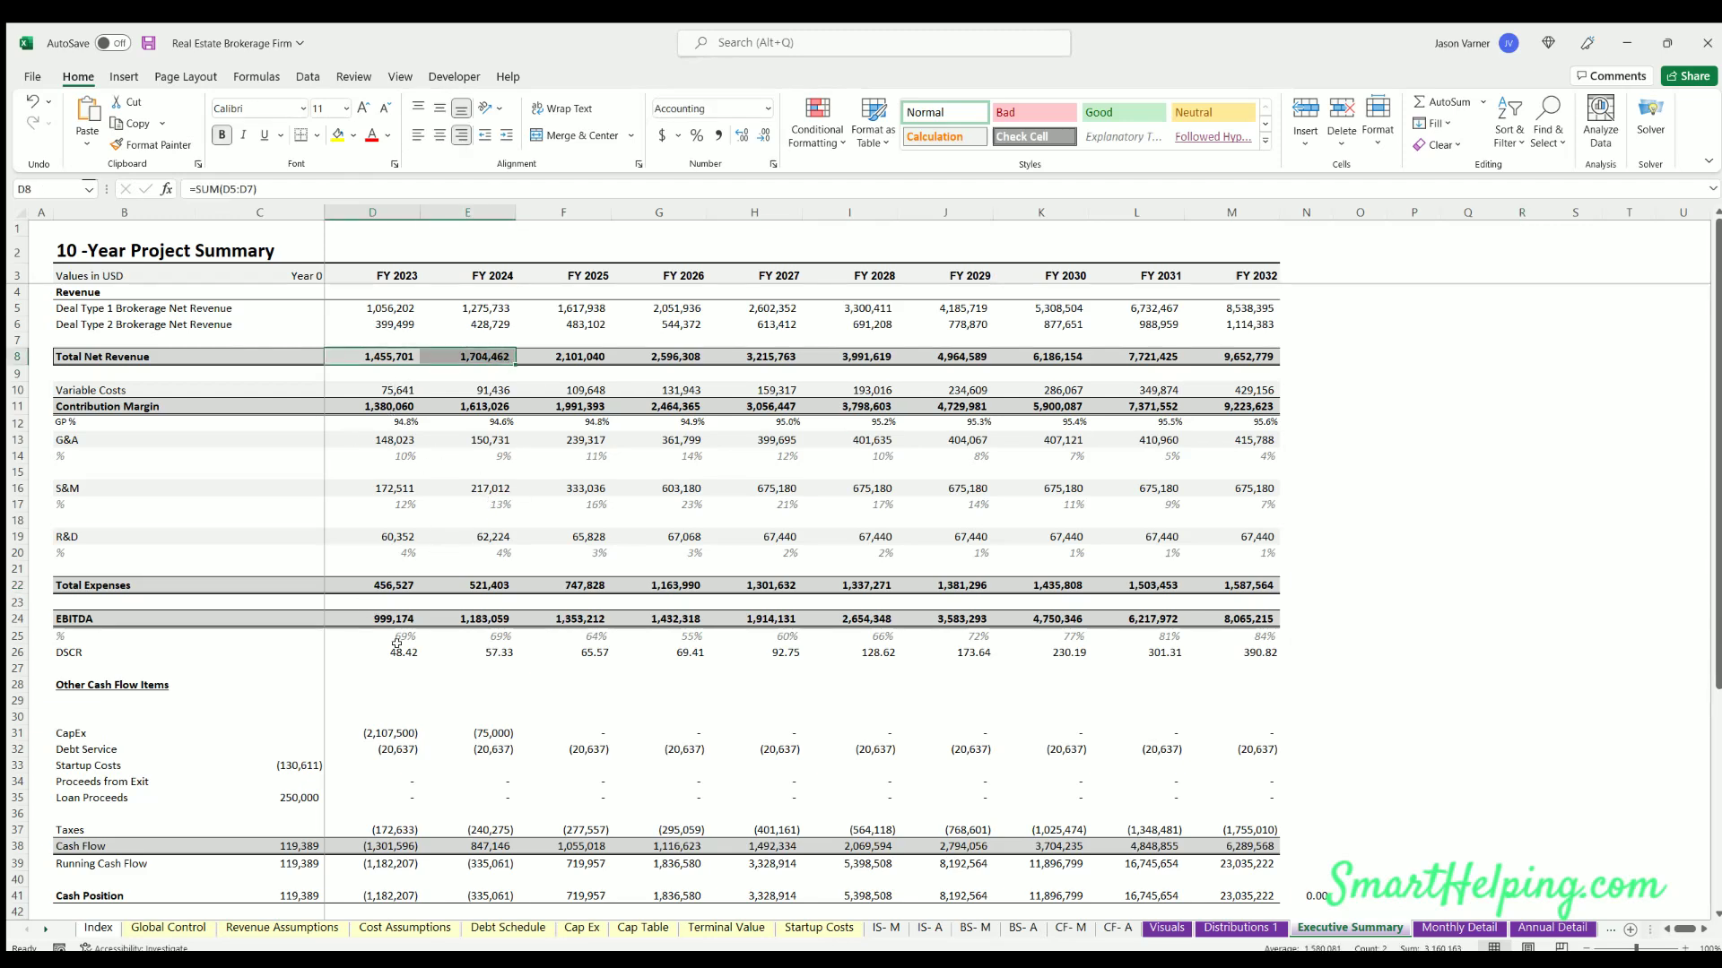
pyautogui.scroll(-4, 358, 610)
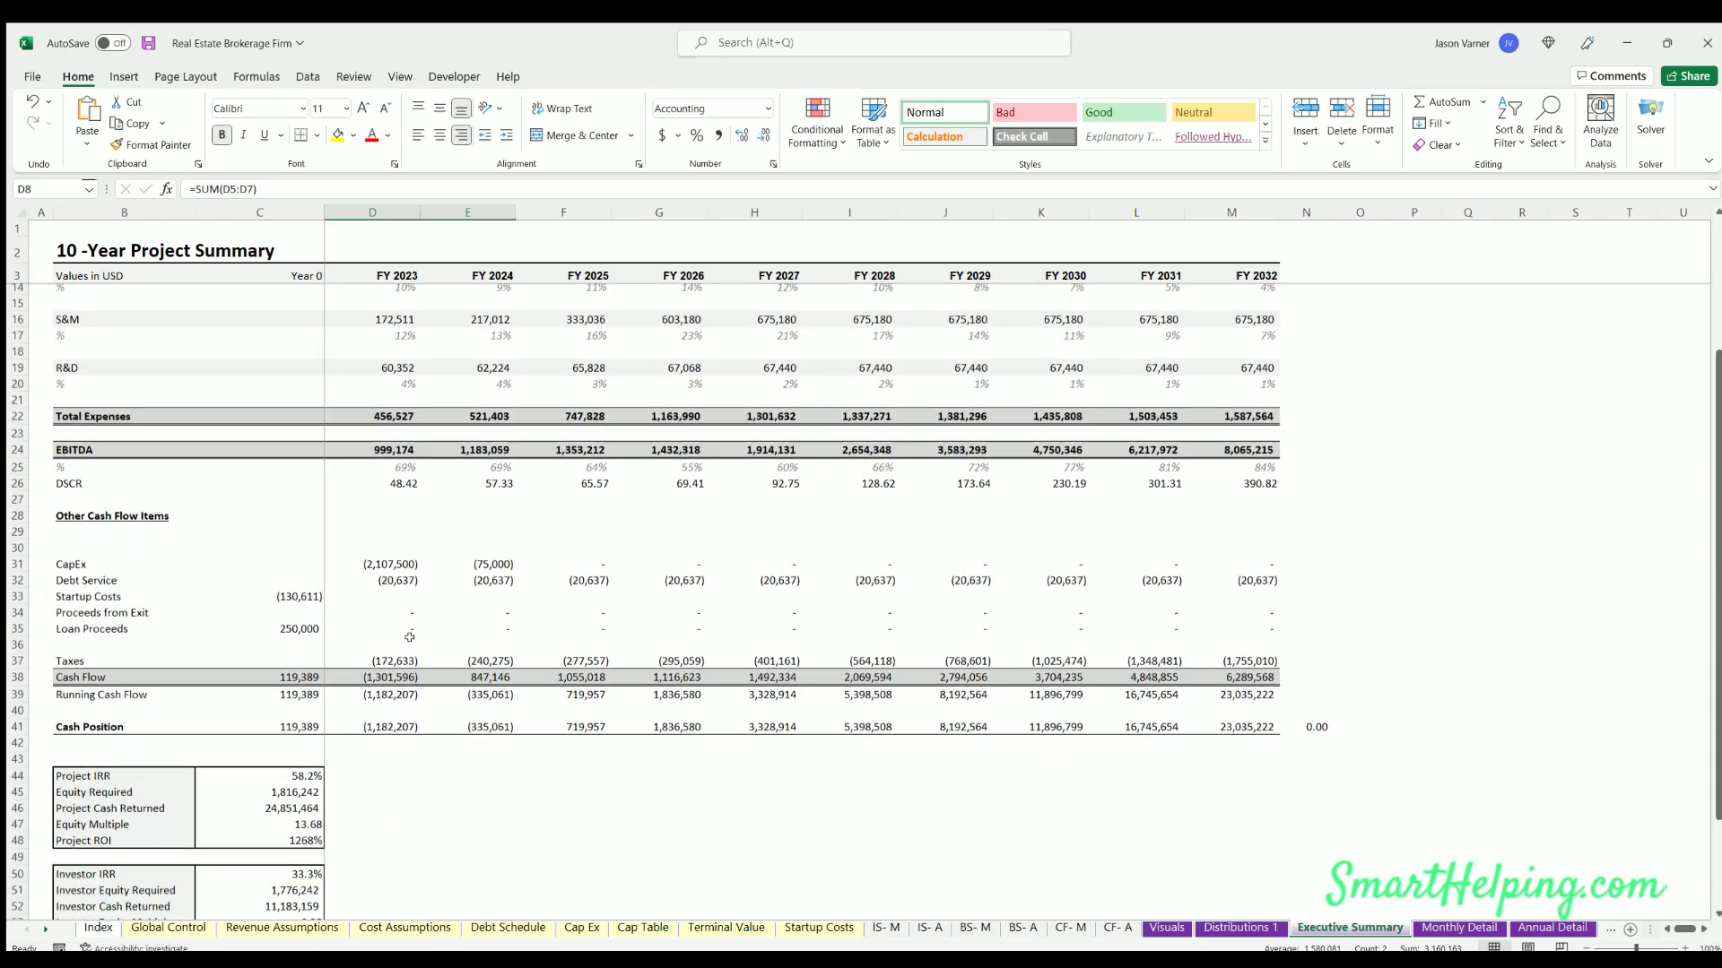
pyautogui.click(382, 554)
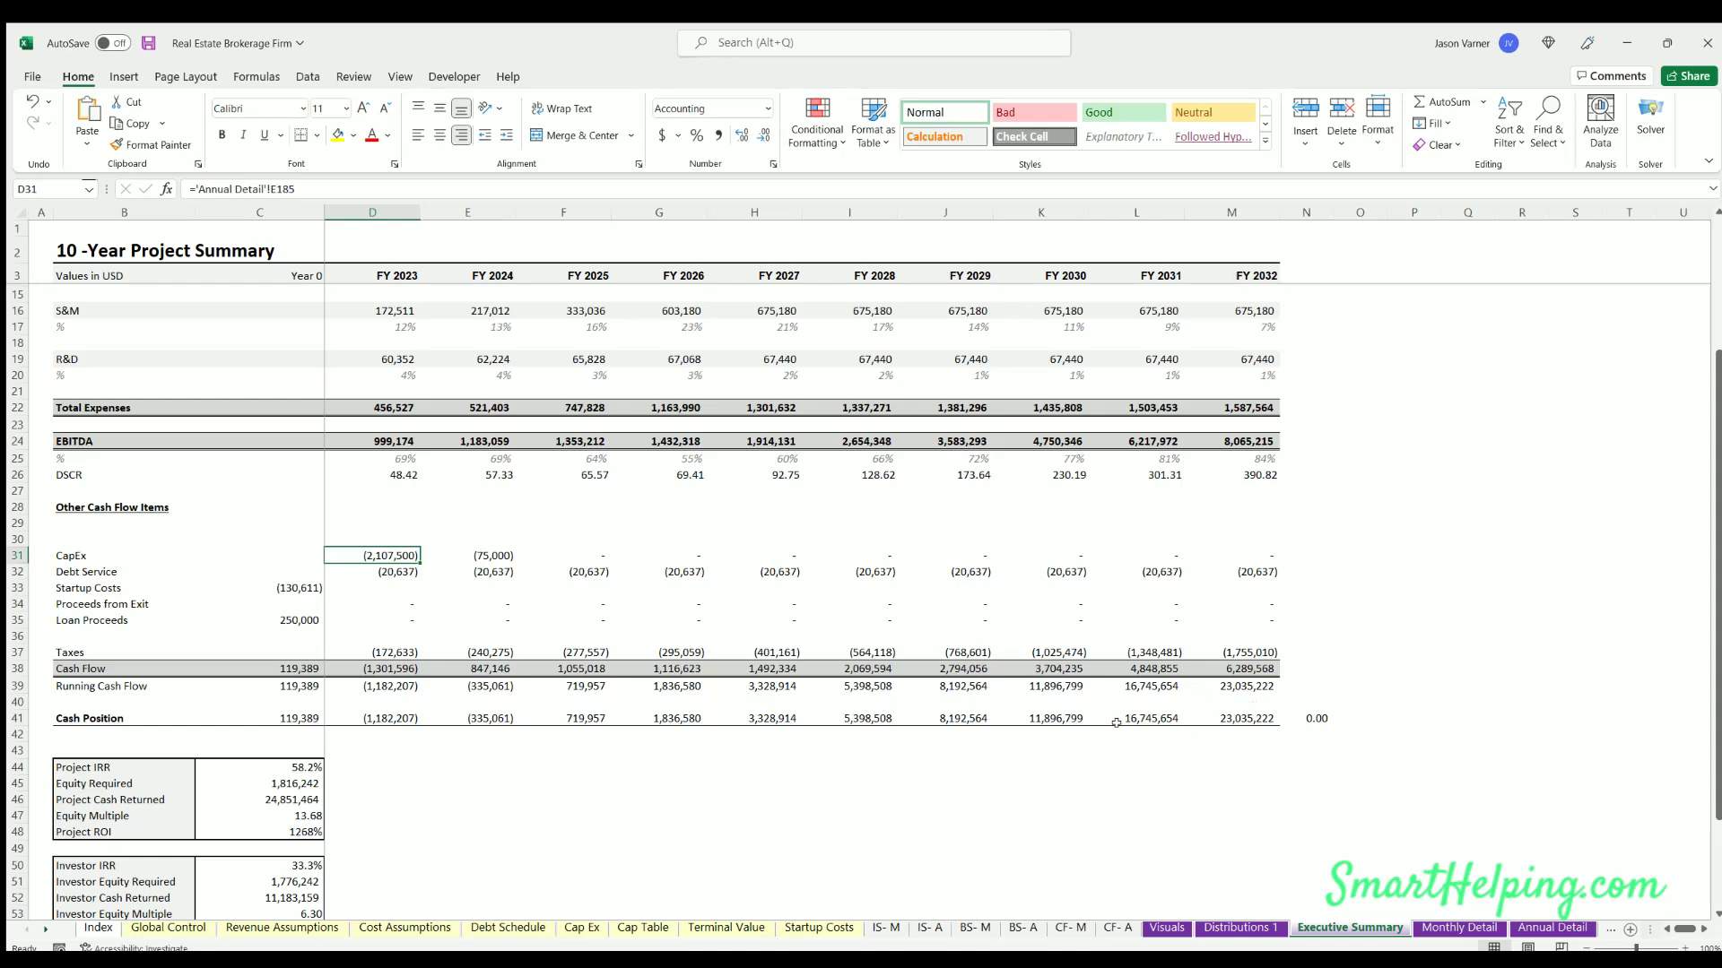
pyautogui.scroll(-4, 430, 572)
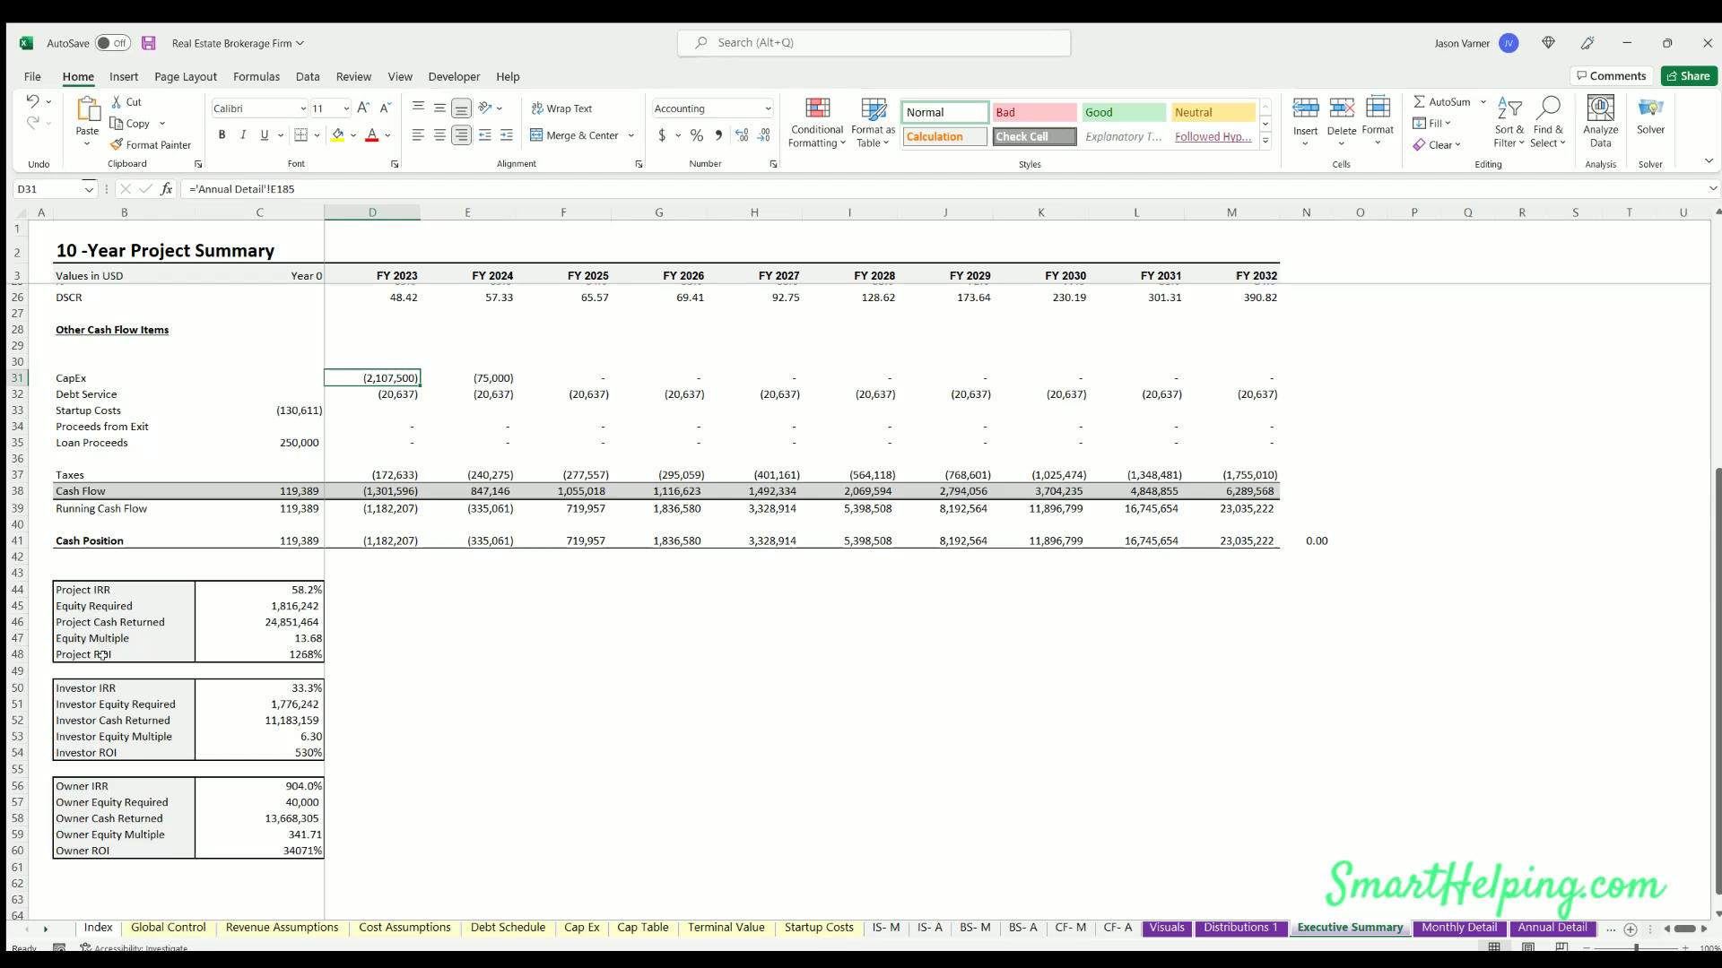
pyautogui.moveTo(72, 583); pyautogui.dragTo(269, 658)
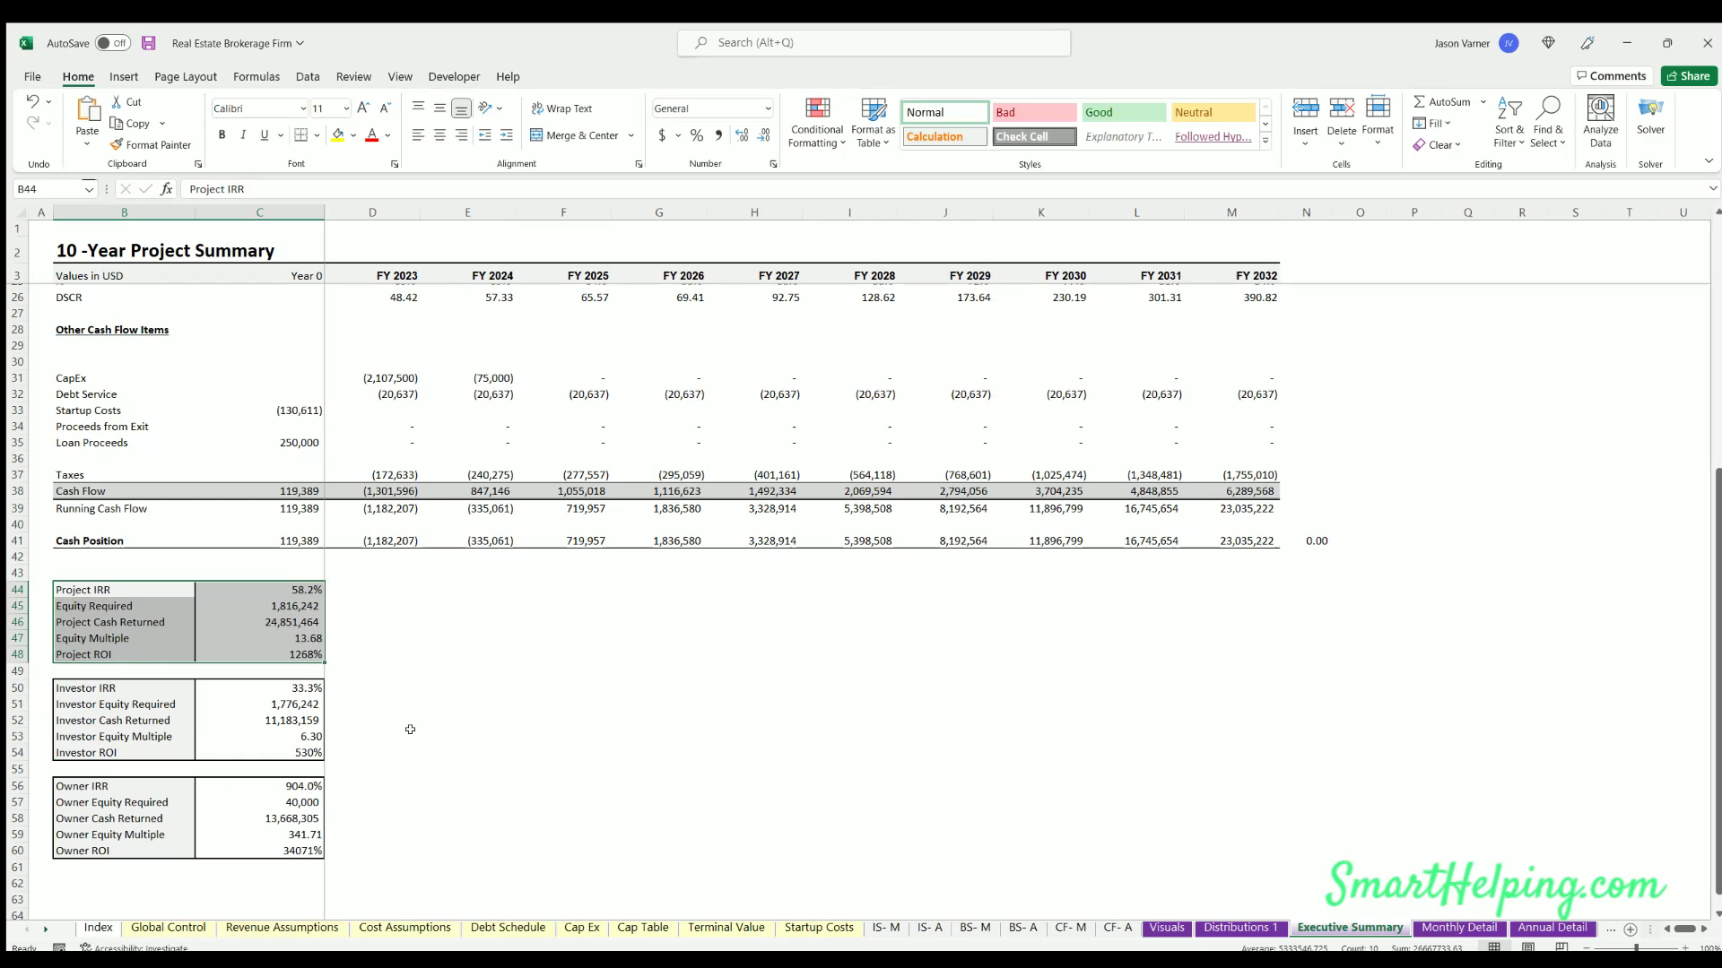
pyautogui.click(502, 747)
pyautogui.scroll(6, 503, 740)
pyautogui.scroll(1, 502, 740)
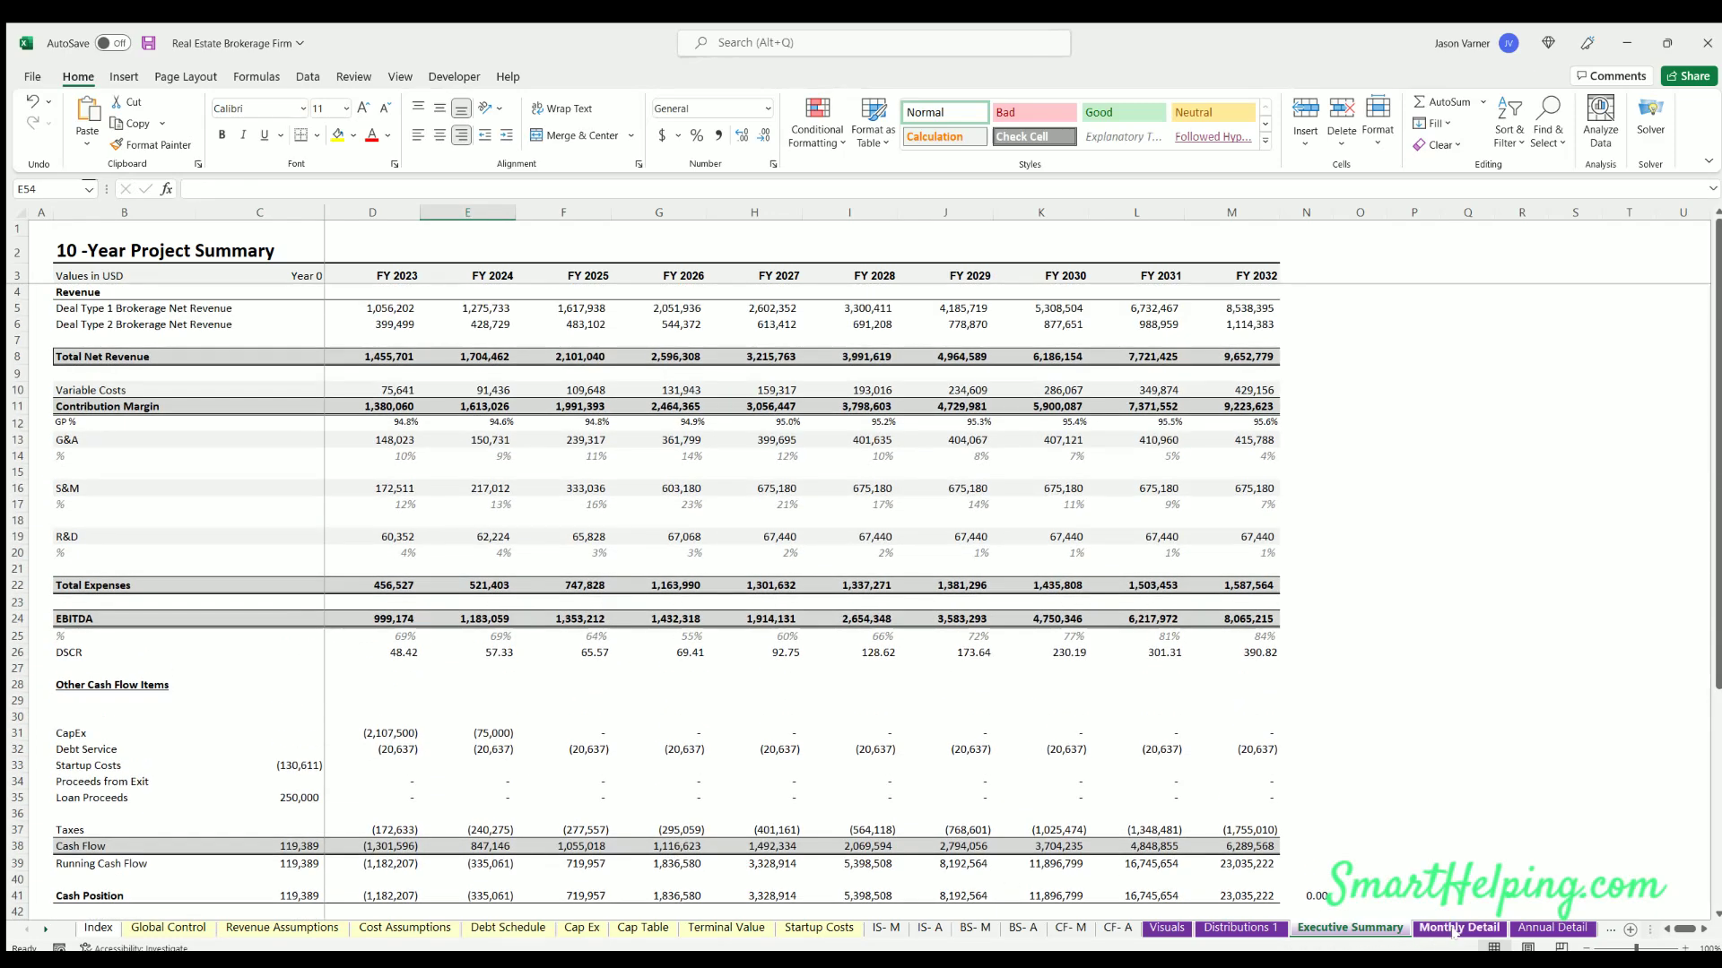
# - On Monthly Detail, review the deals-per-month and total agents formulas for deal types 1 and 2
pyautogui.click(1421, 932)
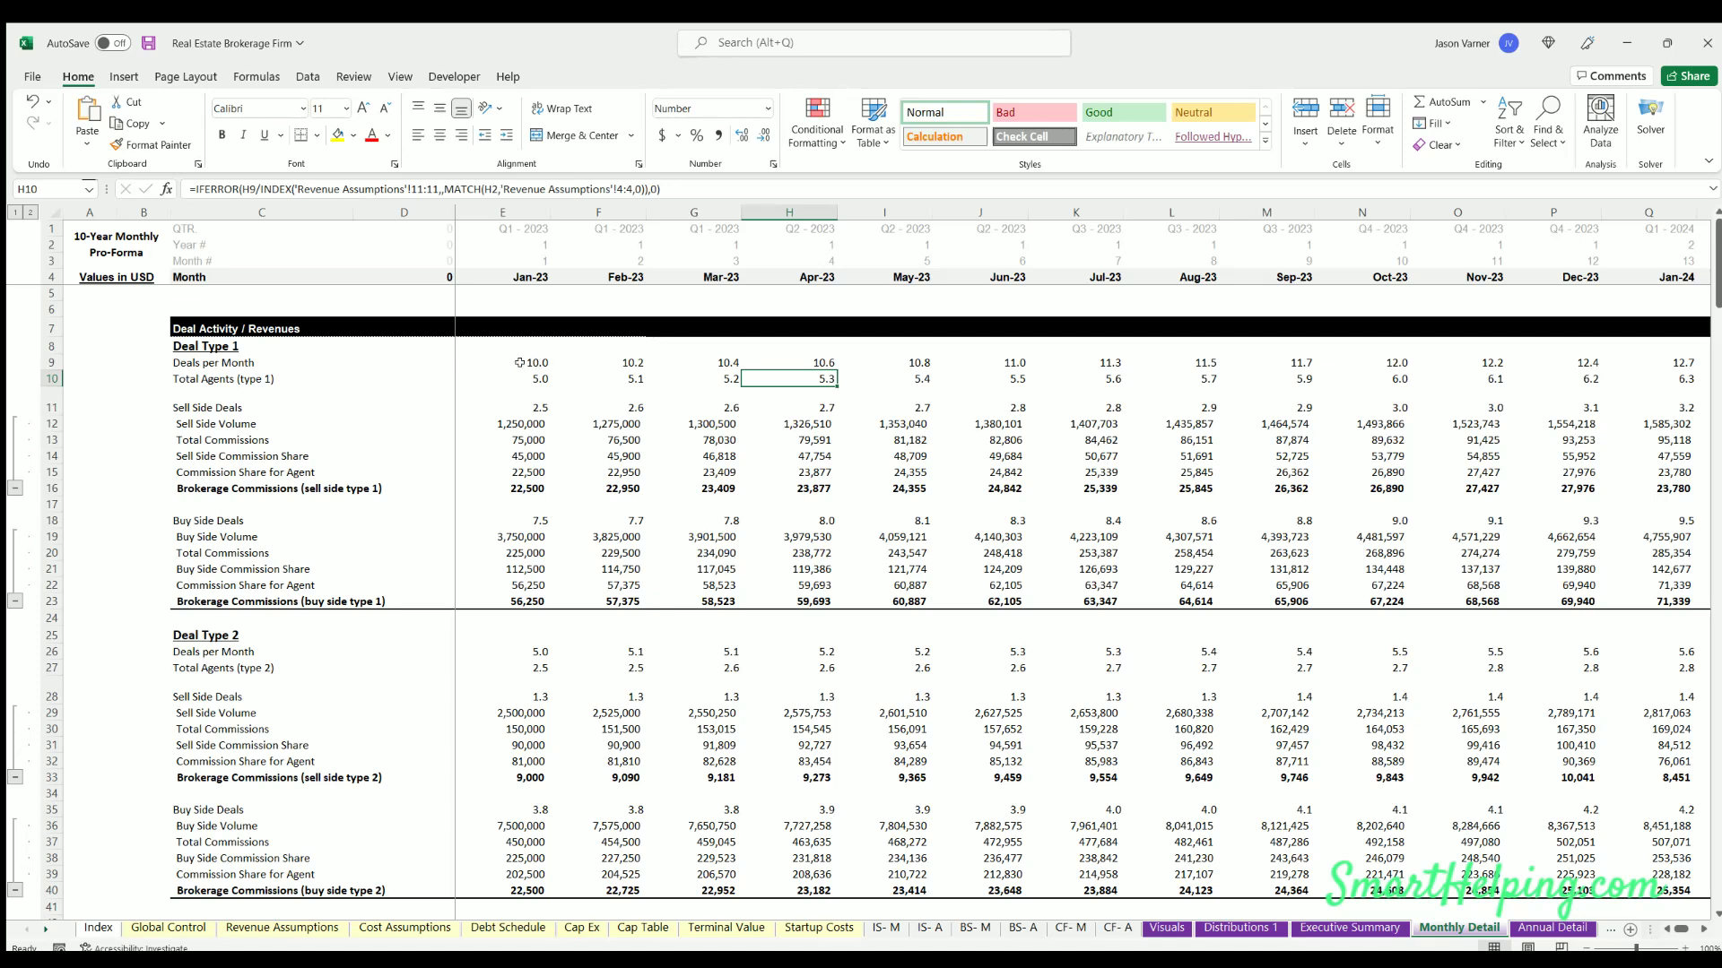
pyautogui.click(574, 363)
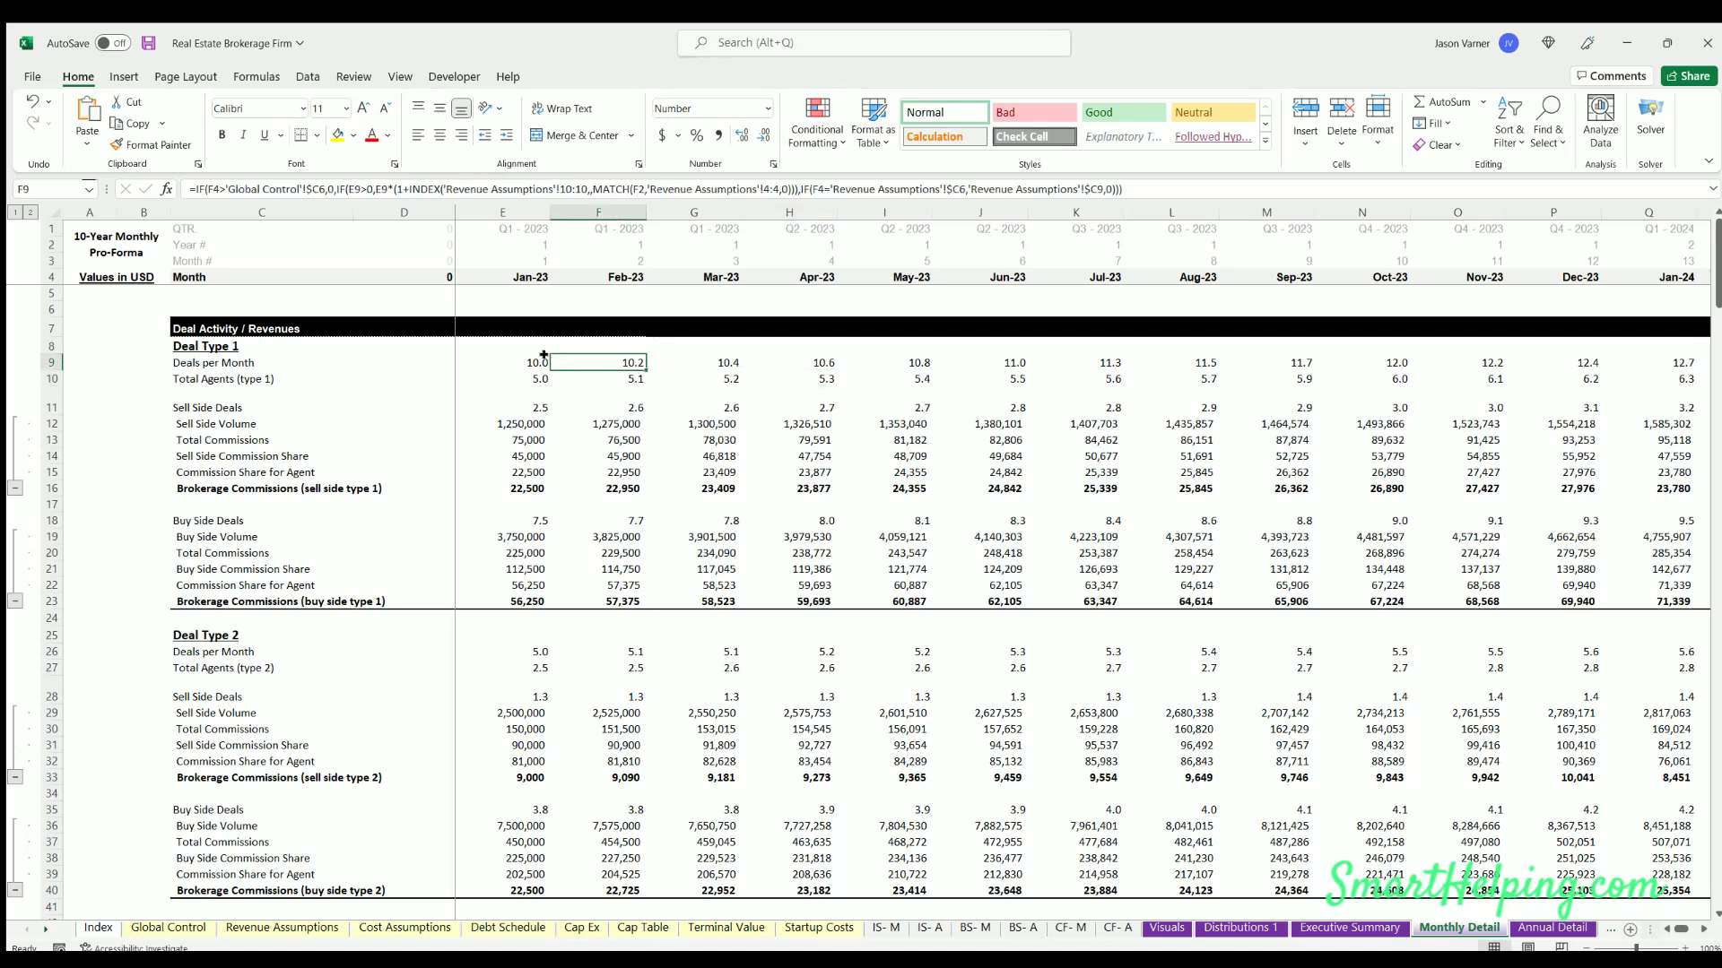
pyautogui.moveTo(544, 363); pyautogui.dragTo(688, 364)
pyautogui.moveTo(529, 643); pyautogui.dragTo(645, 643)
pyautogui.moveTo(529, 377); pyautogui.dragTo(633, 379)
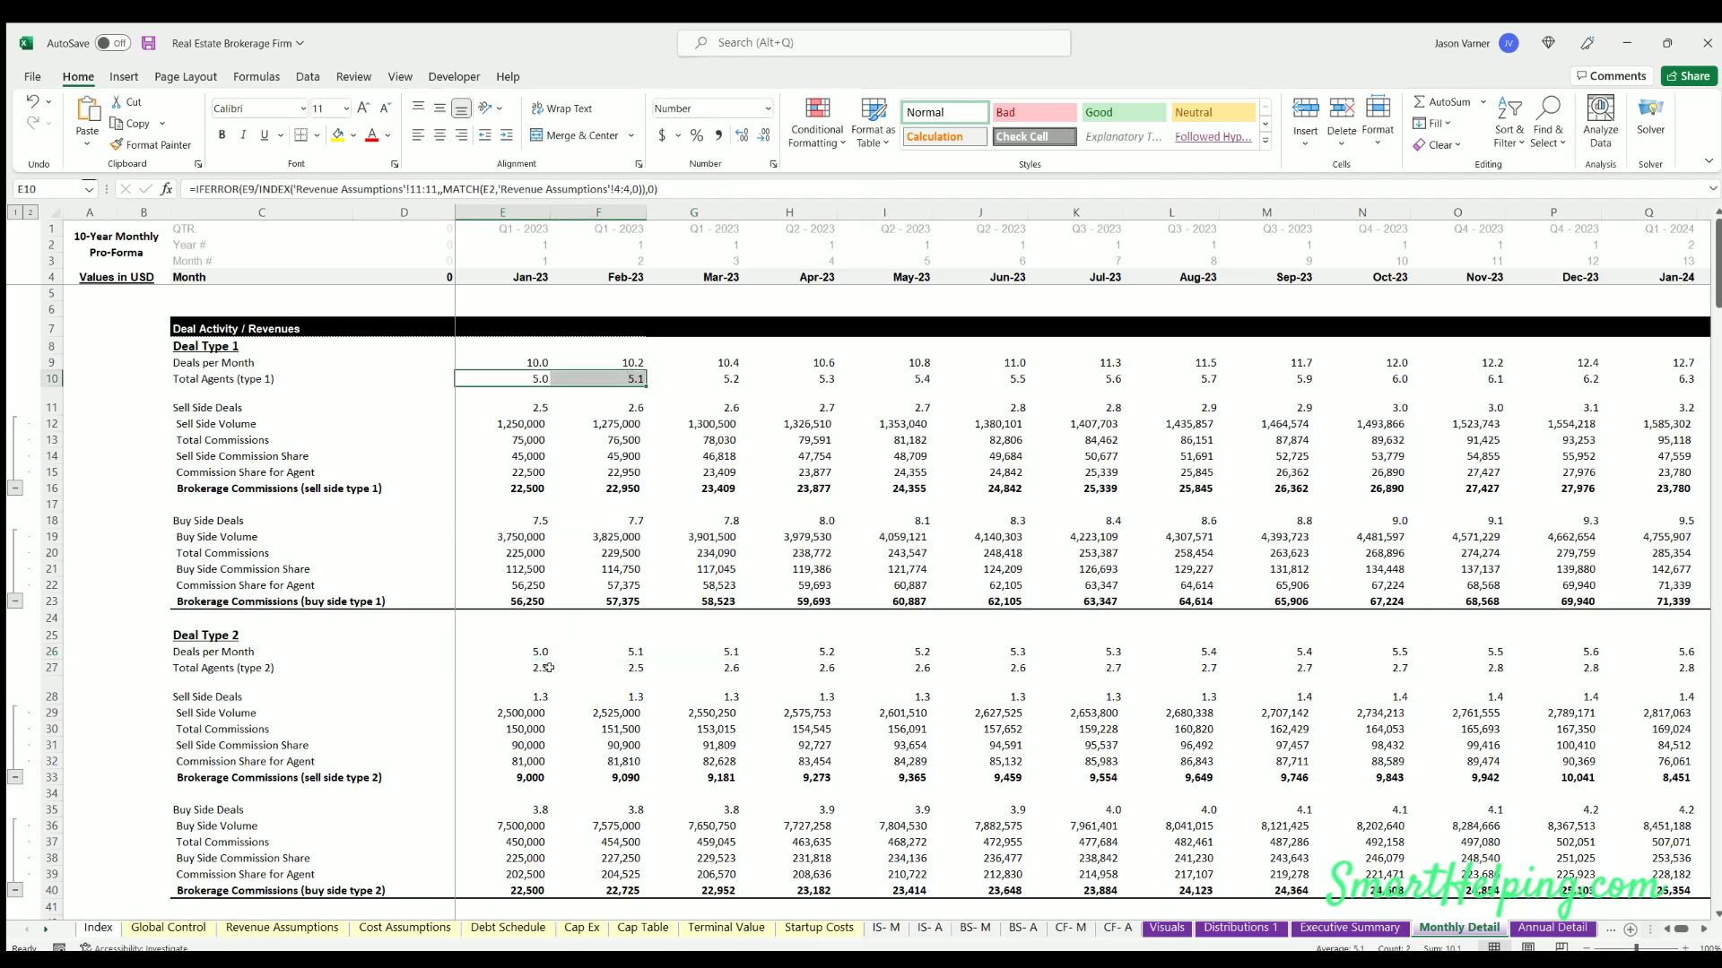
pyautogui.moveTo(535, 664); pyautogui.dragTo(606, 664)
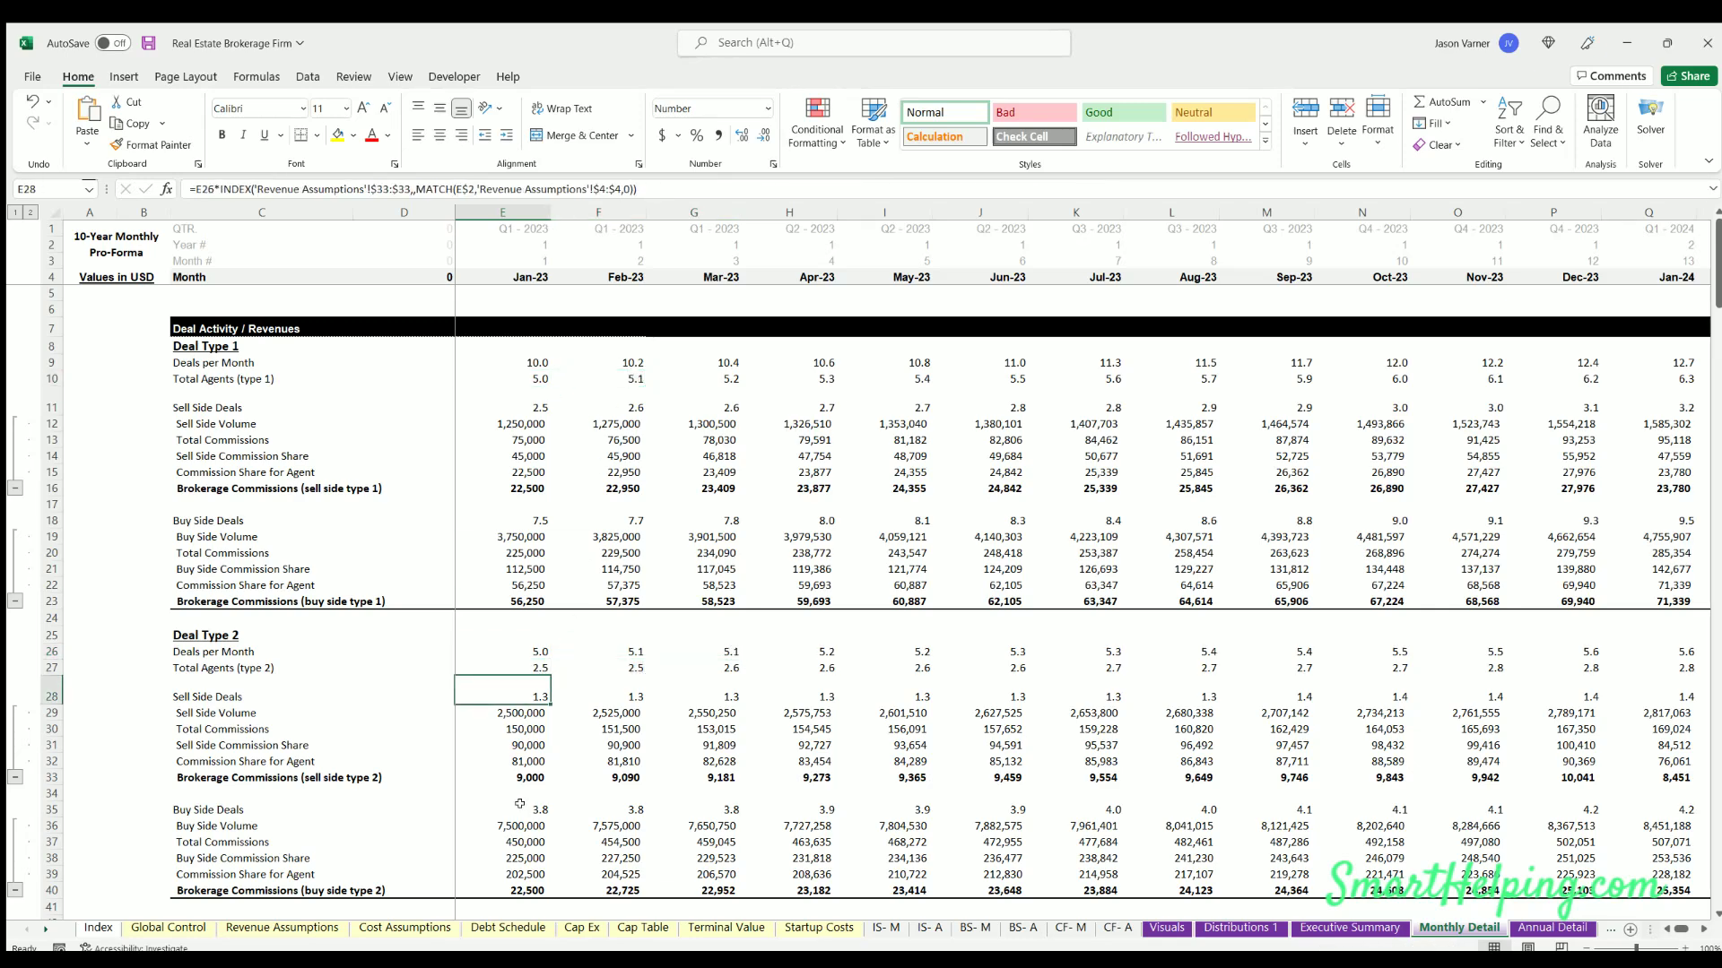
# - Review type 2 buy/sell-side deals, volume, commissions and agent-share formulas, plus type 1 buy-side agent share
pyautogui.click(519, 806)
pyautogui.click(521, 711)
pyautogui.click(519, 727)
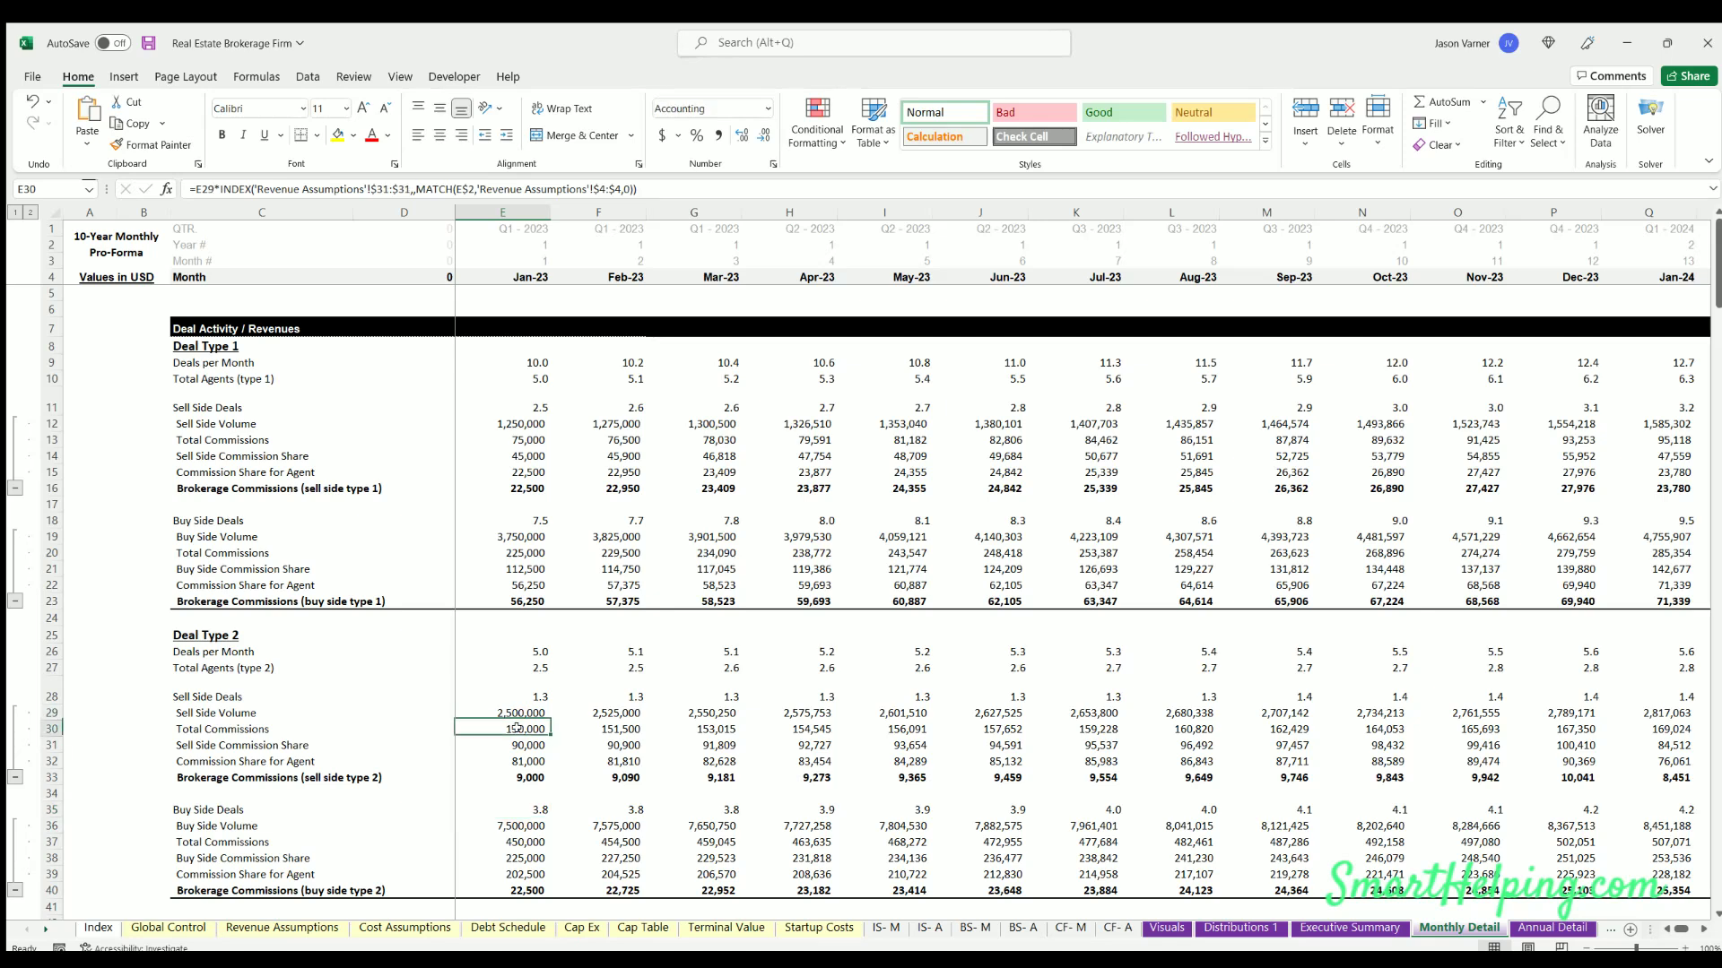
pyautogui.click(518, 742)
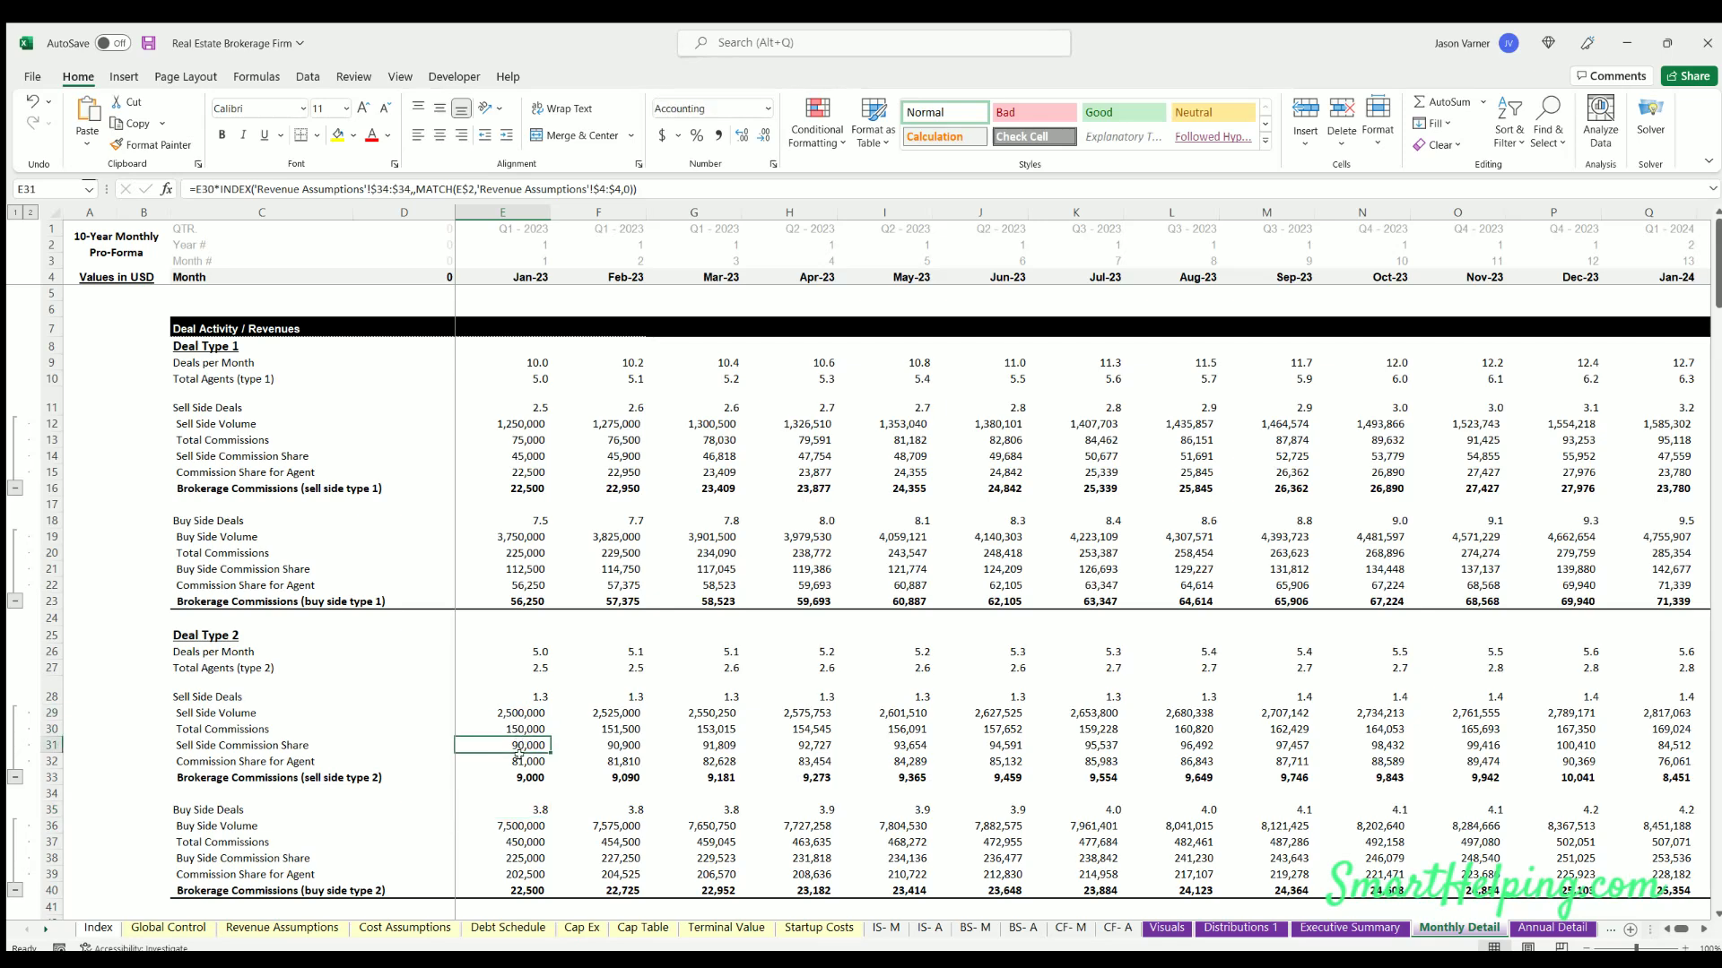
pyautogui.click(517, 759)
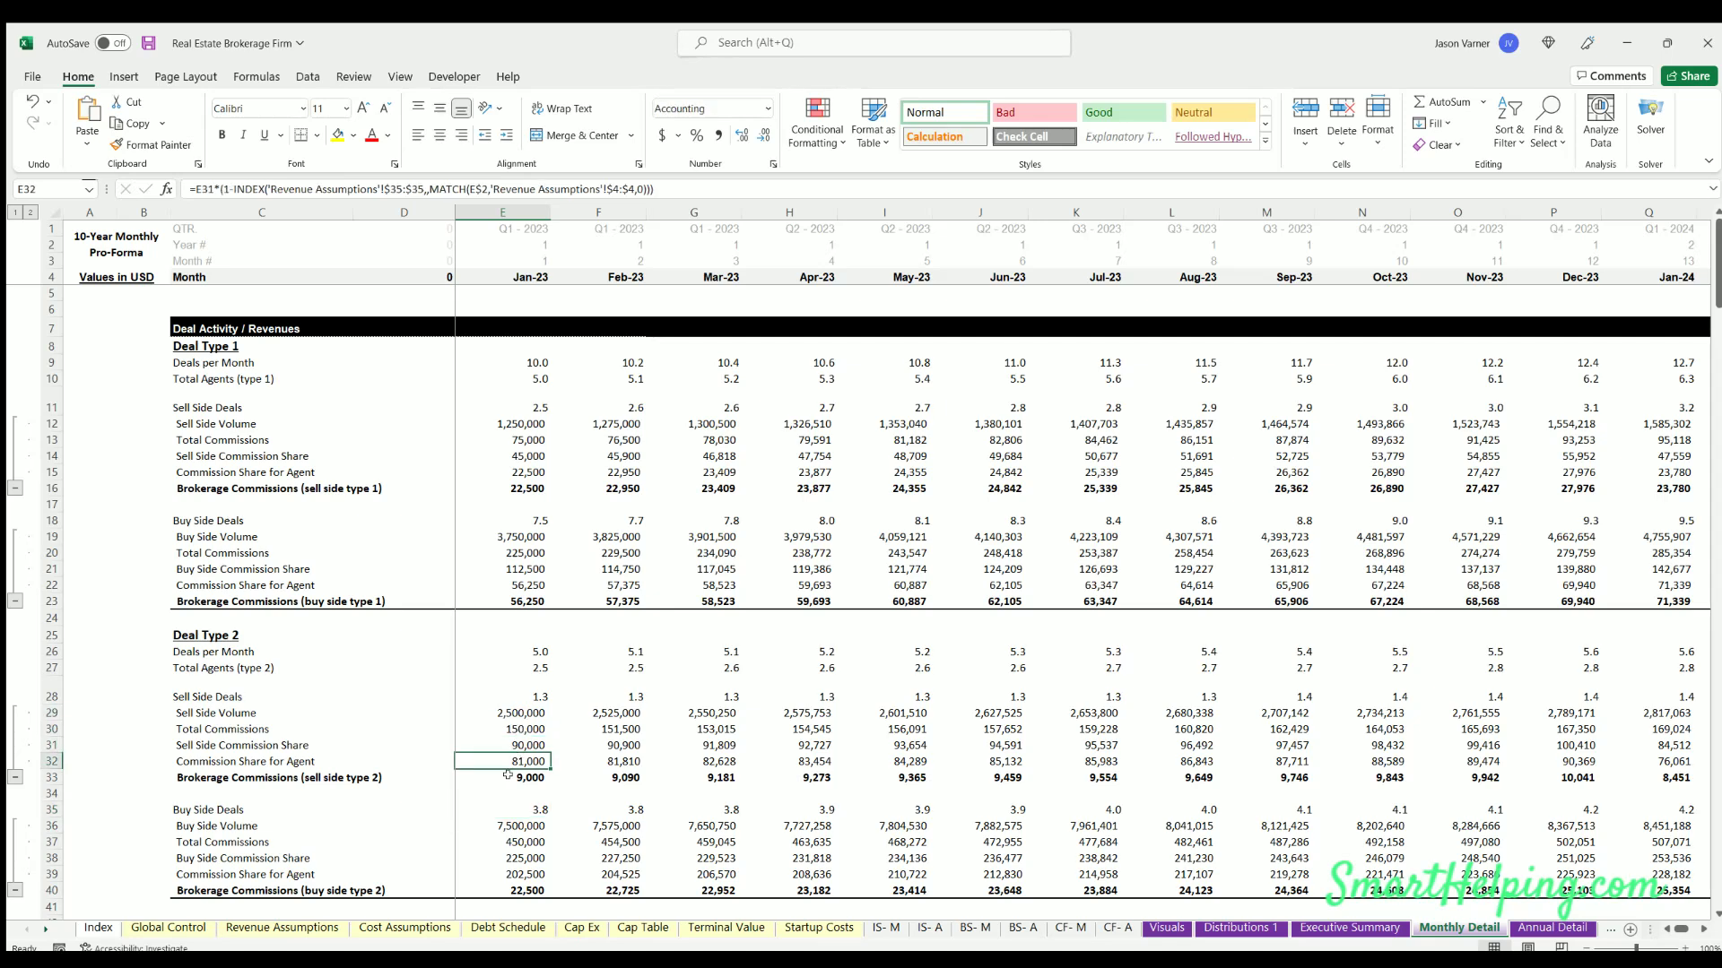
pyautogui.click(508, 775)
pyautogui.click(510, 758)
pyautogui.click(510, 775)
pyautogui.click(509, 759)
pyautogui.click(522, 586)
pyautogui.scroll(-10, 515, 668)
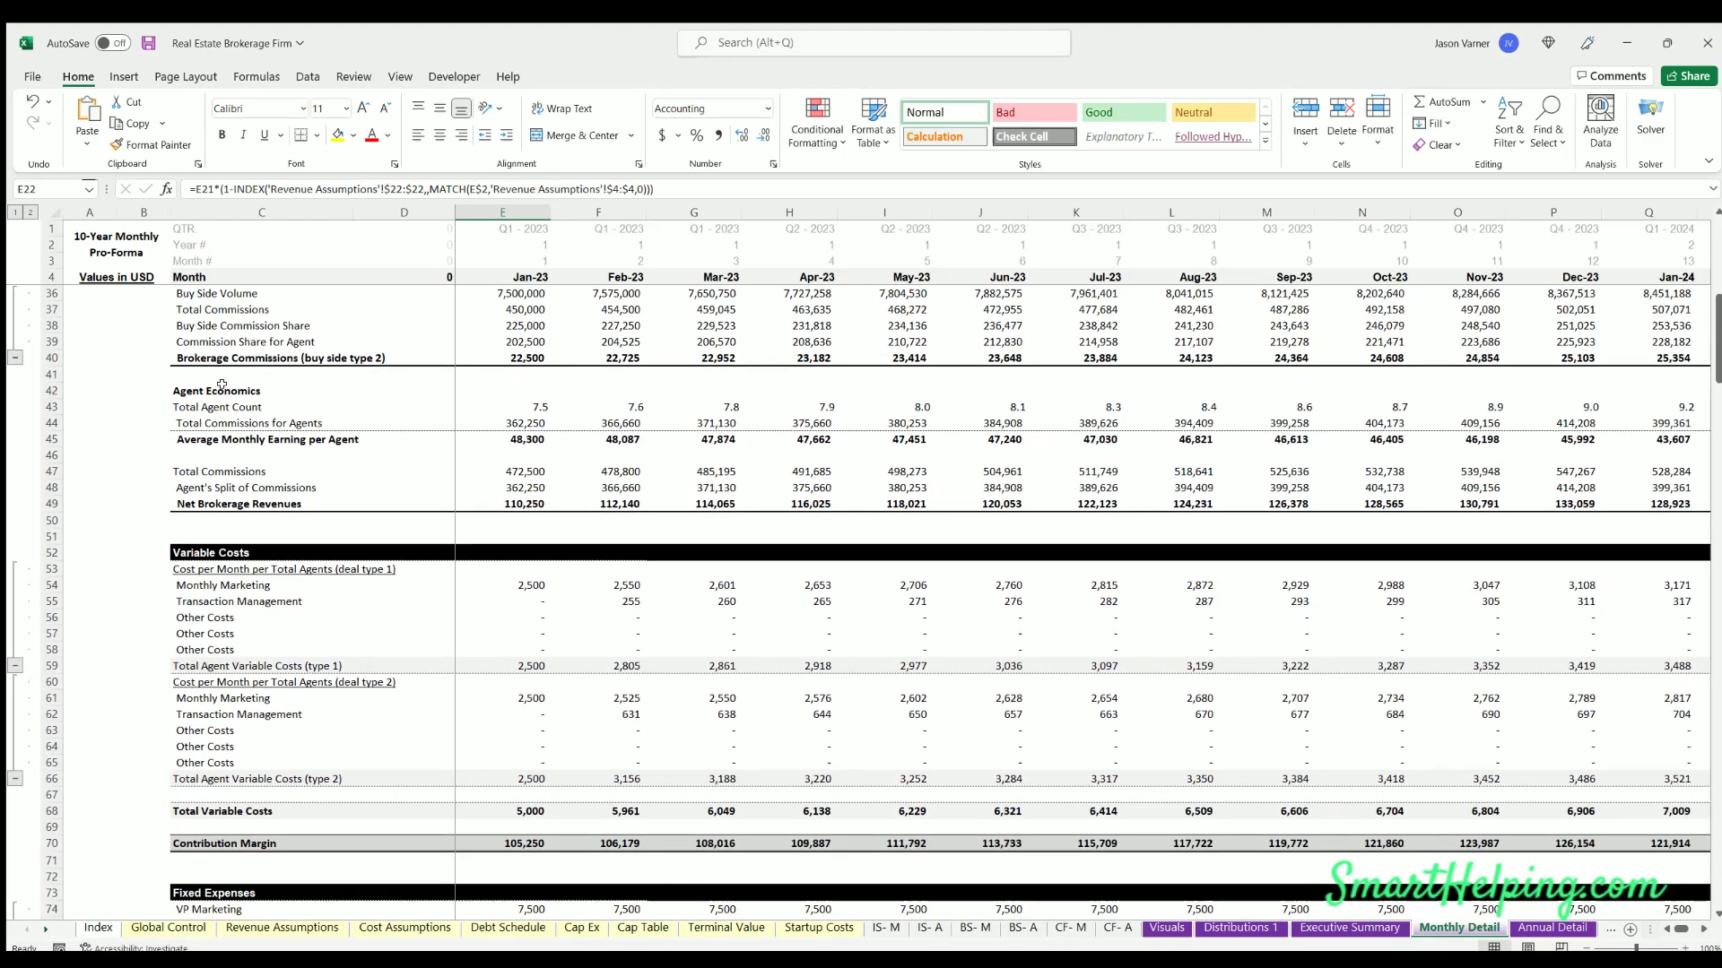
# - Review Agent Economics: total commissions, agent's split of commissions and net brokerage revenues formulas
pyautogui.click(222, 386)
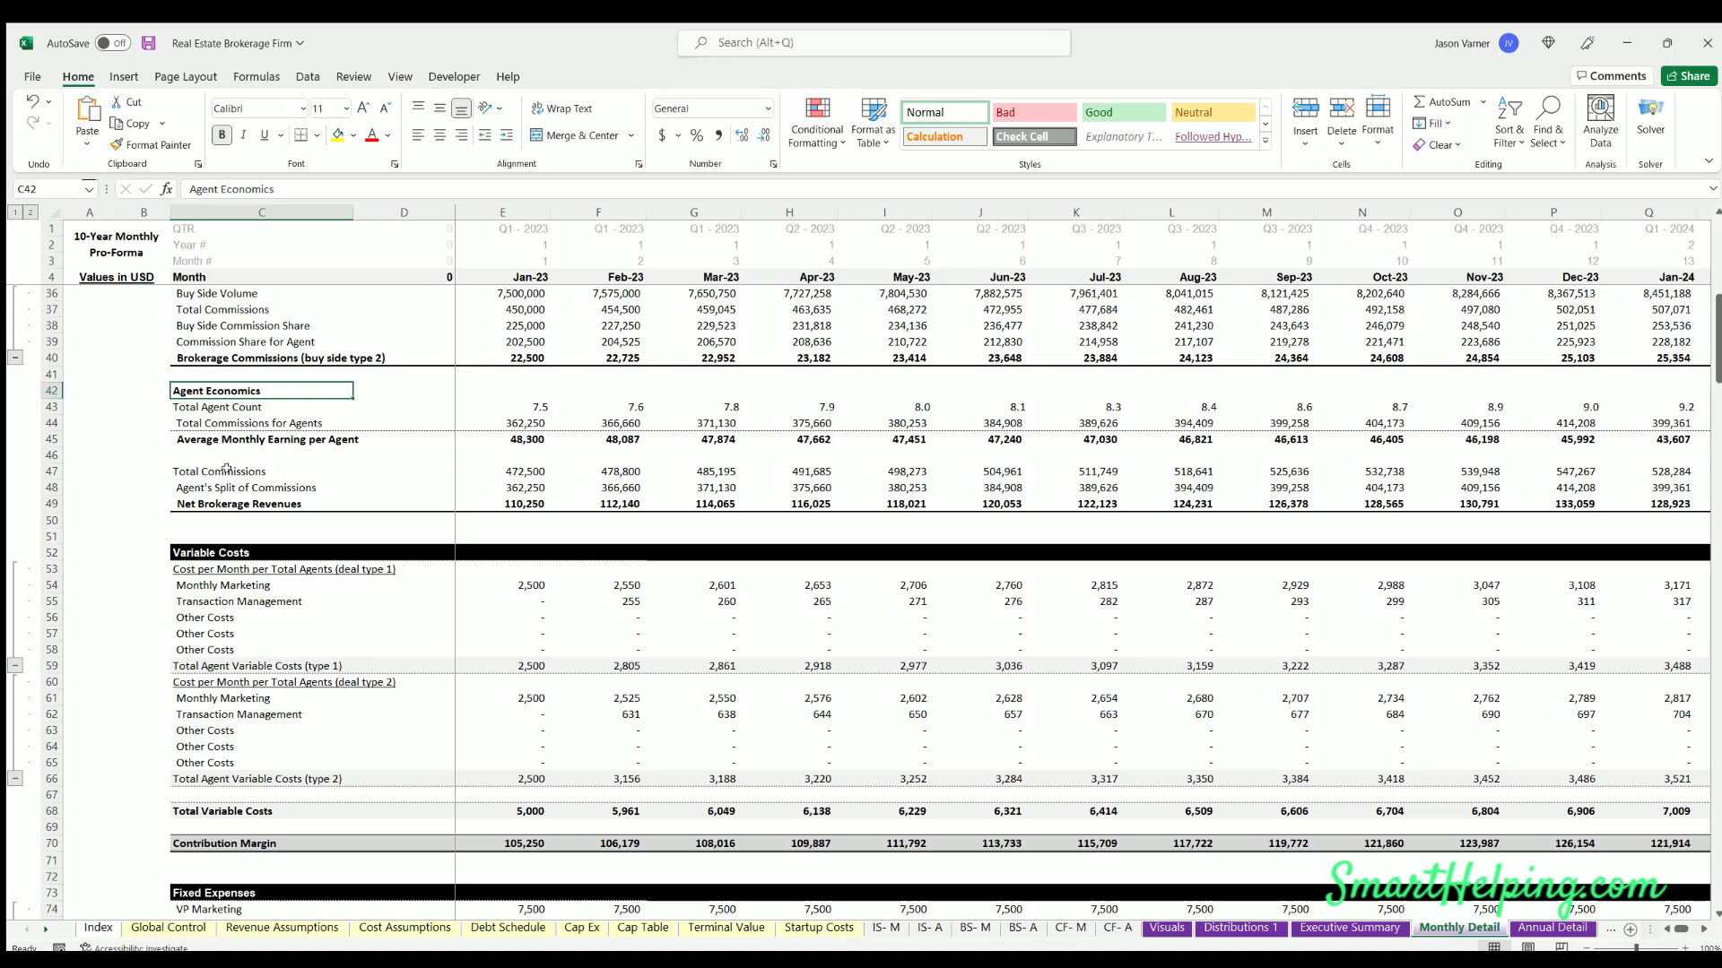
pyautogui.click(529, 470)
pyautogui.click(619, 471)
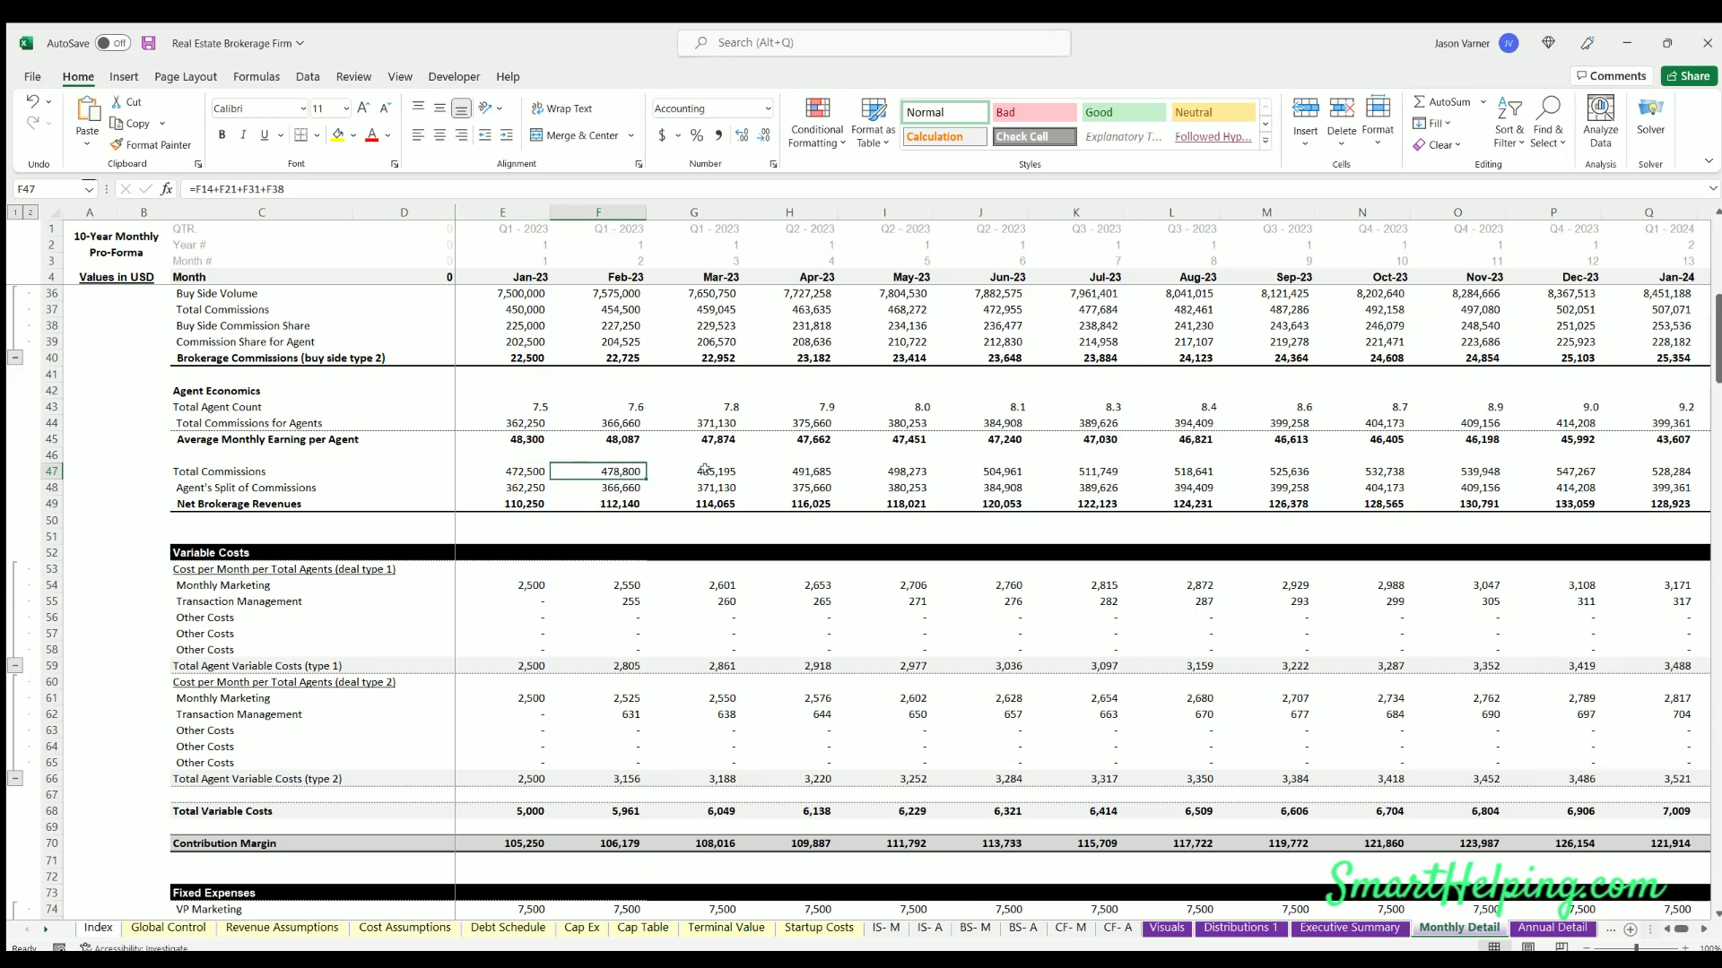
pyautogui.click(529, 487)
pyautogui.click(619, 487)
pyautogui.click(713, 487)
pyautogui.click(518, 503)
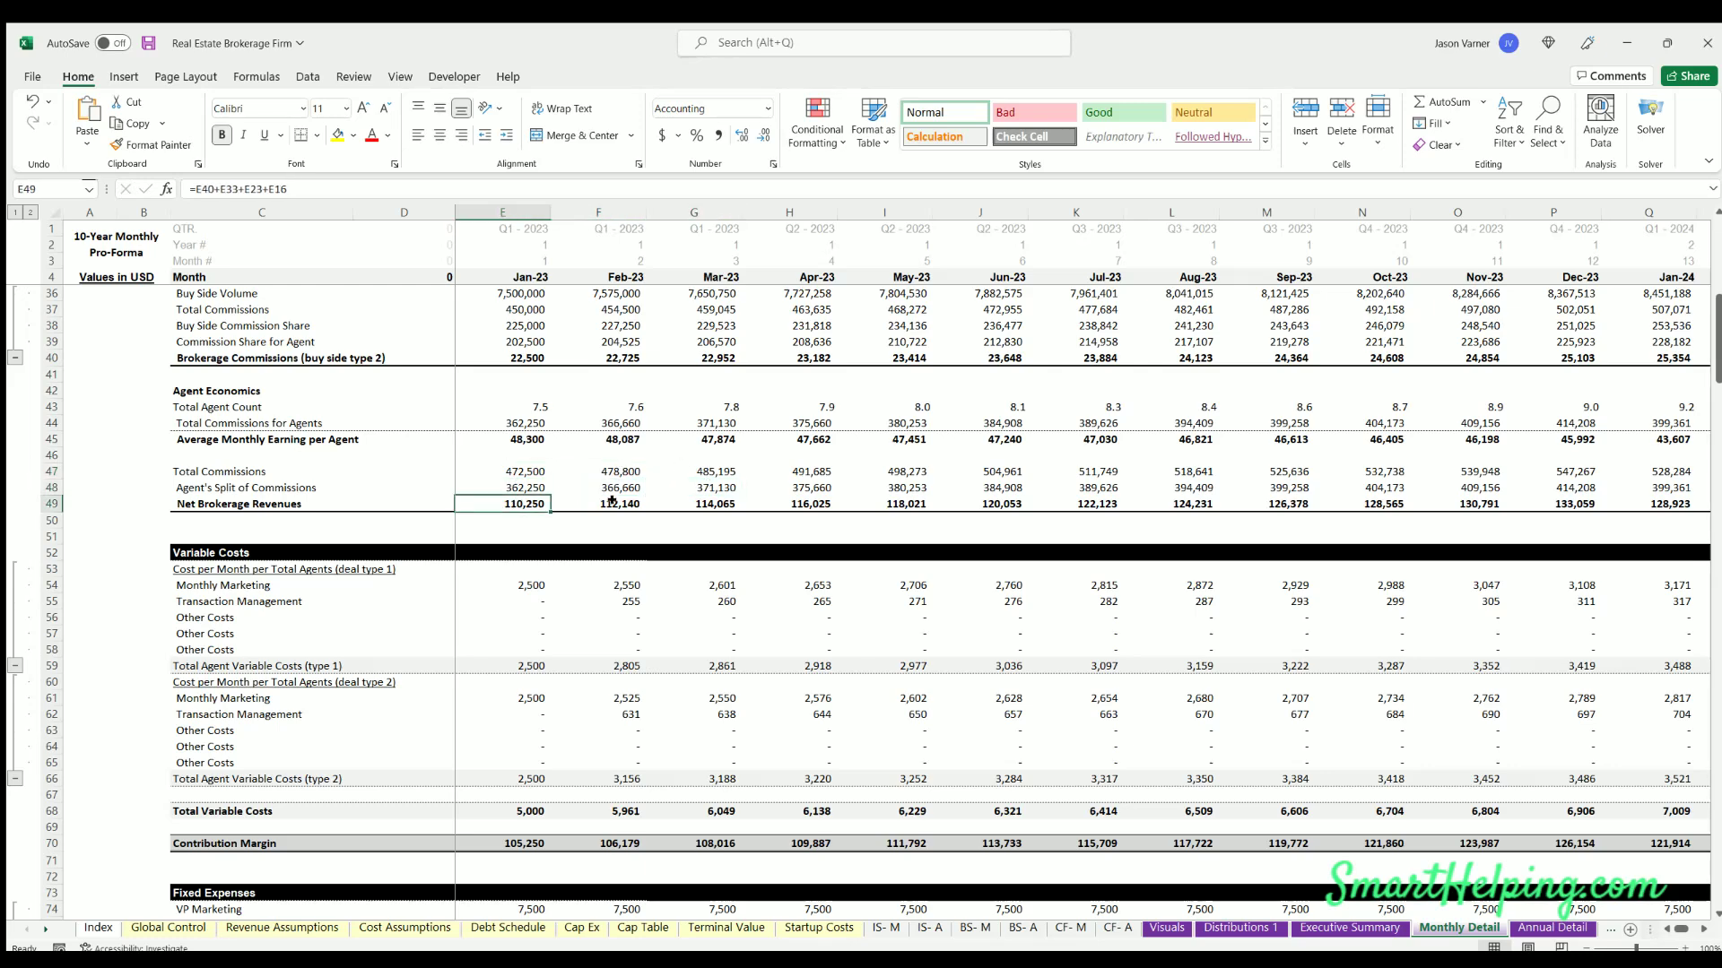
pyautogui.click(610, 504)
# - Check the contribution margin formulas, scroll down to the cash flow rows, then open Annual Detail
pyautogui.scroll(-4, 467, 441)
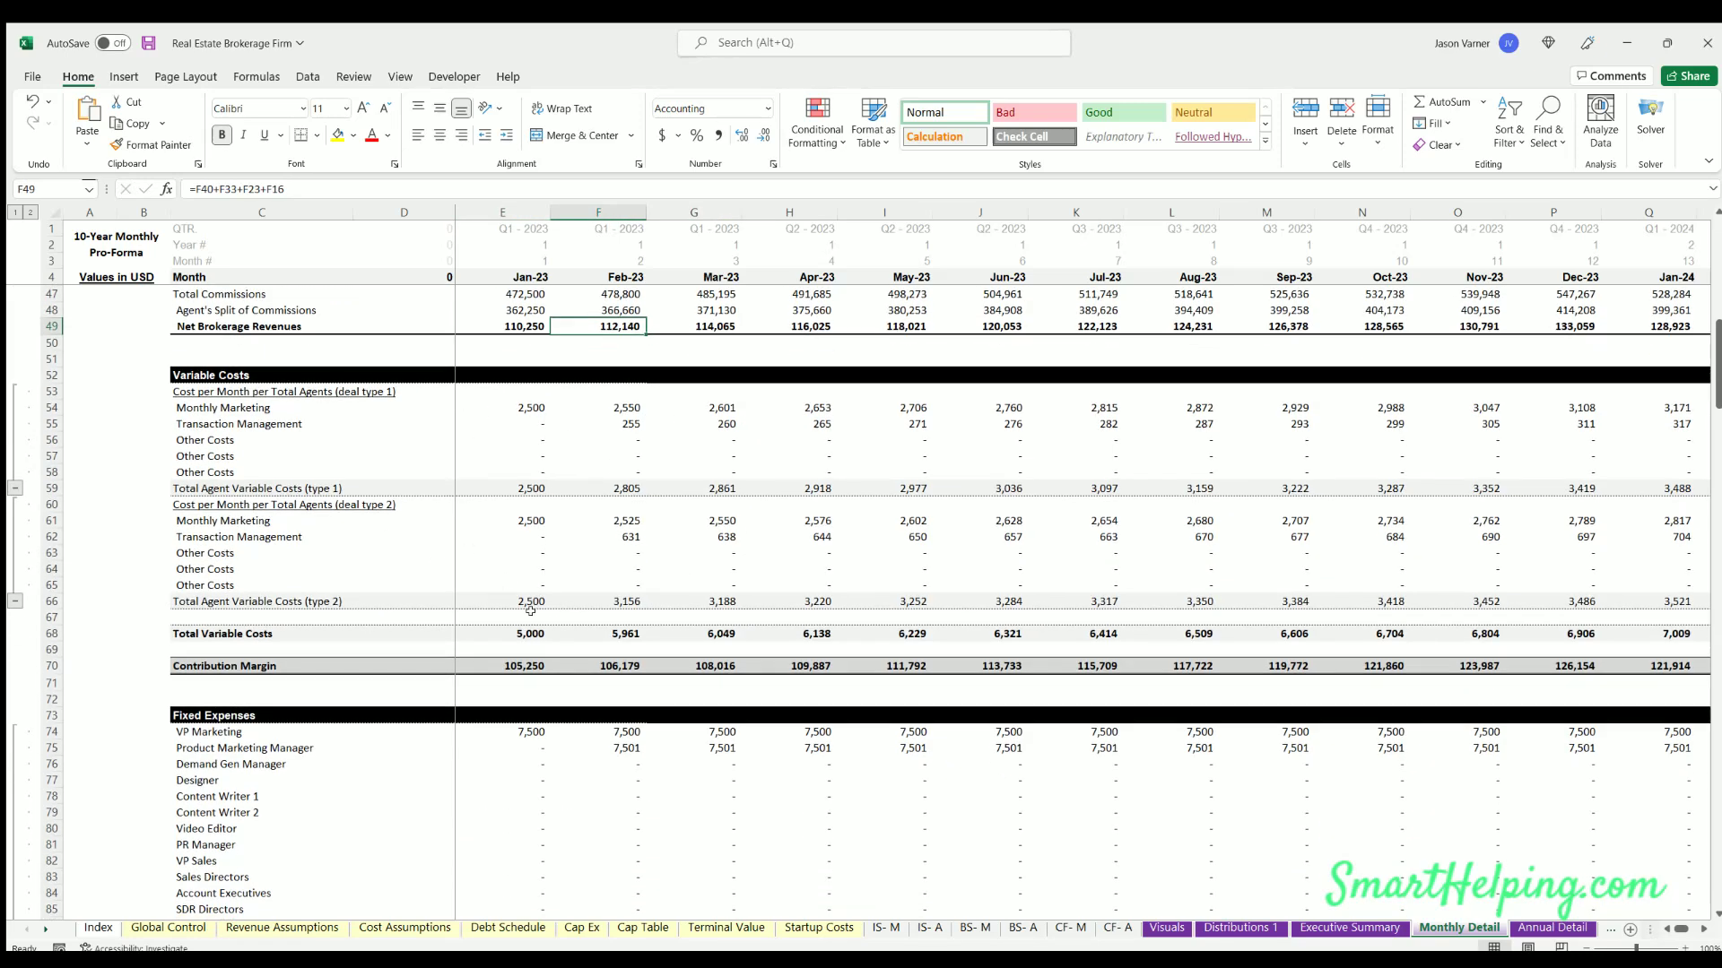
pyautogui.scroll(-4, 608, 496)
pyautogui.click(524, 485)
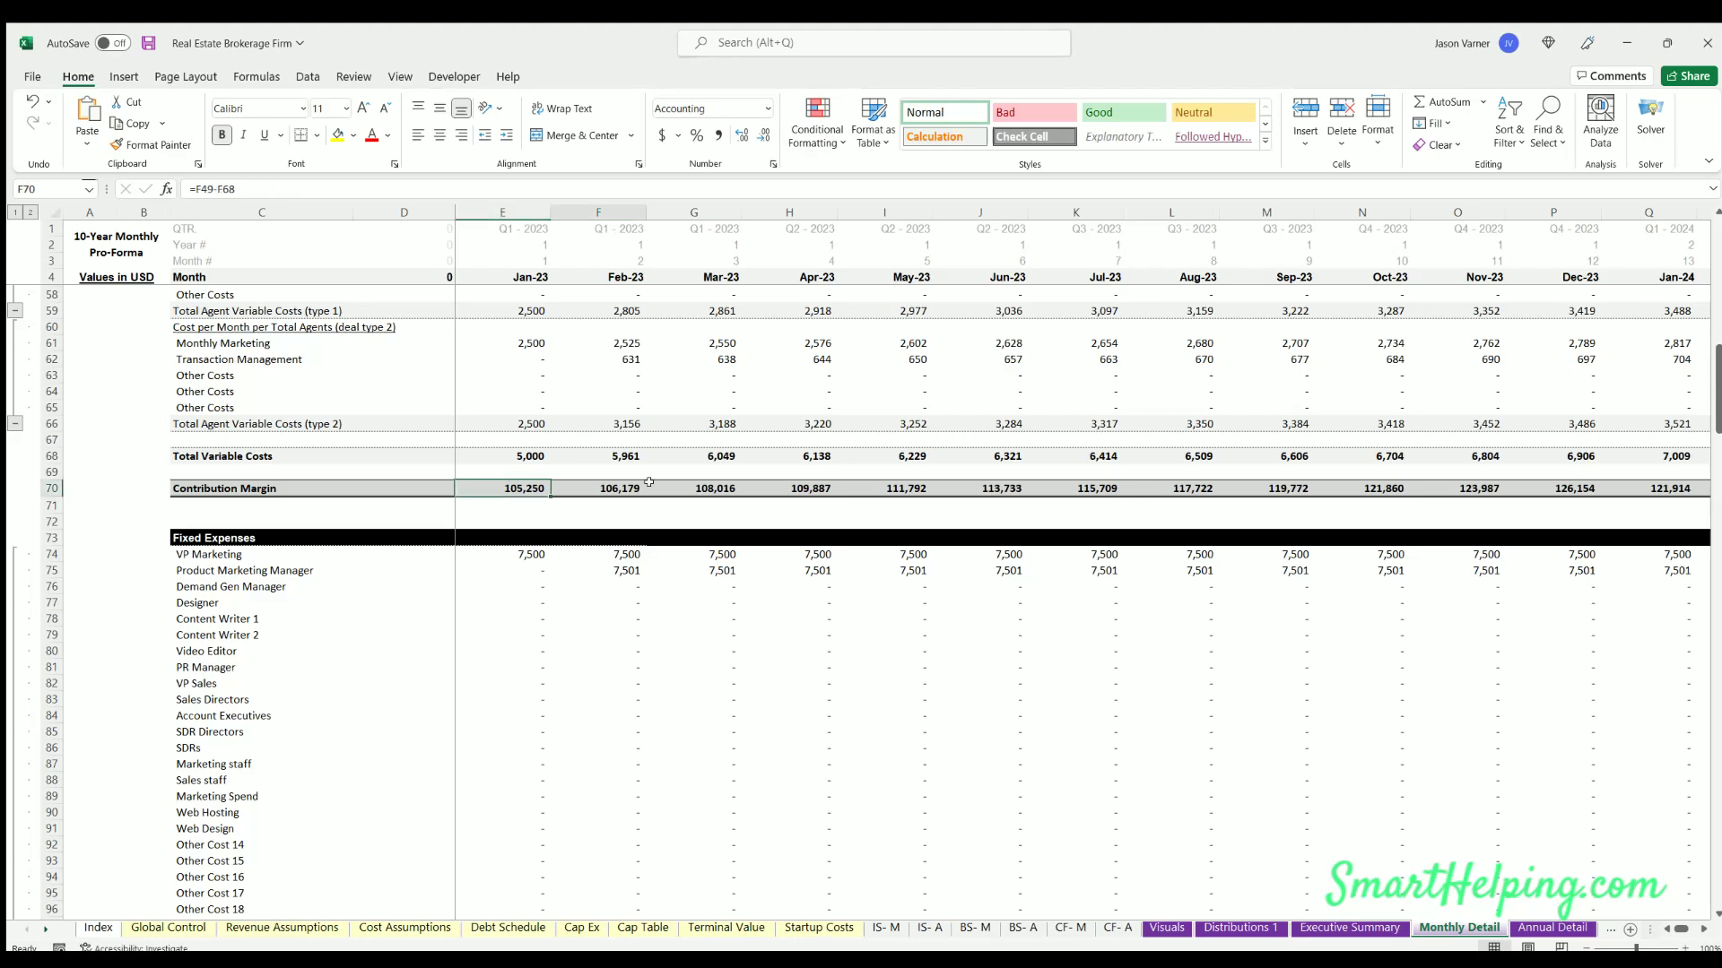
pyautogui.click(610, 486)
pyautogui.click(690, 484)
pyautogui.scroll(-18, 472, 587)
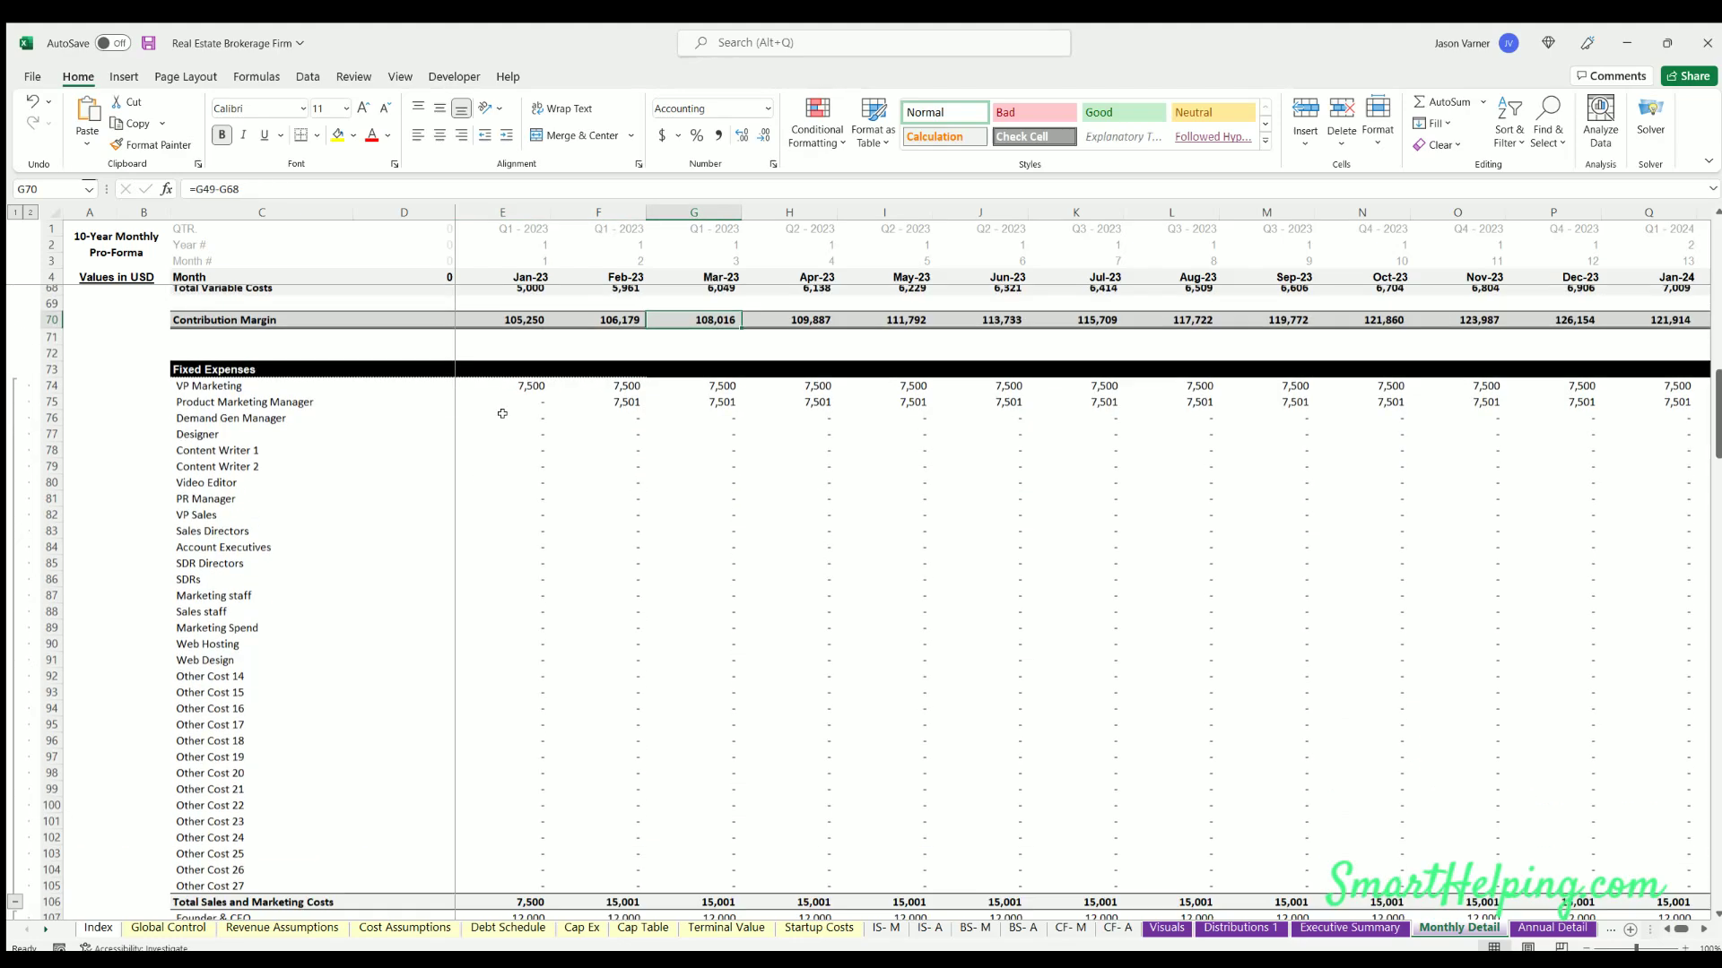
pyautogui.scroll(-19, 702, 668)
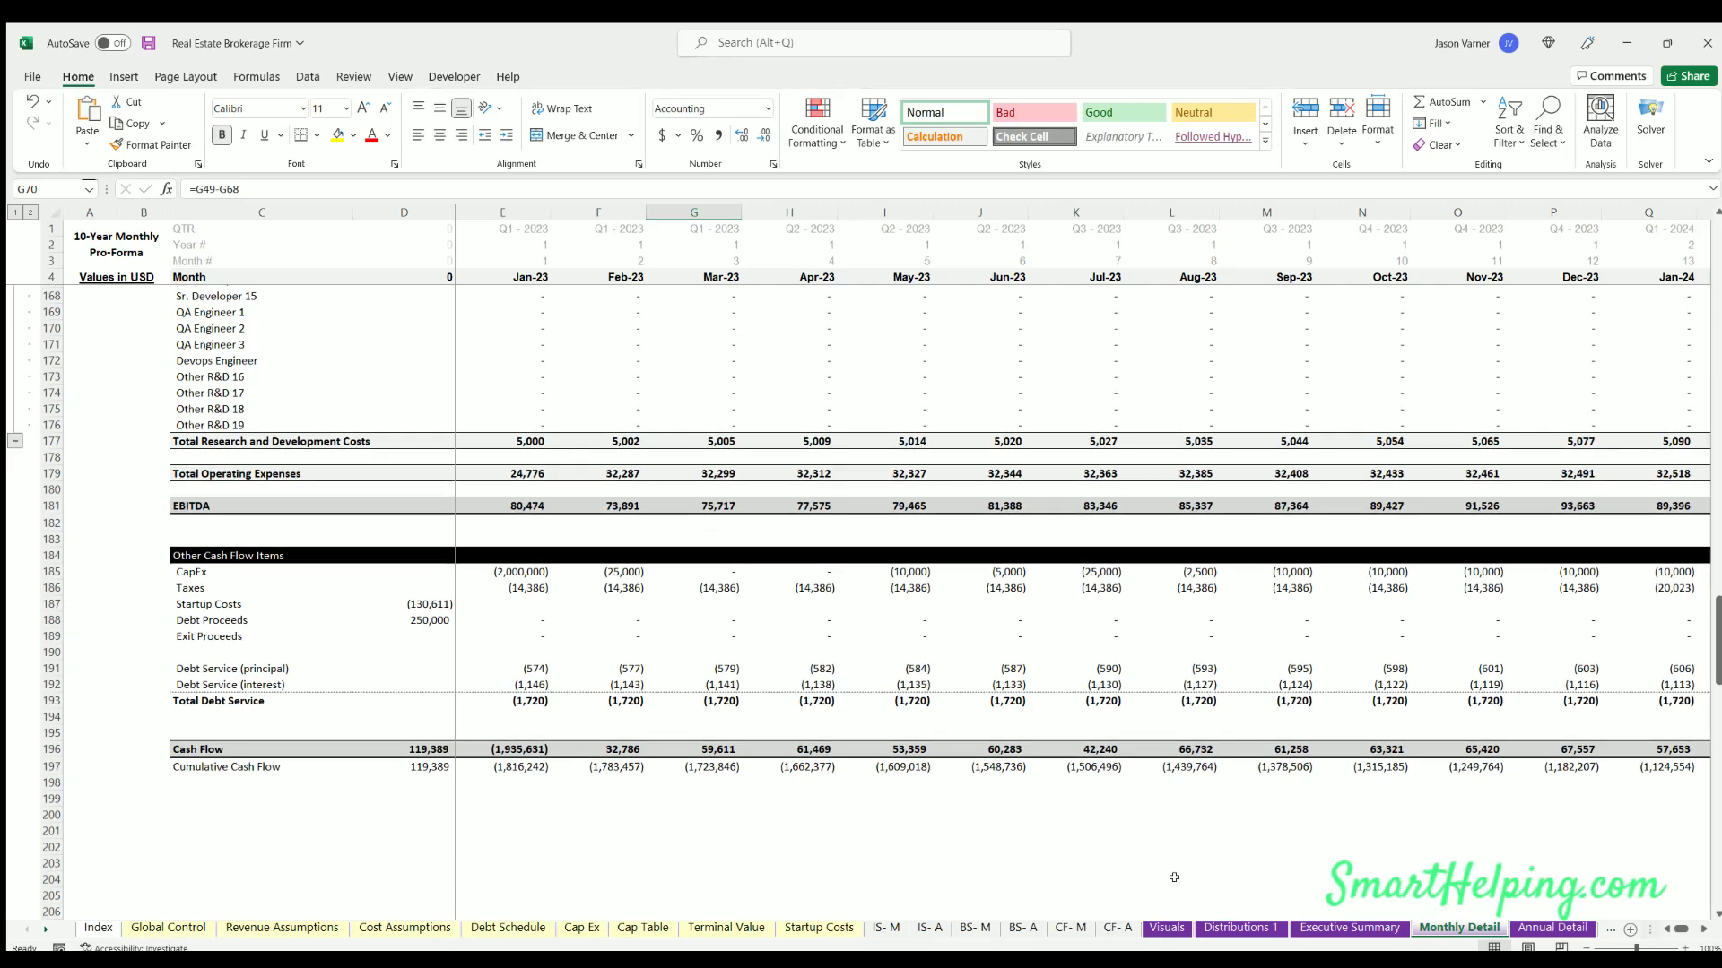
pyautogui.click(1551, 928)
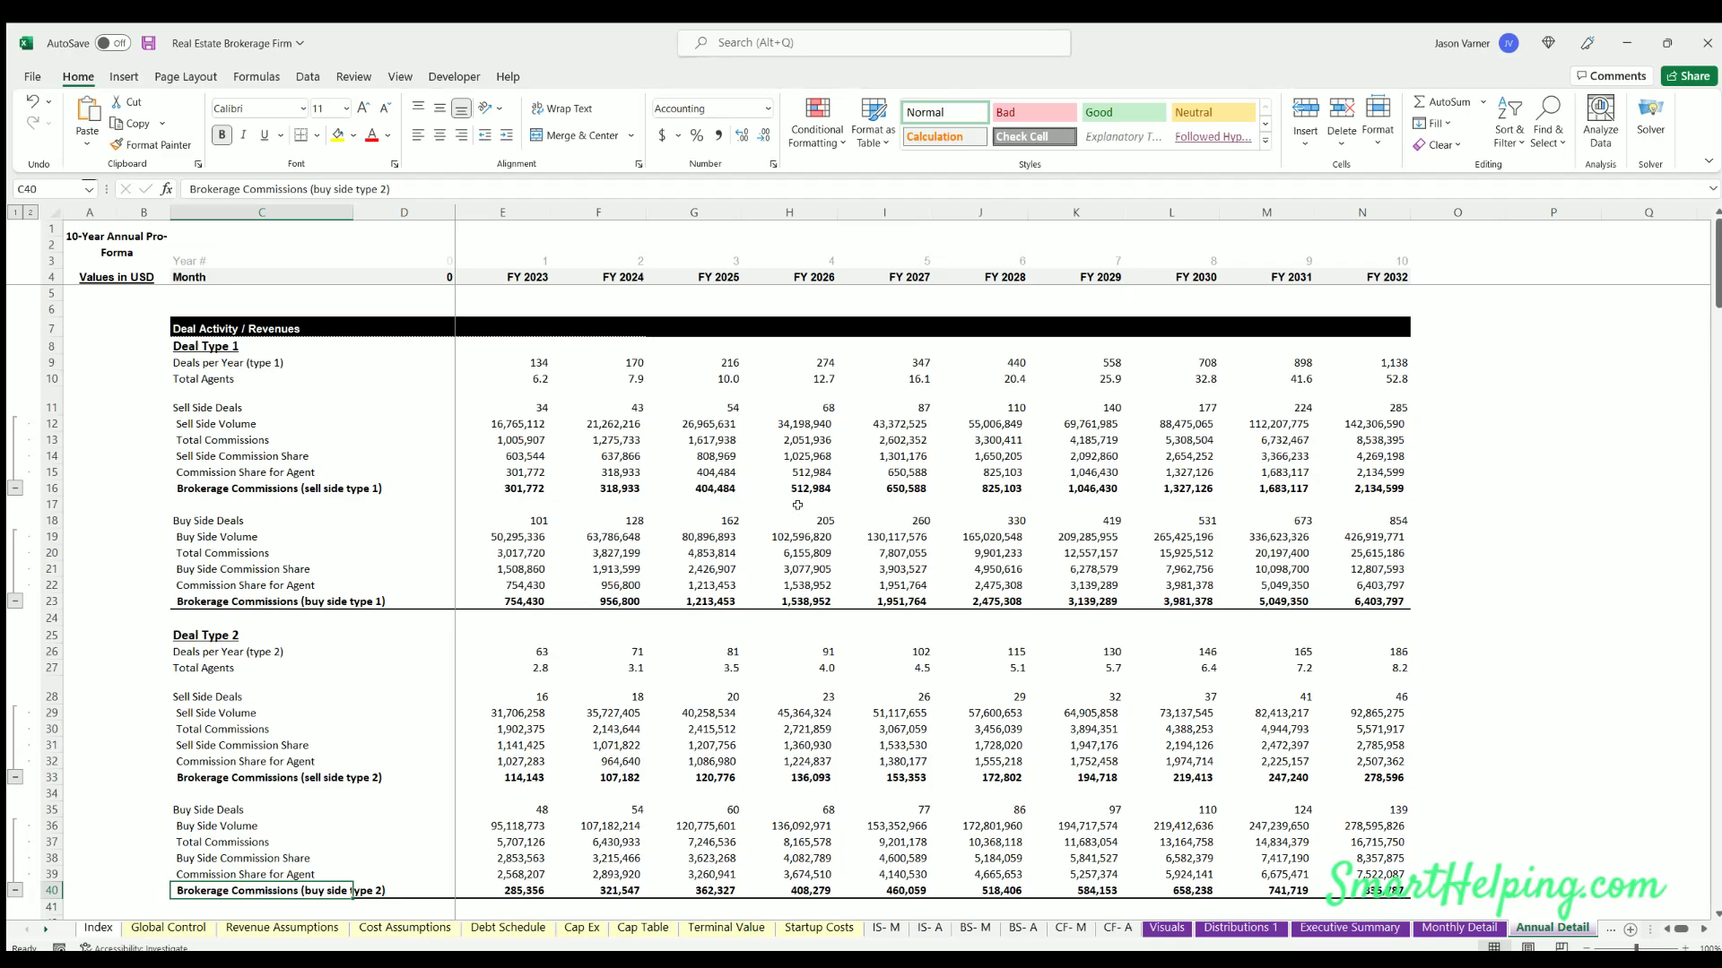
# - Scroll the Annual Detail sheet down through the cost sections to Cash Flow and back up
pyautogui.scroll(-20, 754, 528)
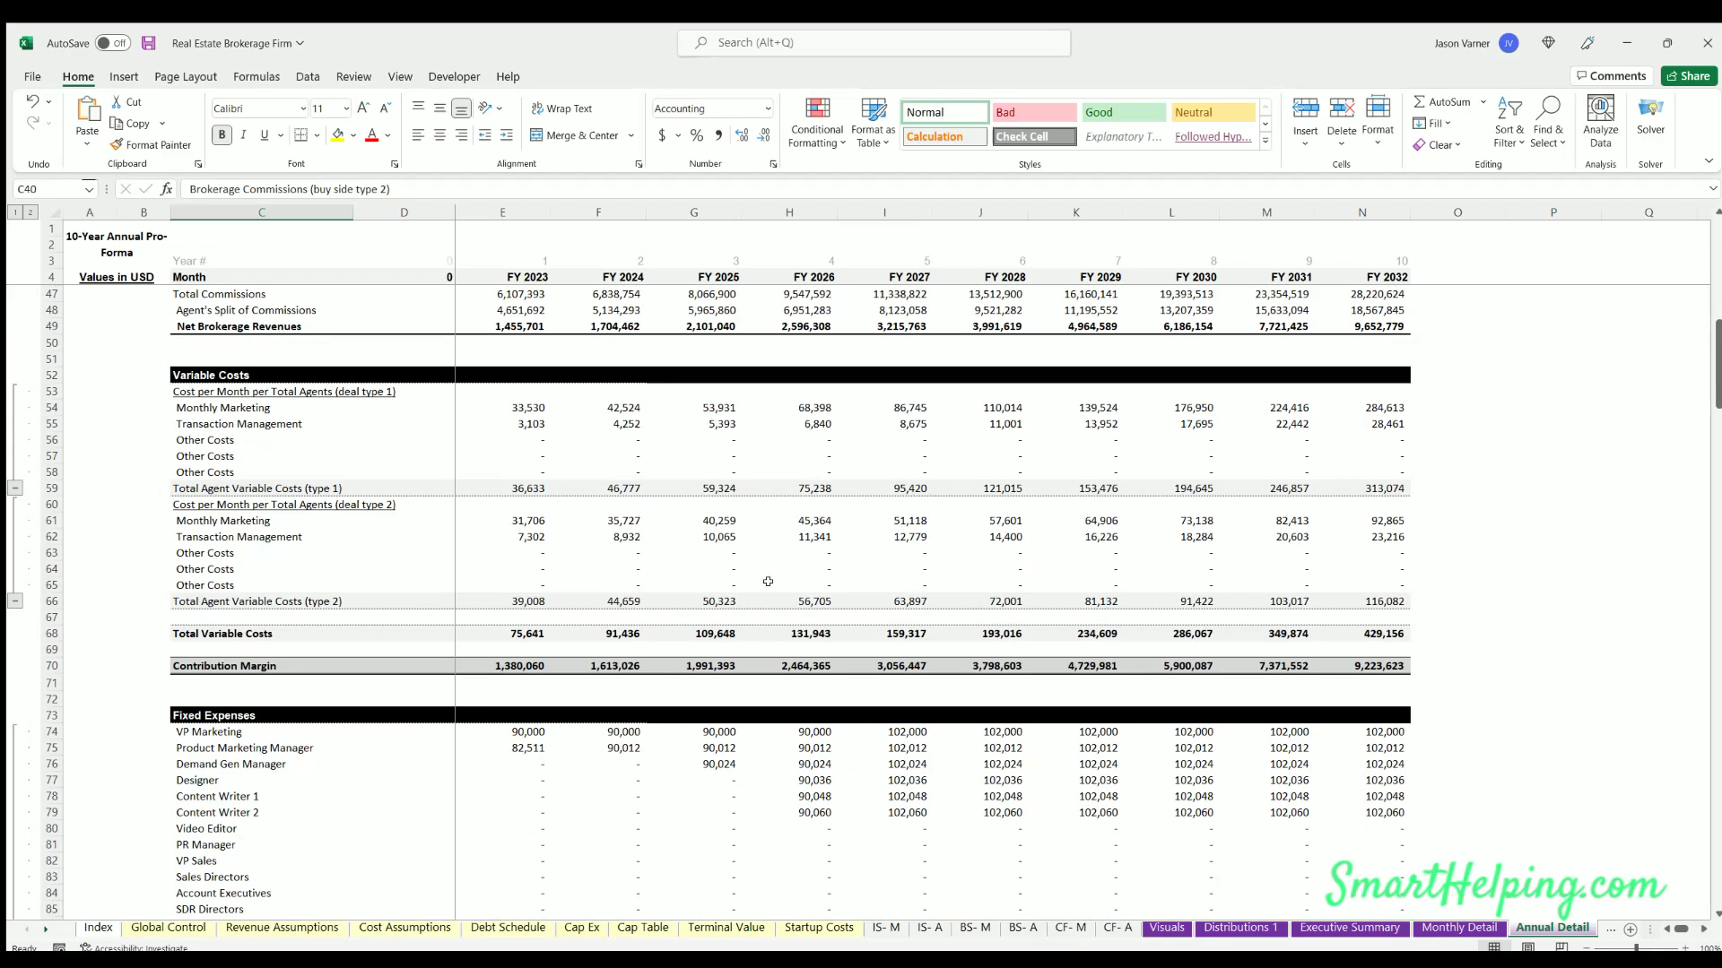
pyautogui.scroll(-5, 769, 583)
pyautogui.scroll(20, 770, 584)
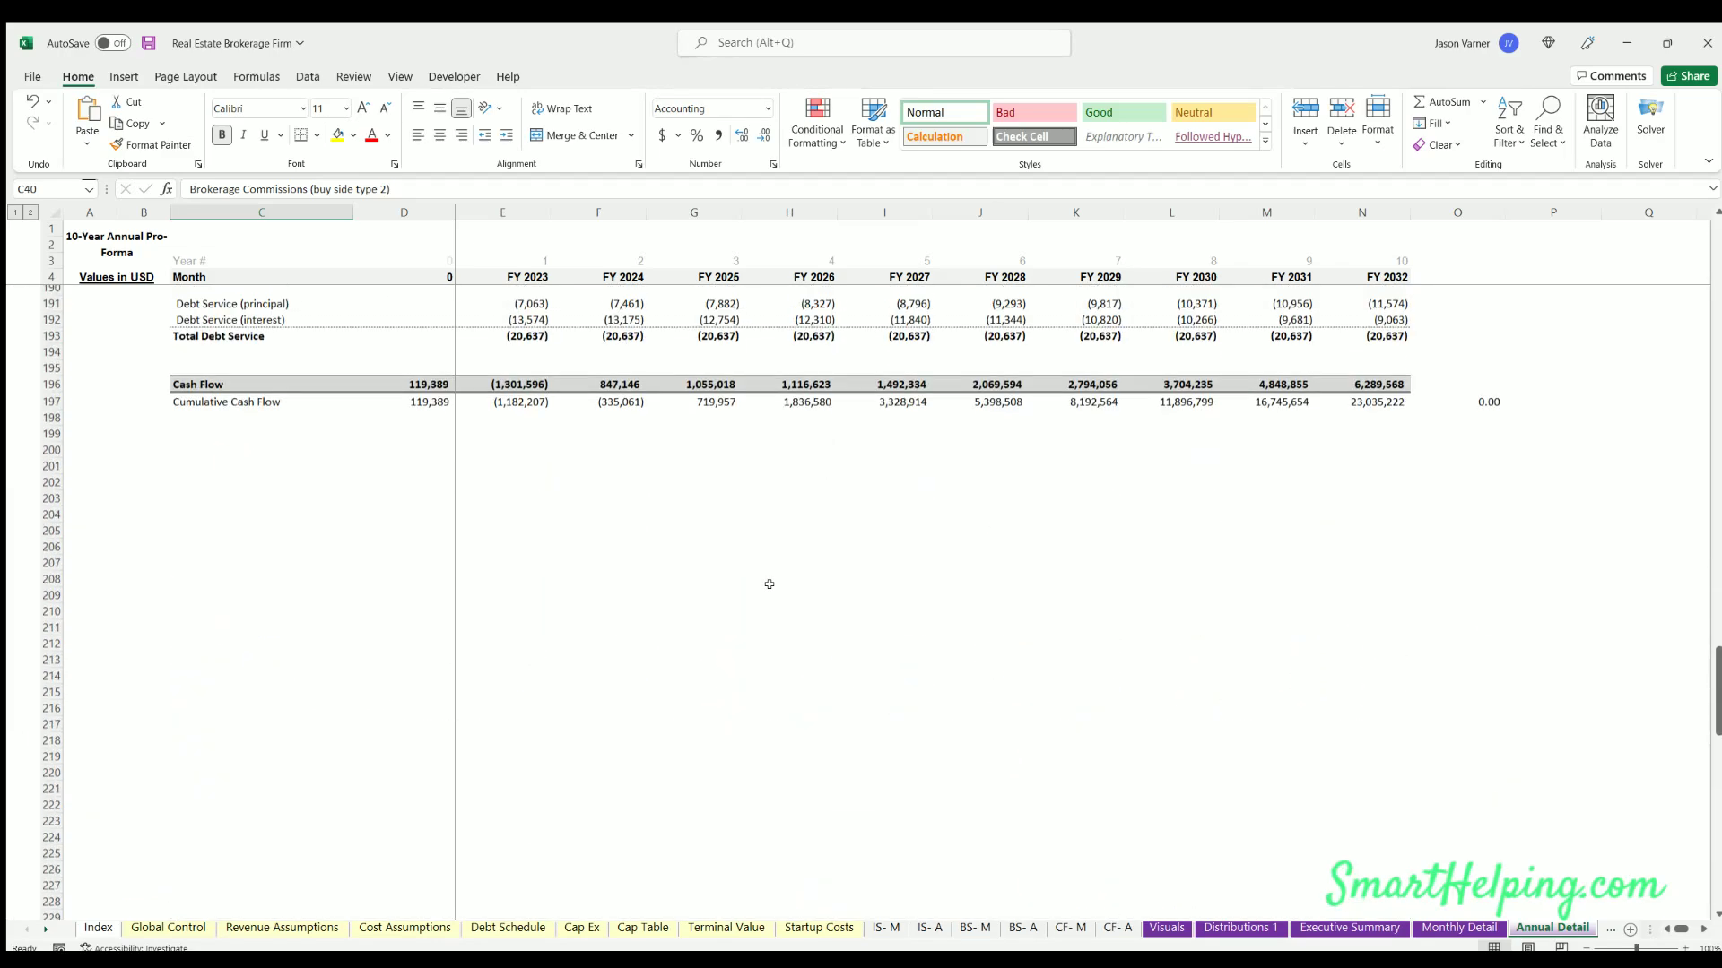
pyautogui.scroll(14, 770, 583)
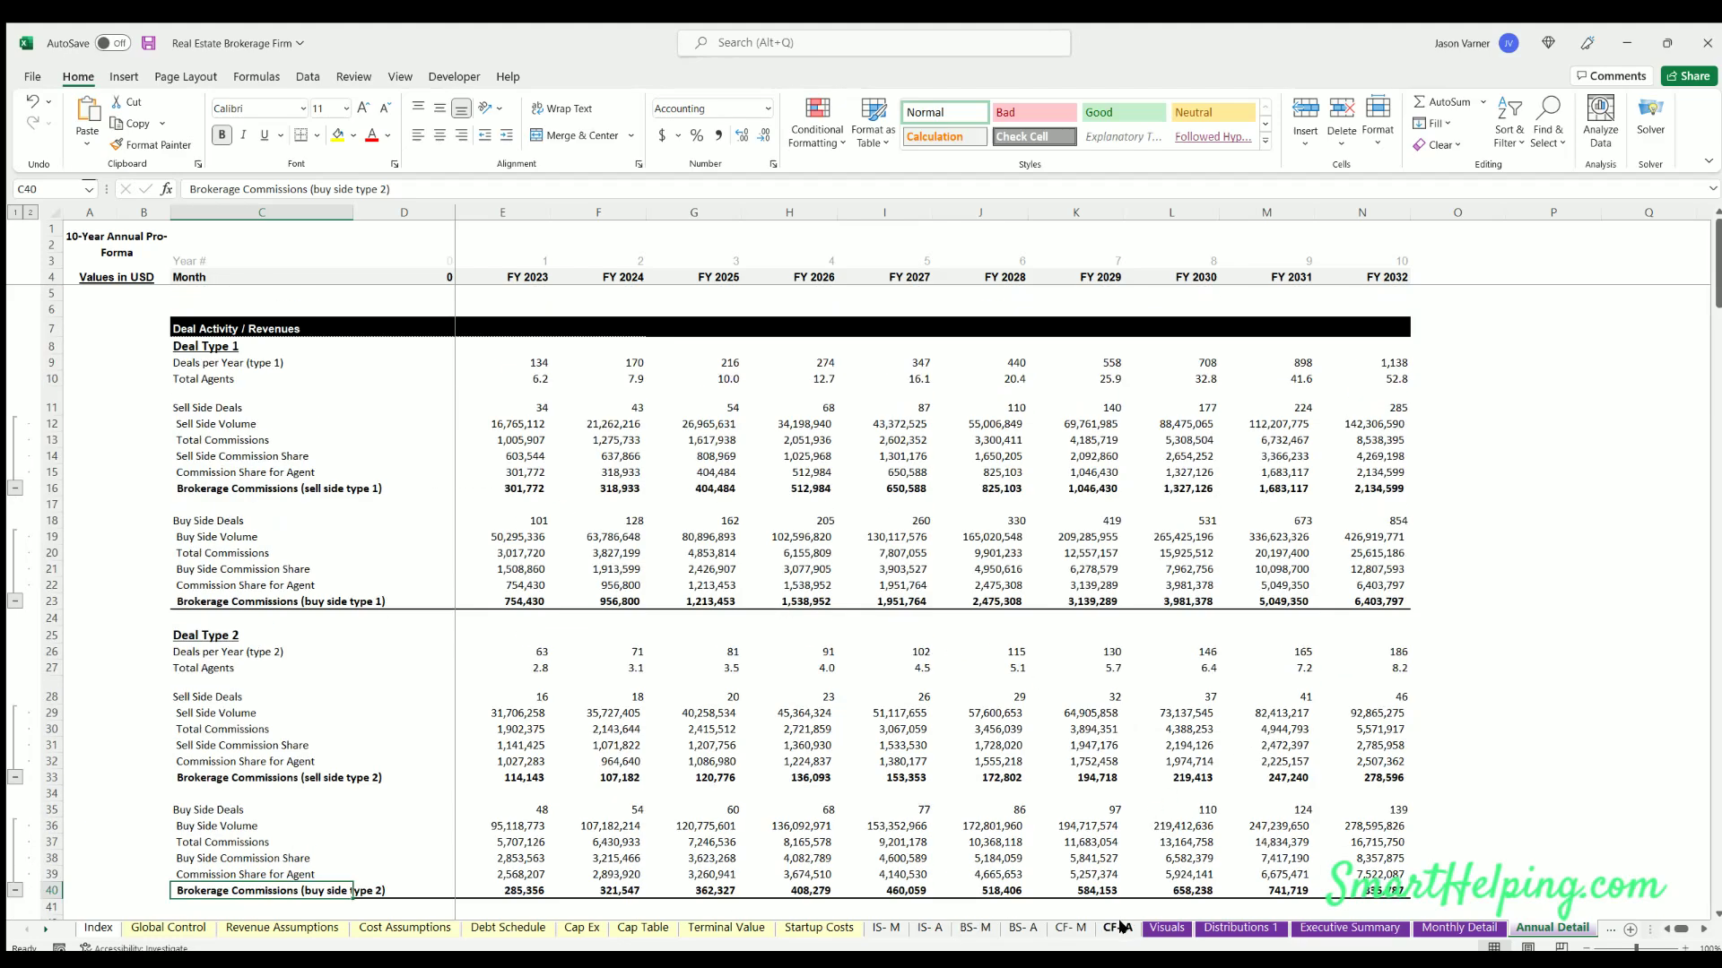
# - Flip through Revenue Assumptions, Cost Assumptions and Debt Schedule, ending on Global Control's all-zero check summary
pyautogui.click(237, 929)
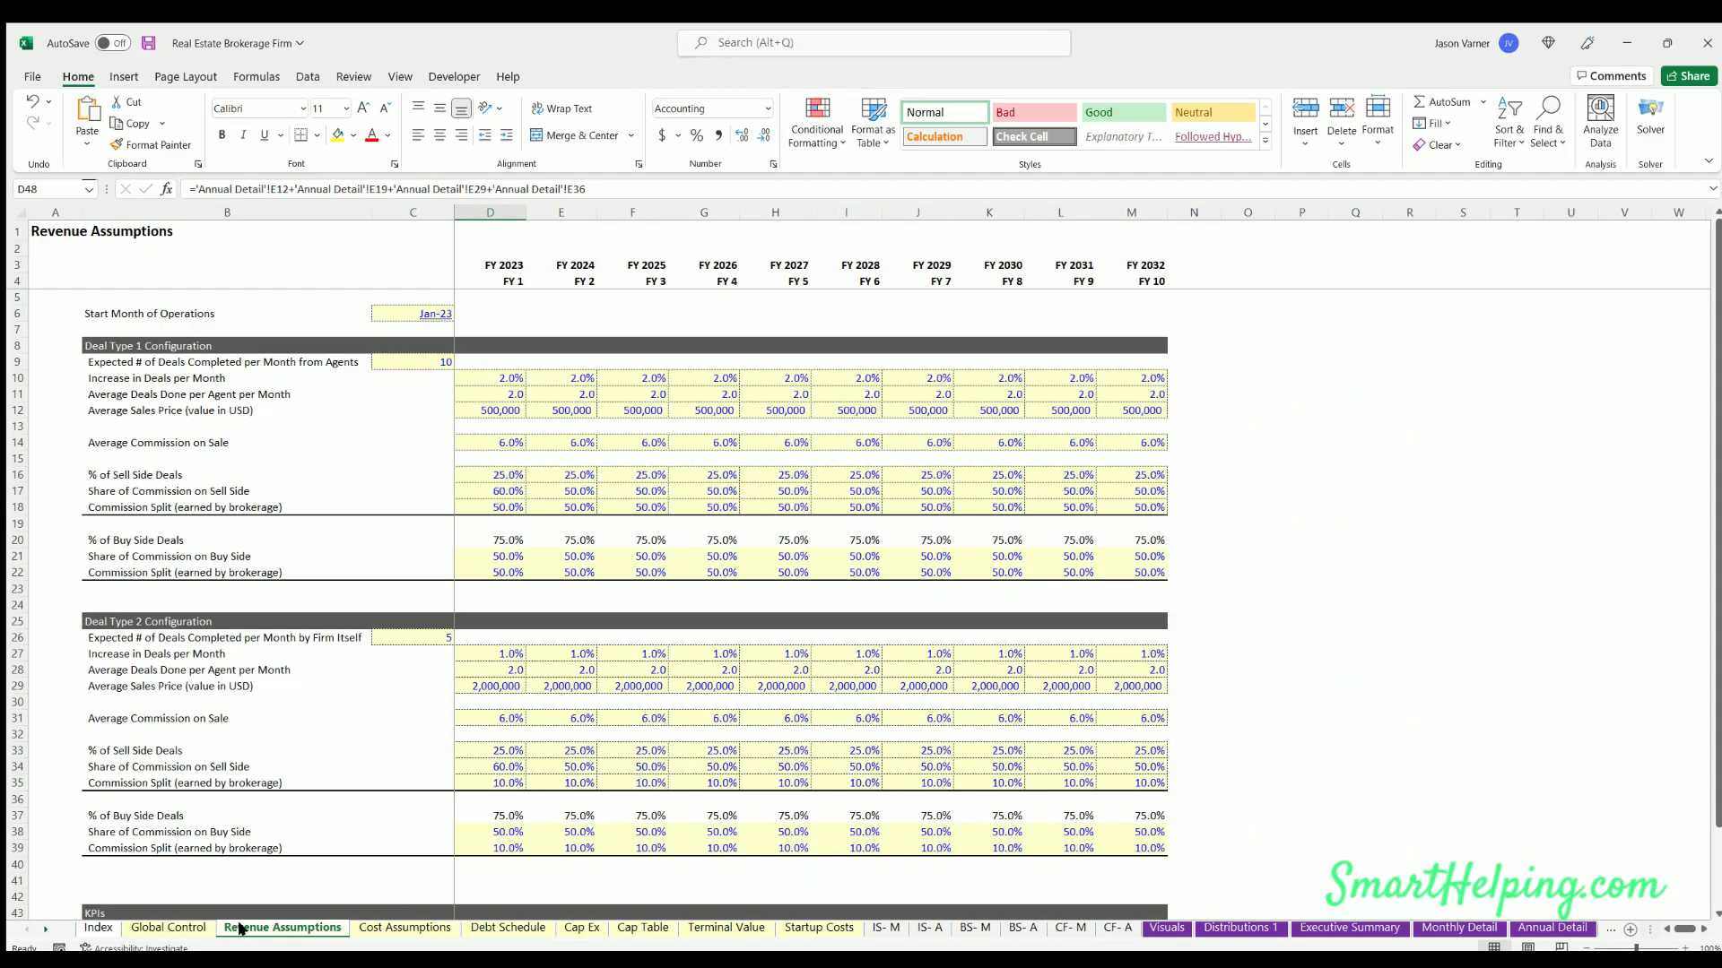
pyautogui.click(408, 928)
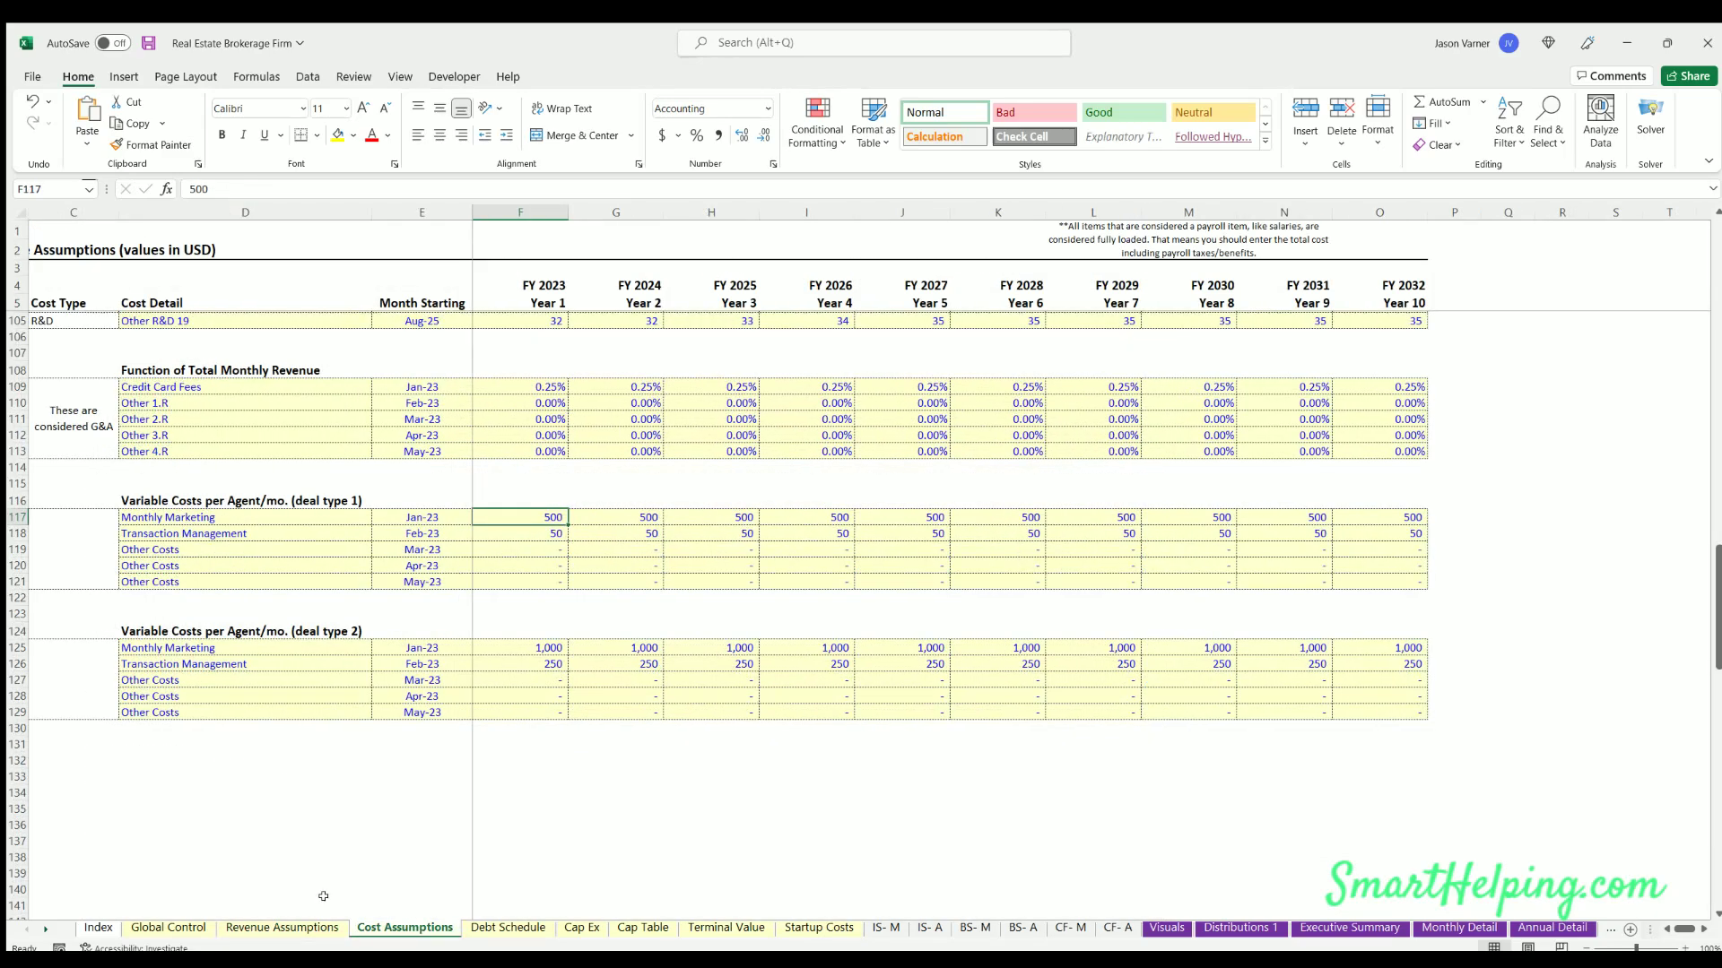
pyautogui.scroll(20, 323, 896)
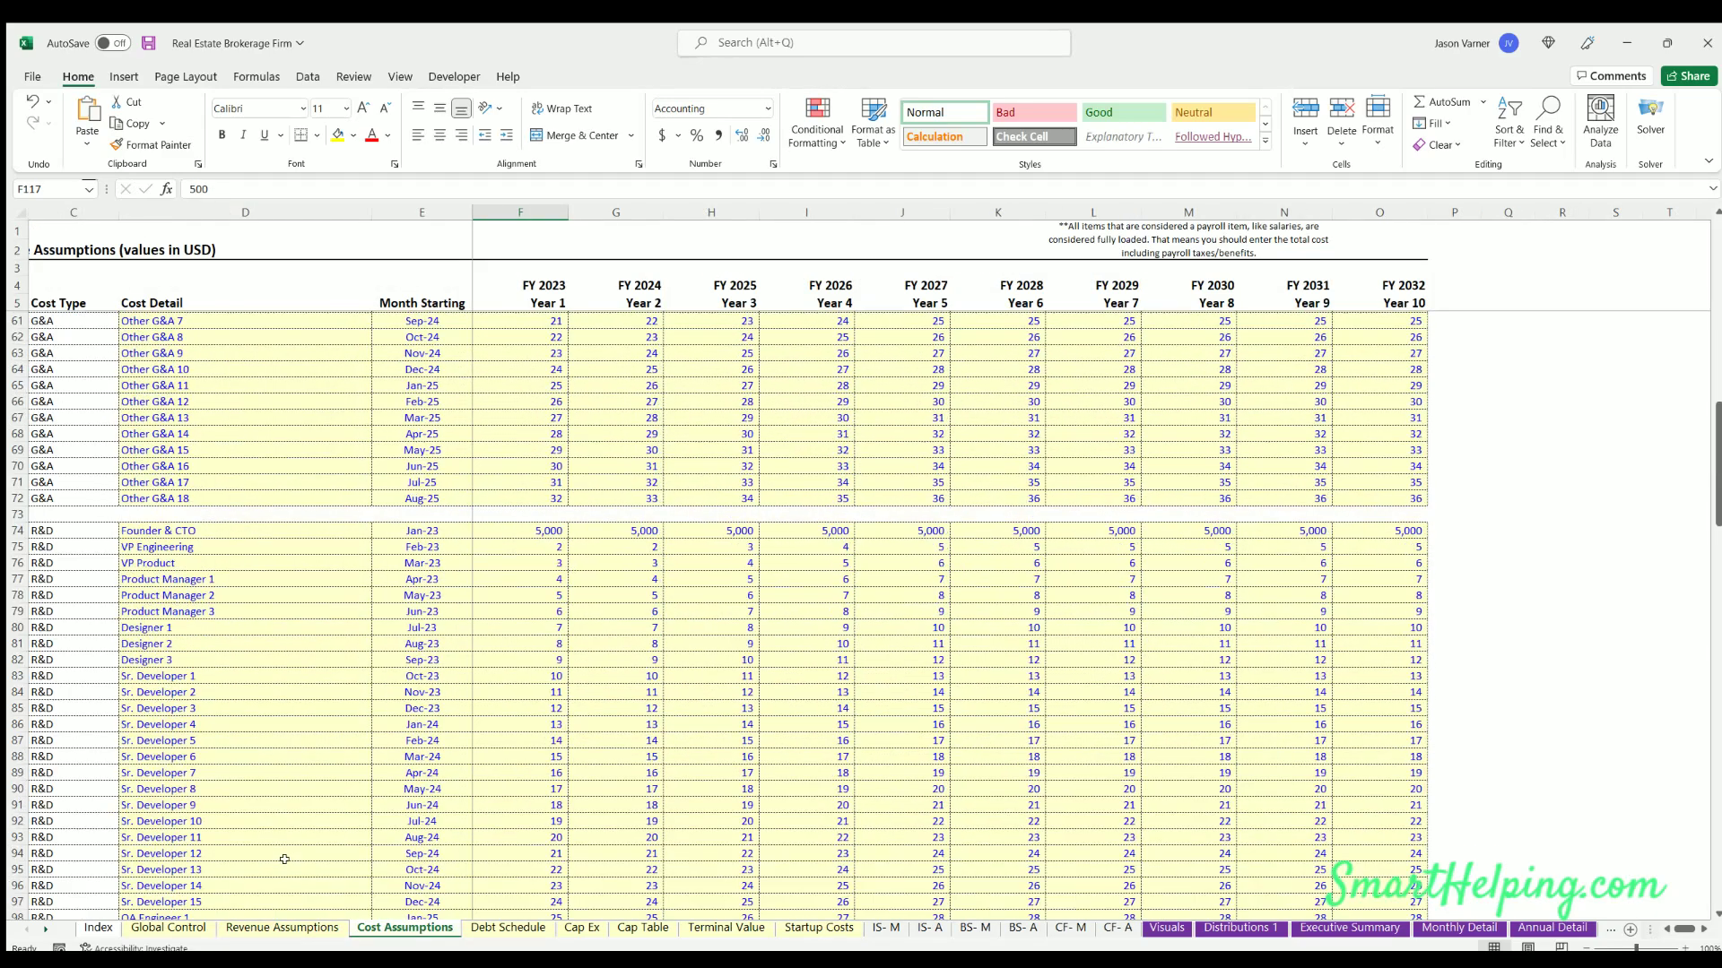
pyautogui.click(502, 929)
pyautogui.click(173, 929)
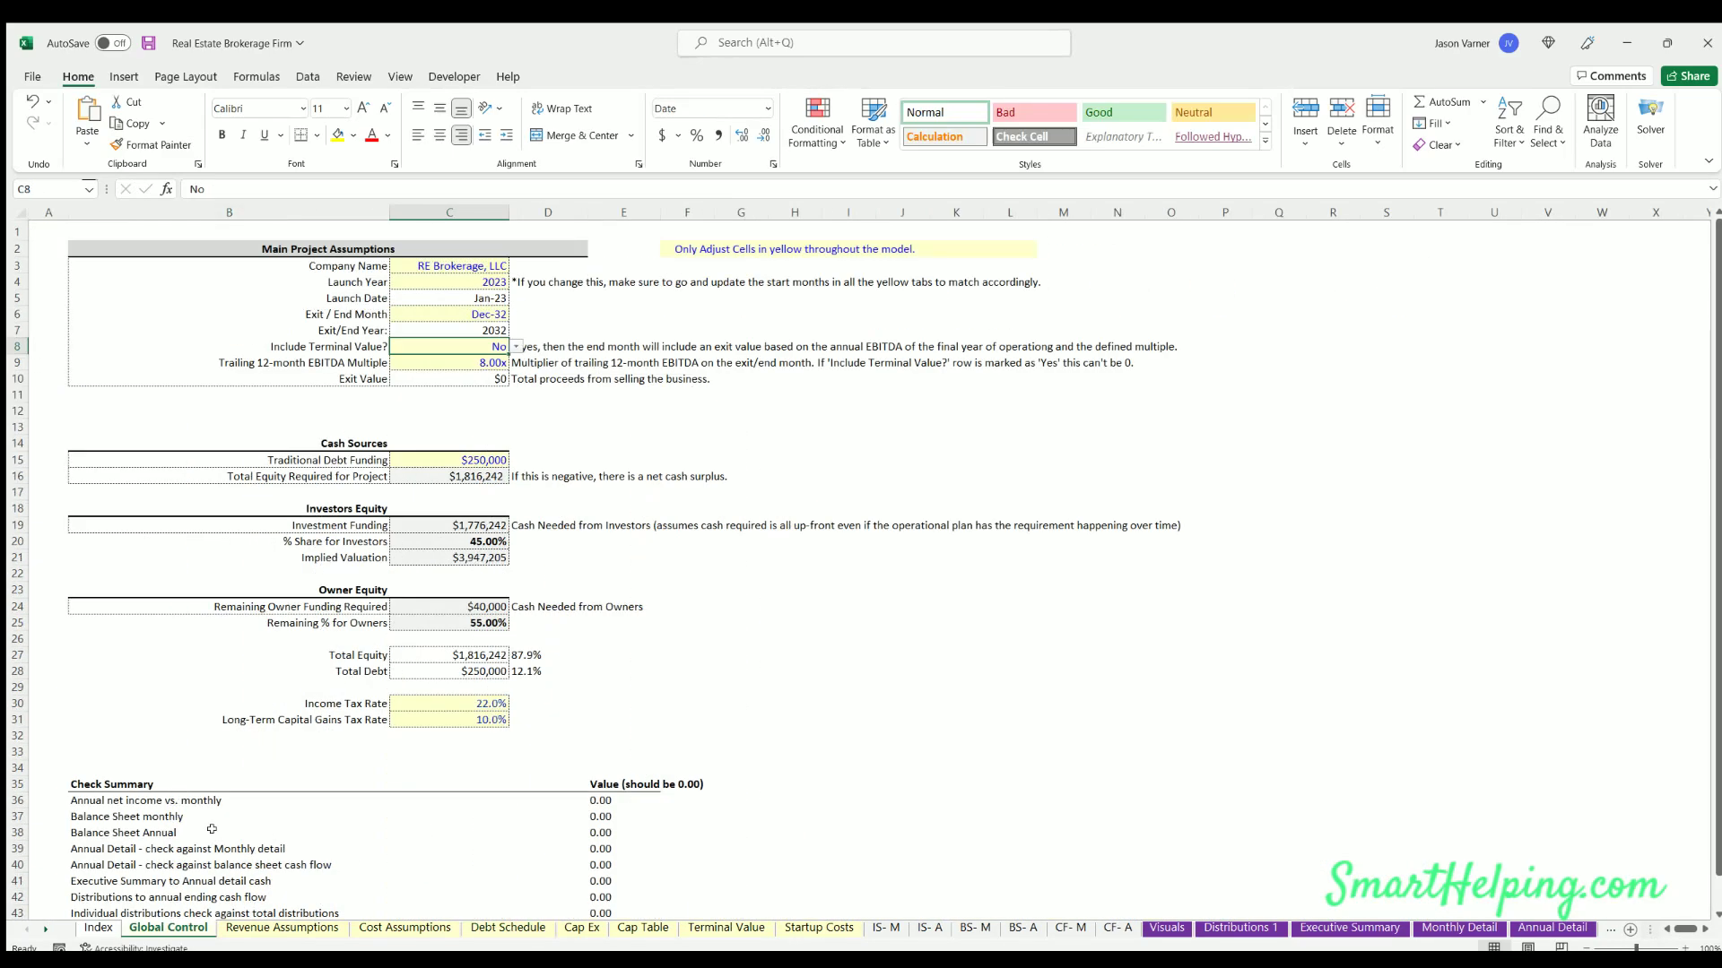